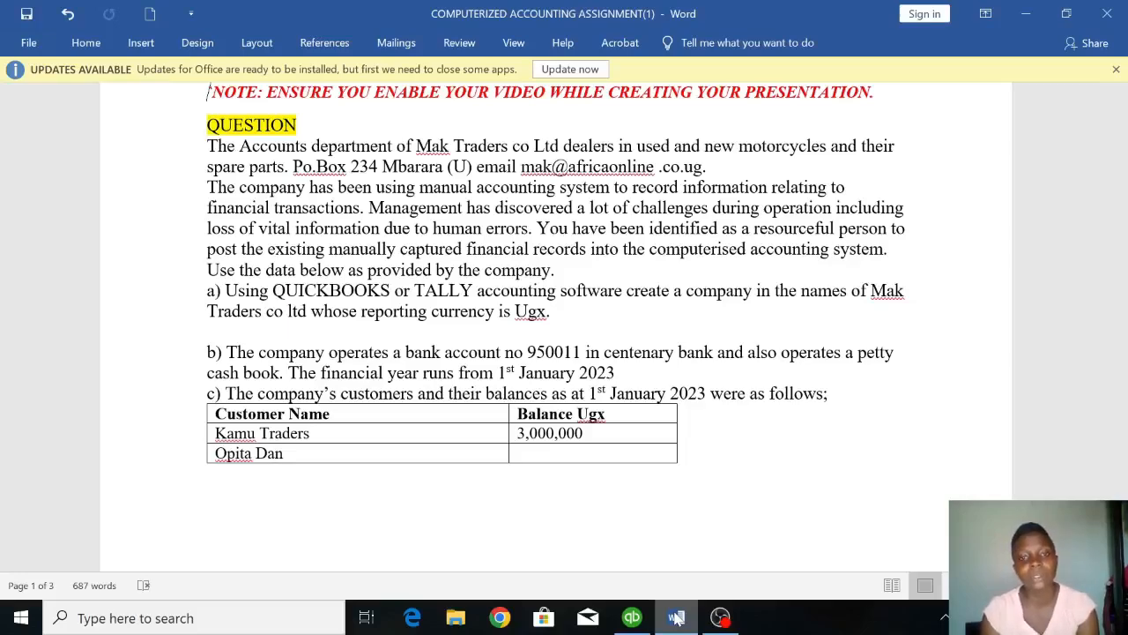
# Switch to QuickBooks and begin creating a new company using the Detailed Start setup.
pyautogui.click(630, 619)
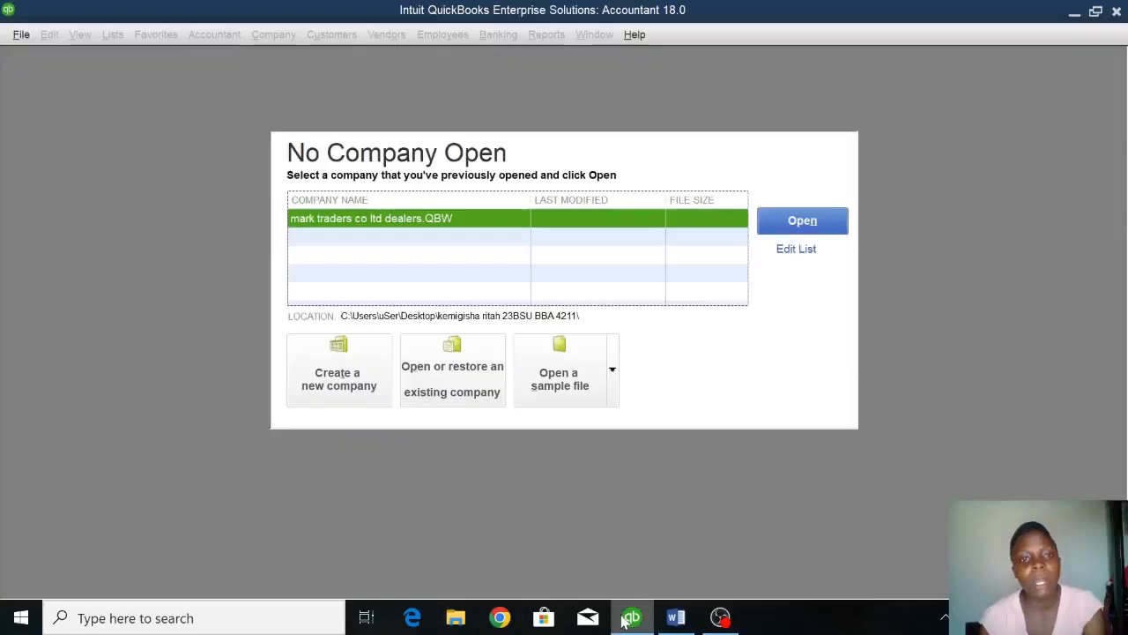
pyautogui.click(342, 370)
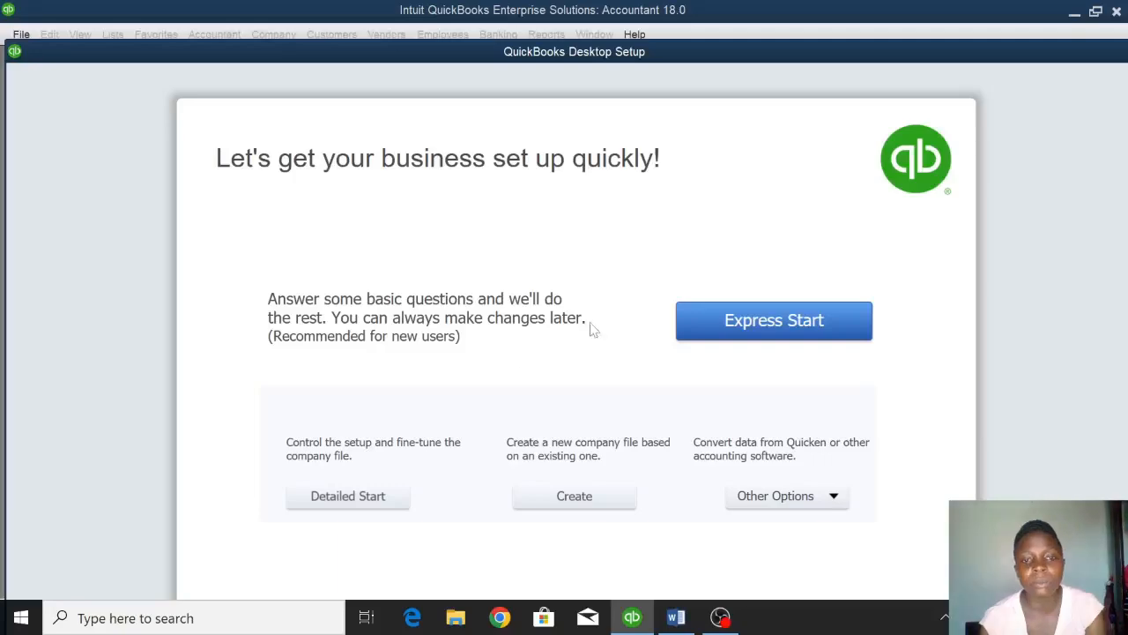
pyautogui.click(328, 498)
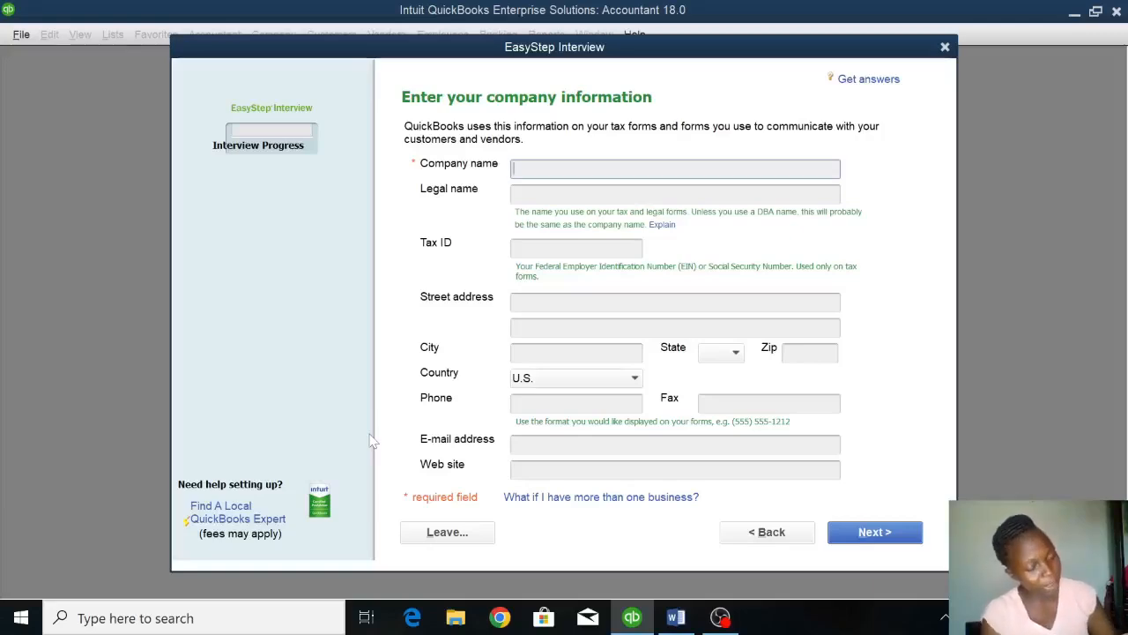
# Enter Mak Traders Co. Ltd as the company name and use the same text as the legal name.
pyautogui.write('Mak')
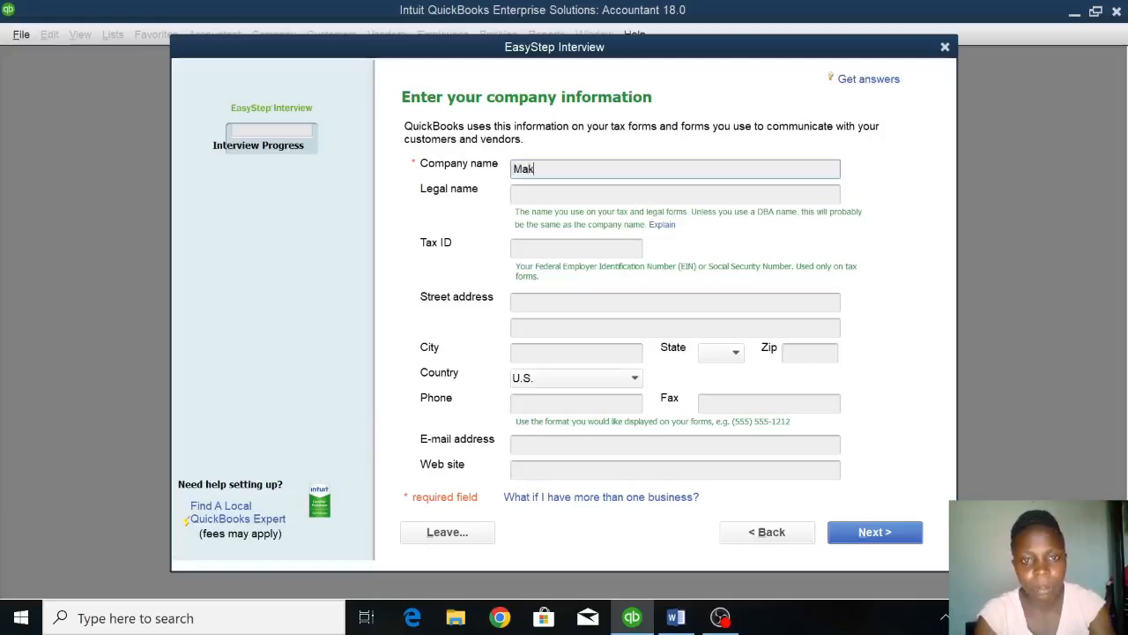
pyautogui.write(' Traders ')
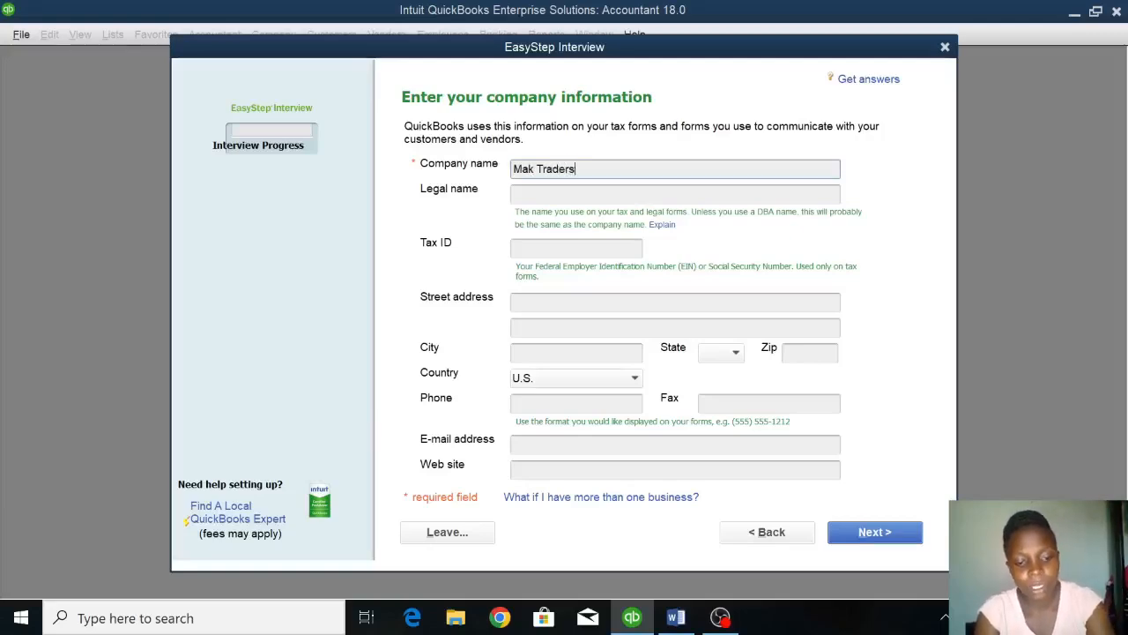
pyautogui.write('Cim')
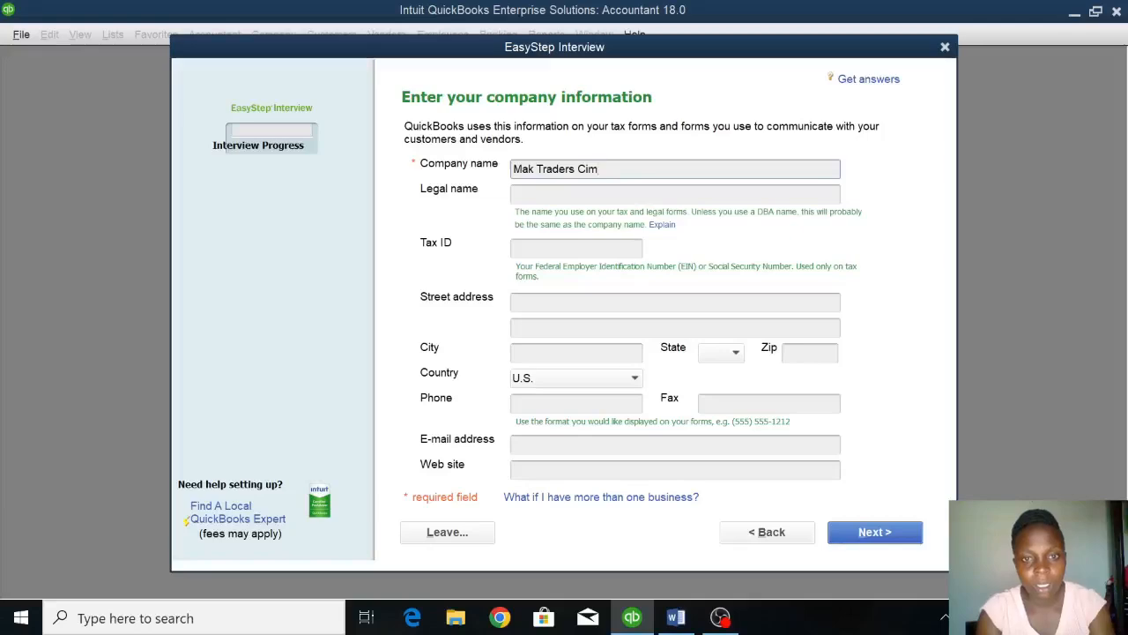
pyautogui.press('BackSpace')
pyautogui.press('BackSpace')
pyautogui.write('ompany')
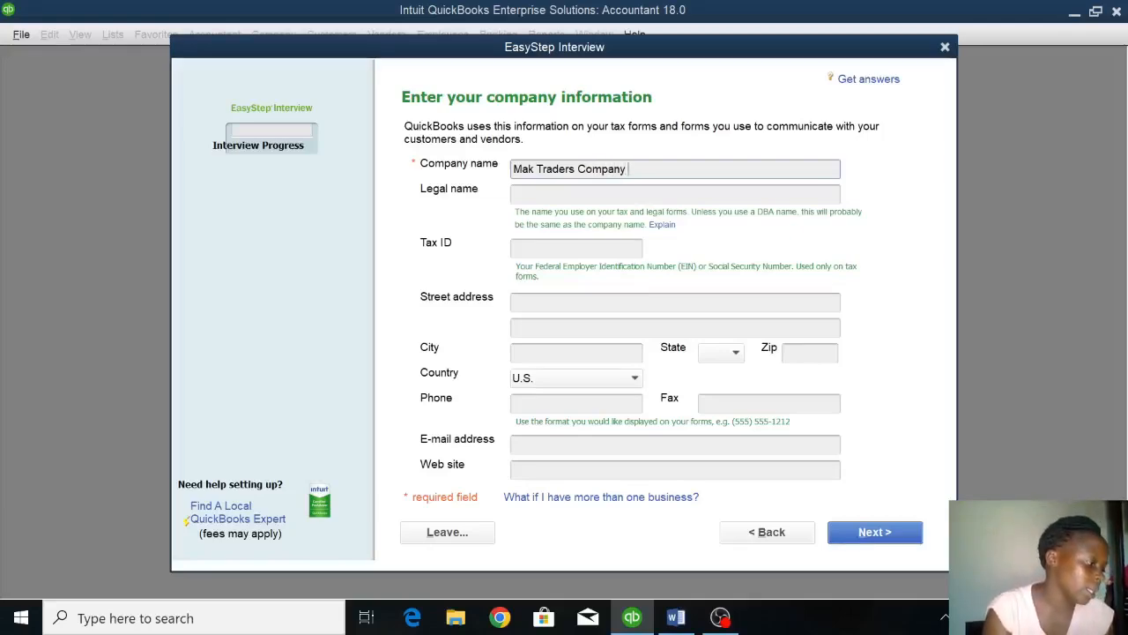
pyautogui.press('BackSpace')
pyautogui.press('BackSpace')
pyautogui.press('BackSpace')
pyautogui.press('BackSpace')
pyautogui.press('BackSpace')
pyautogui.press('BackSpace')
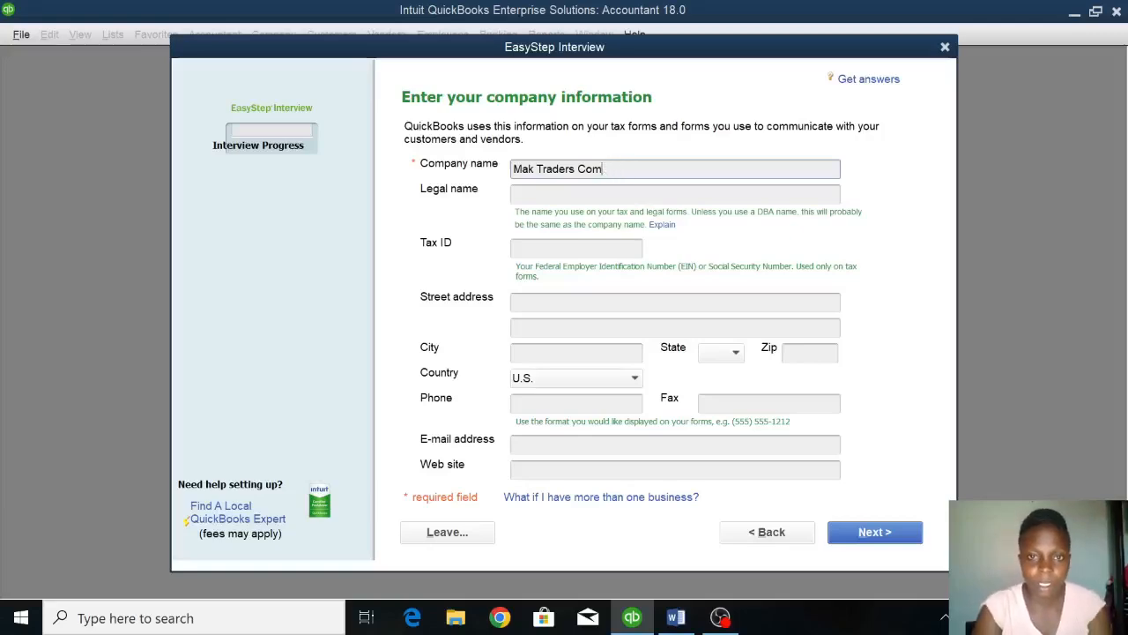
pyautogui.write('. Ltd')
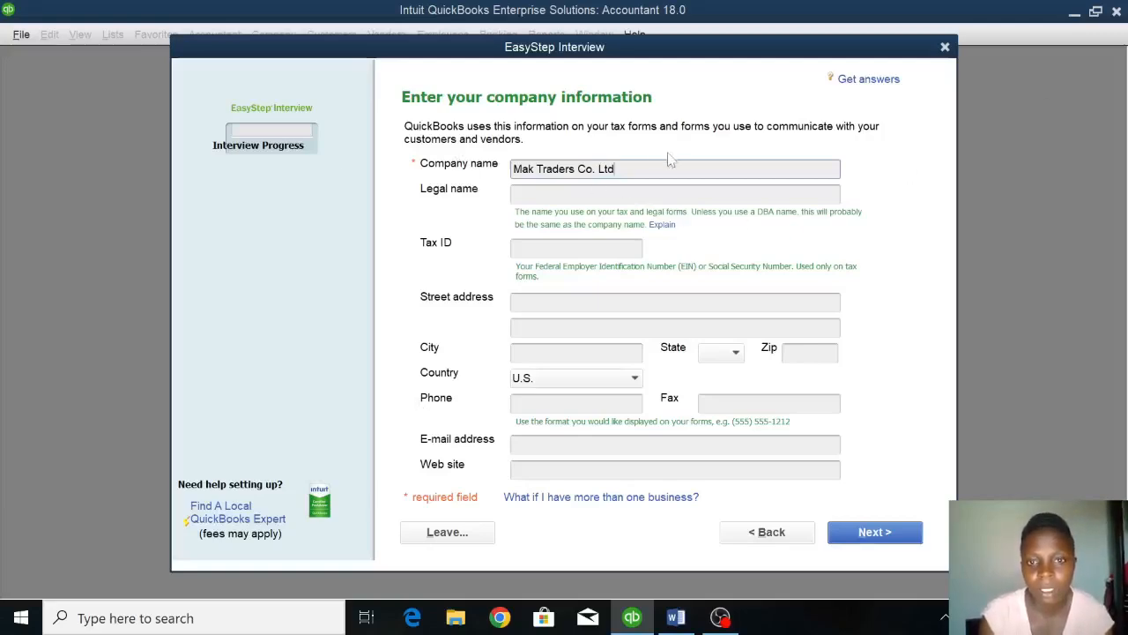
pyautogui.press('Tab')
pyautogui.press('Tab')
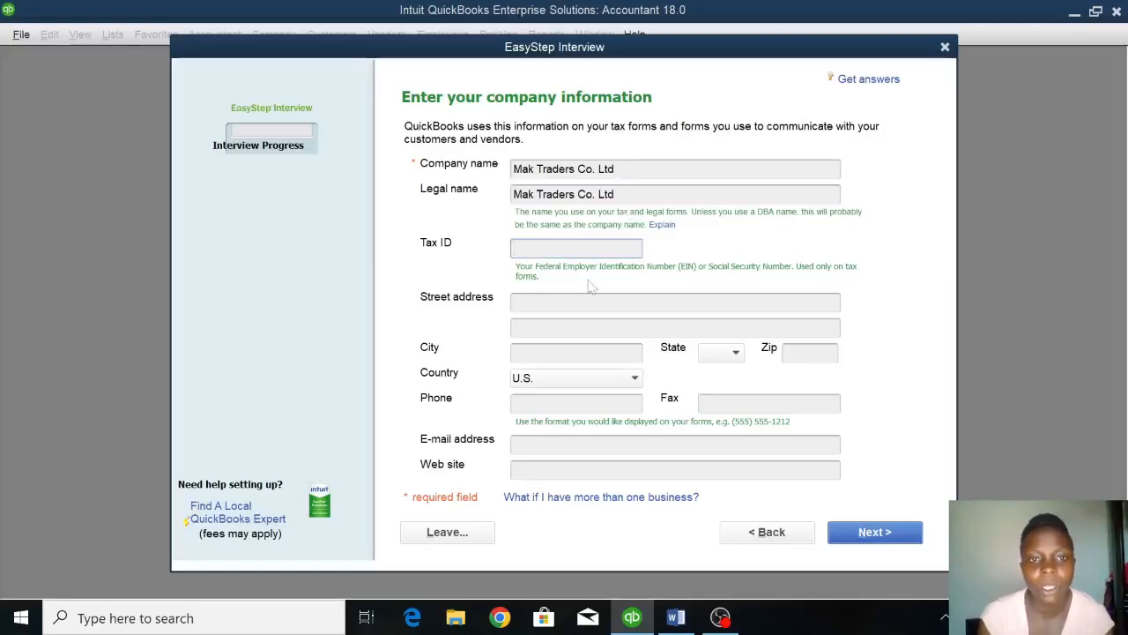
# Leave the tax ID blank and enter the company's P.O. box in the first street address line.
pyautogui.press('Tab')
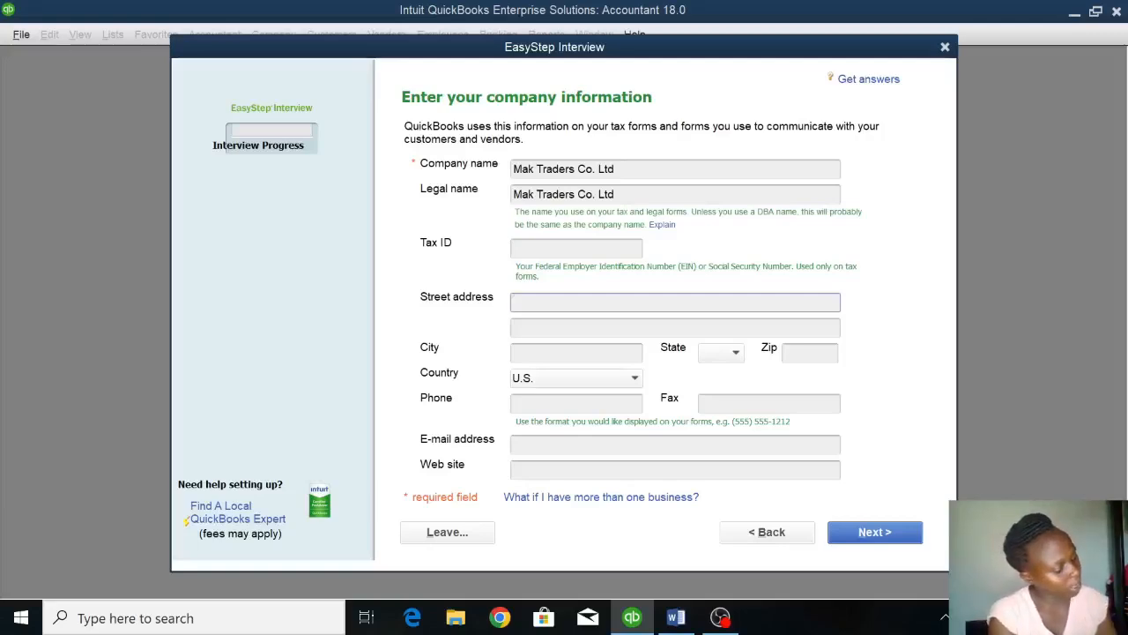
pyautogui.write('P.o B')
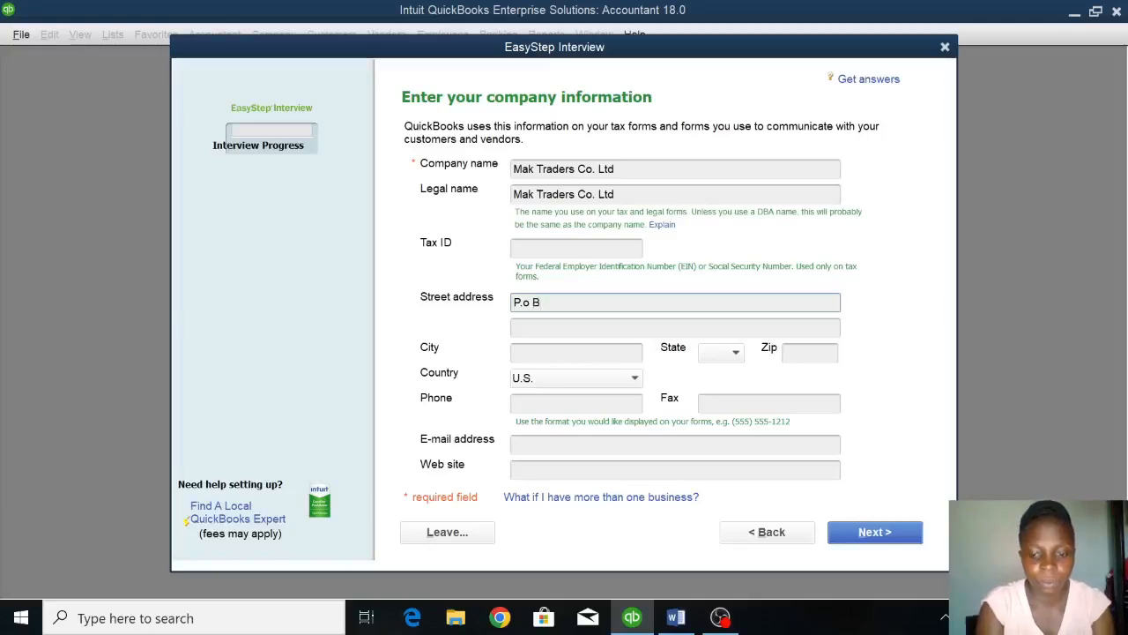
pyautogui.write('ox')
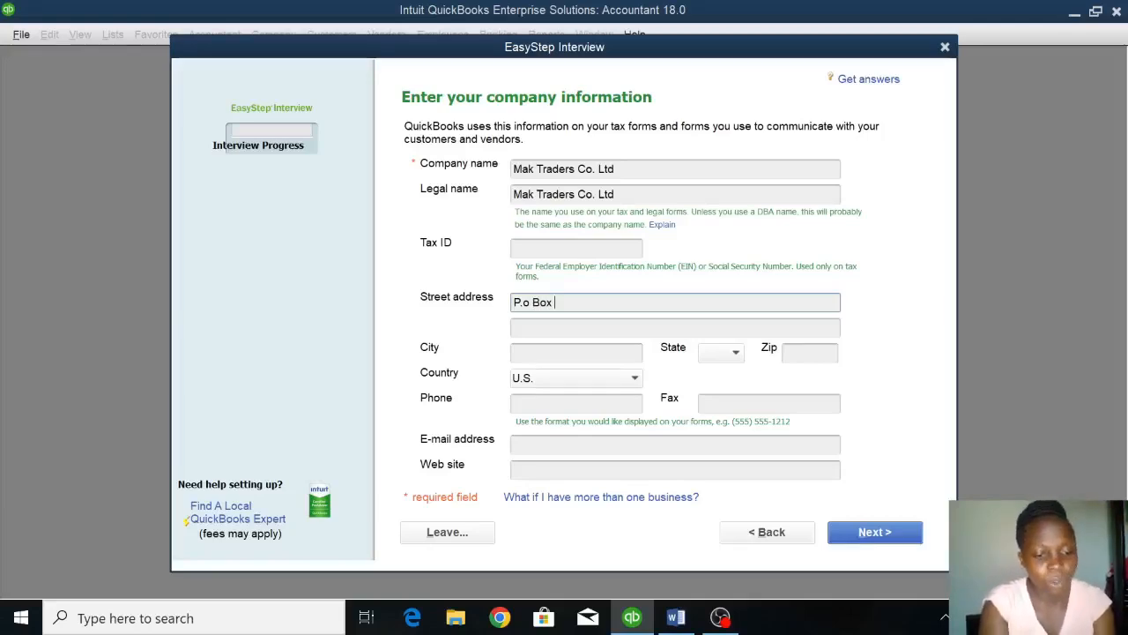
pyautogui.write(' 234')
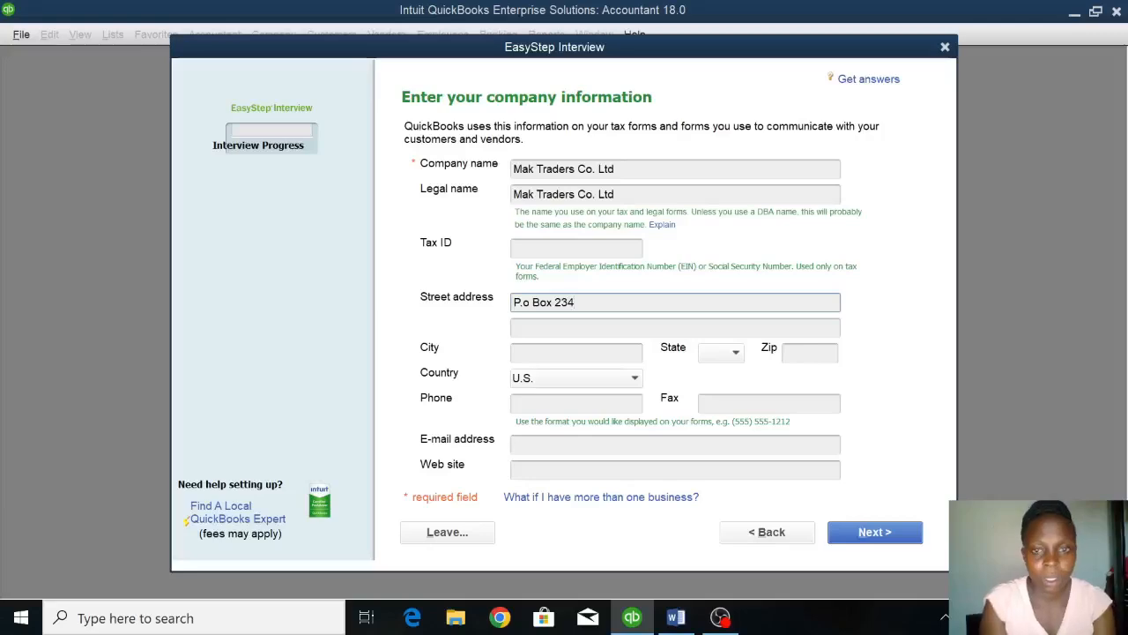
pyautogui.write(',')
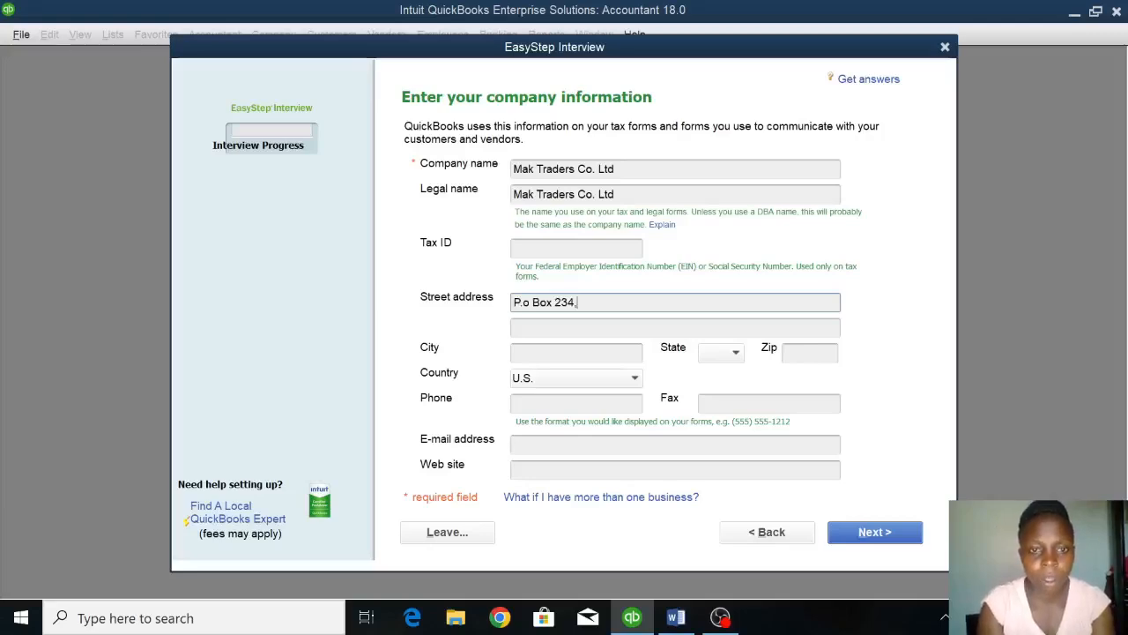
# Fill in the company's city and set the country to Other.
pyautogui.click(546, 352)
pyautogui.write('mBARARR')
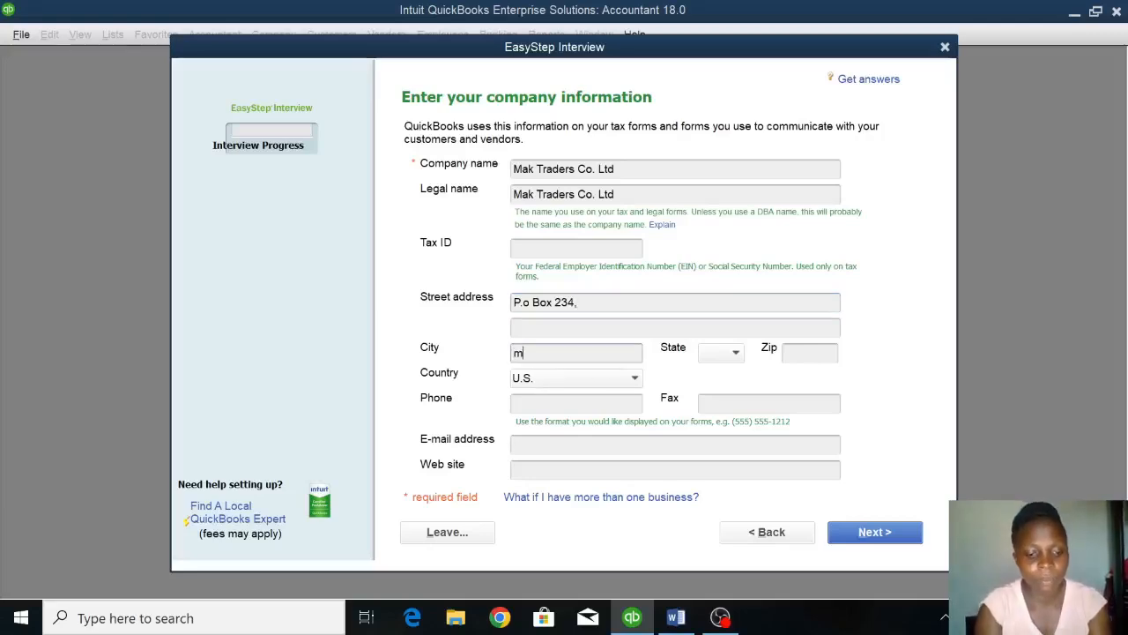
pyautogui.press('BackSpace')
pyautogui.press('BackSpace')
pyautogui.press('BackSpace')
pyautogui.press('BackSpace')
pyautogui.press('BackSpace')
pyautogui.press('BackSpace')
pyautogui.press('BackSpace')
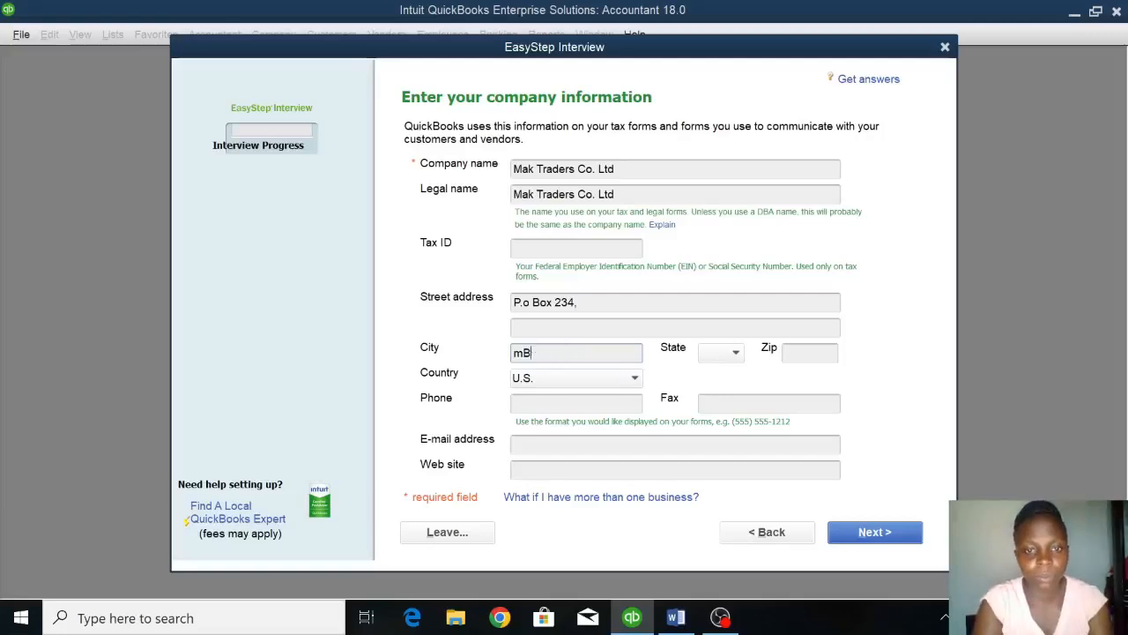
pyautogui.write('Mbarara')
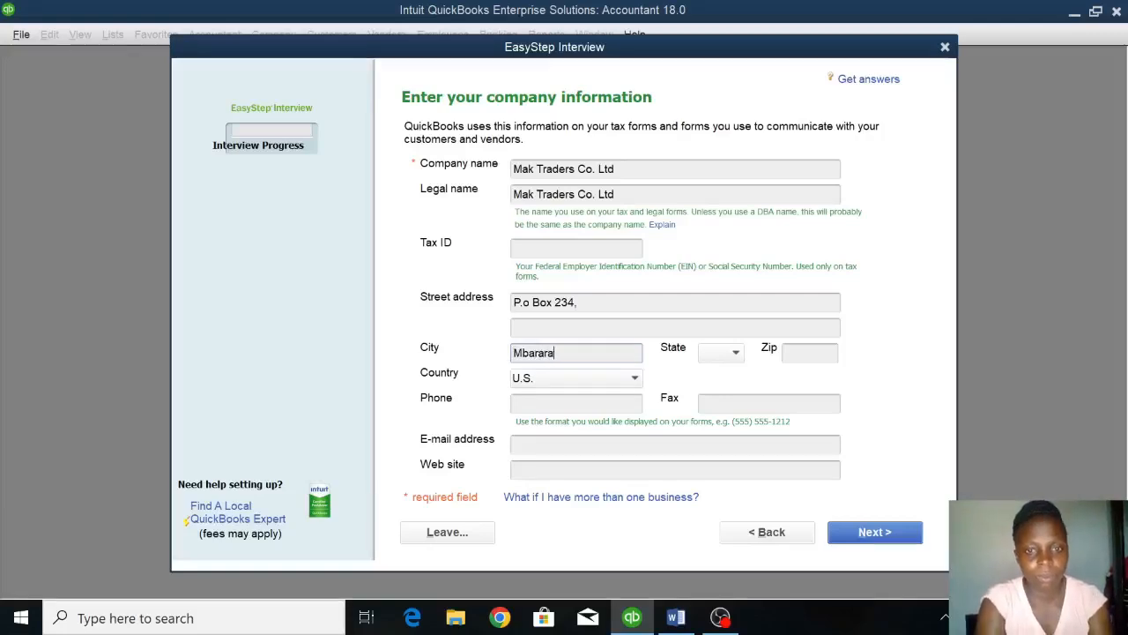
pyautogui.click(564, 378)
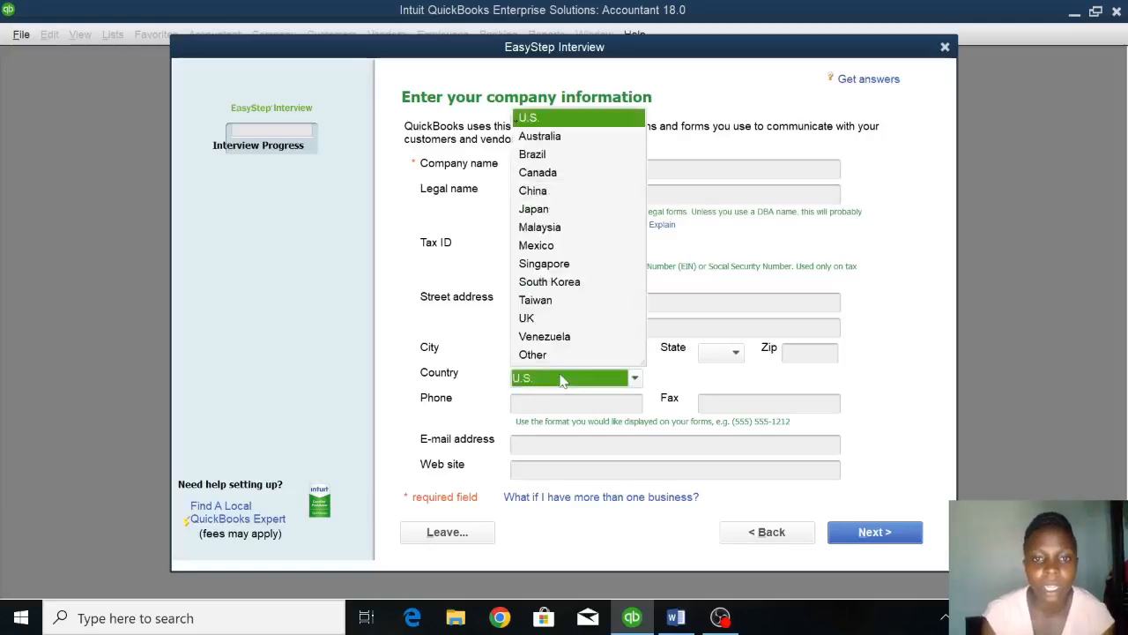
pyautogui.click(532, 354)
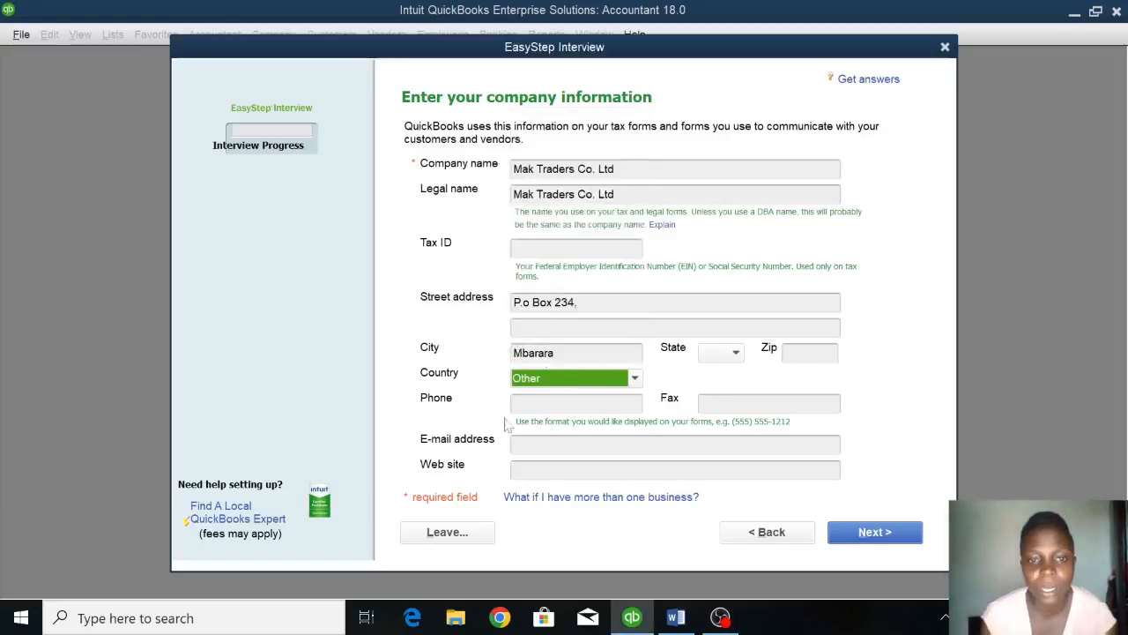
# Enter the company's e-mail address and submit the company information page.
pyautogui.click(548, 444)
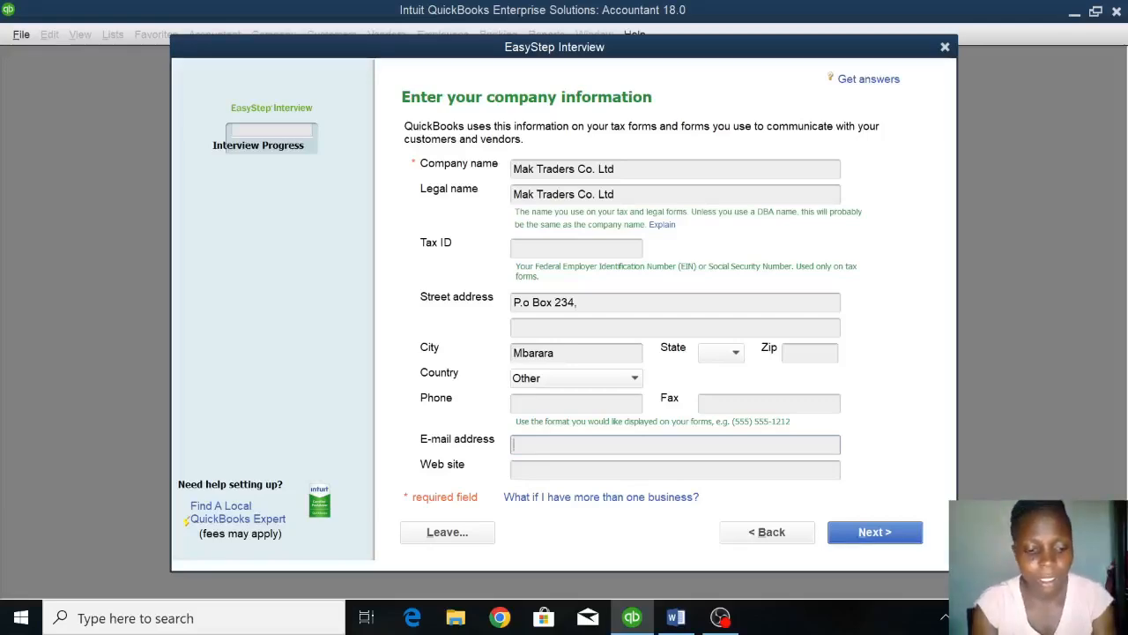
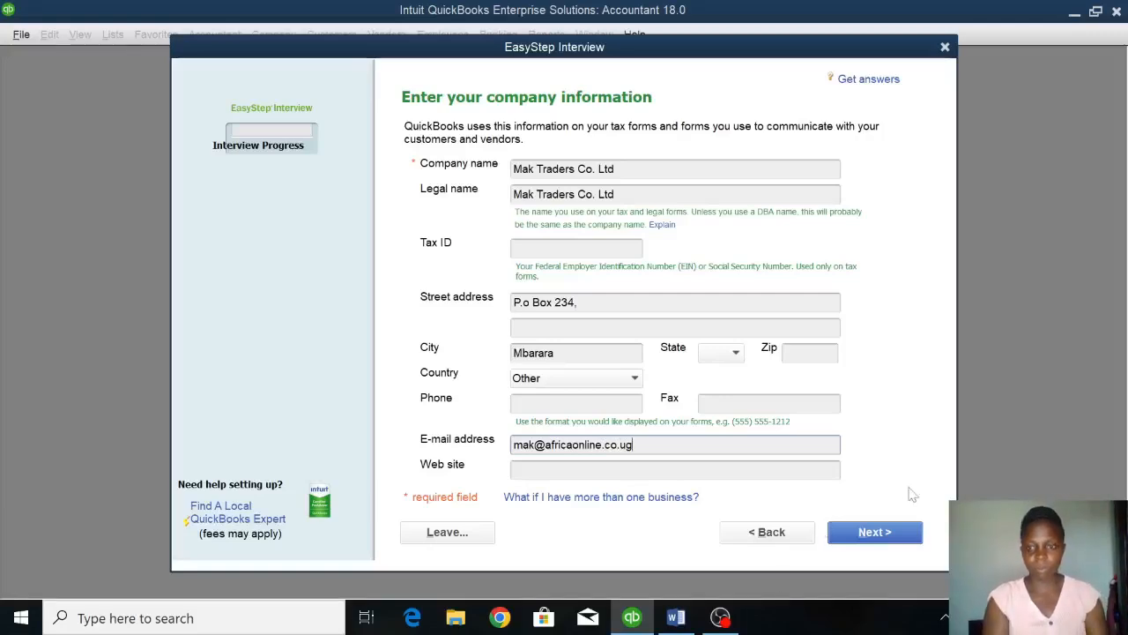
pyautogui.click(875, 533)
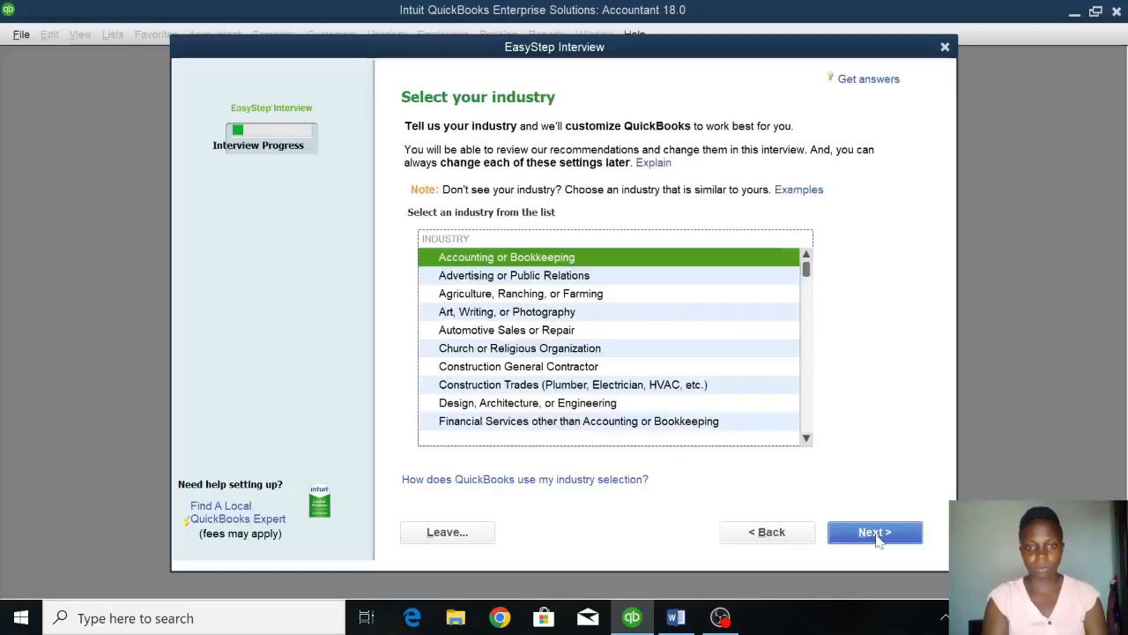
# Choose Automotive Sales or Repair as the industry and accept Sole Proprietorship as the company organization.
pyautogui.click(521, 330)
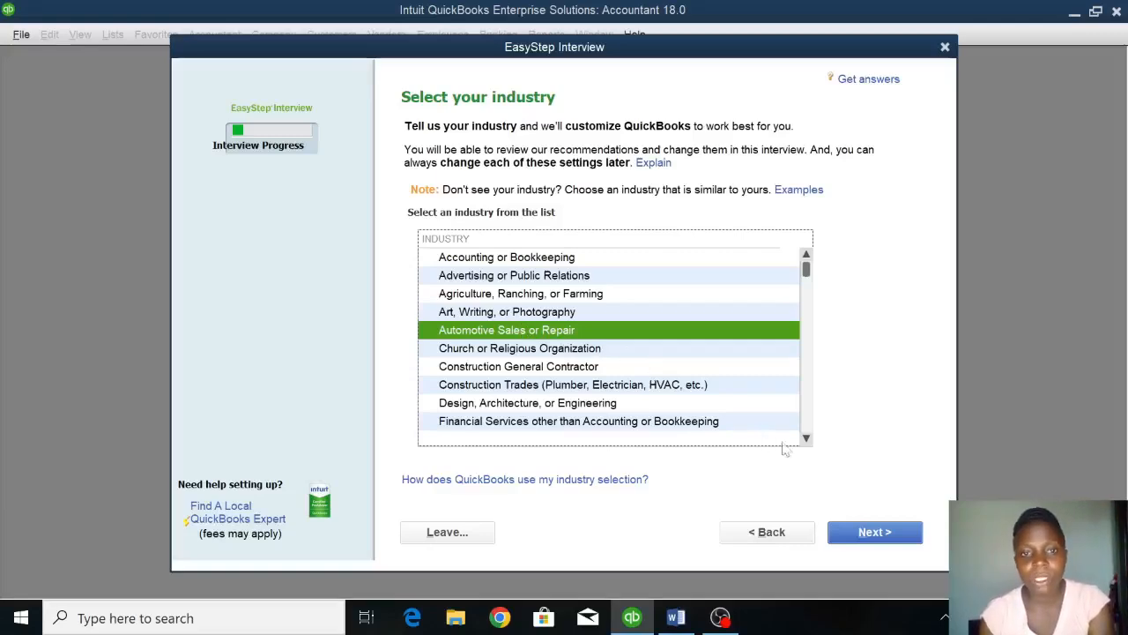
pyautogui.click(874, 533)
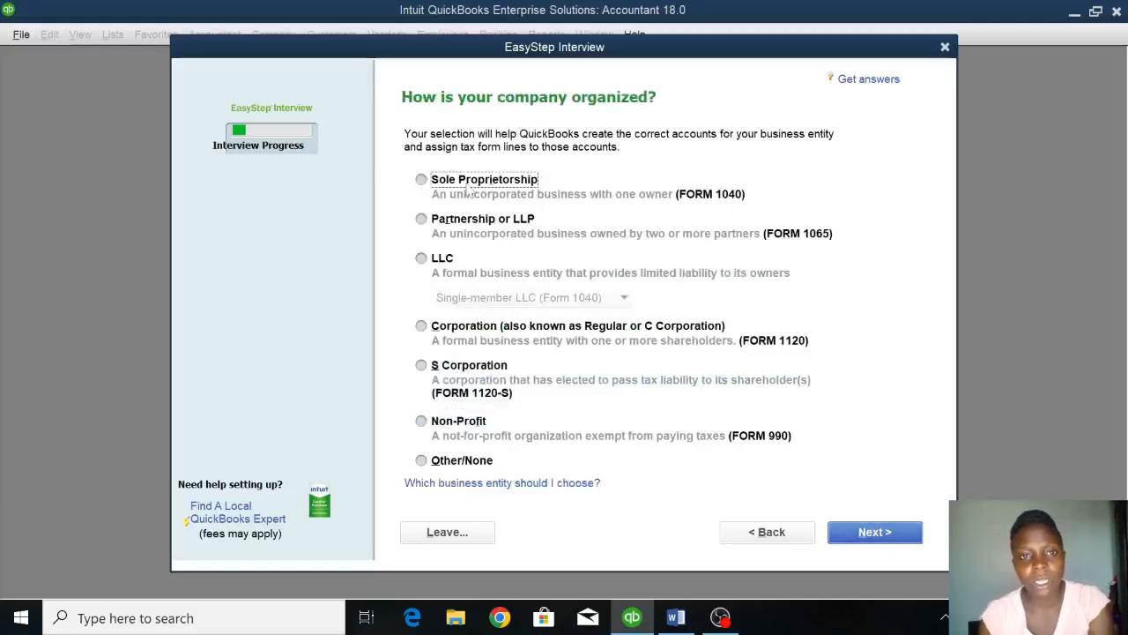
pyautogui.click(863, 543)
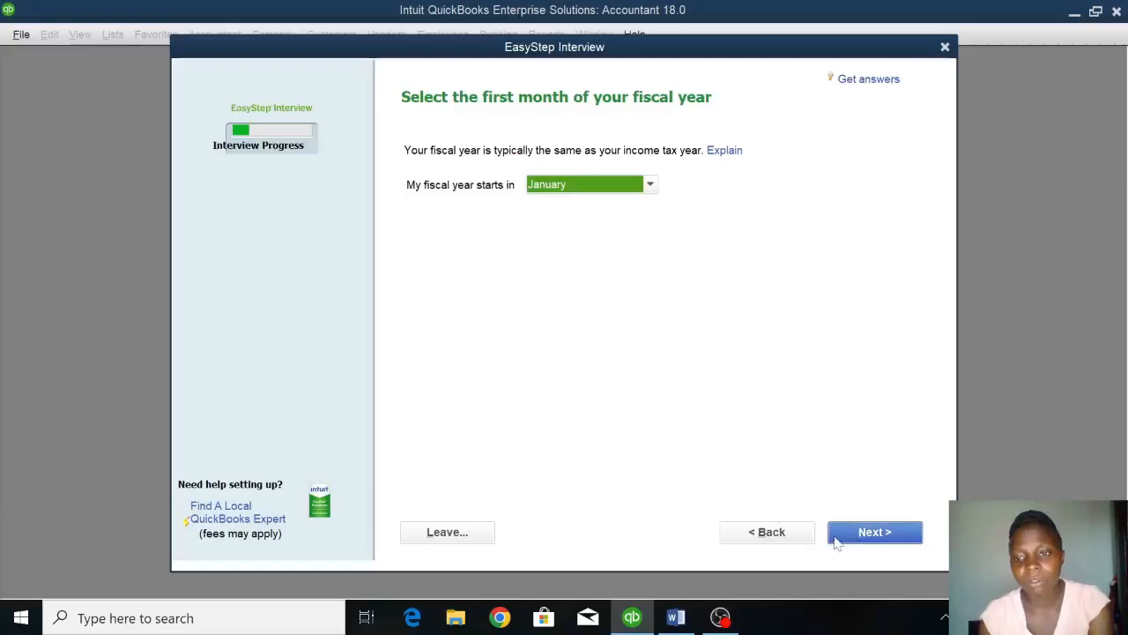
# Accept January as the fiscal year's first month and continue without an administrator password to naming the company file.
pyautogui.click(837, 539)
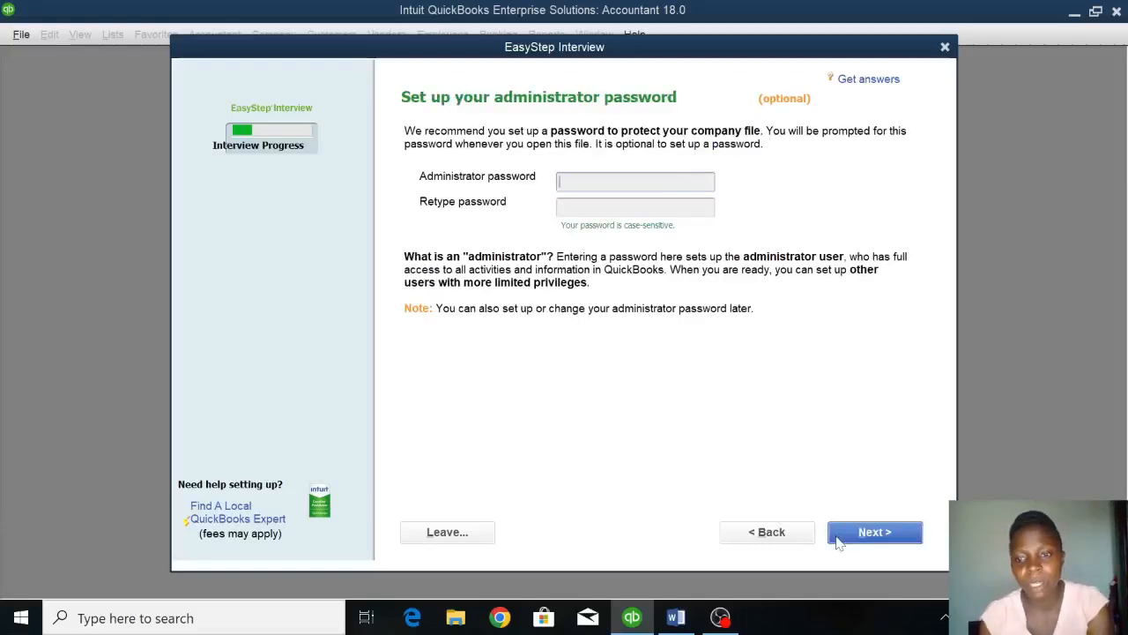
pyautogui.click(837, 540)
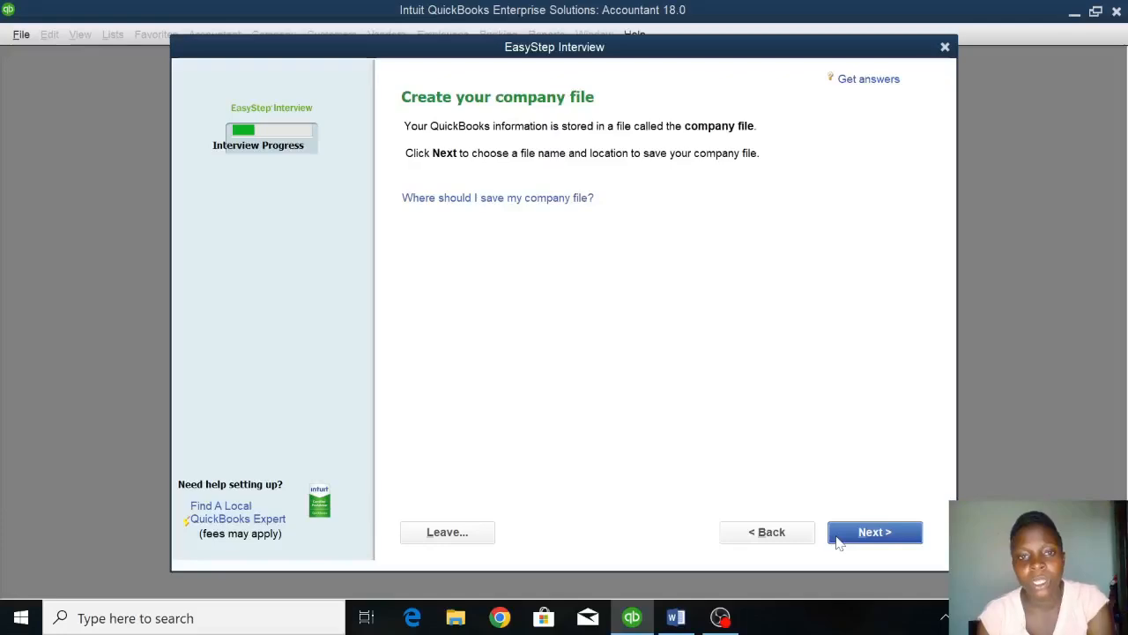
pyautogui.click(839, 538)
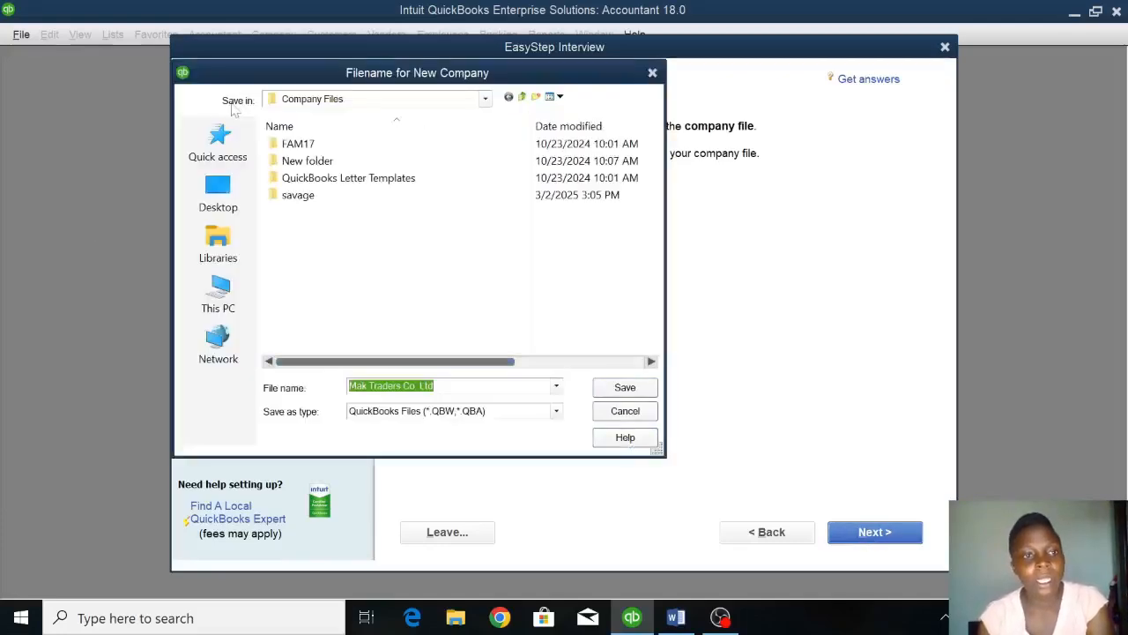
# Save the company file to the Desktop, replacing the suggested file name with the person's full name.
pyautogui.click(218, 193)
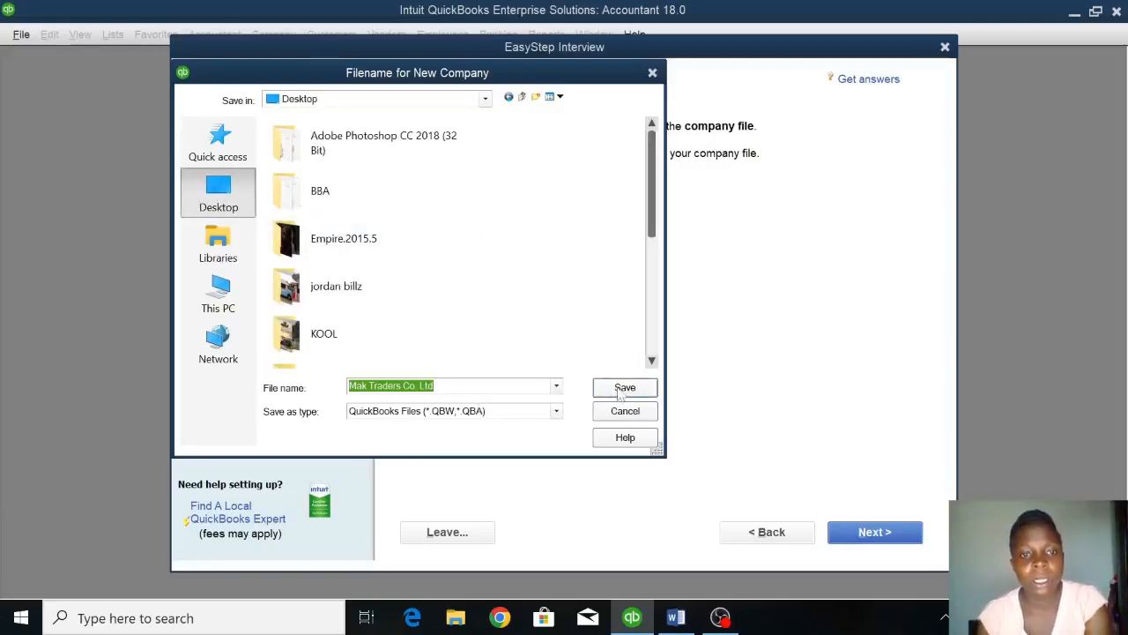
pyautogui.click(435, 386)
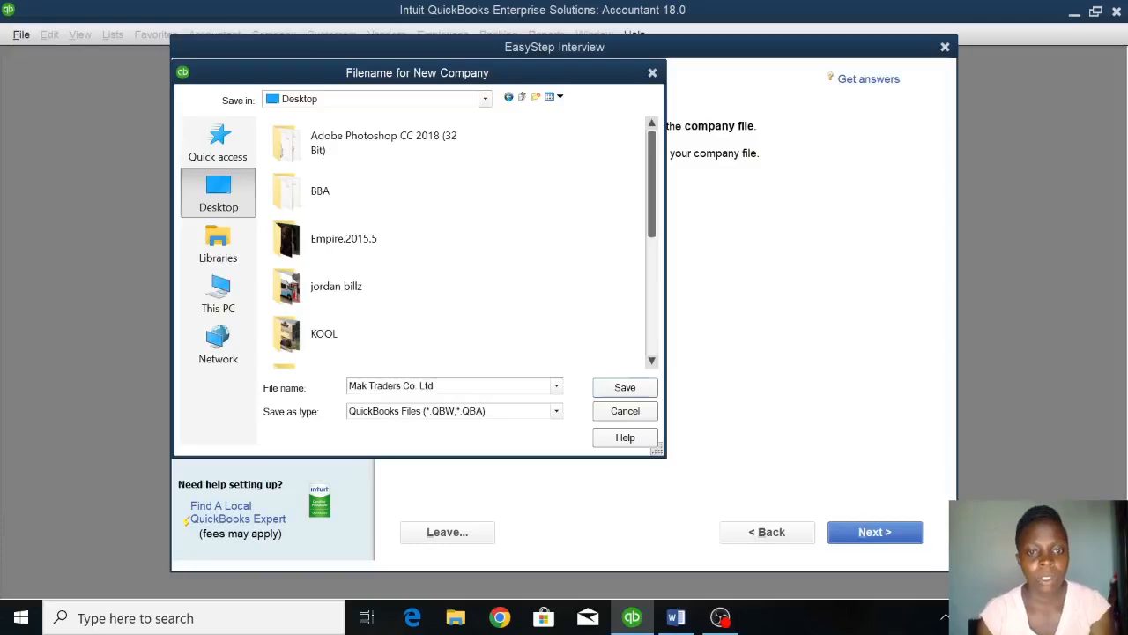
pyautogui.press('BackSpace')
pyautogui.press('BackSpace')
pyautogui.press('BackSpace')
pyautogui.press('BackSpace')
pyautogui.press('BackSpace')
pyautogui.press('BackSpace')
pyautogui.press('BackSpace')
pyautogui.press('BackSpace')
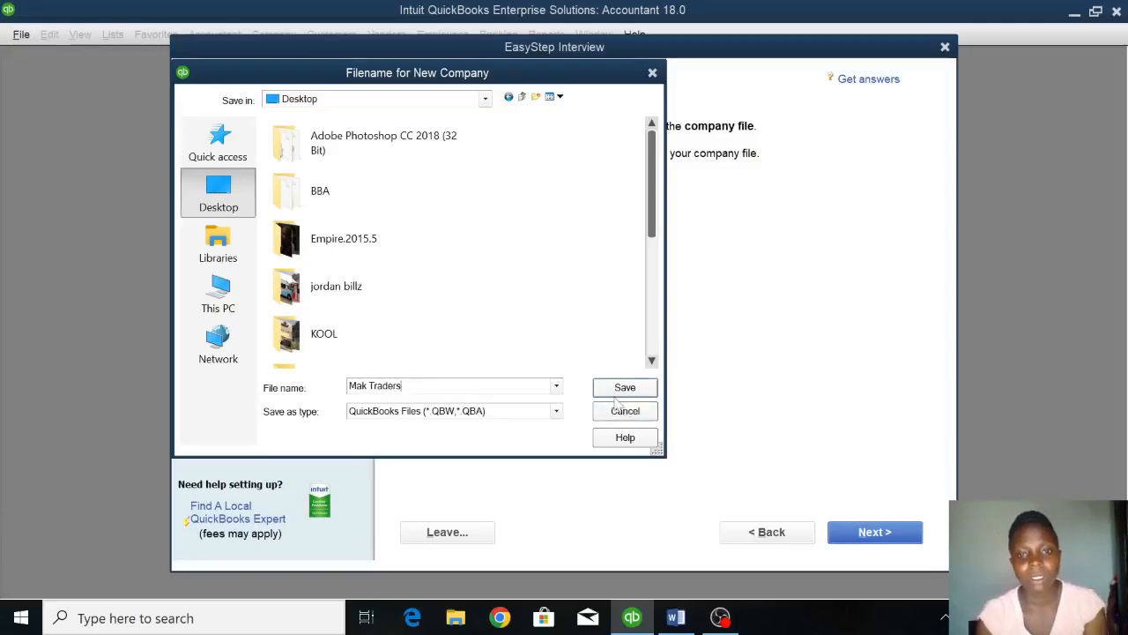
pyautogui.press('BackSpace')
pyautogui.press('BackSpace')
pyautogui.press('BackSpace')
pyautogui.press('BackSpace')
pyautogui.press('BackSpace')
pyautogui.press('BackSpace')
pyautogui.press('BackSpace')
pyautogui.press('BackSpace')
pyautogui.press('BackSpace')
pyautogui.press('BackSpace')
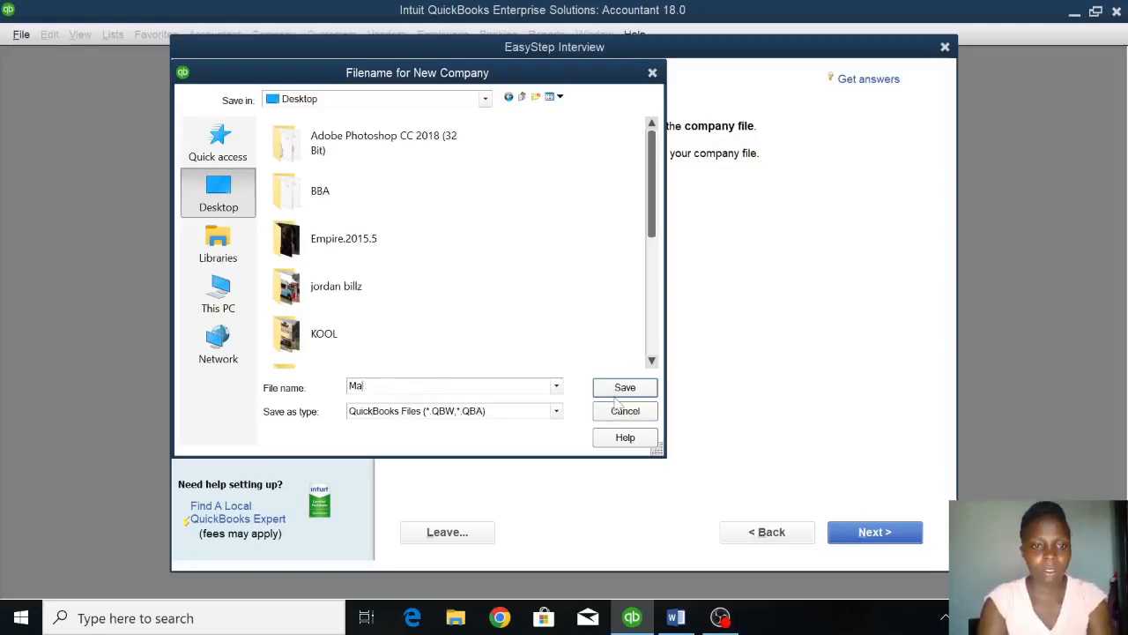
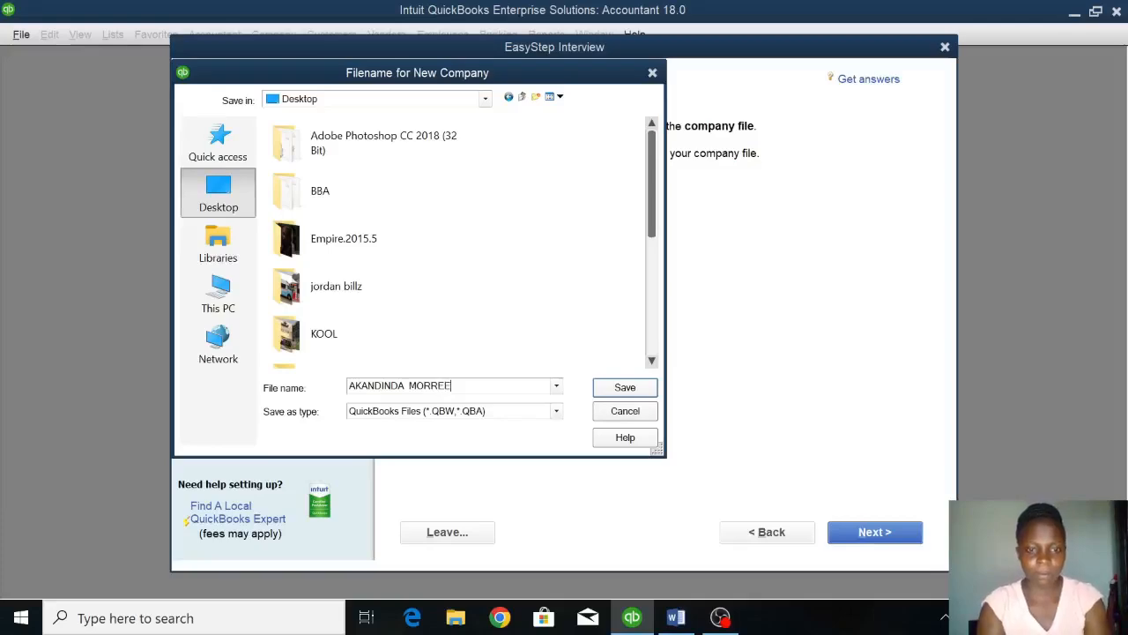
pyautogui.click(631, 393)
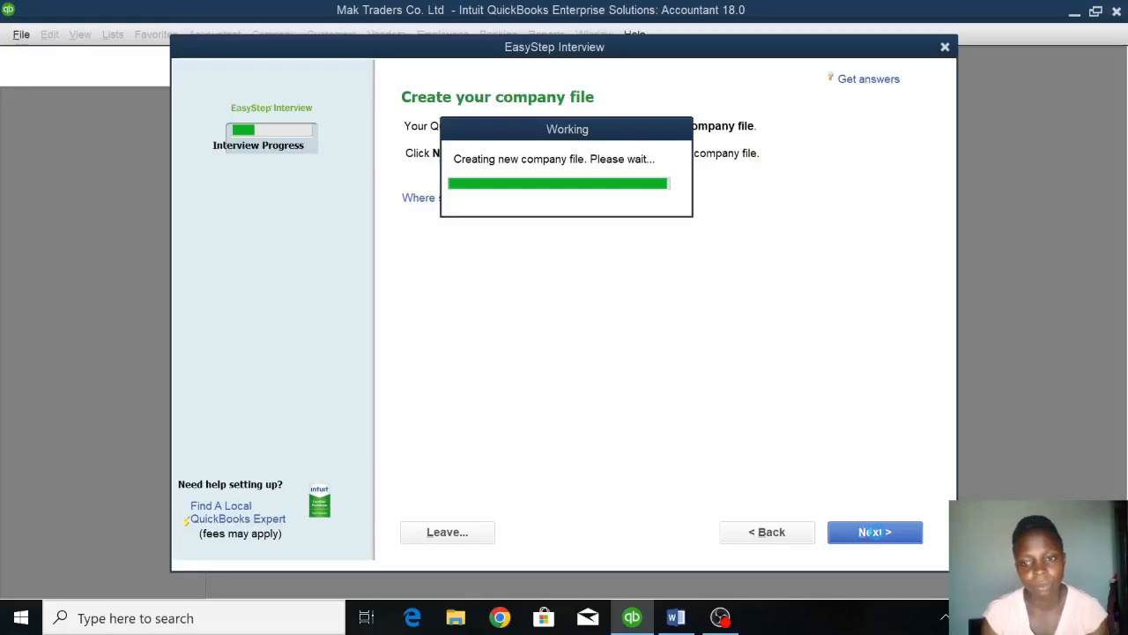
# Specify that the company sells both services and products, and accept Yes for charging sales tax.
pyautogui.click(873, 532)
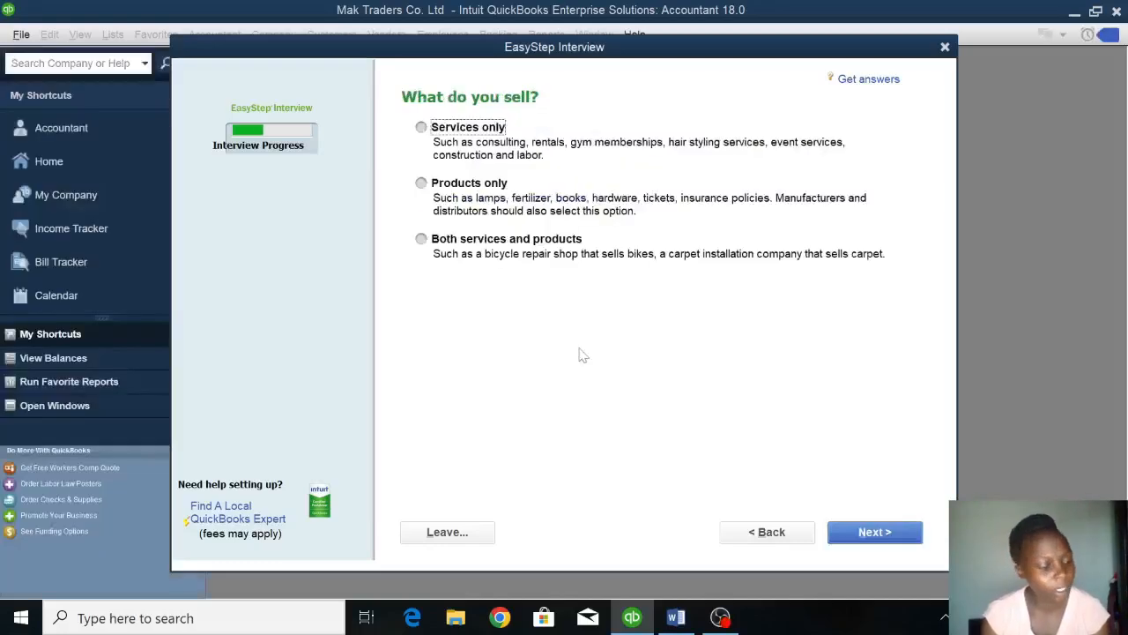
pyautogui.click(487, 239)
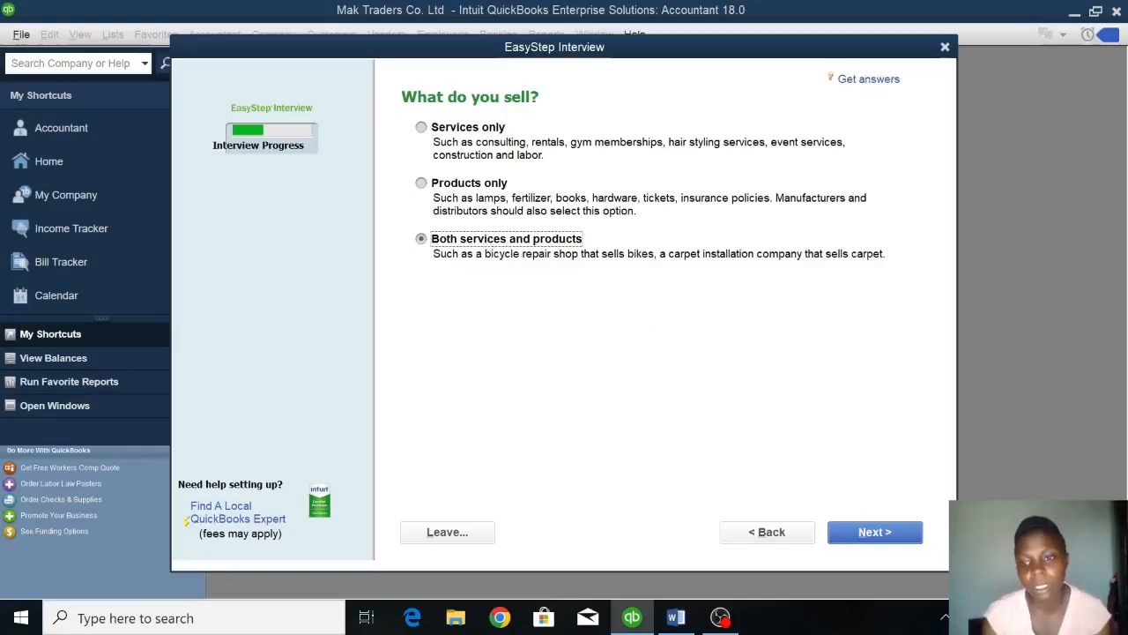
pyautogui.click(888, 539)
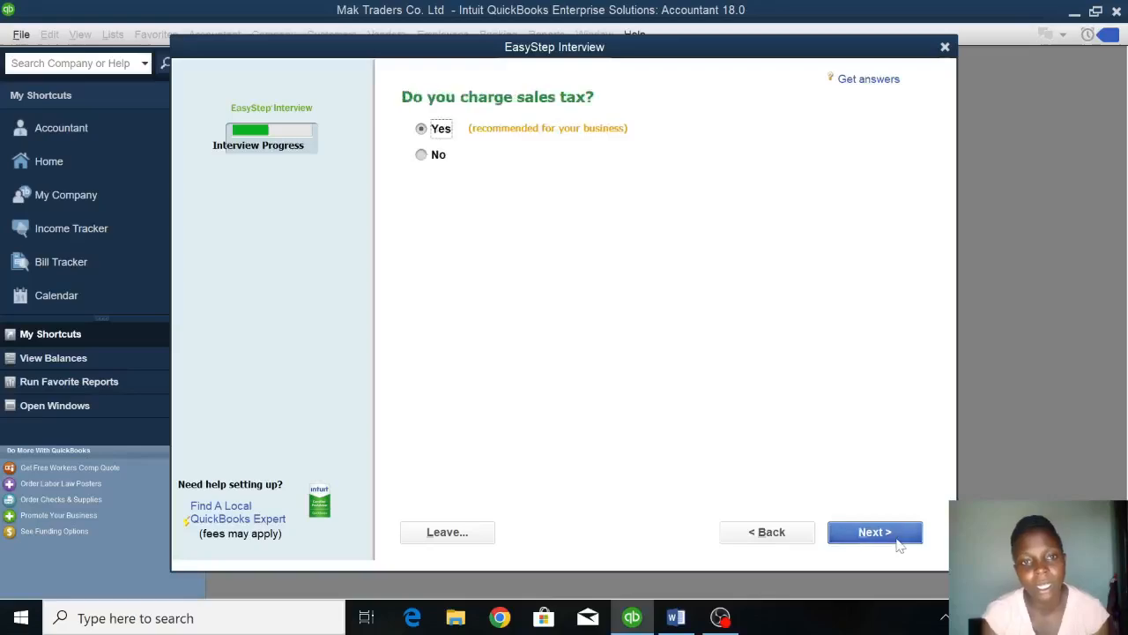
pyautogui.click(855, 531)
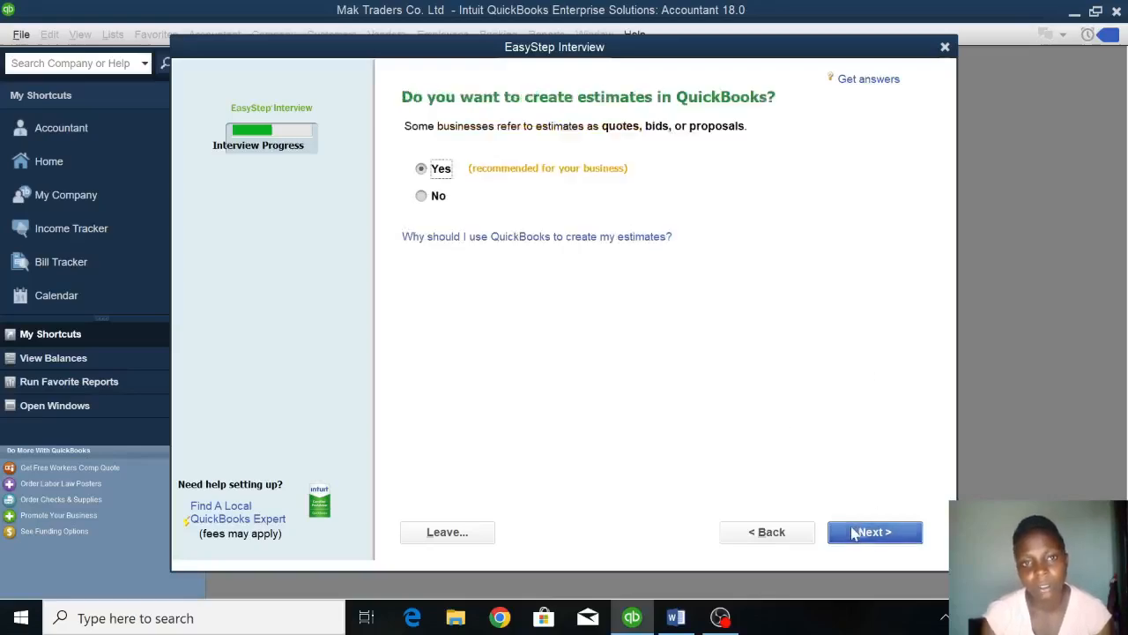
# Keep the recommended answers: Yes for estimates and sales orders, No for billing statements.
pyautogui.click(854, 533)
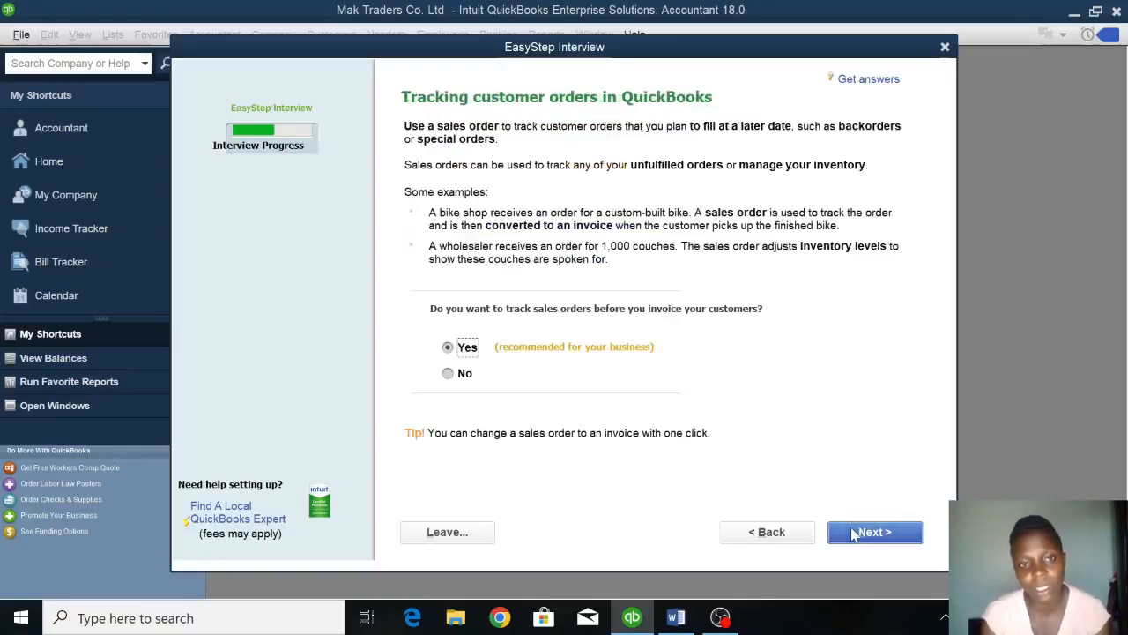
pyautogui.click(854, 534)
pyautogui.click(854, 533)
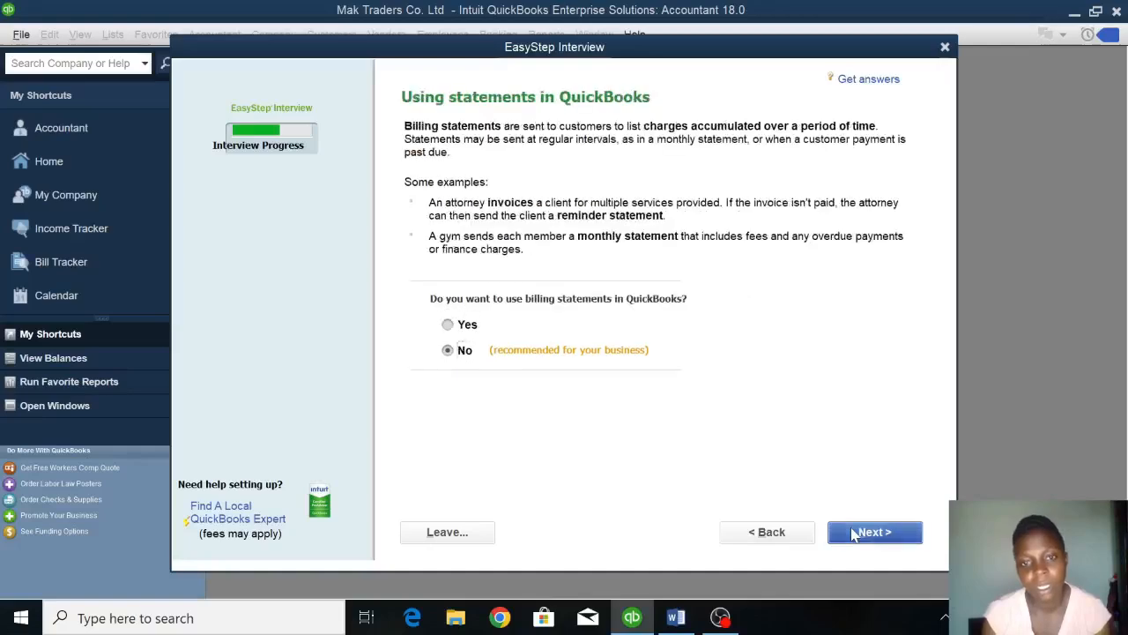
pyautogui.click(854, 532)
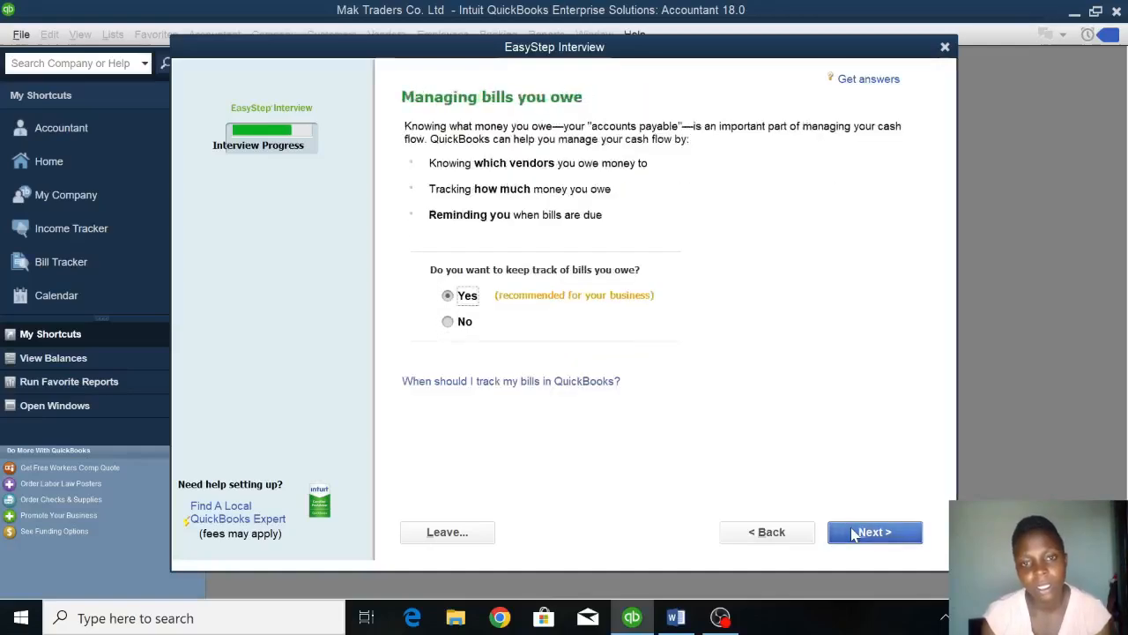
# Accept keeping track of bills owed and choose Yes for tracking inventory.
pyautogui.click(854, 532)
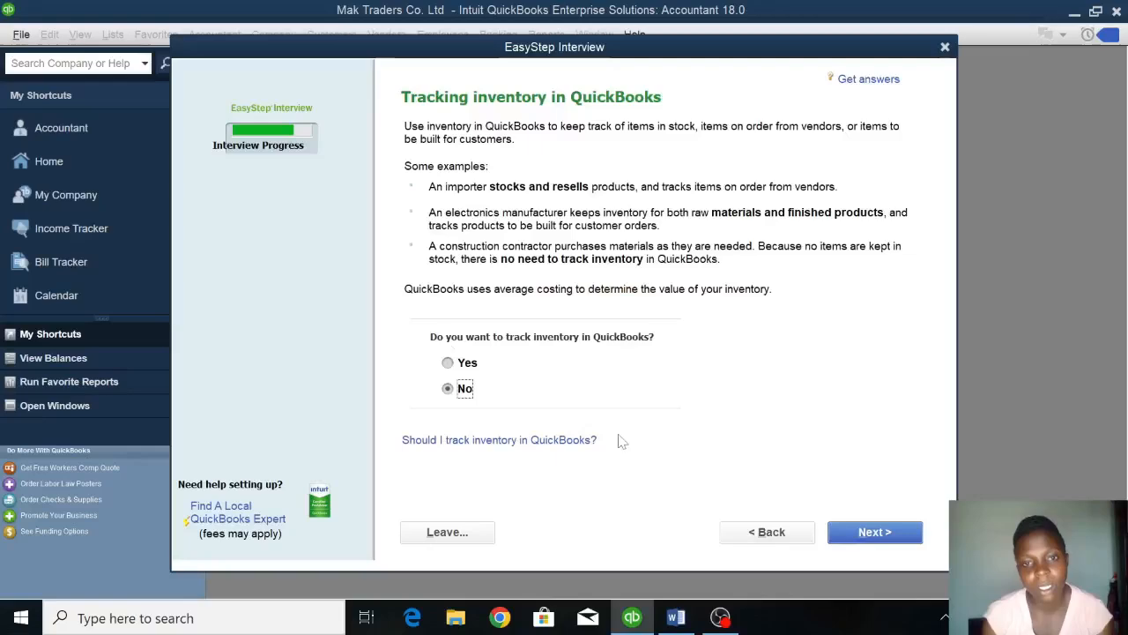
pyautogui.click(447, 364)
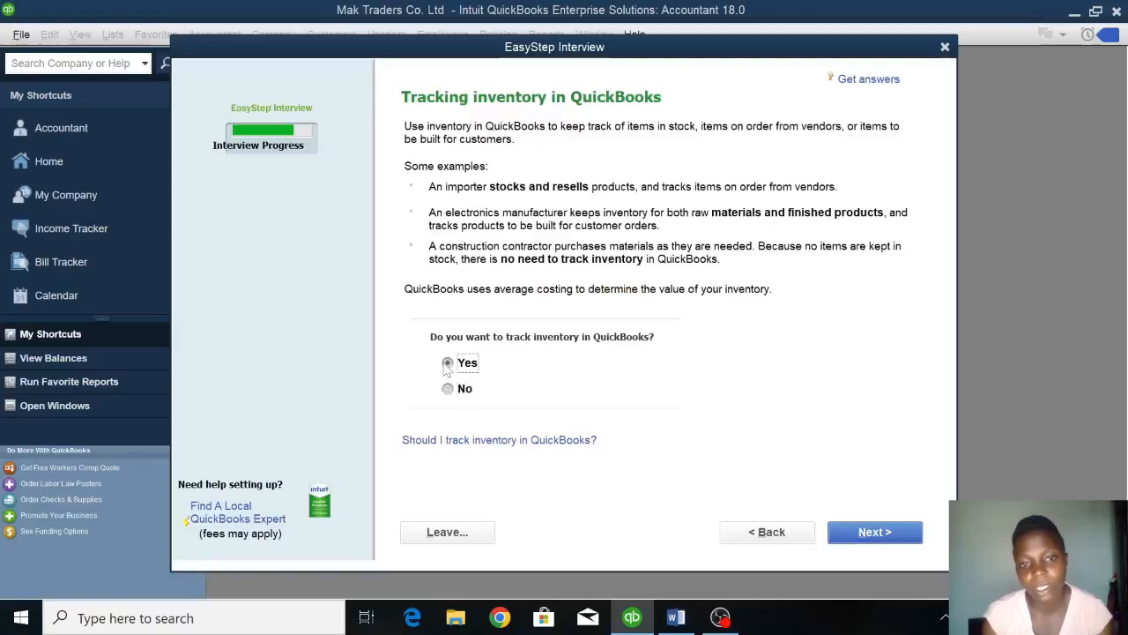
pyautogui.click(875, 536)
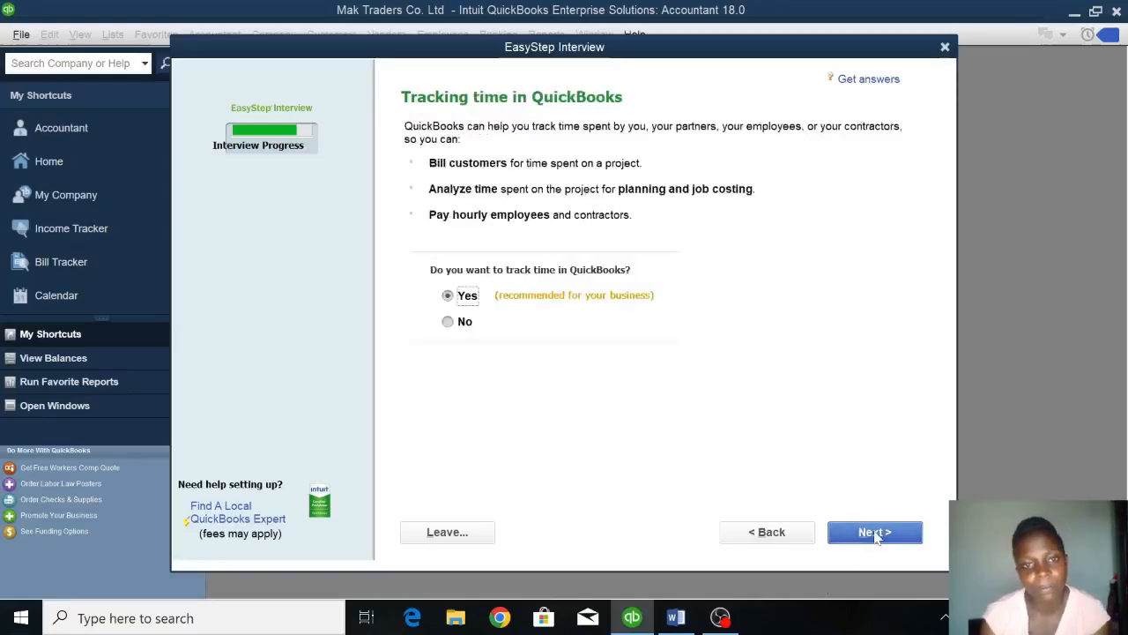
# Accept time tracking and specify that the company has W-2 employees.
pyautogui.click(876, 535)
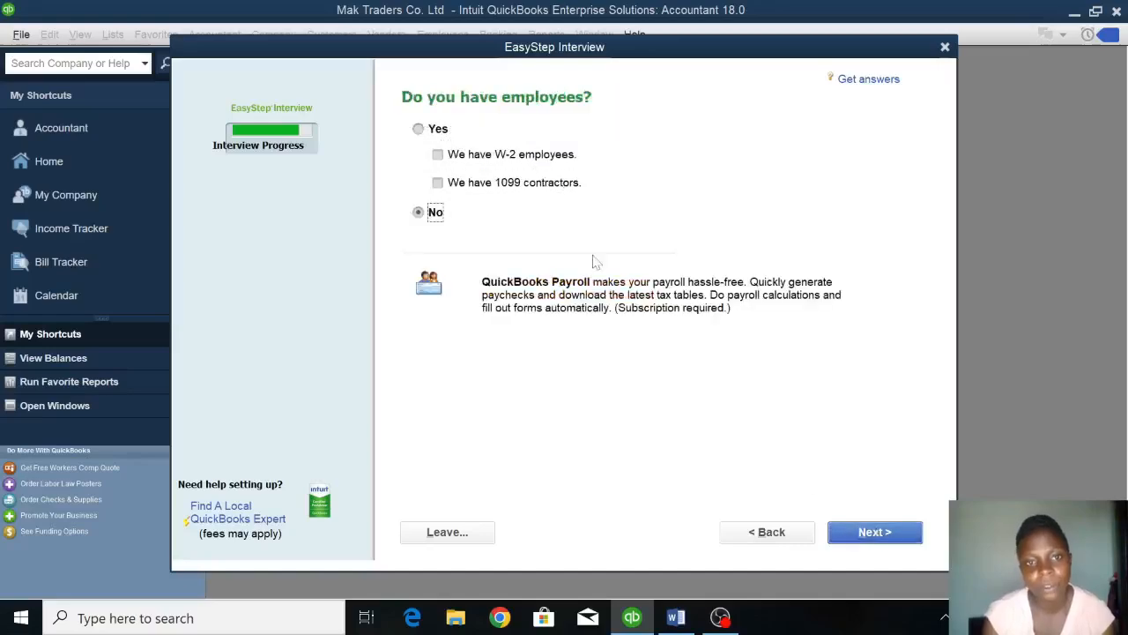
pyautogui.click(418, 130)
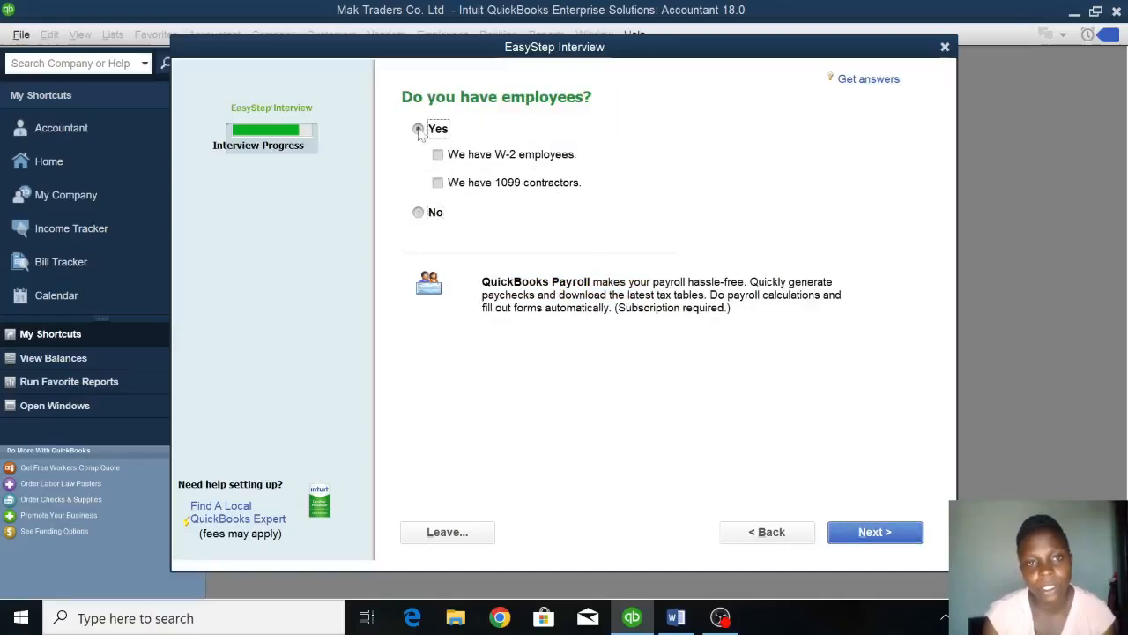
pyautogui.click(452, 155)
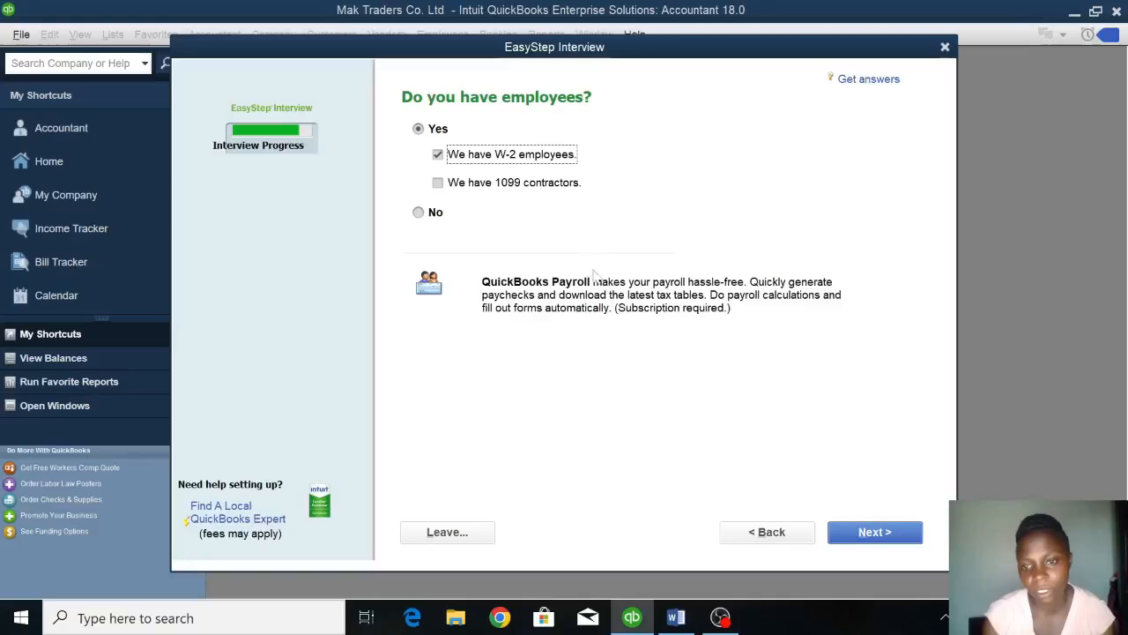
pyautogui.click(900, 538)
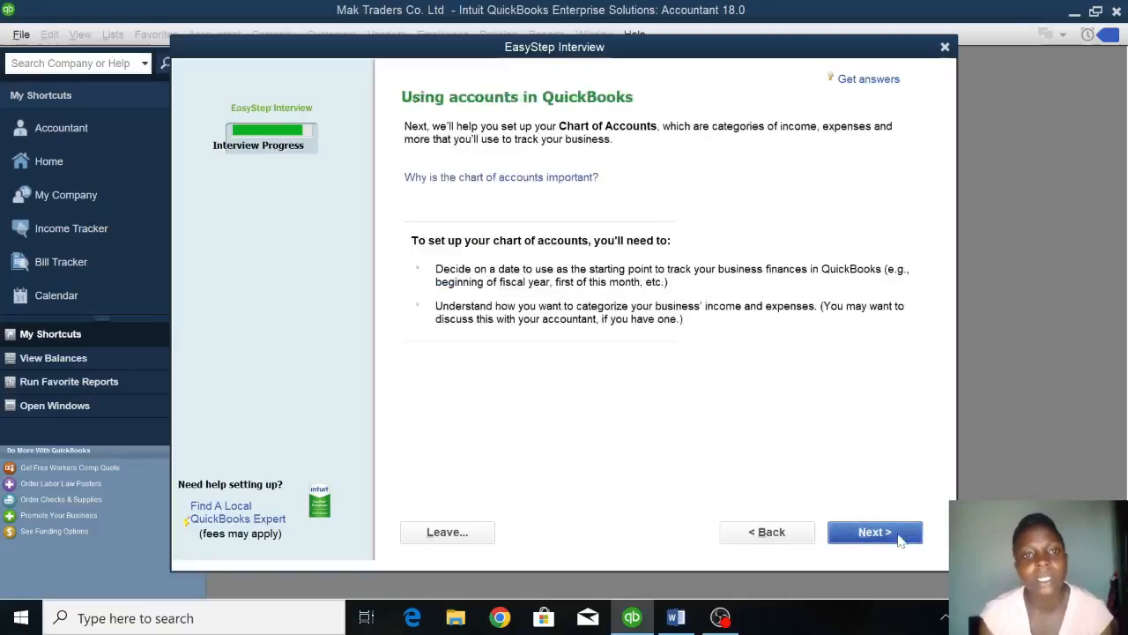
# Set the start date for tracking finances to 01/01/2023 and accept the recommended income and expense accounts.
pyautogui.click(900, 538)
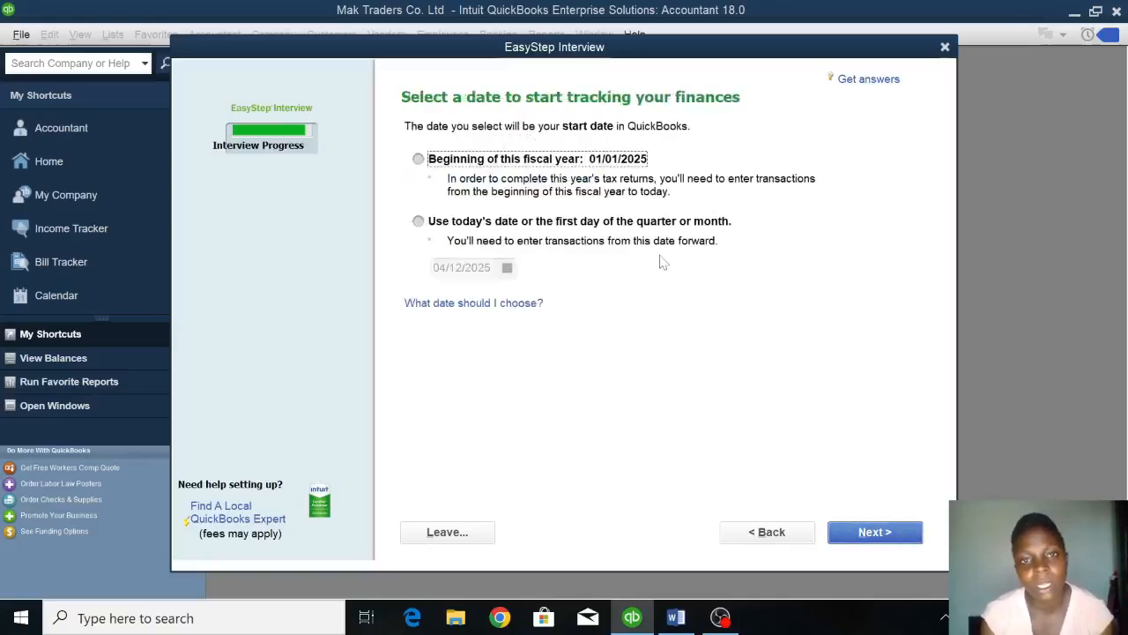
pyautogui.click(419, 222)
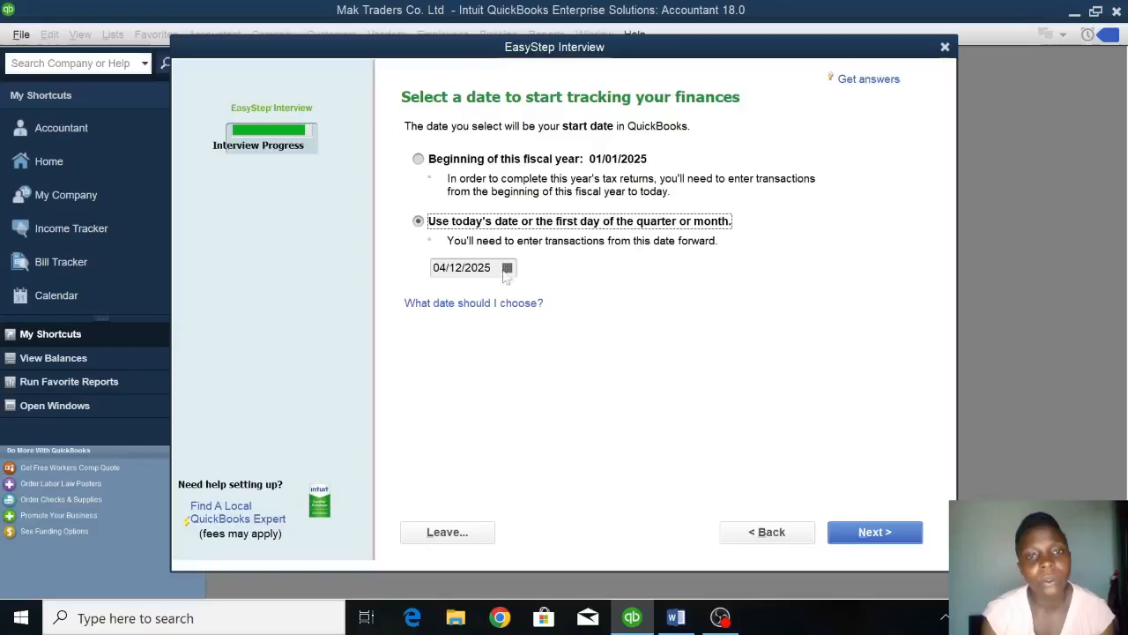
pyautogui.click(506, 269)
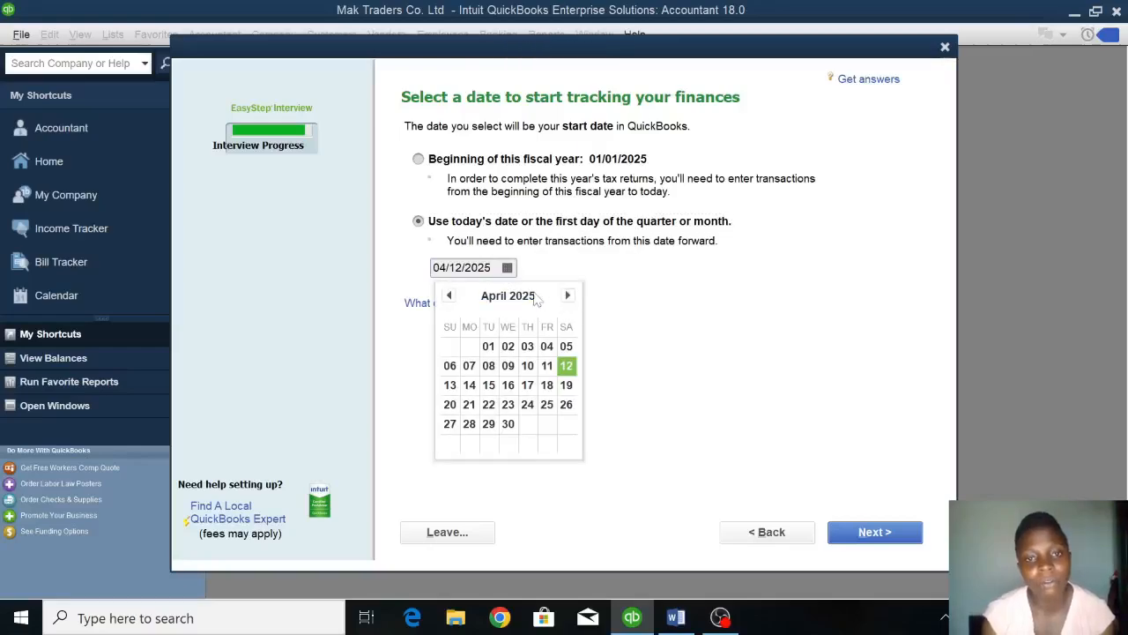
pyautogui.click(492, 282)
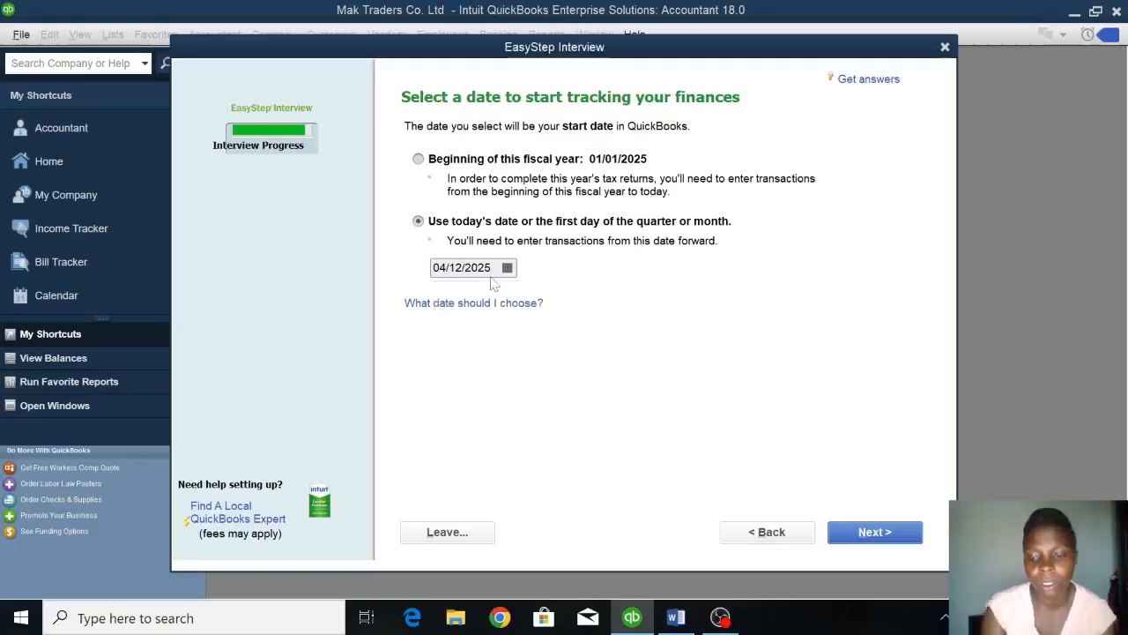
pyautogui.write('3')
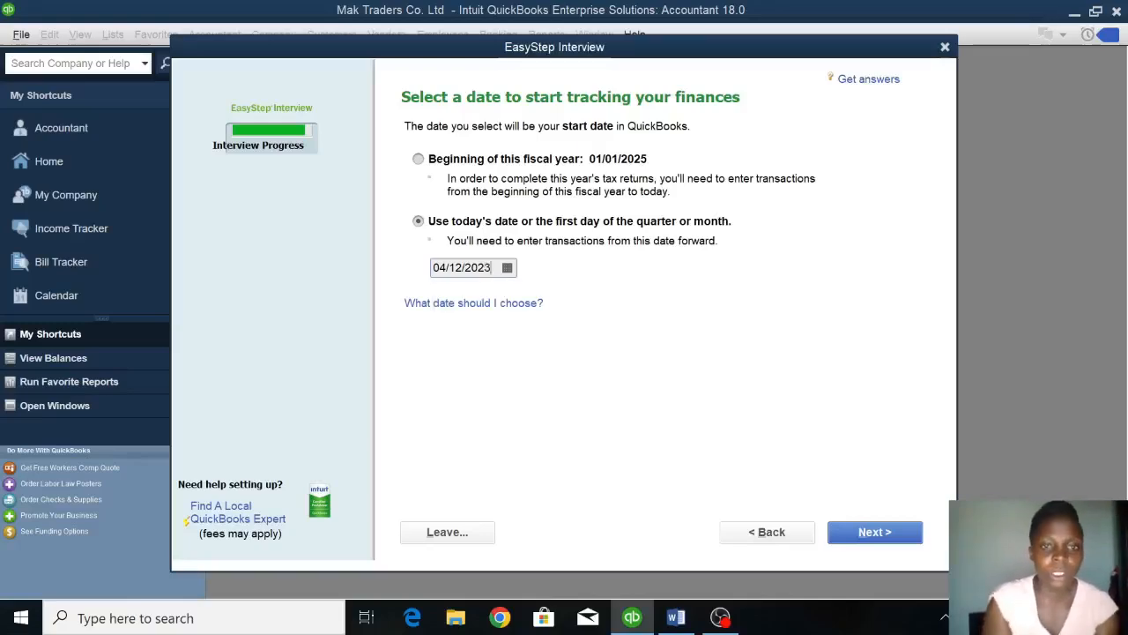
pyautogui.press('BackSpace')
pyautogui.press('BackSpace')
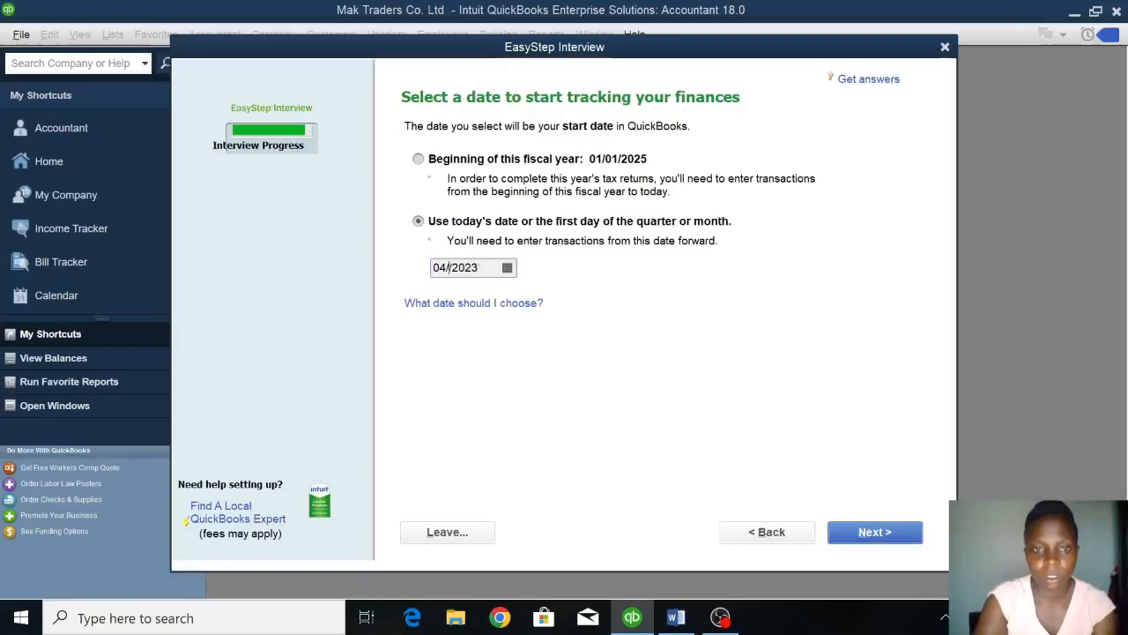
pyautogui.write('01')
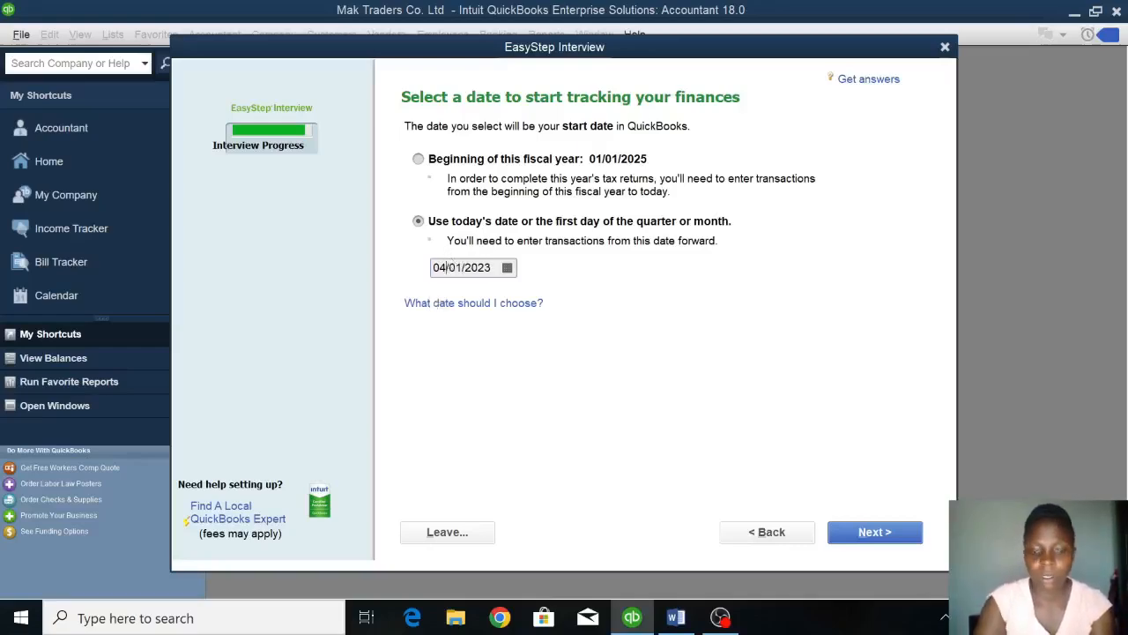
pyautogui.press('BackSpace')
pyautogui.press('BackSpace')
pyautogui.write('01')
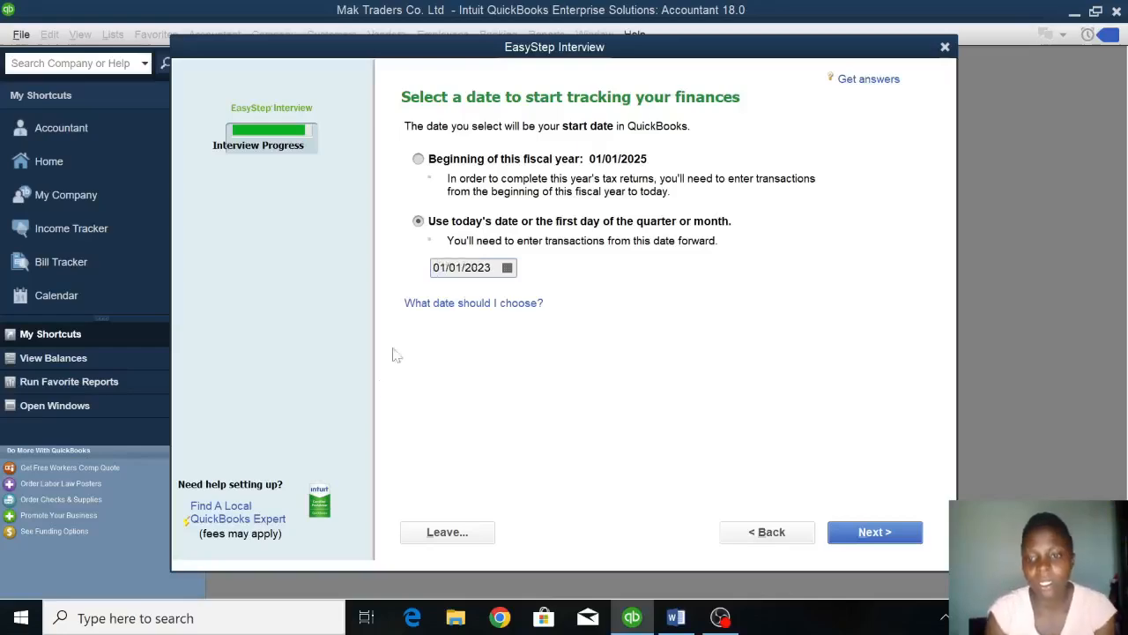
pyautogui.click(886, 533)
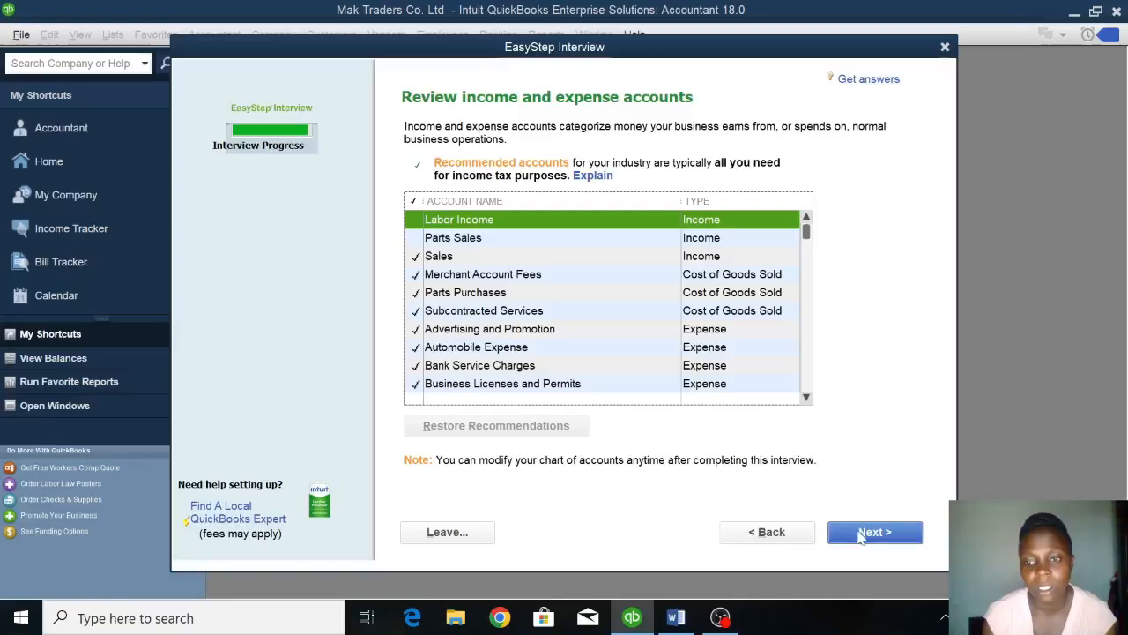
pyautogui.click(872, 533)
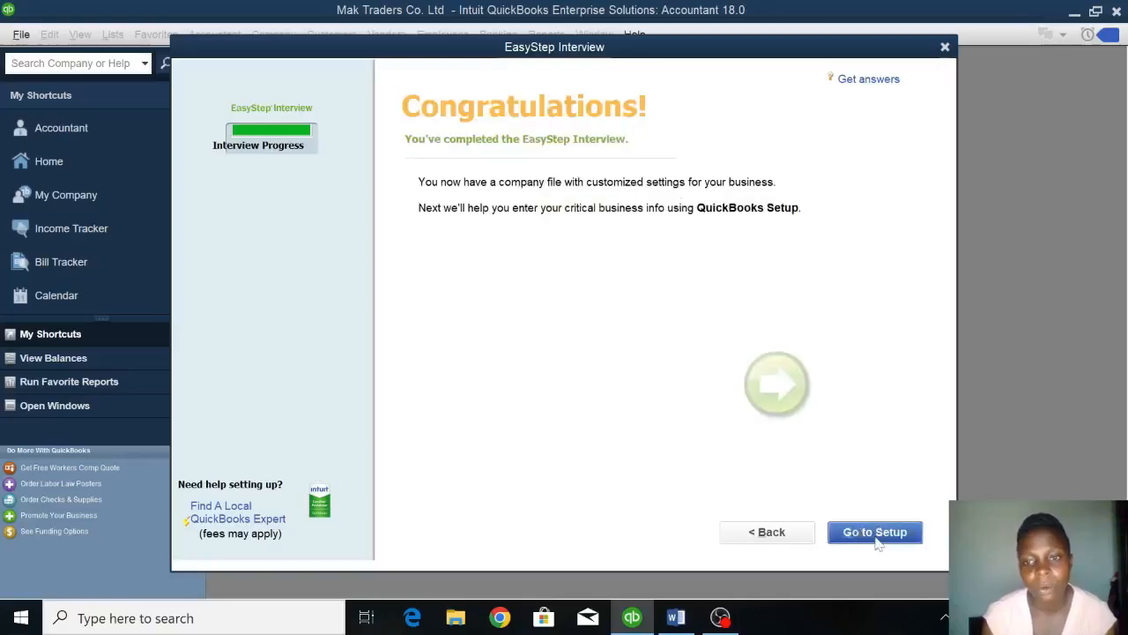
# Continue to QuickBooks Setup, skip adding details by starting work, and close the Accountant Center and New Feature Tour windows.
pyautogui.click(872, 532)
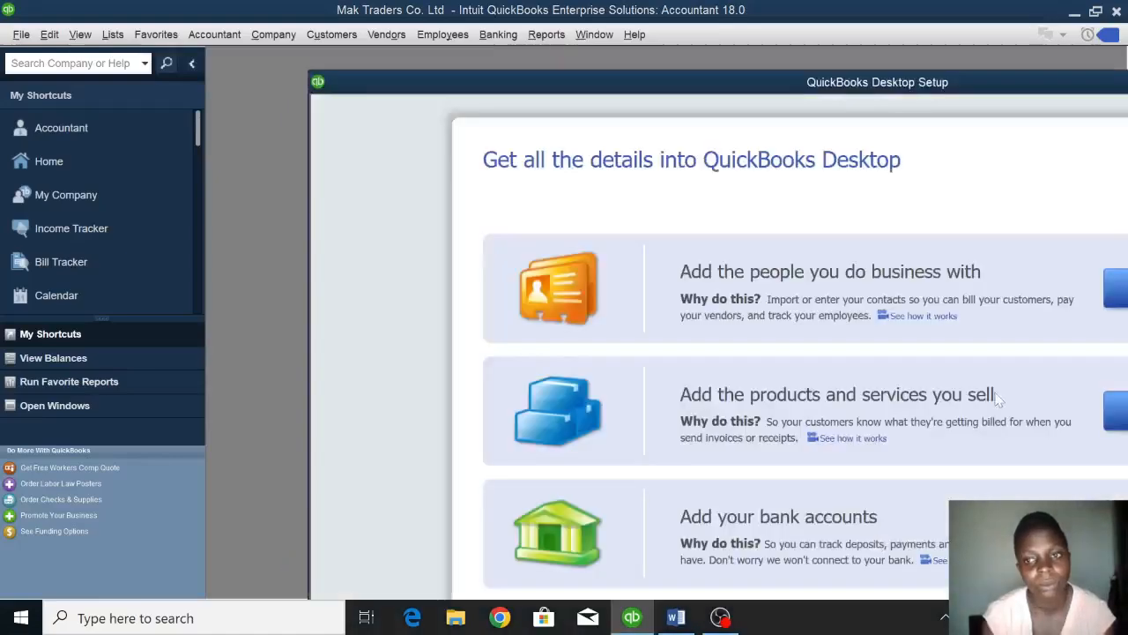
pyautogui.moveTo(595, 88); pyautogui.dragTo(347, 22)
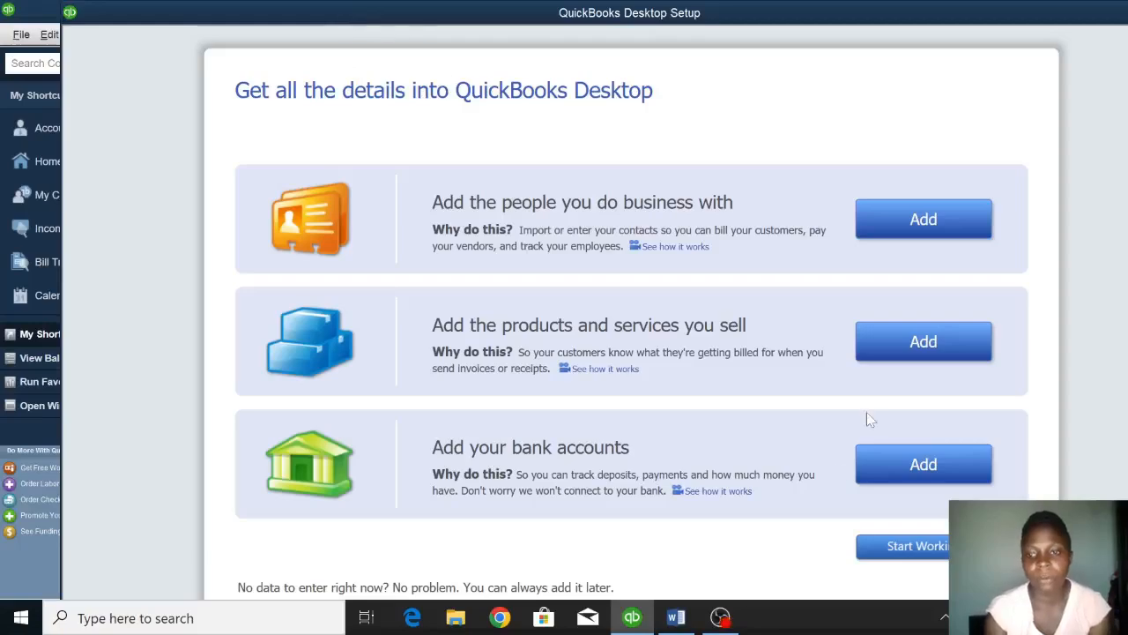
pyautogui.click(899, 548)
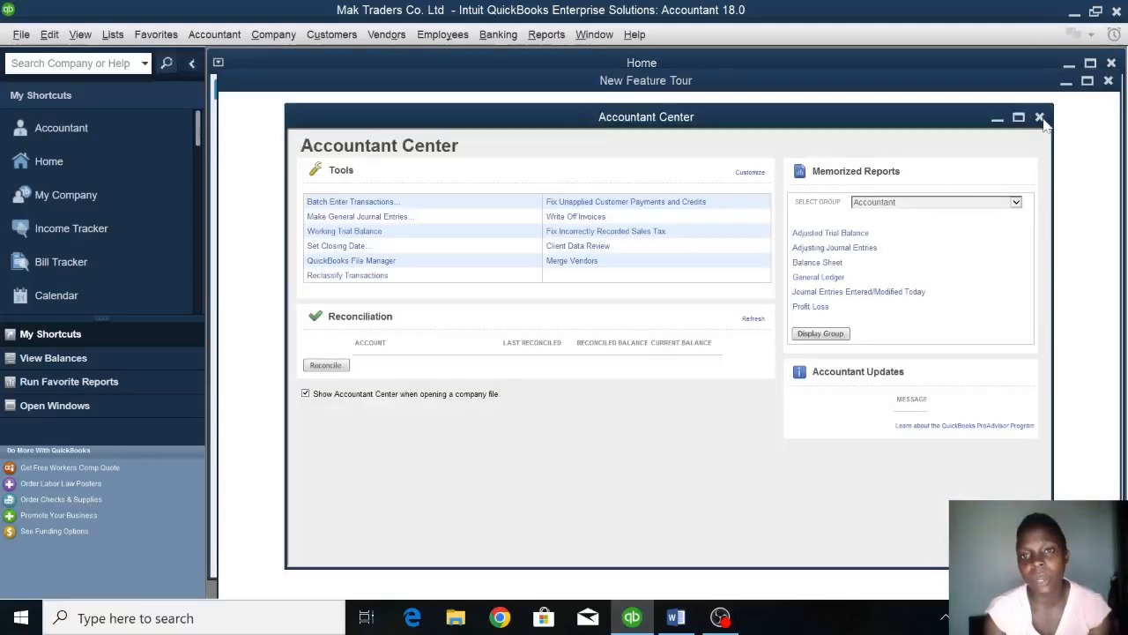
pyautogui.click(1040, 118)
pyautogui.click(1108, 82)
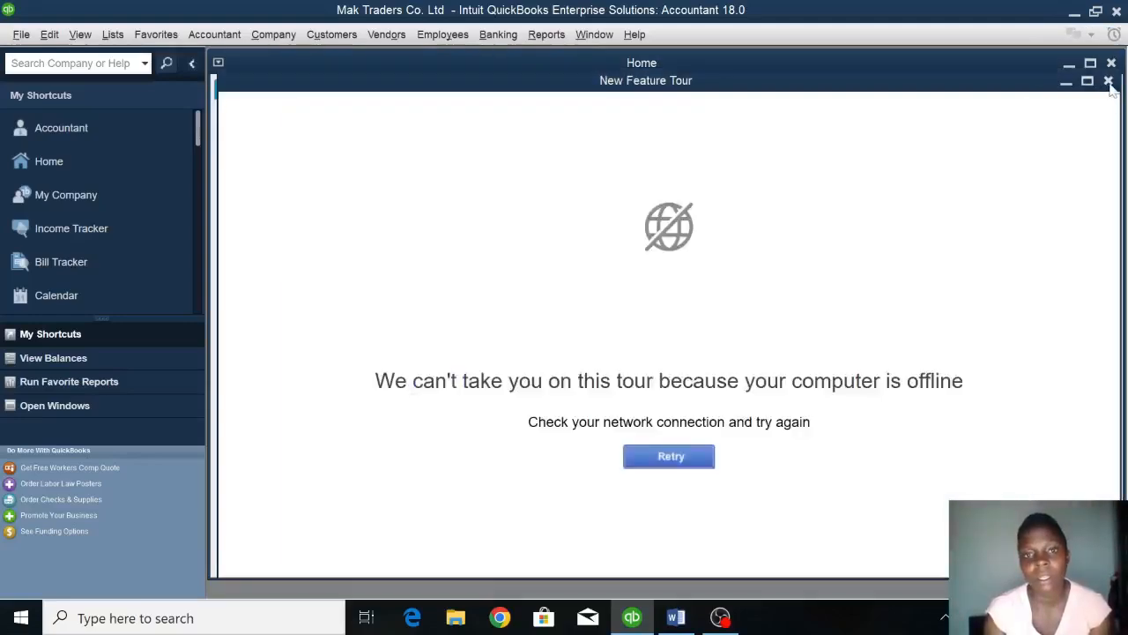
# Turn on multiple-currency tracking in the company preferences and accept the warning about it.
pyautogui.click(48, 36)
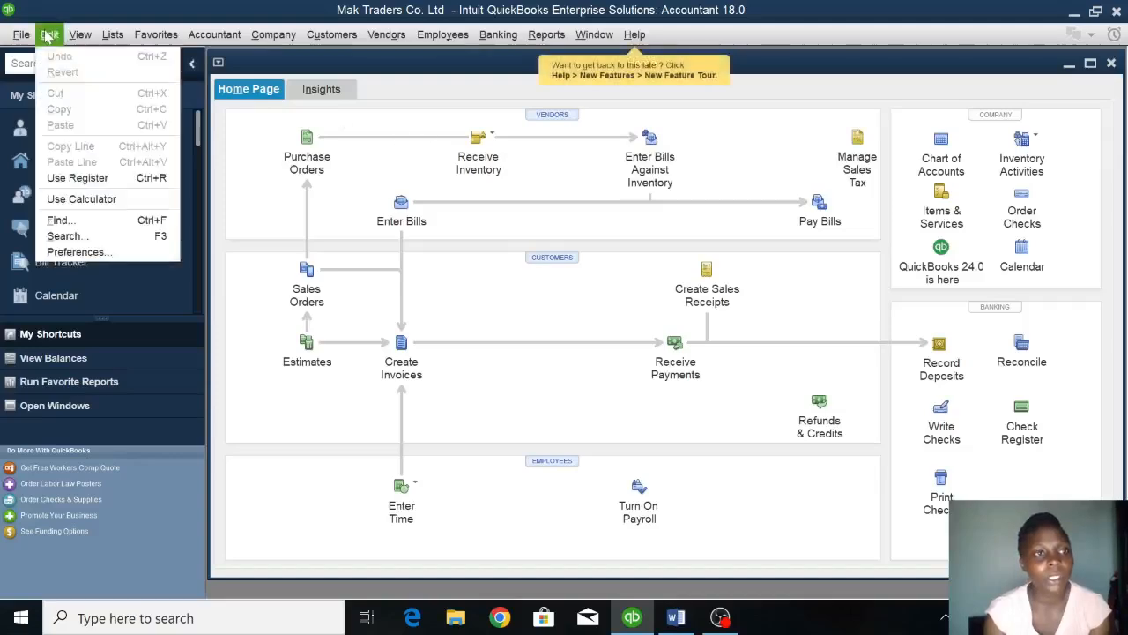
pyautogui.click(111, 254)
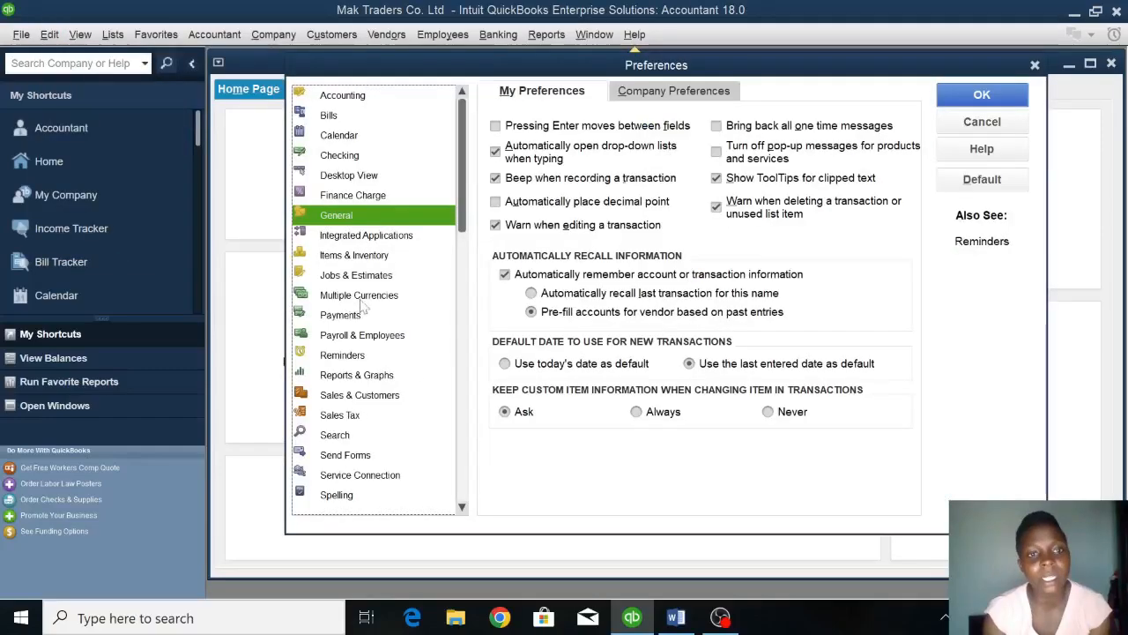
pyautogui.click(361, 301)
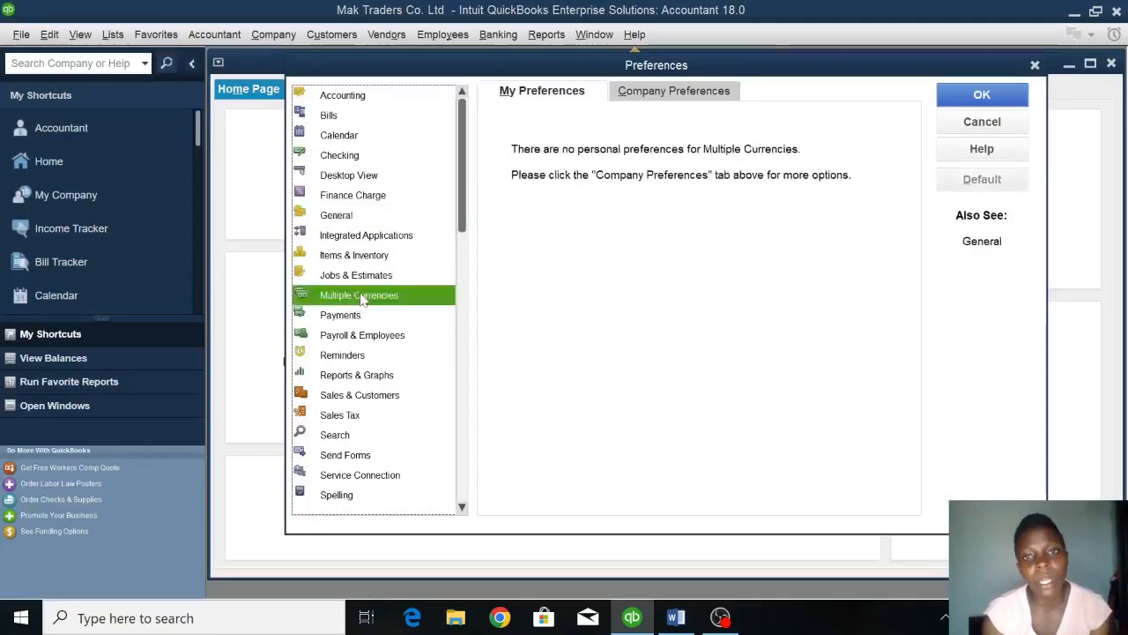
pyautogui.click(689, 97)
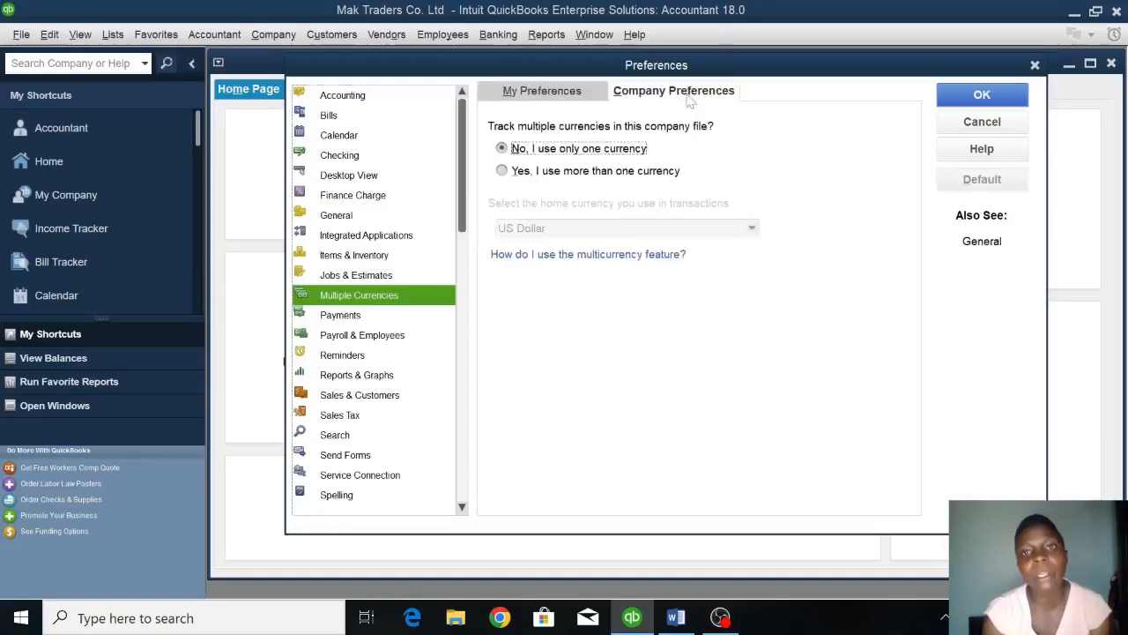
pyautogui.click(579, 174)
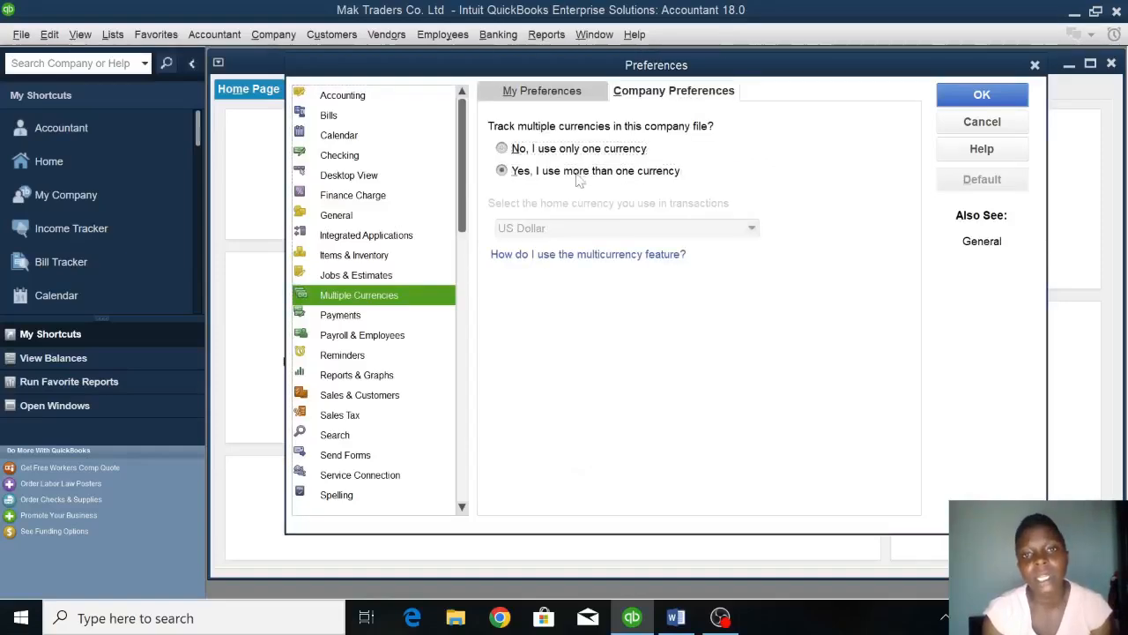
pyautogui.click(533, 471)
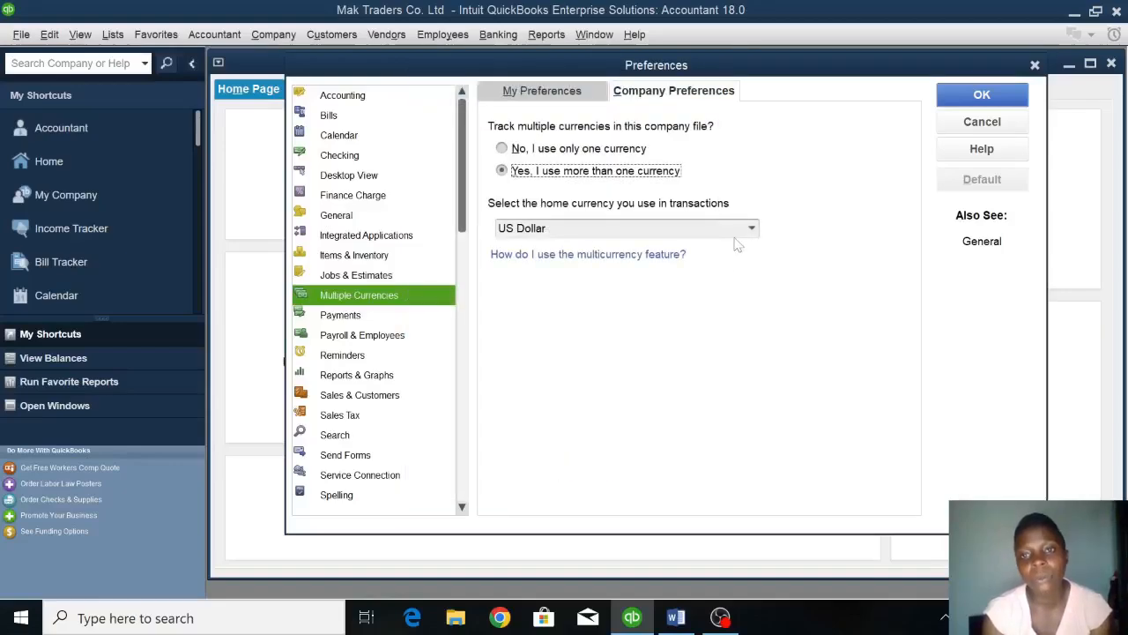
# Set the home currency to Ugandan Shilling, save the preferences and let the company file reopen.
pyautogui.click(750, 231)
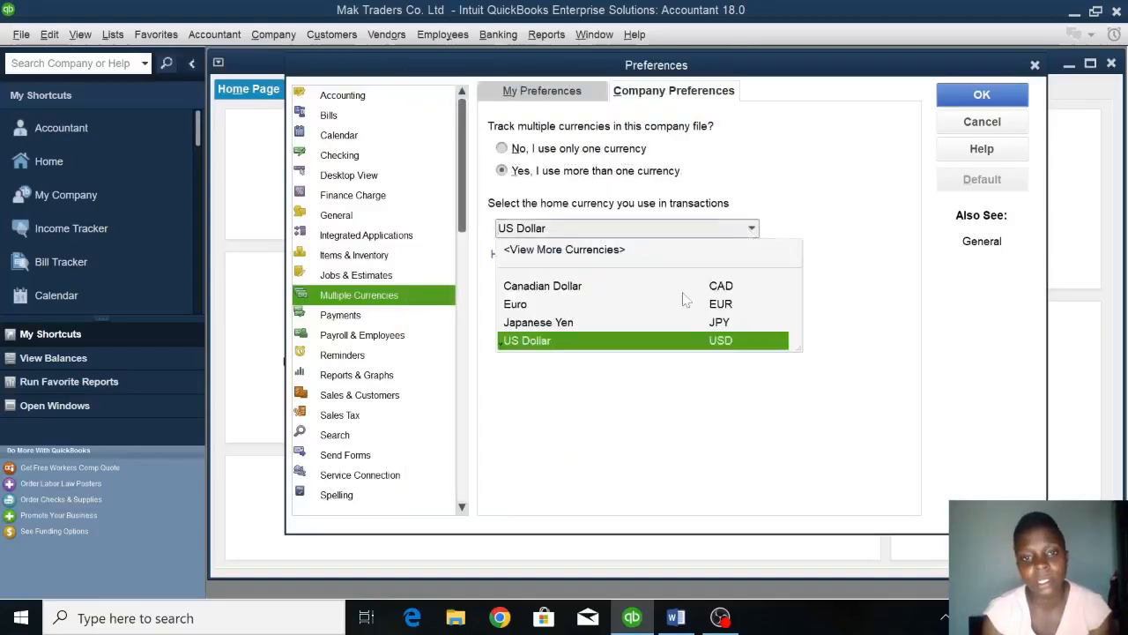
pyautogui.click(573, 251)
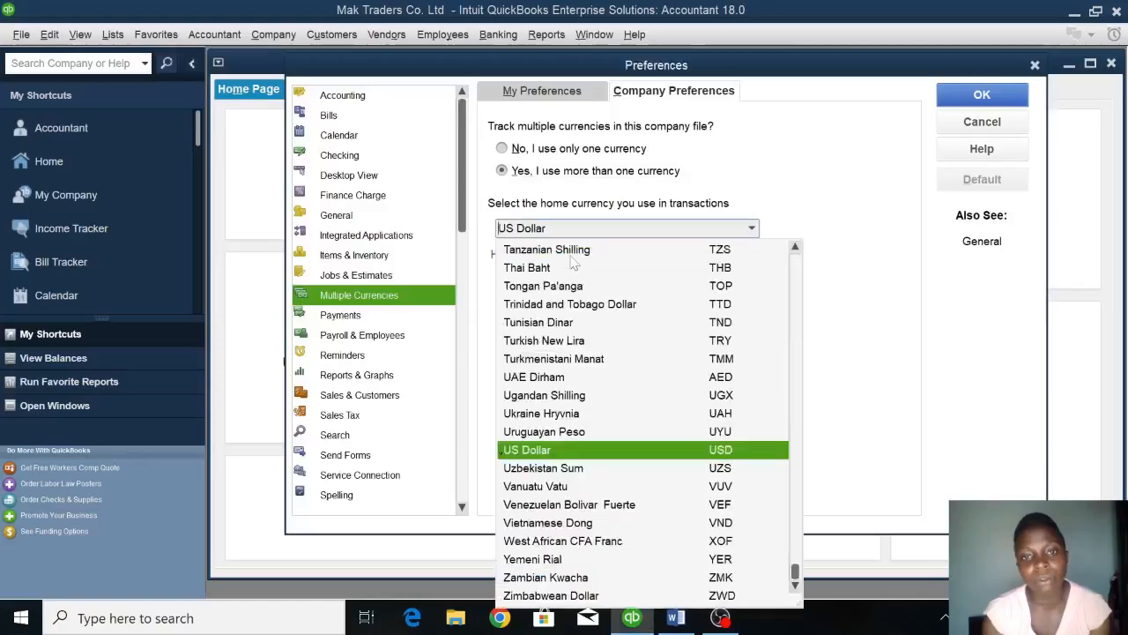
pyautogui.click(541, 397)
pyautogui.click(571, 205)
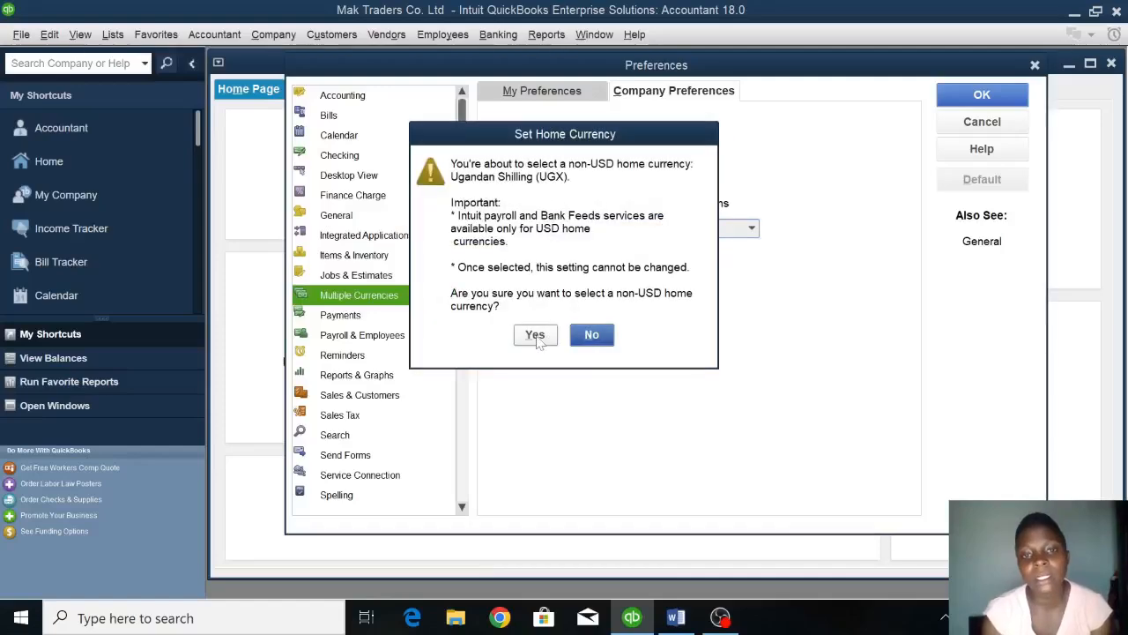
pyautogui.click(535, 334)
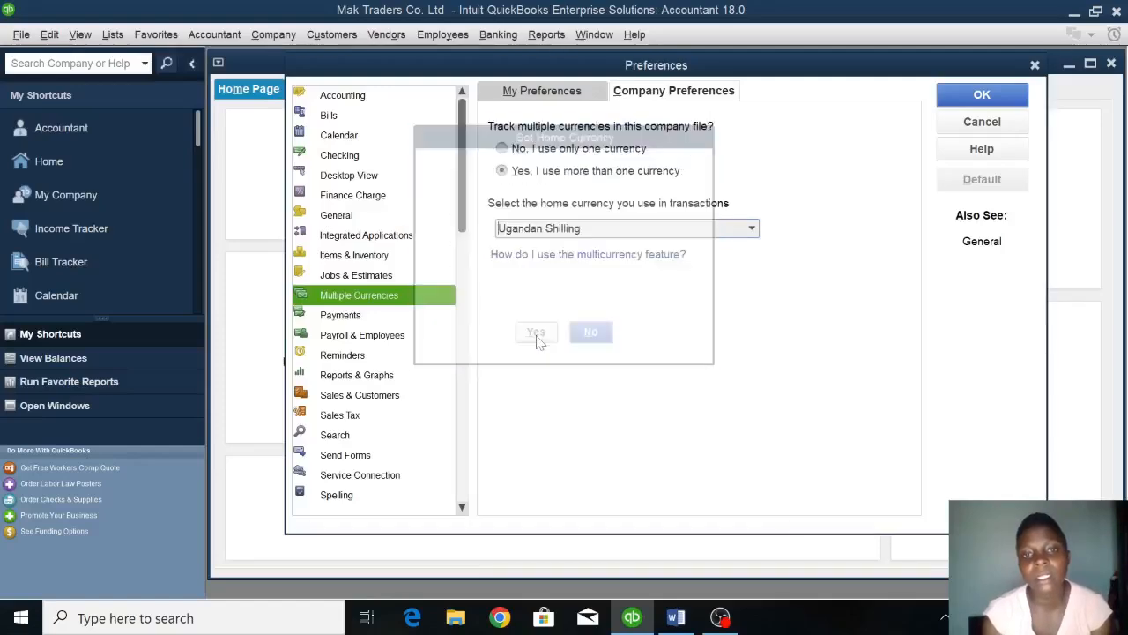
pyautogui.click(1000, 95)
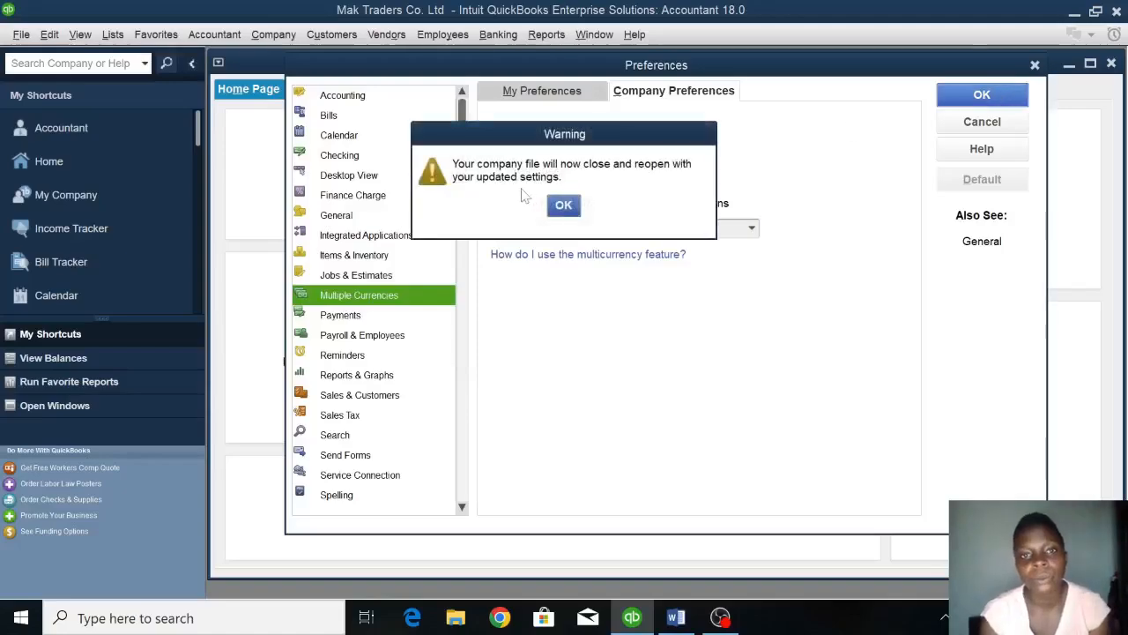
pyautogui.click(568, 207)
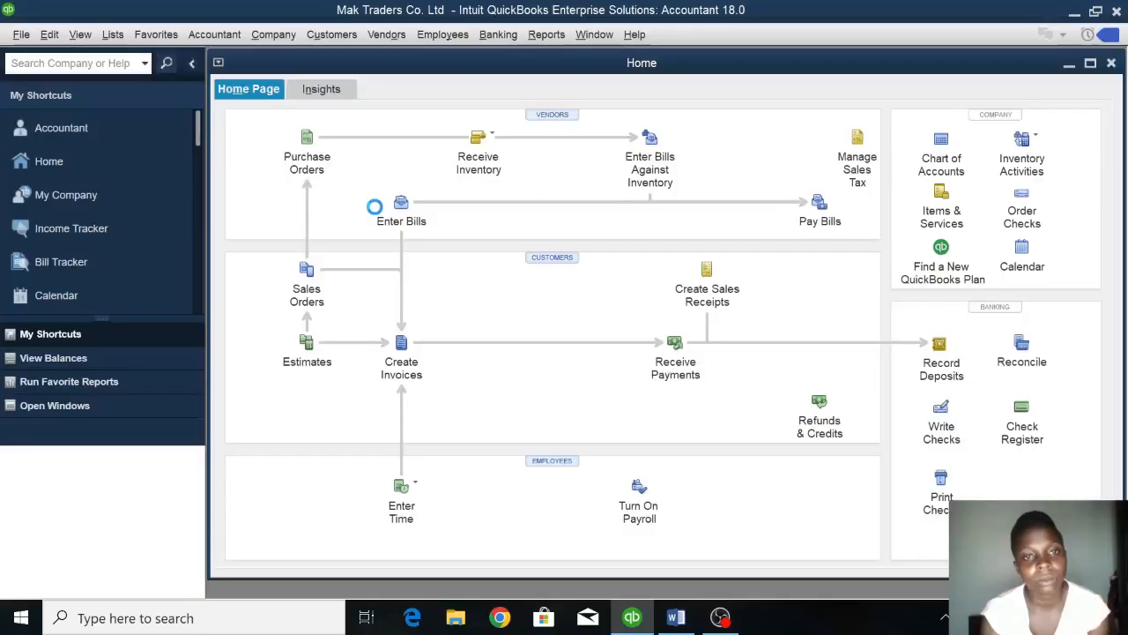
# Turn off the date warnings for past and future transactions in the company's accounting preferences and save.
pyautogui.click(47, 35)
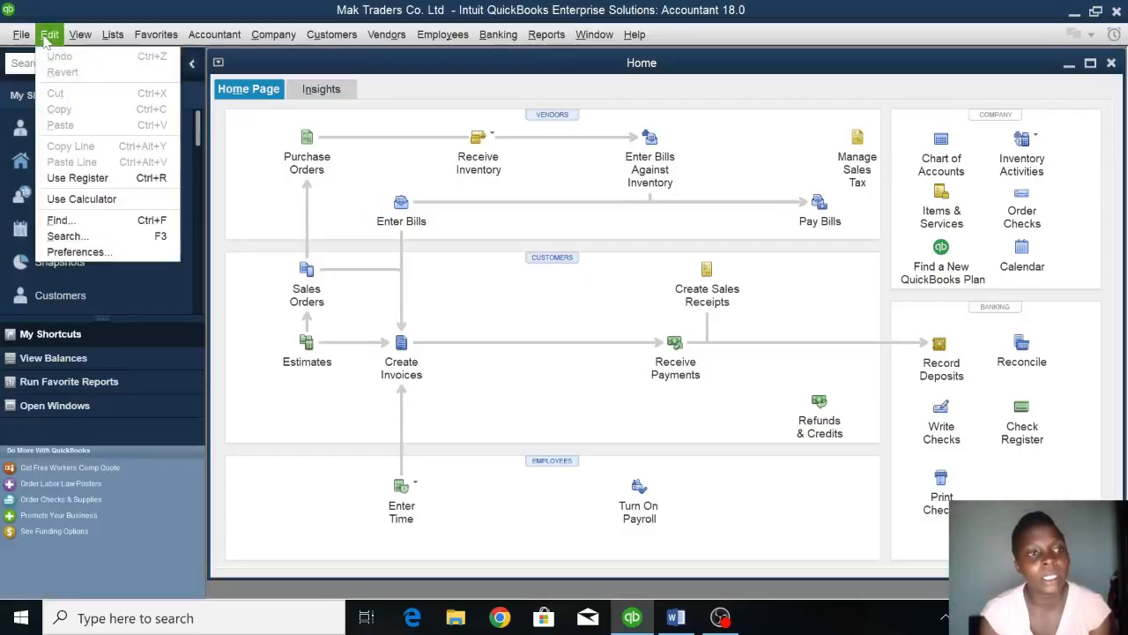
pyautogui.click(87, 254)
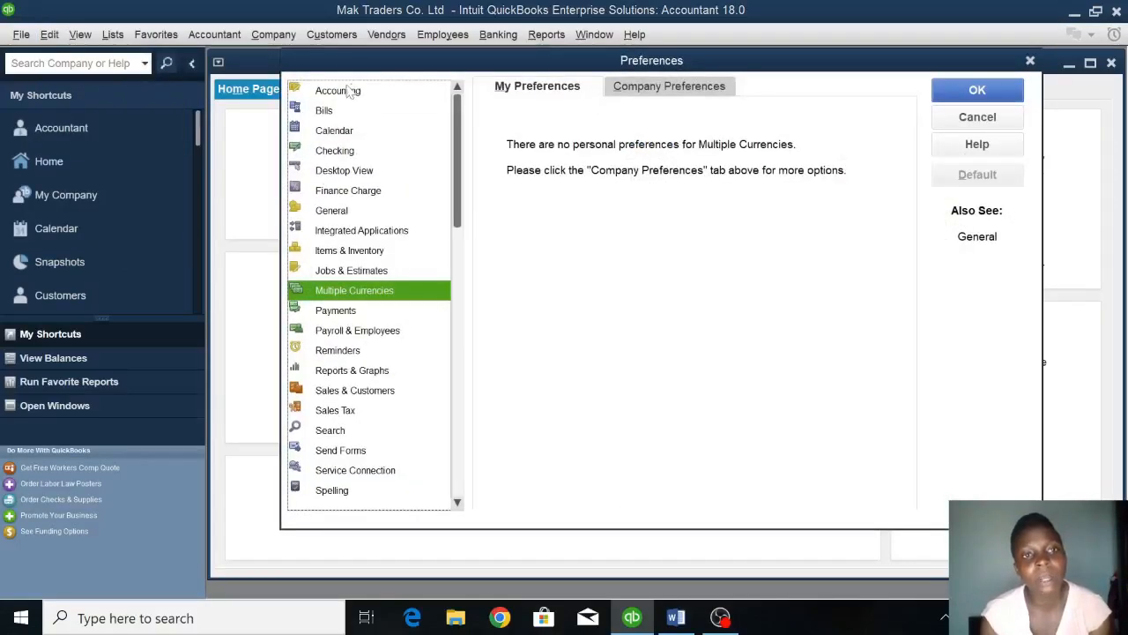
pyautogui.click(344, 92)
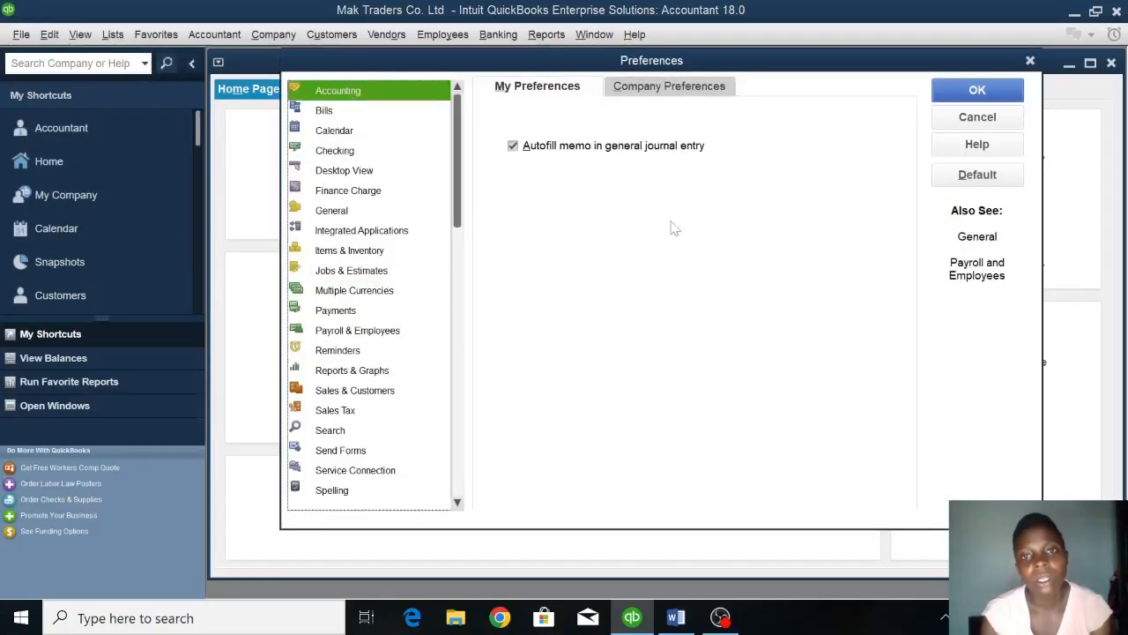
pyautogui.click(678, 91)
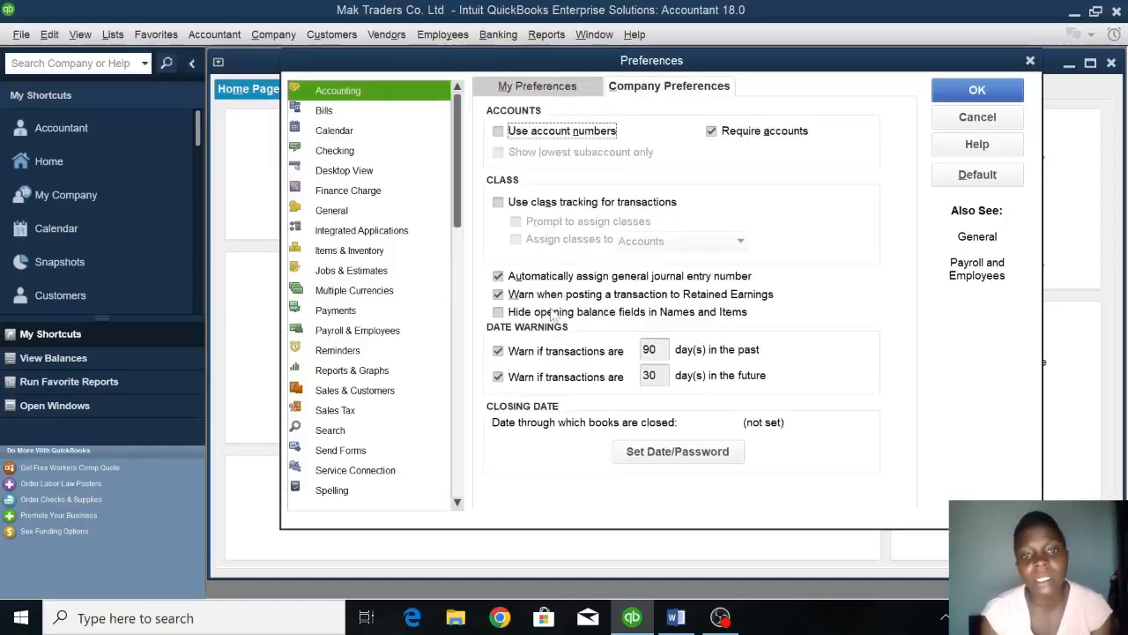
pyautogui.click(516, 355)
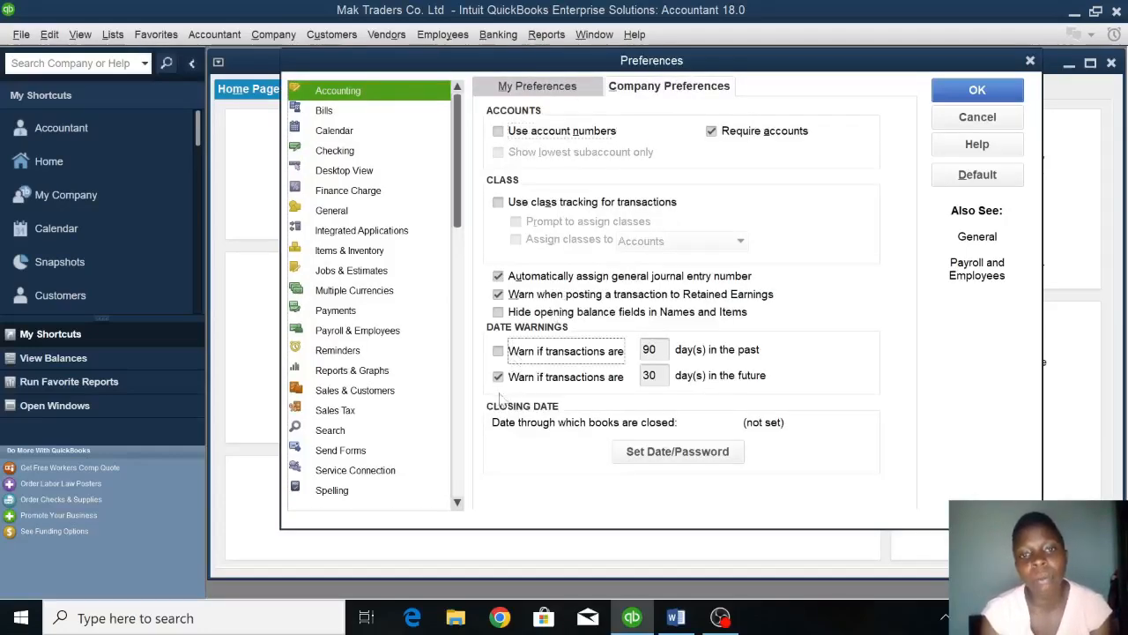
pyautogui.click(498, 378)
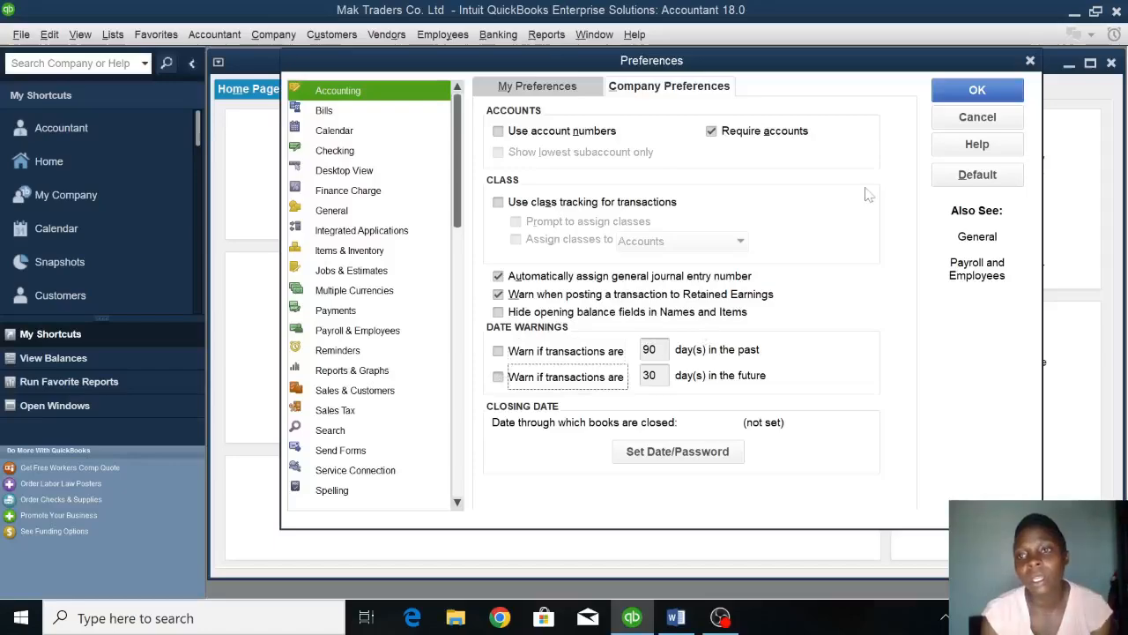
pyautogui.click(952, 99)
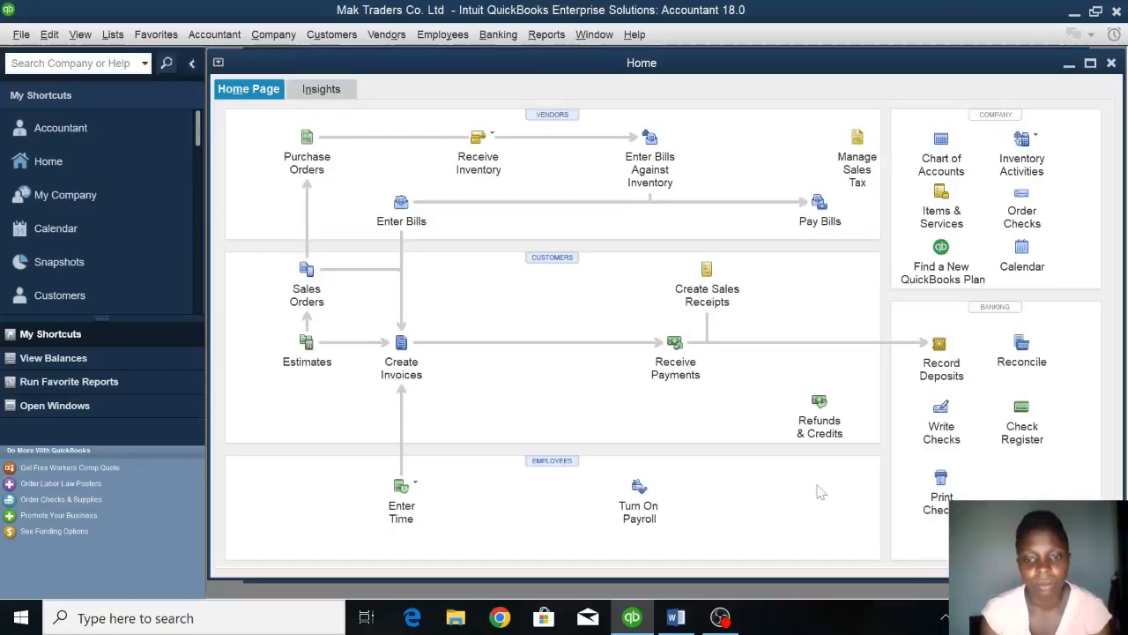
# Check the bank and petty cash requirements in the Word assignment and open a maximized Chart of Accounts in QuickBooks.
pyautogui.click(676, 617)
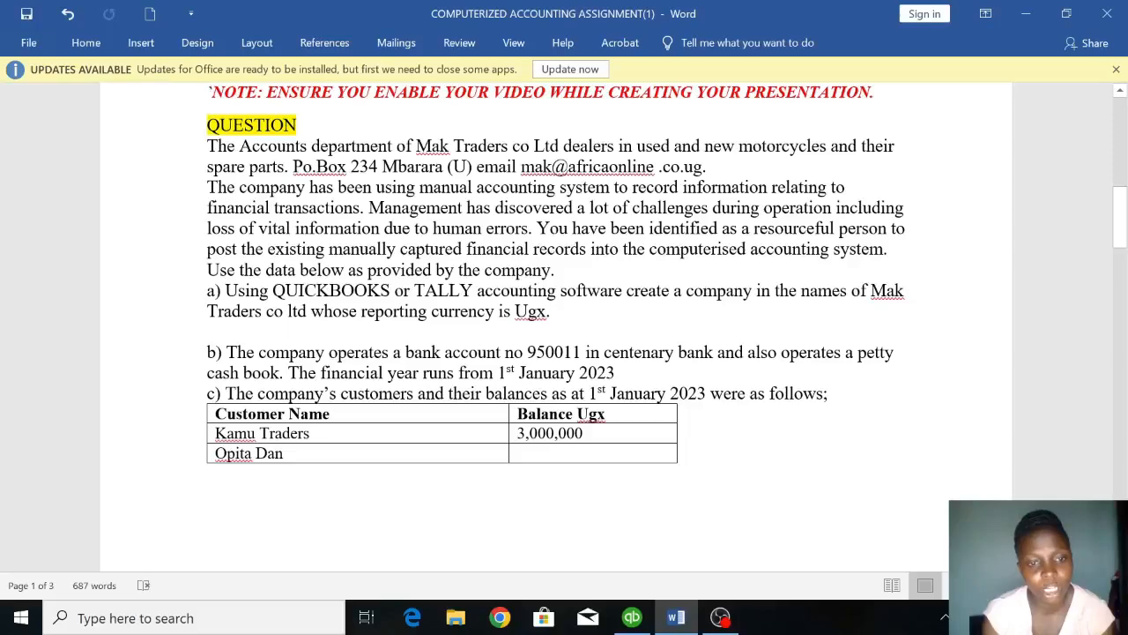
pyautogui.click(635, 618)
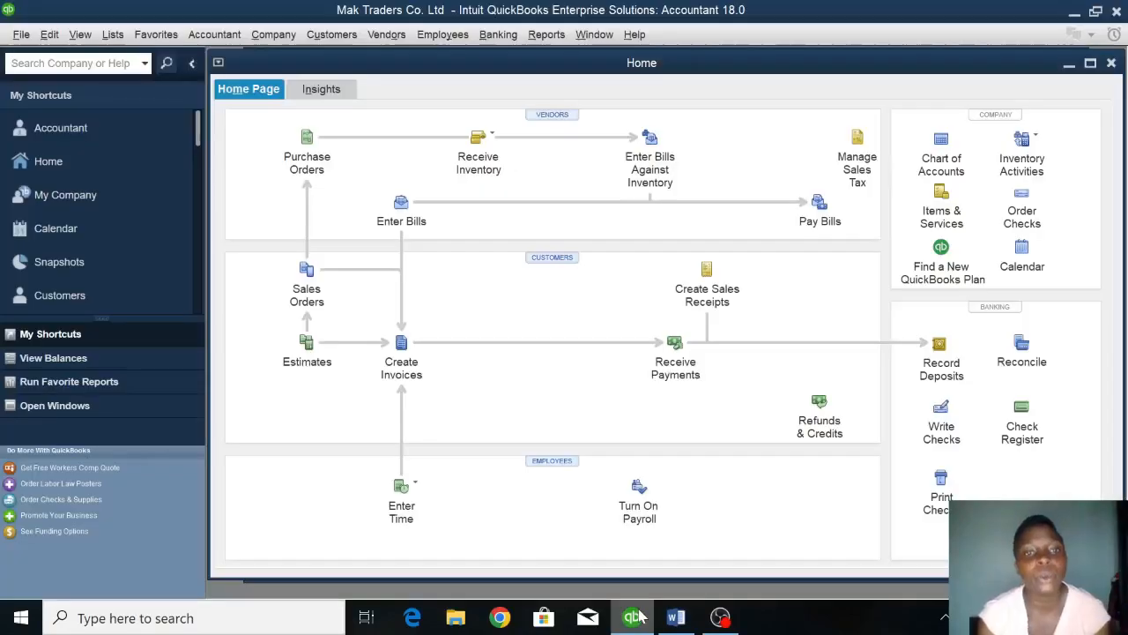
pyautogui.click(939, 163)
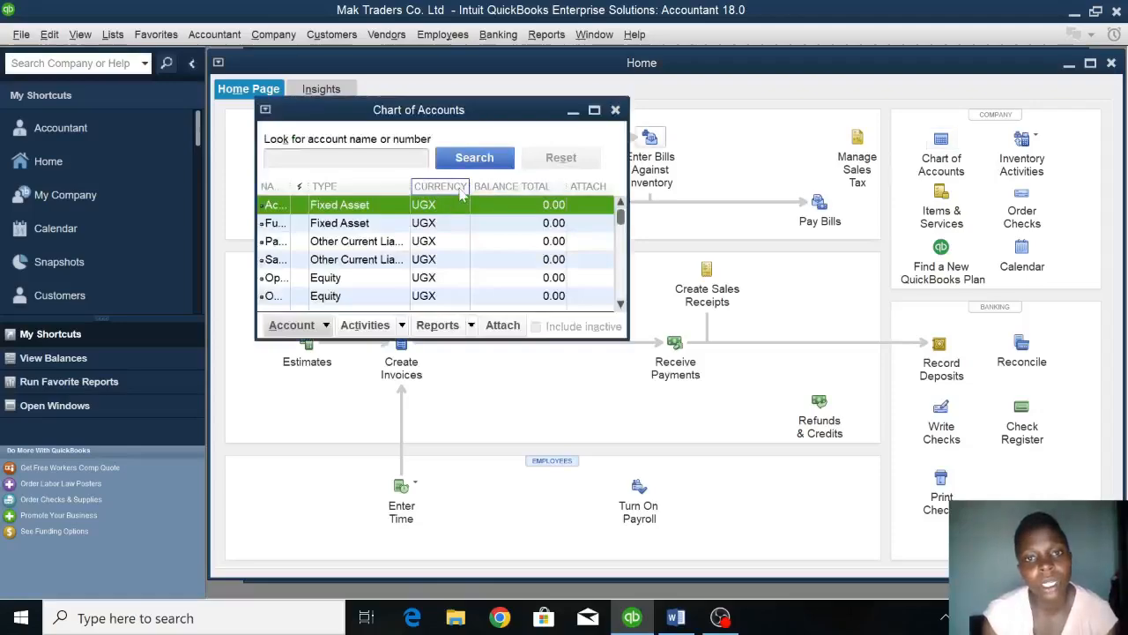
pyautogui.click(598, 111)
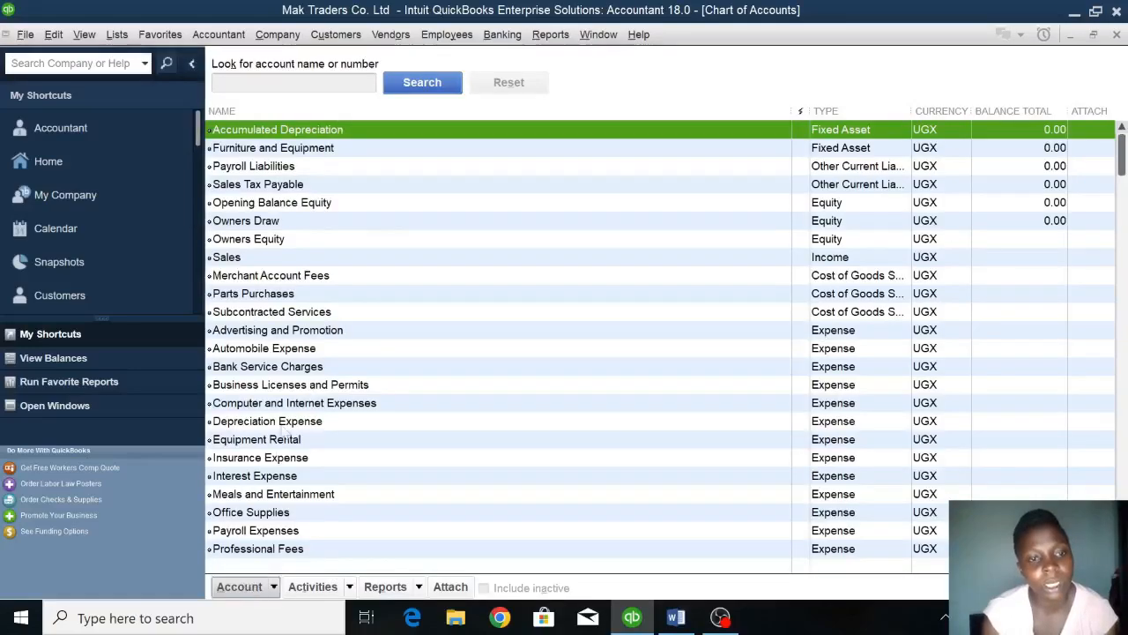
# Start a new account of type Bank and name it CENTENARY BANK.
pyautogui.rightClick(338, 132)
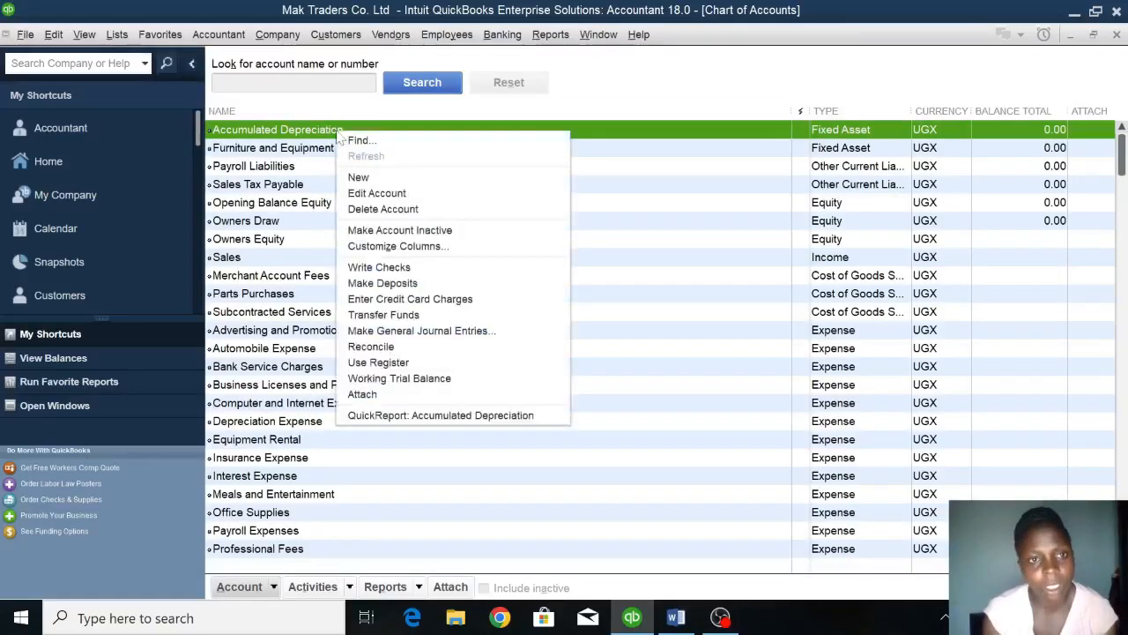
pyautogui.click(375, 180)
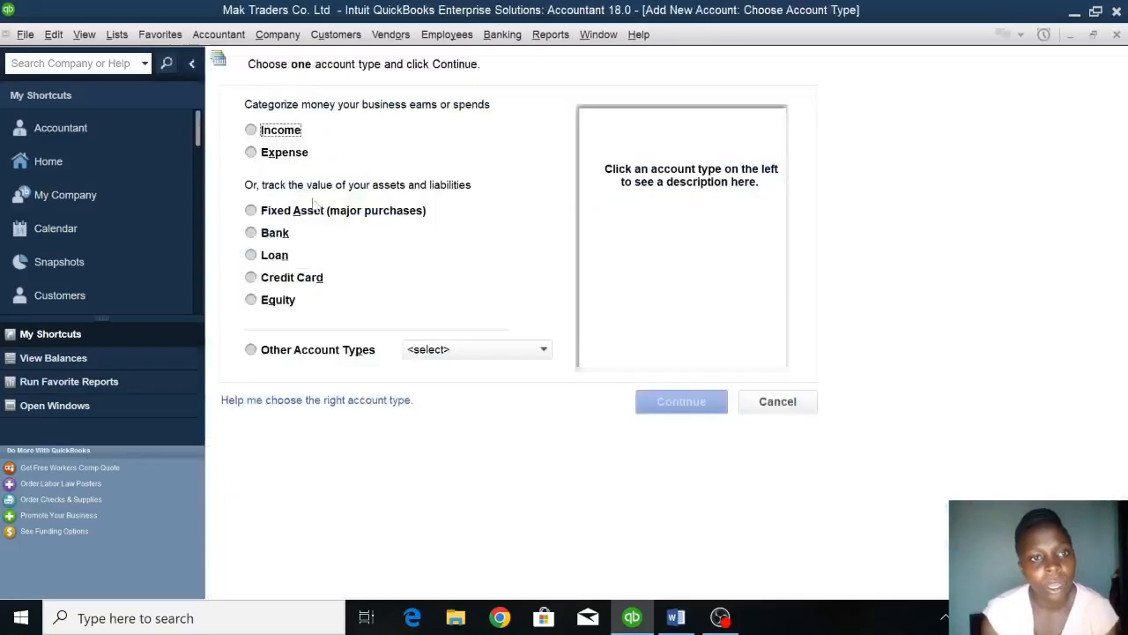
pyautogui.click(271, 236)
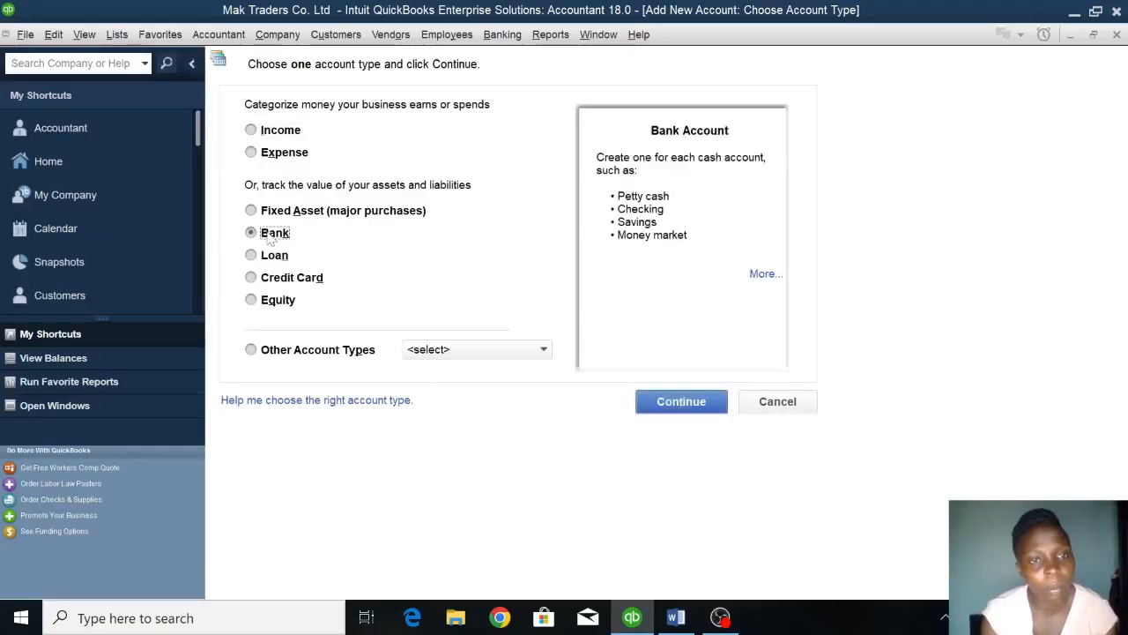
pyautogui.click(687, 405)
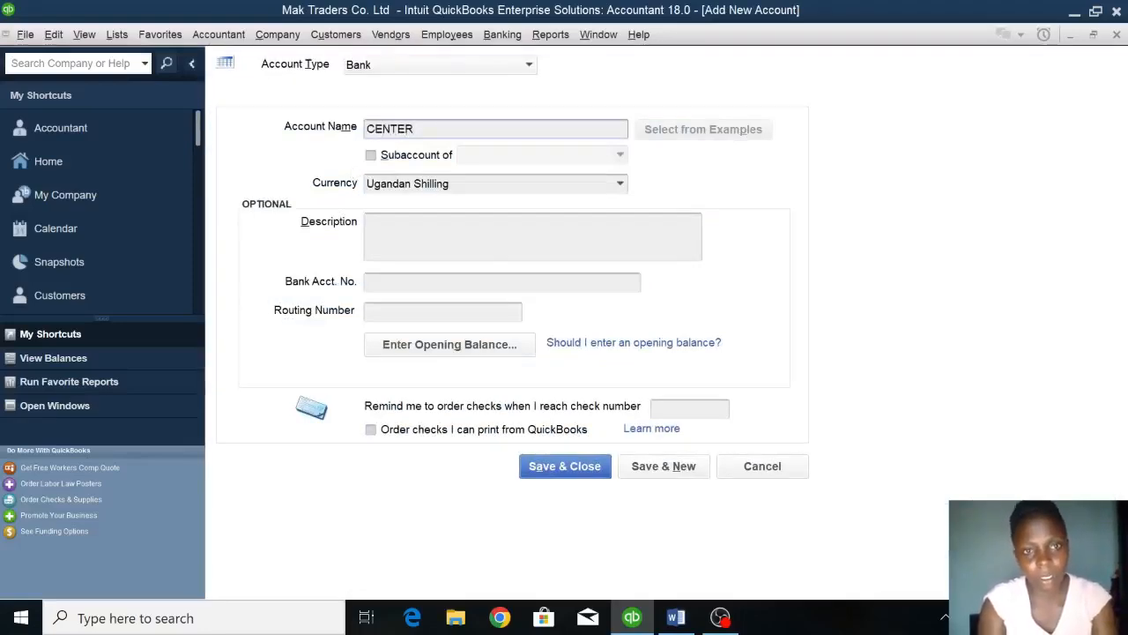
pyautogui.press('BackSpace')
pyautogui.write('NARY BANK')
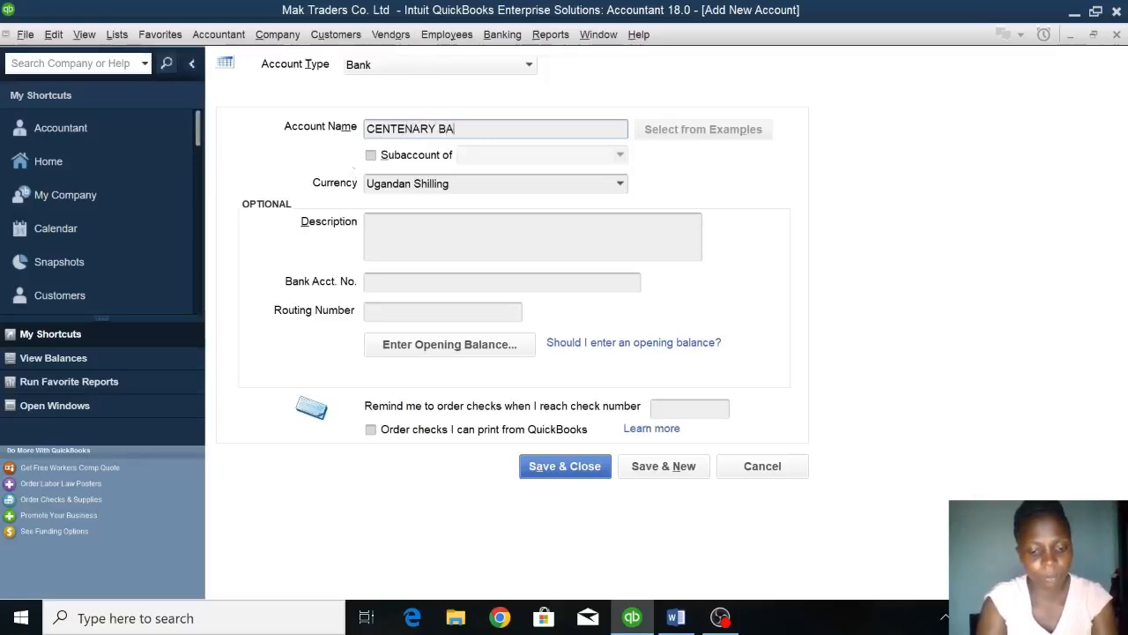
# Look up the Centenary Bank account number in the Word assignment and enter it as the new account's bank account number in QuickBooks.
pyautogui.click(385, 287)
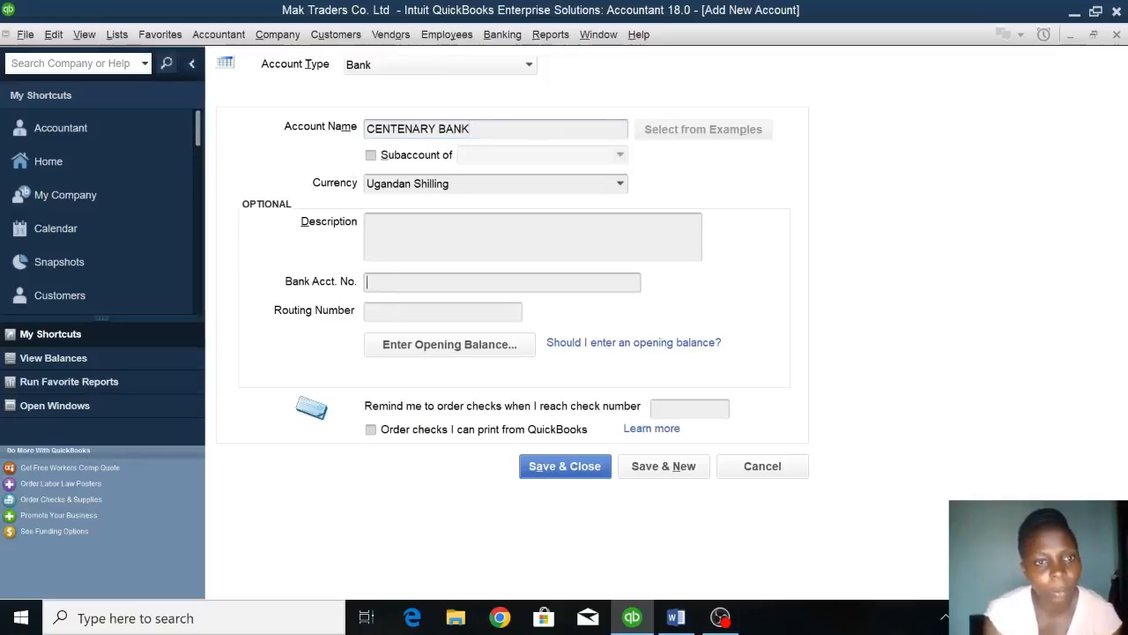
pyautogui.click(676, 617)
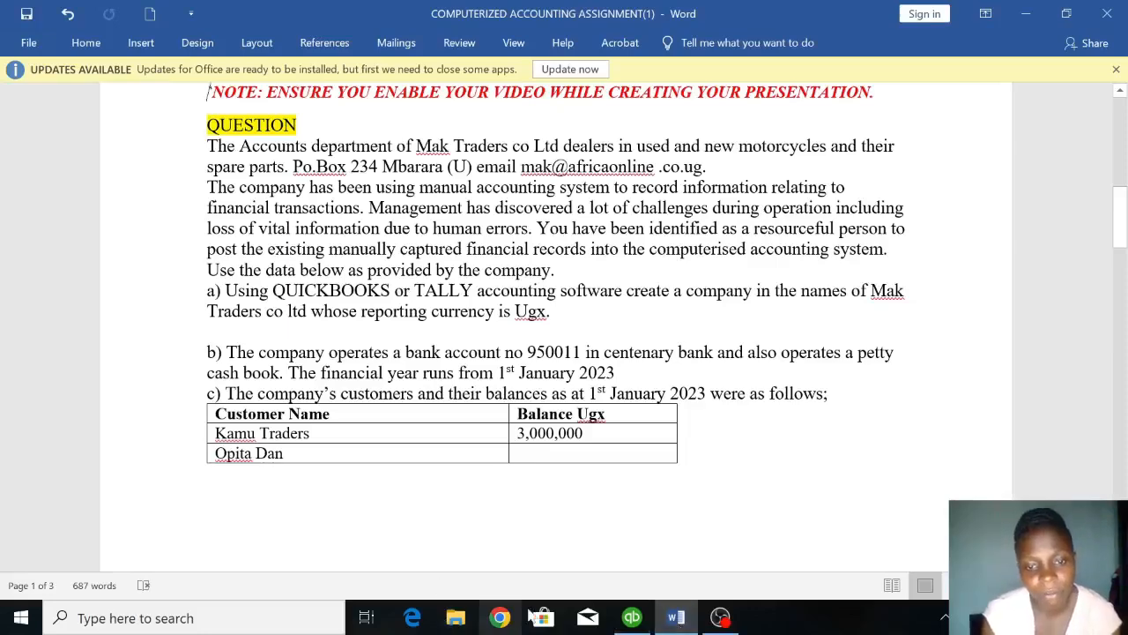
pyautogui.click(632, 617)
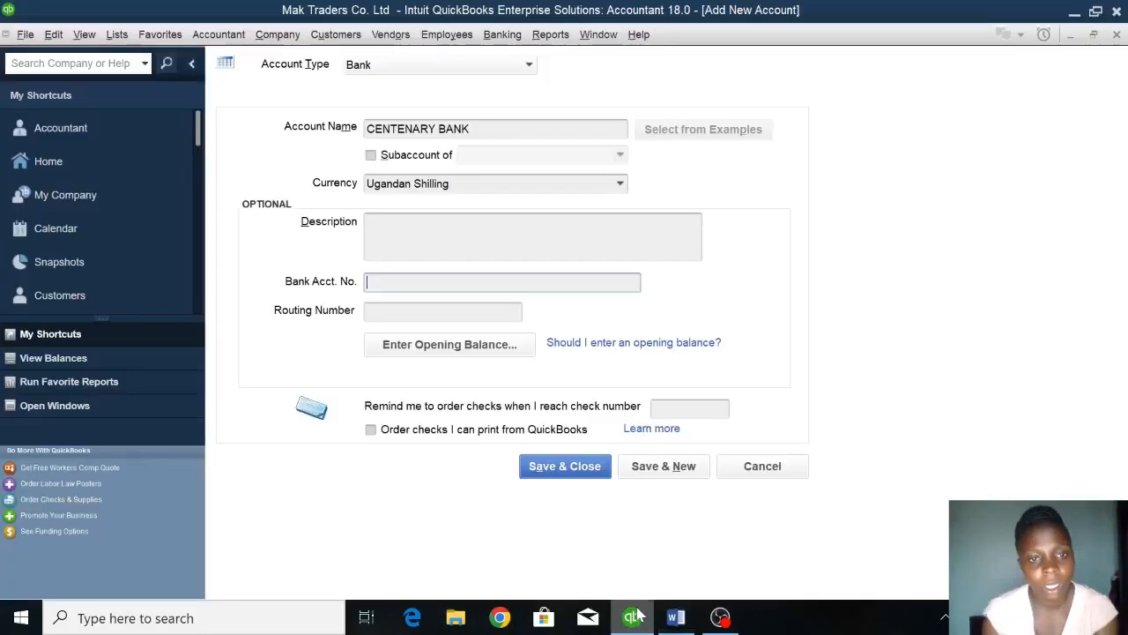
pyautogui.write('0011')
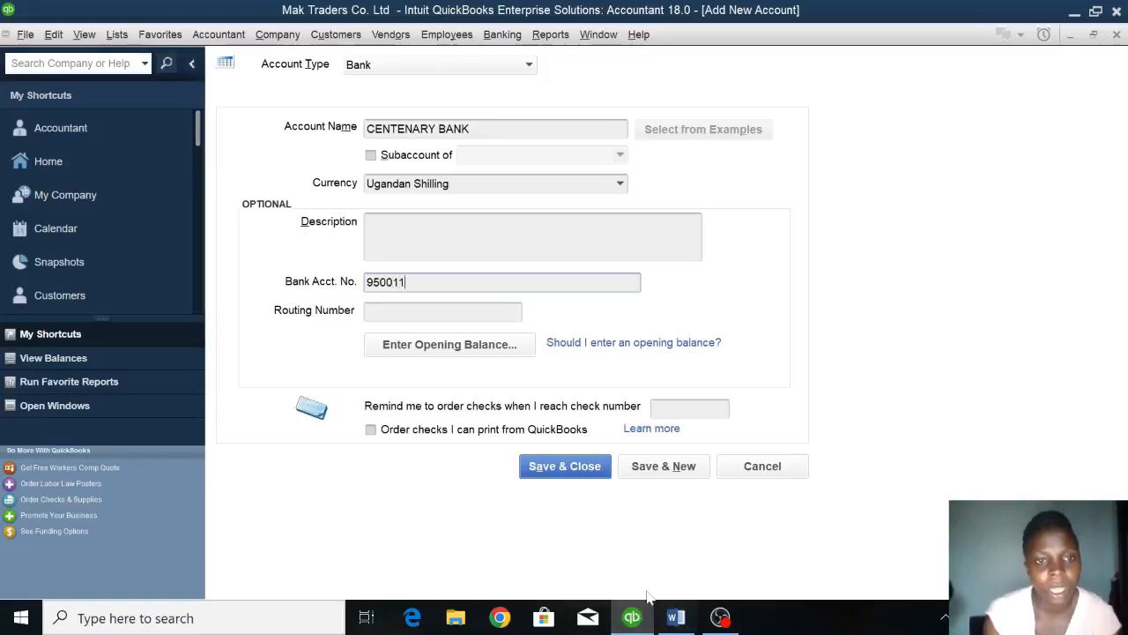
# Set the statement ending date of the CENTENARY BANK opening balance to 12/31/2022, leaving the ending balance blank.
pyautogui.click(447, 344)
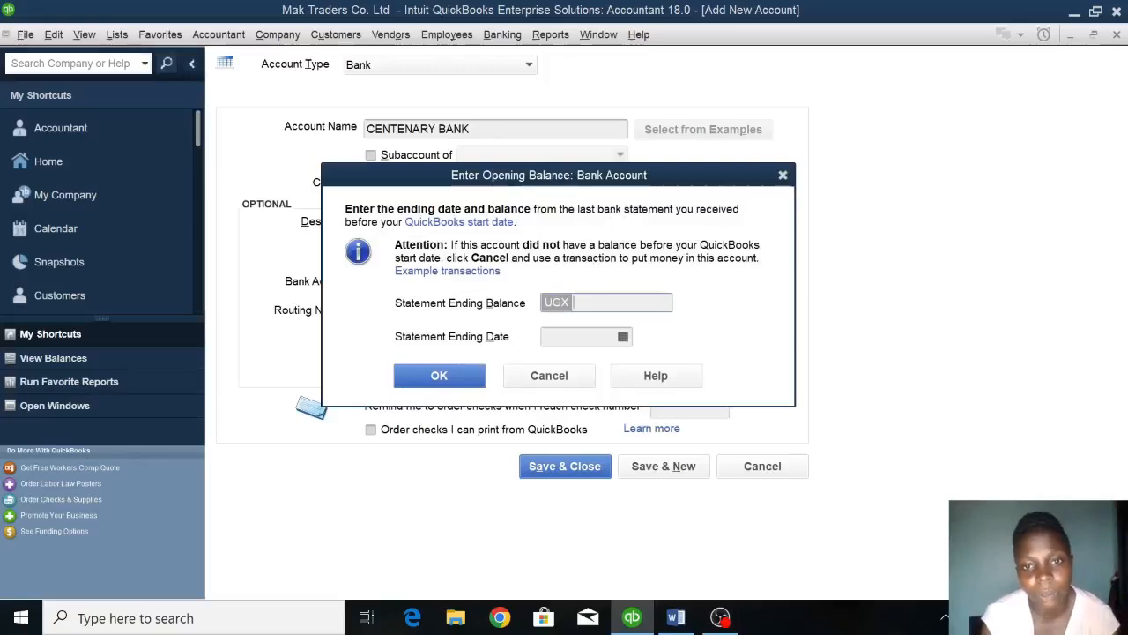
pyautogui.click(624, 336)
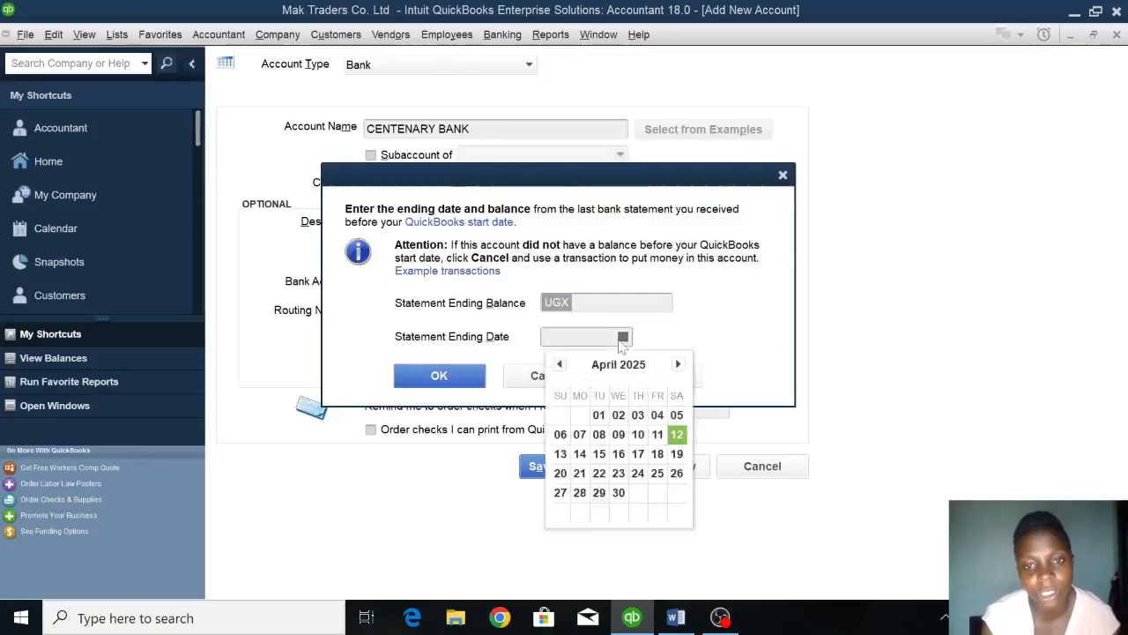
pyautogui.click(560, 364)
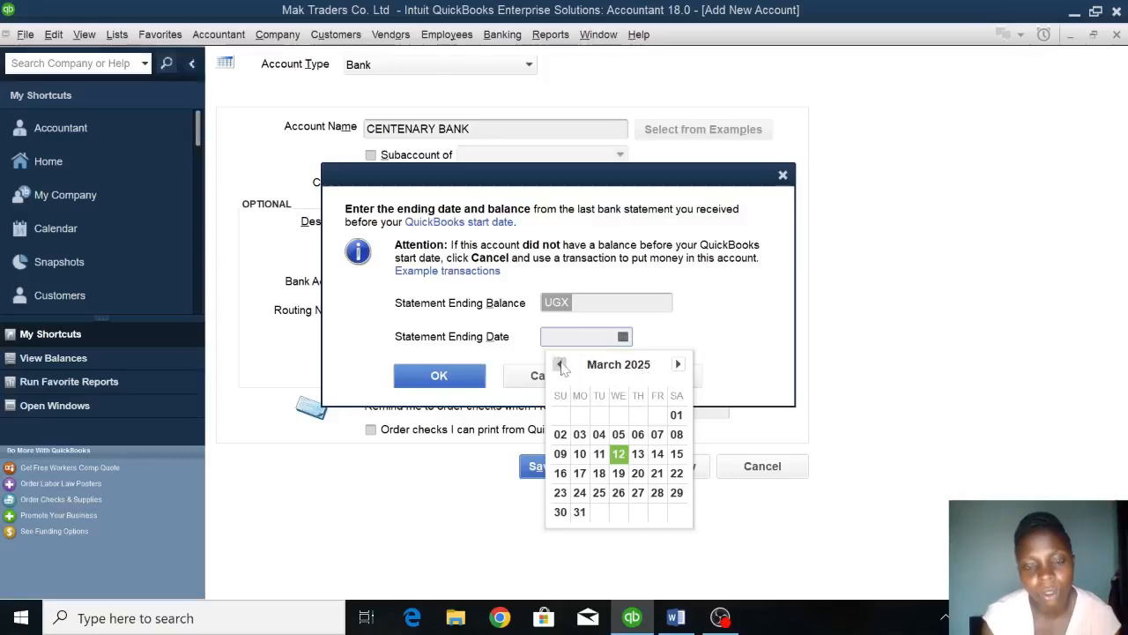
pyautogui.click(561, 365)
pyautogui.click(559, 364)
pyautogui.click(559, 364)
pyautogui.click(559, 364)
pyautogui.click(559, 364)
pyautogui.click(560, 364)
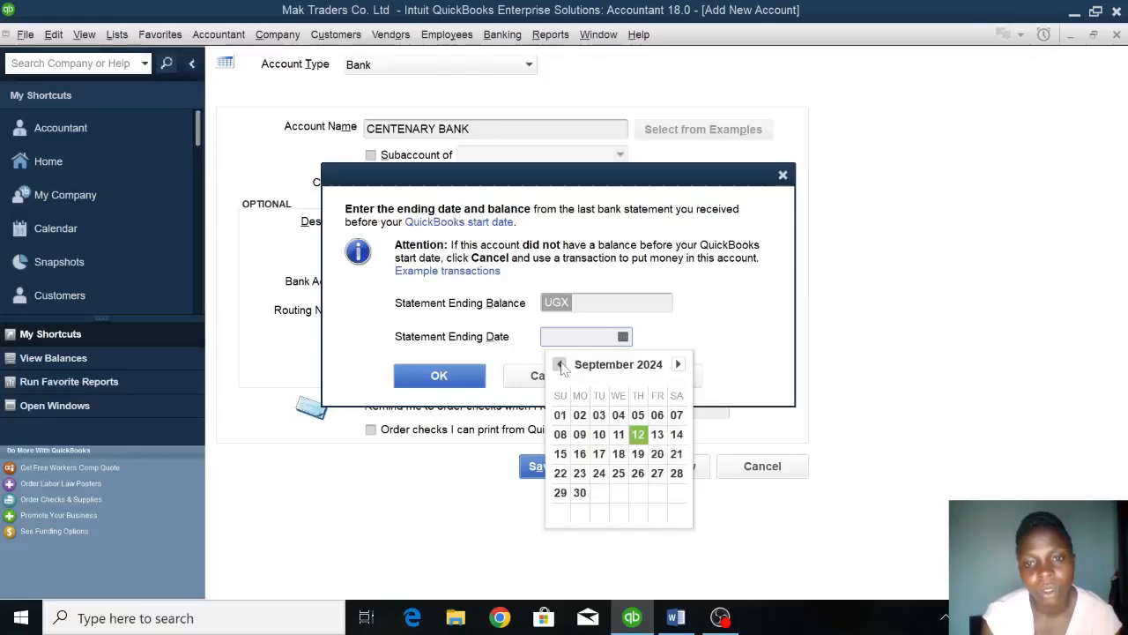
pyautogui.click(560, 364)
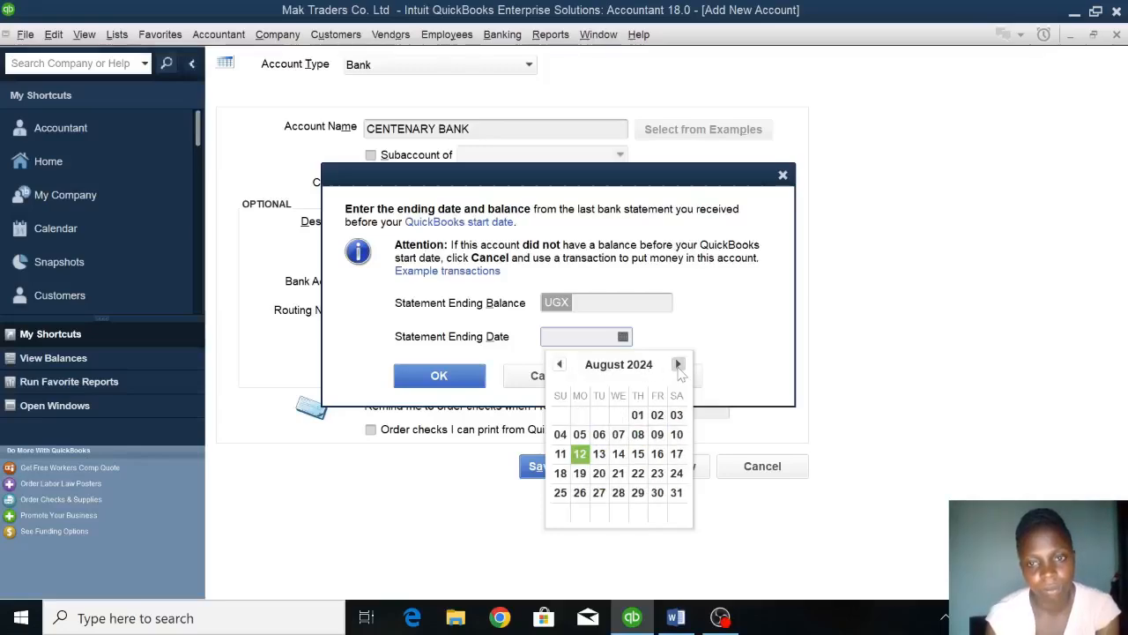
pyautogui.click(677, 364)
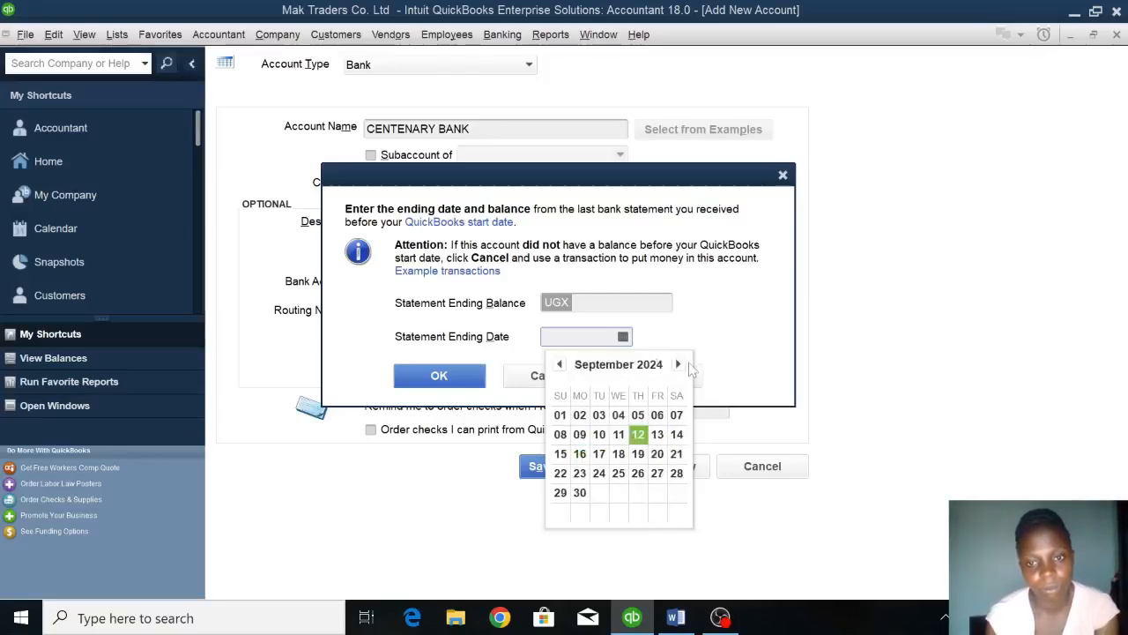
pyautogui.click(678, 364)
pyautogui.click(677, 364)
pyautogui.click(678, 364)
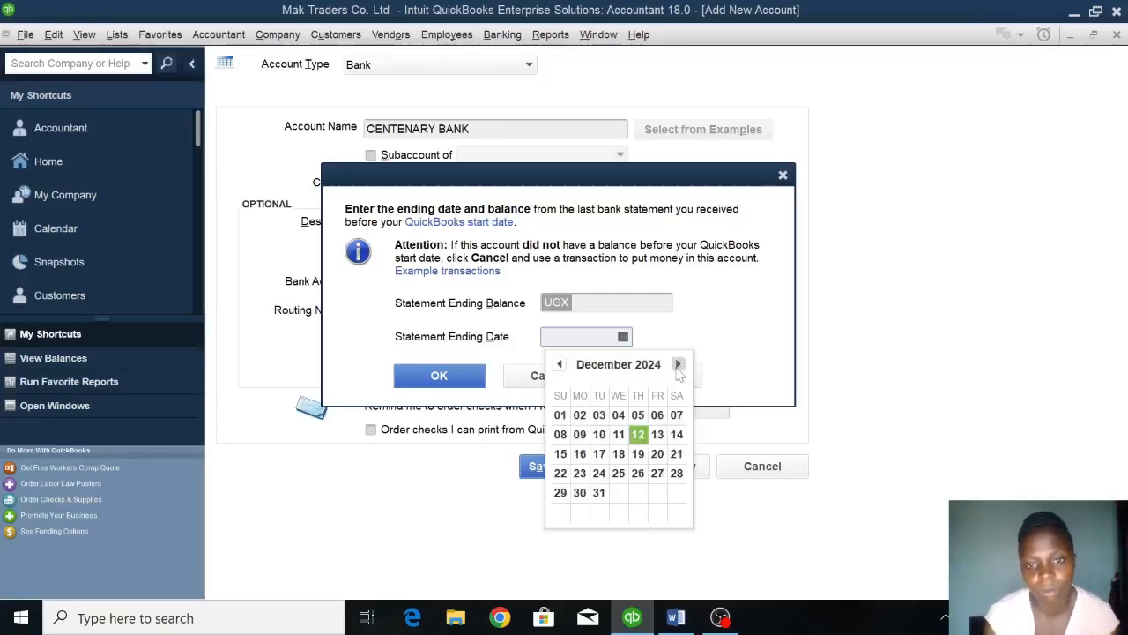
pyautogui.click(599, 492)
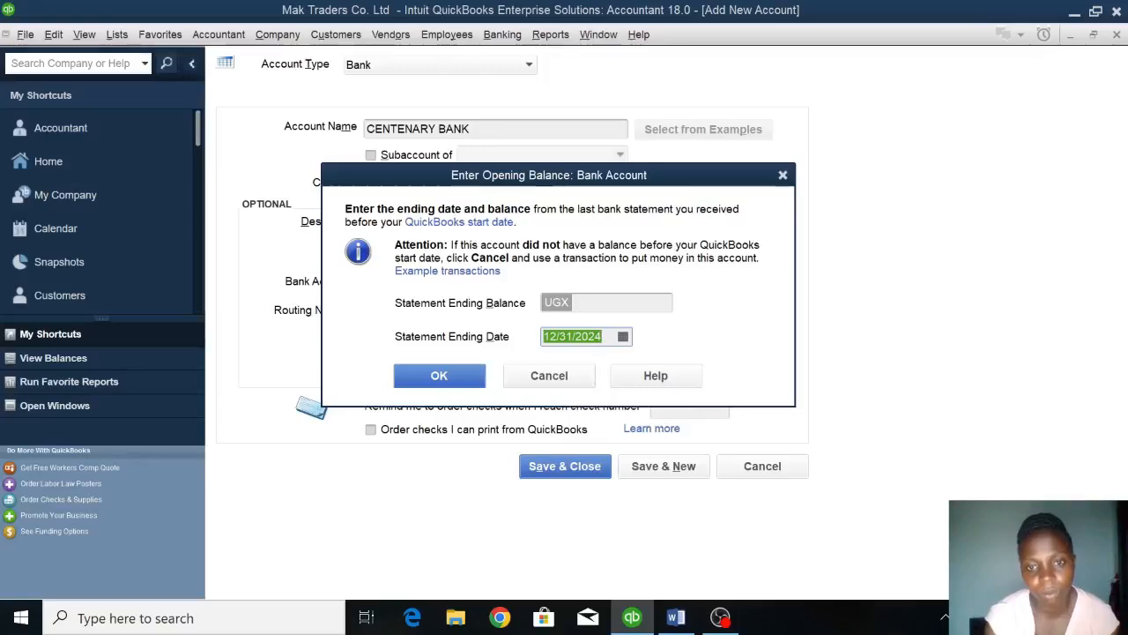
pyautogui.click(602, 337)
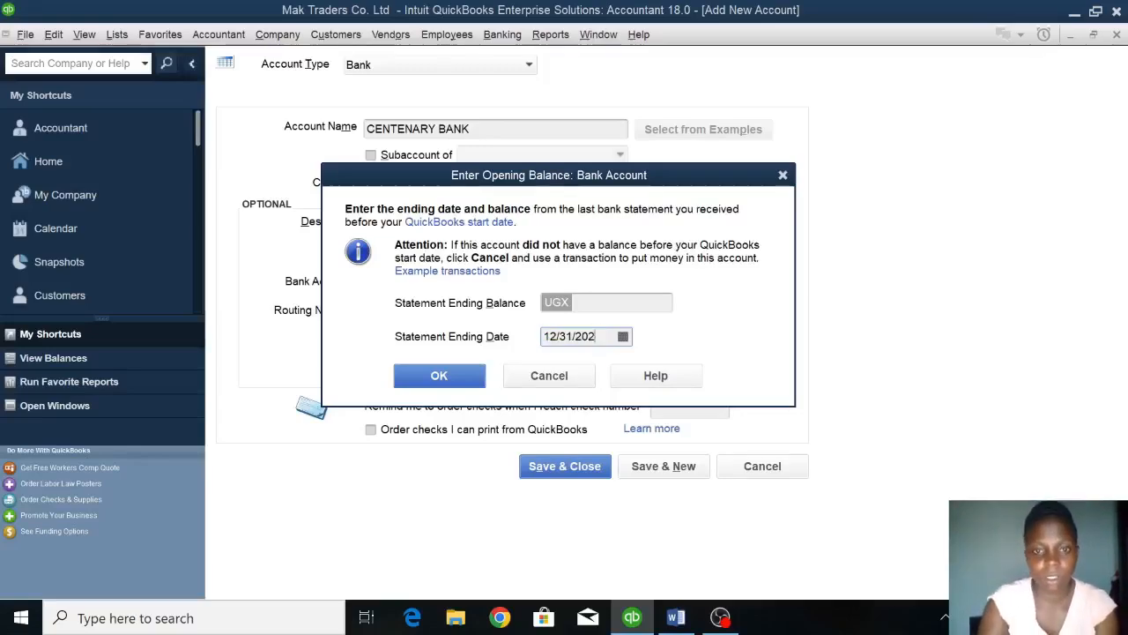
pyautogui.click(466, 377)
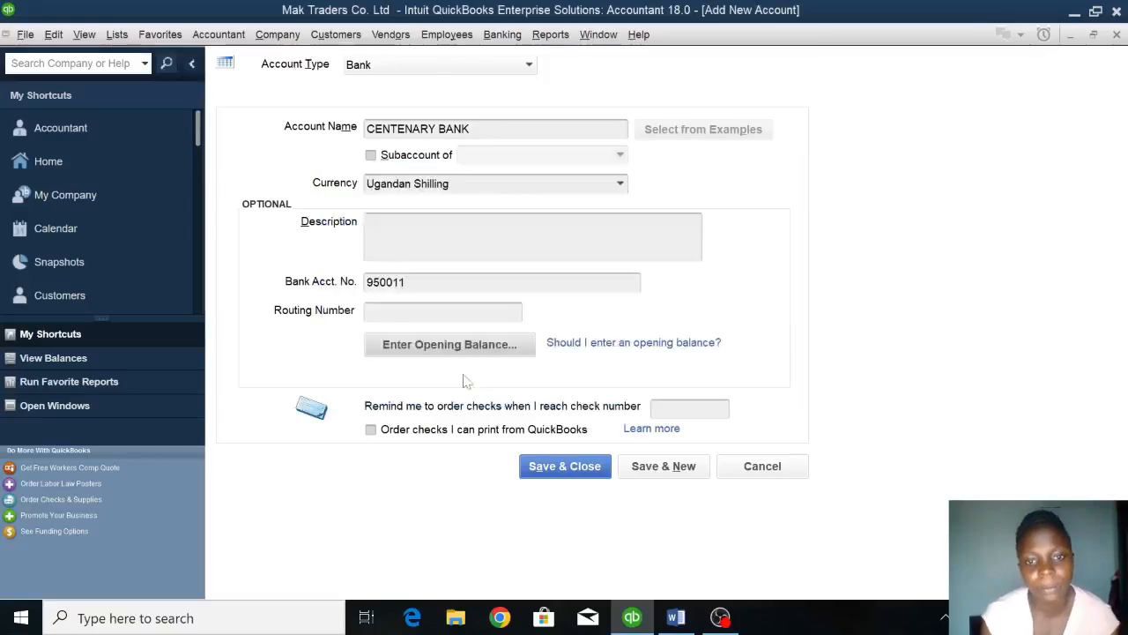
# Save CENTENARY BANK and add another bank account named PETTY CASH with a blank opening balance and statement ending date 12/31/2022.
pyautogui.click(667, 471)
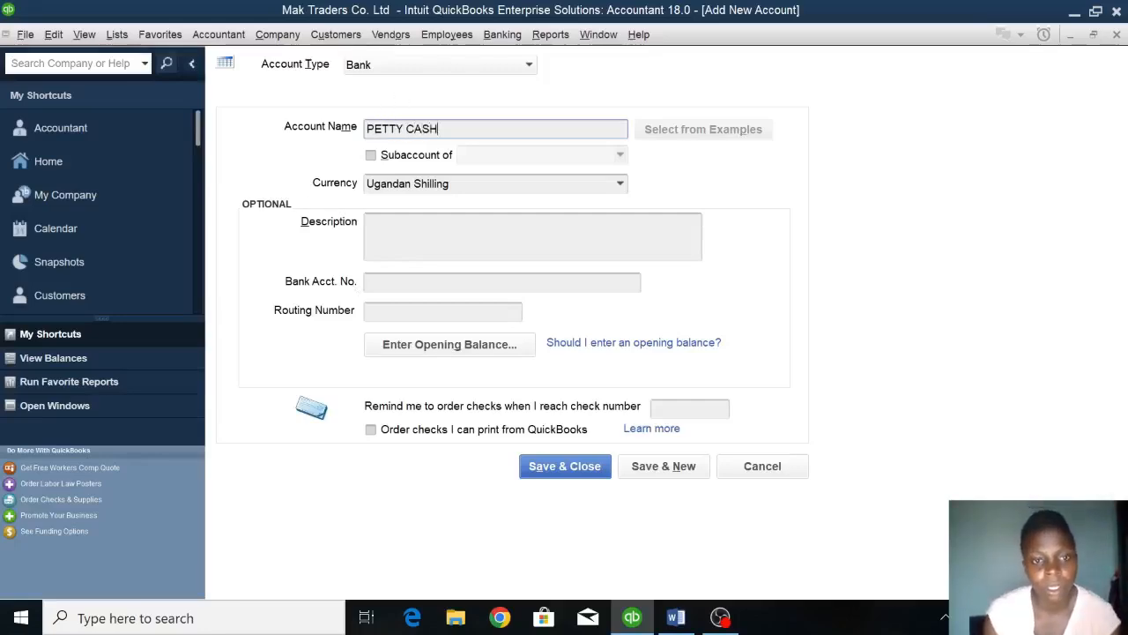
pyautogui.click(491, 346)
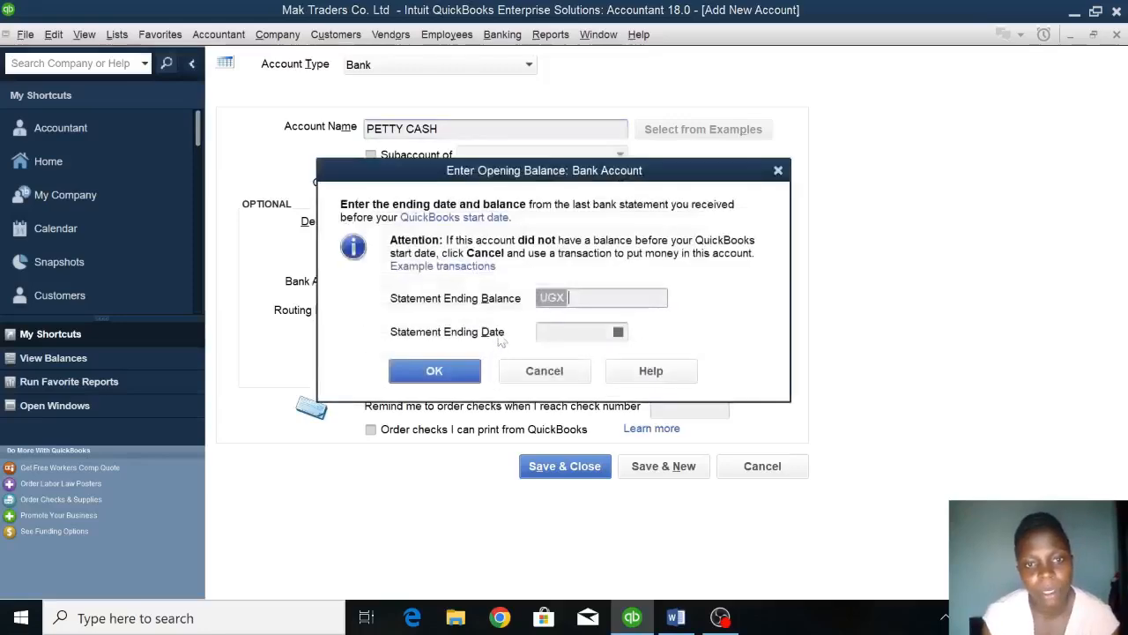
pyautogui.click(619, 333)
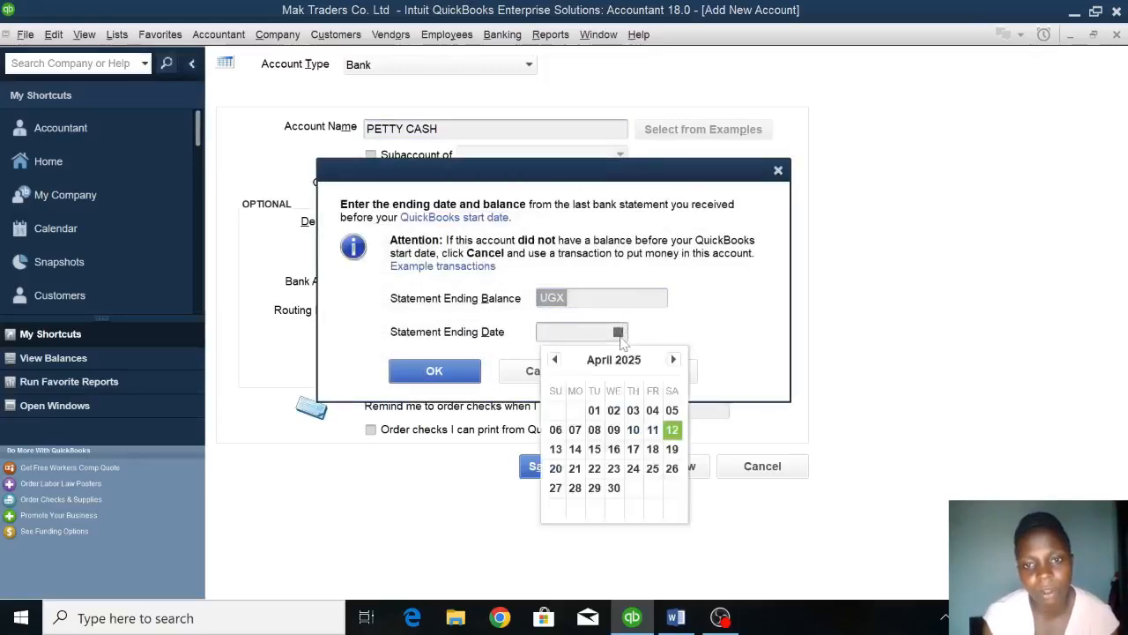
pyautogui.click(674, 360)
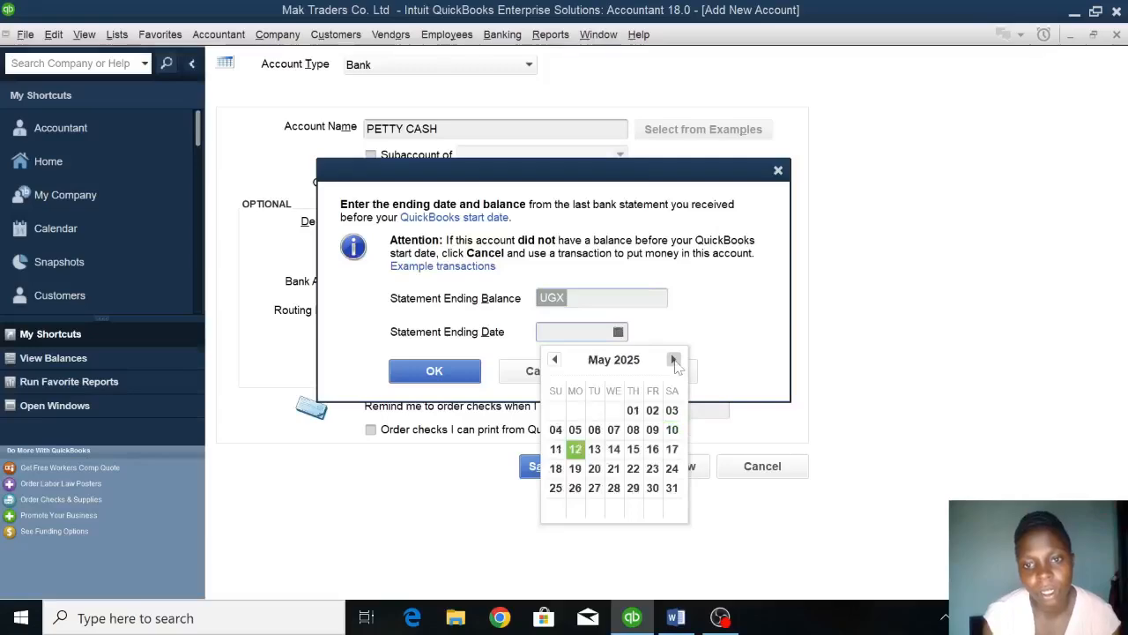
pyautogui.click(675, 361)
pyautogui.click(674, 361)
pyautogui.click(674, 360)
pyautogui.click(674, 361)
pyautogui.click(674, 361)
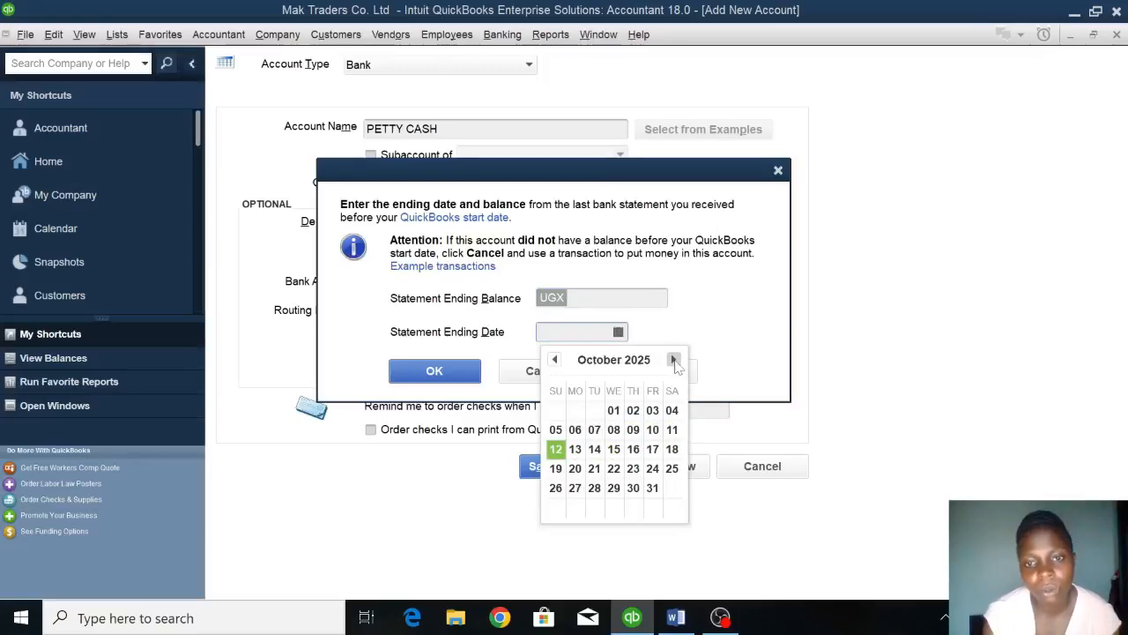
pyautogui.click(674, 360)
pyautogui.click(675, 361)
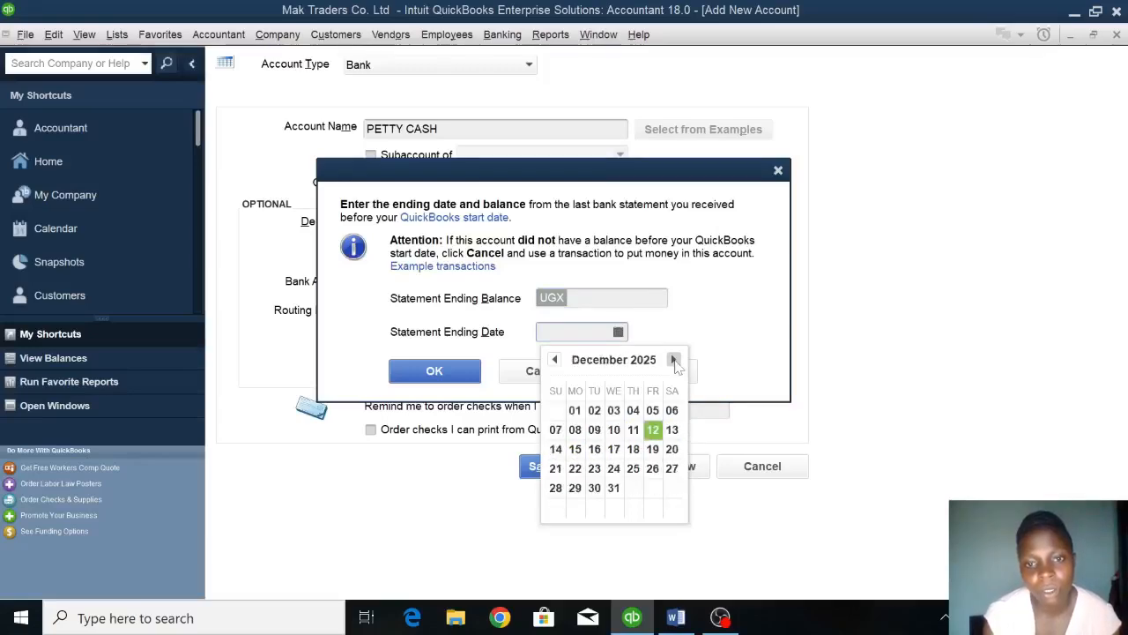
pyautogui.click(613, 487)
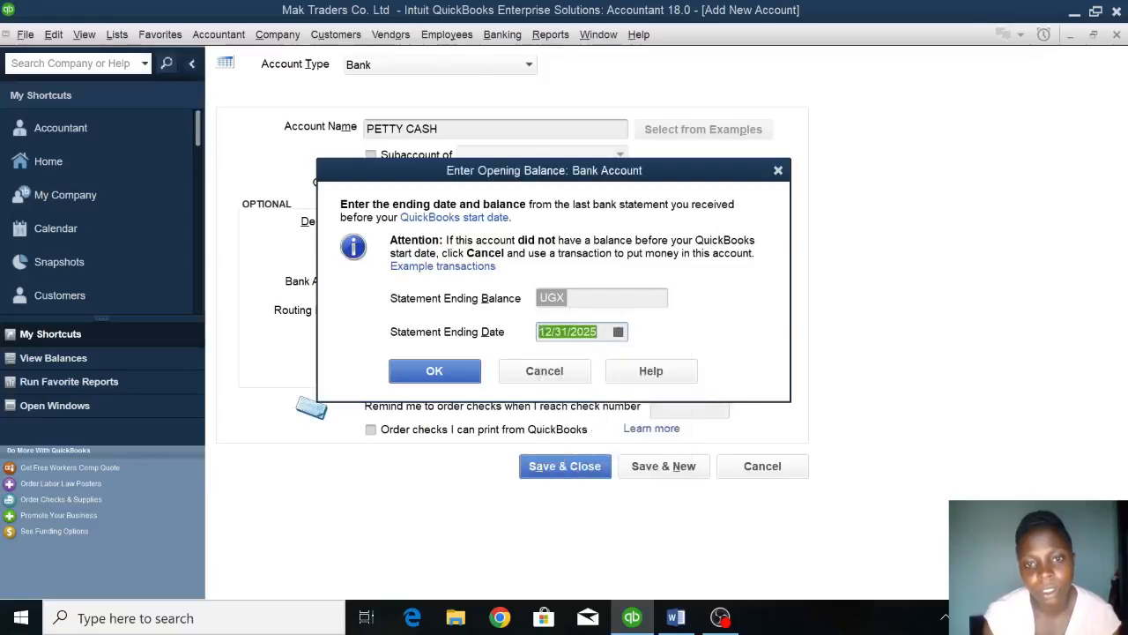
pyautogui.click(596, 331)
pyautogui.press('BackSpace')
pyautogui.write('2')
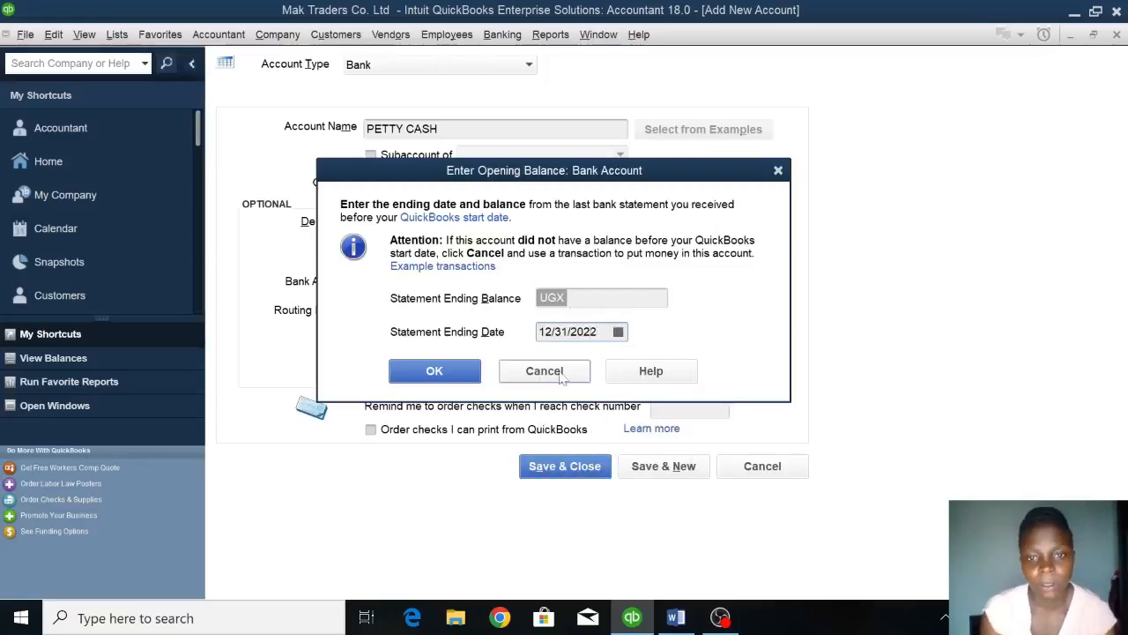
pyautogui.click(415, 370)
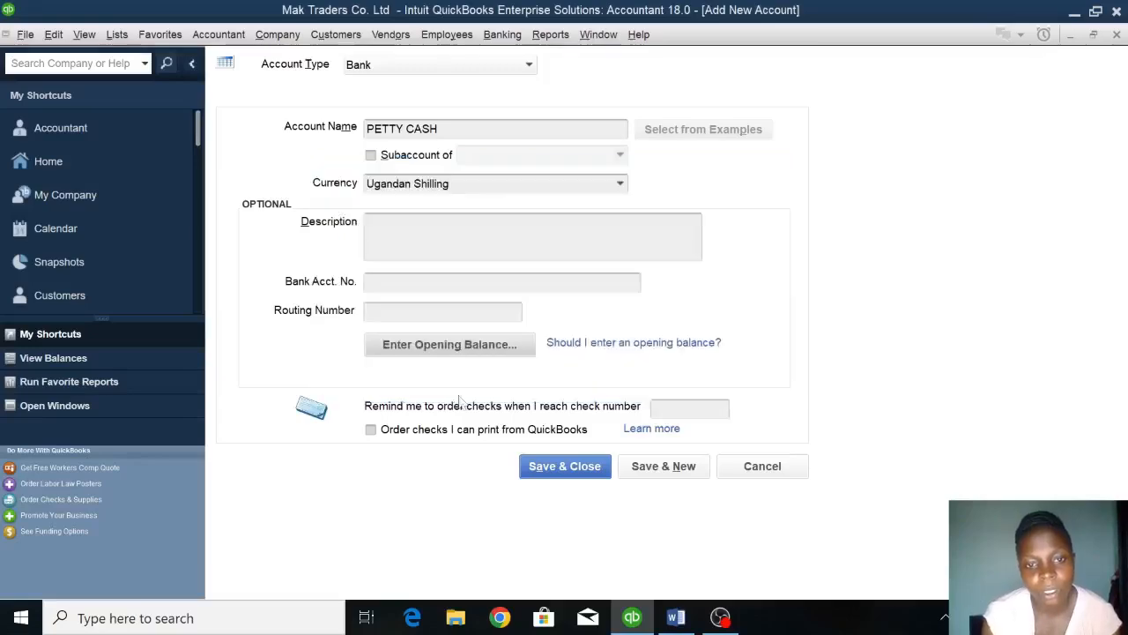
pyautogui.click(576, 468)
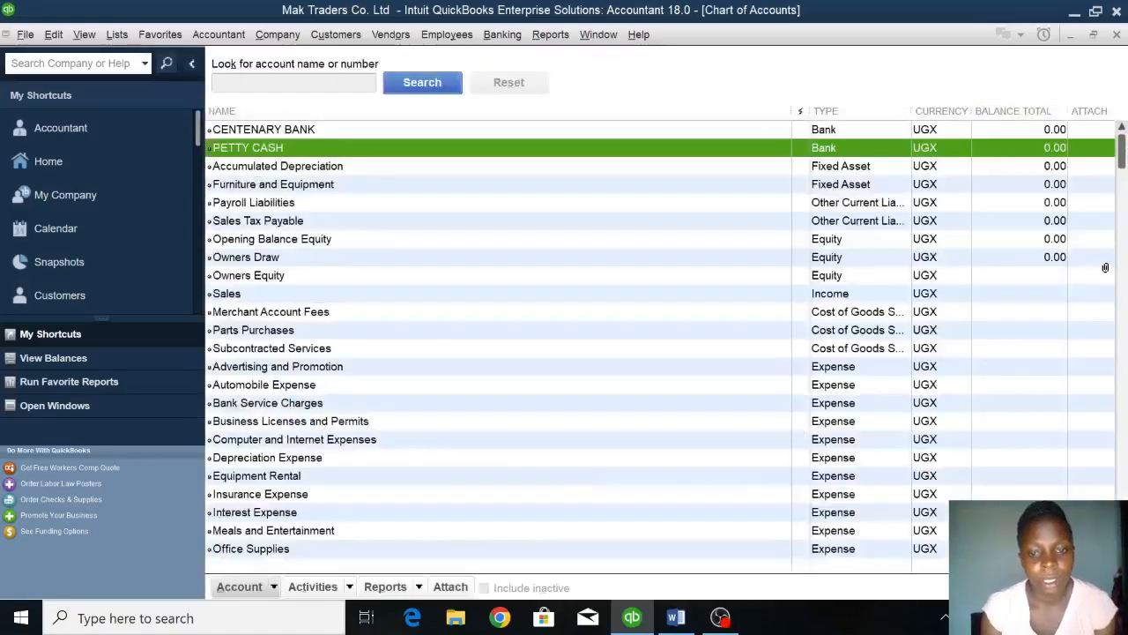
# Check the customers and their balances in the Word assignment, and start a new customer from the QuickBooks Customer Center.
pyautogui.click(676, 618)
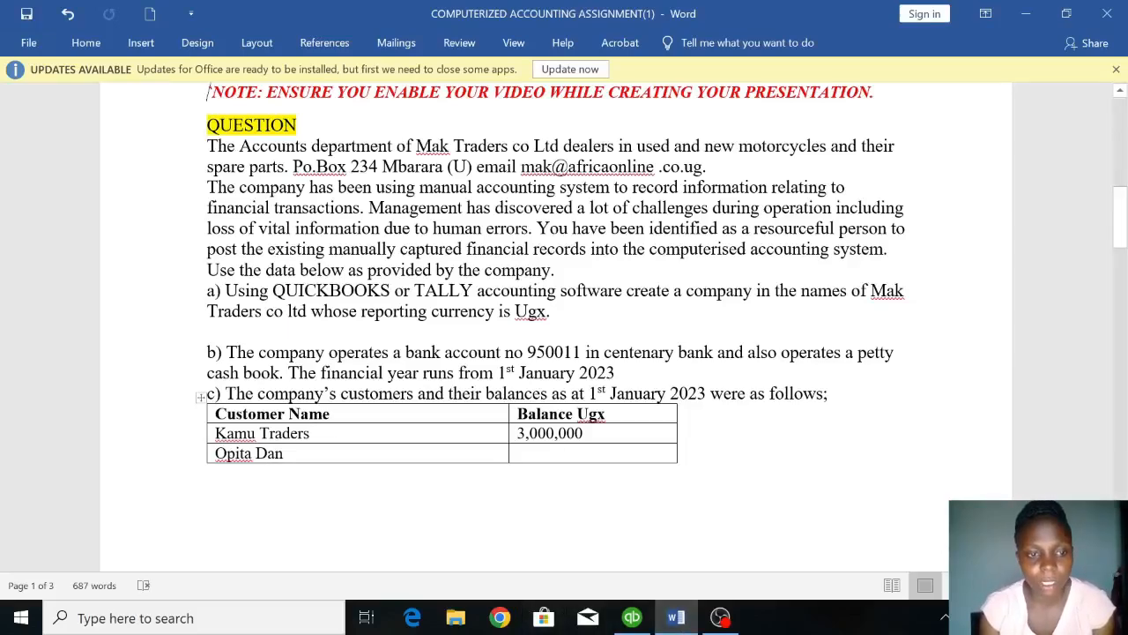
pyautogui.click(632, 617)
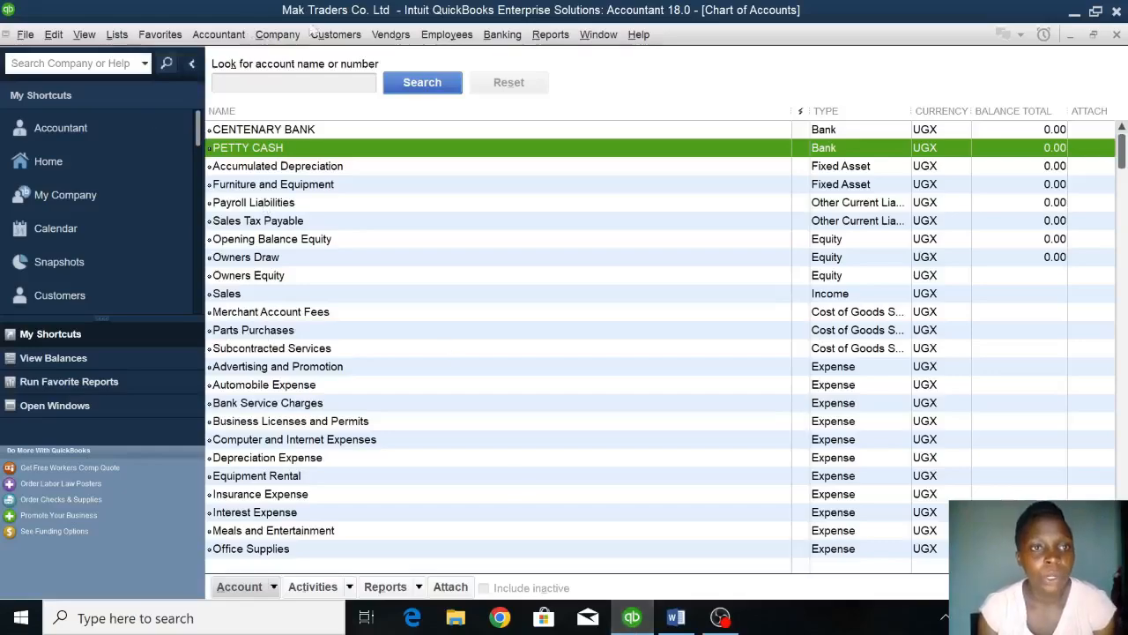
pyautogui.click(318, 39)
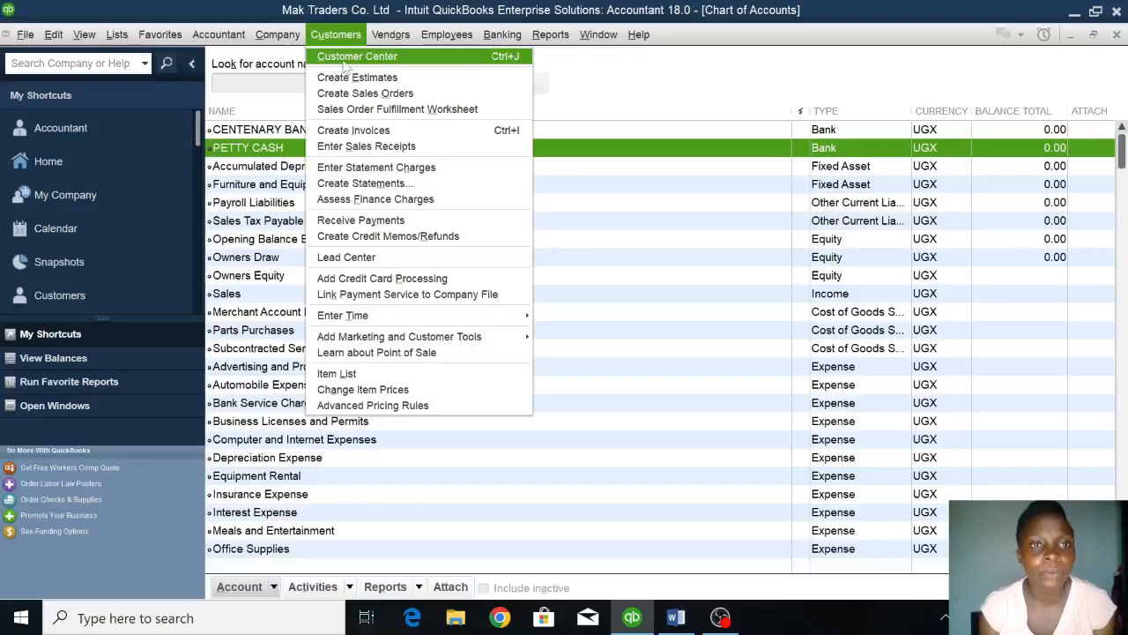
pyautogui.click(345, 58)
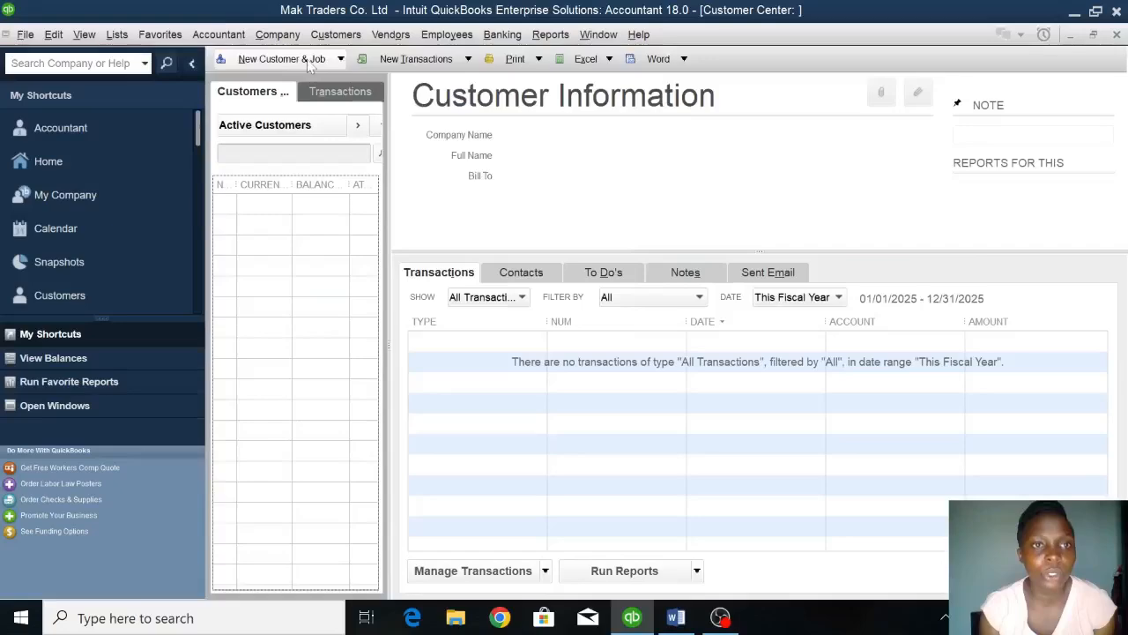
pyautogui.click(310, 60)
pyautogui.click(286, 80)
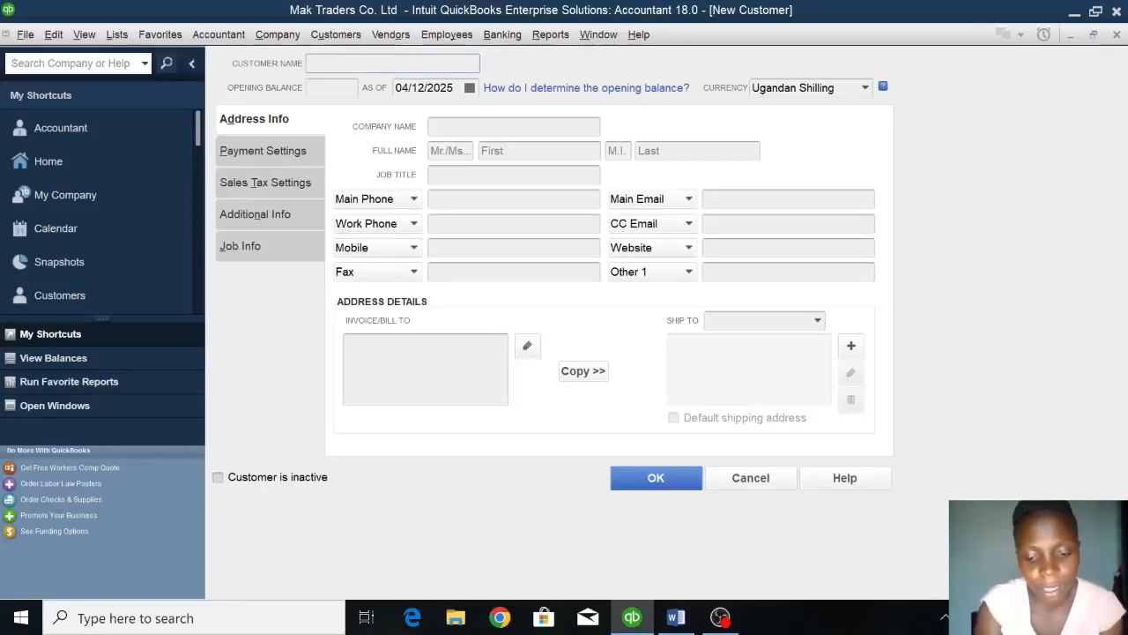
# Name the new customer KAMU TRADERS and enter an opening balance of 3,000,000.
pyautogui.write('KAMU TRADERS')
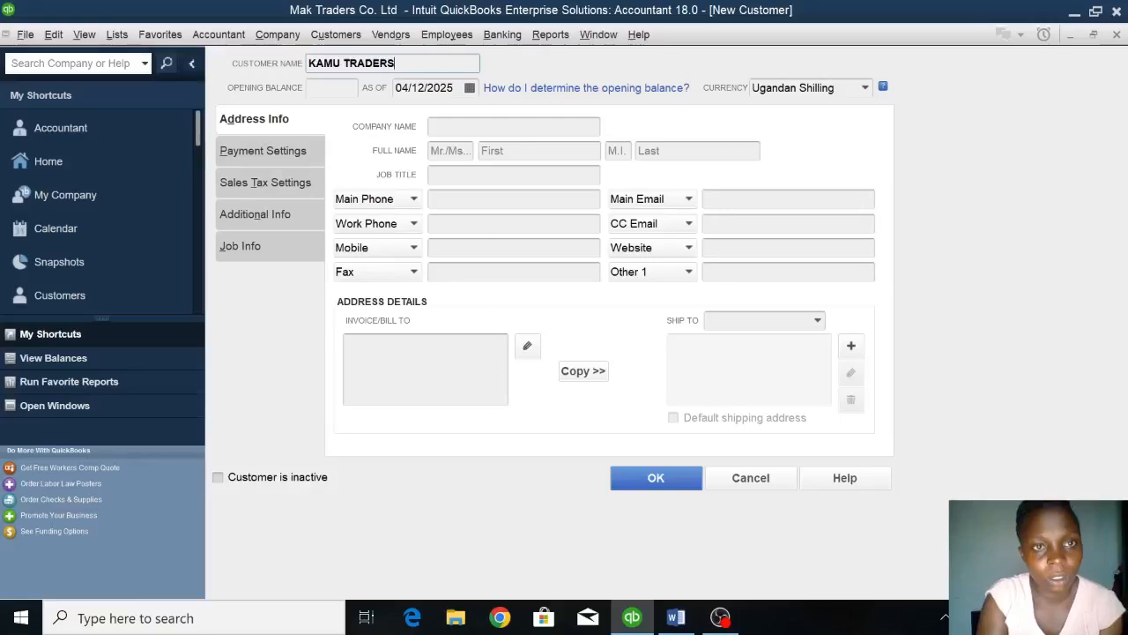
pyautogui.press('Tab')
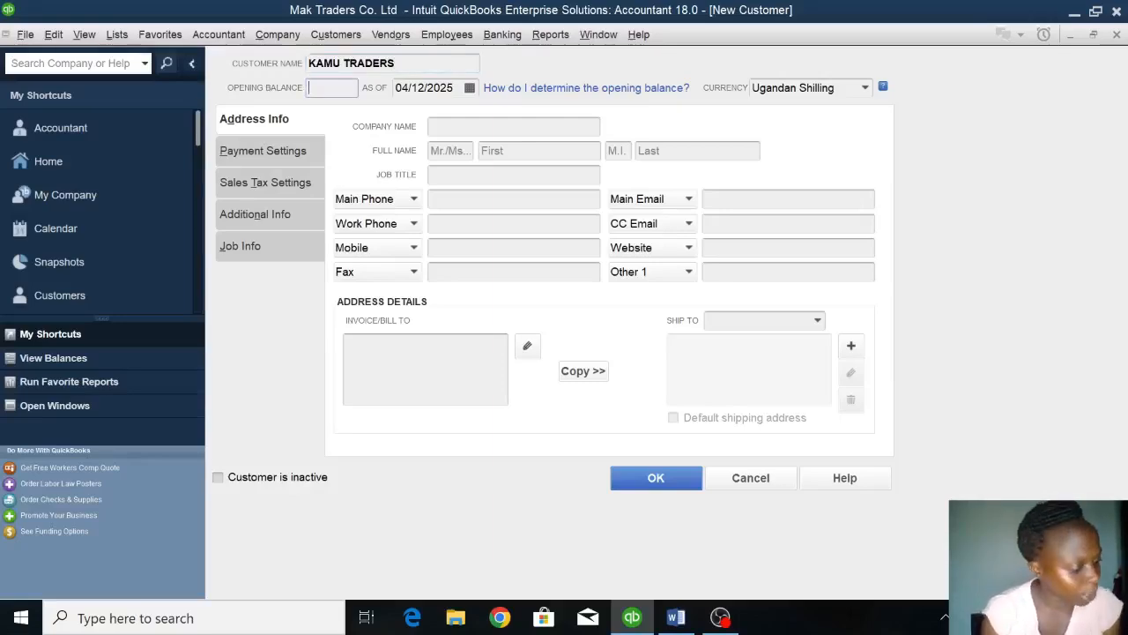
pyautogui.write('3000000')
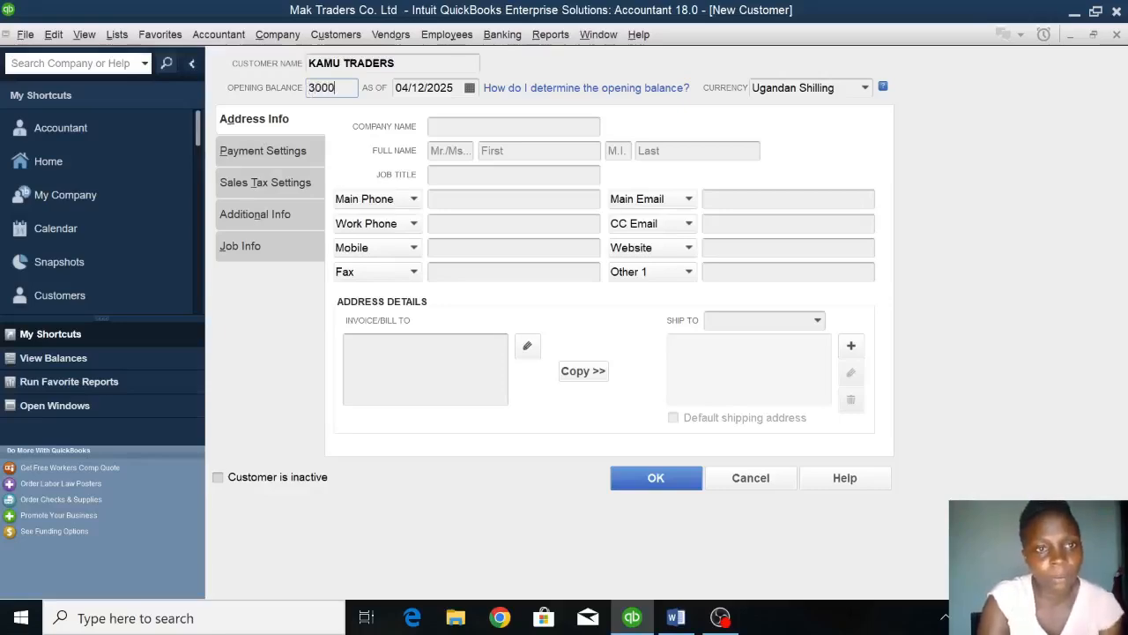
# Set the opening balance date of KAMU TRADERS to 01/01/2023 and save the customer.
pyautogui.click(422, 87)
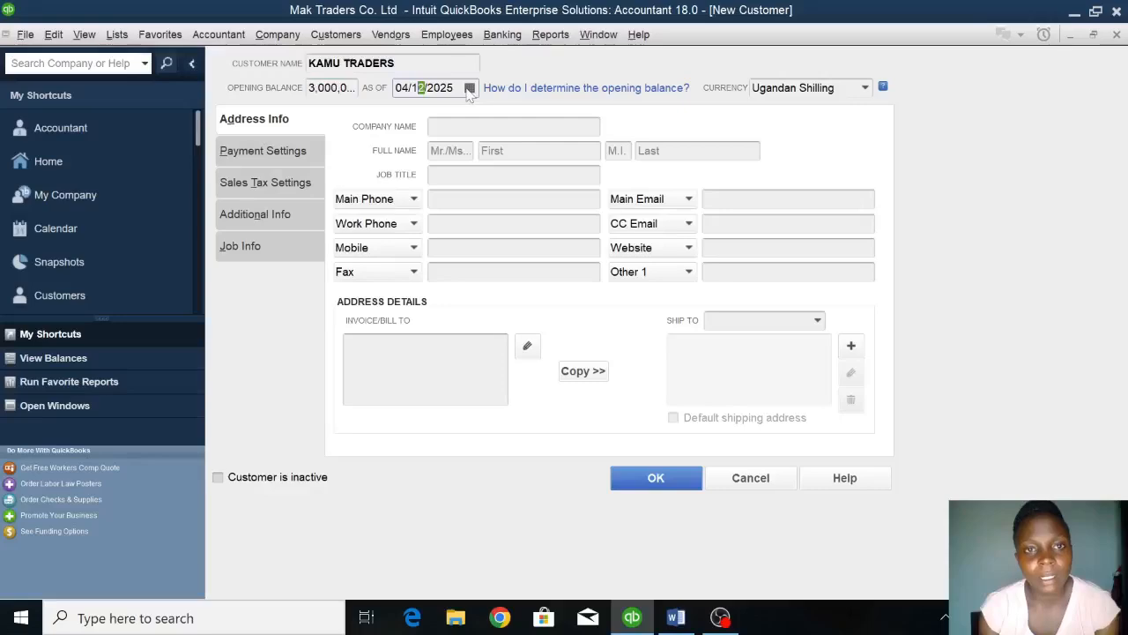
pyautogui.press('Tab')
pyautogui.hotkey('shift', 'Tab')
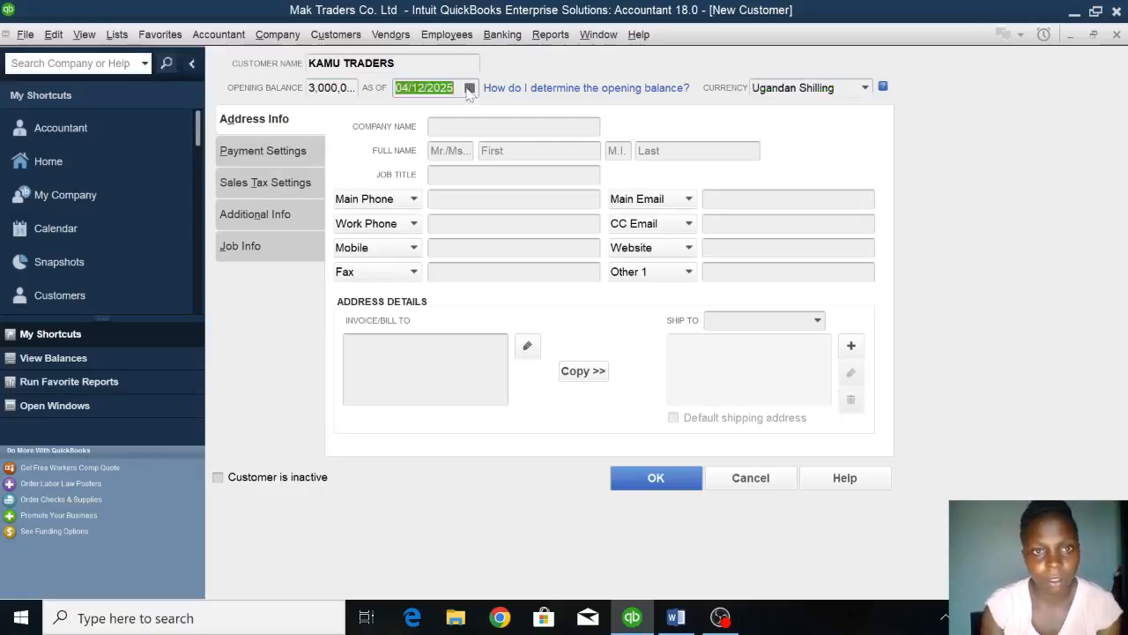
pyautogui.hotkey('shift', 'Tab')
pyautogui.press('Tab')
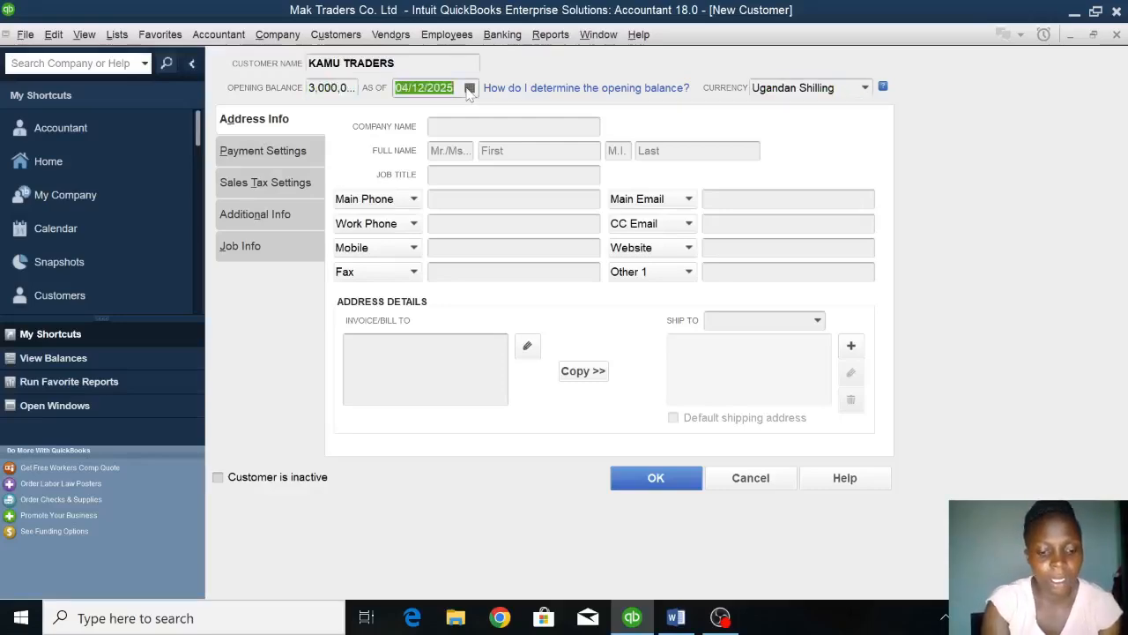
pyautogui.write('01/01/2023')
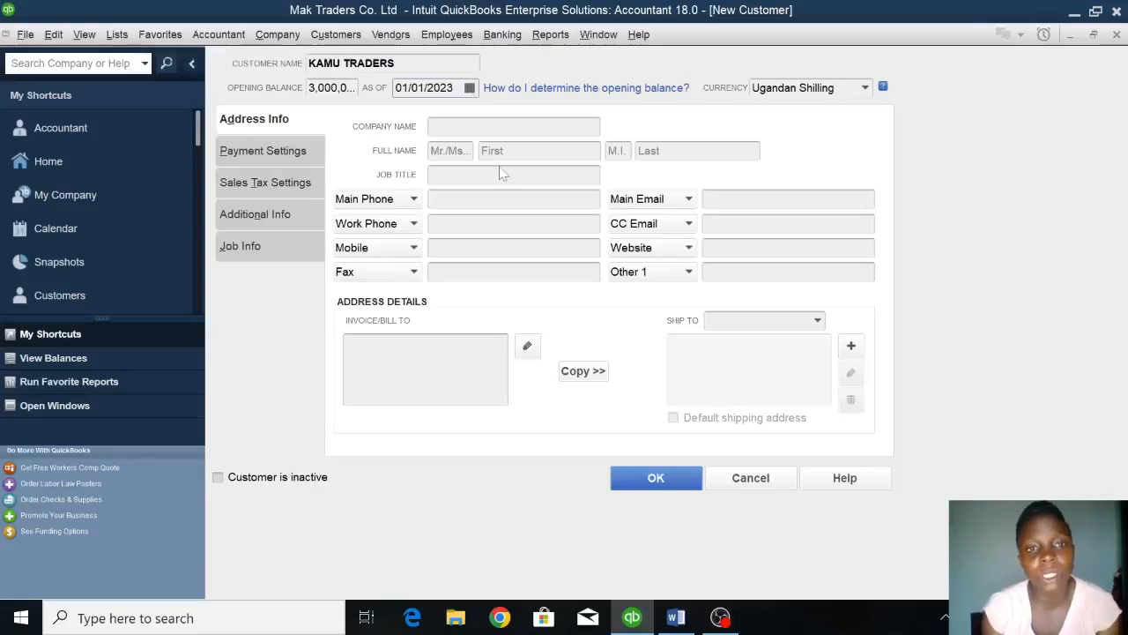
pyautogui.click(652, 481)
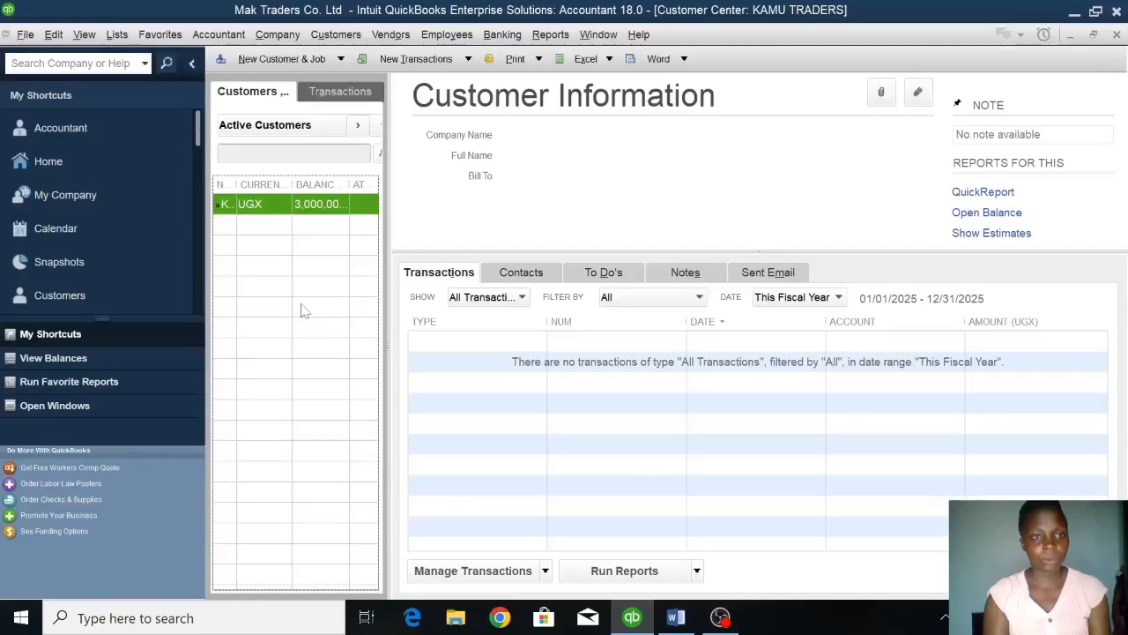
# Start another new customer and enter the full name of the individual listed second in the assignment's customer table.
pyautogui.click(291, 58)
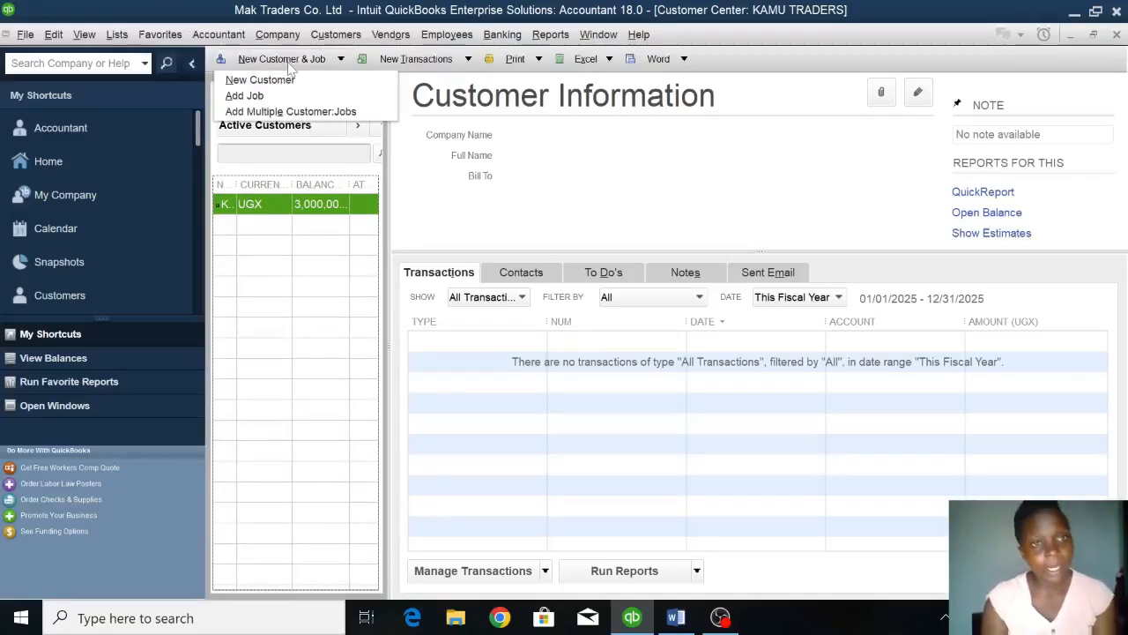
pyautogui.click(289, 79)
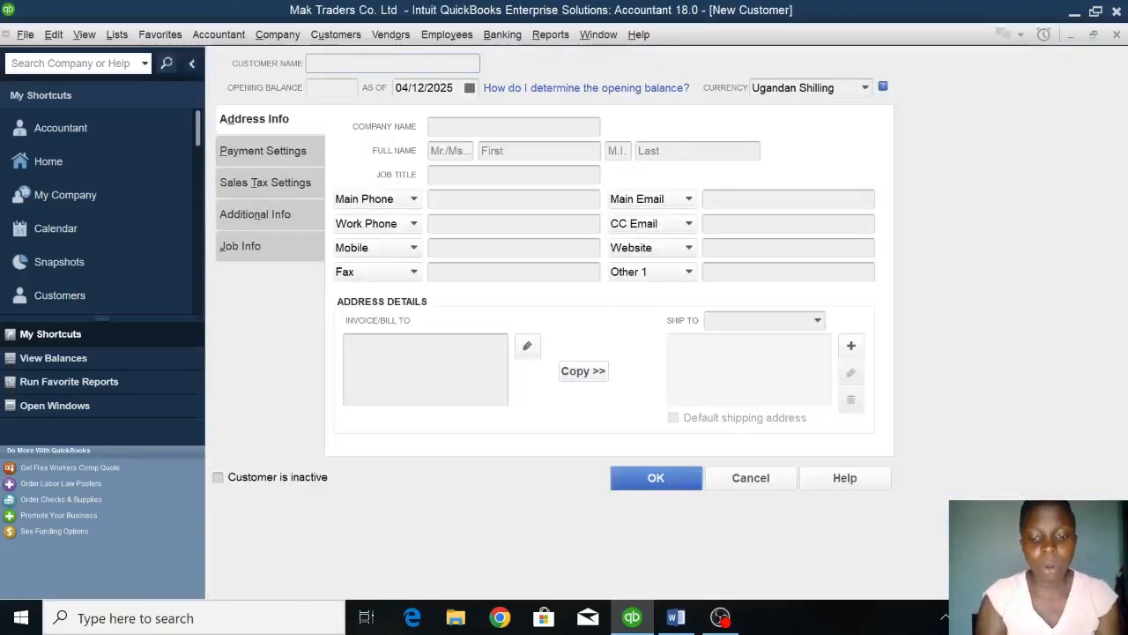
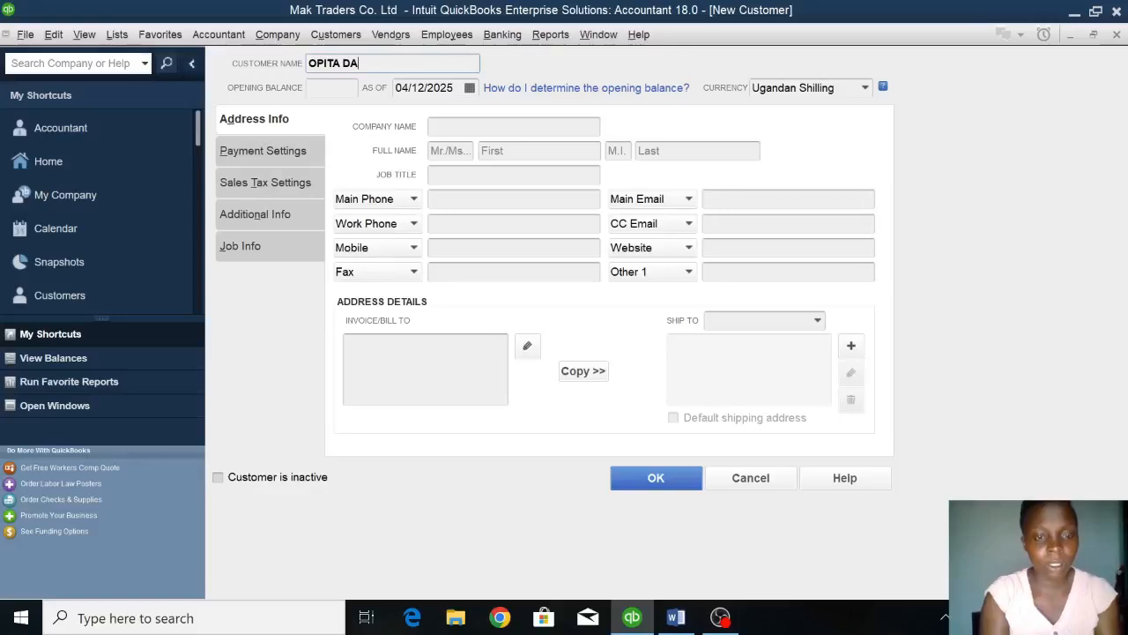
# Leave this customer's opening balance blank, set its date to 01/01/2023, and save the customer.
pyautogui.press('Tab')
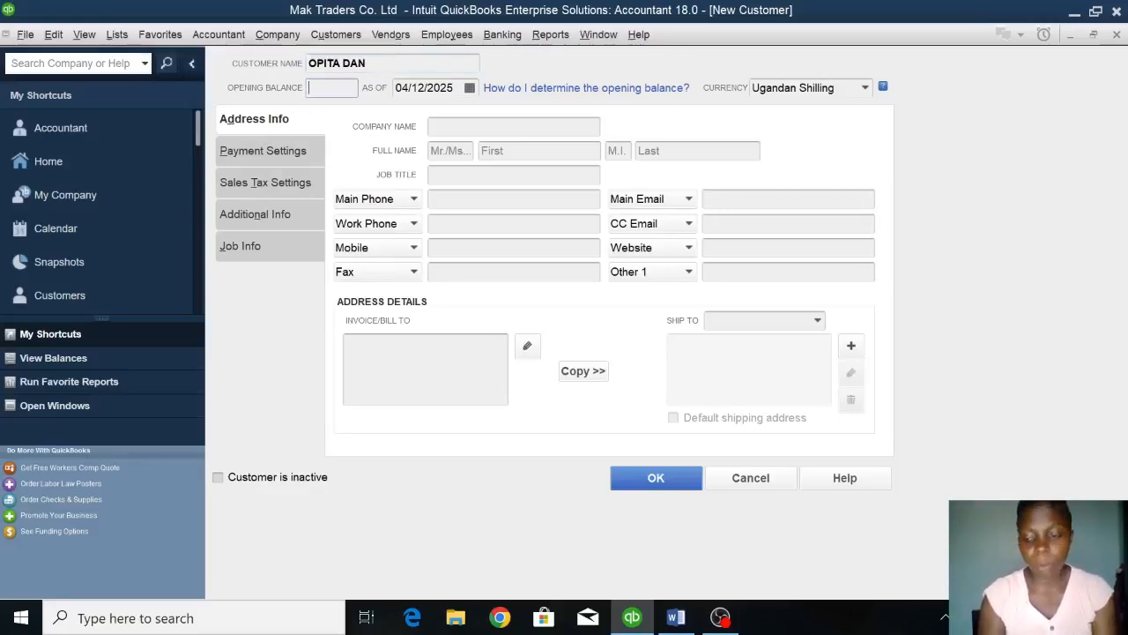
pyautogui.press('Tab')
pyautogui.write('01/01/2023')
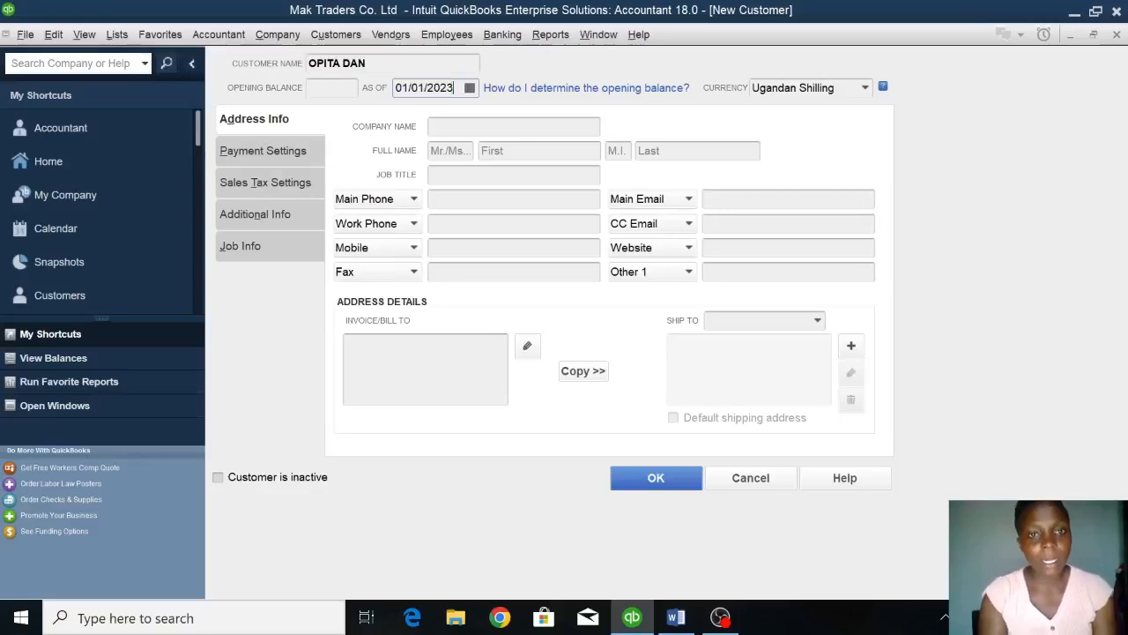
pyautogui.click(652, 477)
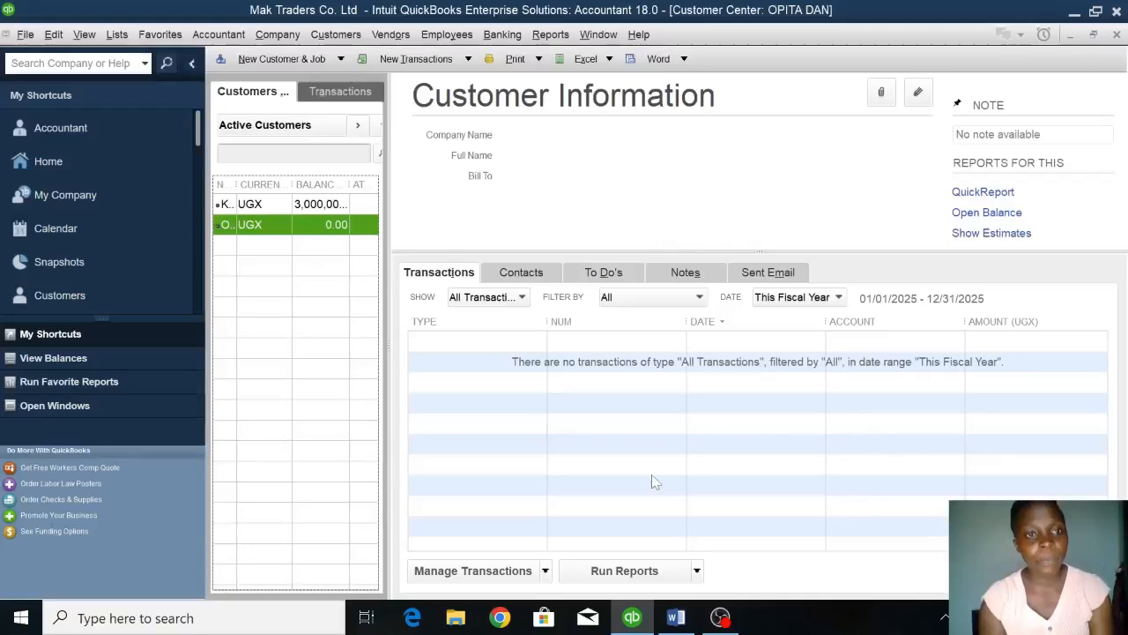
# Start another new customer and name it MUNENE AUTO DEALERS.
pyautogui.click(296, 61)
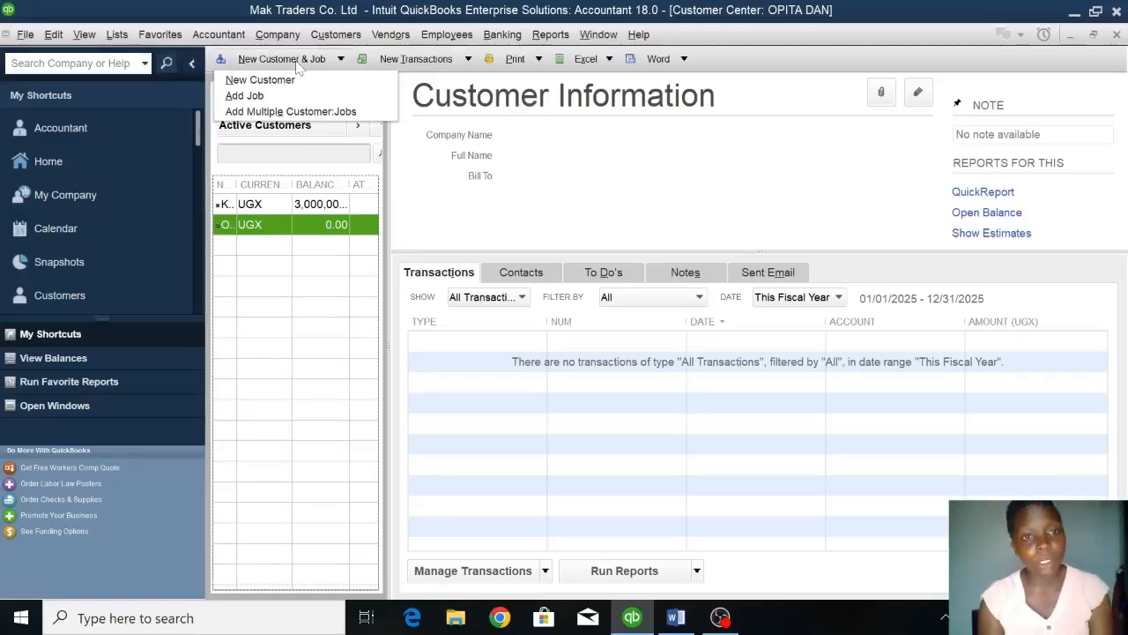
pyautogui.click(277, 79)
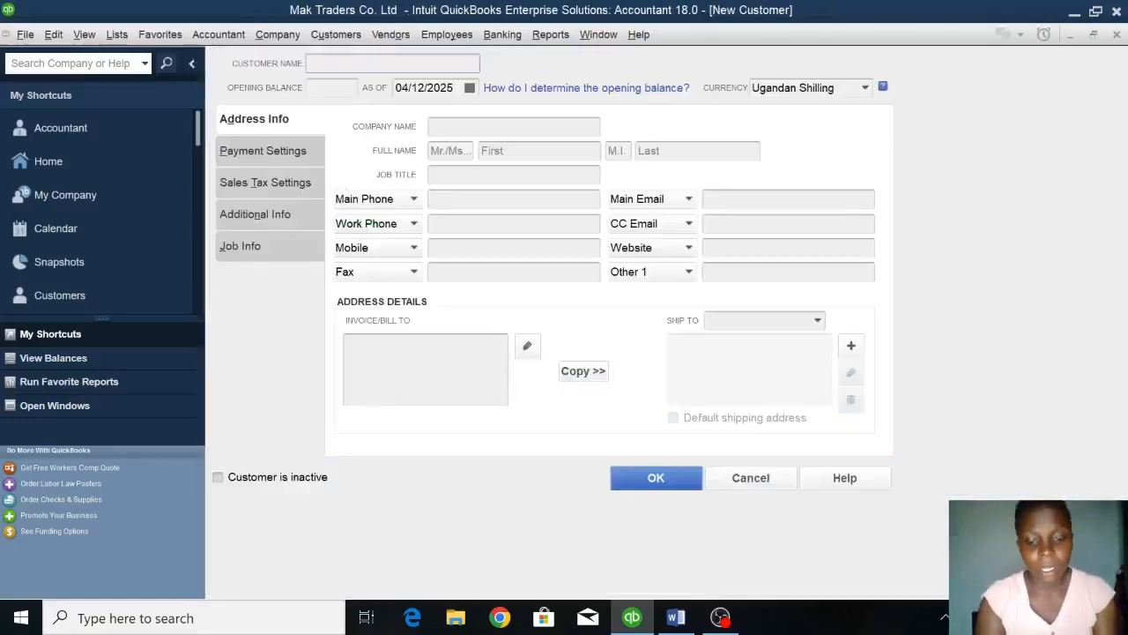
pyautogui.write('MUNENE AUTI')
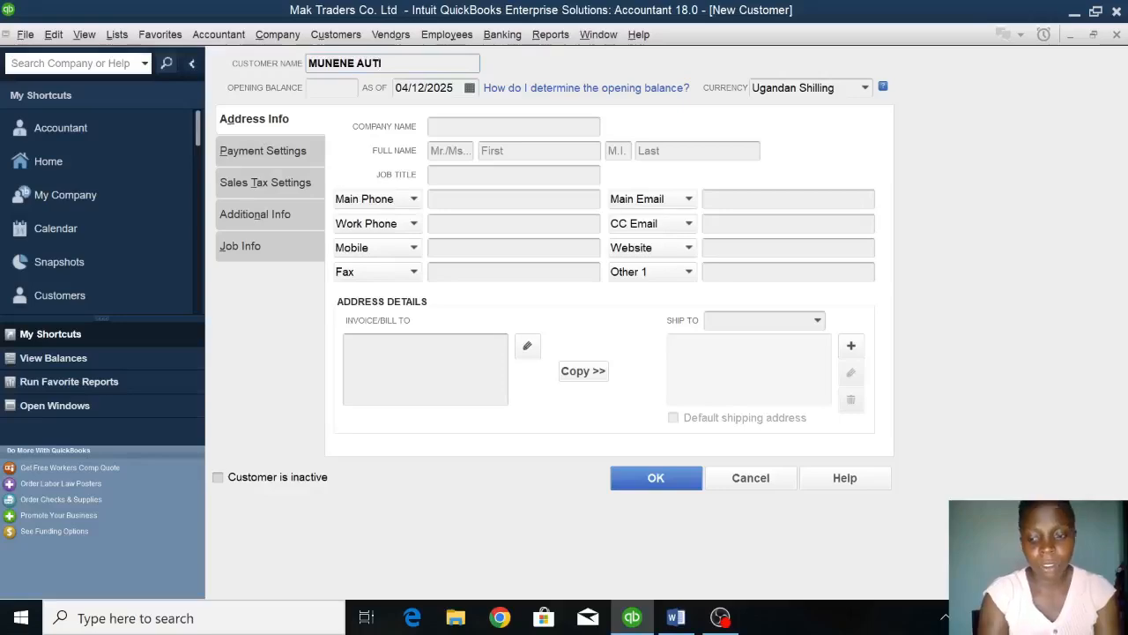
pyautogui.press('BackSpace')
pyautogui.write('O DEALERS')
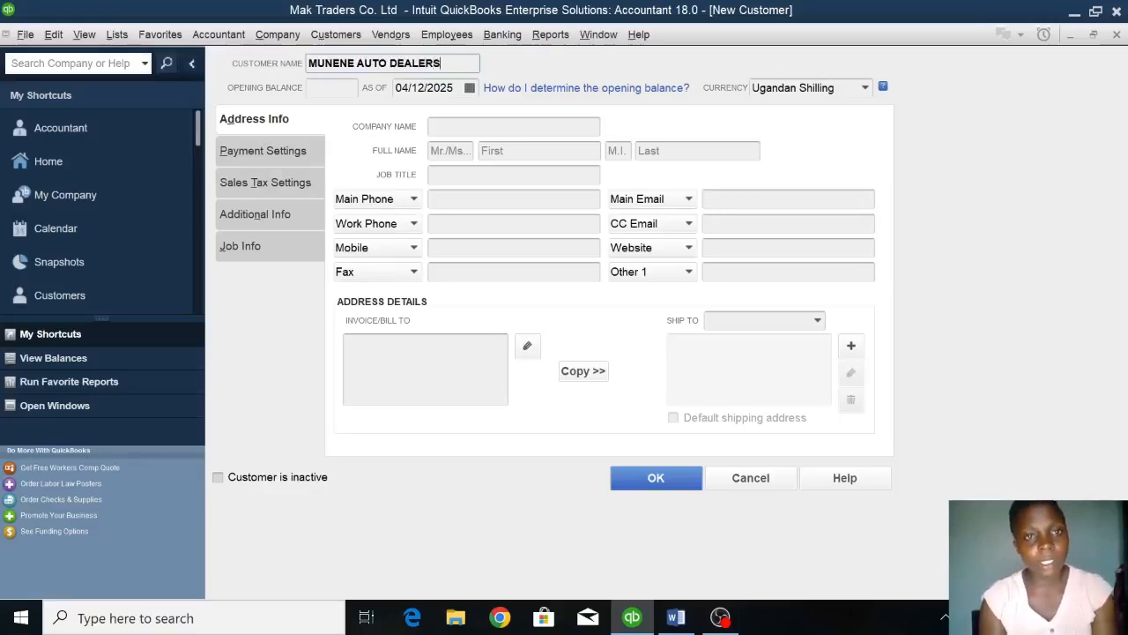
# Give MUNENE AUTO DEALERS an opening balance of 1,000,000 as of 01/01/2023 and save the customer.
pyautogui.press('Tab')
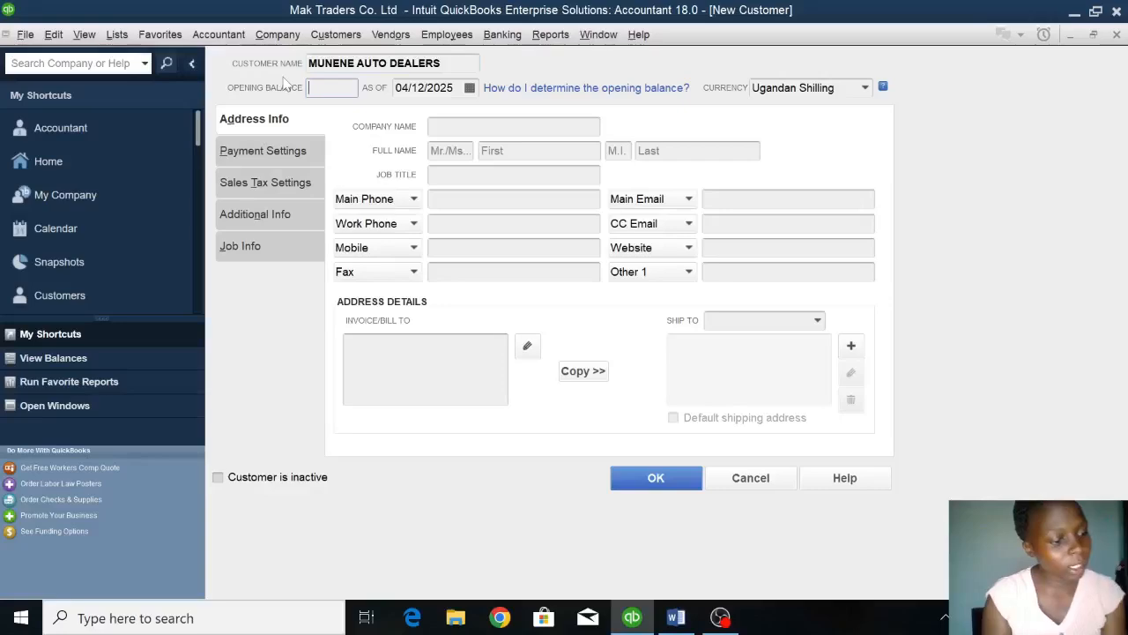
pyautogui.write('100000')
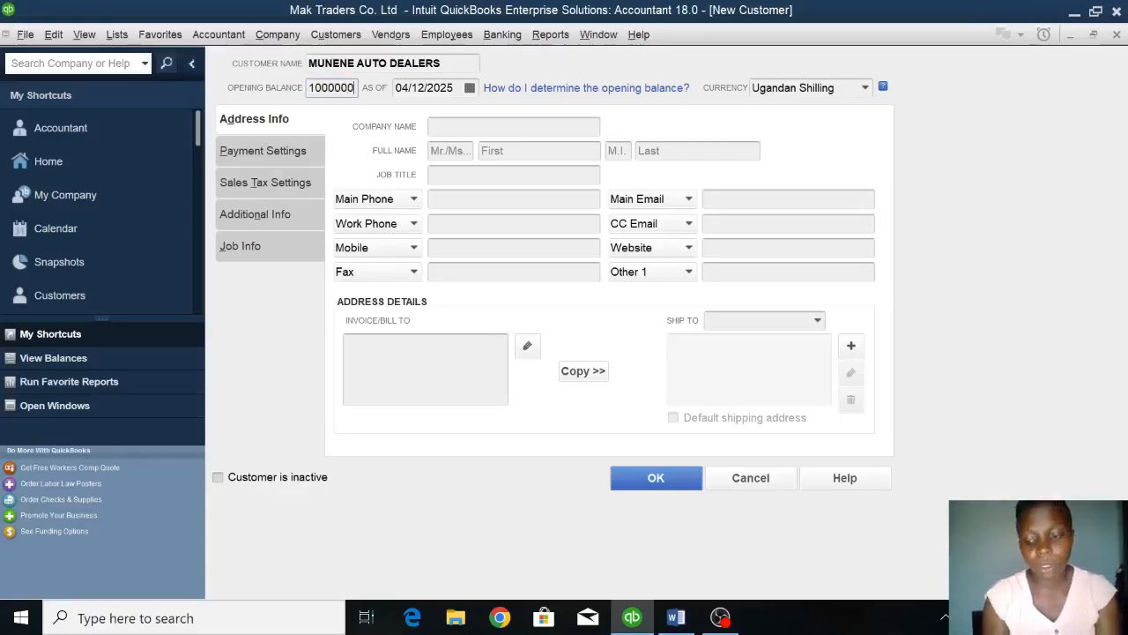
pyautogui.write('0')
pyautogui.press('Tab')
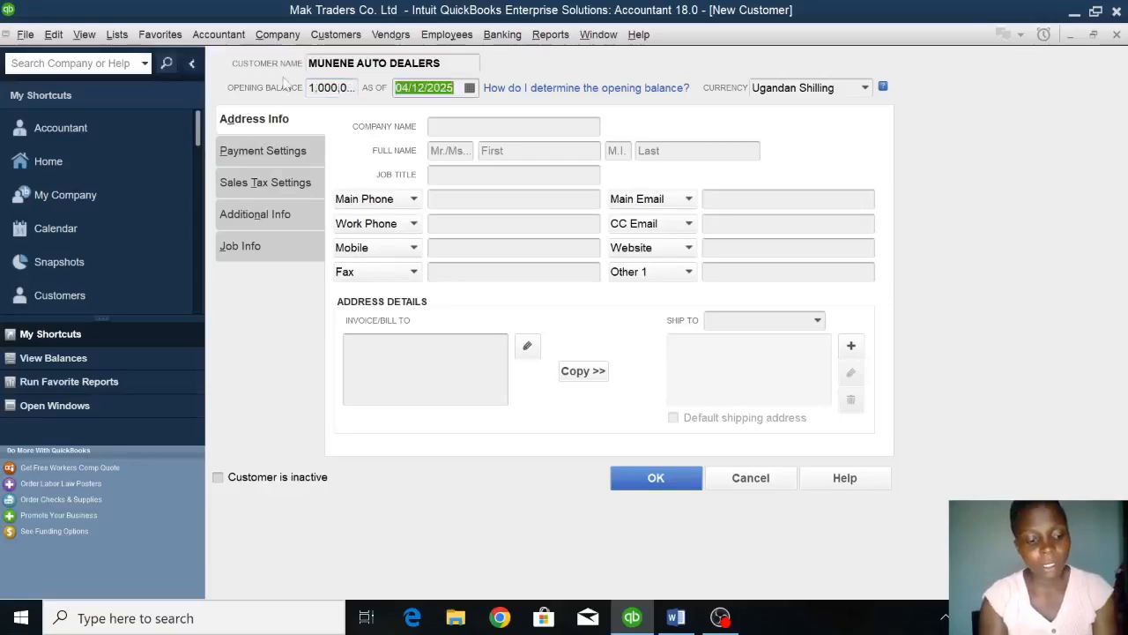
pyautogui.write('01/01/2023')
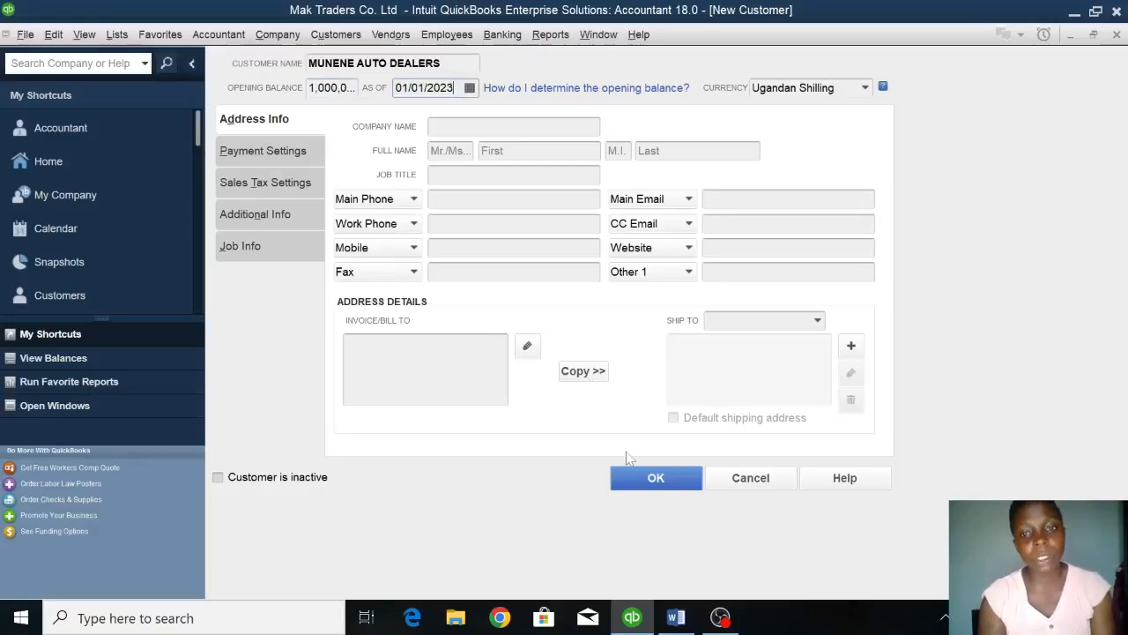
pyautogui.click(639, 483)
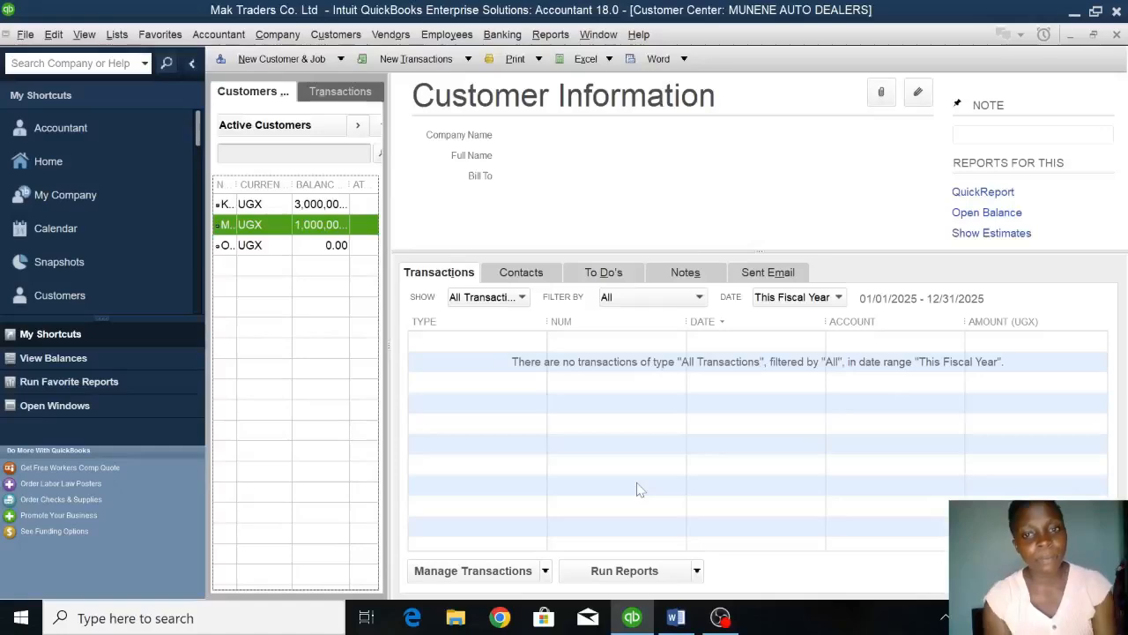
# Start another new customer and name it KLASS AUTO DEALERS.
pyautogui.click(309, 59)
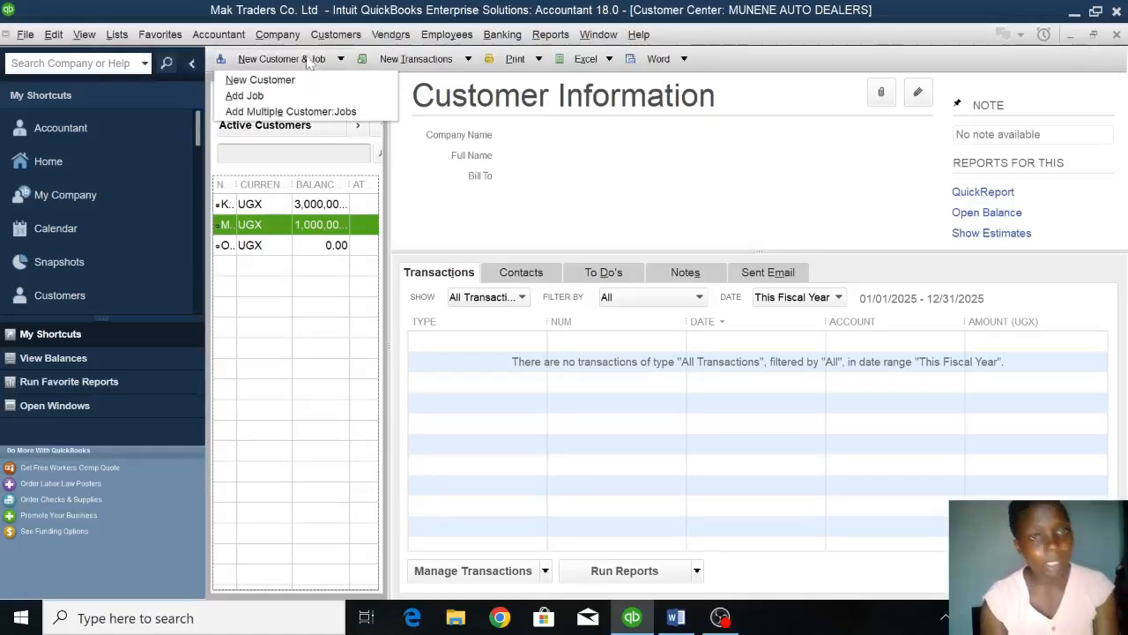
pyautogui.click(273, 95)
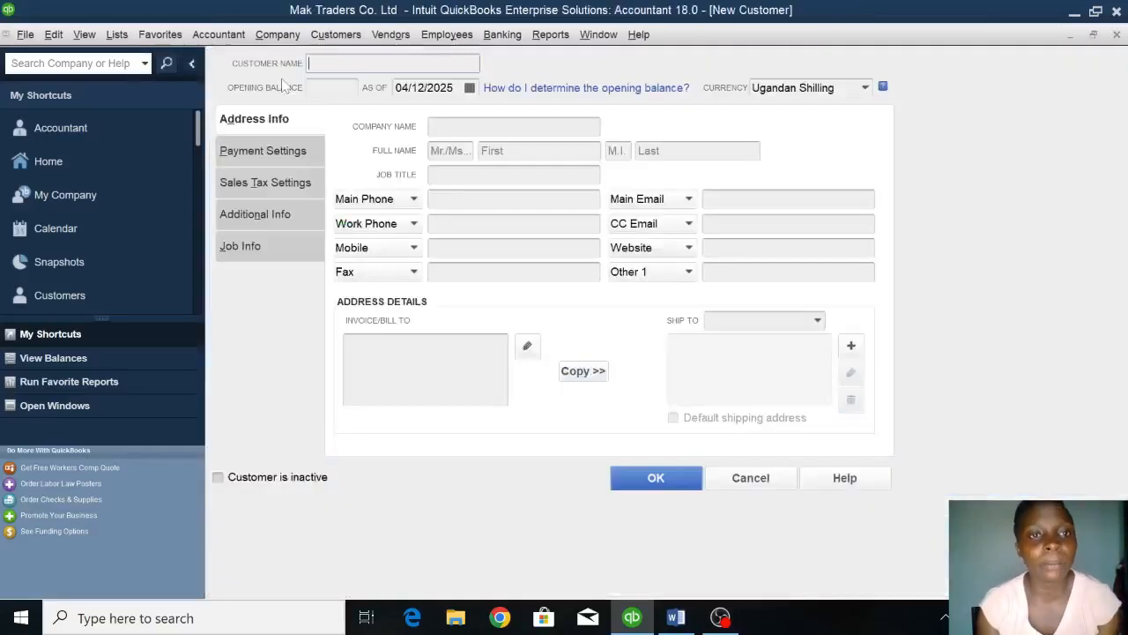
pyautogui.write('KL')
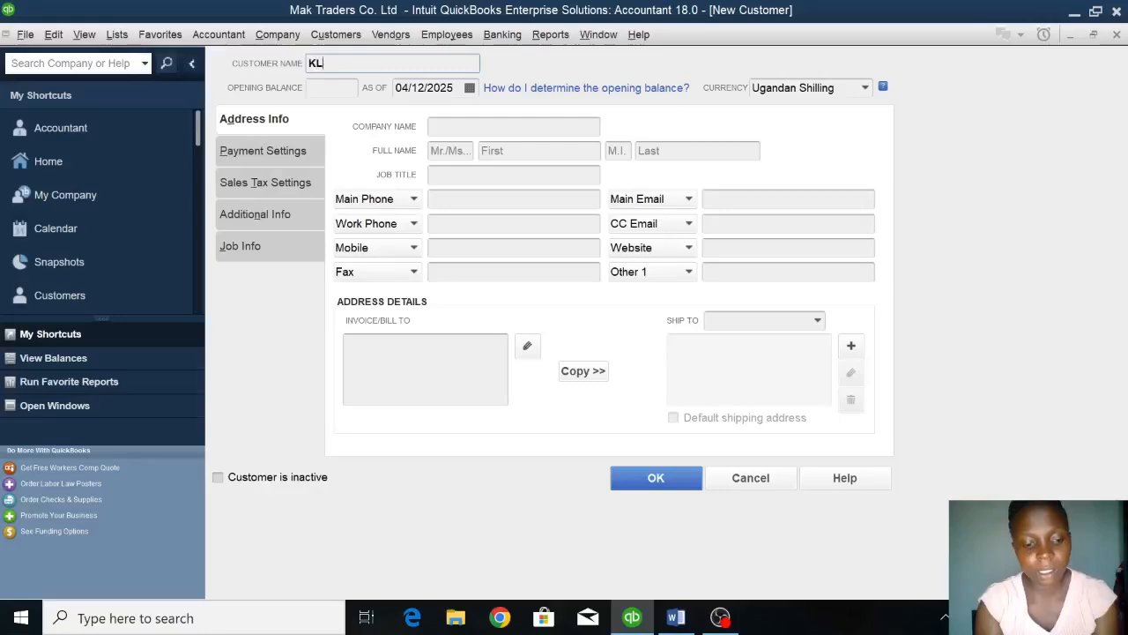
pyautogui.write('ASS AU')
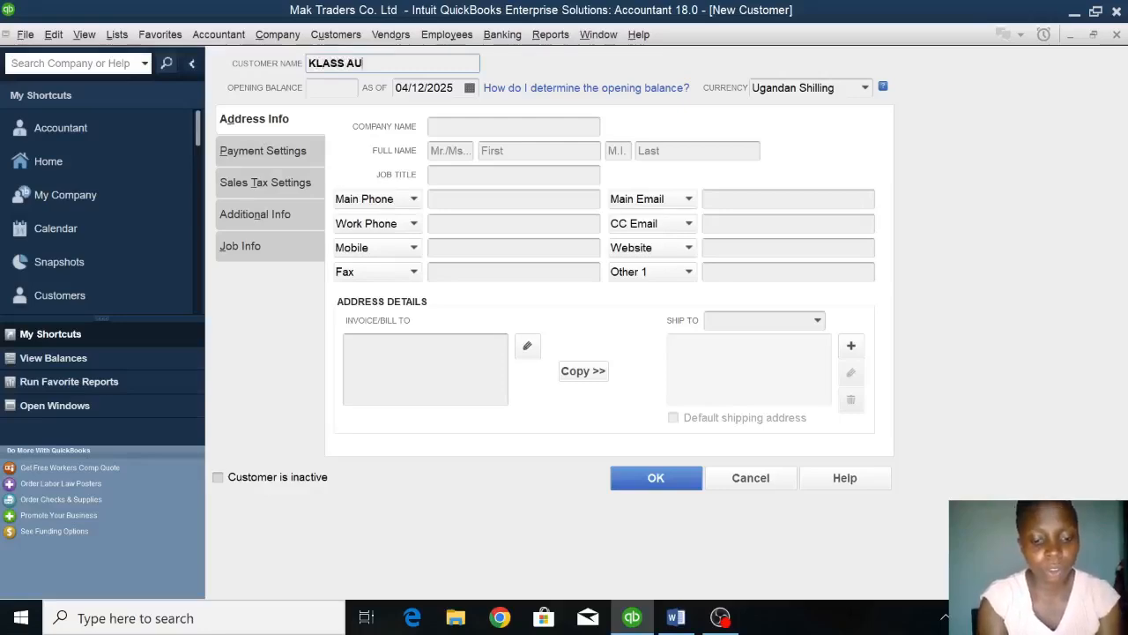
pyautogui.write('TO DEA')
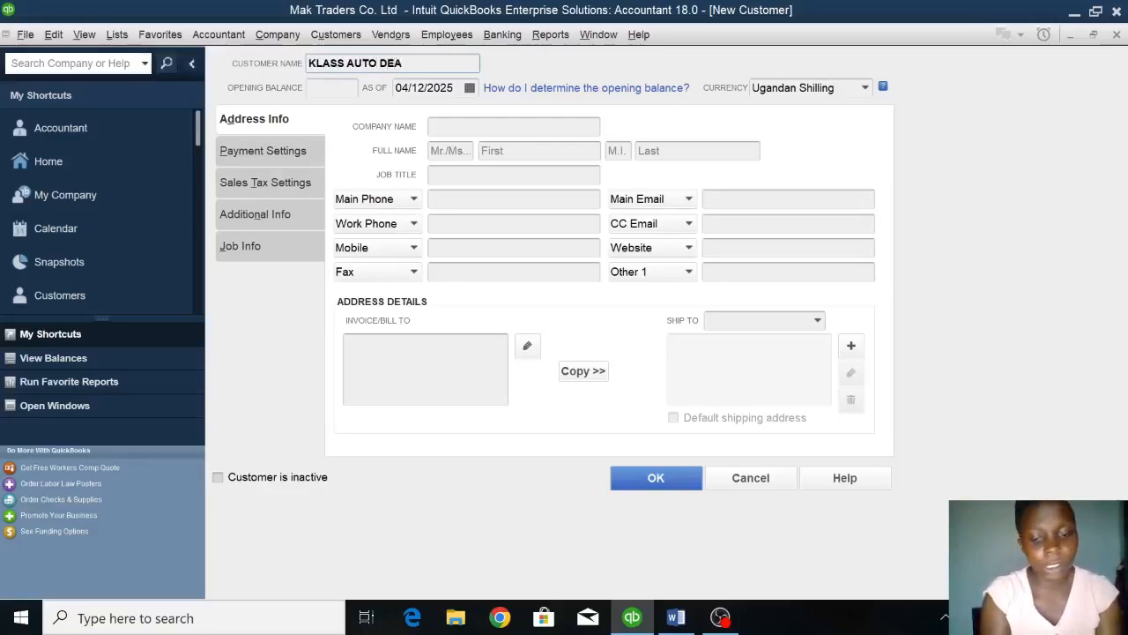
pyautogui.write('LERS')
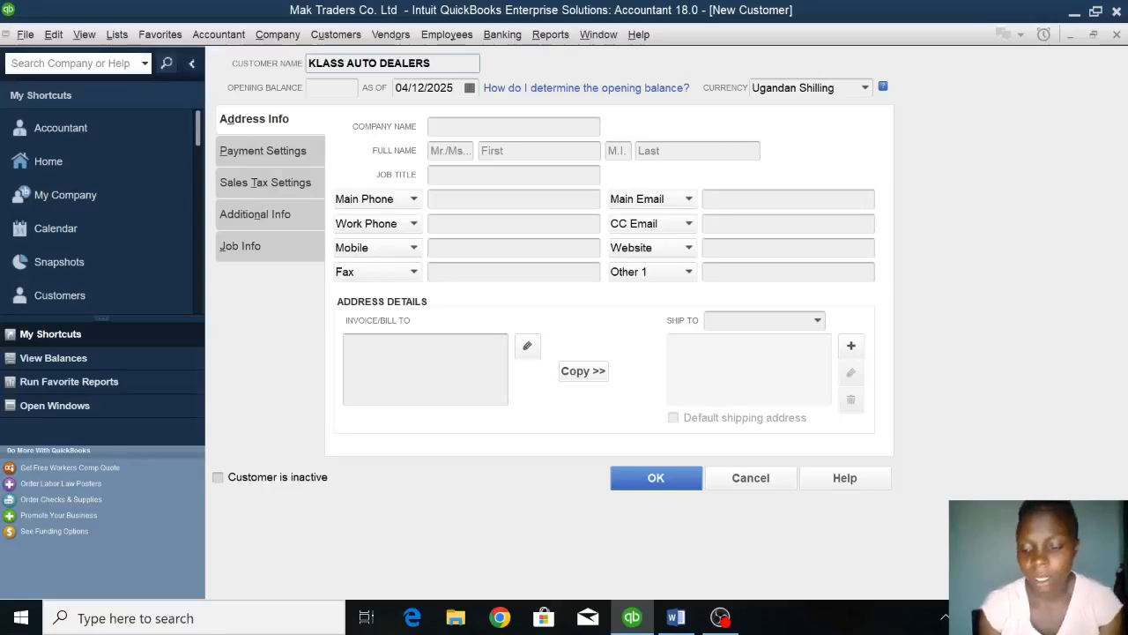
# Give KLASS AUTO DEALERS an opening balance of 800,000 as of 01/01/2023 and save the customer.
pyautogui.press('Tab')
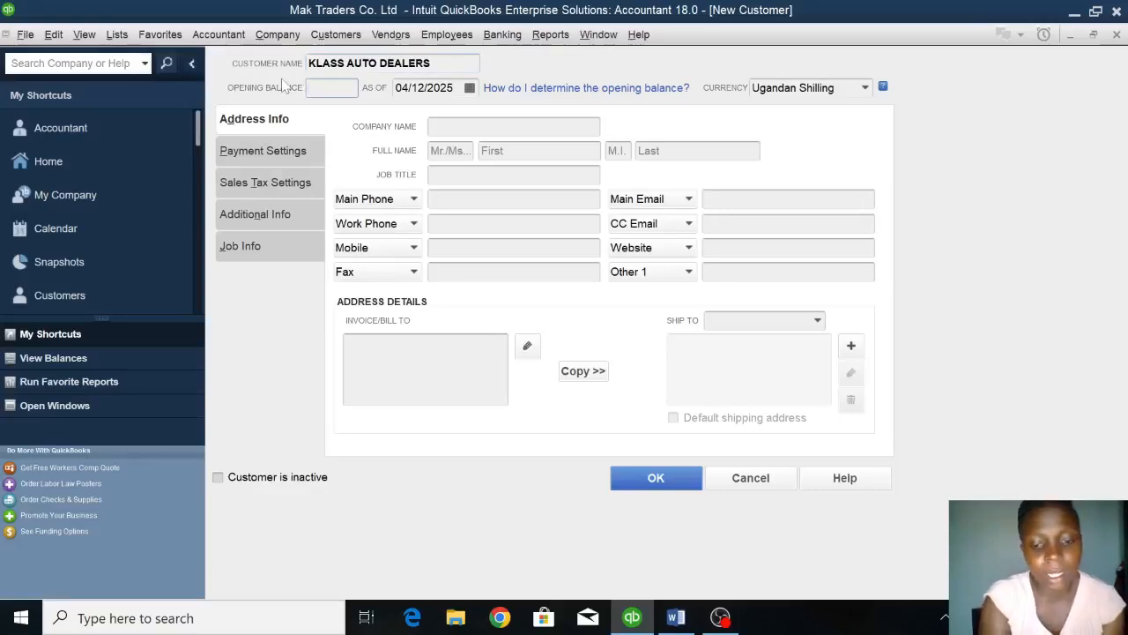
pyautogui.write('800000')
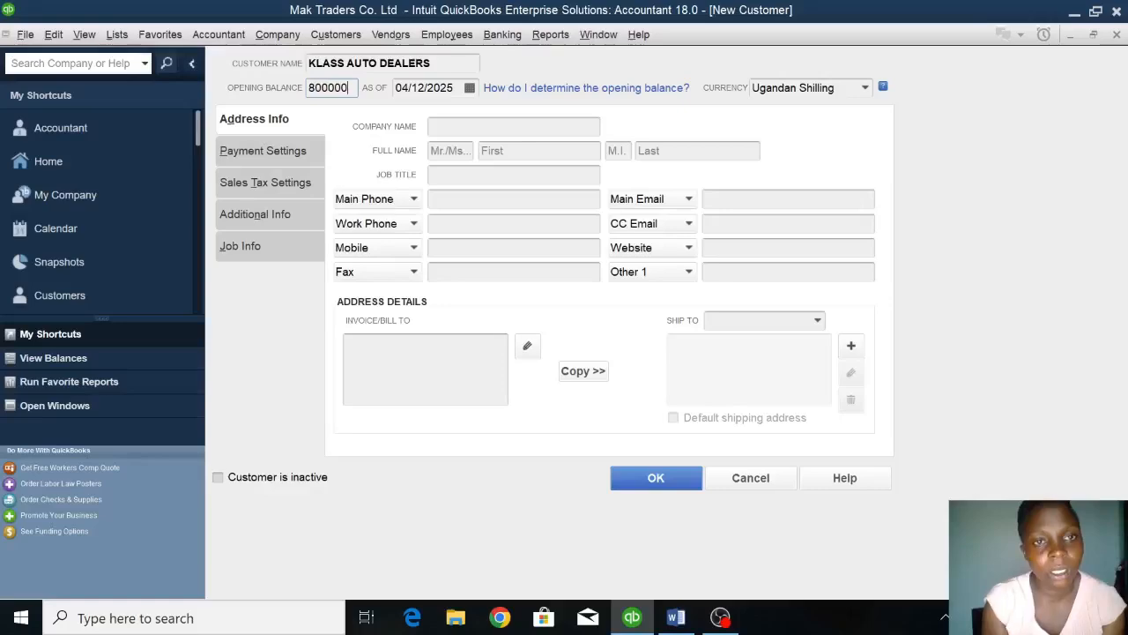
pyautogui.press('Tab')
pyautogui.write('01/01/2023')
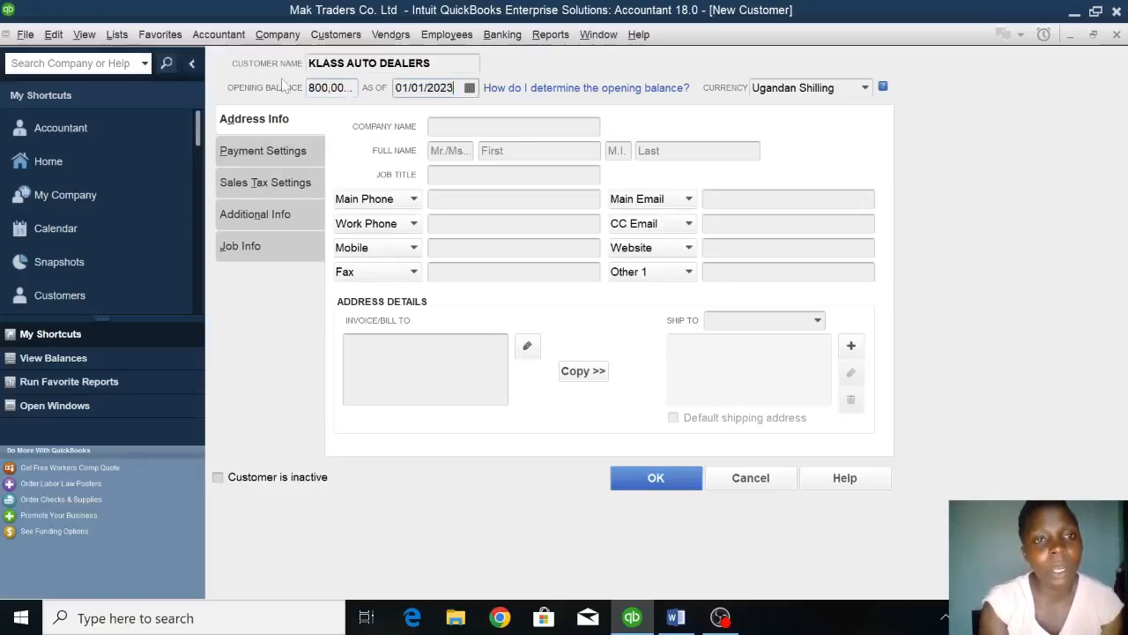
pyautogui.click(662, 484)
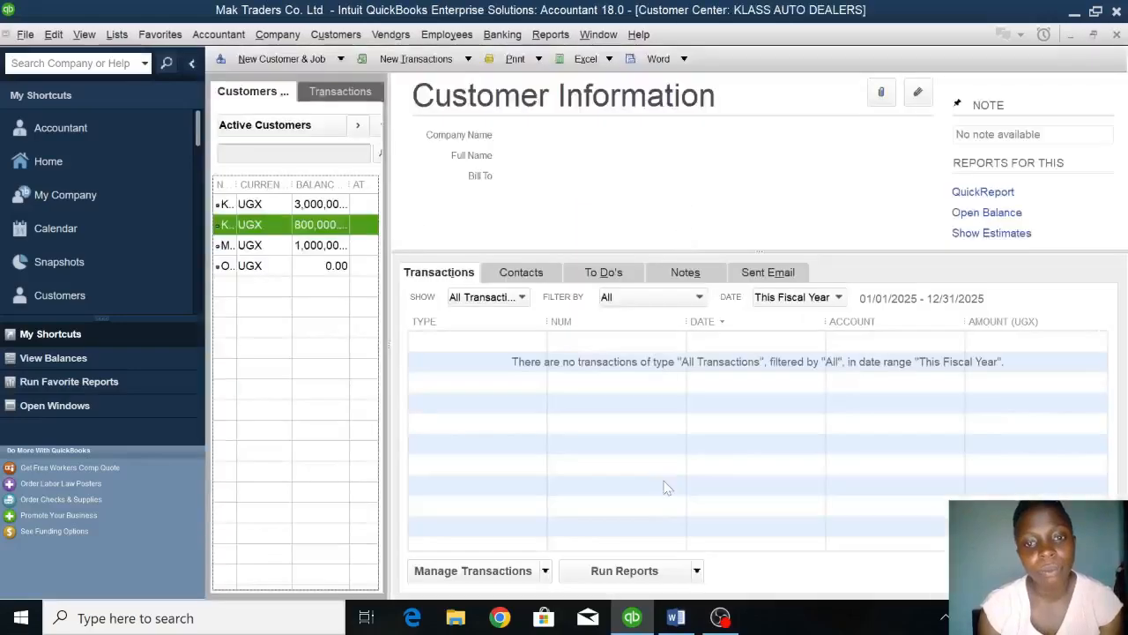
# Switch to the Word assignment and check the table of suppliers and their balances as at 1st January 2023.
pyautogui.click(676, 618)
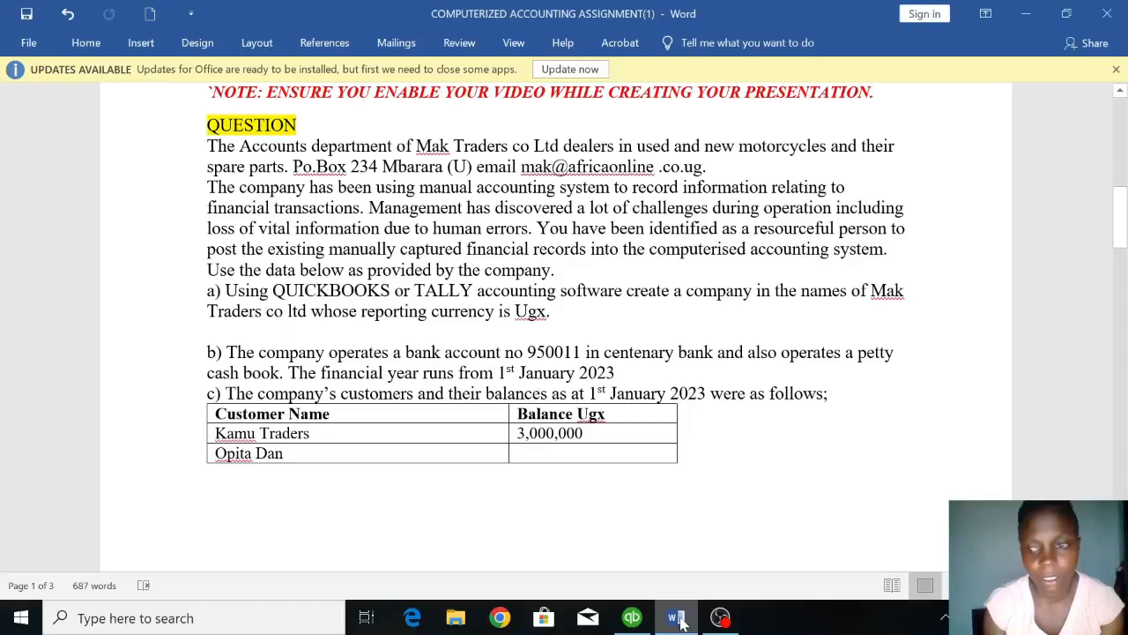
pyautogui.scroll(-2, 667, 273)
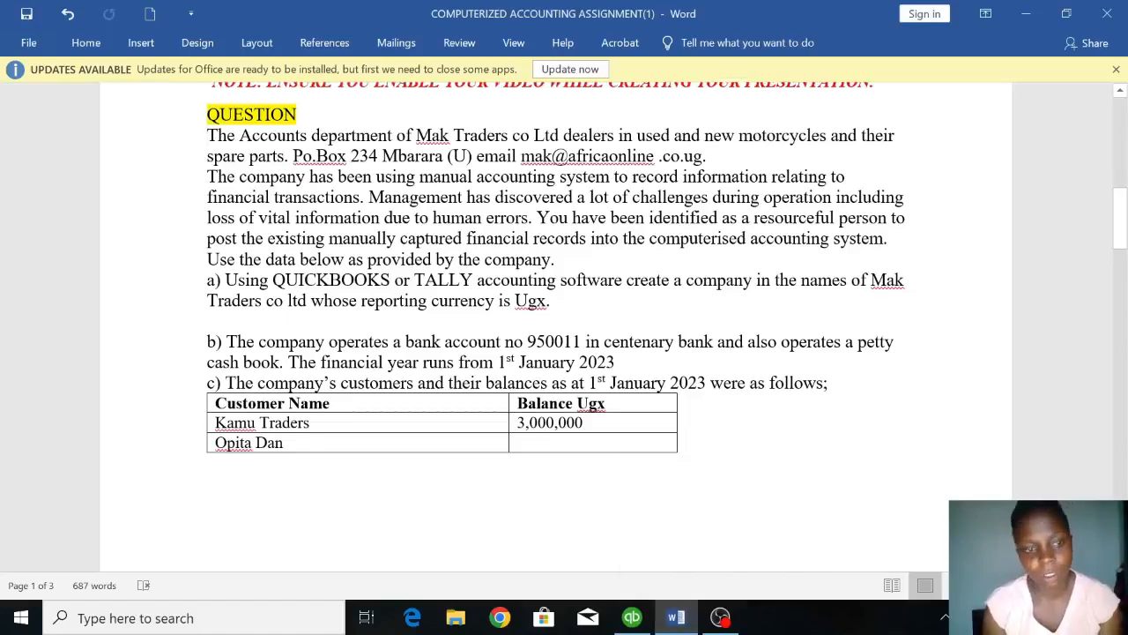
pyautogui.scroll(-7, 555, 338)
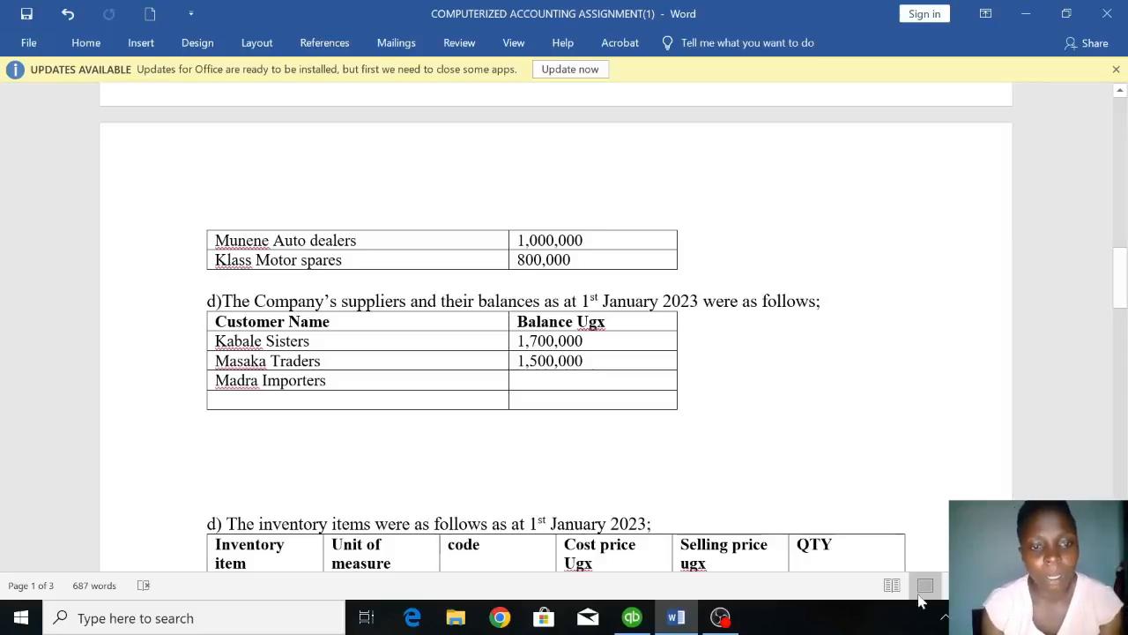
# Switch back to QuickBooks and open the Vendor Center.
pyautogui.click(632, 617)
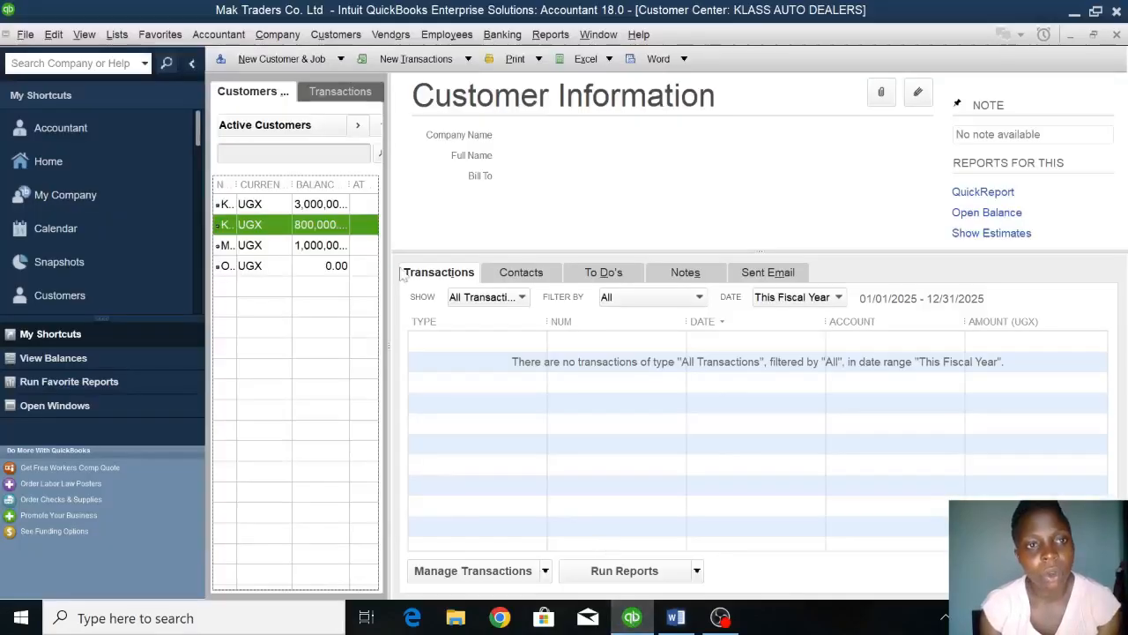
pyautogui.click(397, 36)
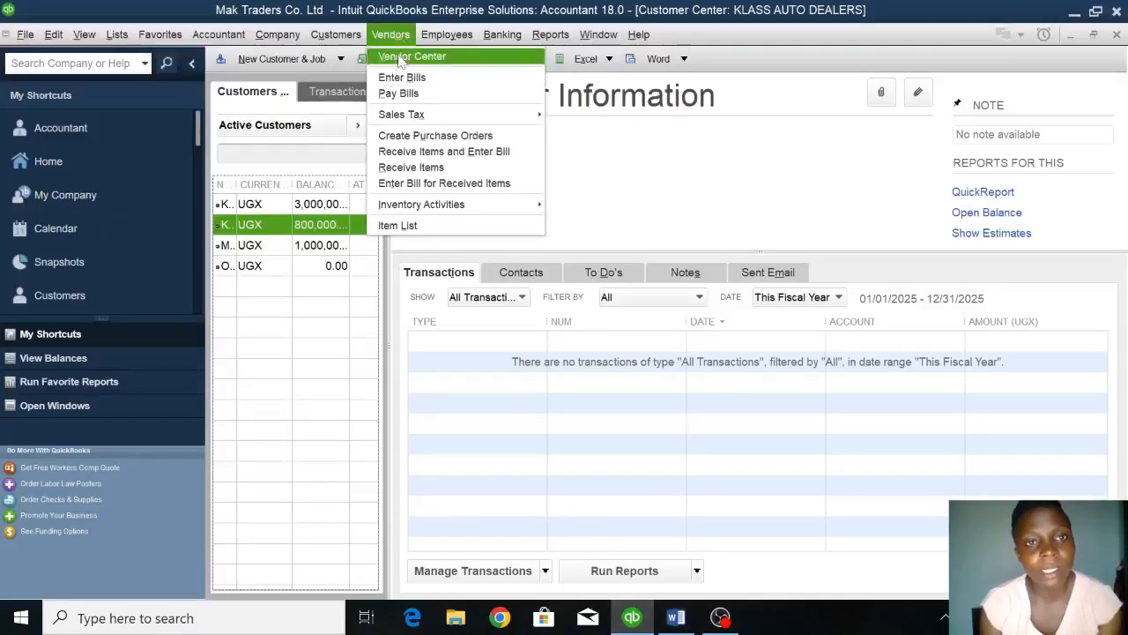
pyautogui.click(401, 57)
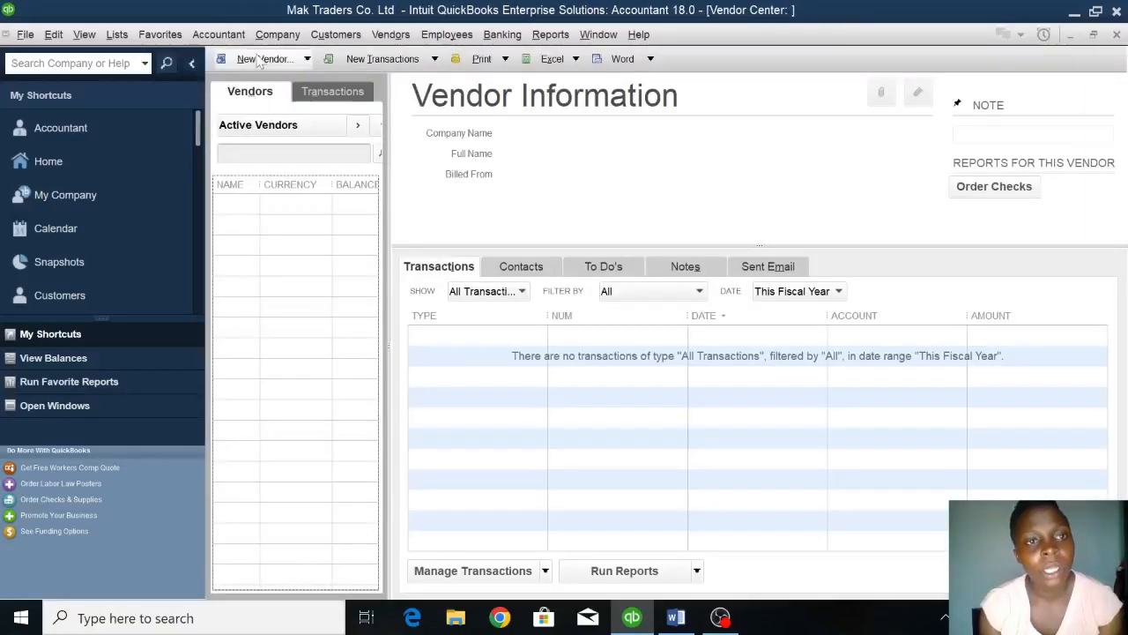
# Start a new vendor and name it KABALE SISTERS.
pyautogui.click(260, 58)
pyautogui.click(255, 80)
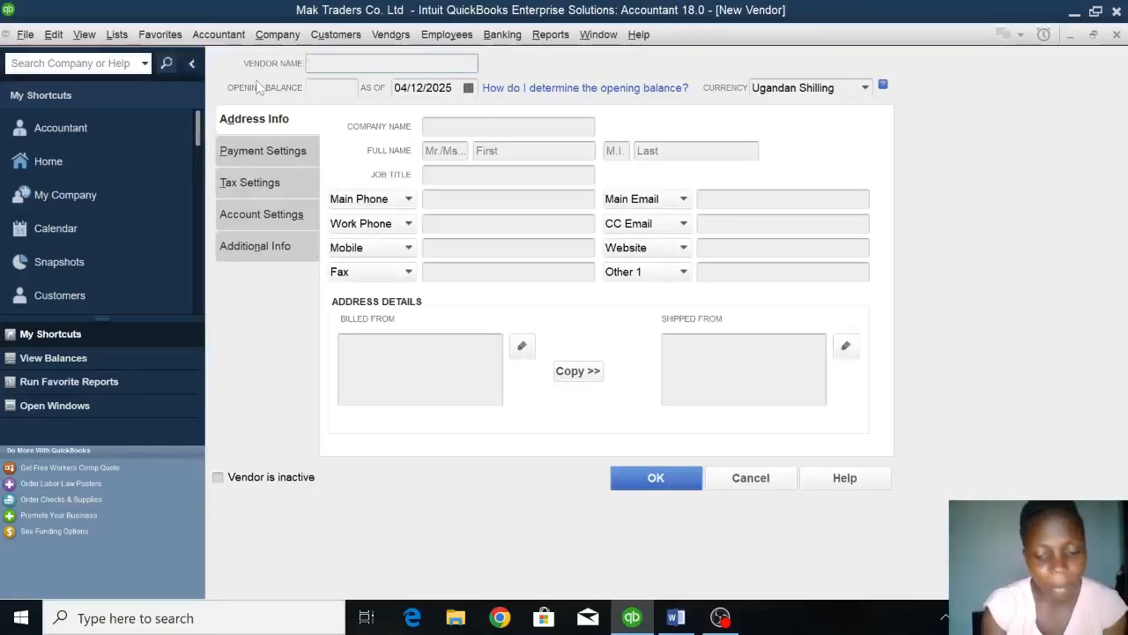
pyautogui.write('KABALE S')
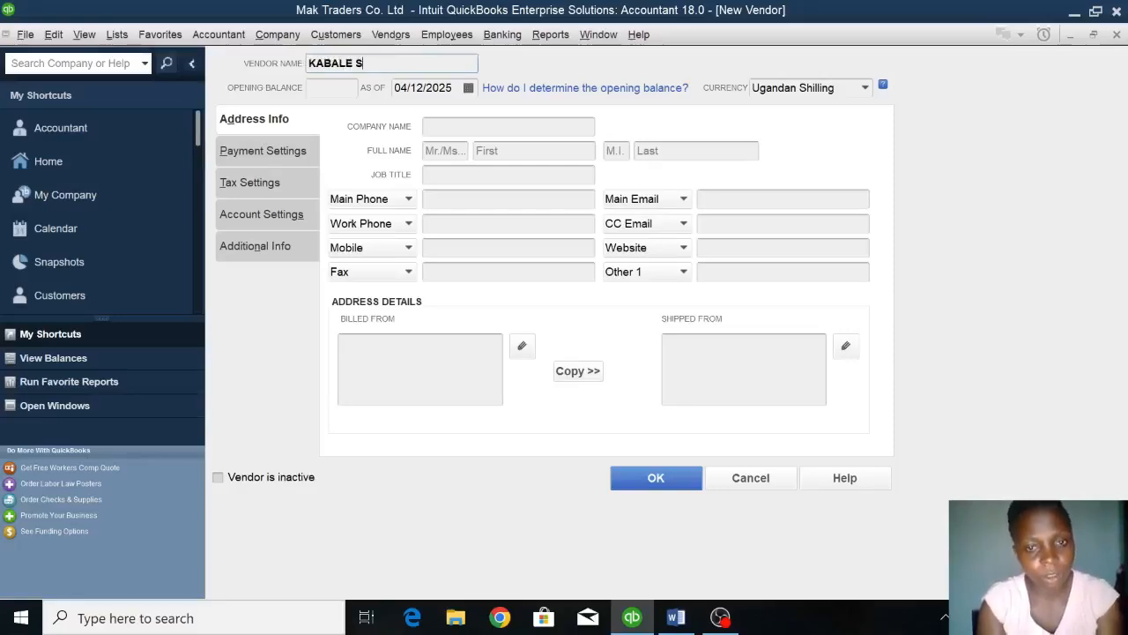
pyautogui.write('ISTERS')
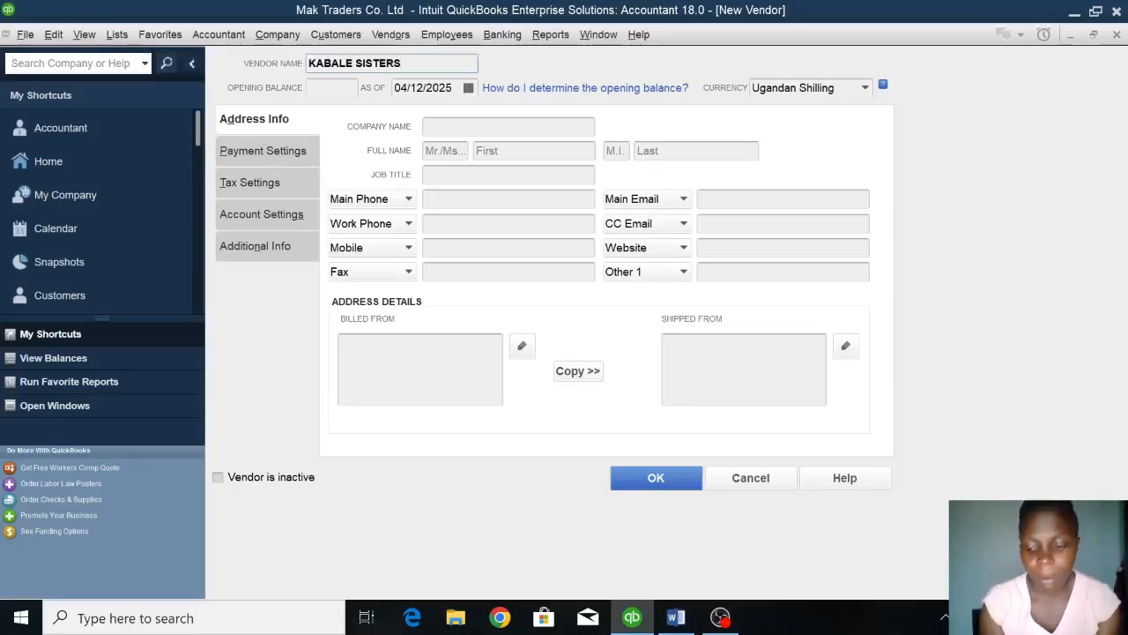
# Give KABALE SISTERS an opening balance of 1,700,000 as of 01/01/2023 and save the vendor.
pyautogui.press('Tab')
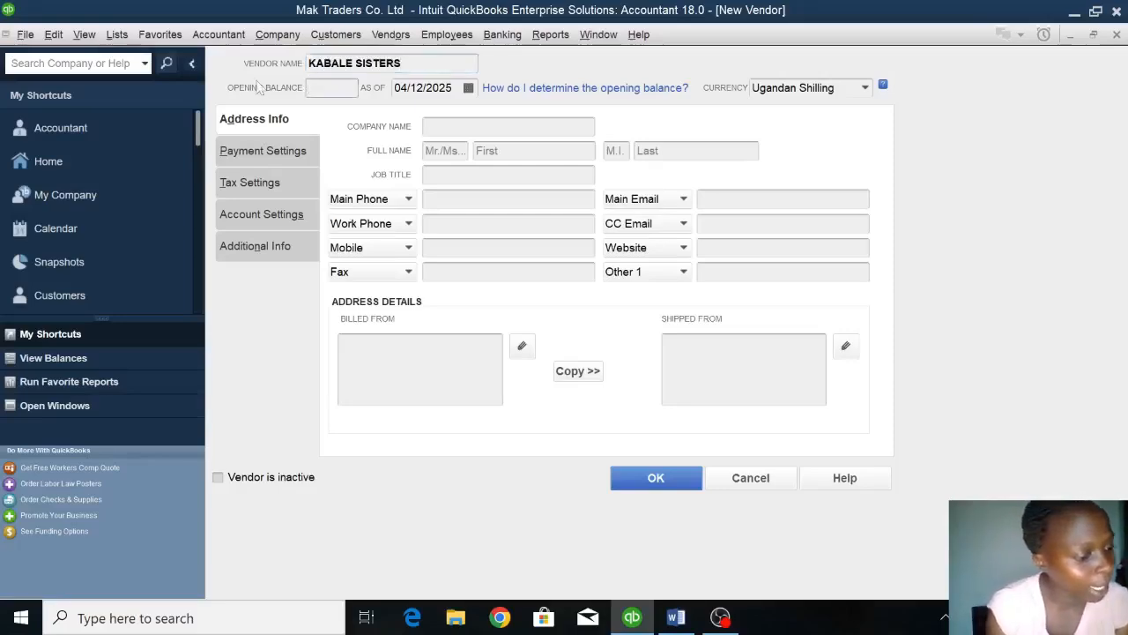
pyautogui.write('17')
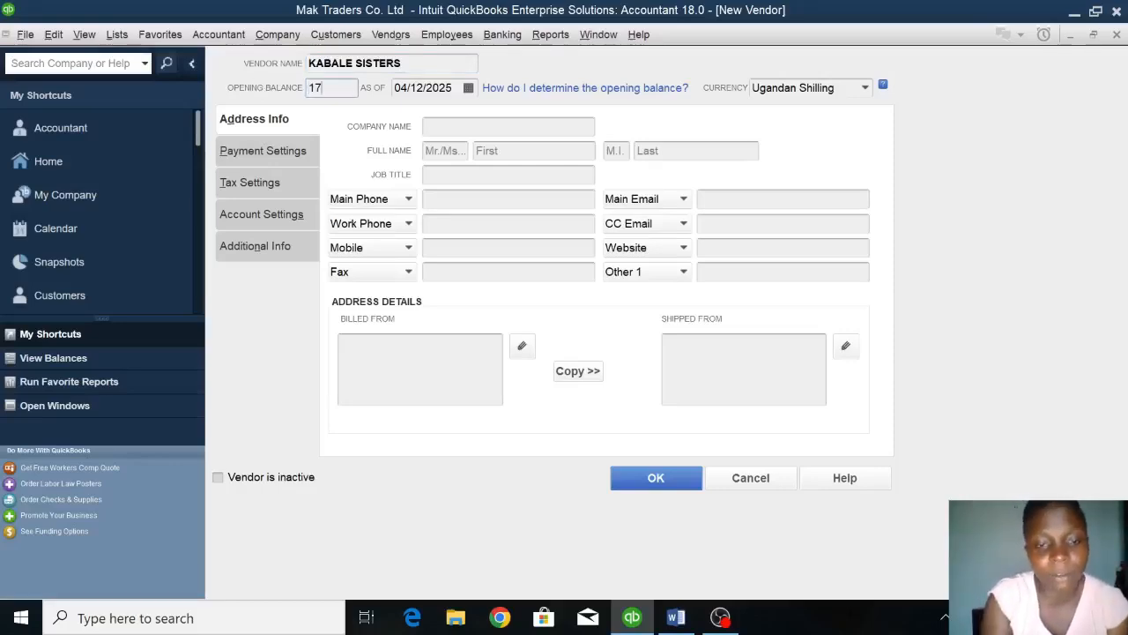
pyautogui.write('00000')
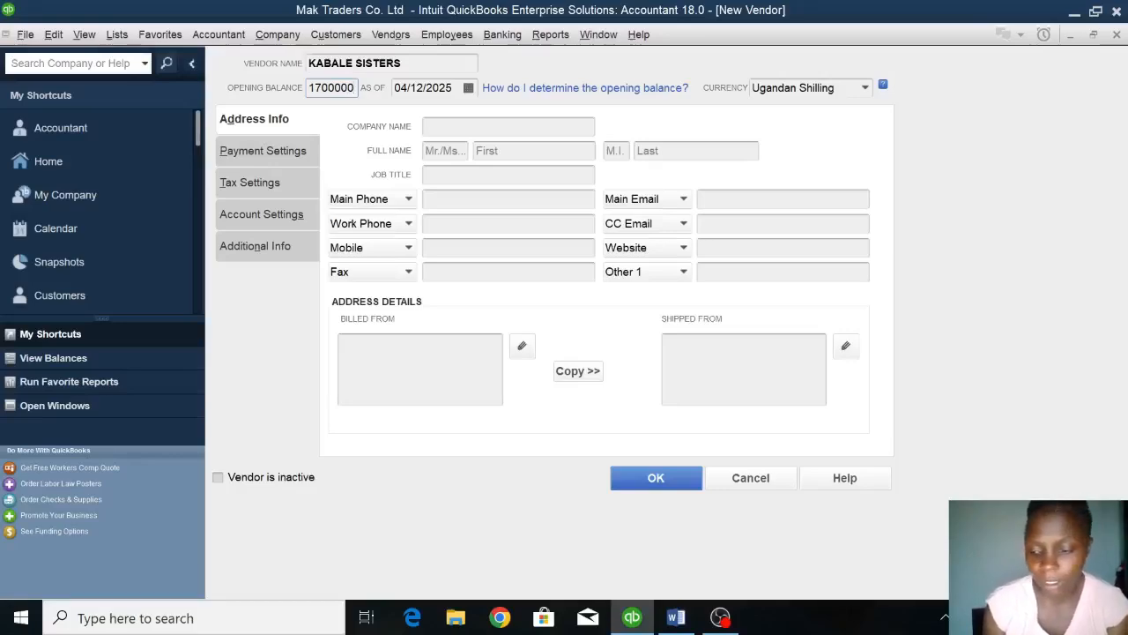
pyautogui.press('Tab')
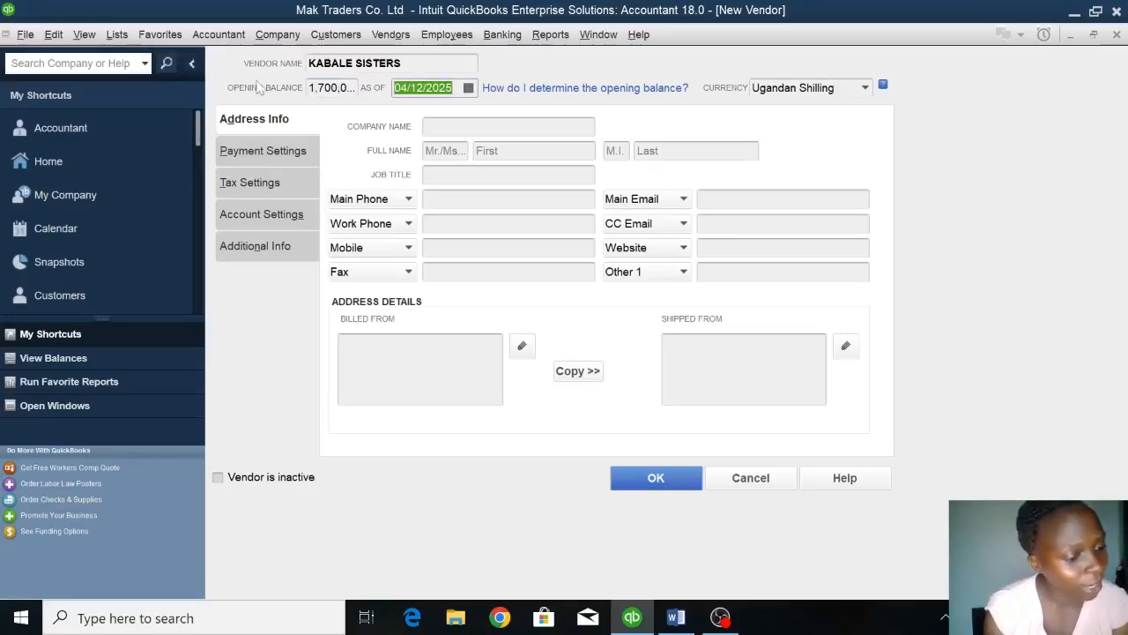
pyautogui.write('01/01/2023')
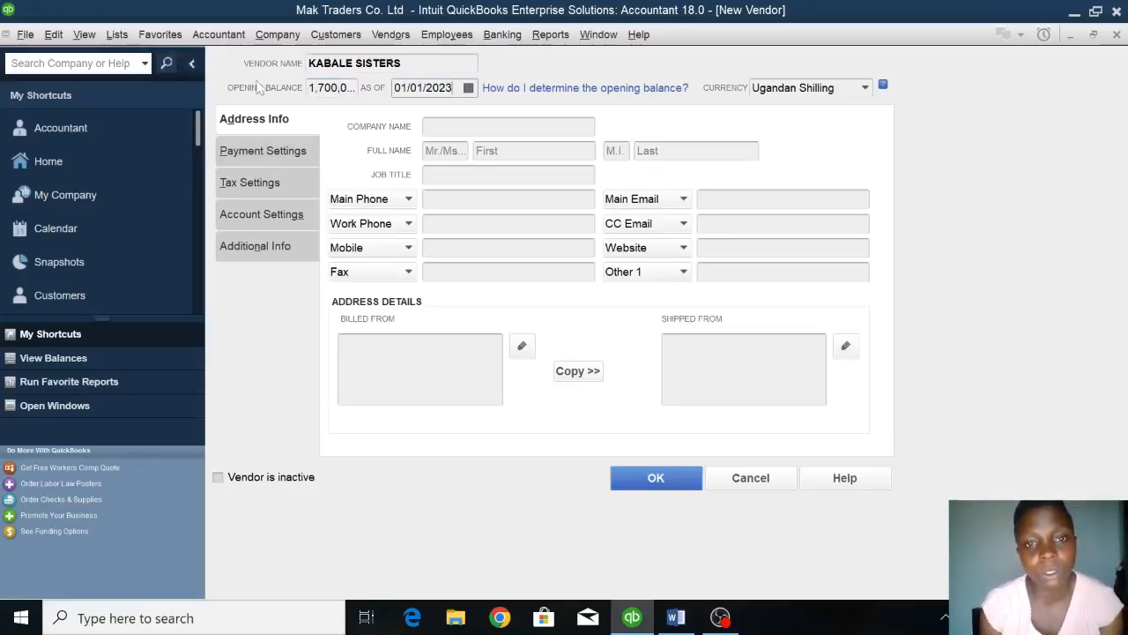
pyautogui.click(697, 483)
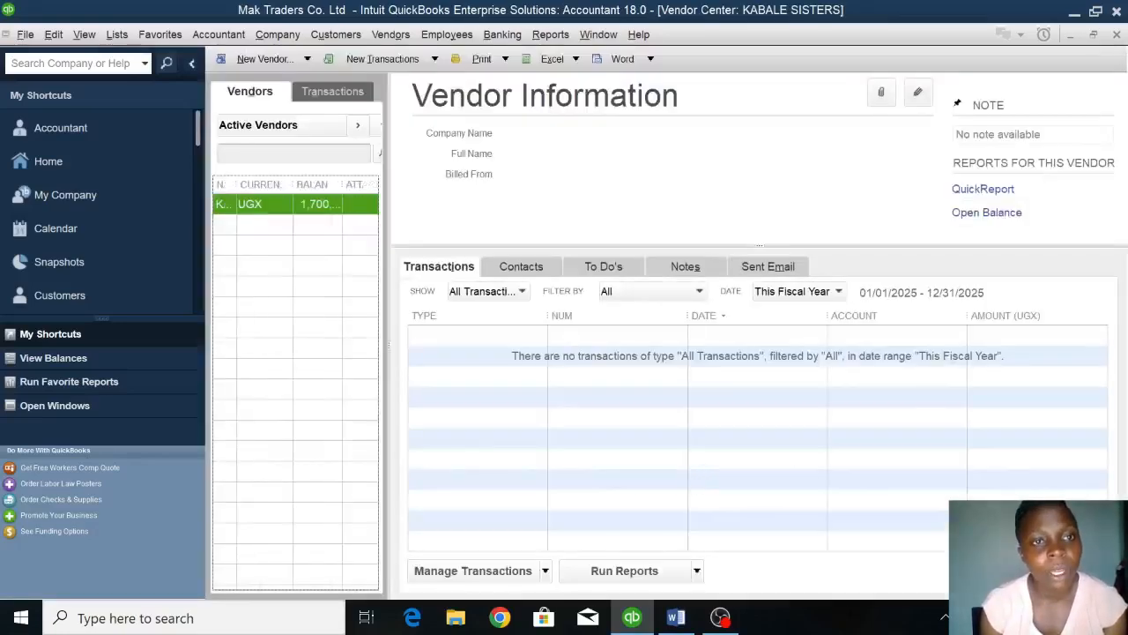
# Start another new vendor and name it MASAKA TRADERS.
pyautogui.click(264, 59)
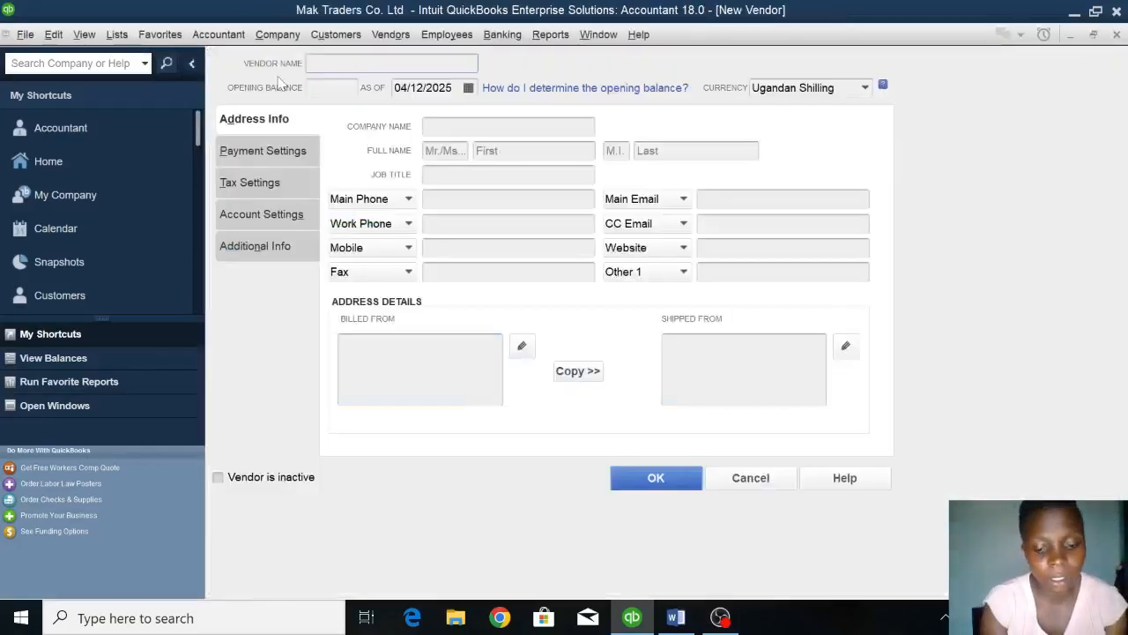
pyautogui.write('MASAKA TR')
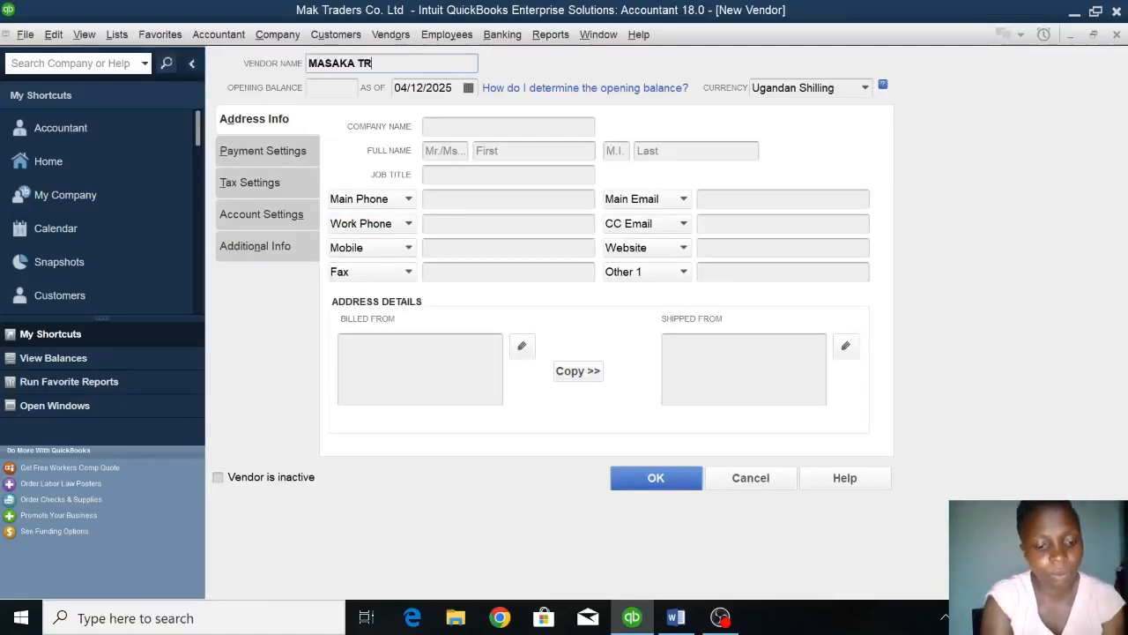
pyautogui.write('ADERS')
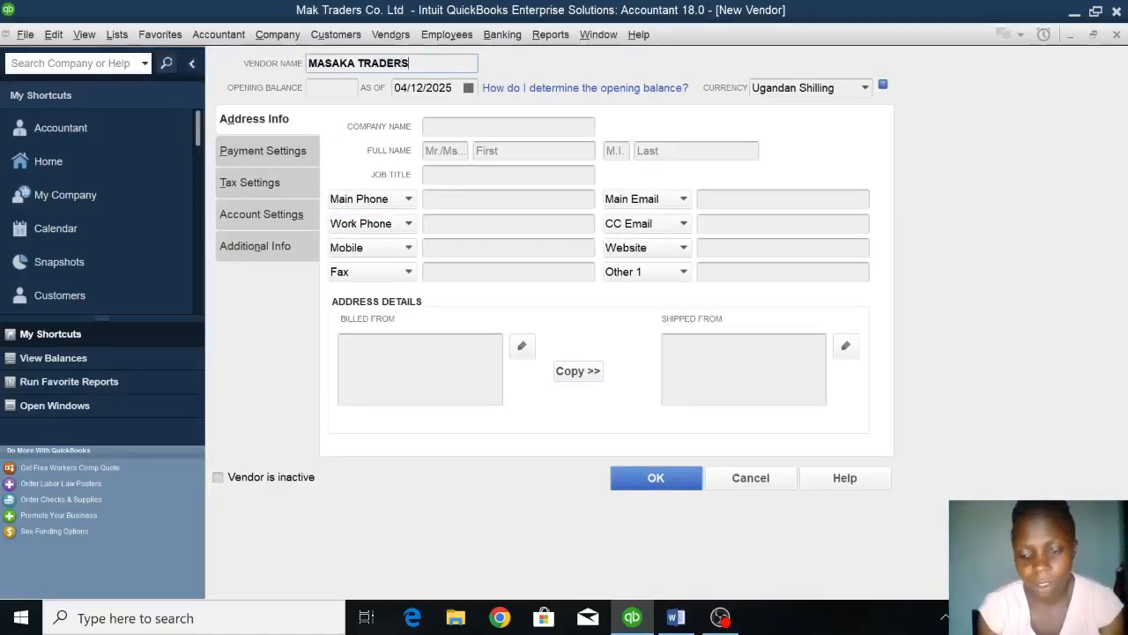
# Give MASAKA TRADERS an opening balance of 1,500,000 as of 01/01/2023 and save the vendor.
pyautogui.press('Tab')
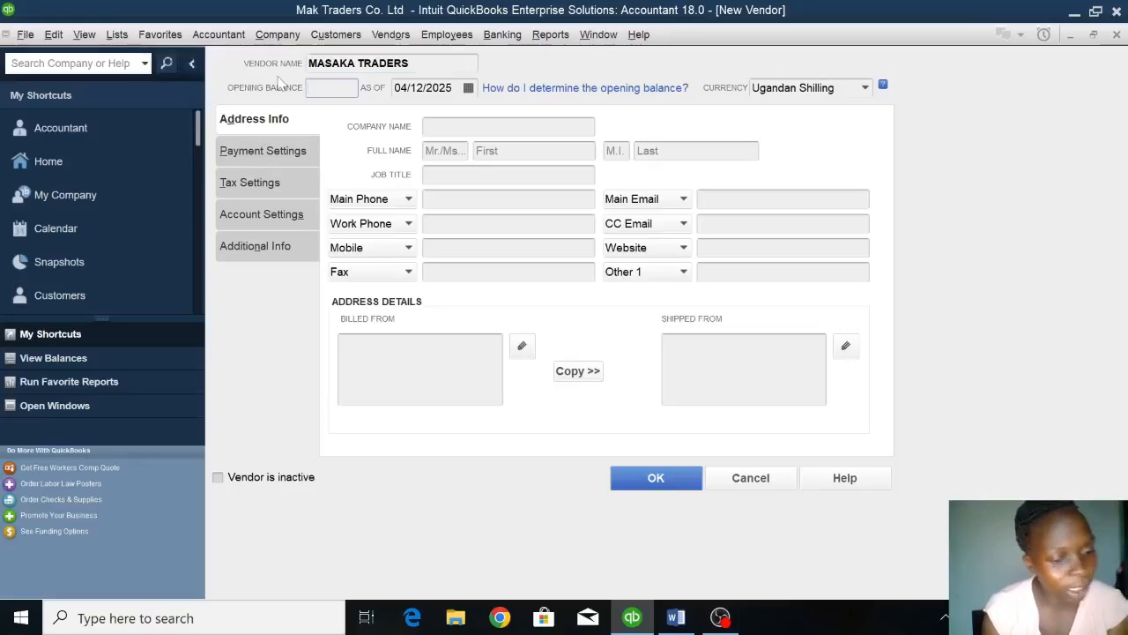
pyautogui.write('1500000')
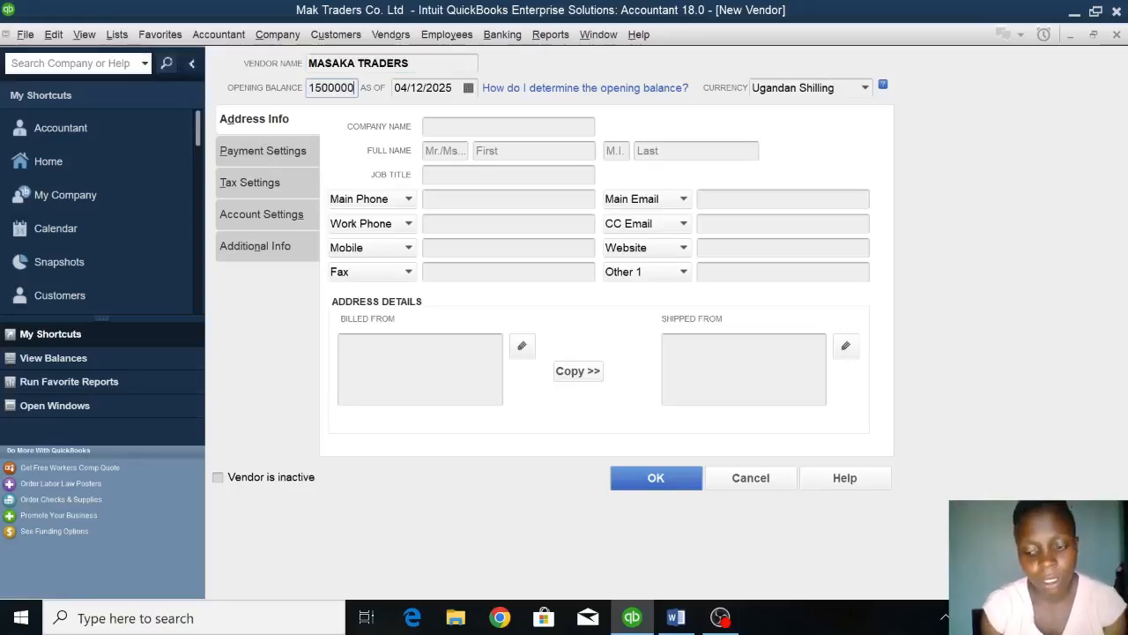
pyautogui.press('Tab')
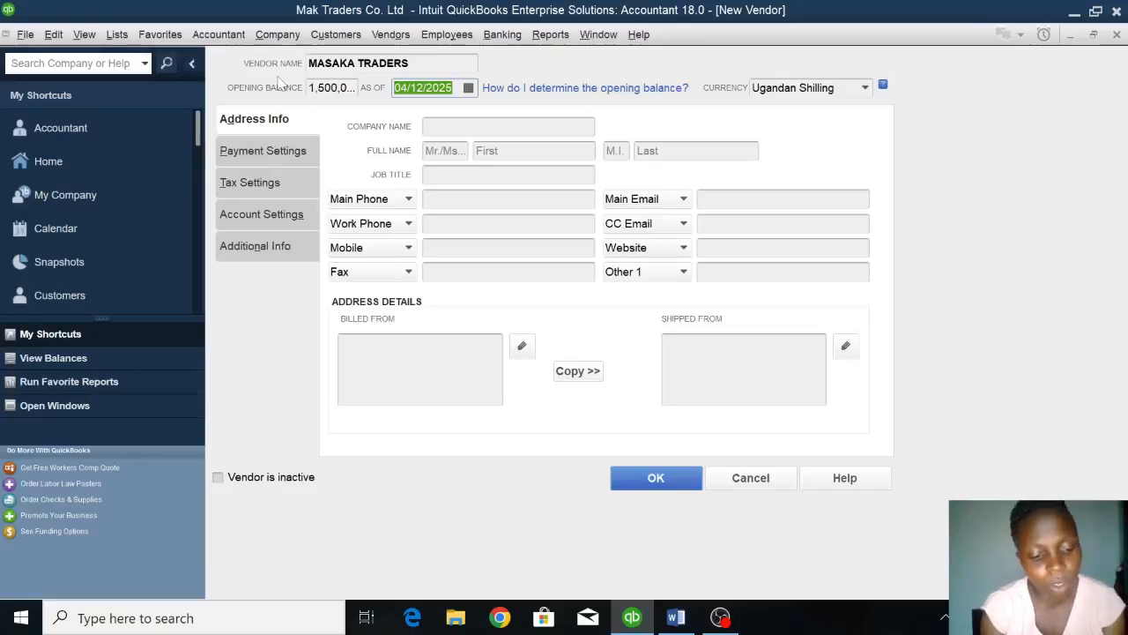
pyautogui.write('01/01/2023')
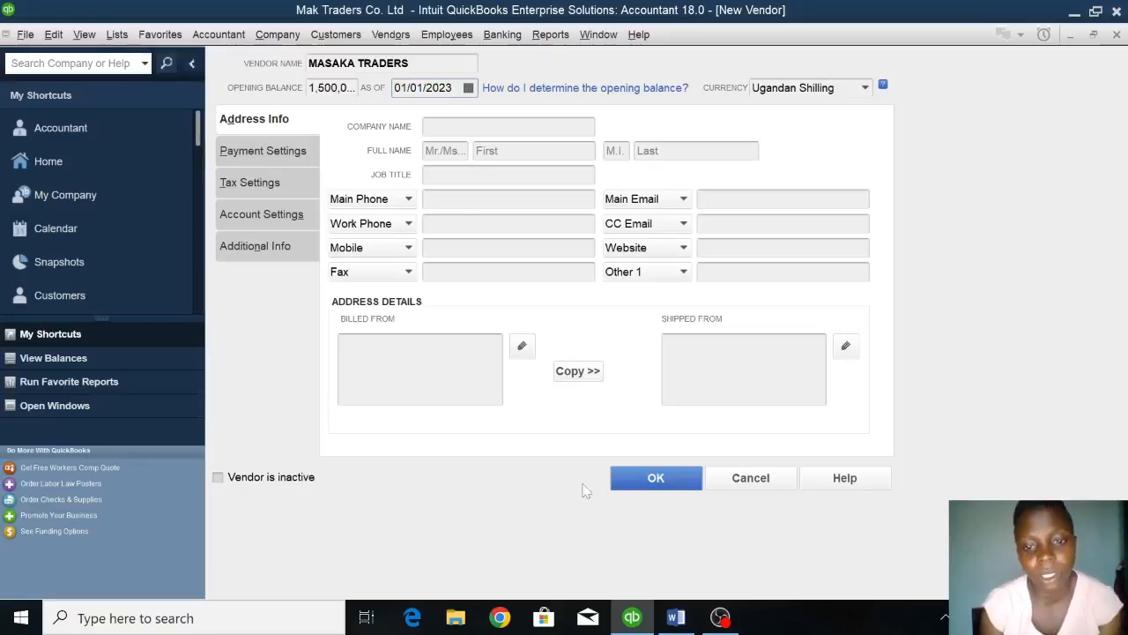
pyautogui.click(663, 480)
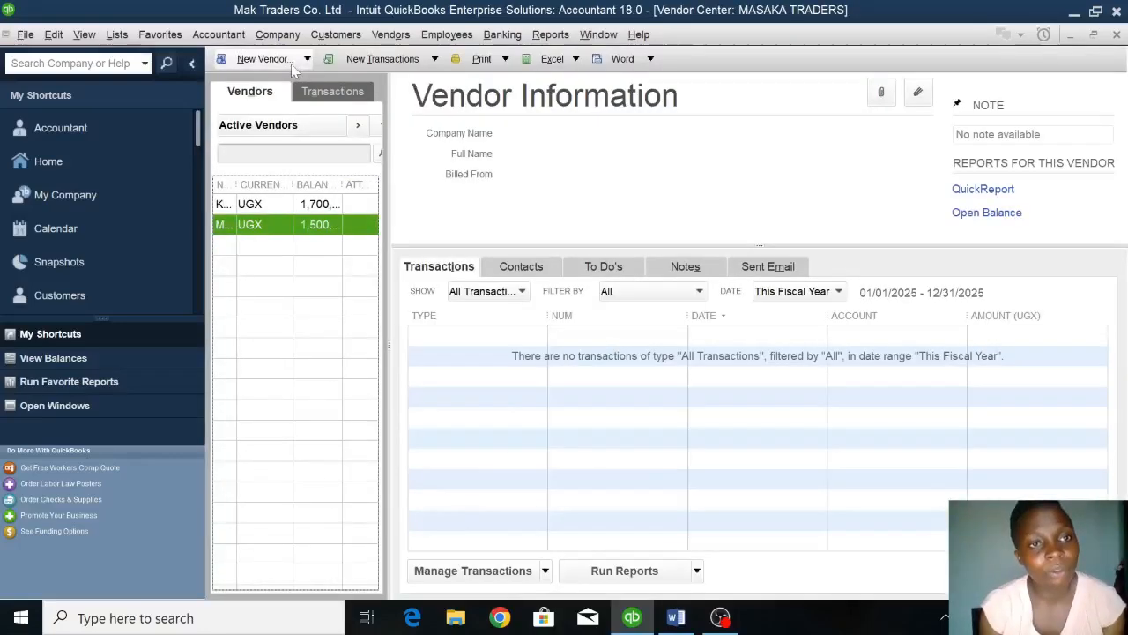
# Start another new vendor and name it MADRA IMPORTERS.
pyautogui.click(269, 59)
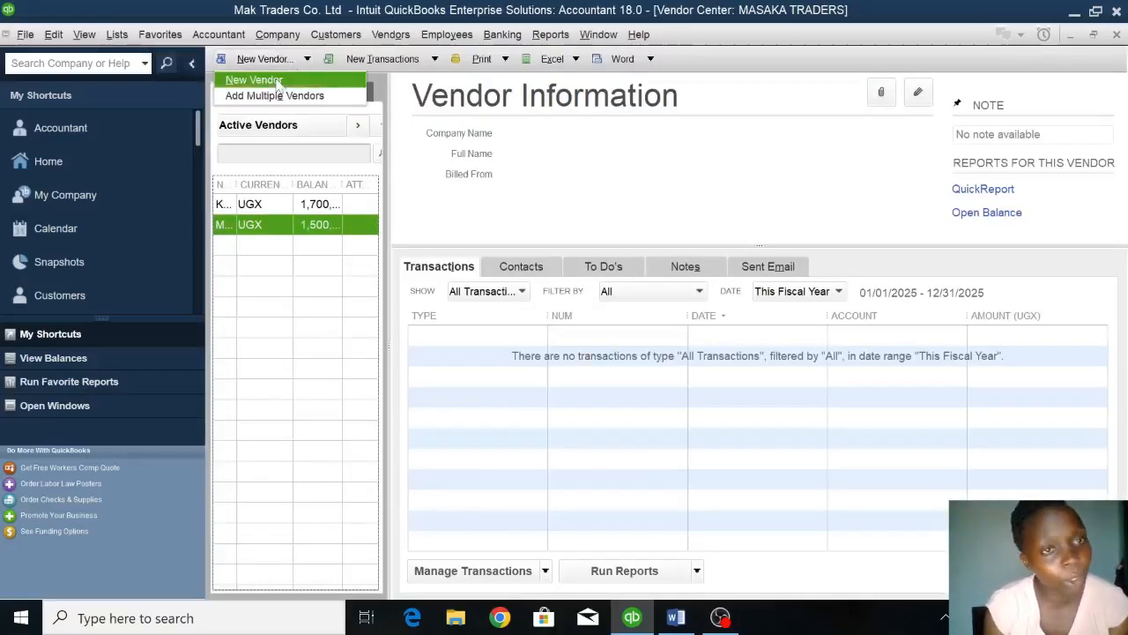
pyautogui.click(256, 80)
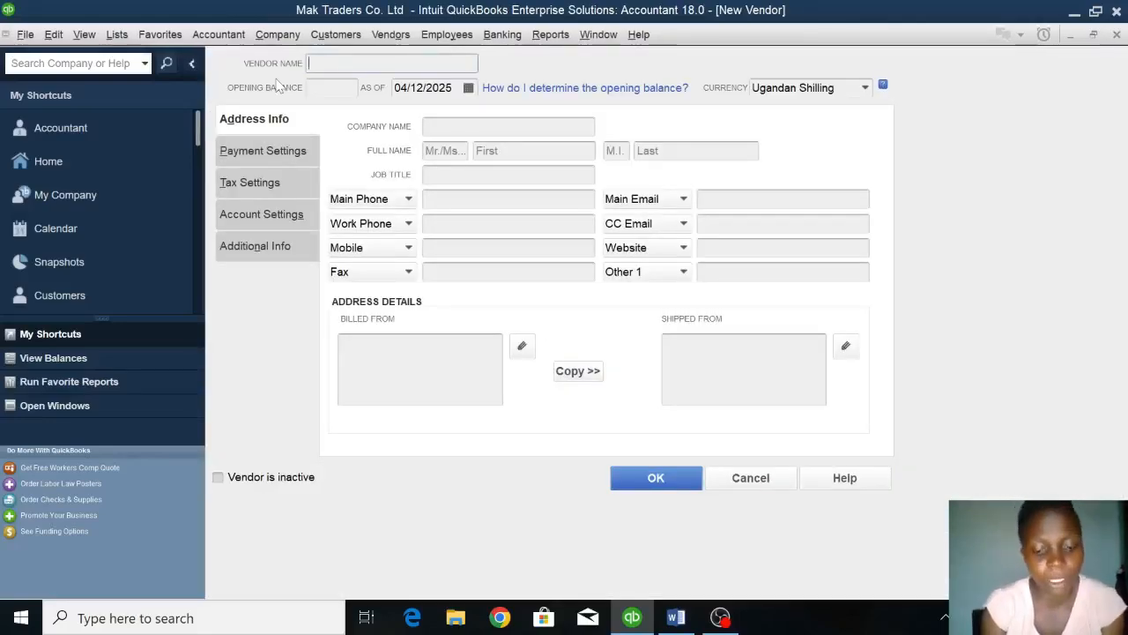
pyautogui.write('MADRA I')
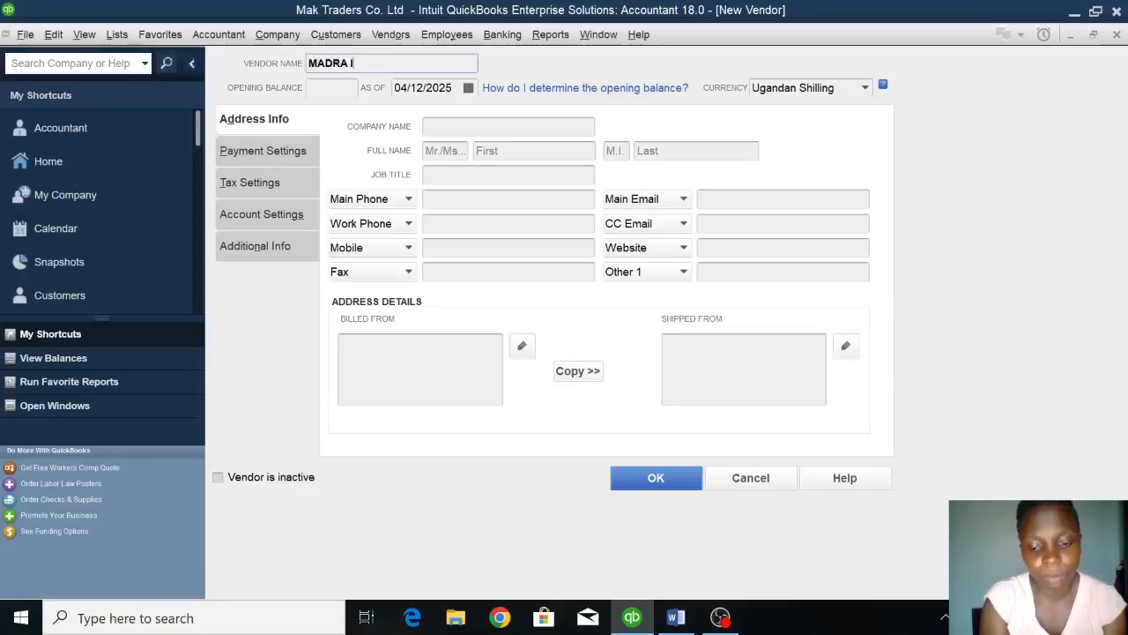
pyautogui.write('MPORTERS')
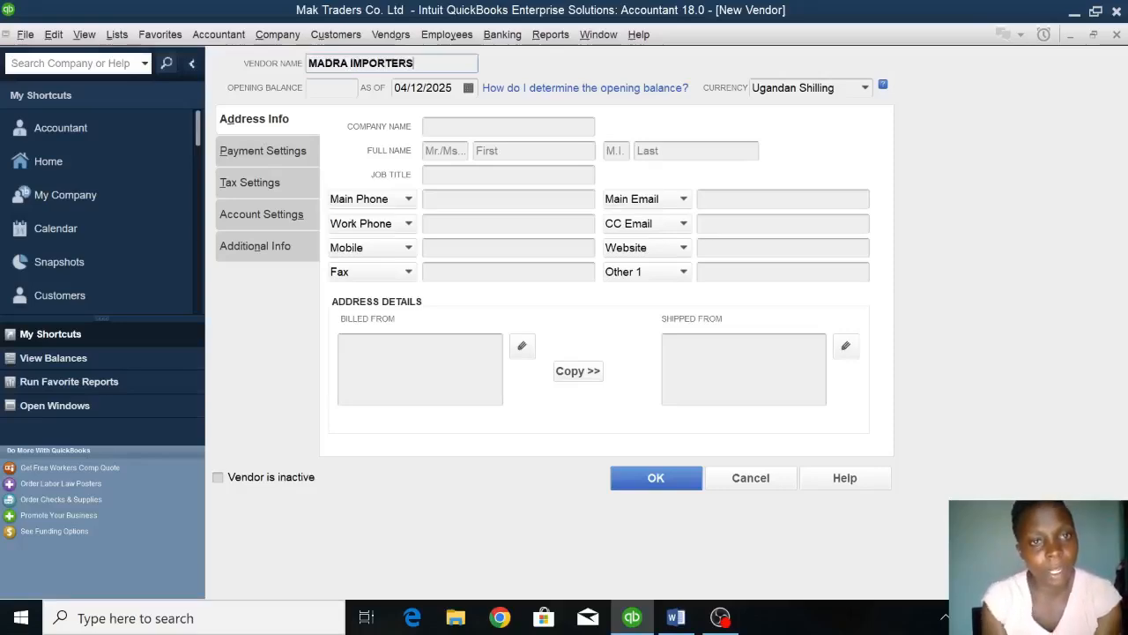
# Leave the opening balance of MADRA IMPORTERS blank, set its as-of date to 01/01/2023 and save the vendor.
pyautogui.press('Tab')
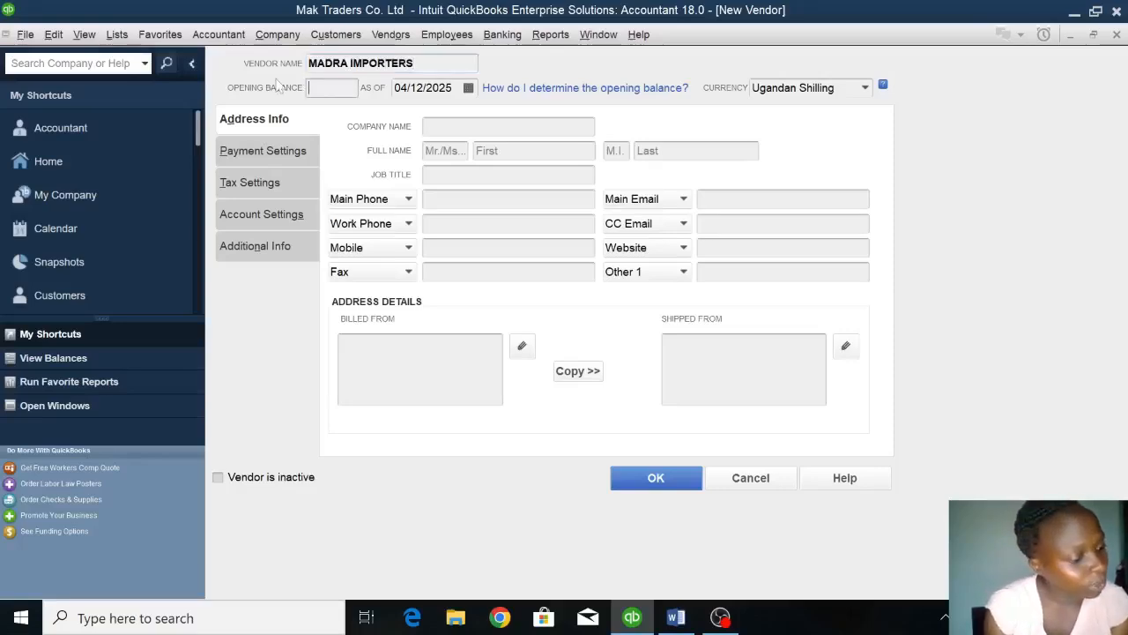
pyautogui.press('Tab')
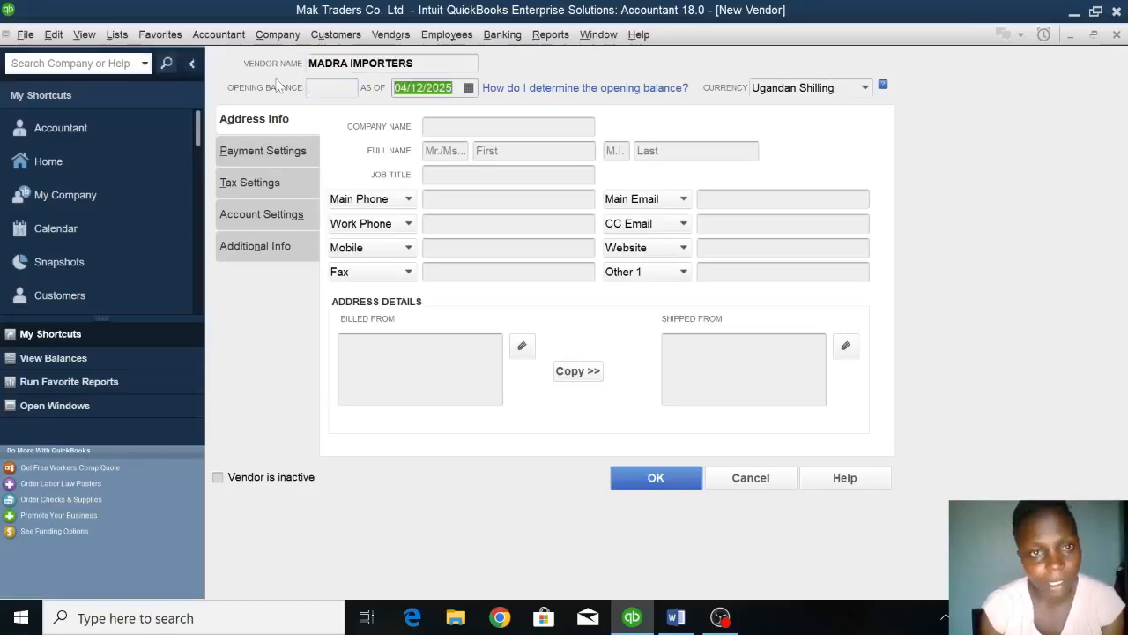
pyautogui.write('01/01/2023')
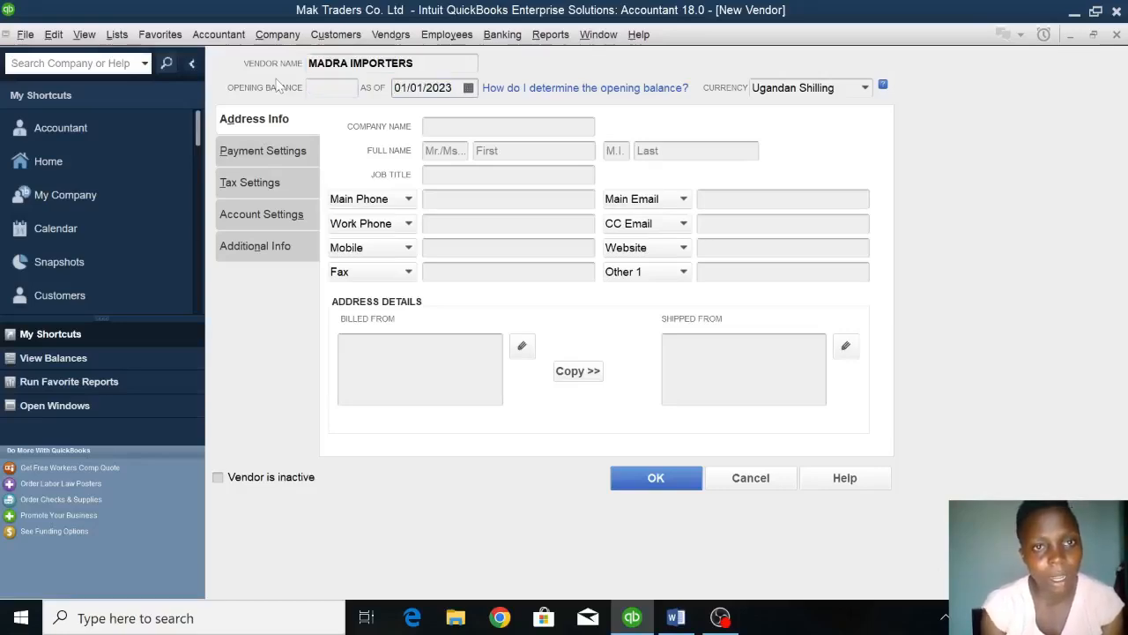
pyautogui.click(647, 483)
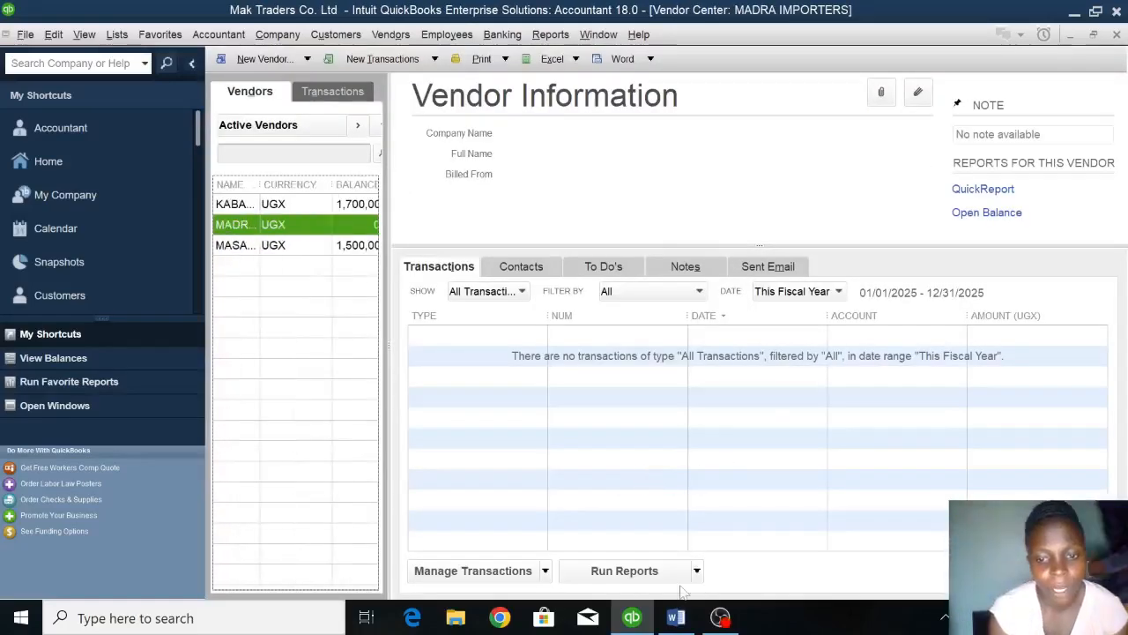
# Switch to the Word assignment and check the inventory items table with codes, prices and quantities.
pyautogui.click(676, 616)
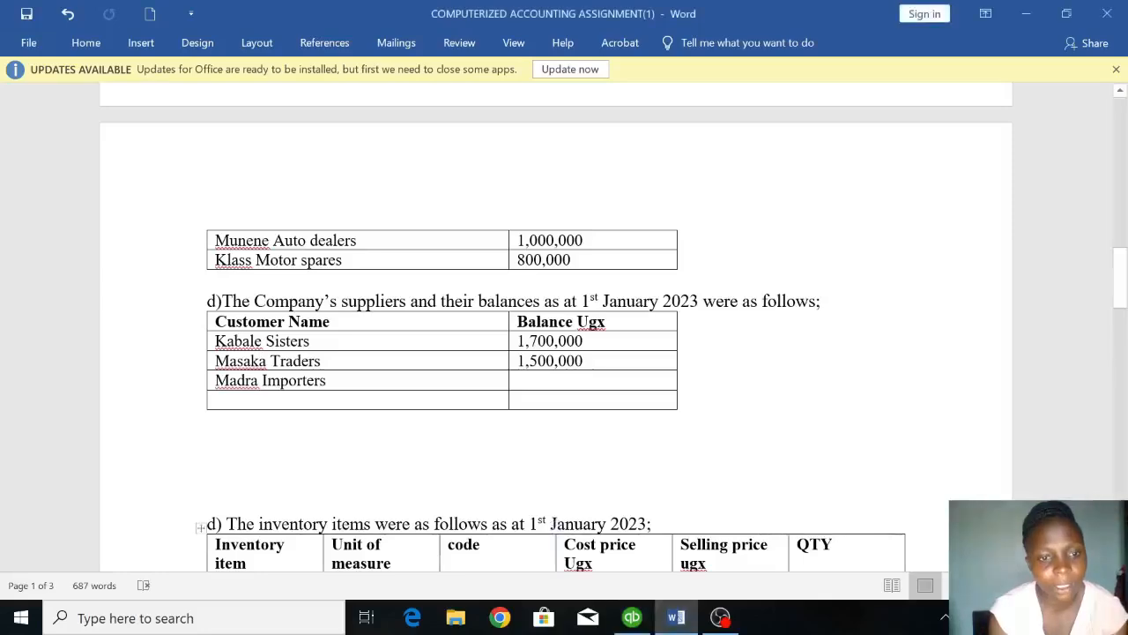
pyautogui.click(534, 476)
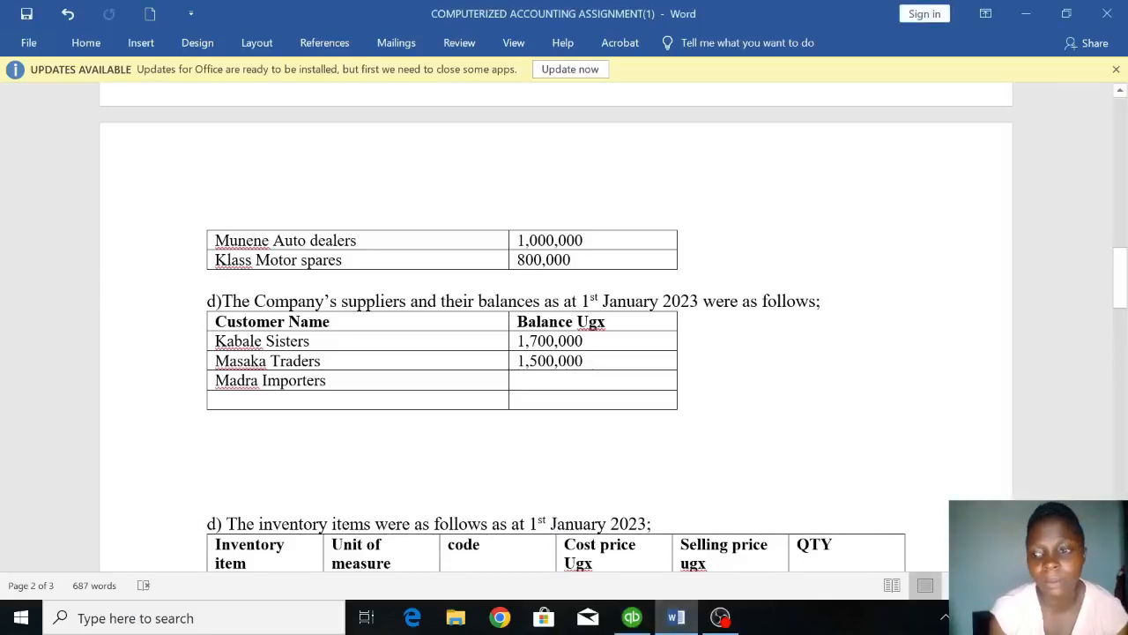
pyautogui.scroll(-1, 555, 333)
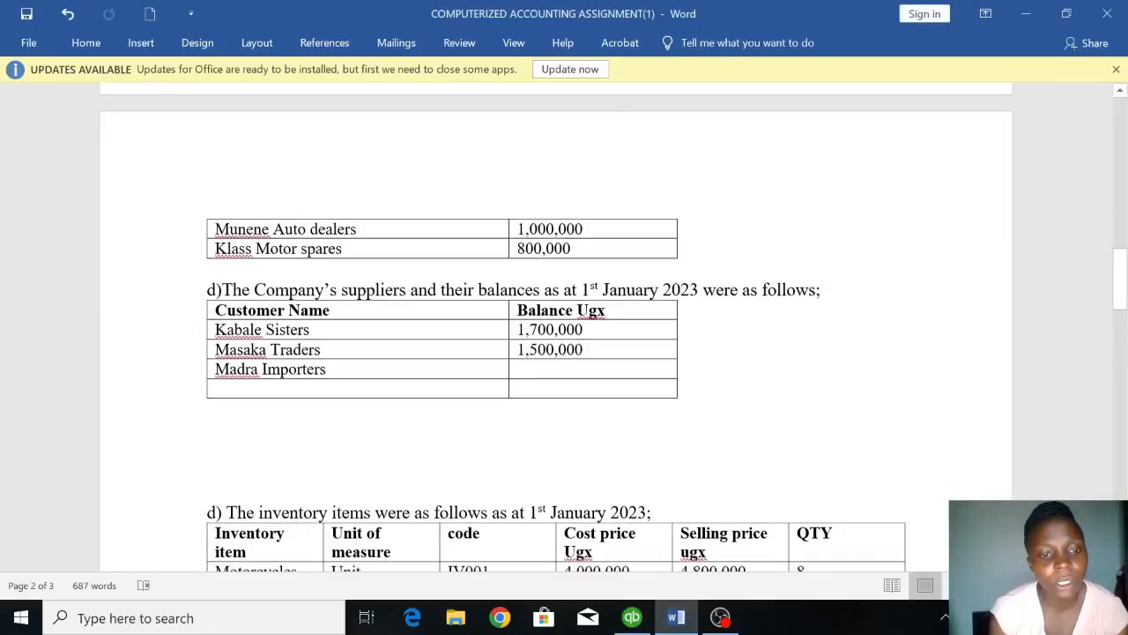
pyautogui.scroll(-3, 564, 326)
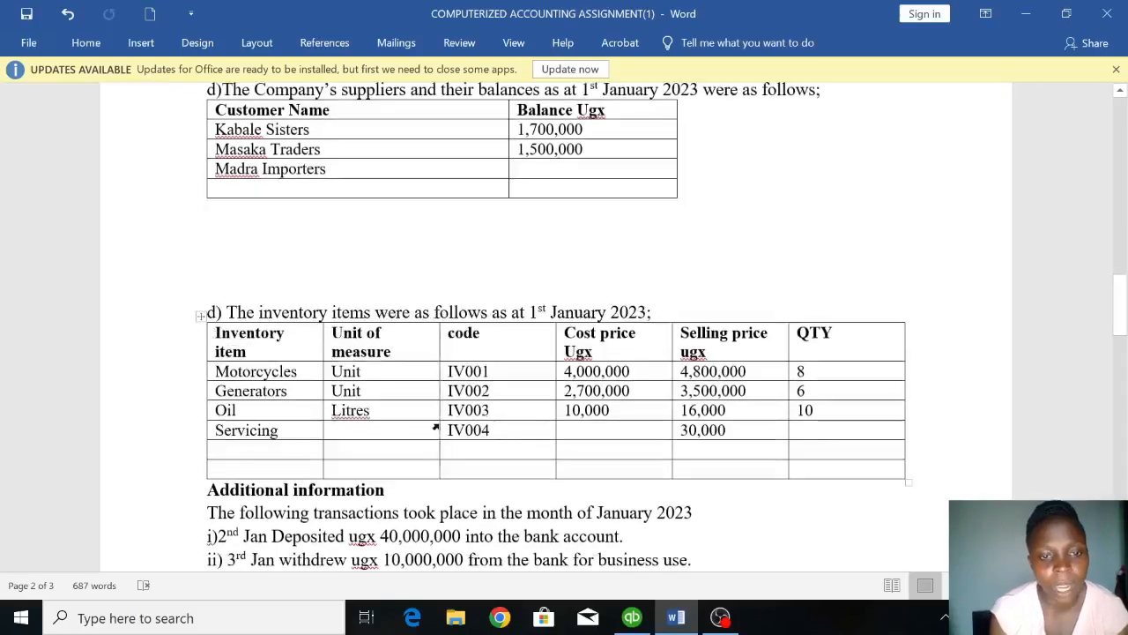
# Switch back to QuickBooks and return to the Home page.
pyautogui.write('``')
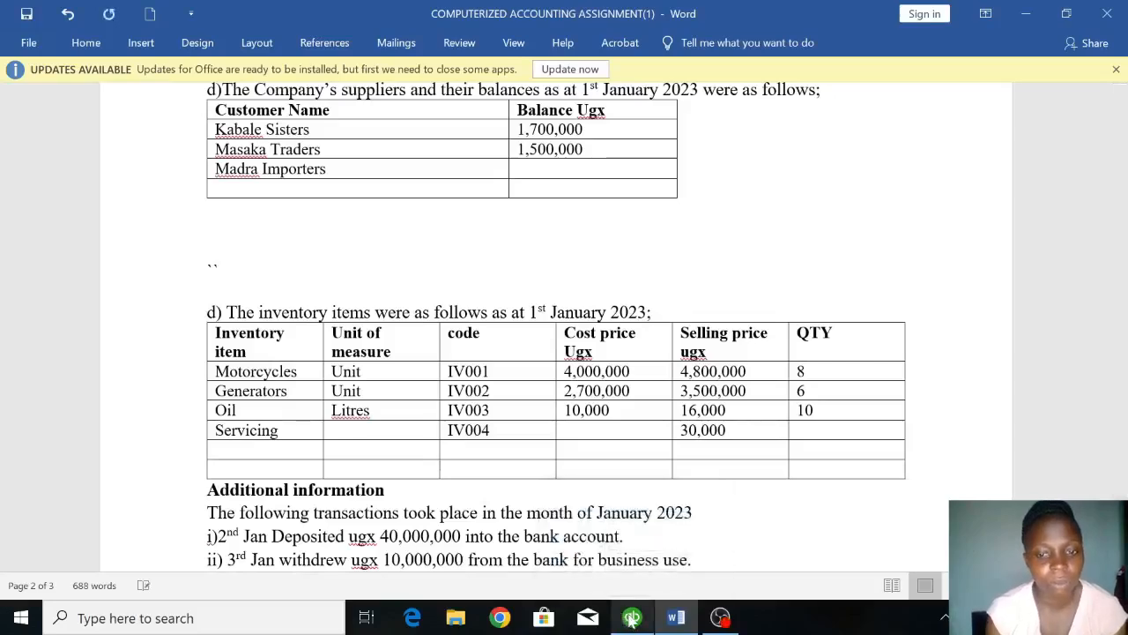
pyautogui.click(631, 619)
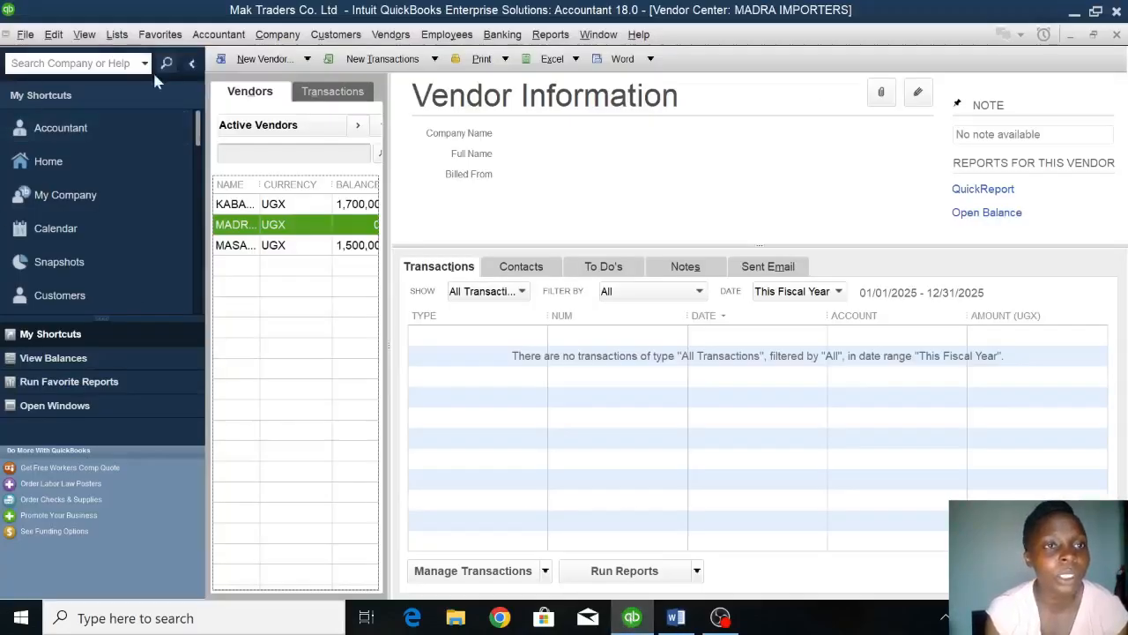
pyautogui.click(68, 162)
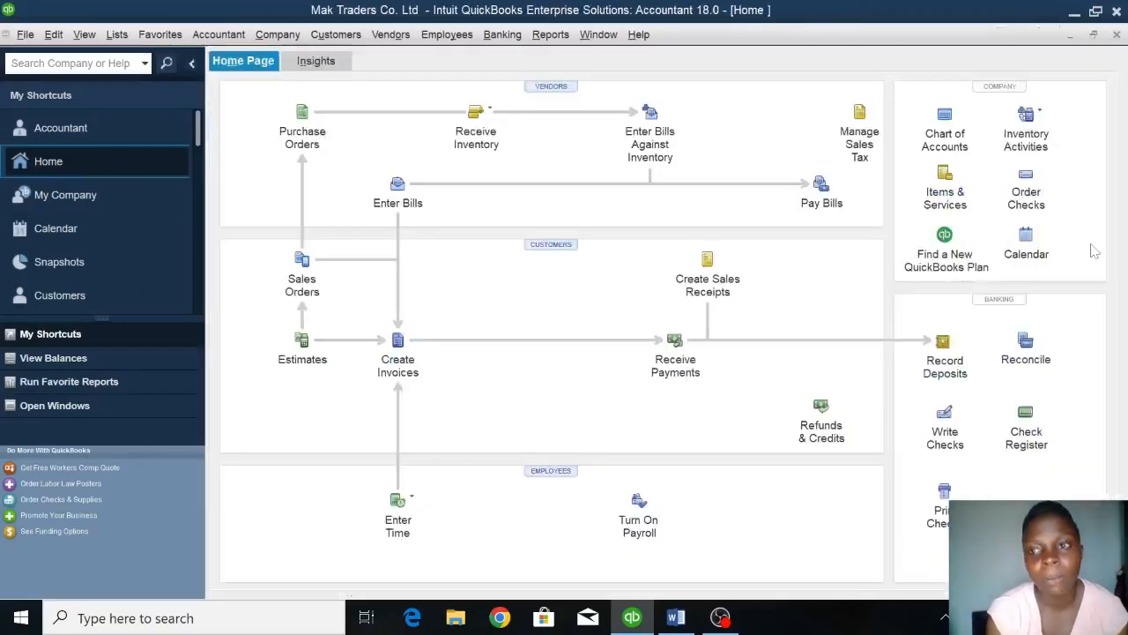
pyautogui.click(1027, 137)
pyautogui.click(1022, 136)
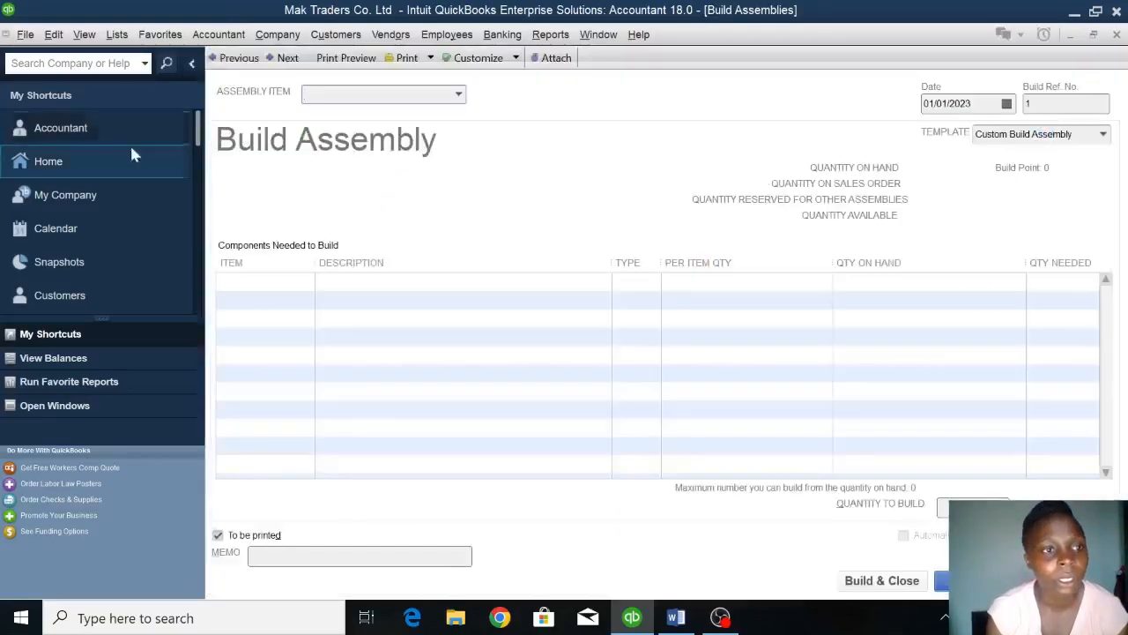
pyautogui.click(104, 163)
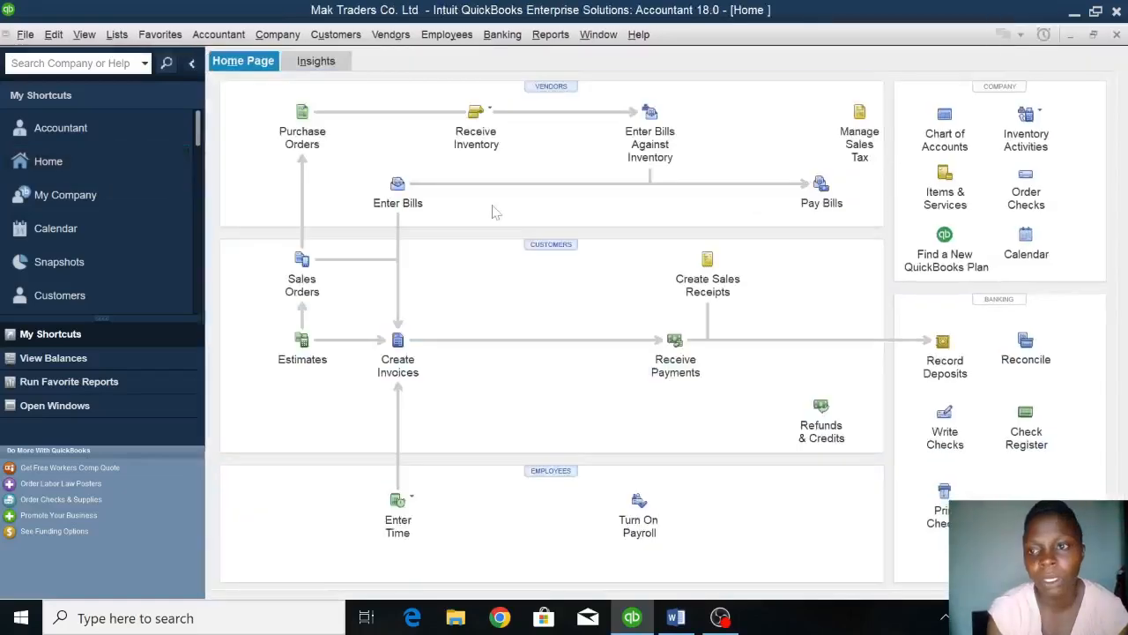
# Open the Inventory Center and start a new inventory item of type Inventory Part.
pyautogui.click(1038, 115)
pyautogui.click(930, 123)
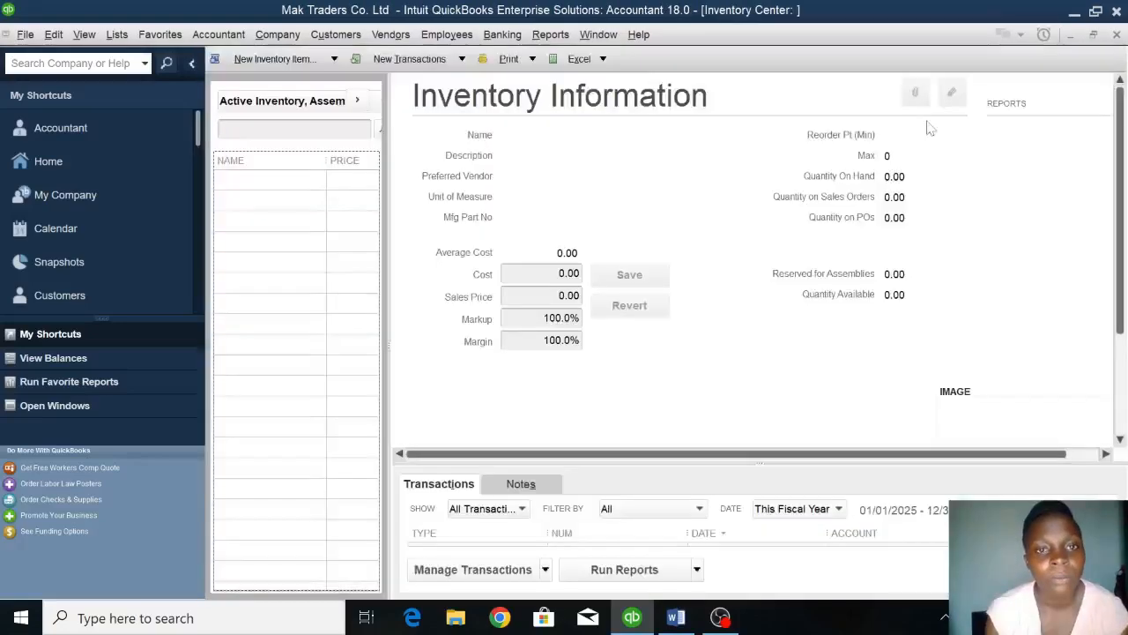
pyautogui.click(275, 59)
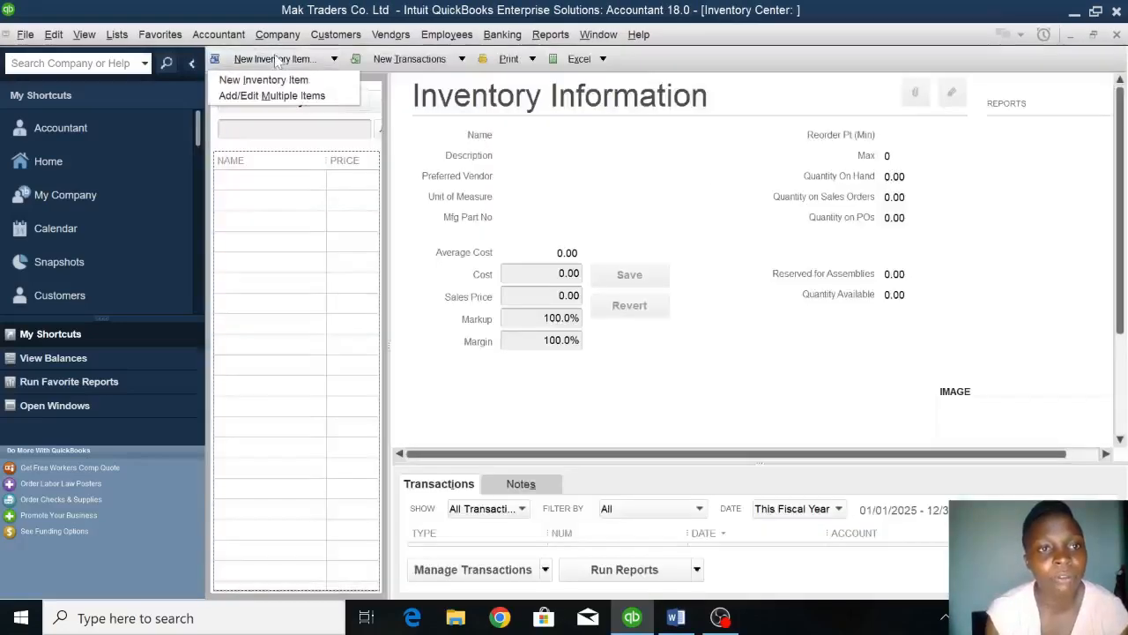
pyautogui.click(265, 80)
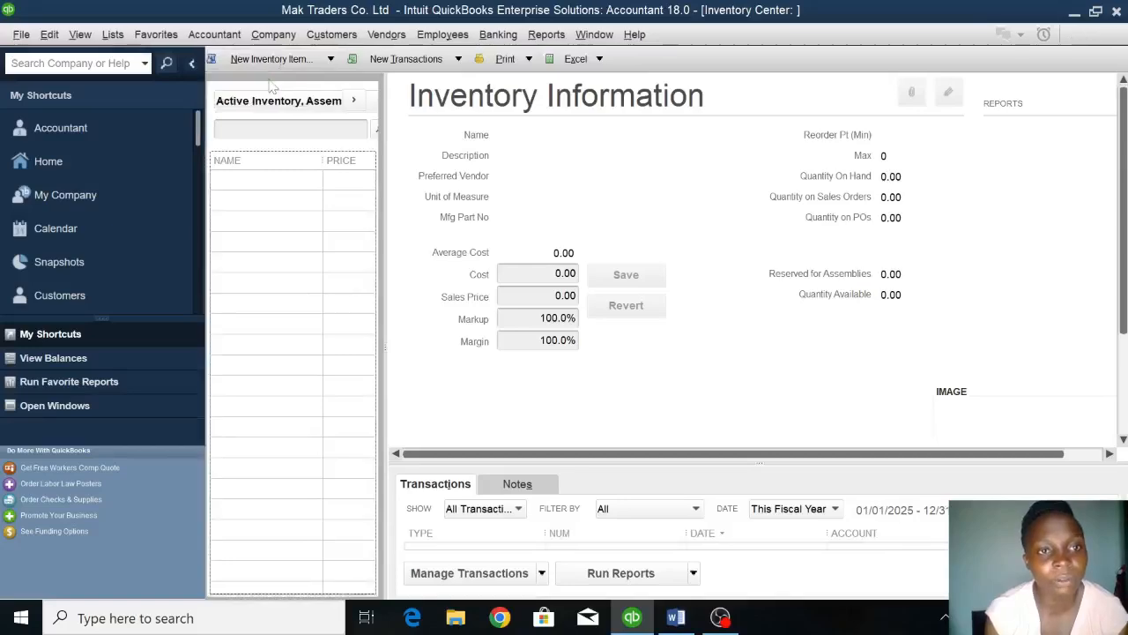
pyautogui.click(270, 84)
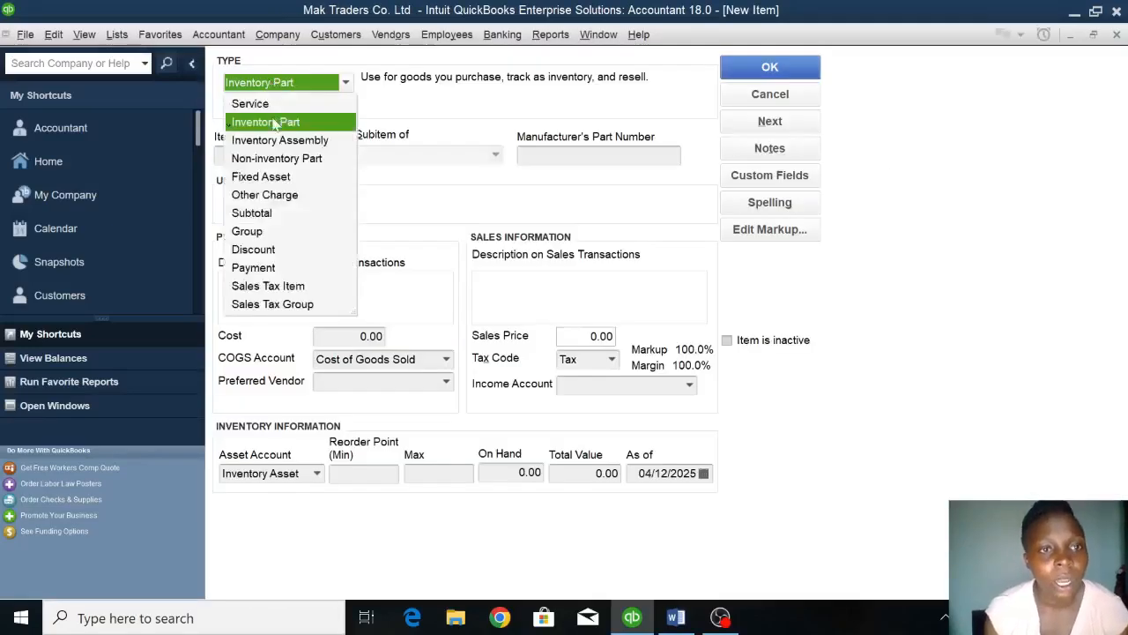
pyautogui.click(273, 123)
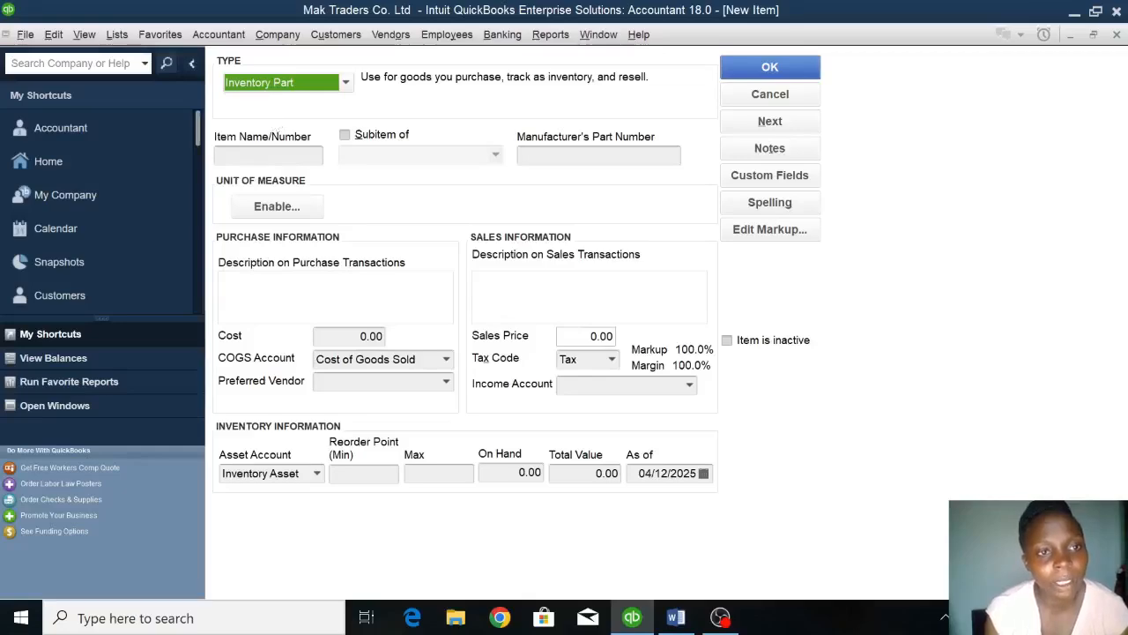
# Name the new inventory item Motorcycles.
pyautogui.click(269, 156)
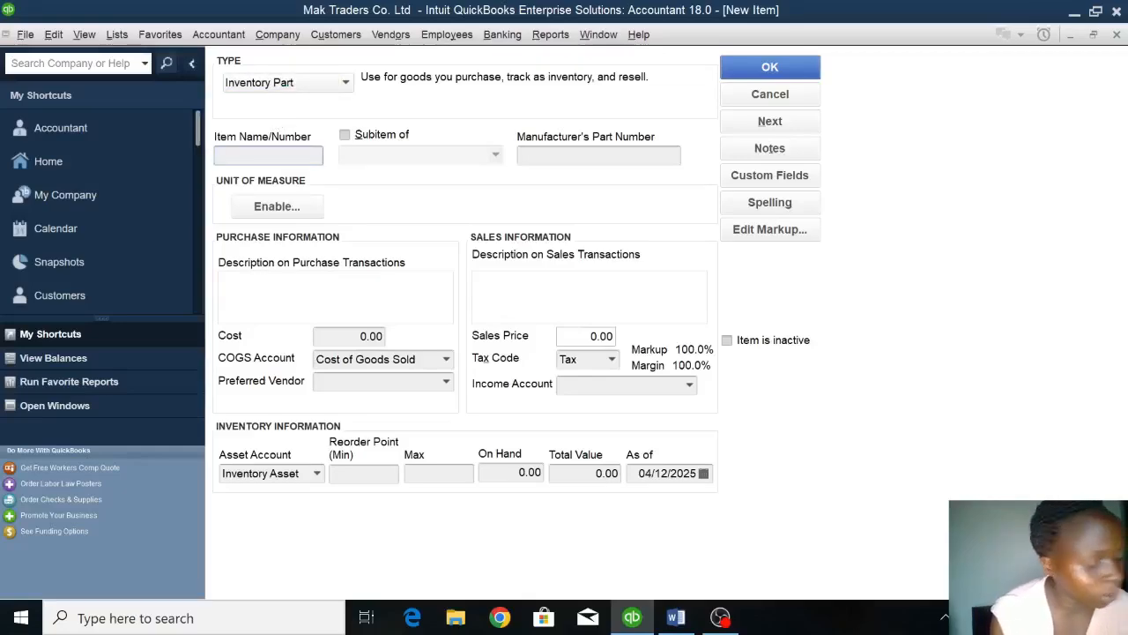
pyautogui.write('Motor')
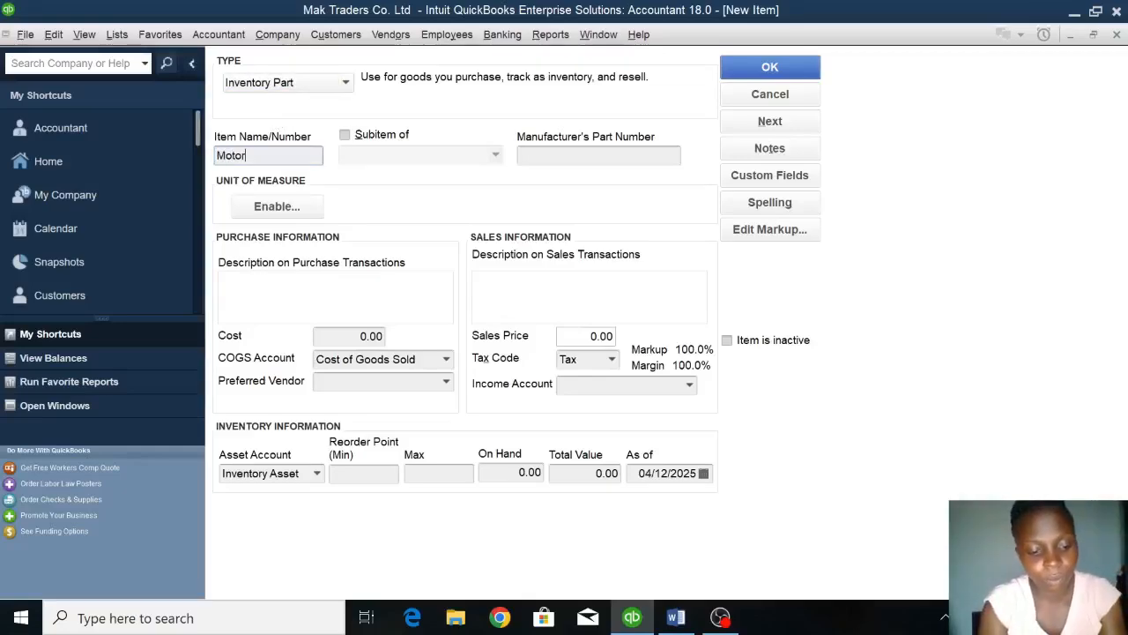
pyautogui.write('c')
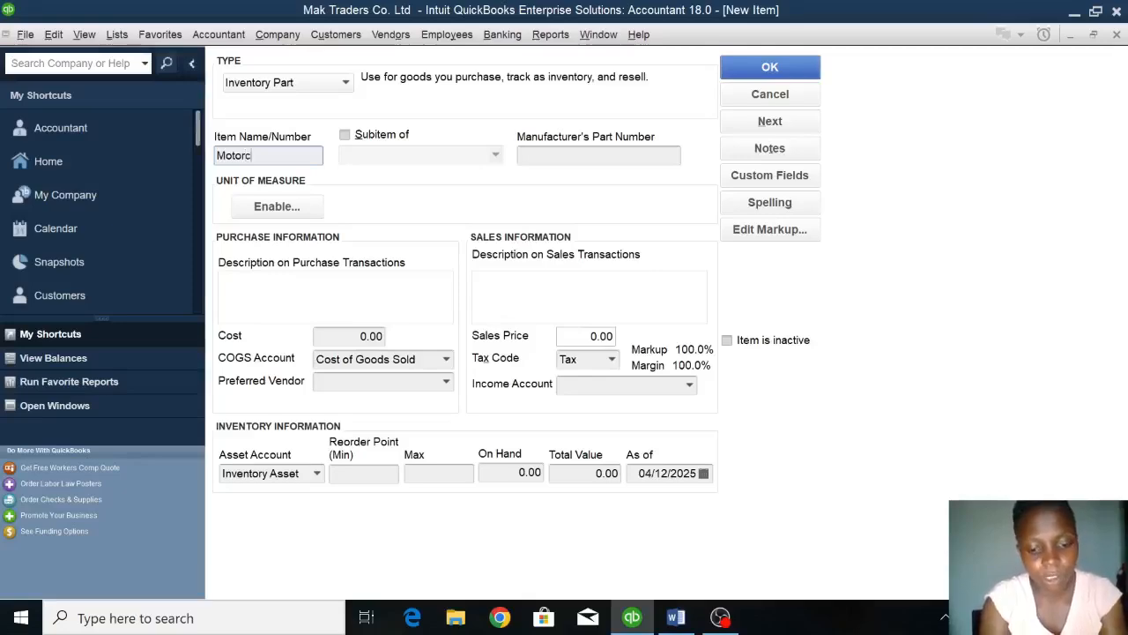
pyautogui.write('ycles')
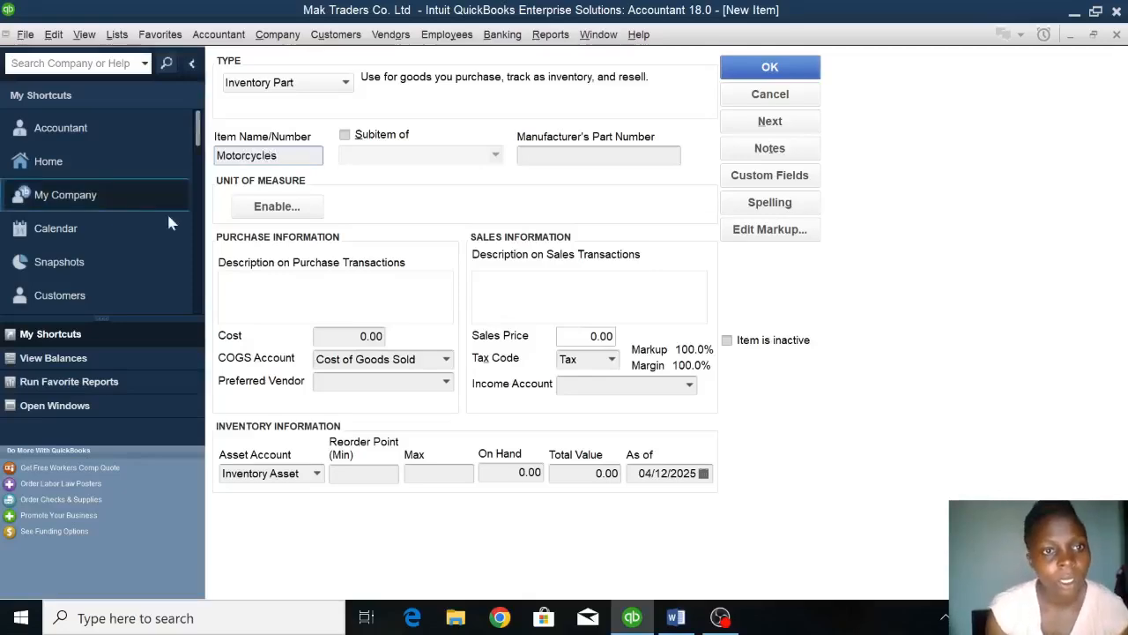
# Enable the unit of measure feature with Single U/M Per Item, the Count type and Other as the unit.
pyautogui.click(279, 208)
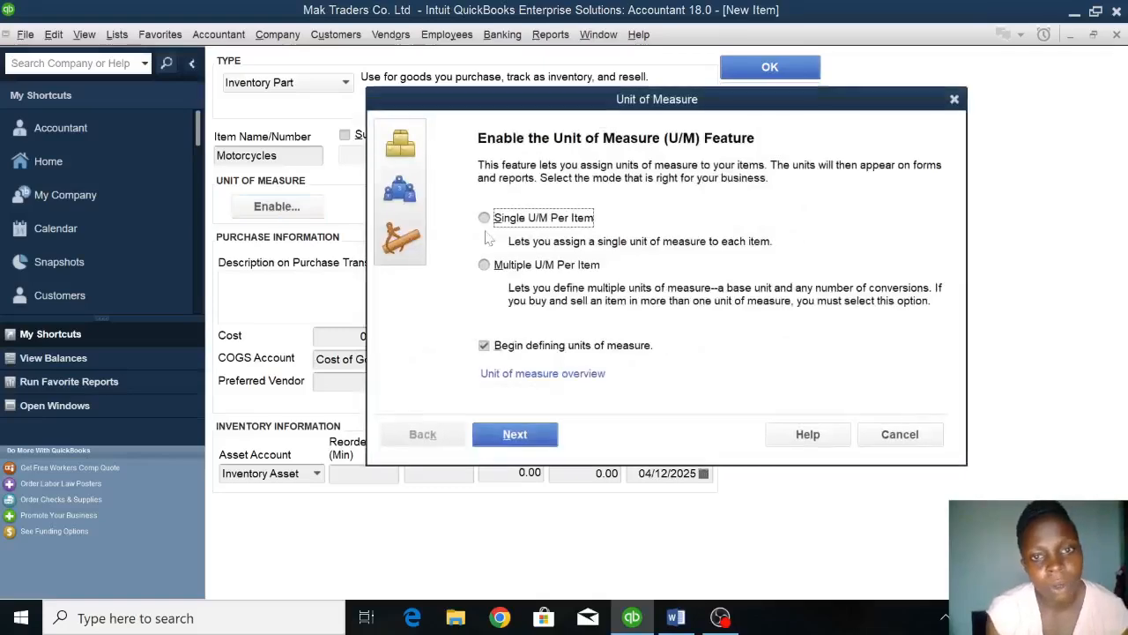
pyautogui.click(521, 221)
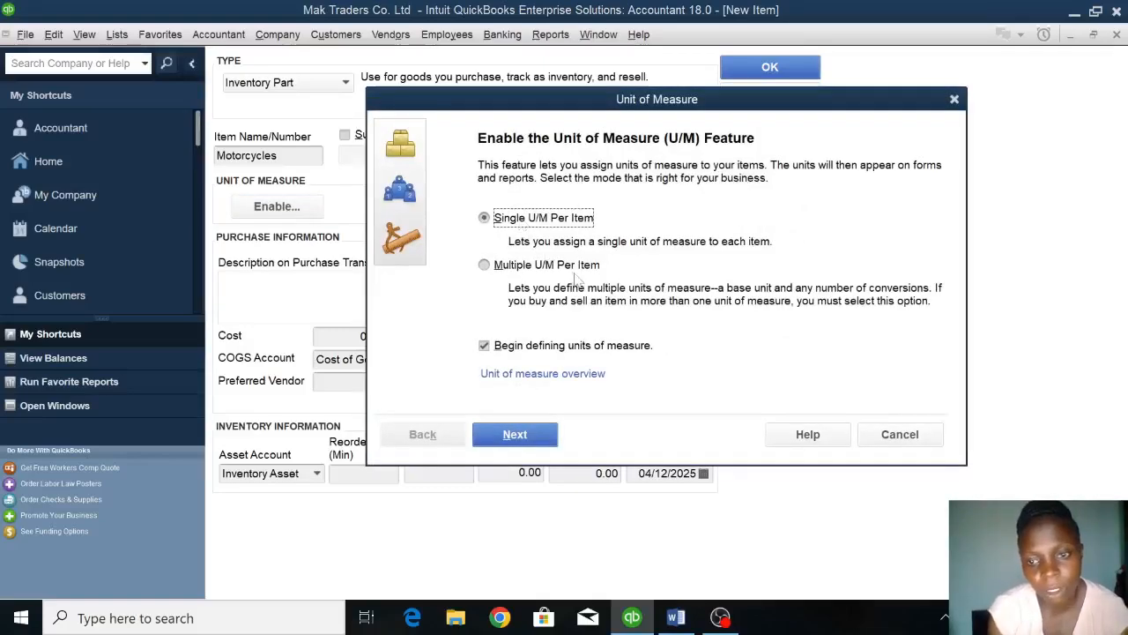
pyautogui.click(516, 446)
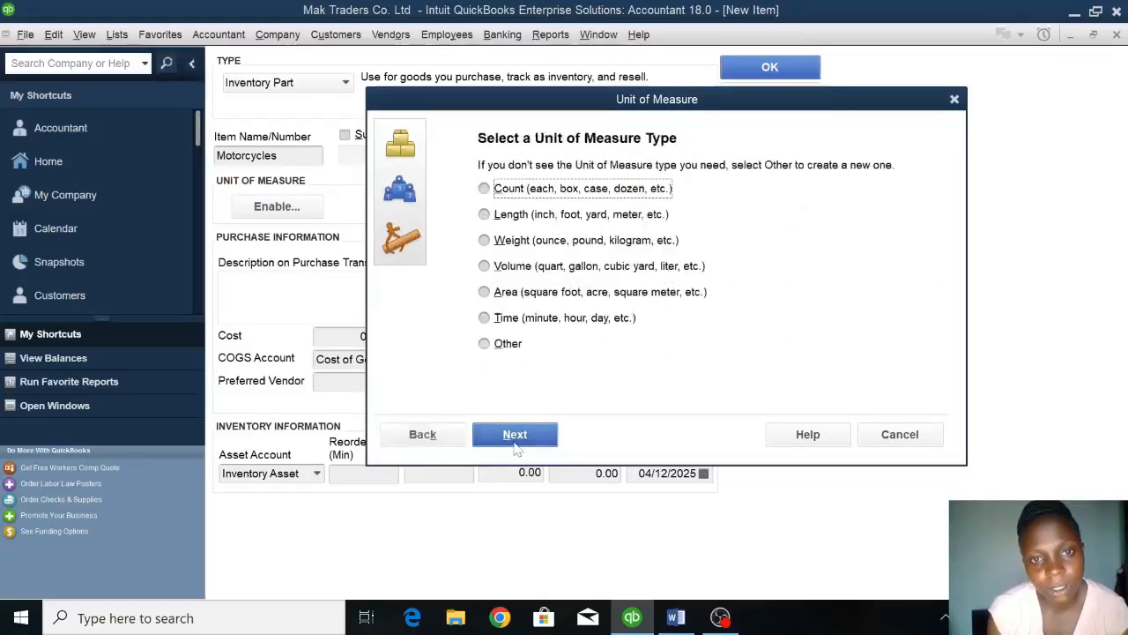
pyautogui.click(496, 194)
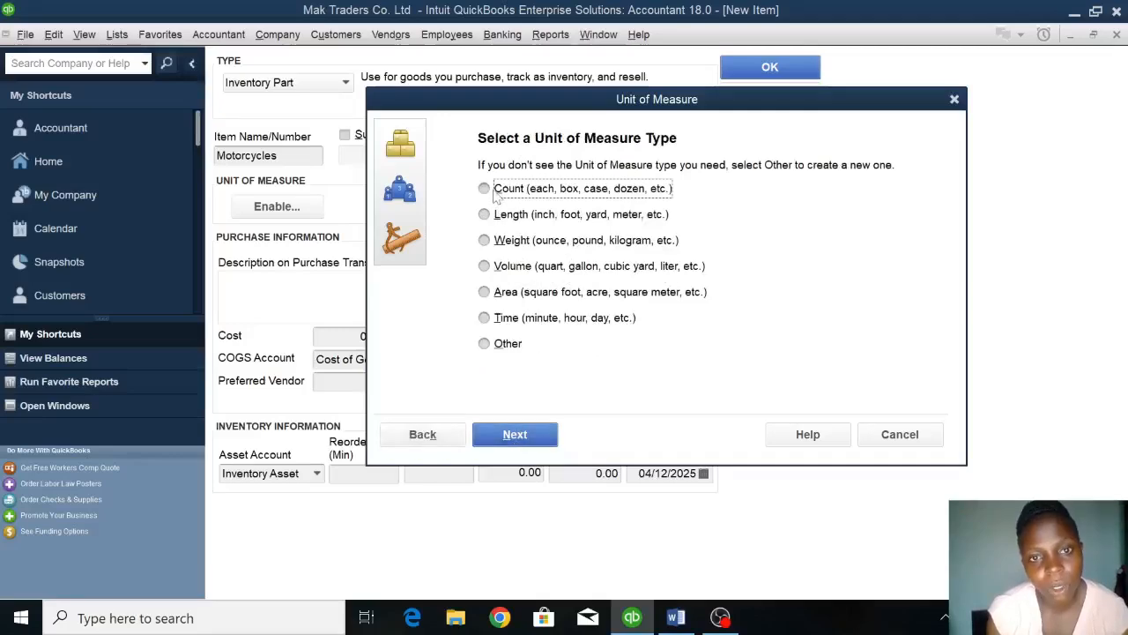
pyautogui.click(517, 434)
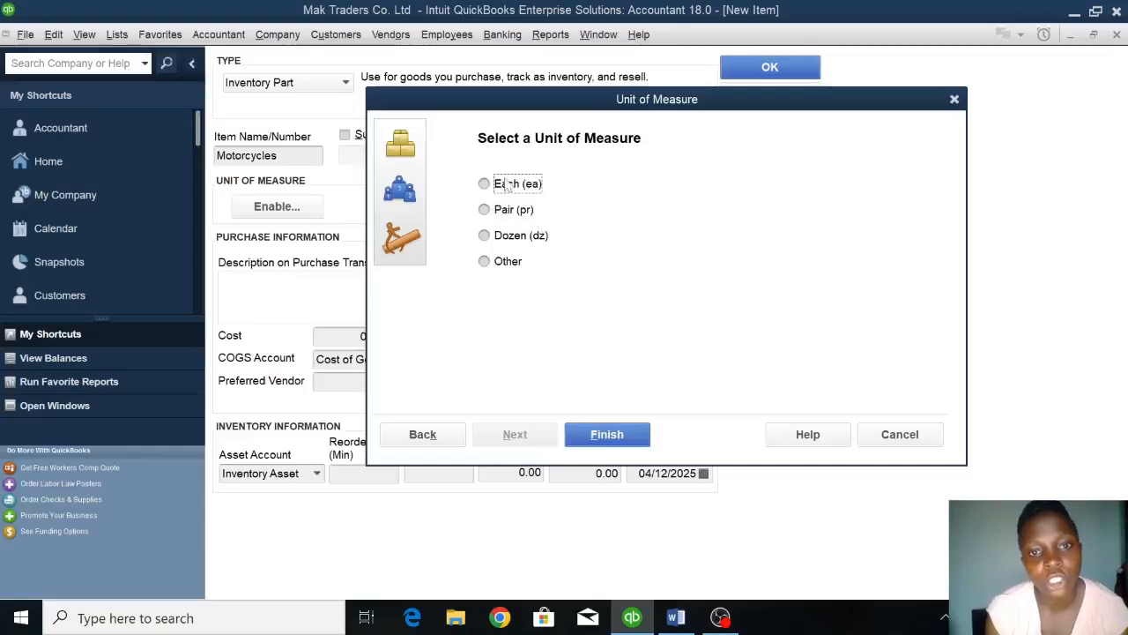
pyautogui.click(484, 263)
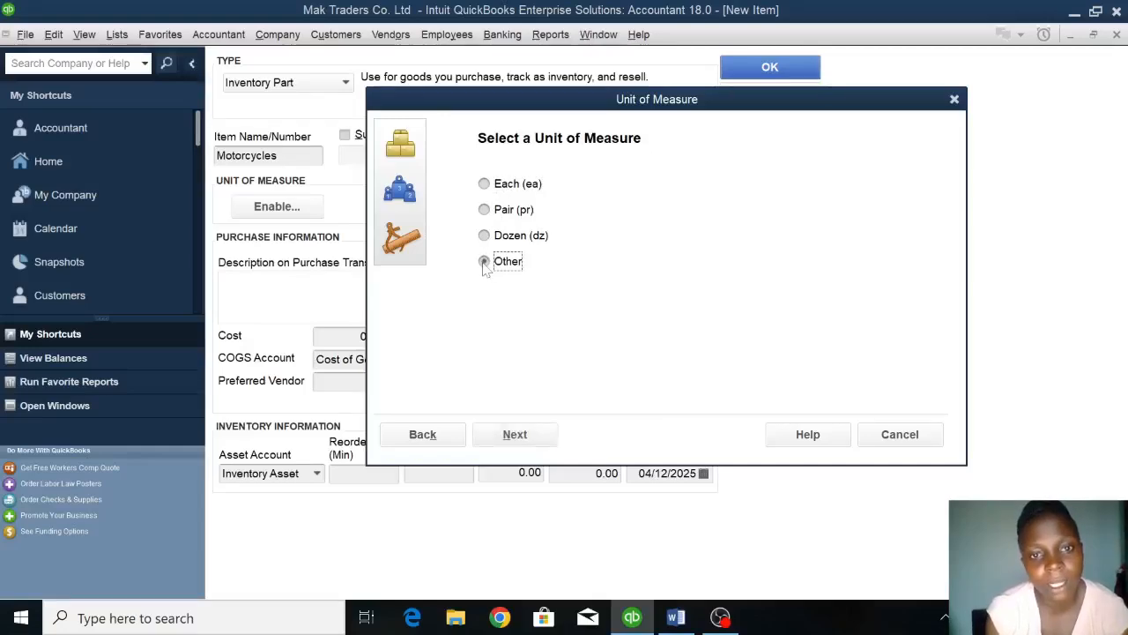
pyautogui.click(526, 432)
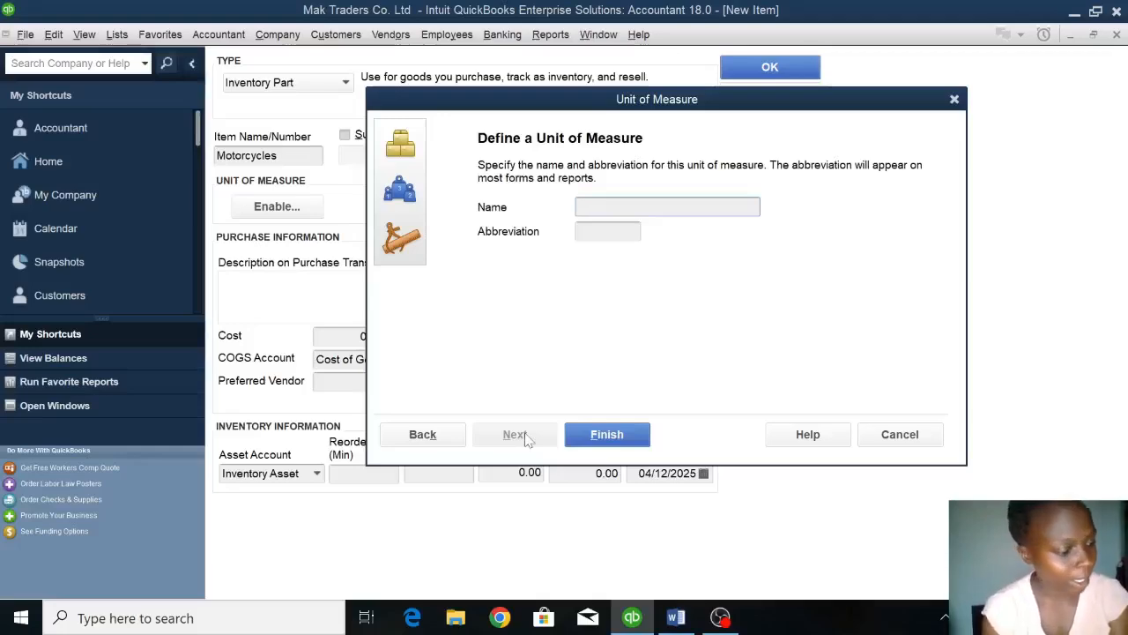
# Define the unit of measure with the name Unit and abbreviation U, and finish the setup.
pyautogui.write('u')
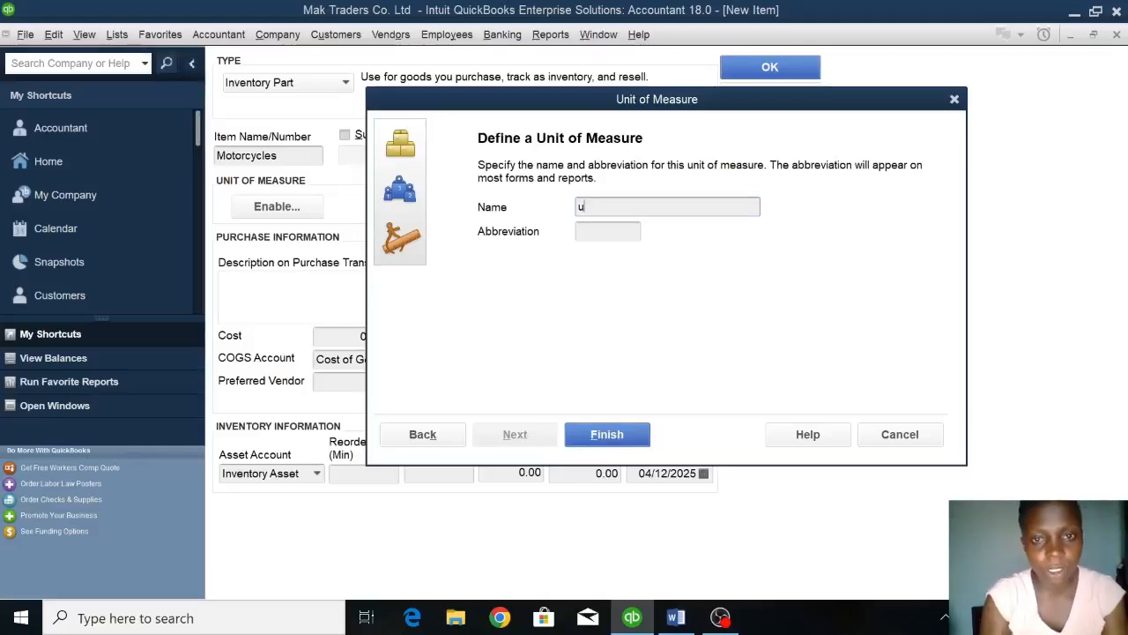
pyautogui.write('nit')
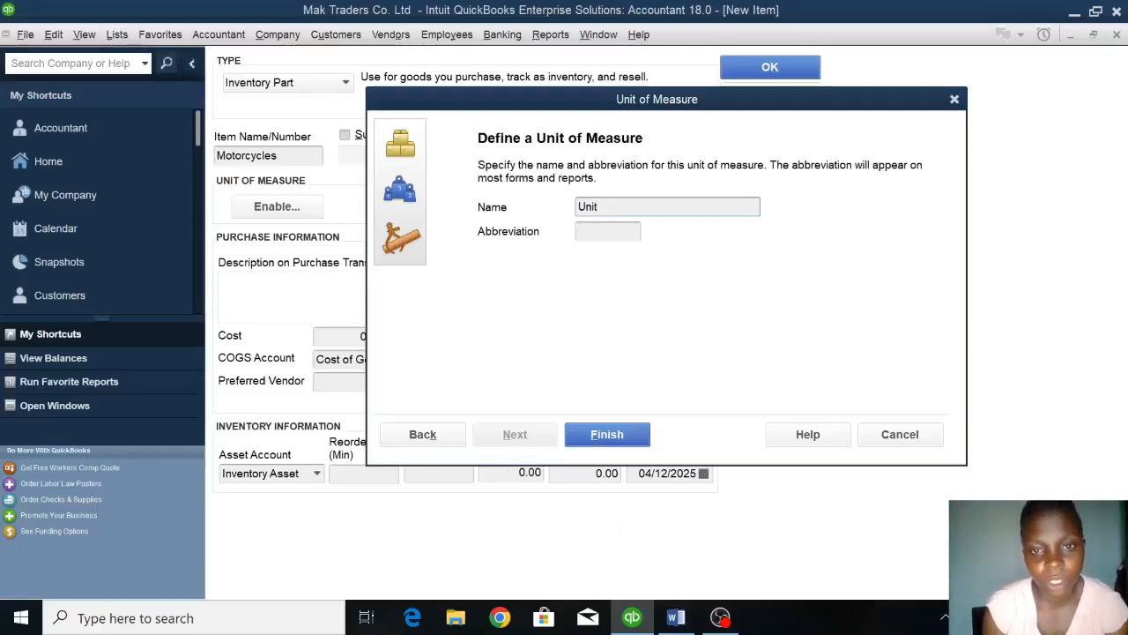
pyautogui.press('Tab')
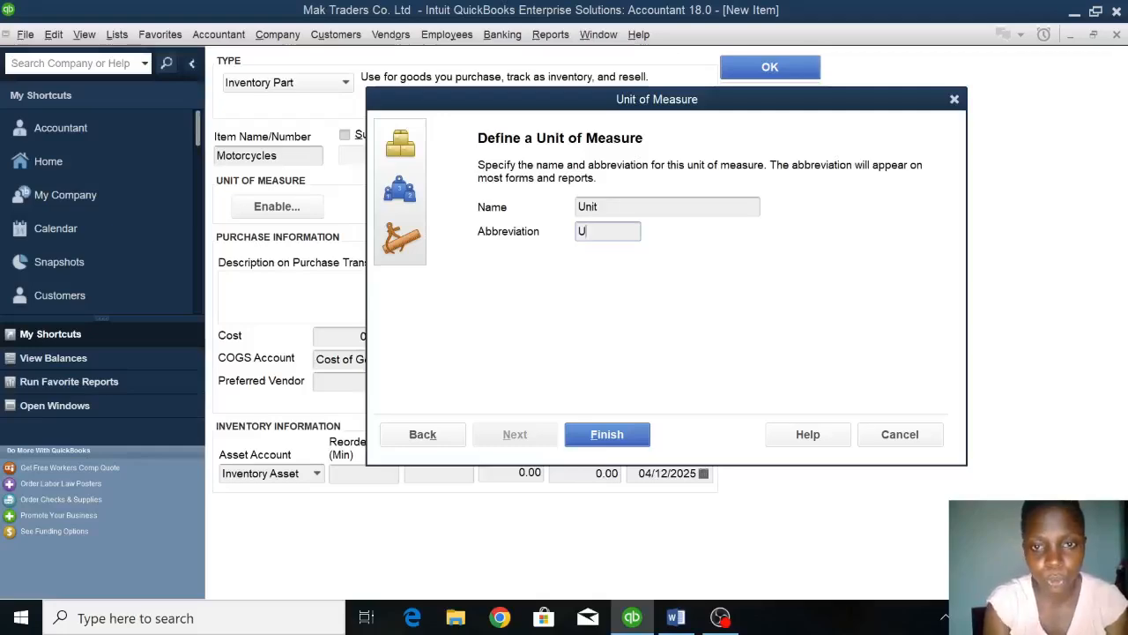
pyautogui.click(624, 432)
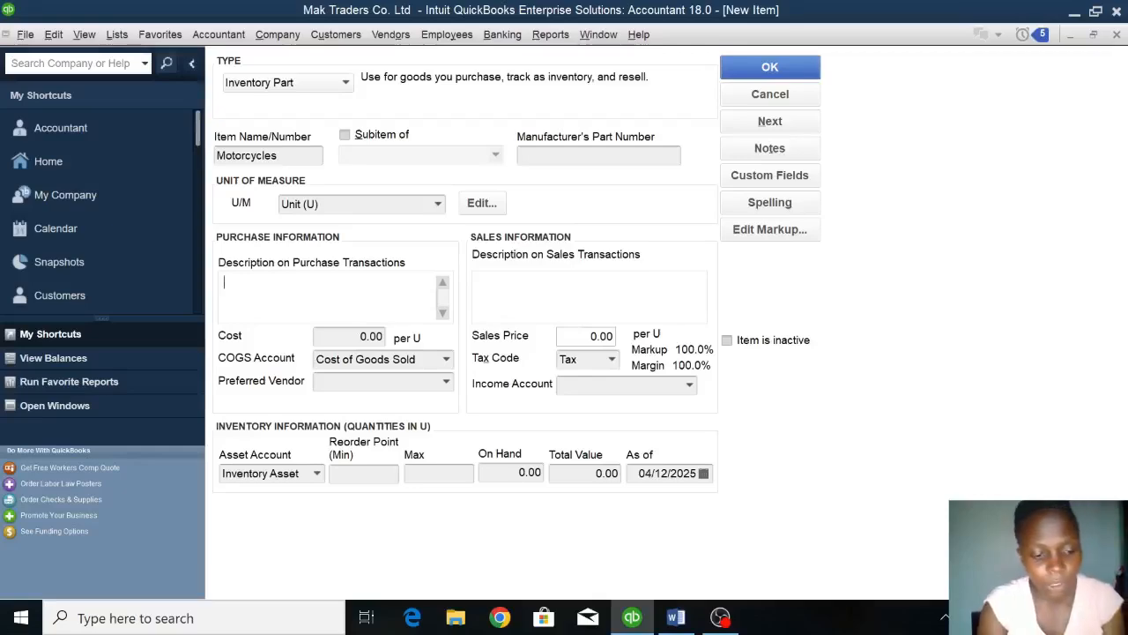
# Enter IV001 as the purchase description of the Motorcycles item.
pyautogui.write('IV')
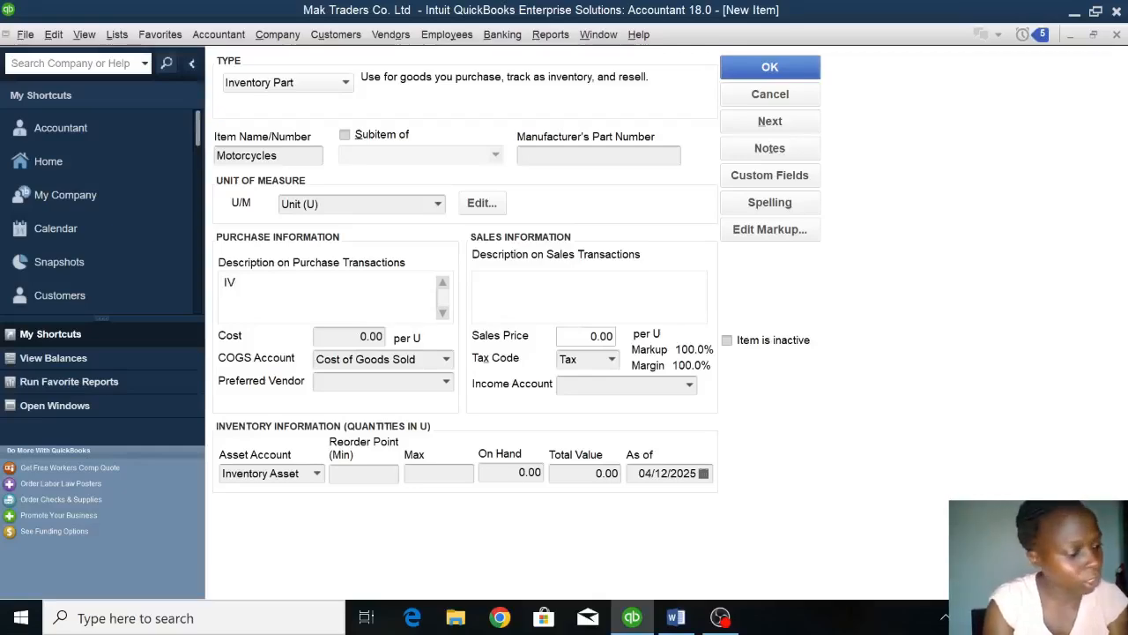
pyautogui.write('001')
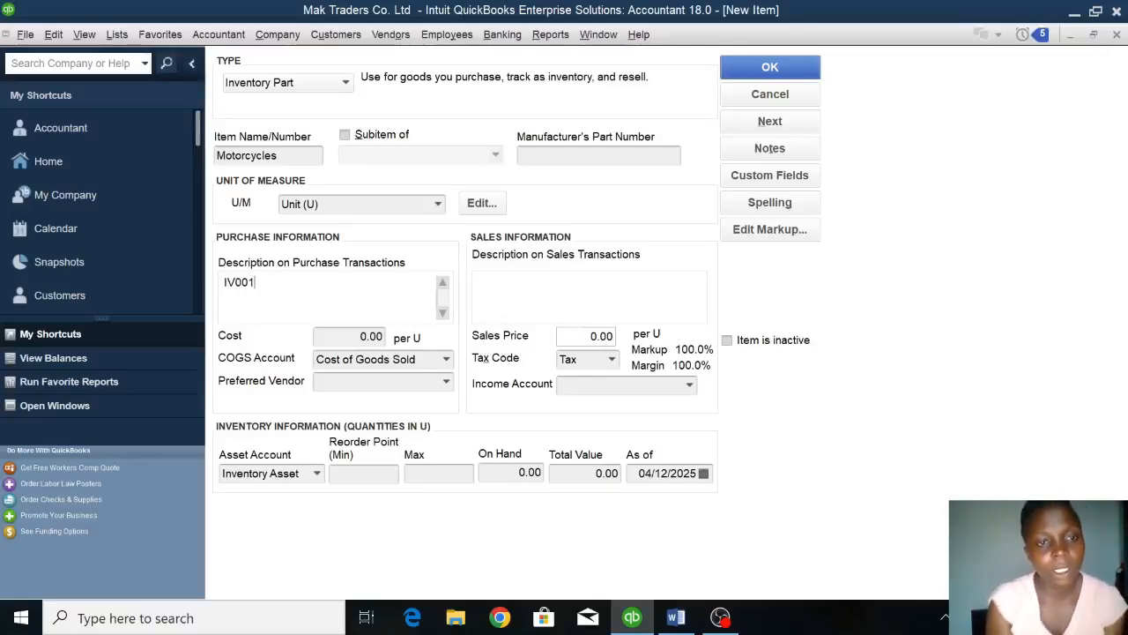
pyautogui.press('Tab')
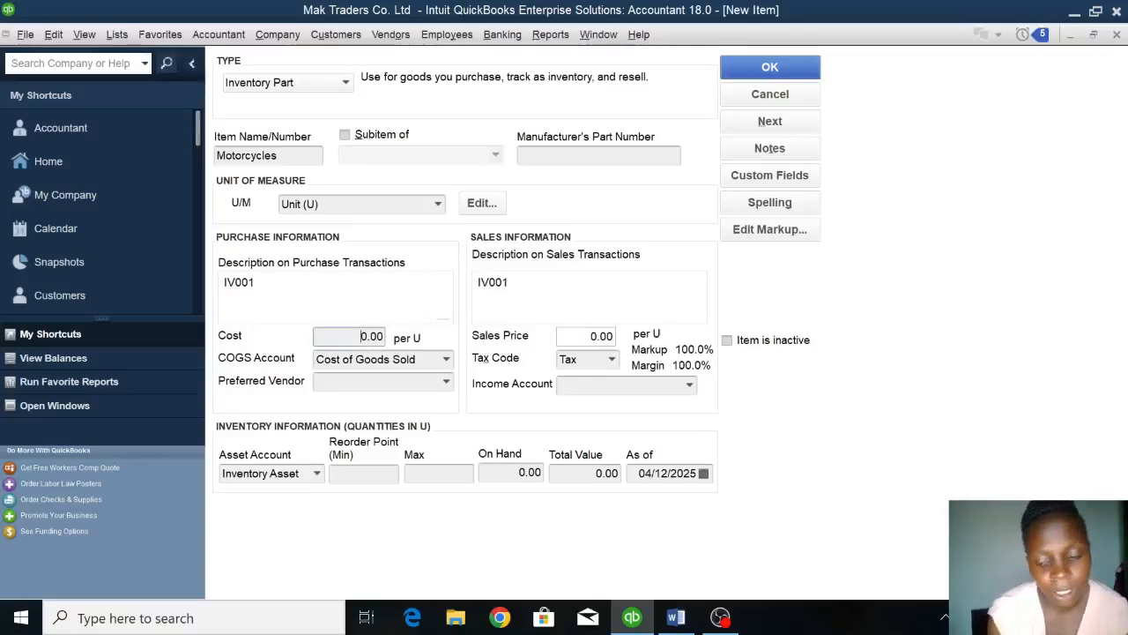
# Set the cost of the Motorcycles item to 4,000,000 per unit.
pyautogui.hotkey('shift', 'Right')
pyautogui.hotkey('shift', 'Right')
pyautogui.hotkey('shift', 'Right')
pyautogui.hotkey('shift', 'Right')
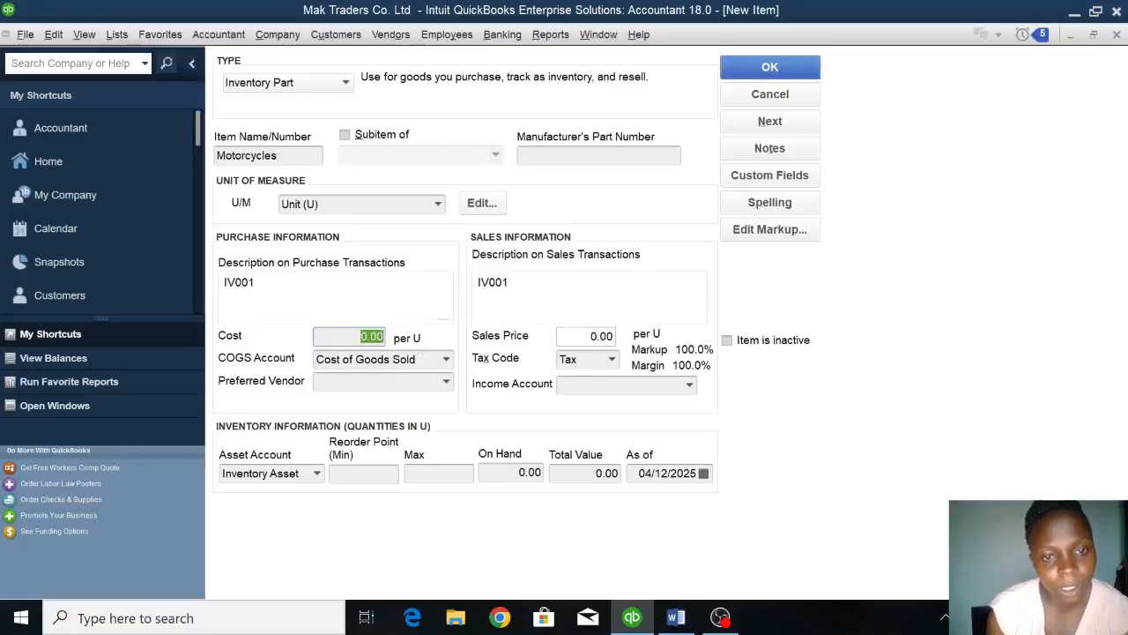
pyautogui.press('BackSpace')
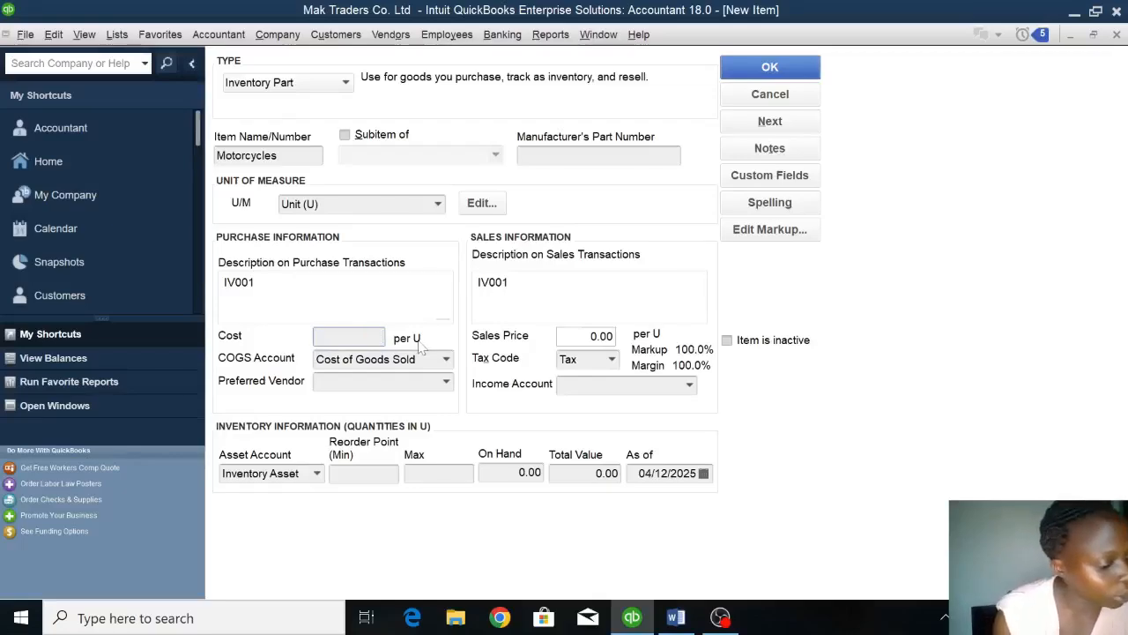
pyautogui.write('4000000')
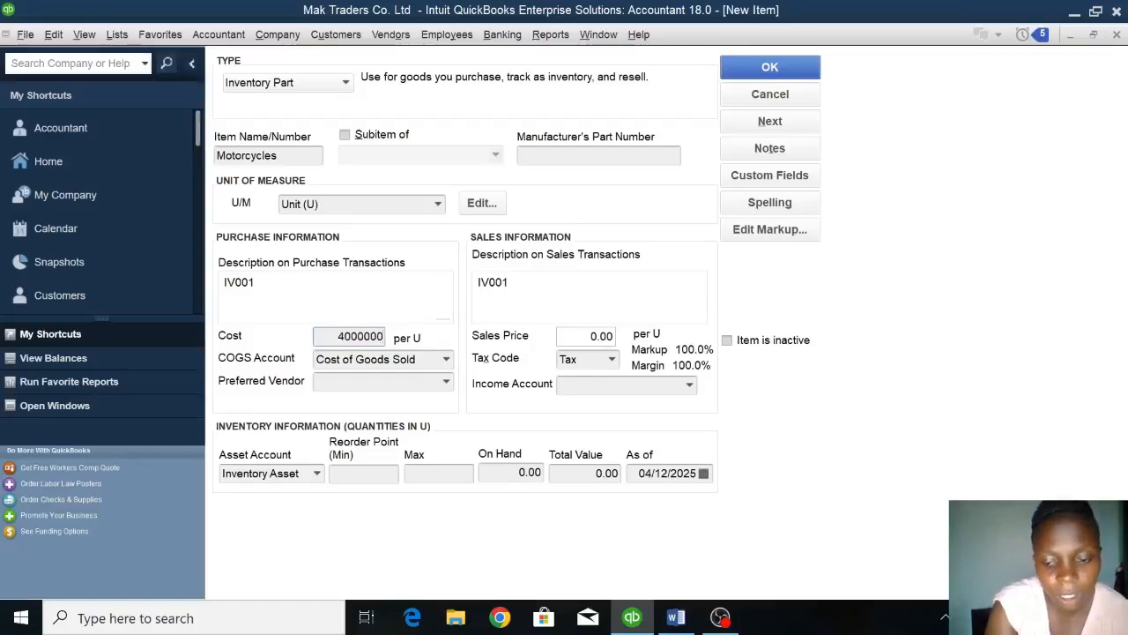
pyautogui.write('0')
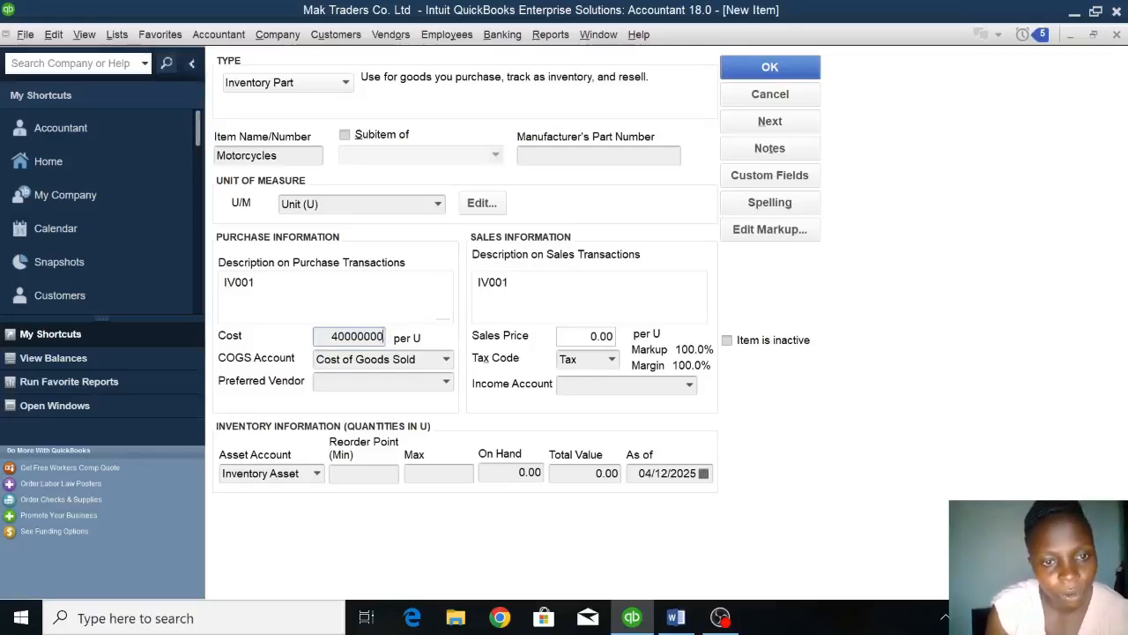
pyautogui.press('BackSpace')
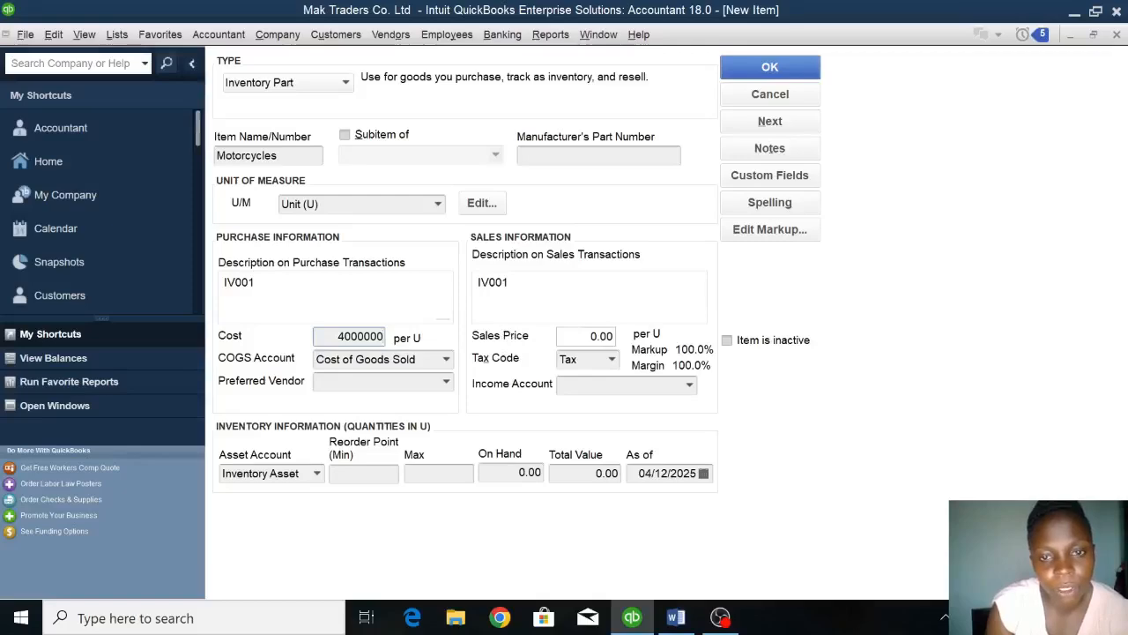
# Set the sales price of the Motorcycles item to 4,800,000 per unit.
pyautogui.press('Tab')
pyautogui.press('BackSpace')
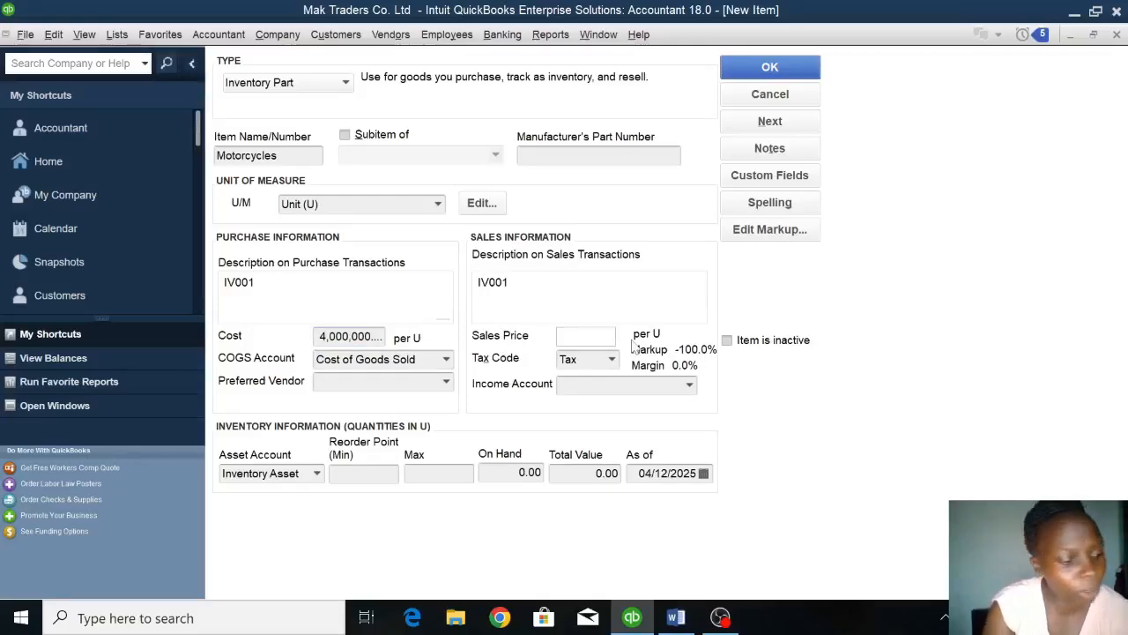
pyautogui.write('4')
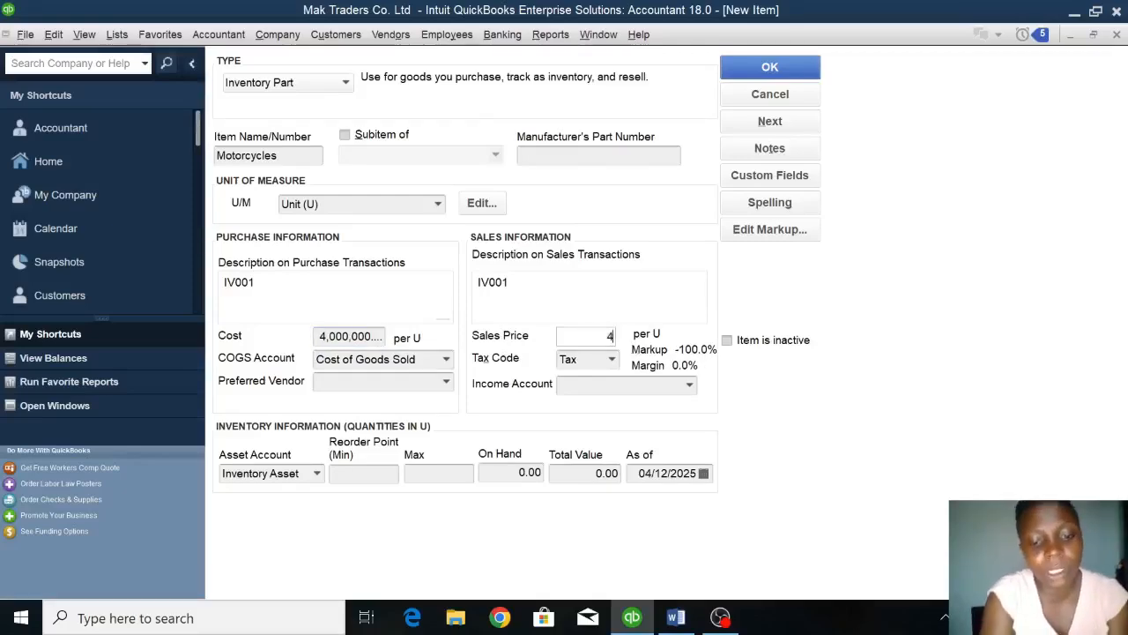
pyautogui.write('800000')
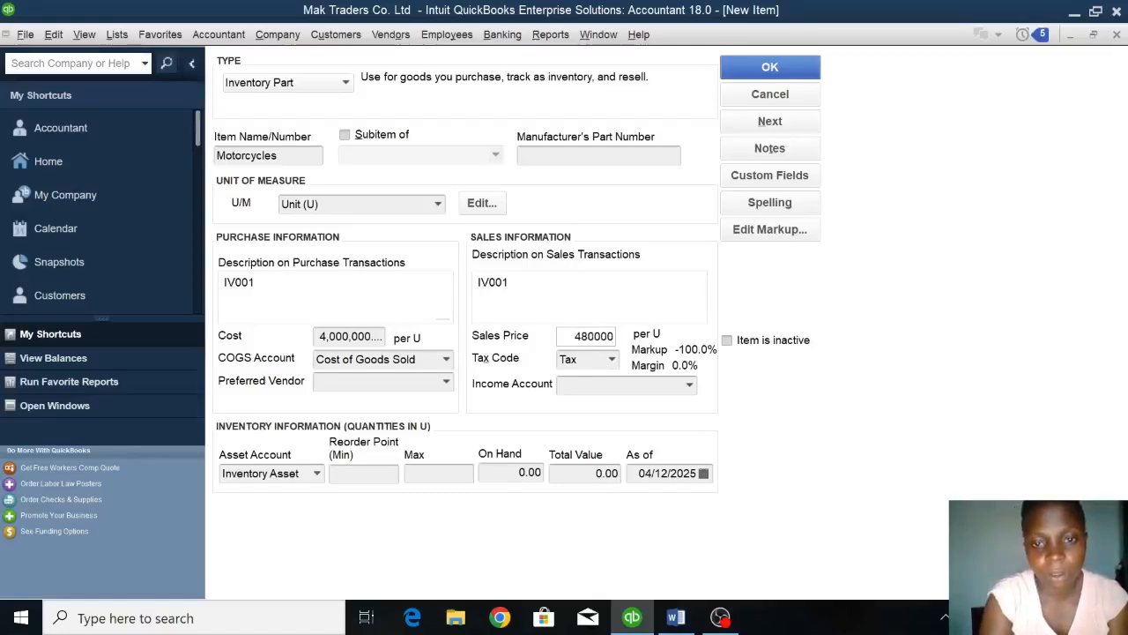
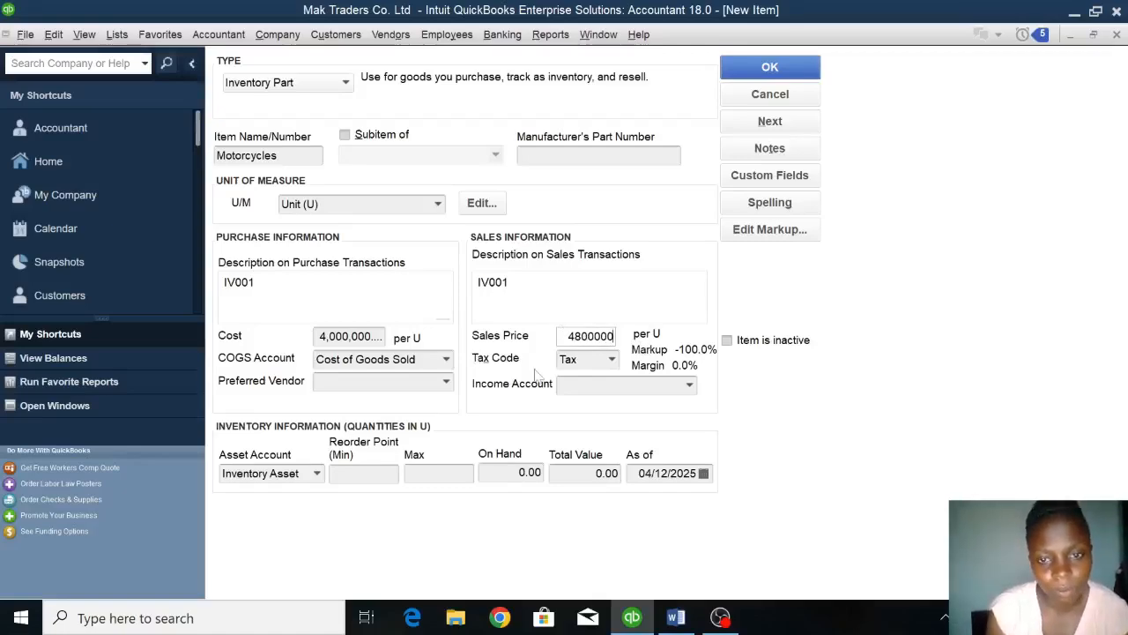
# Assign the Sales income account to the Motorcycles item and set its quantity on hand to 8.
pyautogui.click(689, 386)
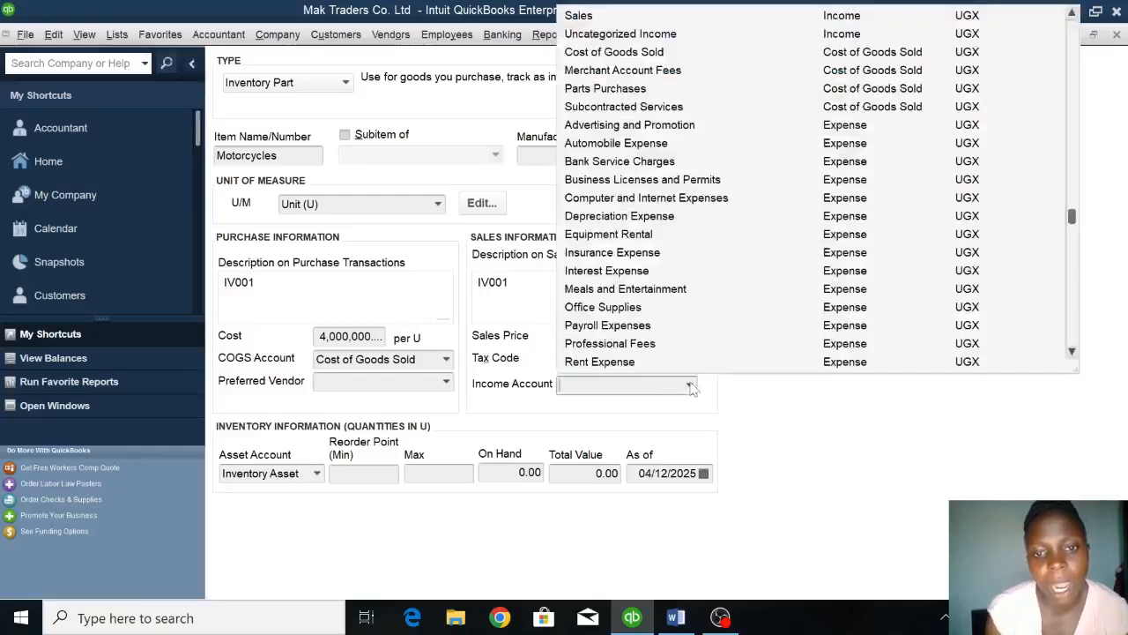
pyautogui.click(602, 16)
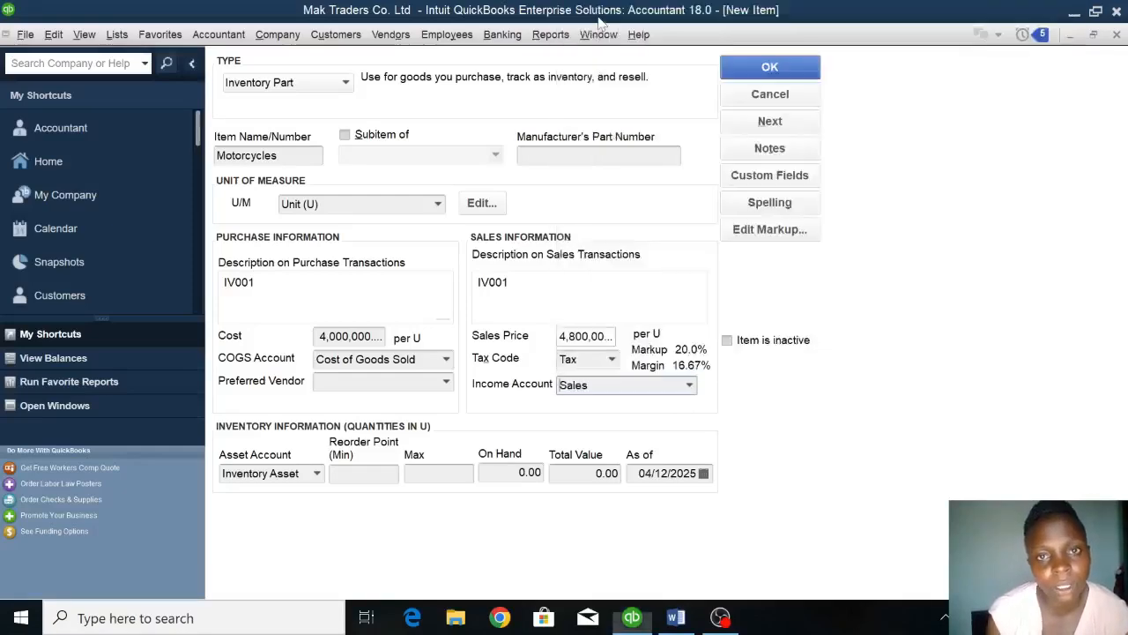
pyautogui.click(519, 472)
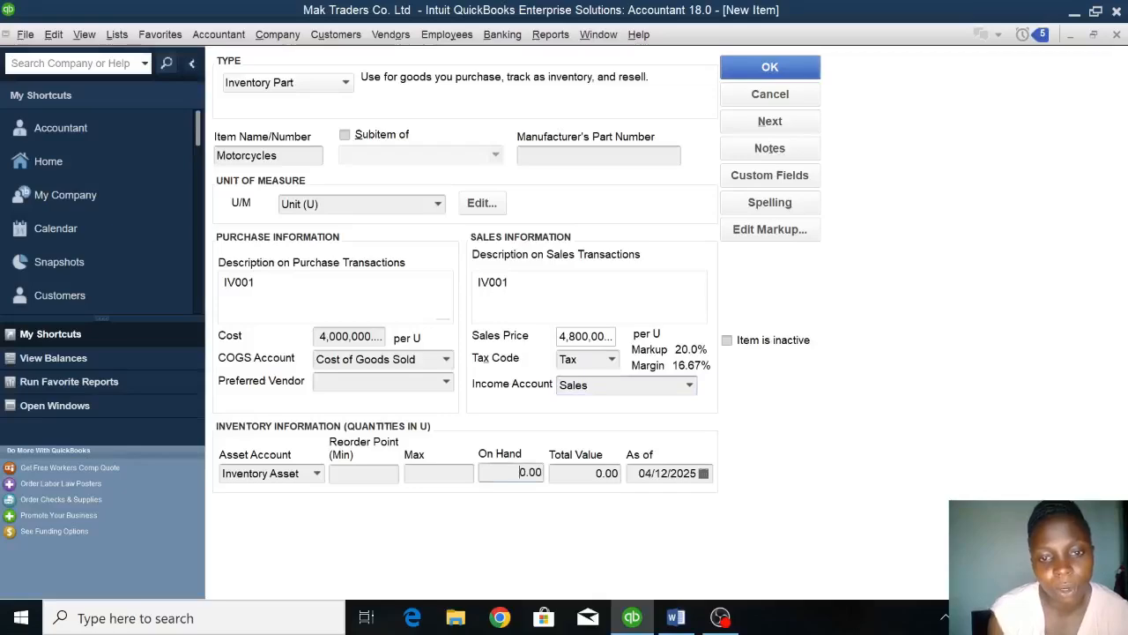
pyautogui.doubleClick(530, 472)
pyautogui.press('BackSpace')
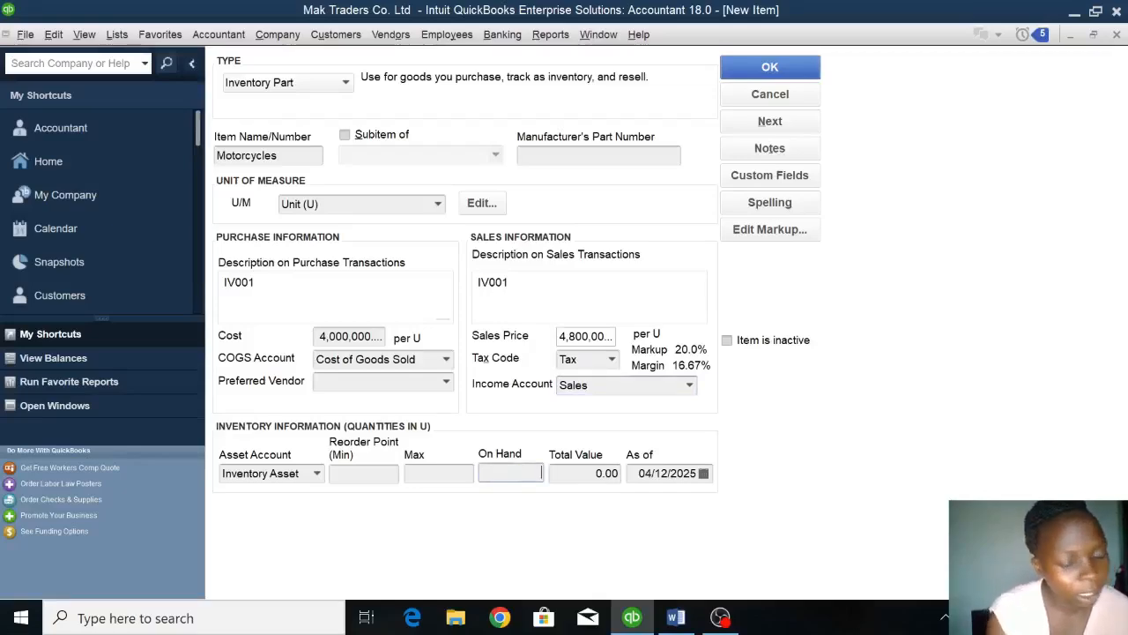
pyautogui.write('8')
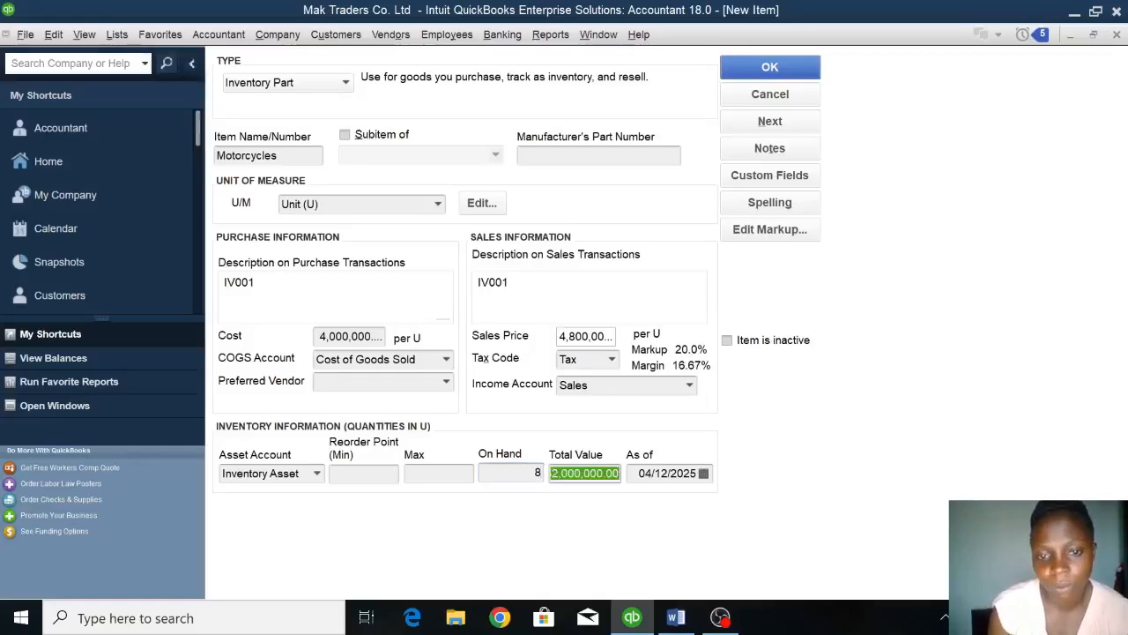
pyautogui.press('Tab')
pyautogui.press('Tab')
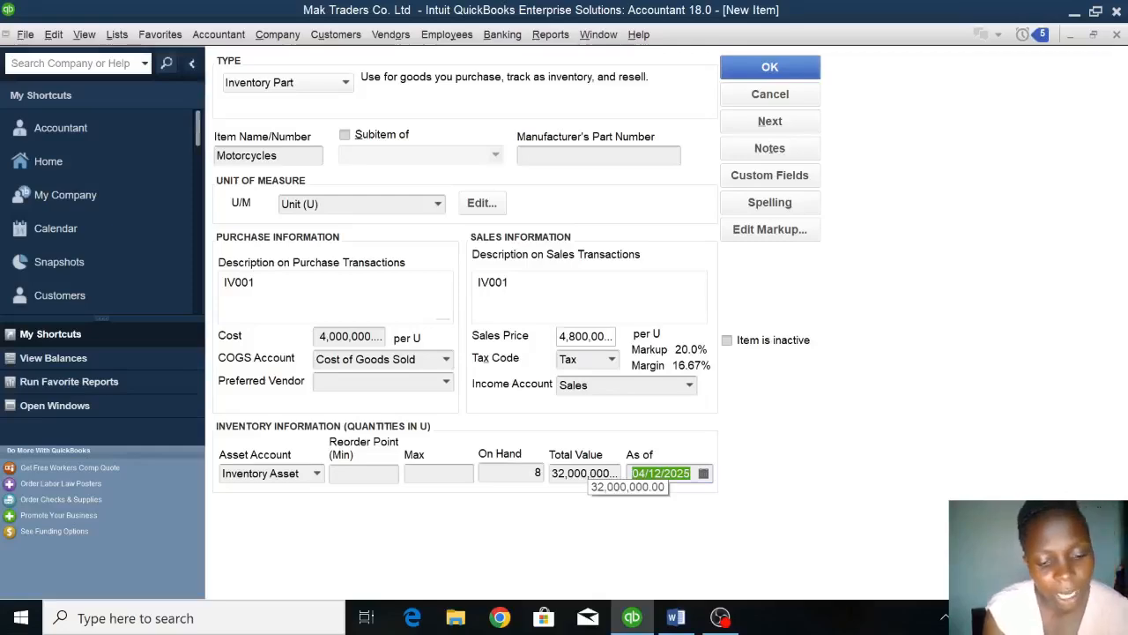
# Set the as-of date of the Motorcycles stock to 01/01/2023 and save the item.
pyautogui.write('01/01/2023')
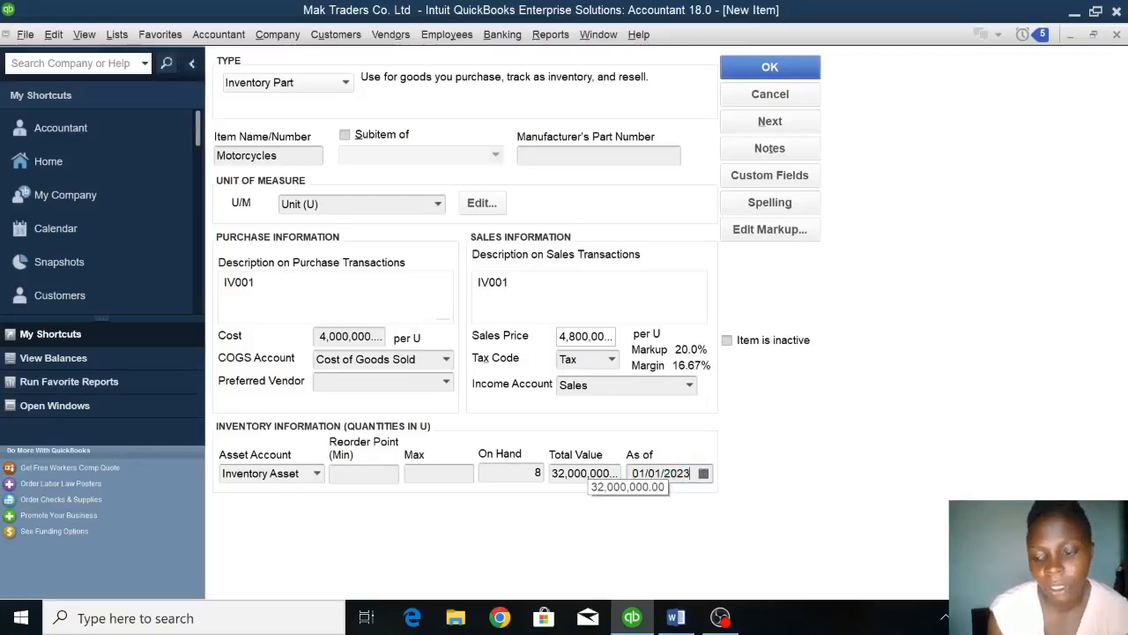
pyautogui.click(798, 67)
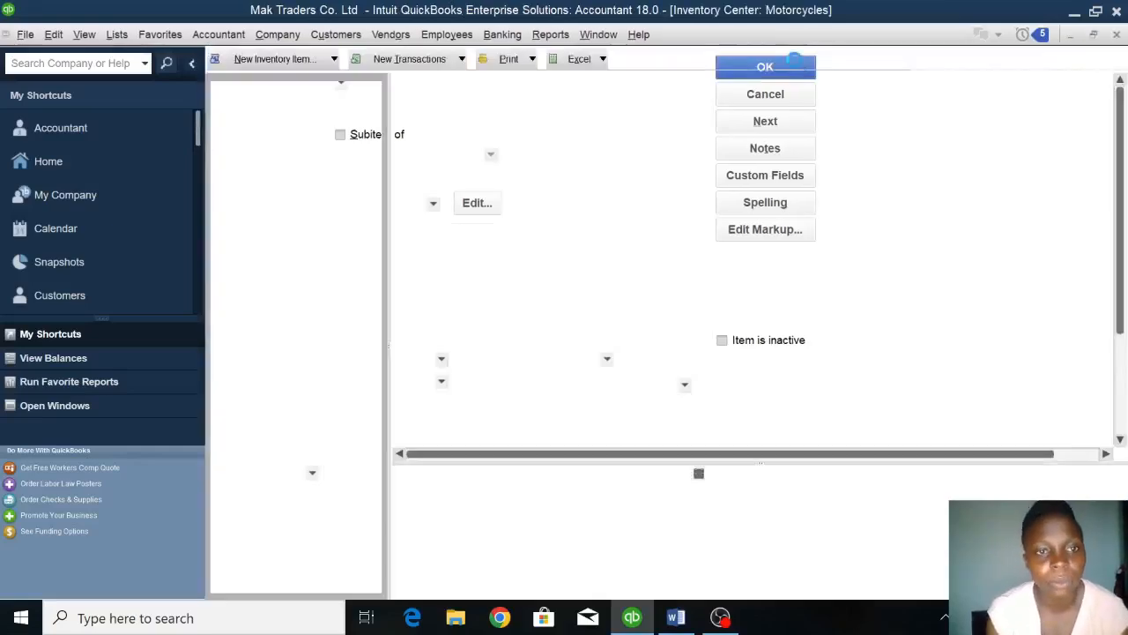
# Create a new inventory item of type Inventory Part and name it GENERATORS.
pyautogui.click(274, 58)
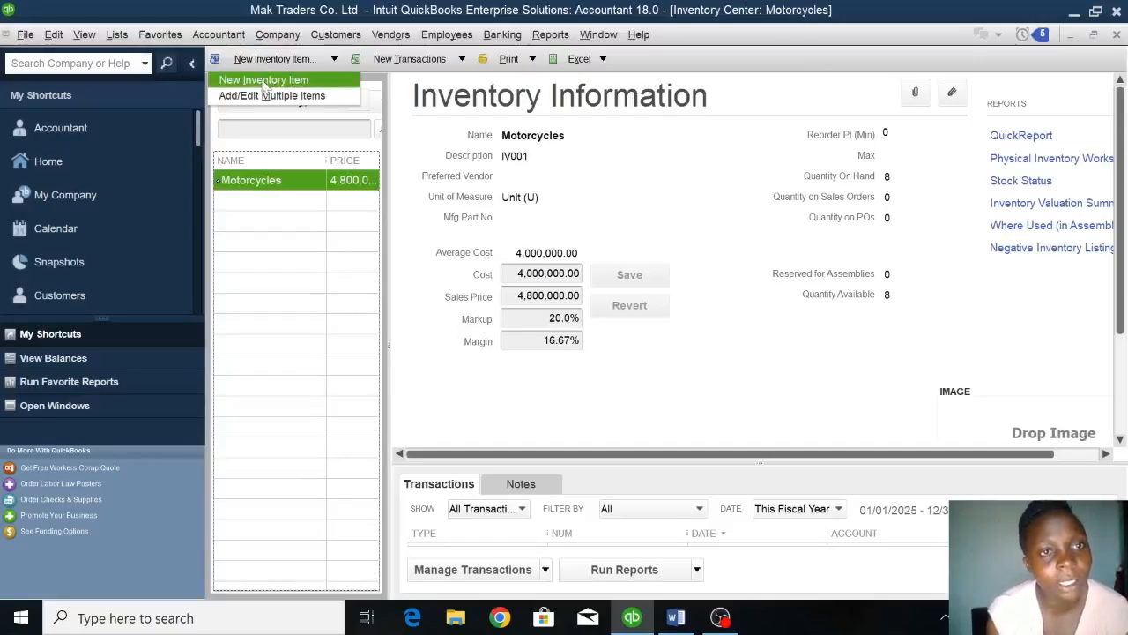
pyautogui.click(264, 81)
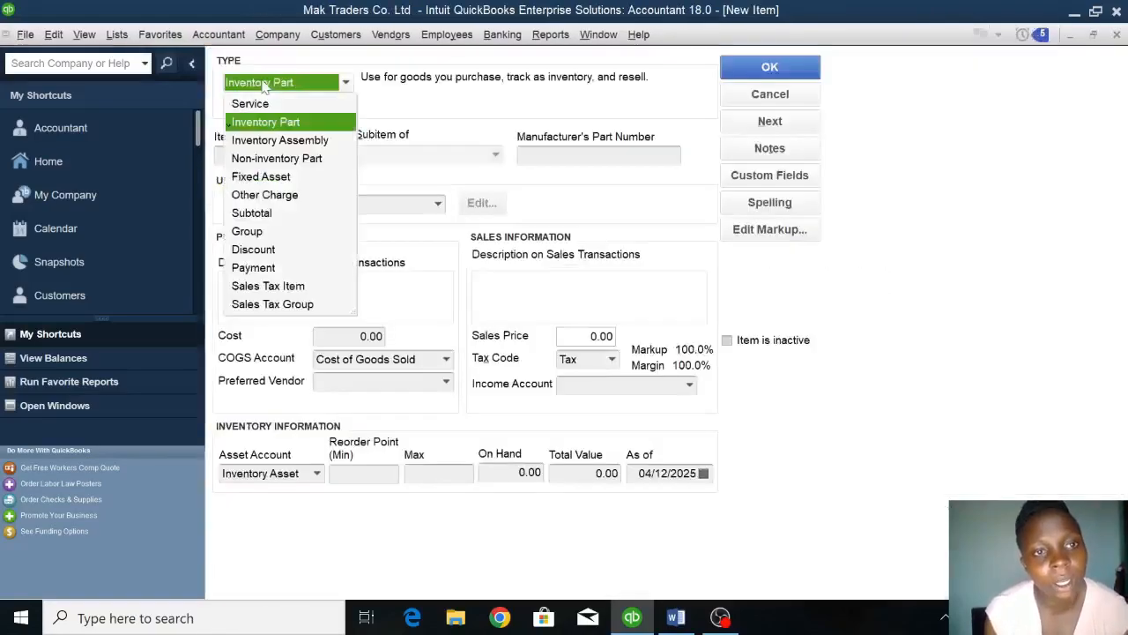
pyautogui.click(261, 121)
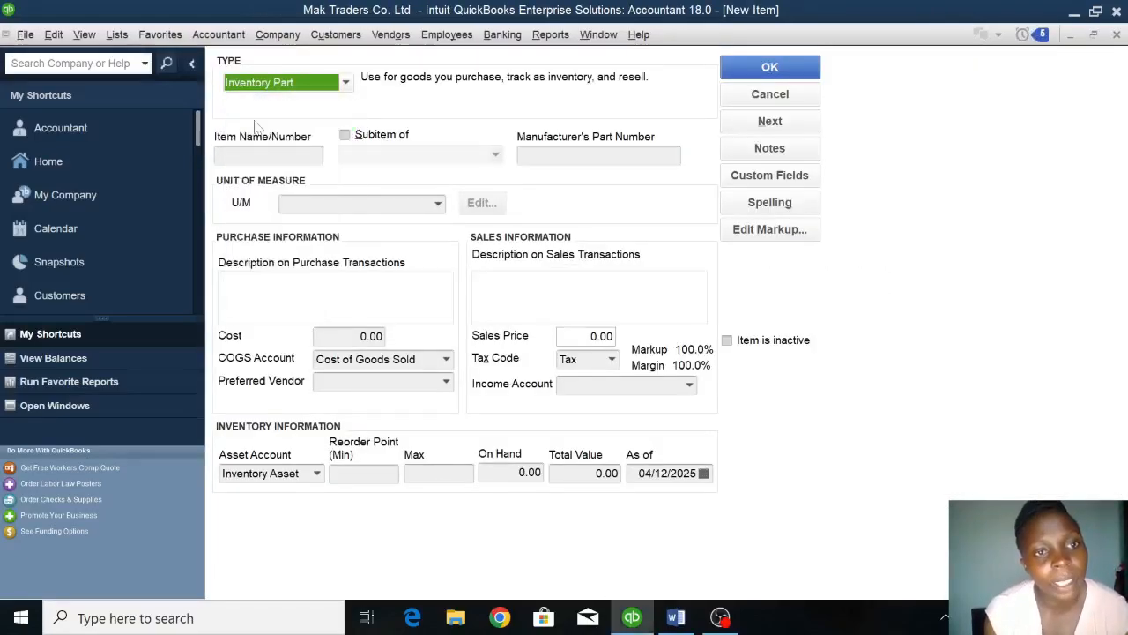
pyautogui.click(264, 155)
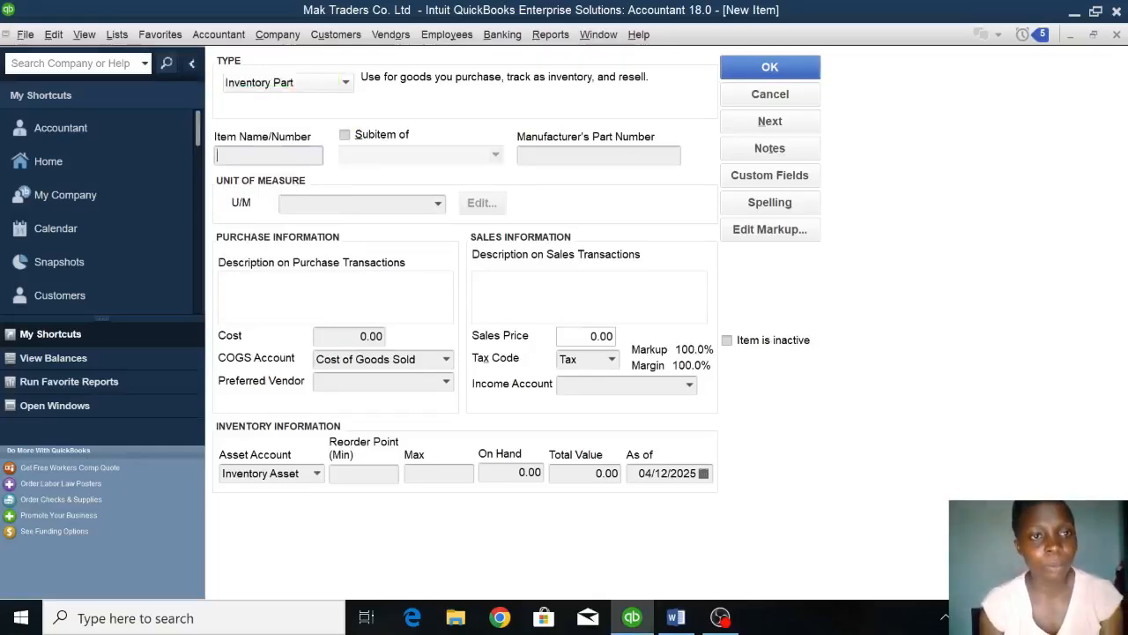
pyautogui.write('GEB')
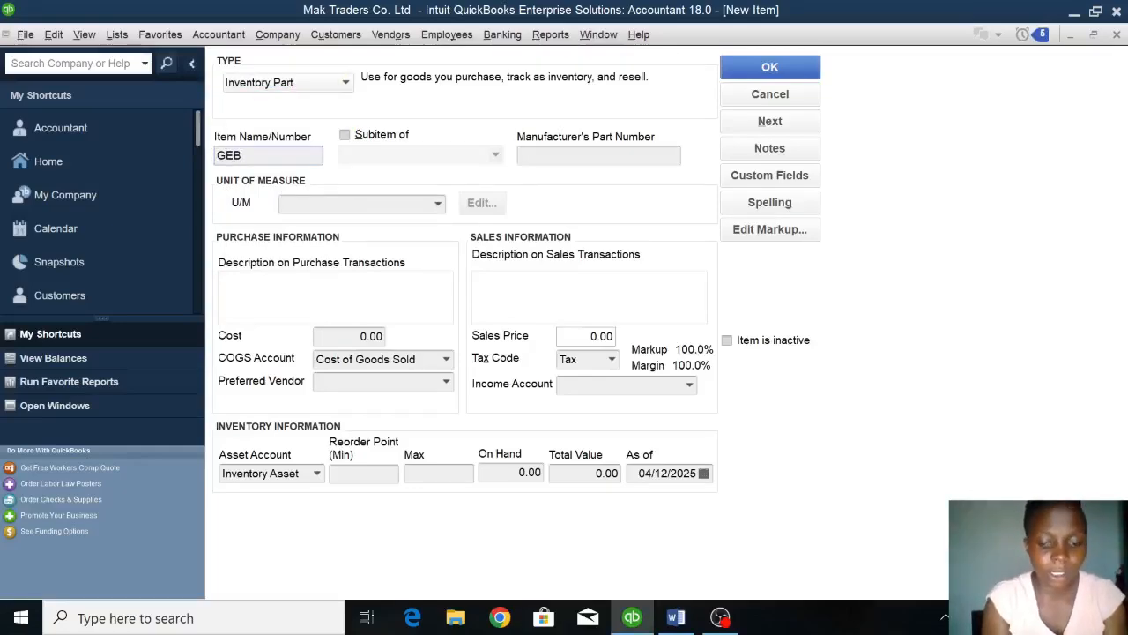
pyautogui.write('RTAT')
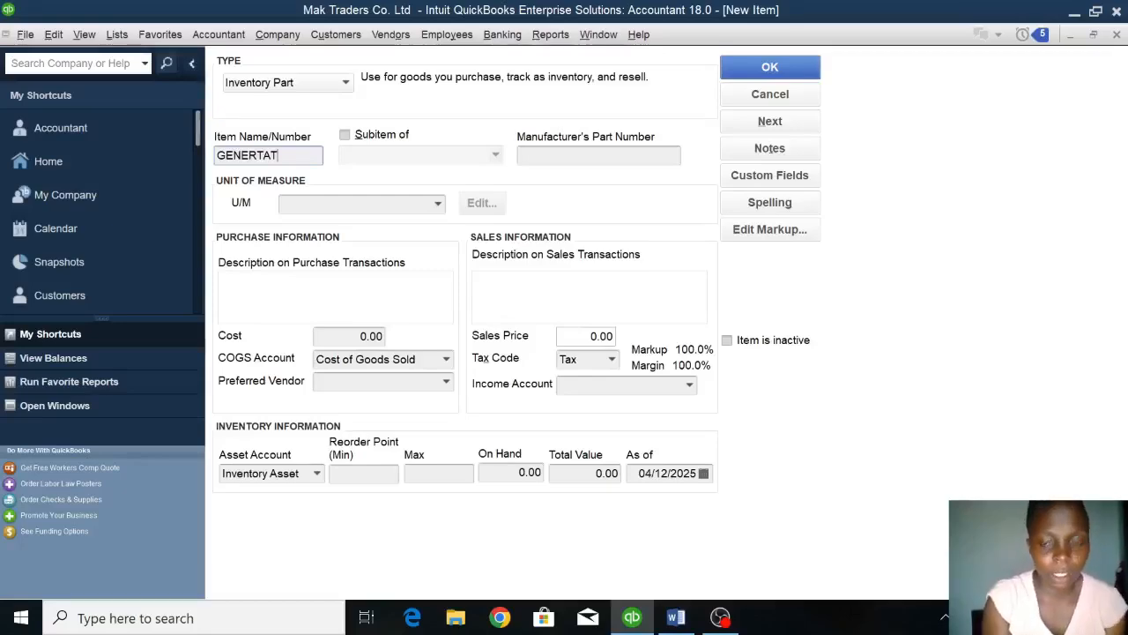
pyautogui.press('BackSpace')
pyautogui.write('ATORS')
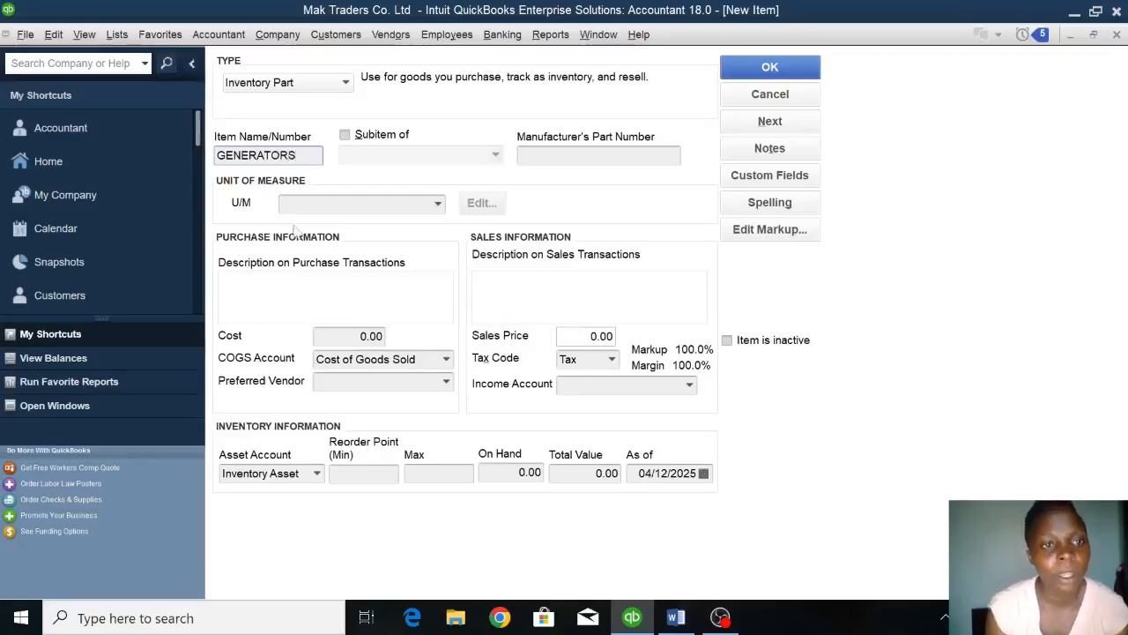
# Assign the existing unit of measure Unit (U) to the GENERATORS item.
pyautogui.press('Tab')
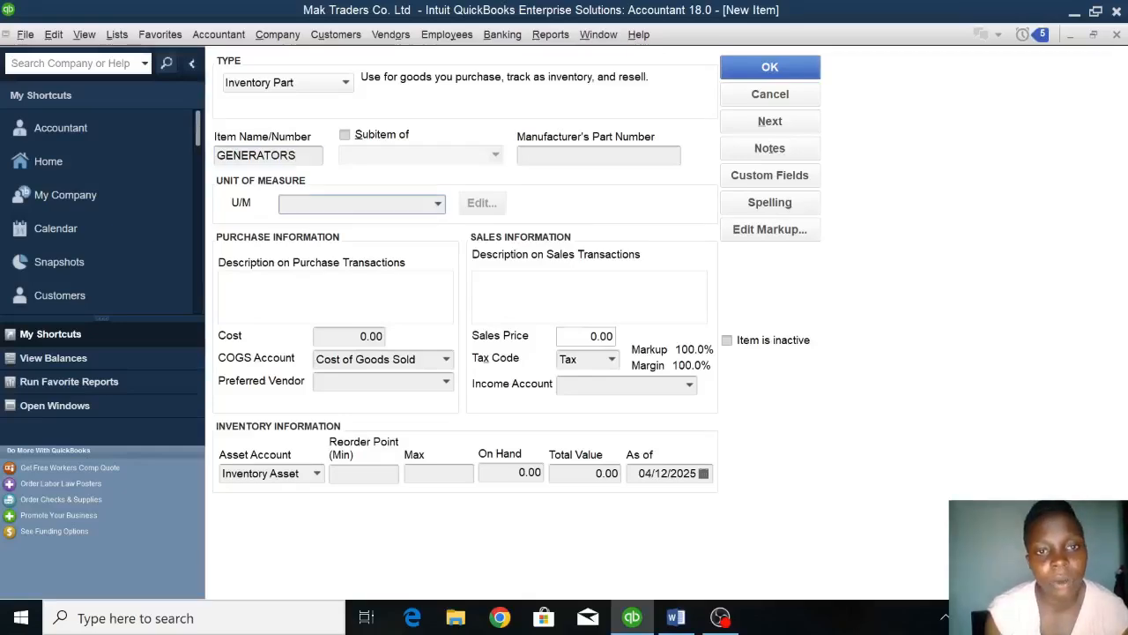
pyautogui.click(439, 204)
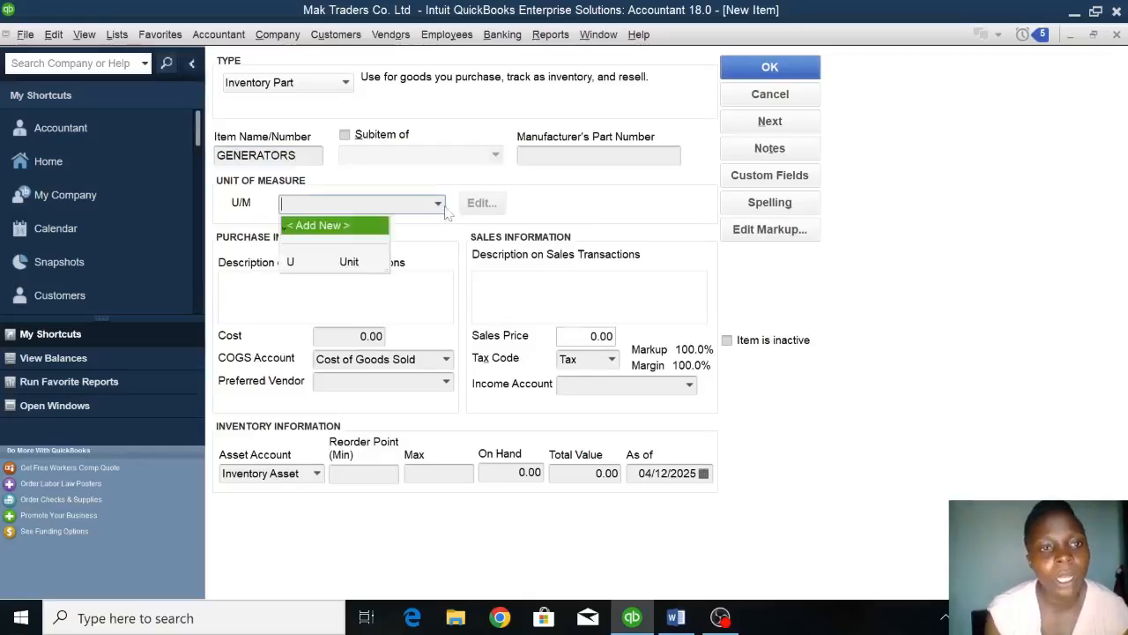
pyautogui.click(345, 261)
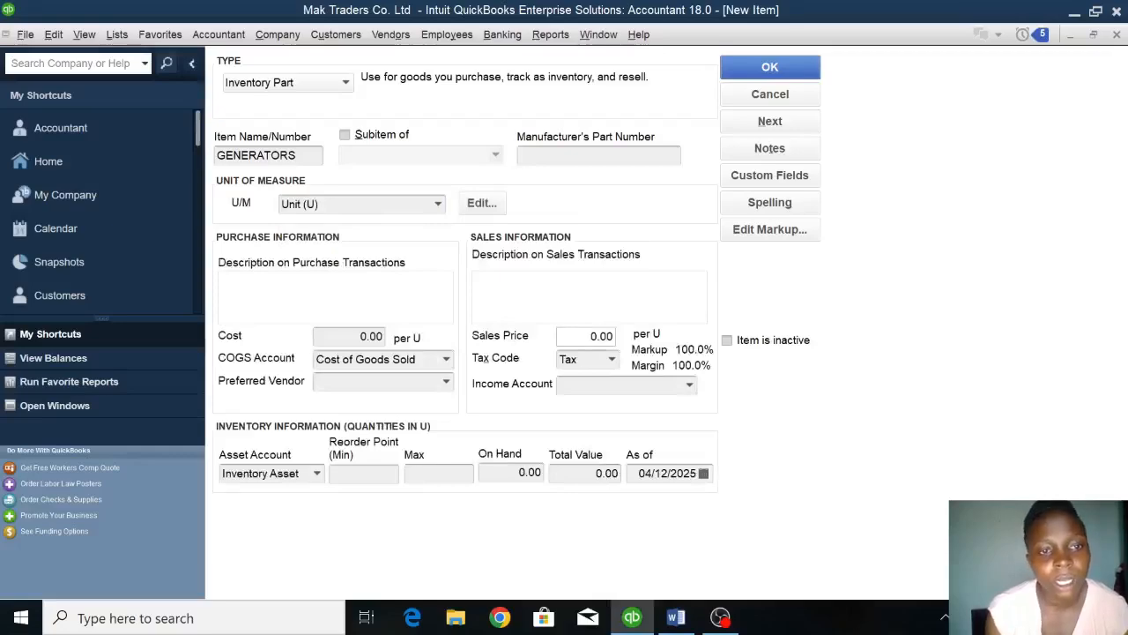
# Set the cost of the GENERATORS item to 2,700,000 per unit.
pyautogui.click(370, 337)
pyautogui.press('BackSpace')
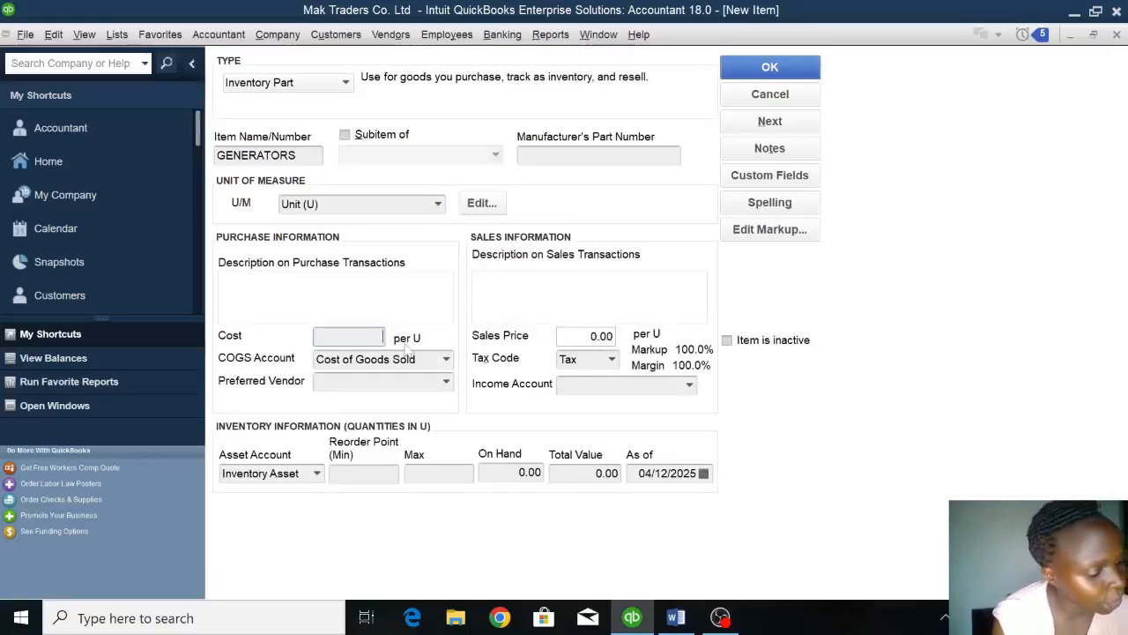
pyautogui.write('2')
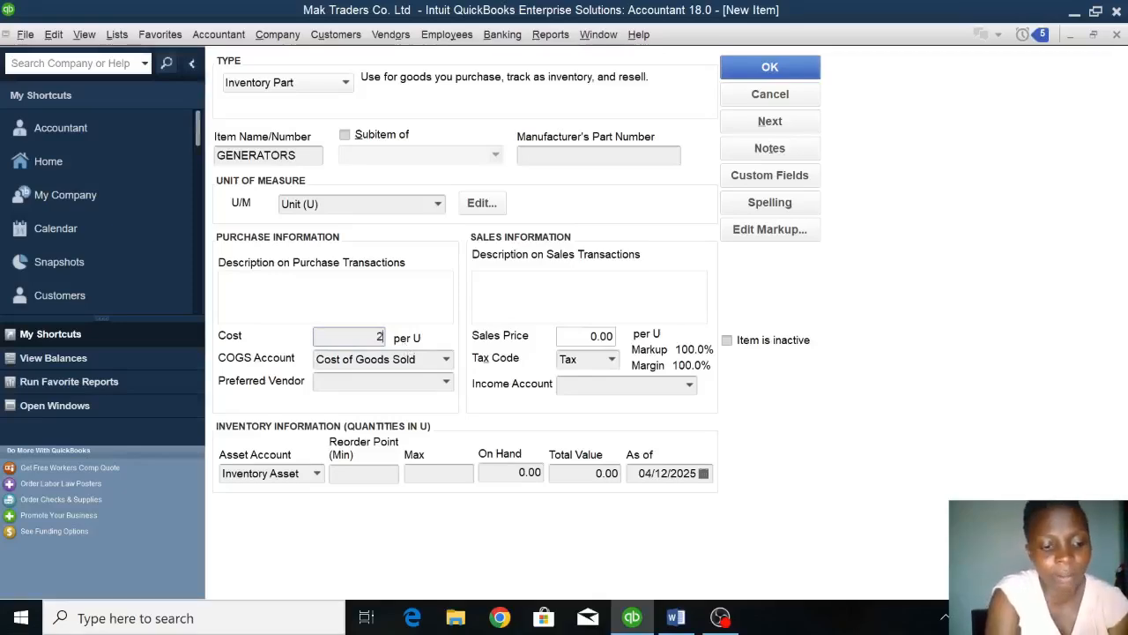
pyautogui.write('700000')
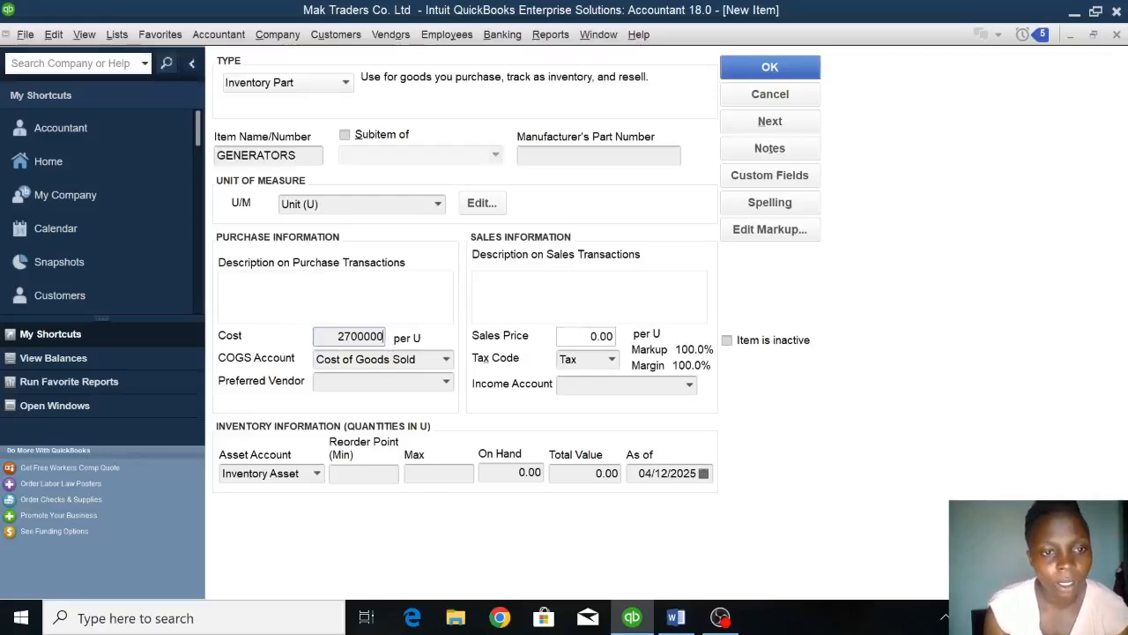
# Enter IV002 as the purchase description of the GENERATORS item.
pyautogui.hotkey('shift', 'Tab')
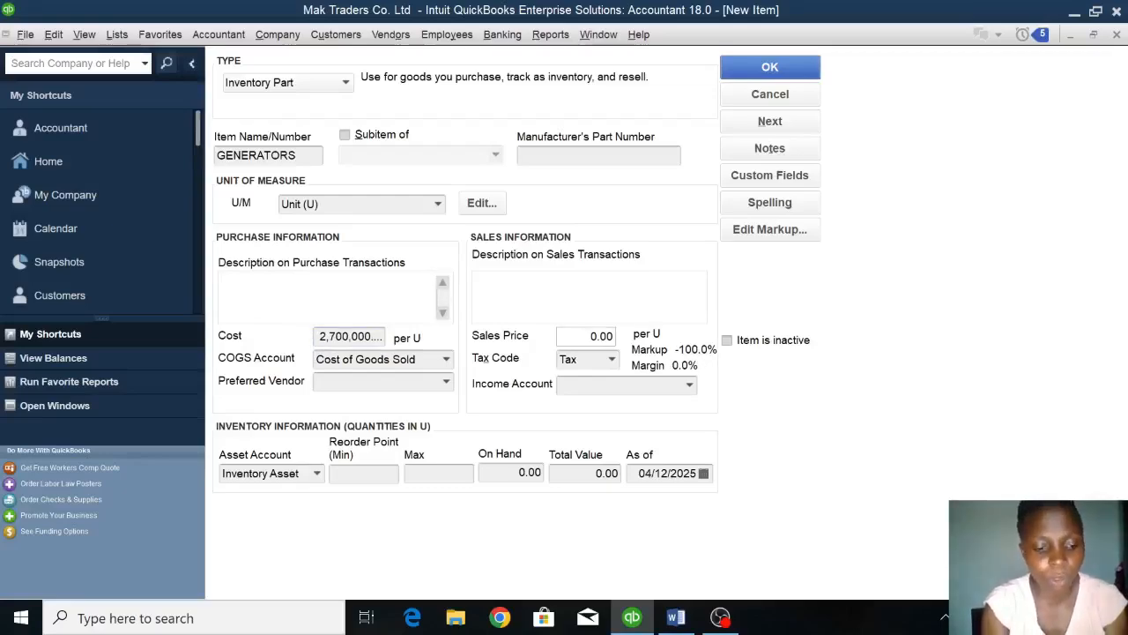
pyautogui.write('IV')
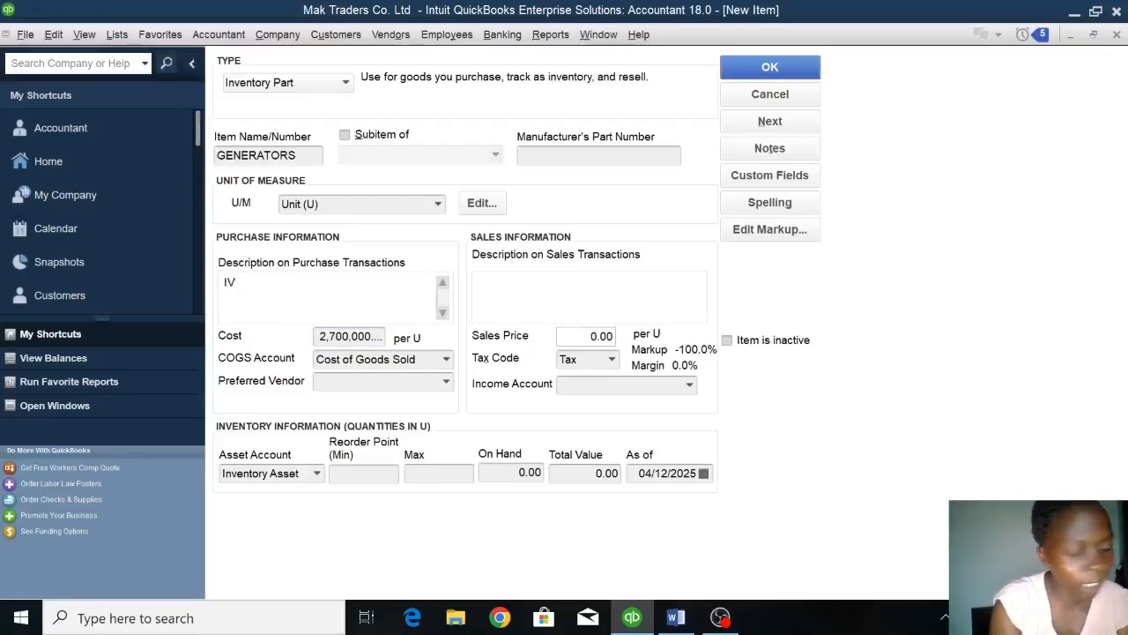
pyautogui.write('002')
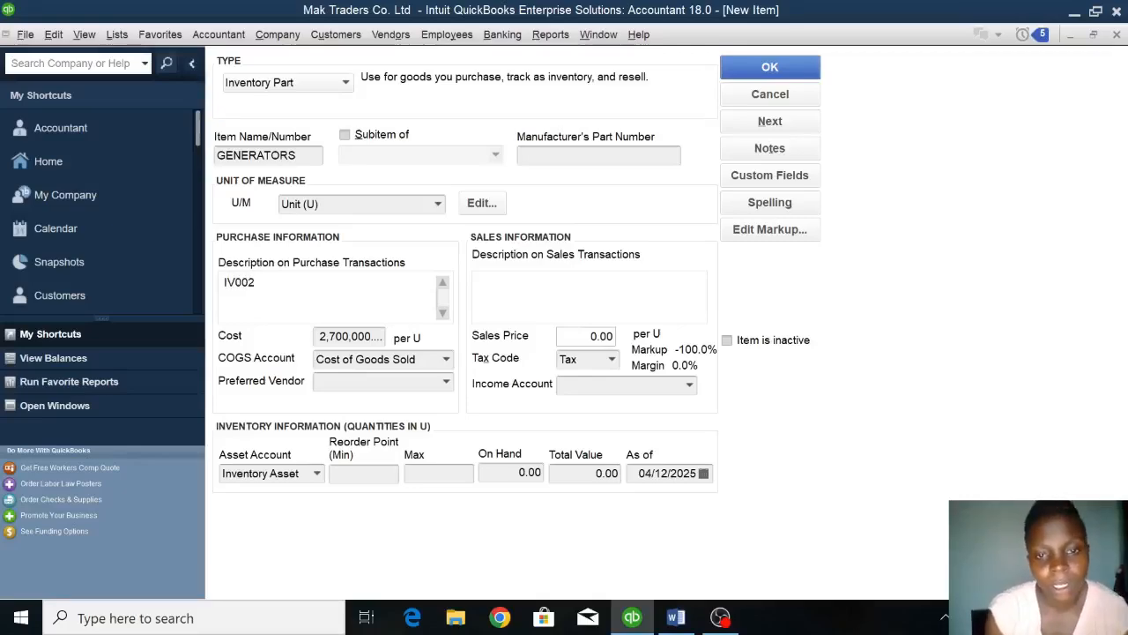
# Set the sales price of the GENERATORS item to 3,500,000 per unit and assign the Sales income account.
pyautogui.doubleClick(601, 337)
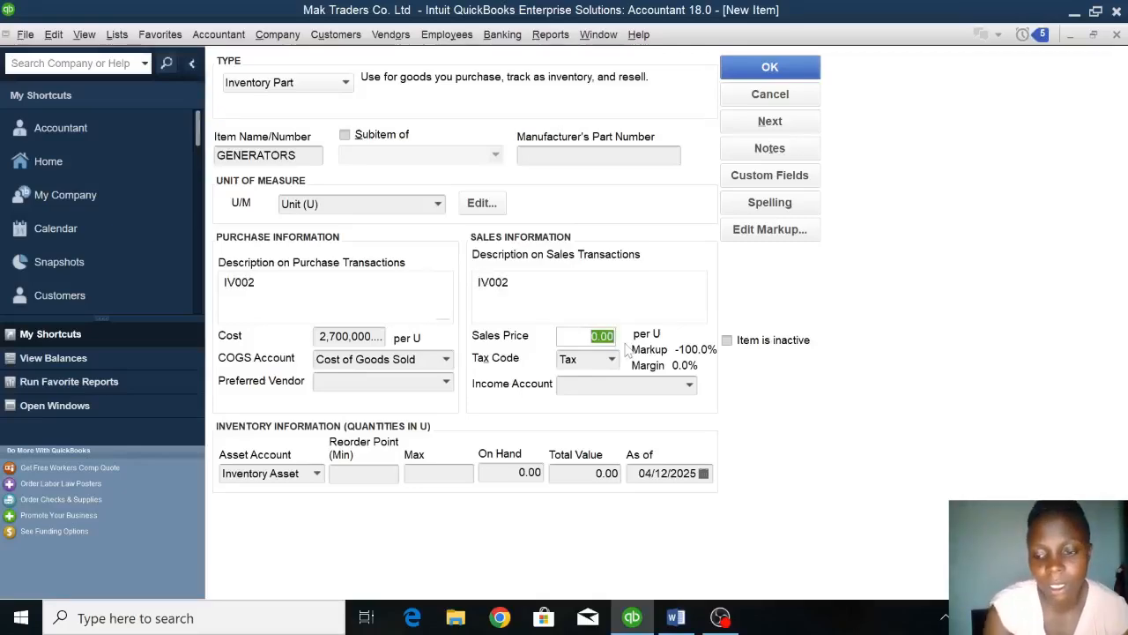
pyautogui.press('BackSpace')
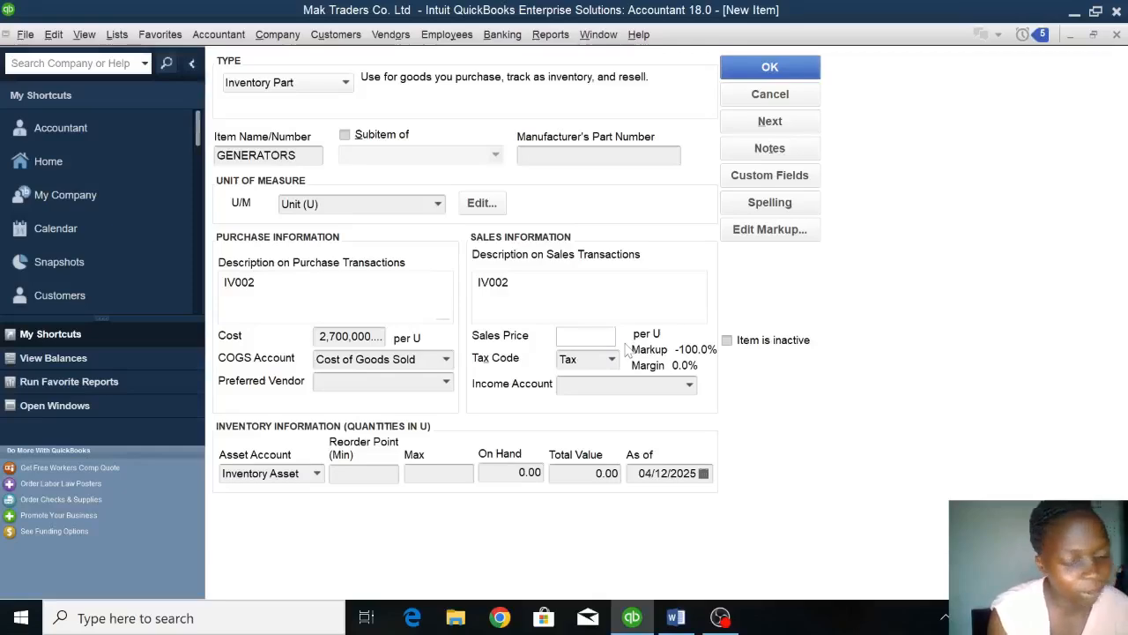
pyautogui.write('3500000')
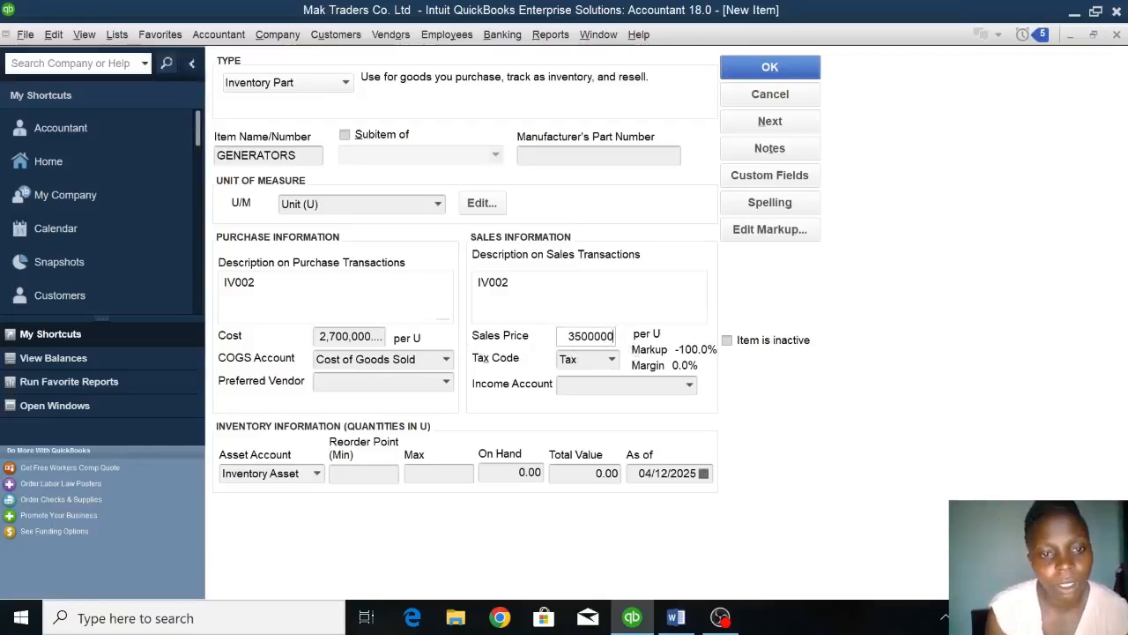
pyautogui.click(690, 386)
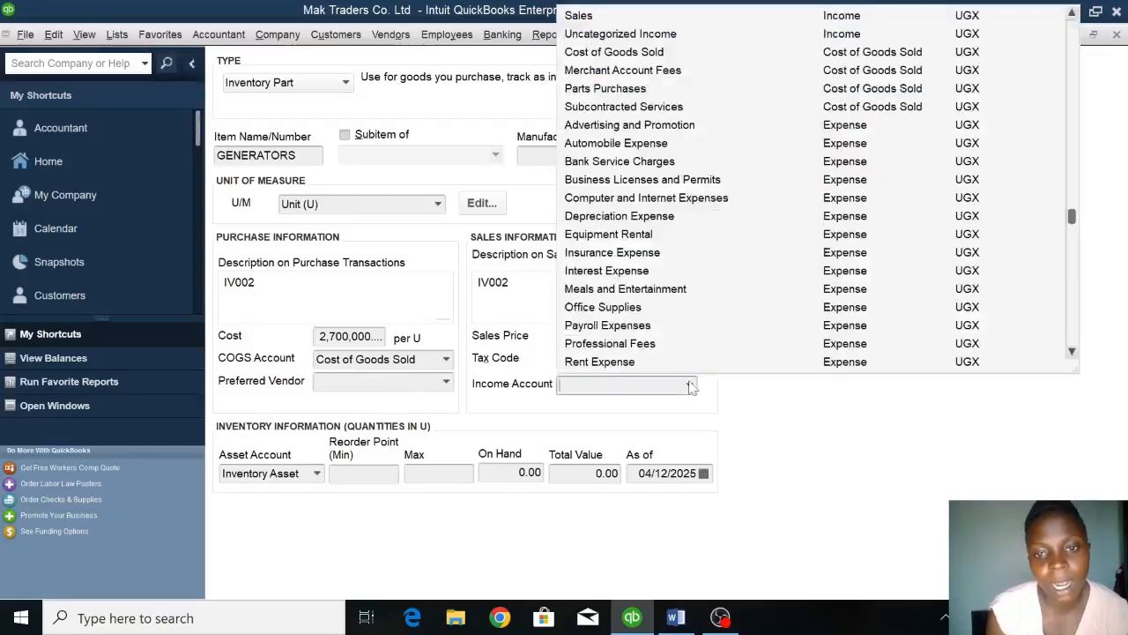
pyautogui.click(598, 17)
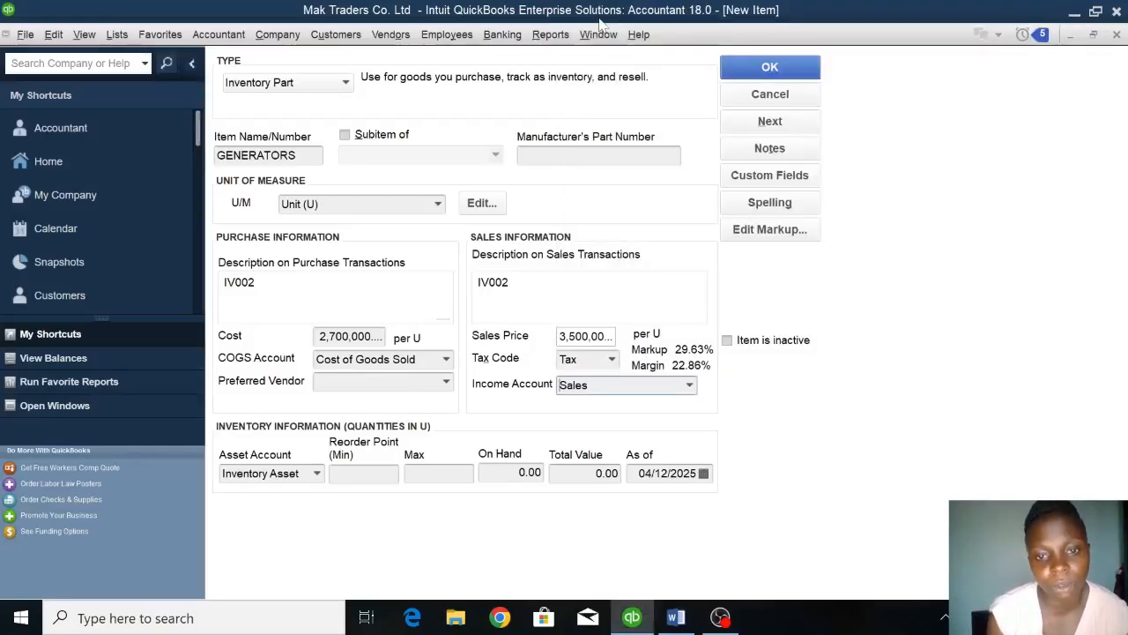
# Set the GENERATORS quantity on hand to 6 as of 01/01/2023 and save the item.
pyautogui.doubleClick(523, 472)
pyautogui.press('BackSpace')
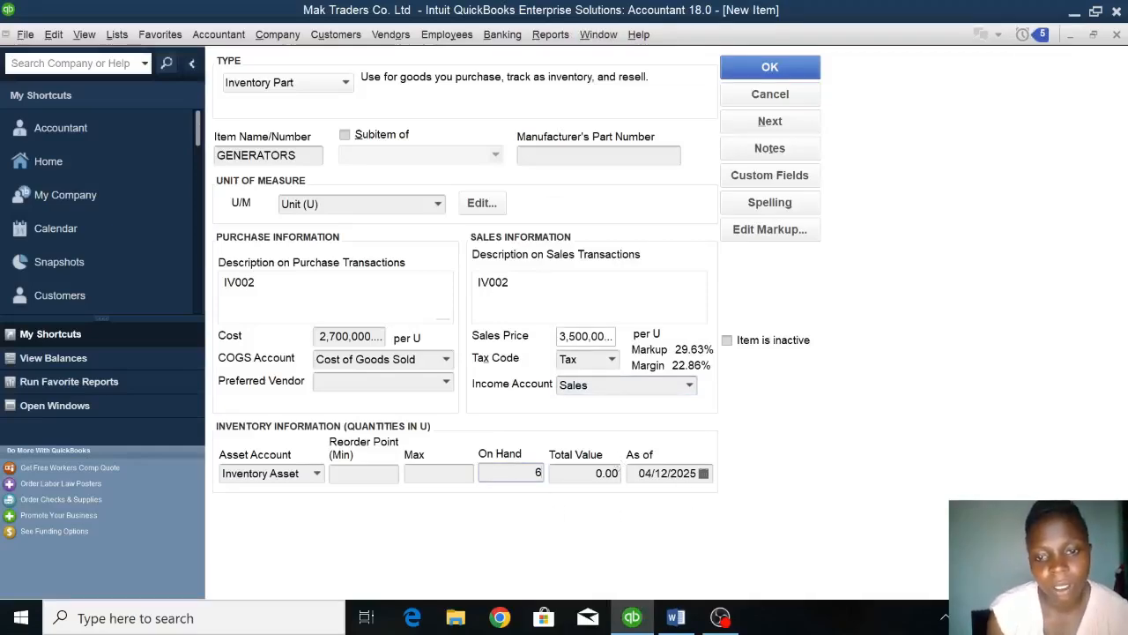
pyautogui.click(671, 474)
pyautogui.moveTo(672, 473); pyautogui.dragTo(631, 473)
pyautogui.doubleClick(659, 473)
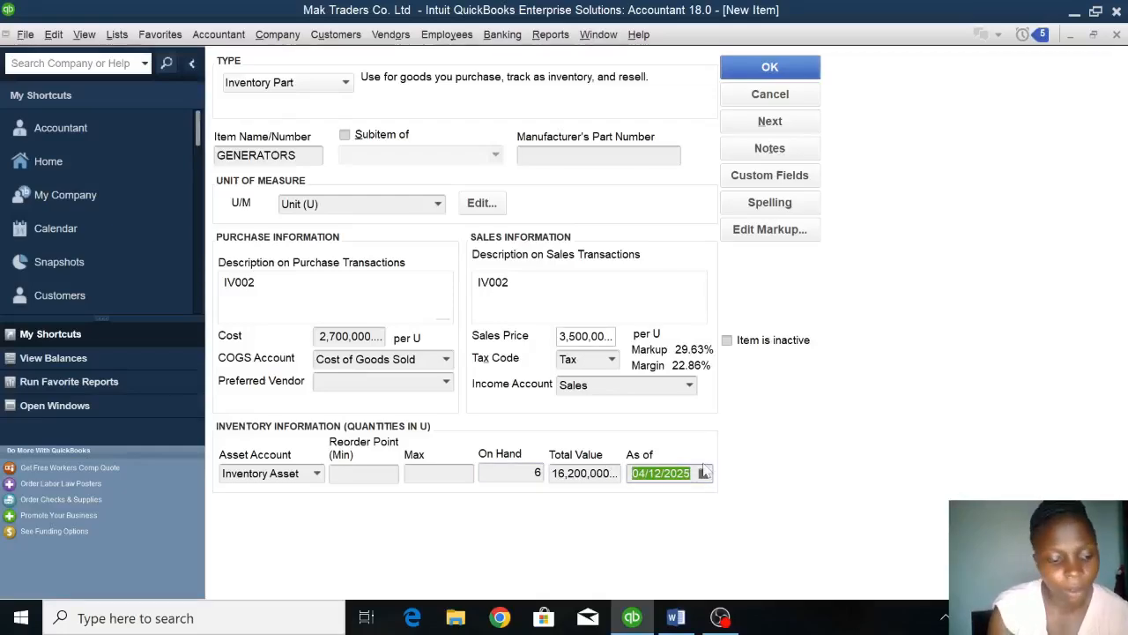
pyautogui.write('01/01/2023')
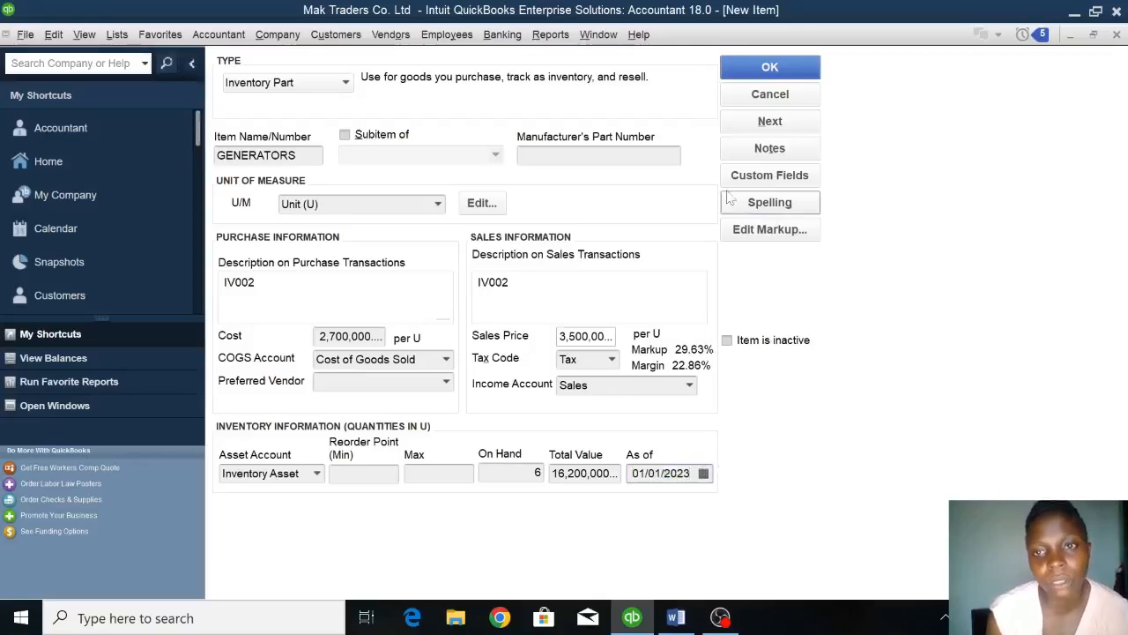
pyautogui.click(749, 67)
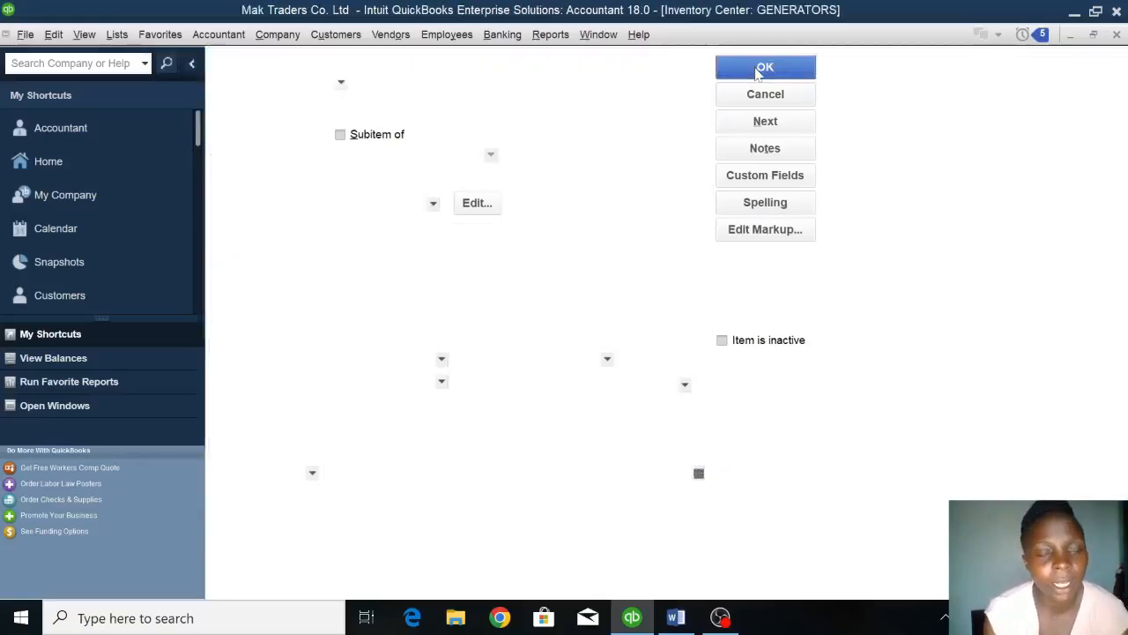
# Start a new Inventory Part item named OIL.
pyautogui.click(296, 65)
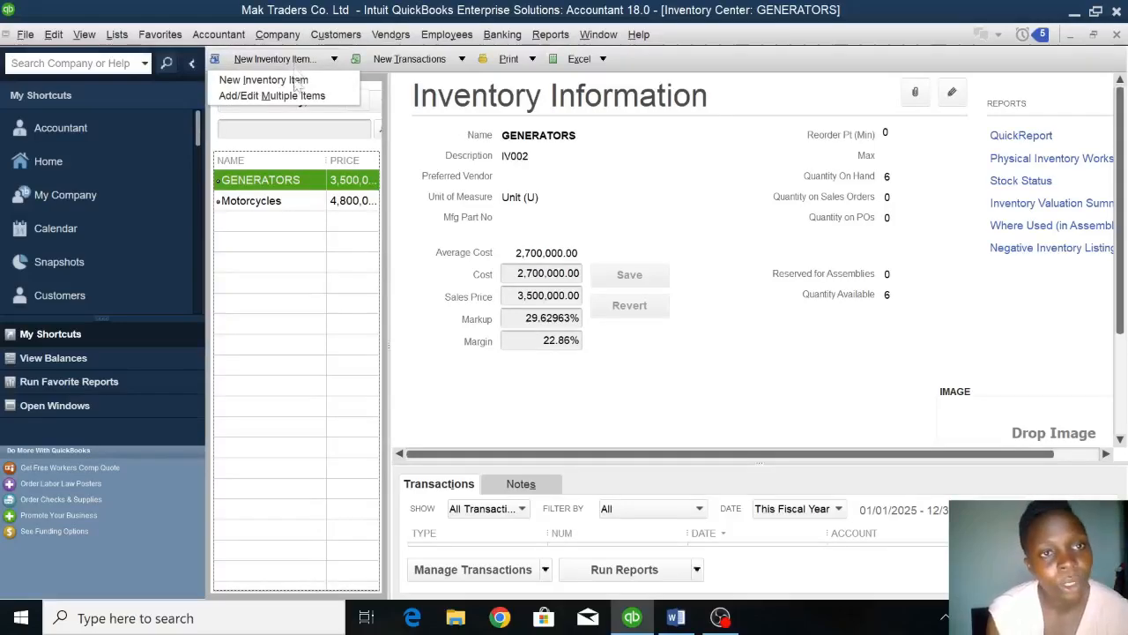
pyautogui.click(296, 83)
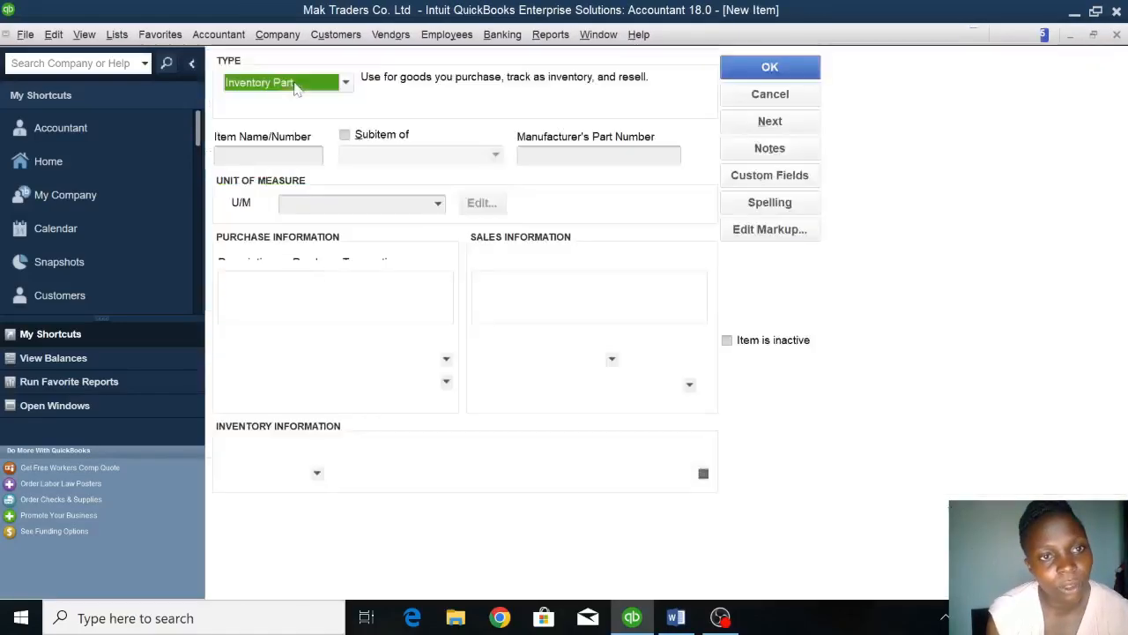
pyautogui.click(294, 126)
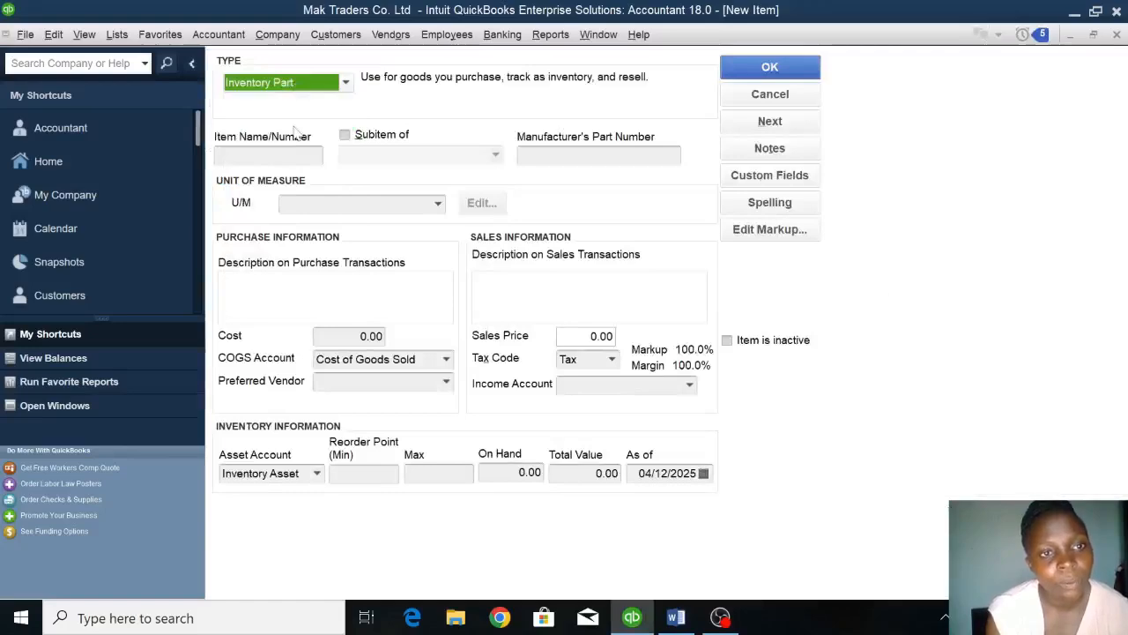
pyautogui.write('OIL')
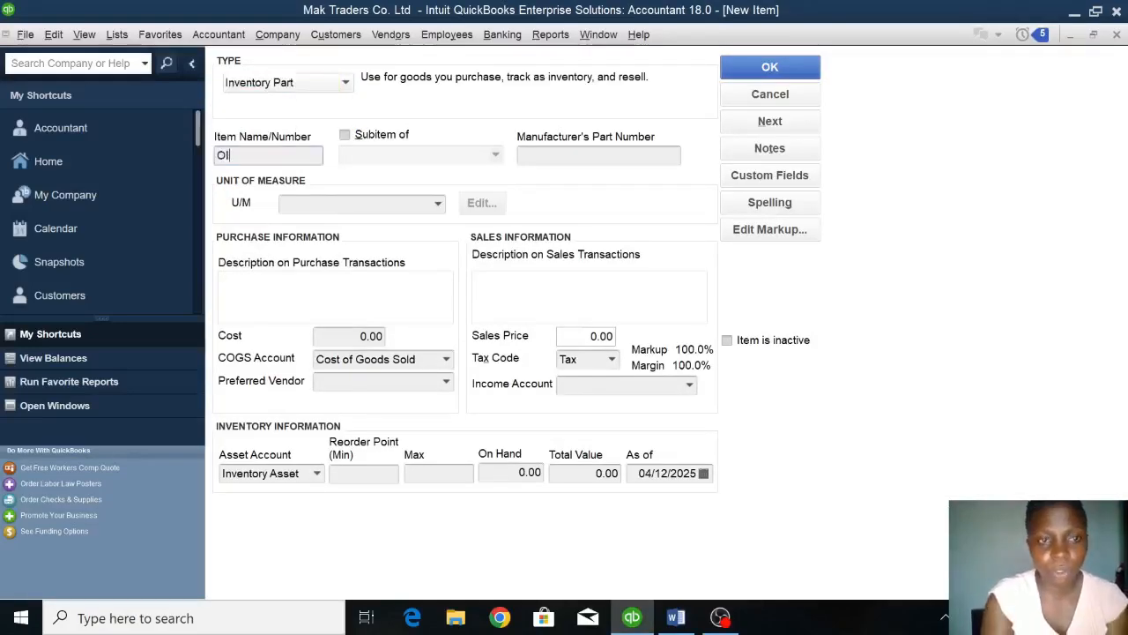
# Create a volume-type unit of measure, Liter (l), and assign it to the OIL item.
pyautogui.click(330, 204)
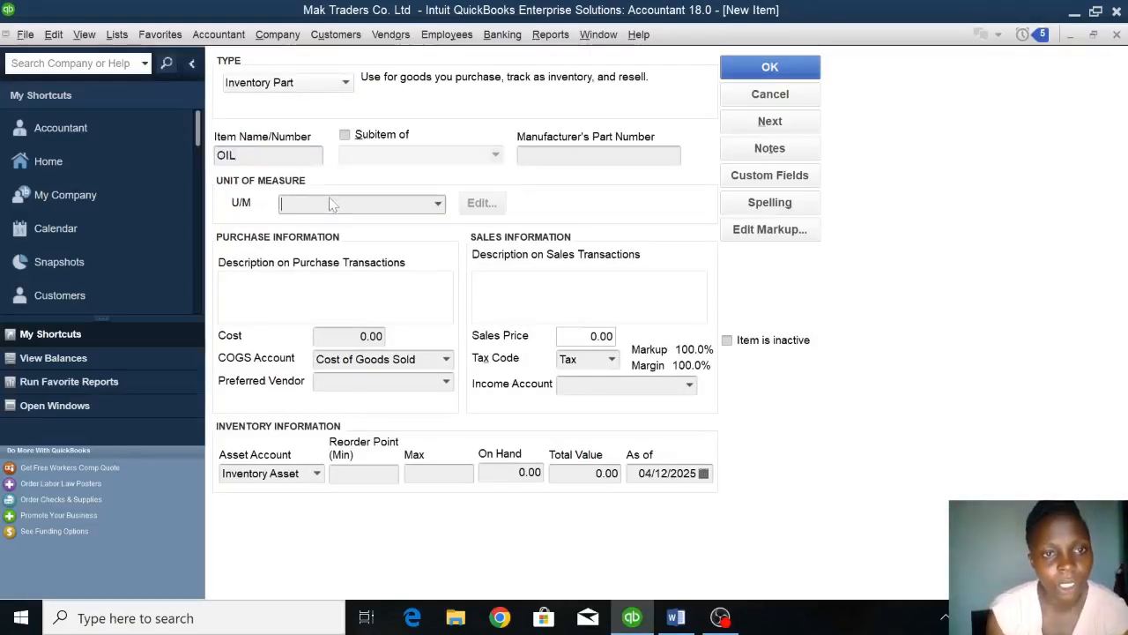
pyautogui.click(438, 203)
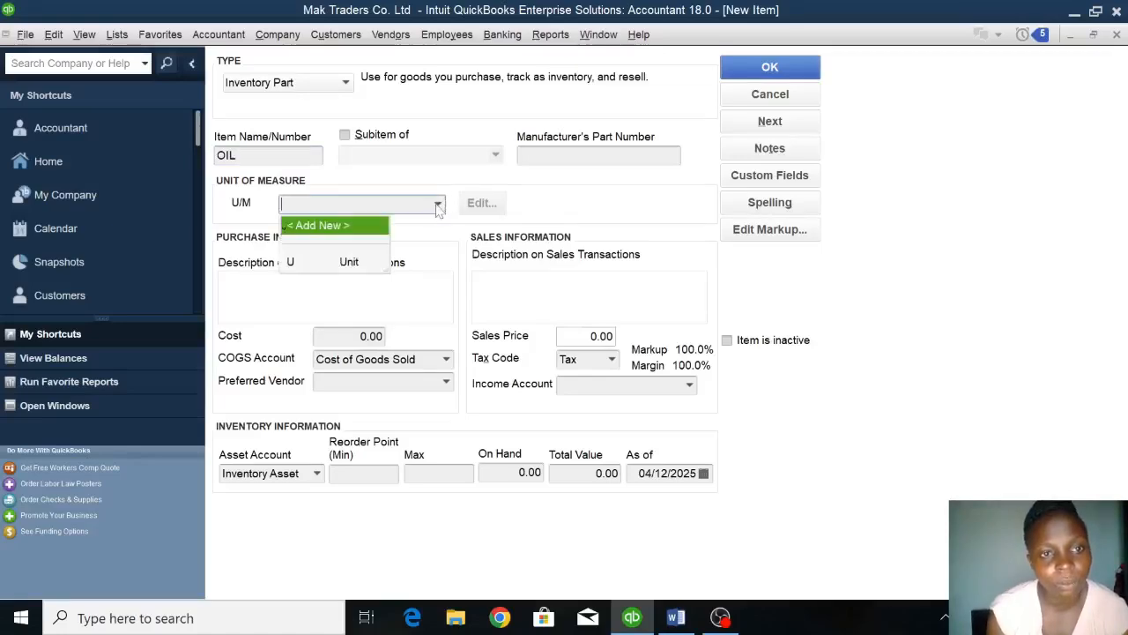
pyautogui.click(324, 227)
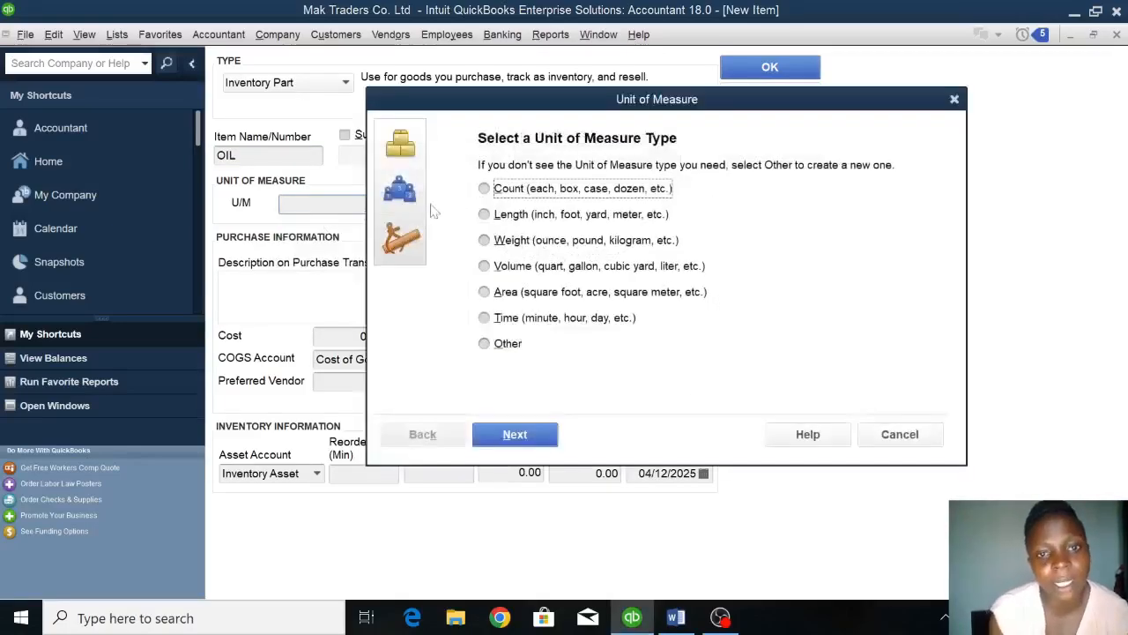
pyautogui.click(485, 267)
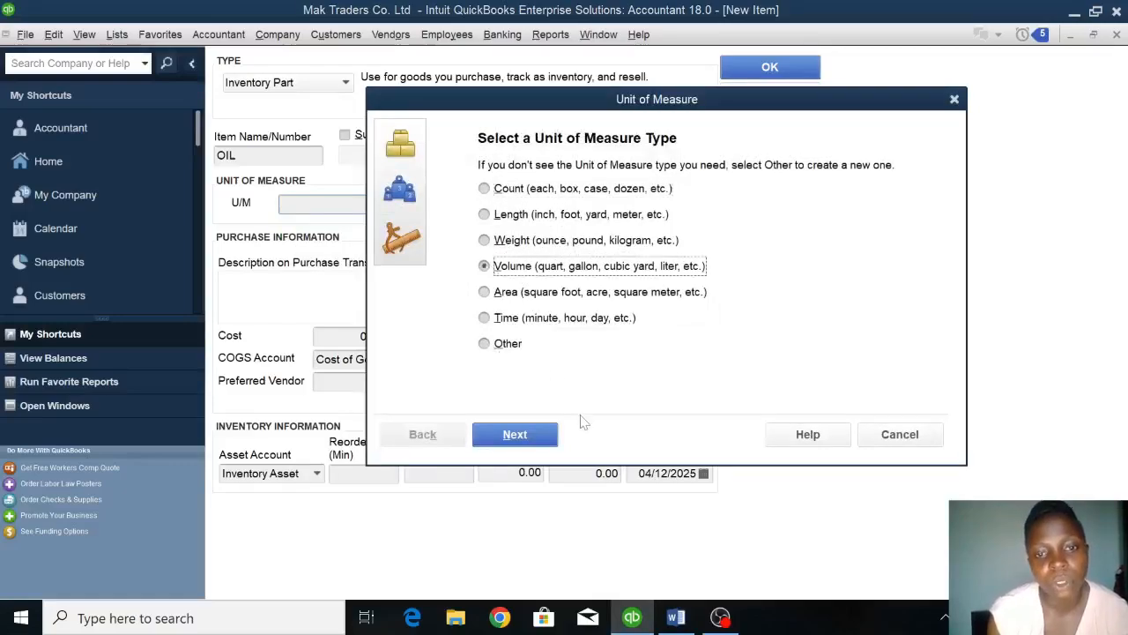
pyautogui.click(538, 434)
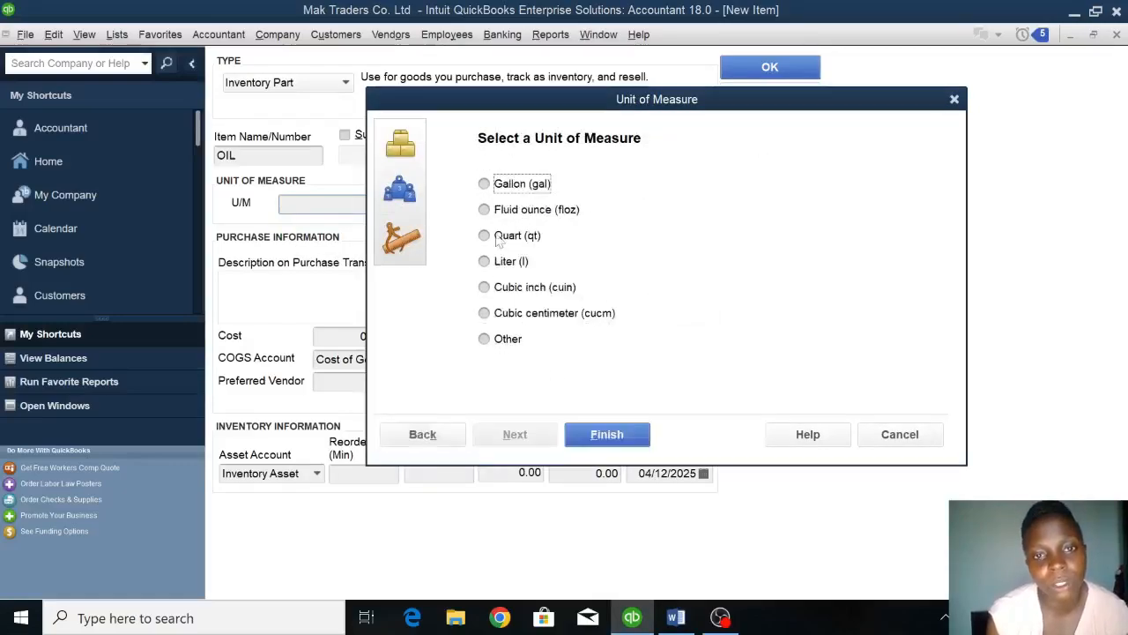
pyautogui.click(511, 263)
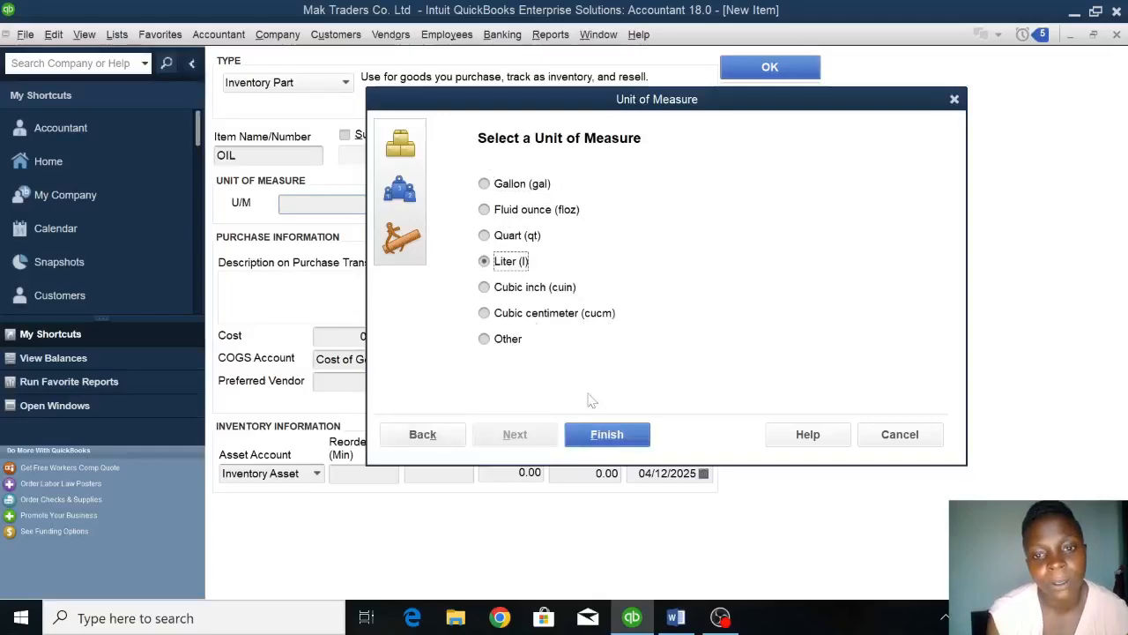
pyautogui.click(615, 433)
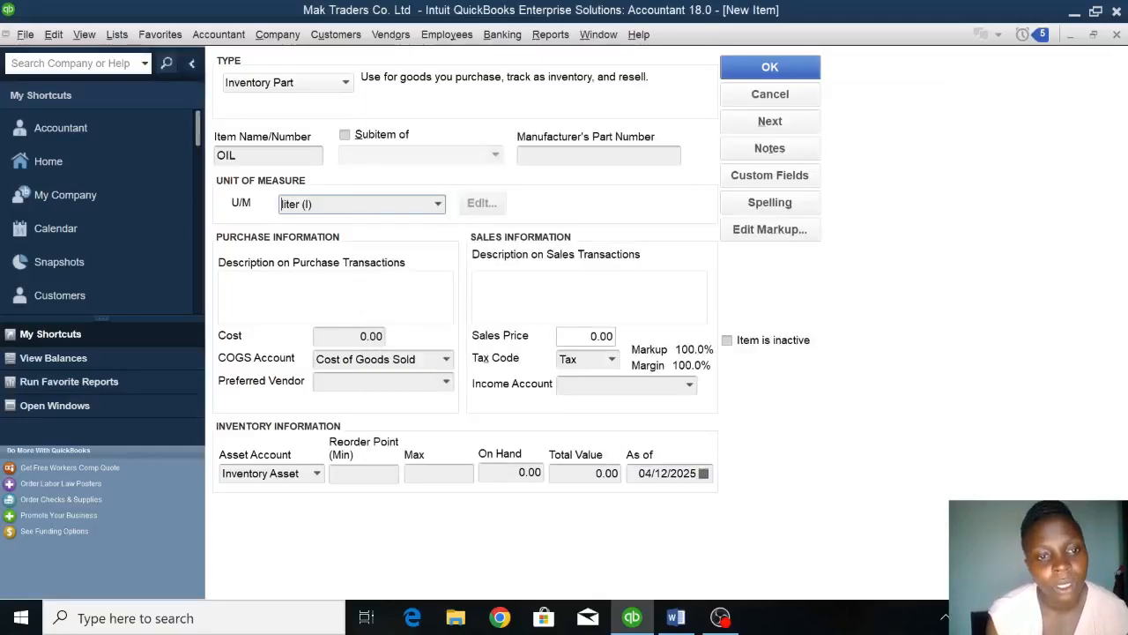
# Enter IV003 as the purchase description of the OIL item and set its cost to 10,000.
pyautogui.click(326, 295)
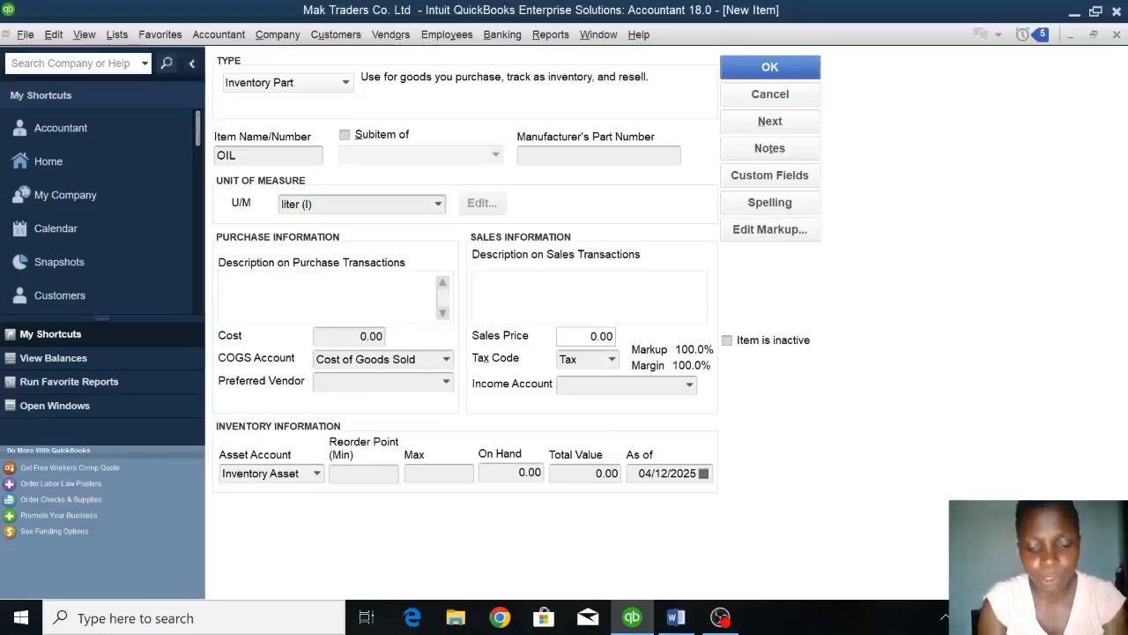
pyautogui.write('IV003')
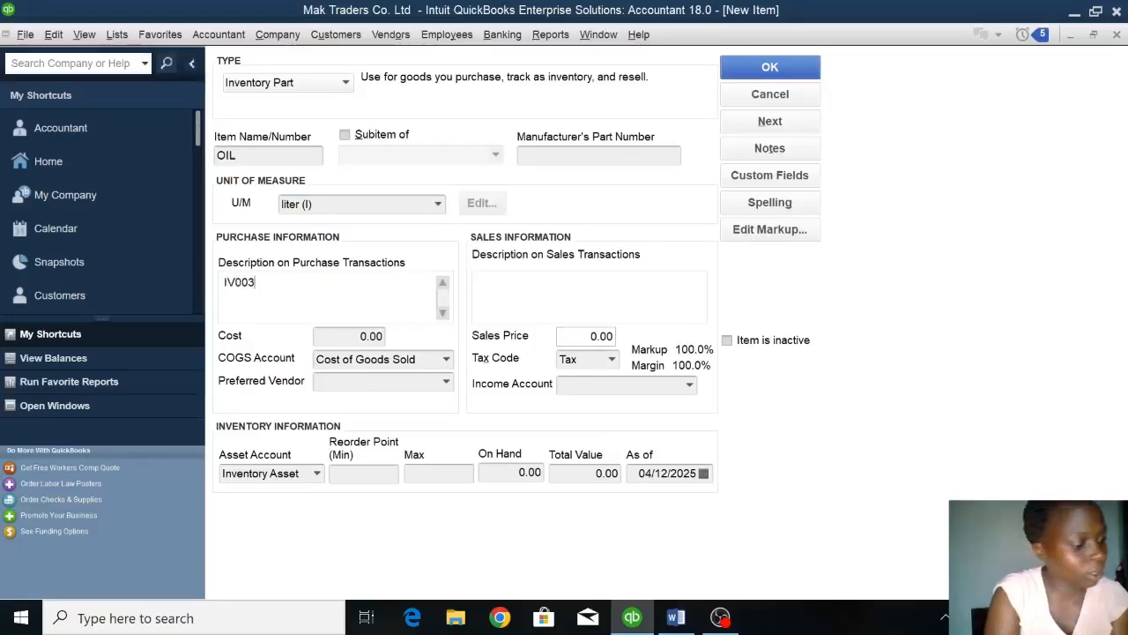
pyautogui.press('Tab')
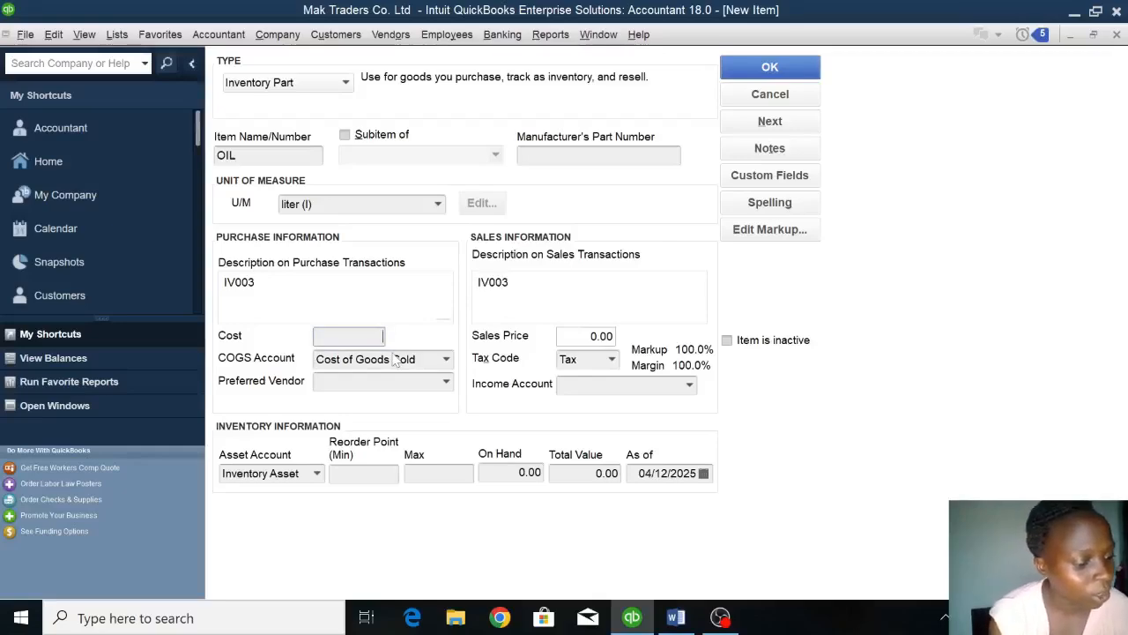
pyautogui.write('10000')
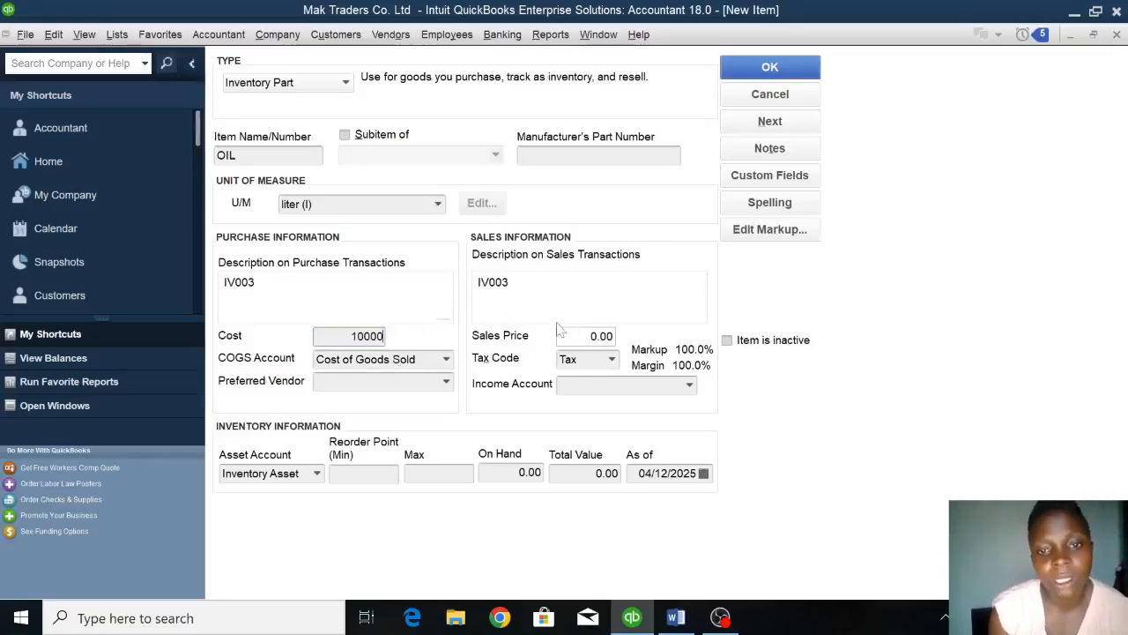
# Set the sales price of the OIL item to 16,000 and assign the Sales income account.
pyautogui.moveTo(579, 335); pyautogui.dragTo(803, 359)
pyautogui.press('BackSpace')
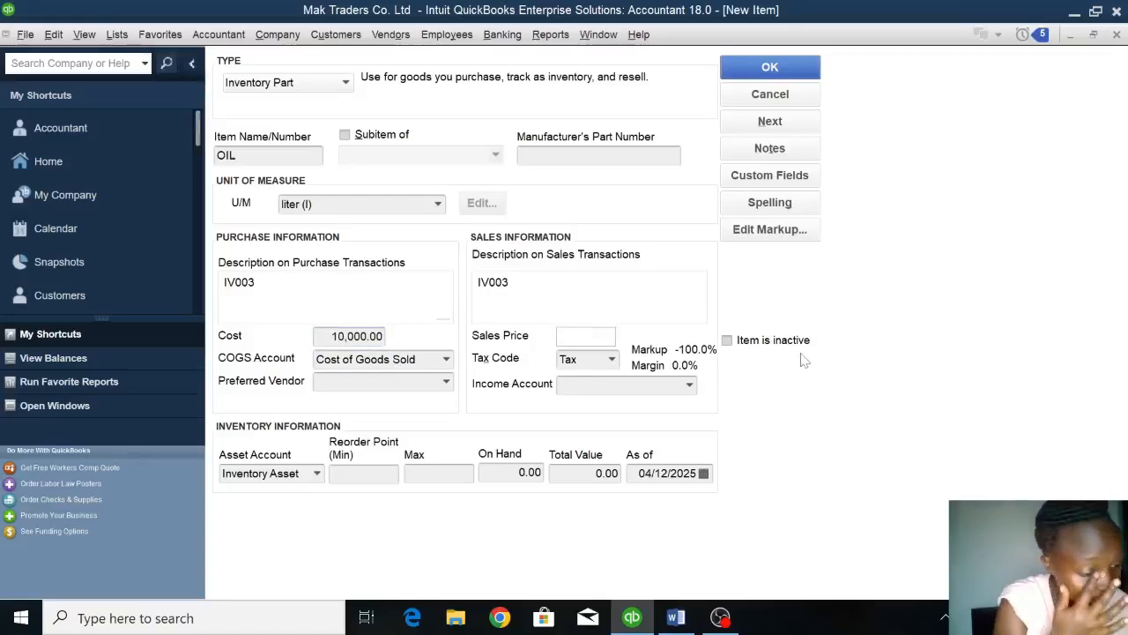
pyautogui.write('16')
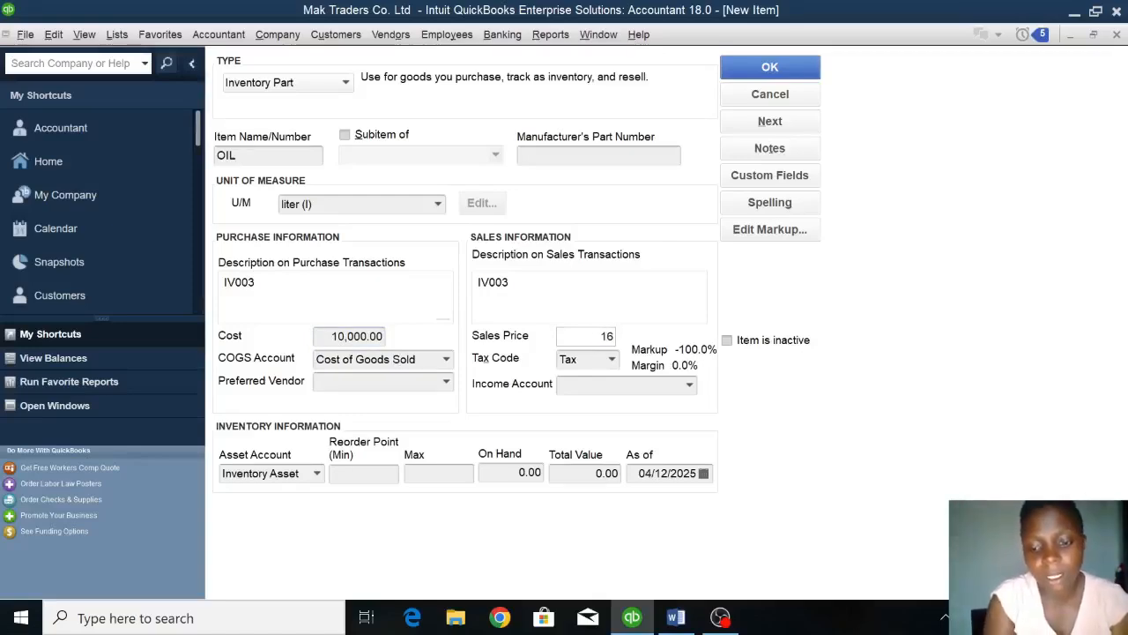
pyautogui.write('000')
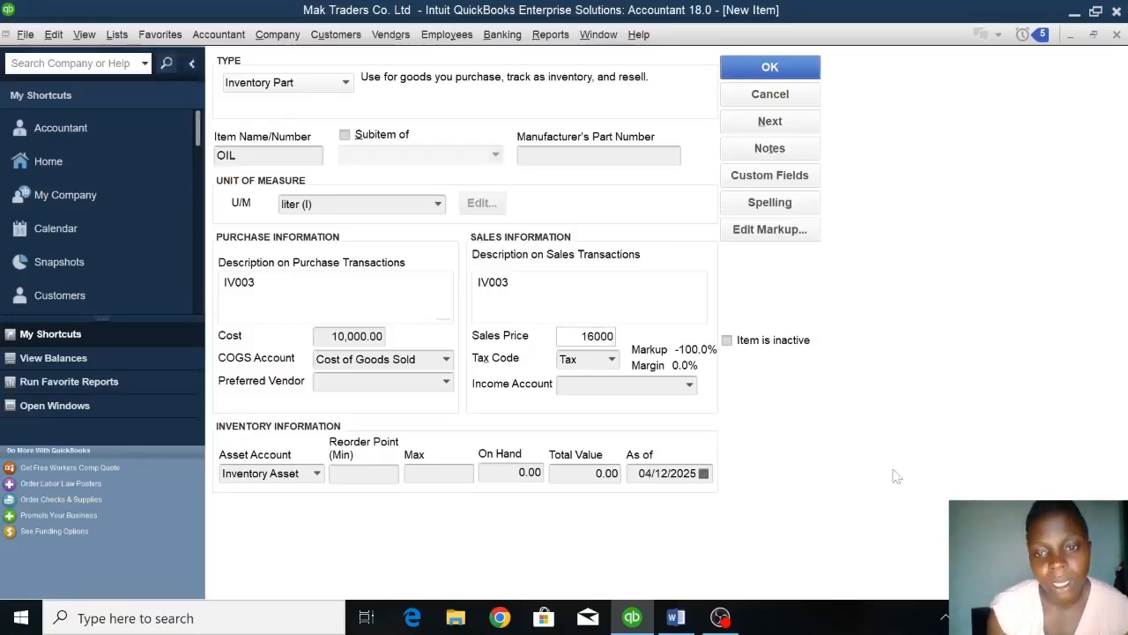
pyautogui.click(692, 388)
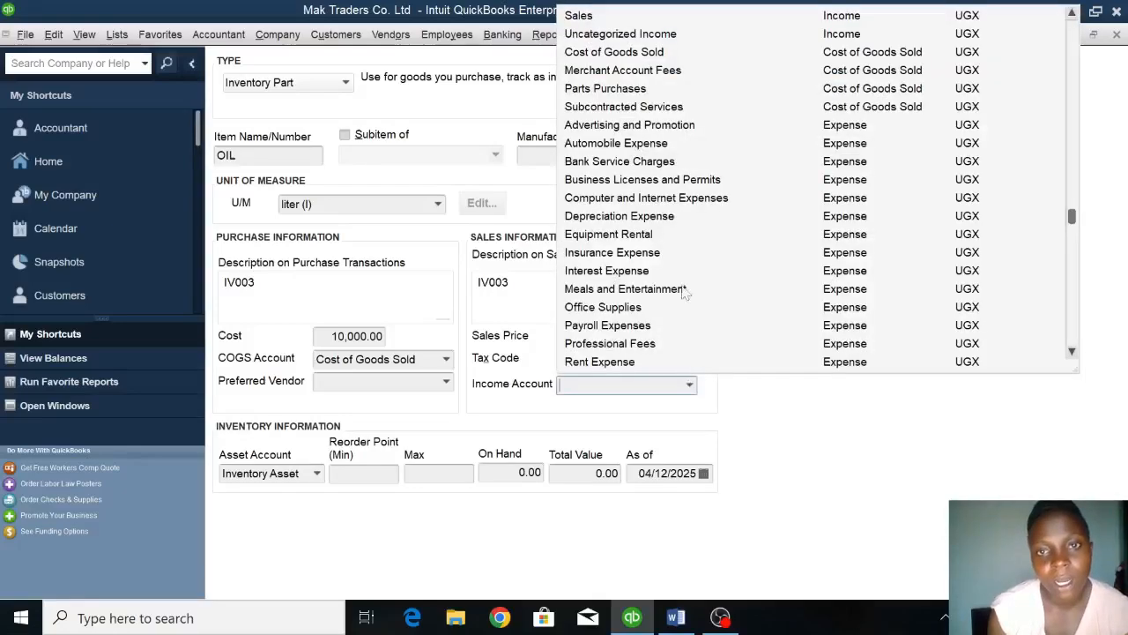
pyautogui.click(583, 17)
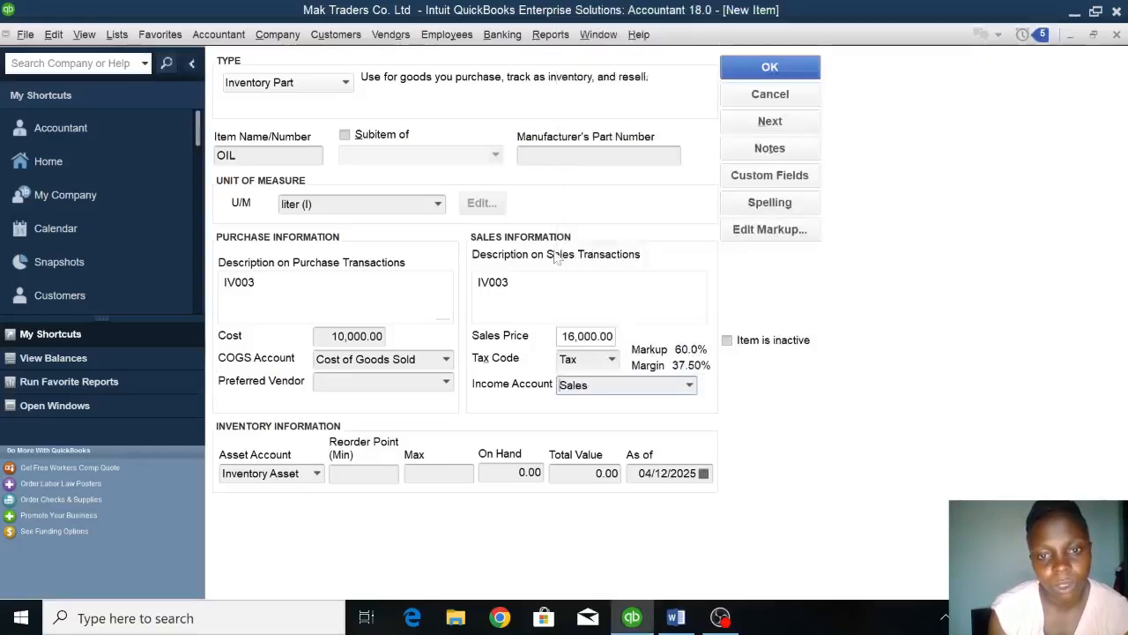
# Set the OIL quantity on hand to 10 as of 01/01/2023 and save the item.
pyautogui.click(512, 472)
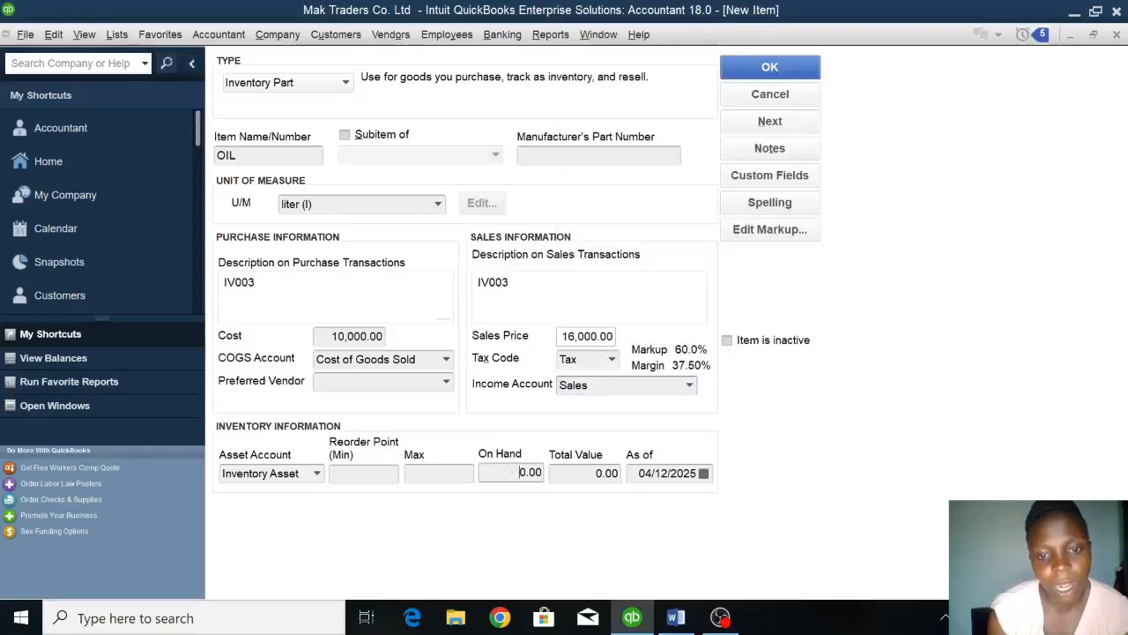
pyautogui.press('Tab')
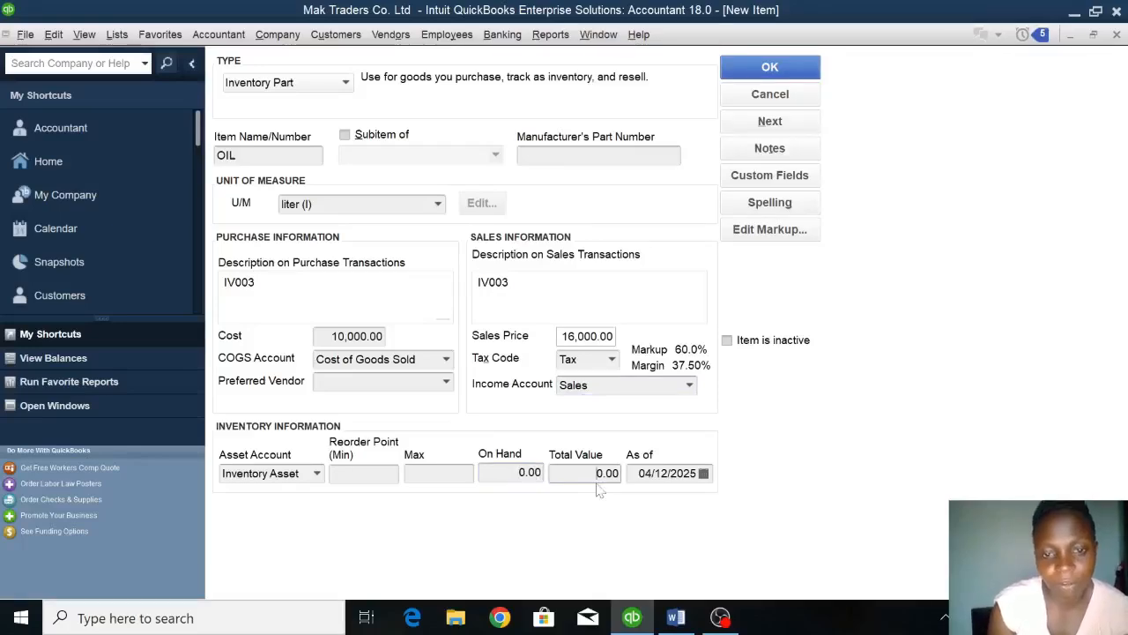
pyautogui.hotkey('shift', 'Tab')
pyautogui.press('BackSpace')
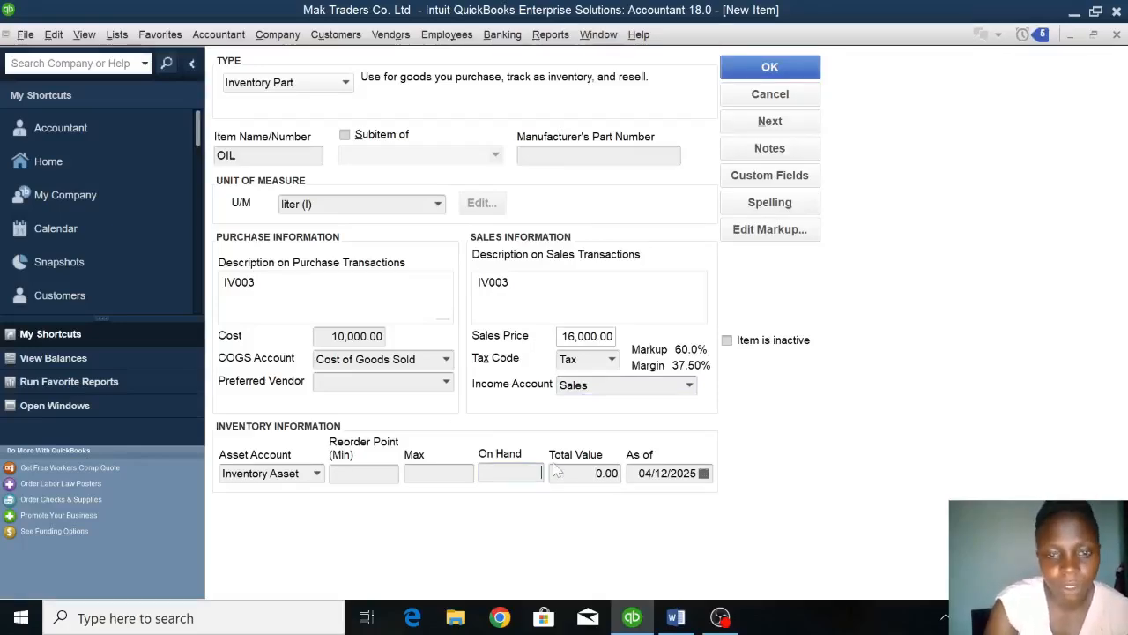
pyautogui.write('1')
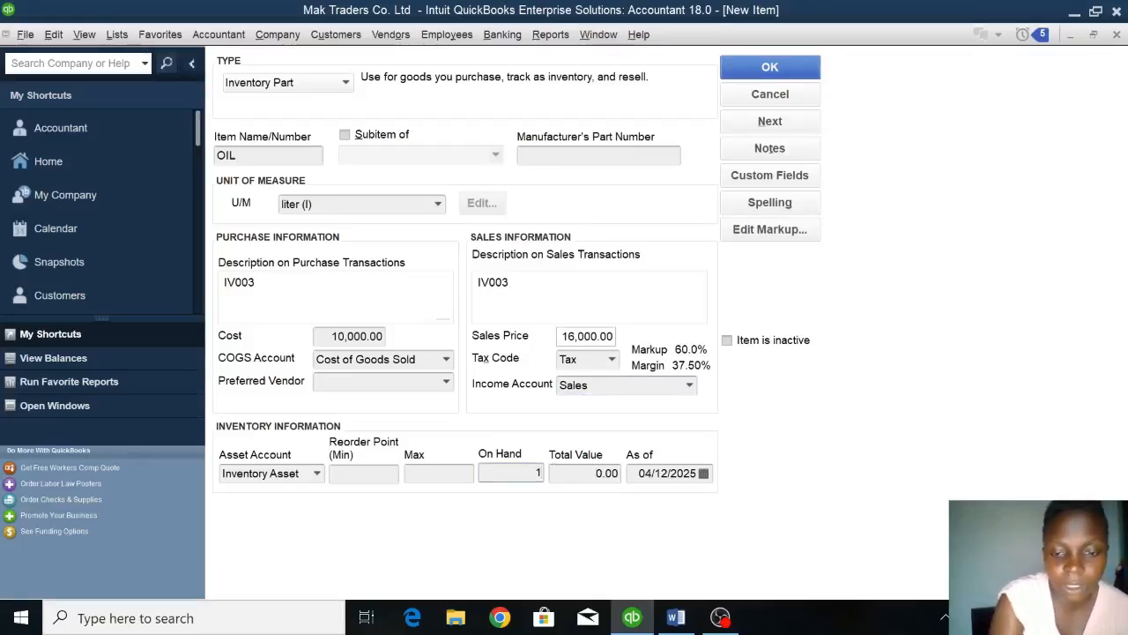
pyautogui.write('0')
pyautogui.click(644, 473)
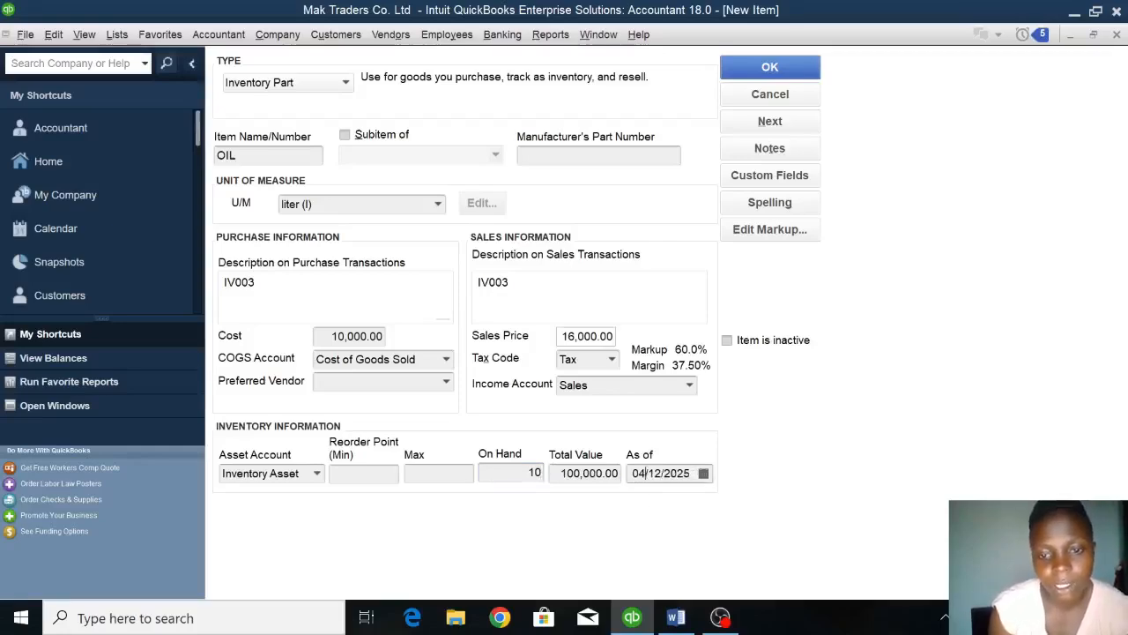
pyautogui.doubleClick(644, 473)
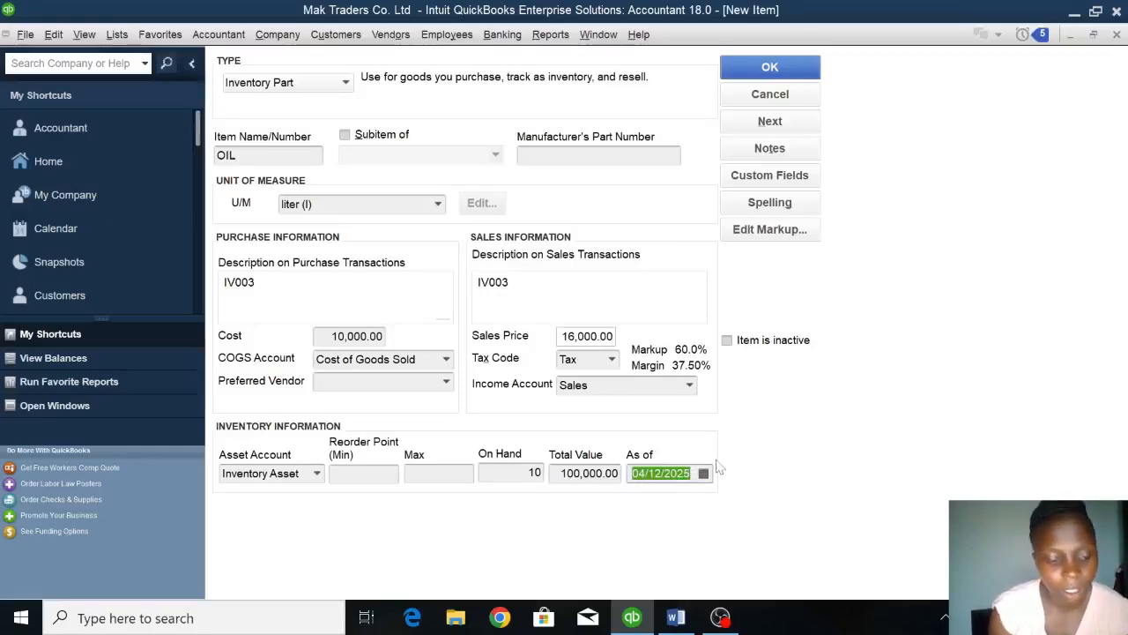
pyautogui.write('01/01/2023')
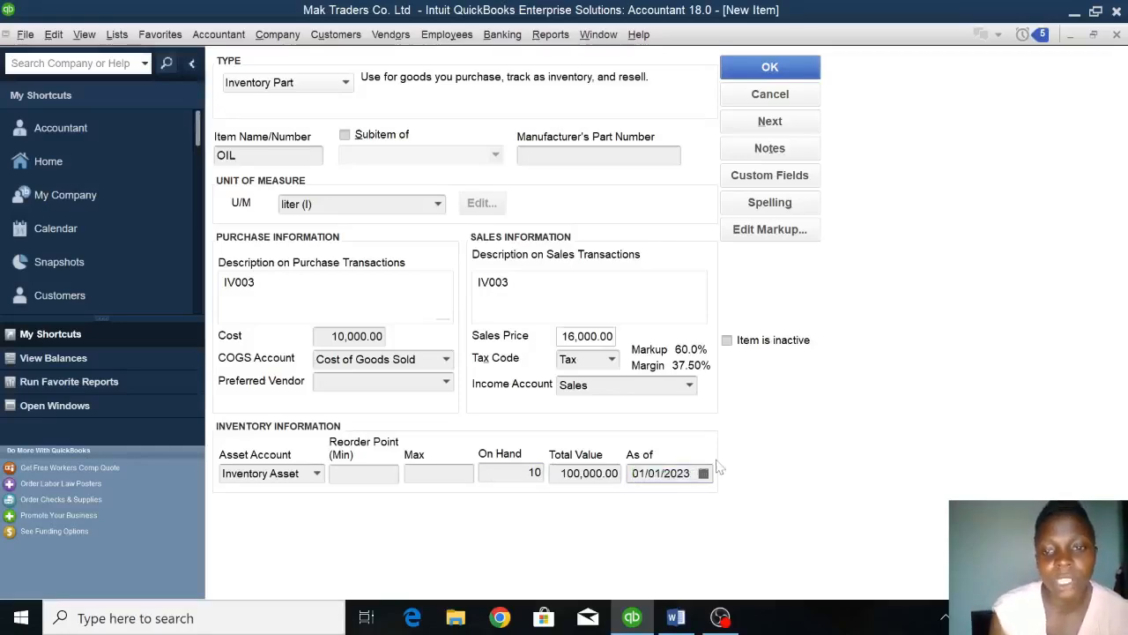
pyautogui.click(755, 74)
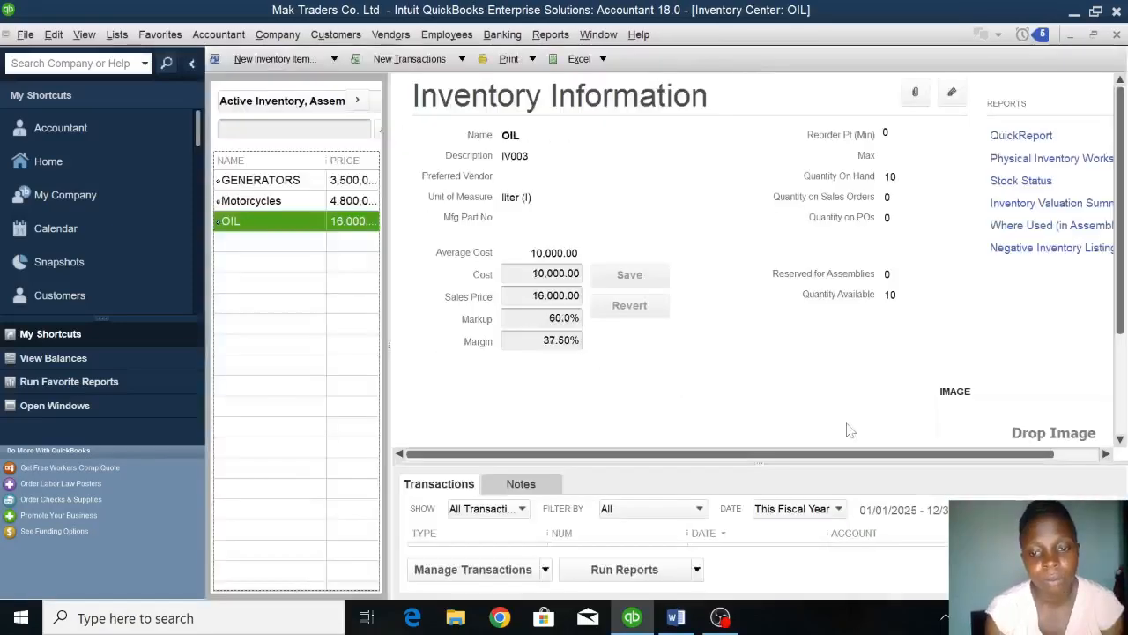
# Check the servicing row in the Word assignment and start a new Service-type item named SERVICING in QuickBooks.
pyautogui.click(675, 617)
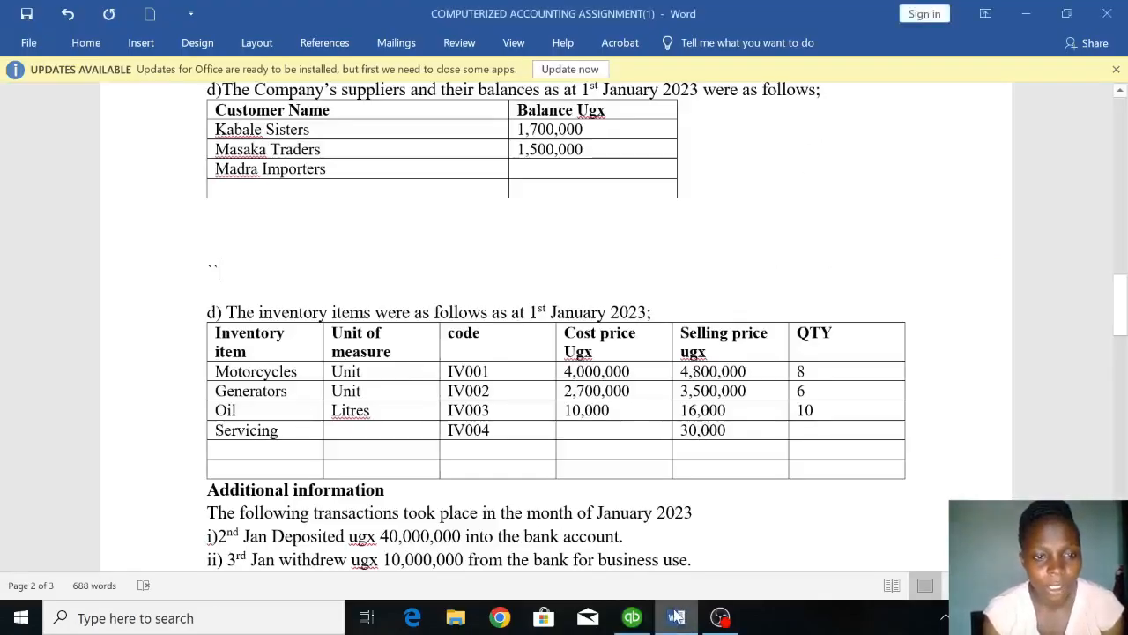
pyautogui.click(631, 617)
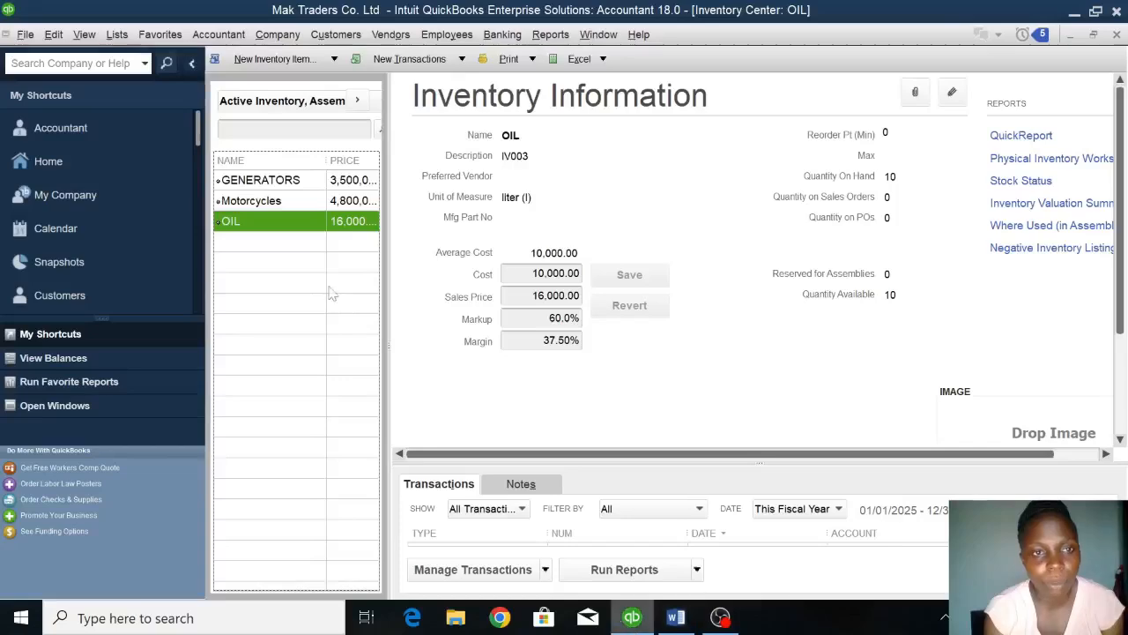
pyautogui.click(283, 60)
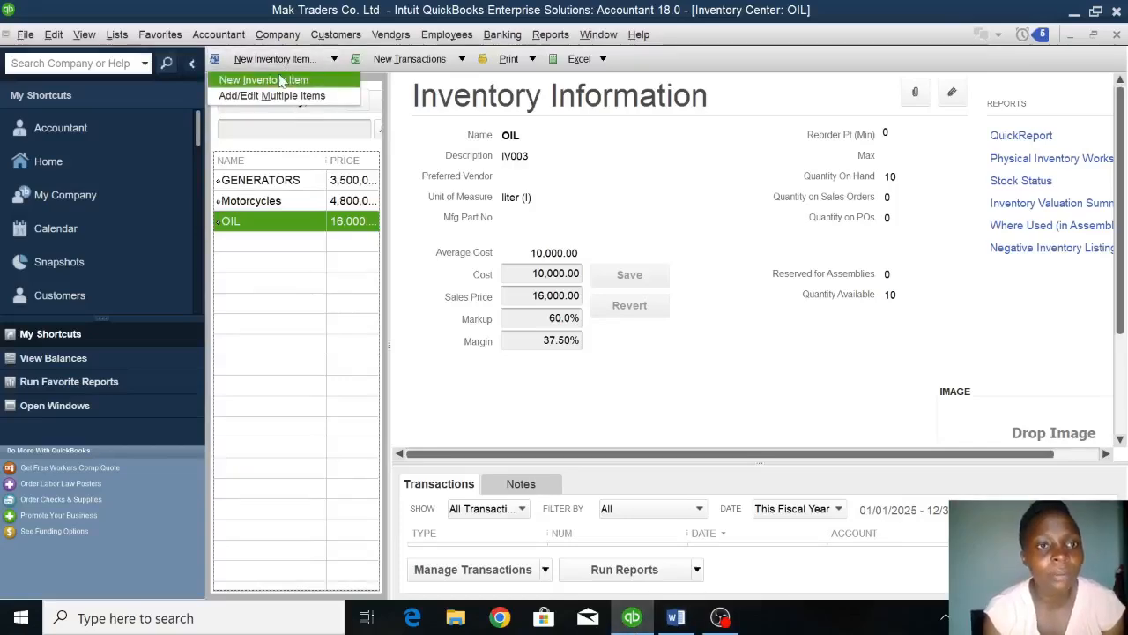
pyautogui.click(280, 80)
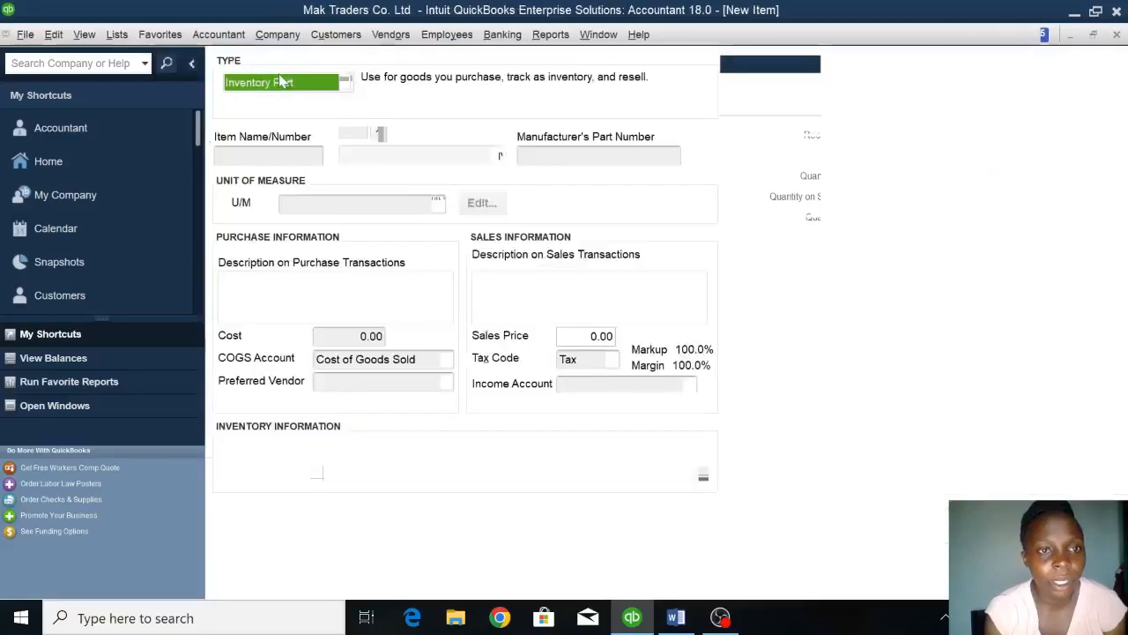
pyautogui.click(259, 105)
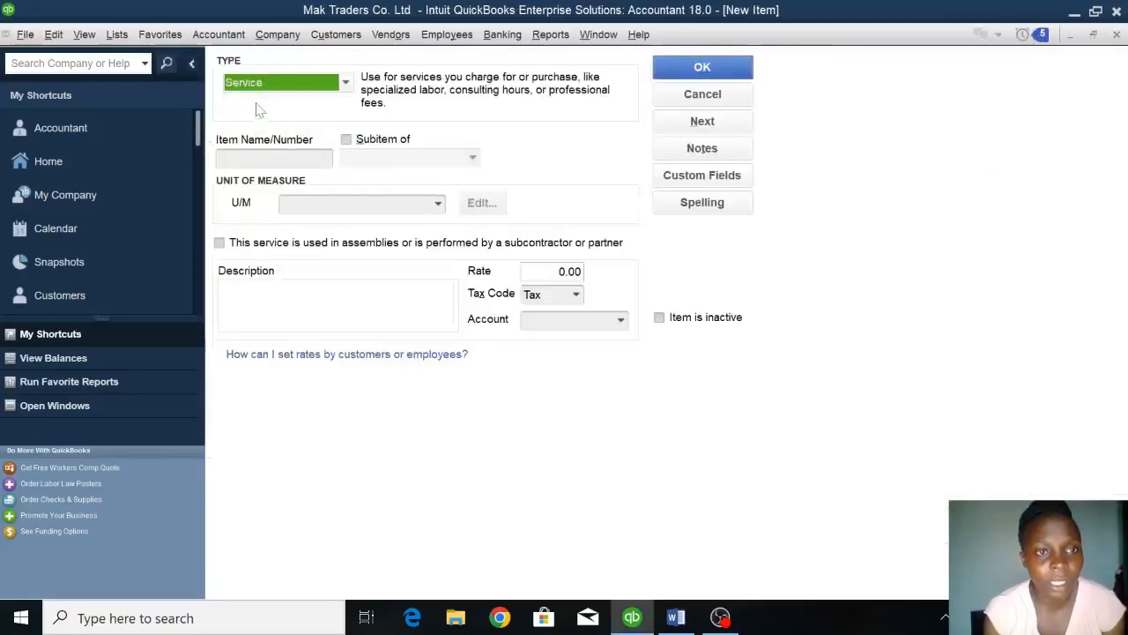
pyautogui.click(272, 159)
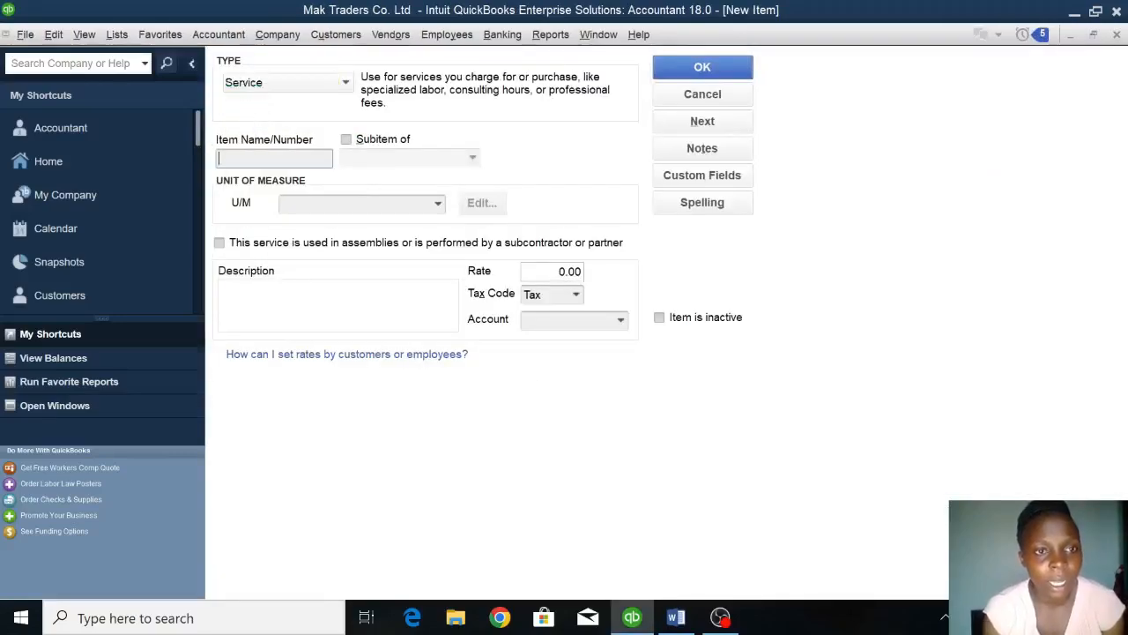
pyautogui.write('SER')
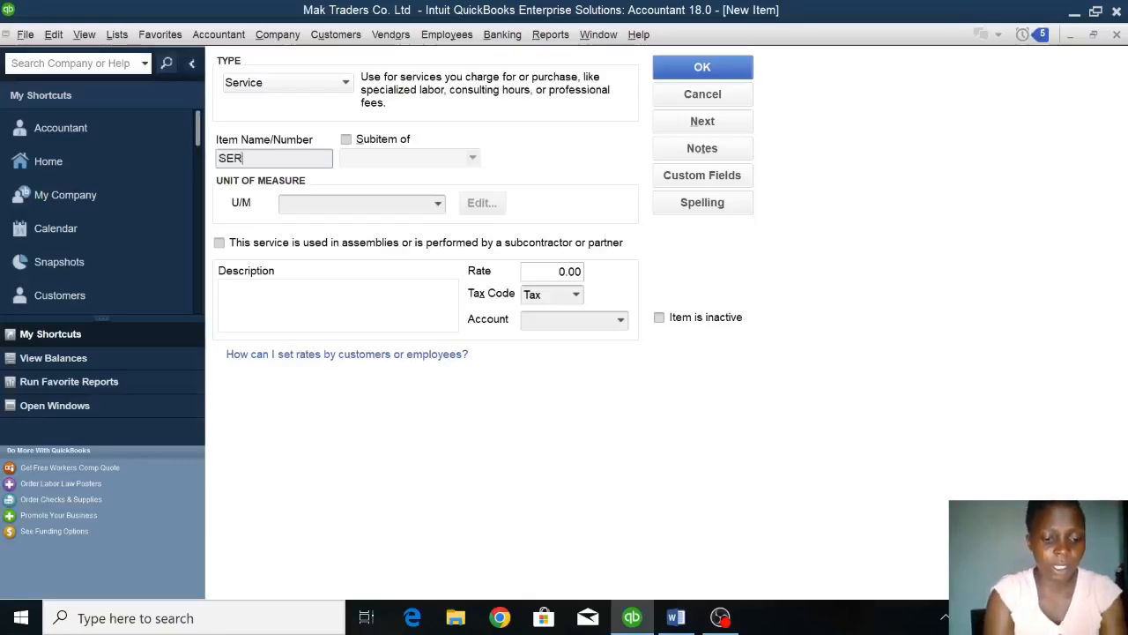
pyautogui.write('VICING')
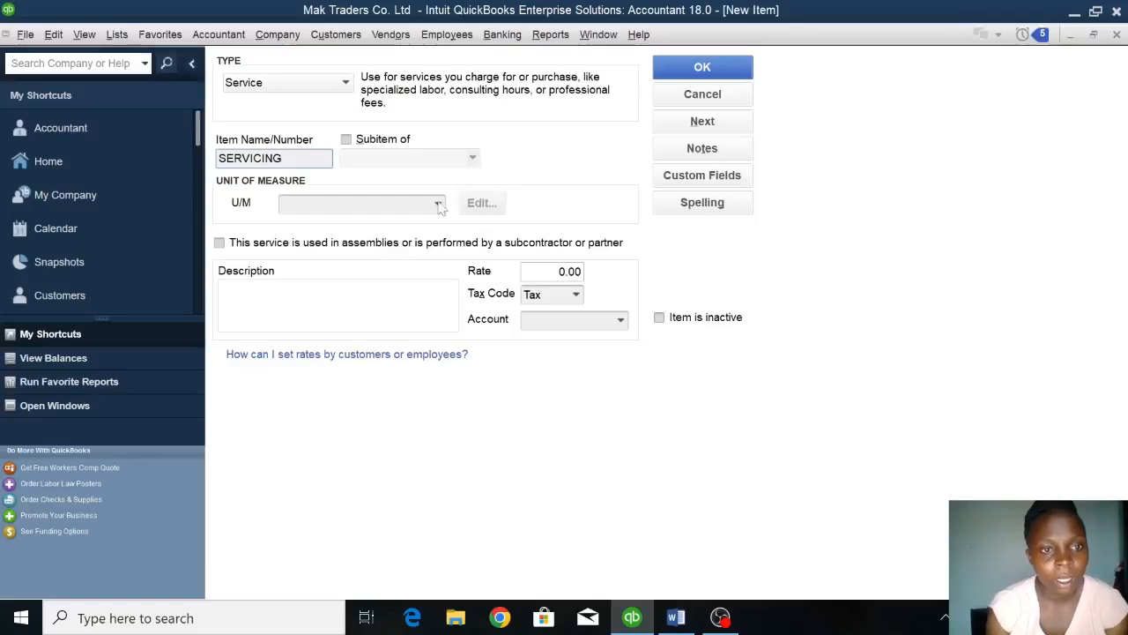
# Enter IV004 as the description of the SERVICING item and set its rate to 30,000.
pyautogui.click(353, 300)
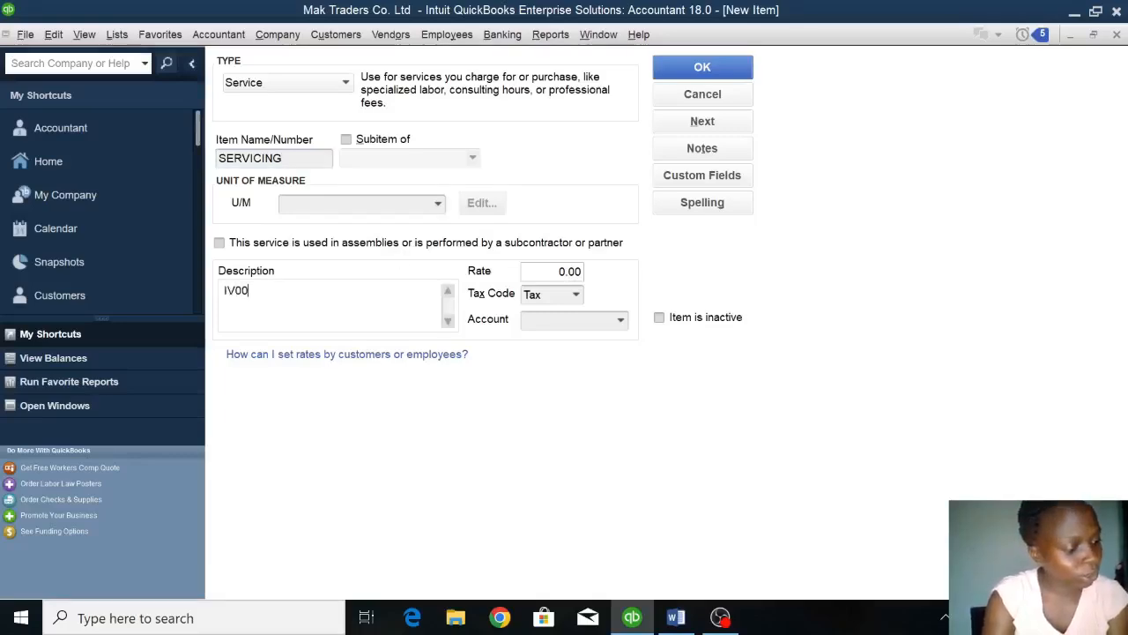
pyautogui.write('IV004')
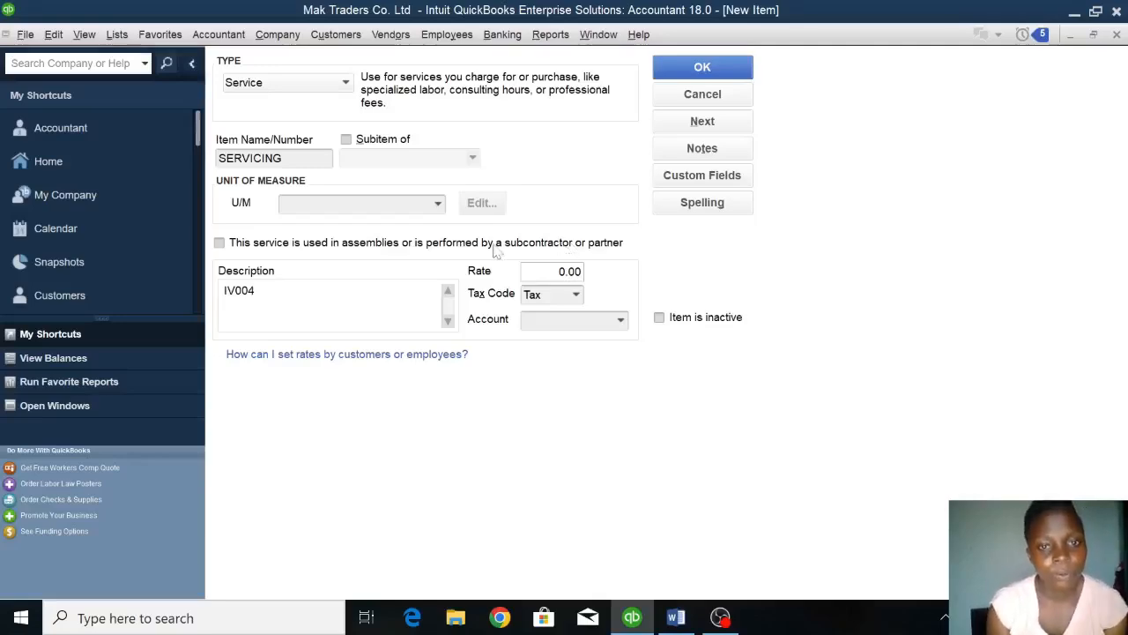
pyautogui.press('Tab')
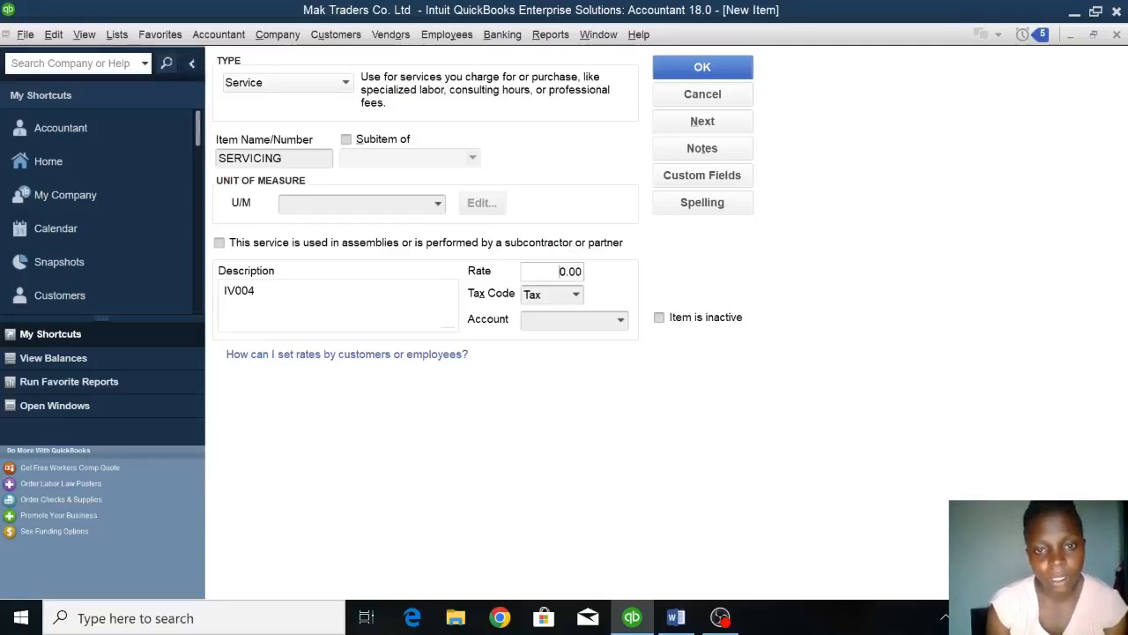
pyautogui.press('BackSpace')
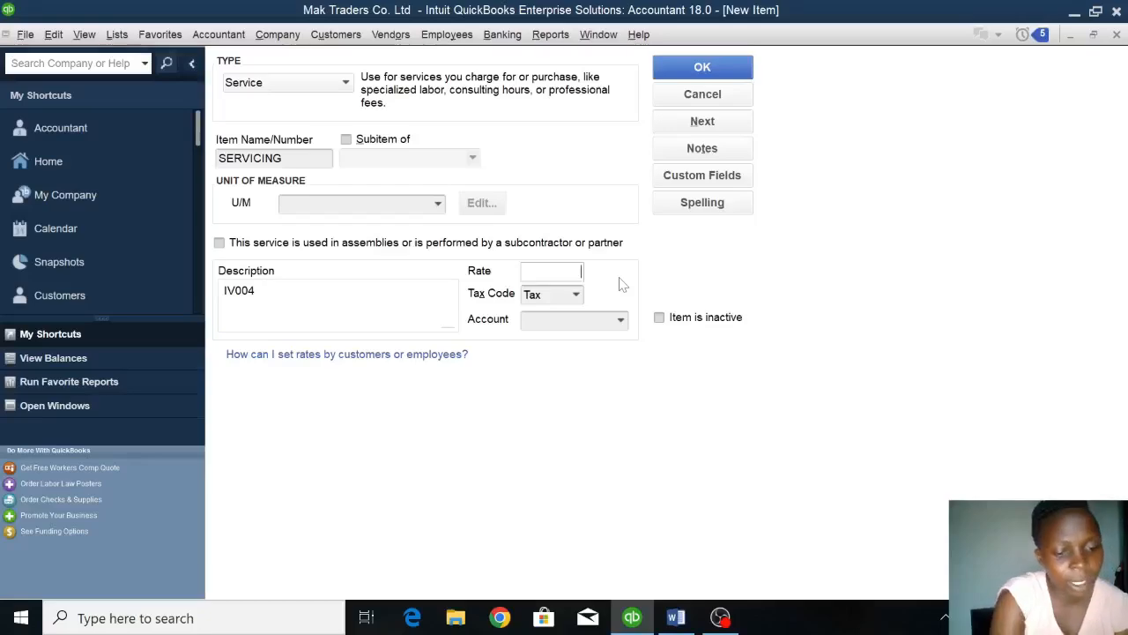
pyautogui.write('30000')
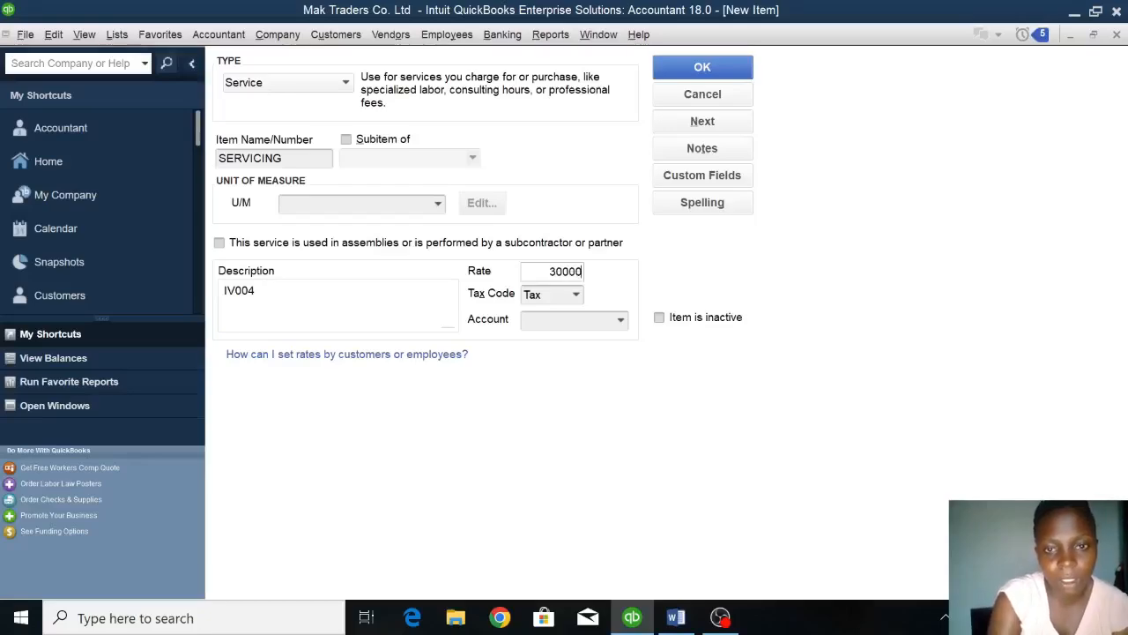
# Create an income account named SERVICE ACCOUNT, assign it to the SERVICING item and save the item.
pyautogui.click(619, 321)
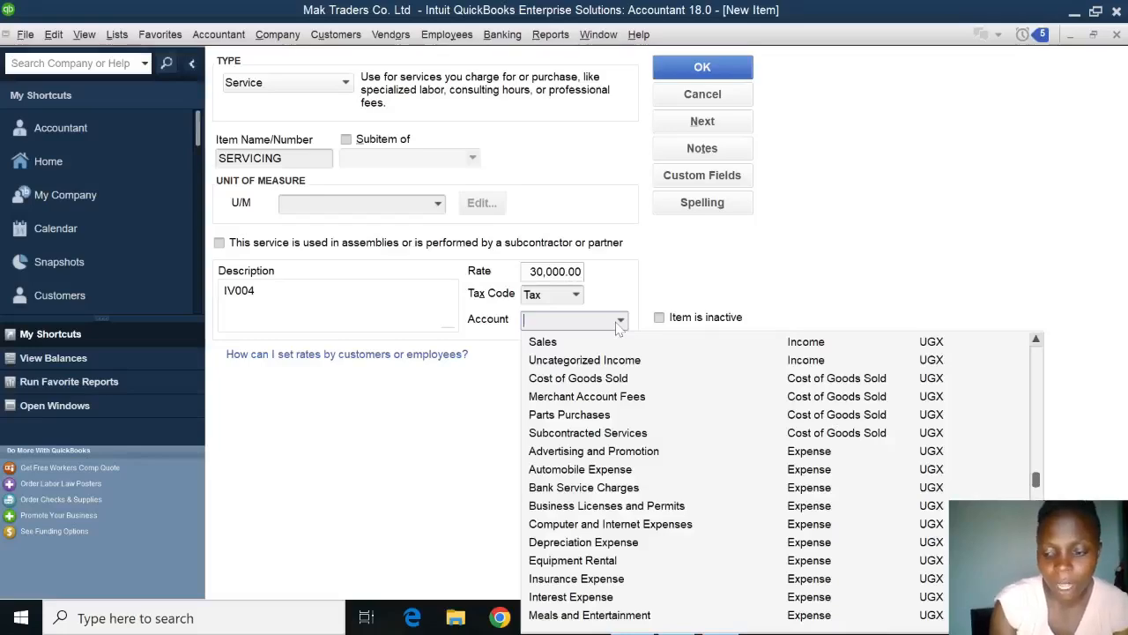
pyautogui.scroll(5, 619, 328)
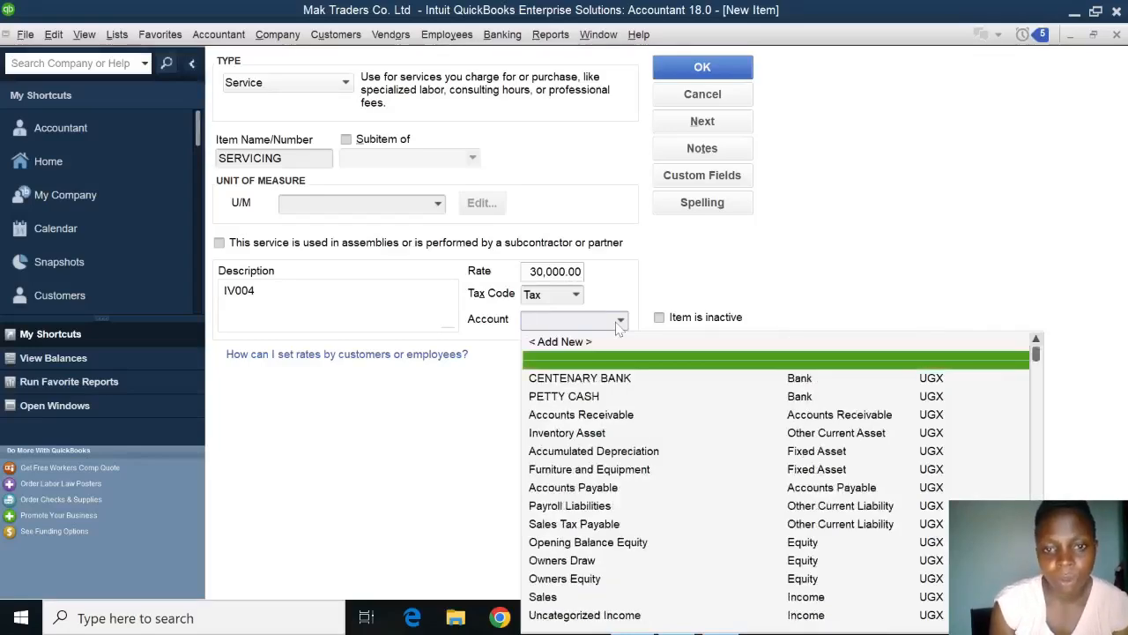
pyautogui.click(581, 342)
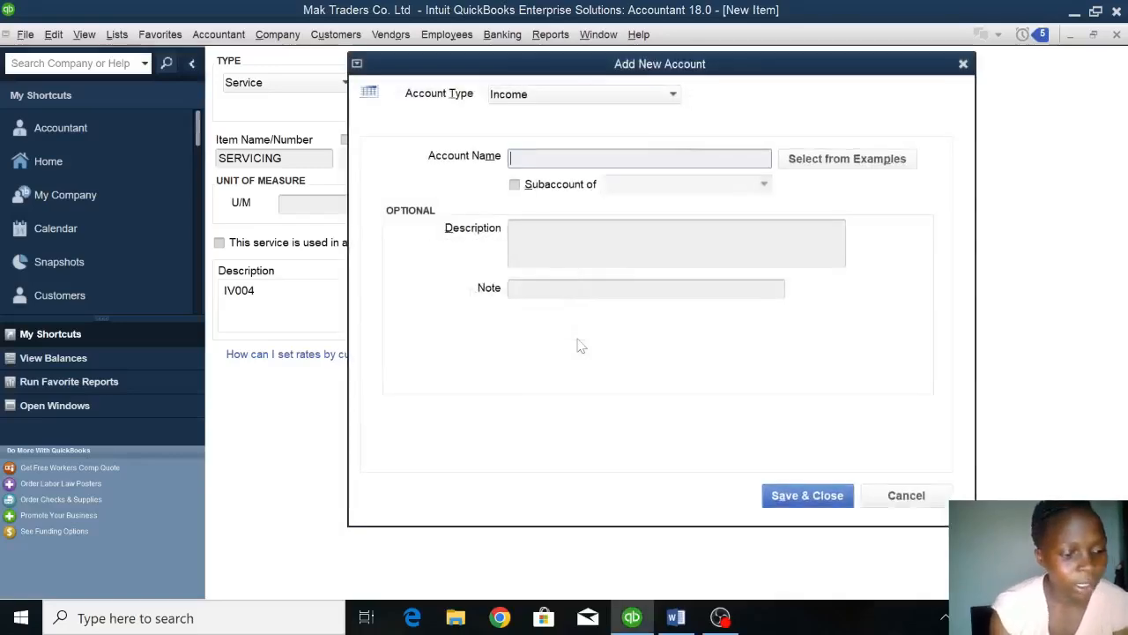
pyautogui.write('SERV')
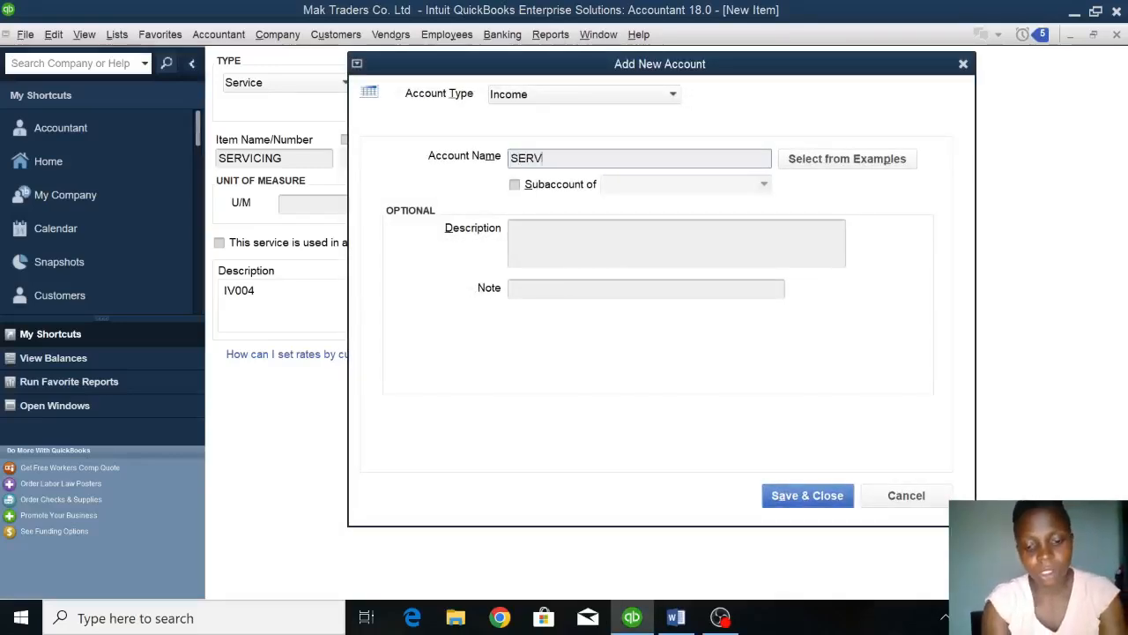
pyautogui.write('ICE ACCOUNT')
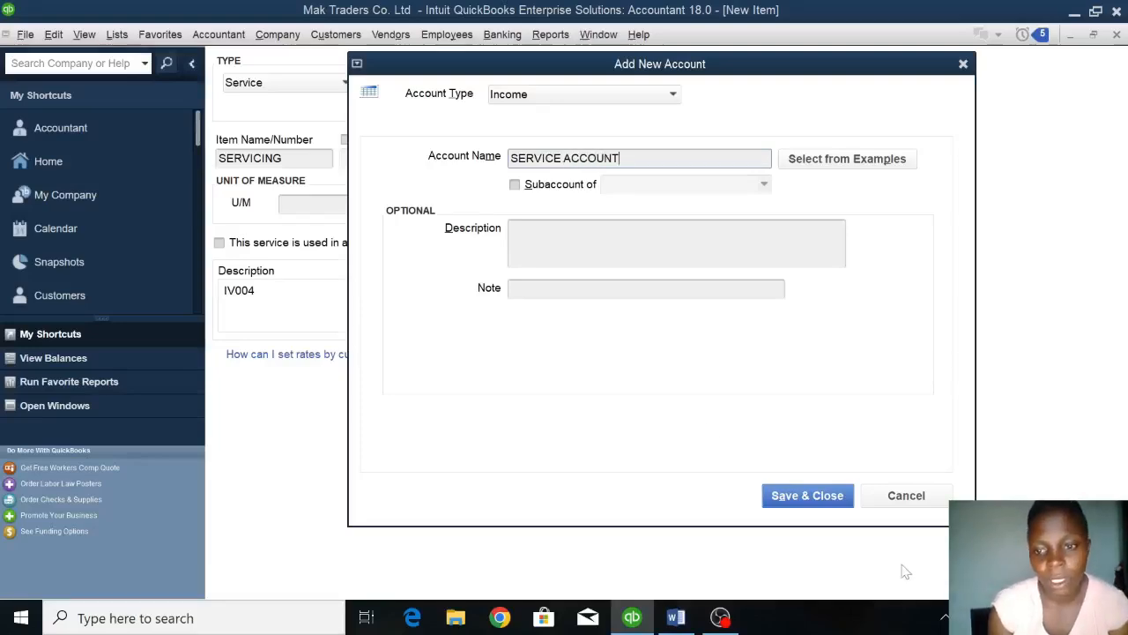
pyautogui.click(825, 496)
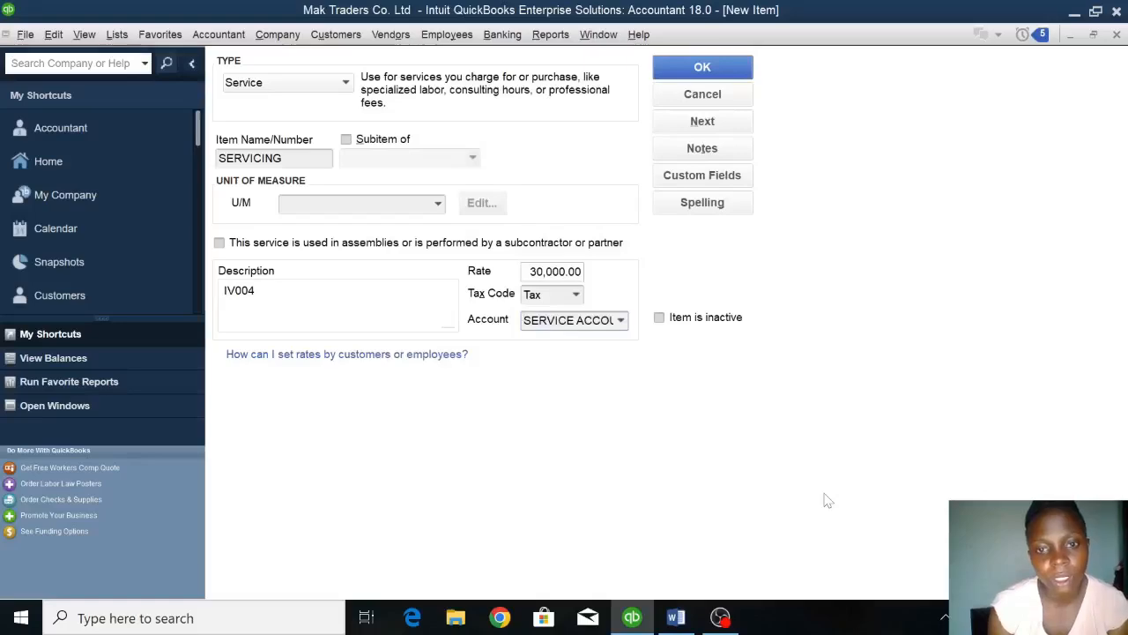
pyautogui.click(735, 75)
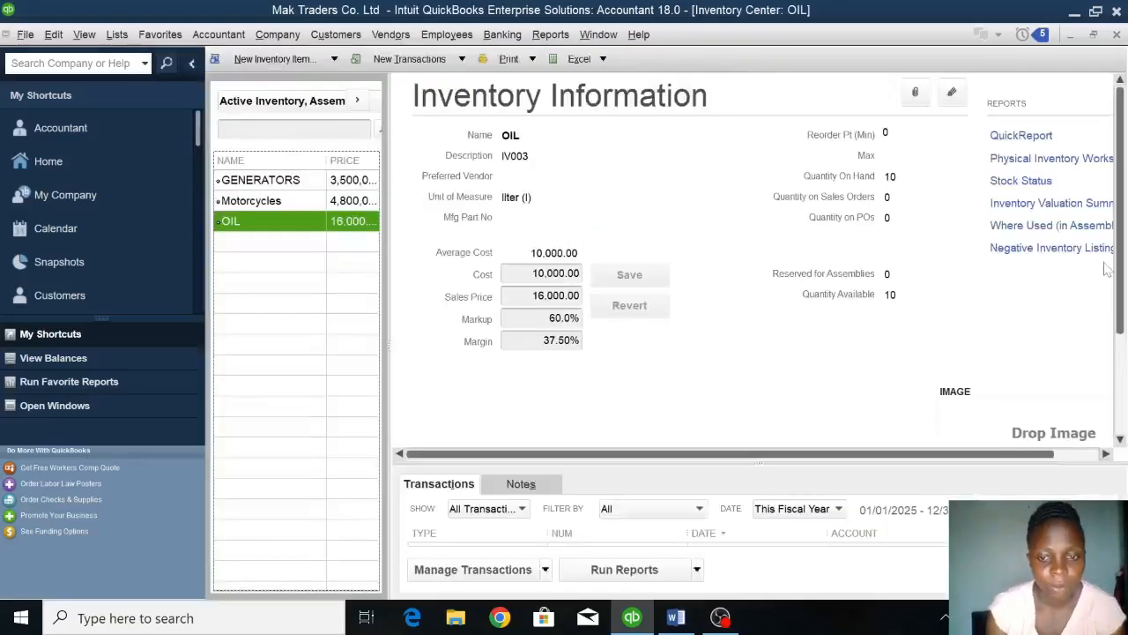
# Review the January 2023 transactions in the Word assignment, and open the chart of accounts in QuickBooks.
pyautogui.click(680, 619)
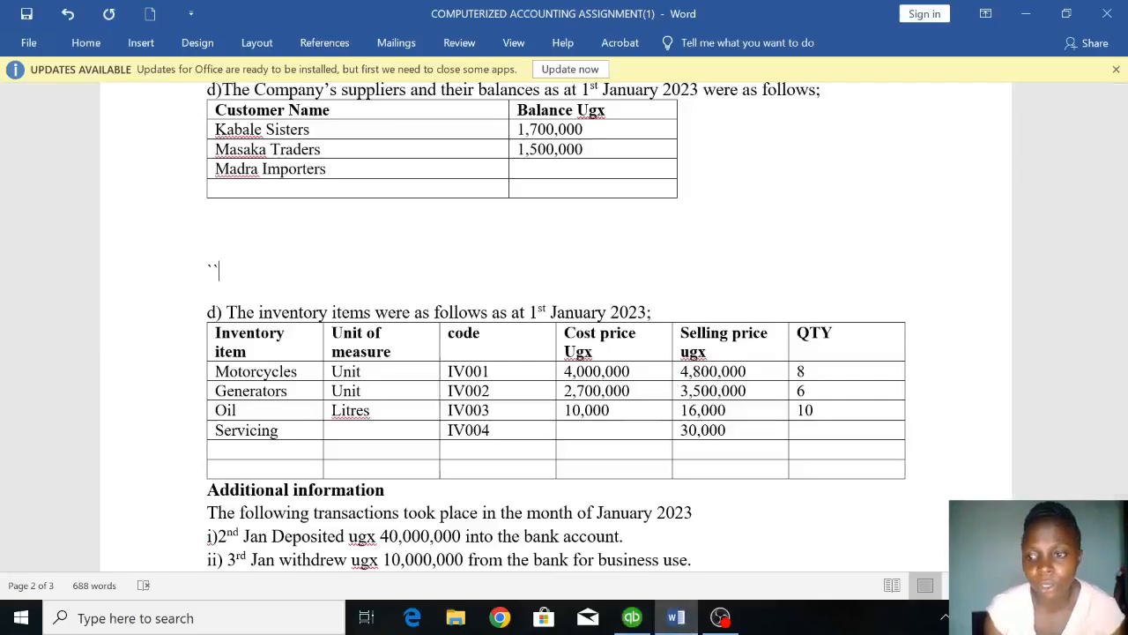
pyautogui.scroll(-1, 564, 326)
pyautogui.scroll(-1, 564, 326)
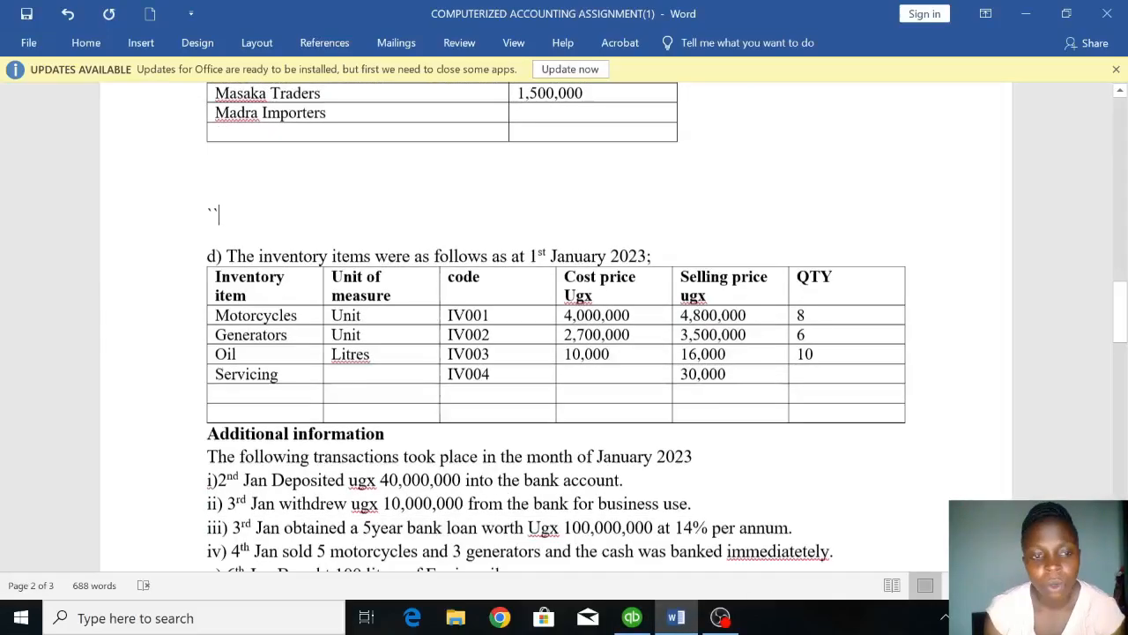
pyautogui.scroll(-2, 564, 352)
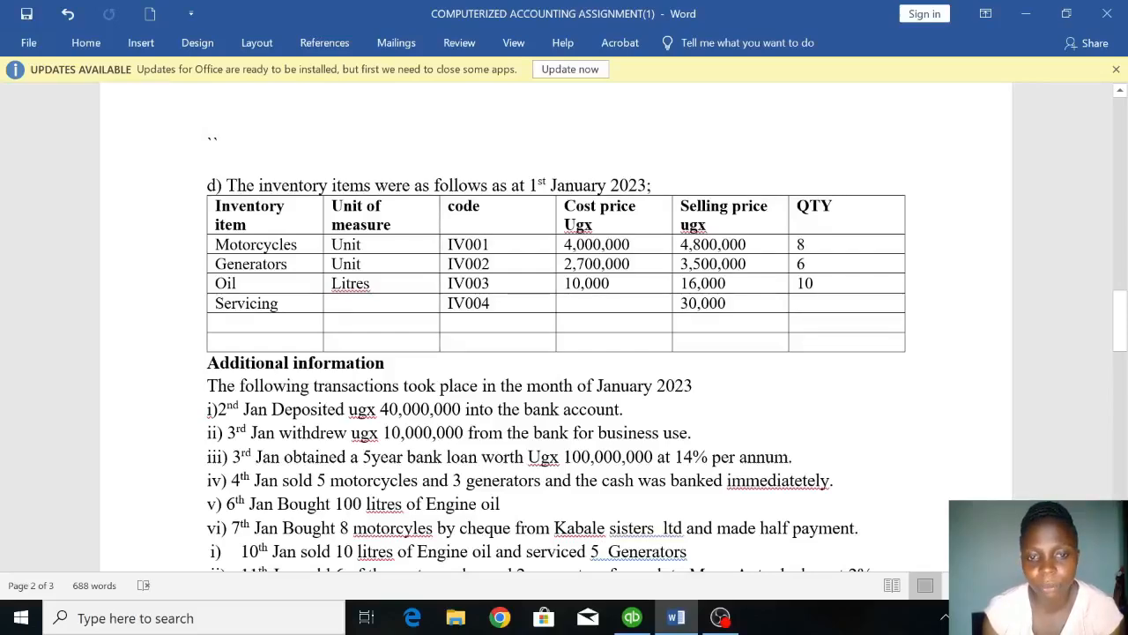
pyautogui.click(636, 618)
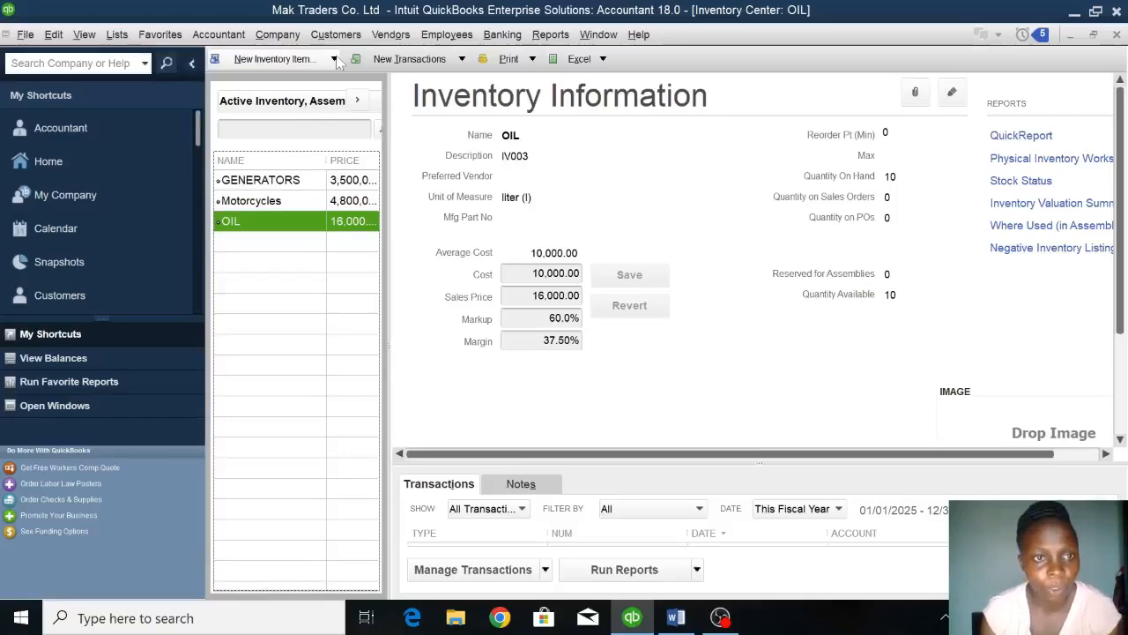
pyautogui.click(67, 163)
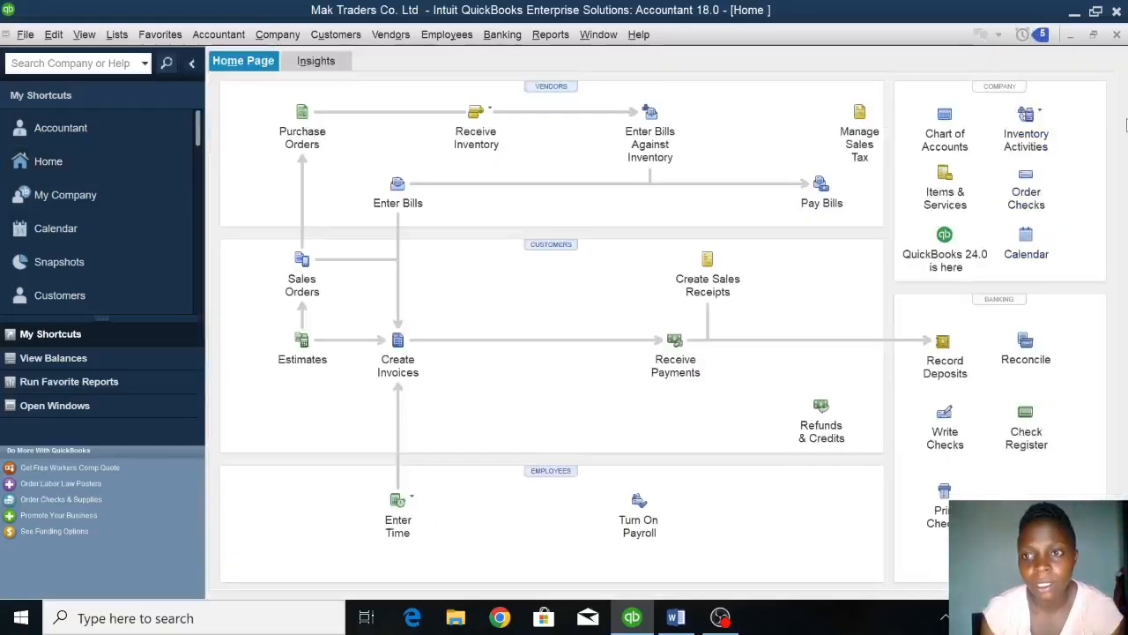
pyautogui.click(938, 132)
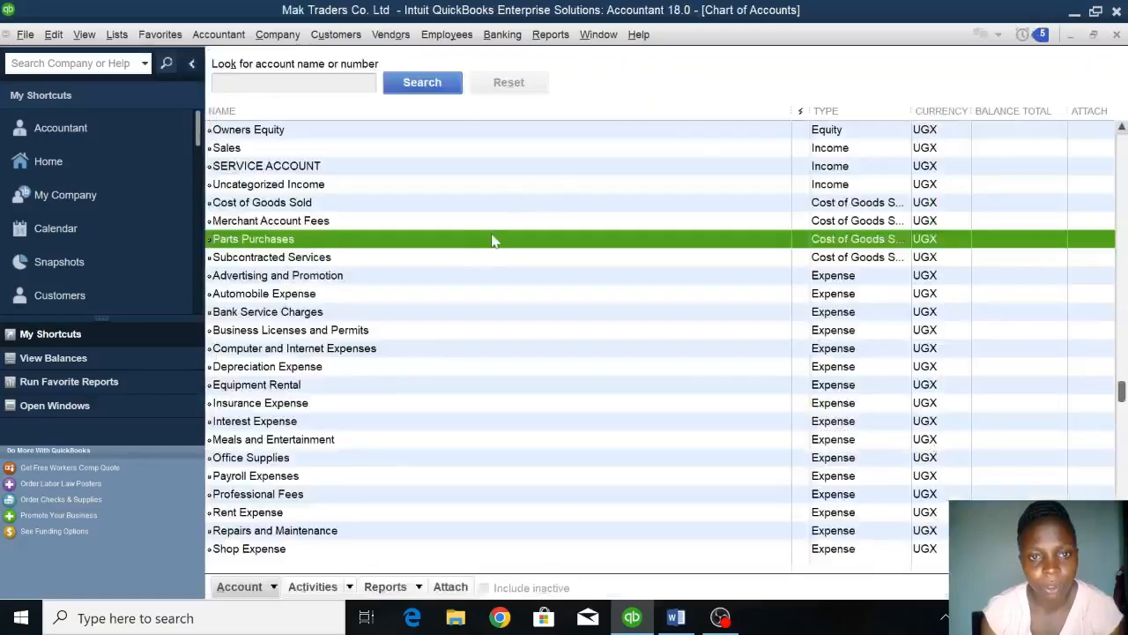
pyautogui.rightClick(493, 239)
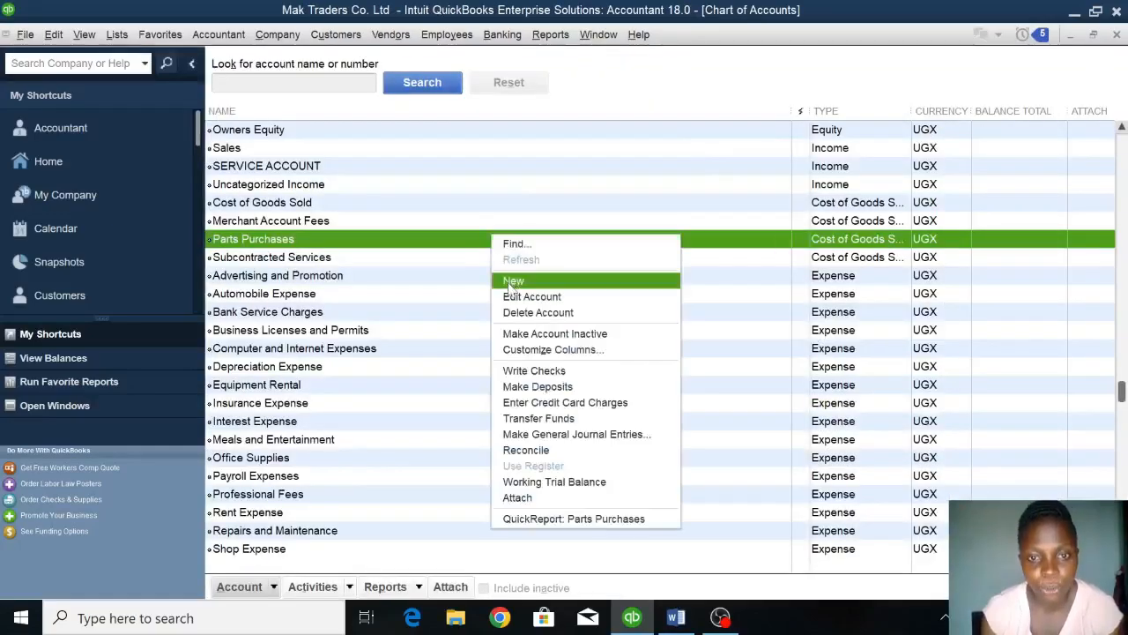
pyautogui.click(511, 281)
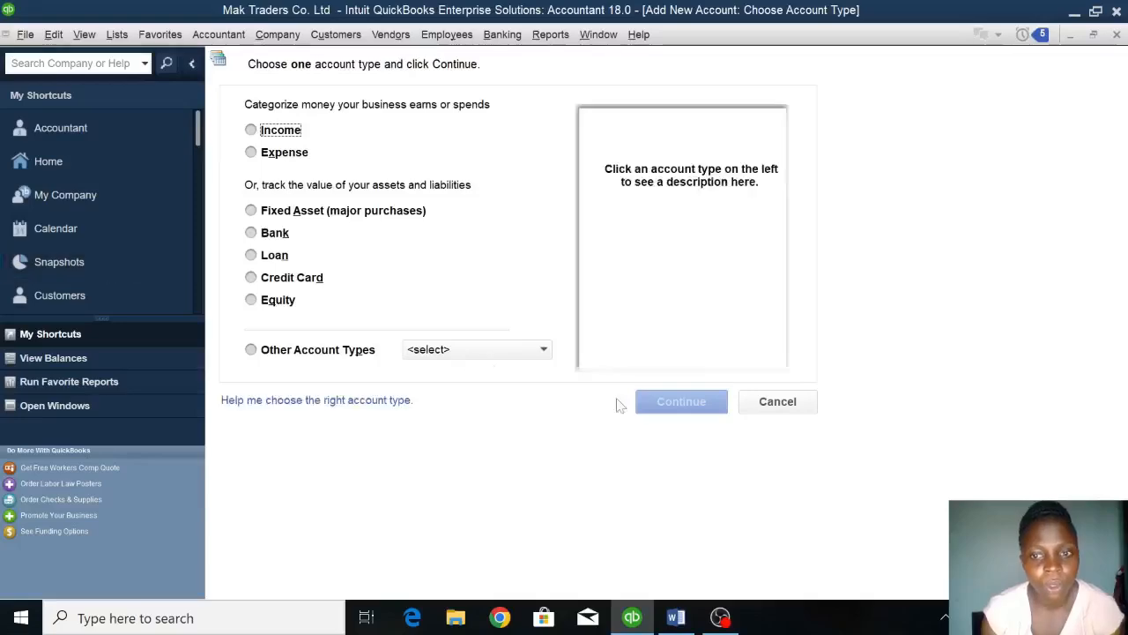
pyautogui.click(774, 407)
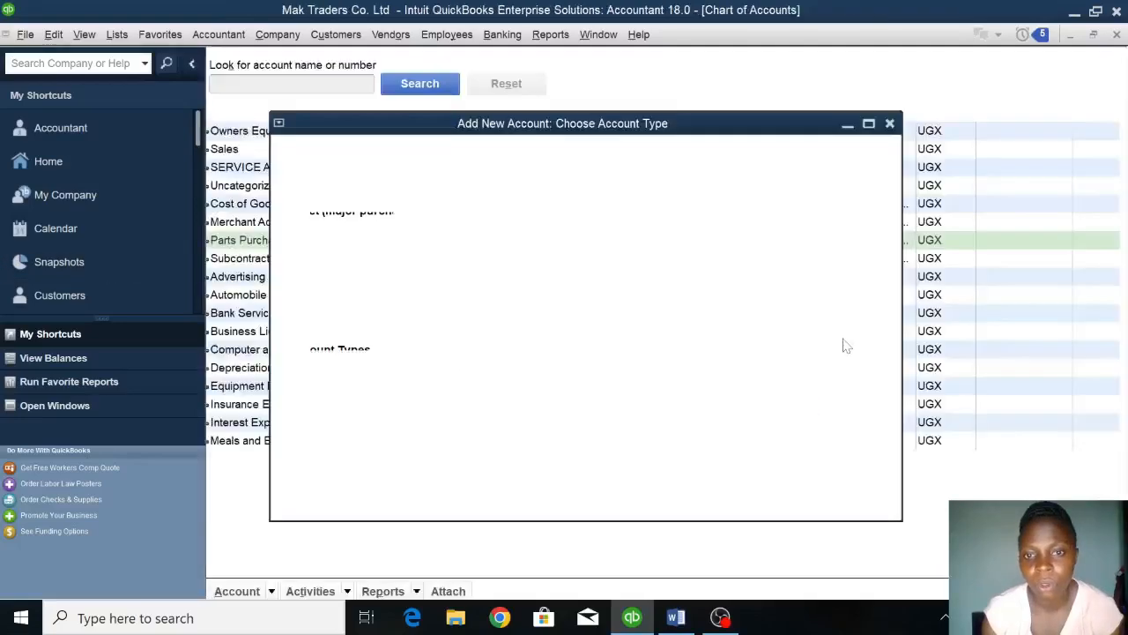
# Start a general journal entry from the chart of accounts and debit CENTENARY BANK with 40,000,000.
pyautogui.rightClick(738, 248)
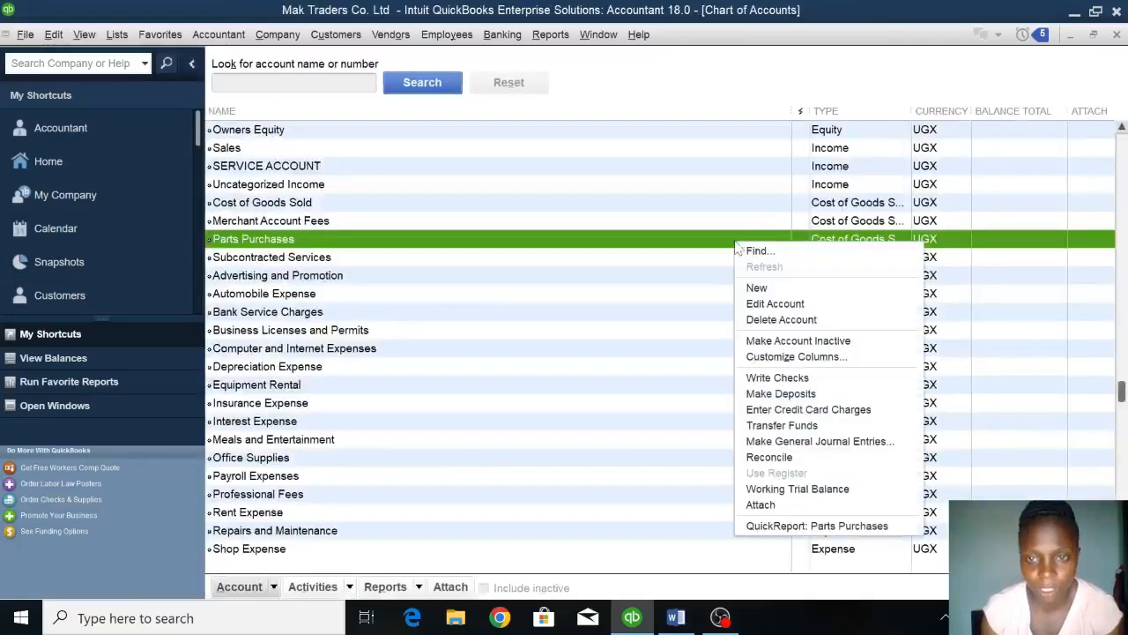
pyautogui.click(775, 442)
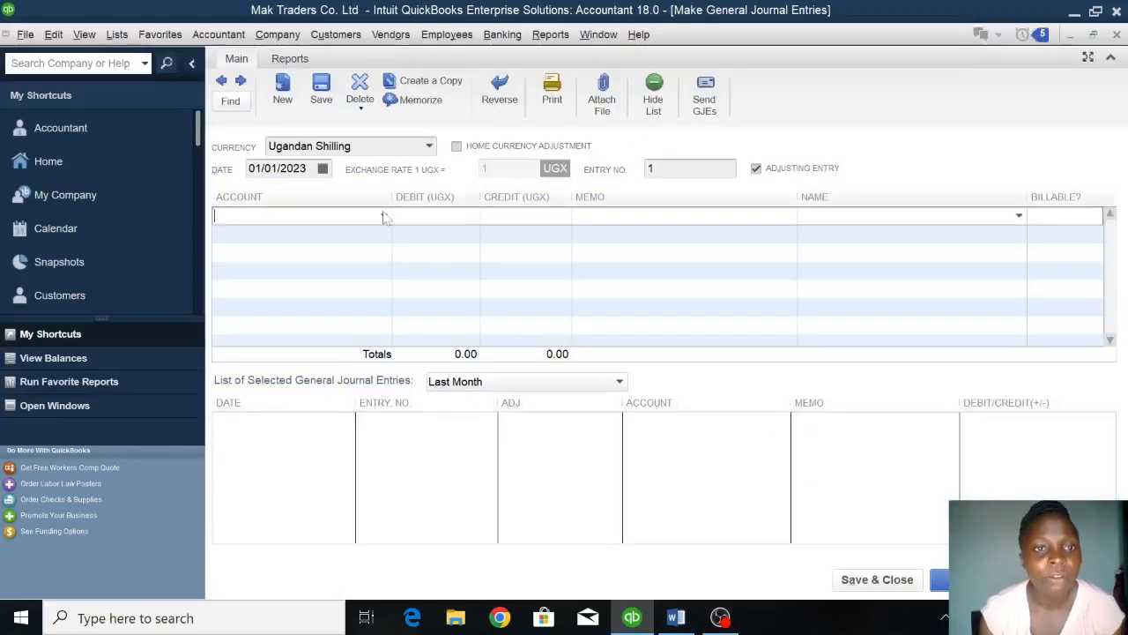
pyautogui.click(383, 216)
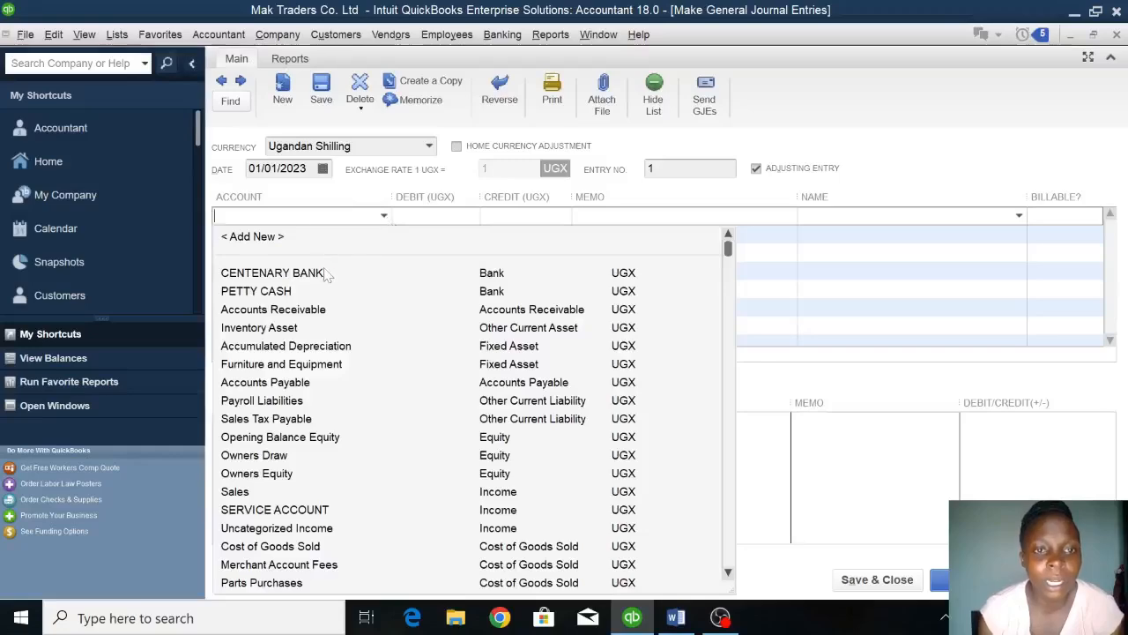
pyautogui.click(274, 273)
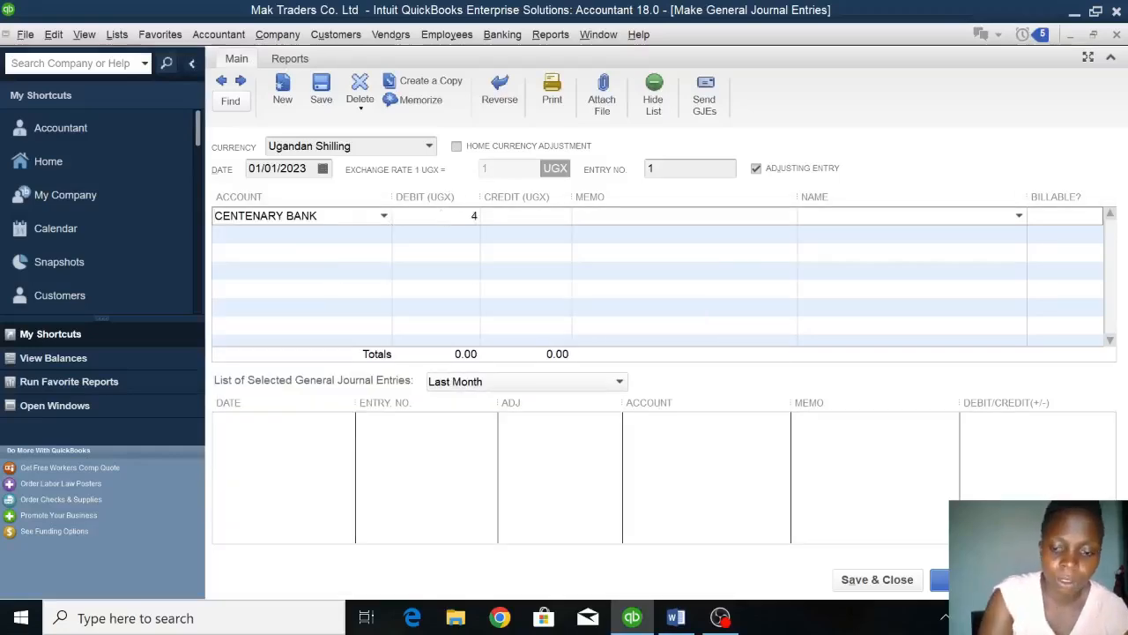
pyautogui.write('40000000')
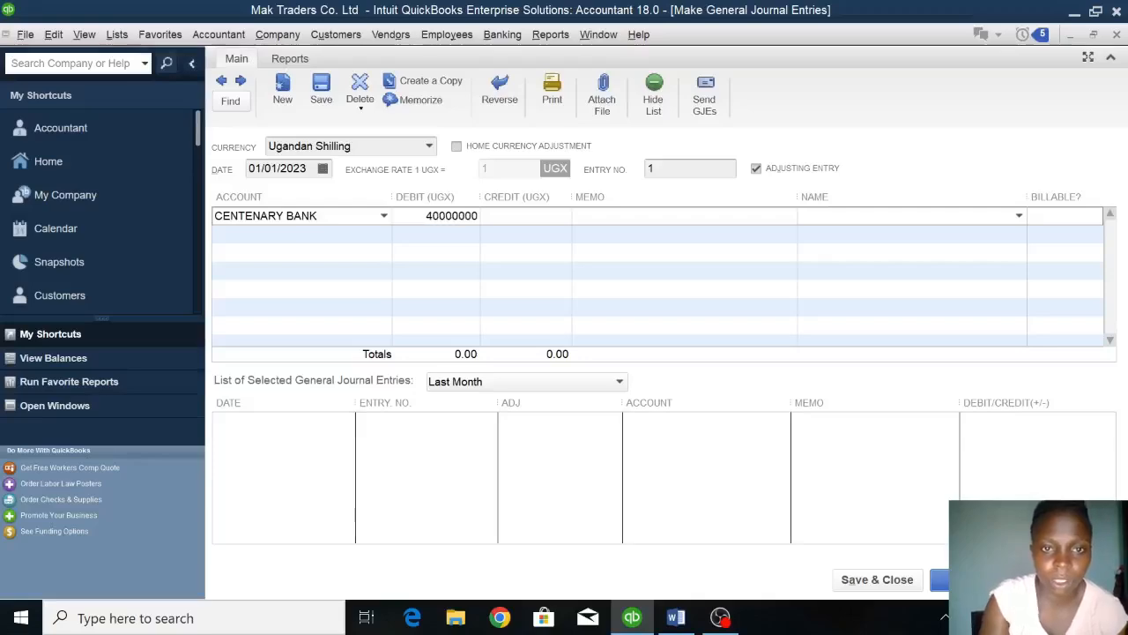
# Create an equity account named CAPITAL and use it for the 40,000,000 credit line of the journal entry.
pyautogui.click(350, 245)
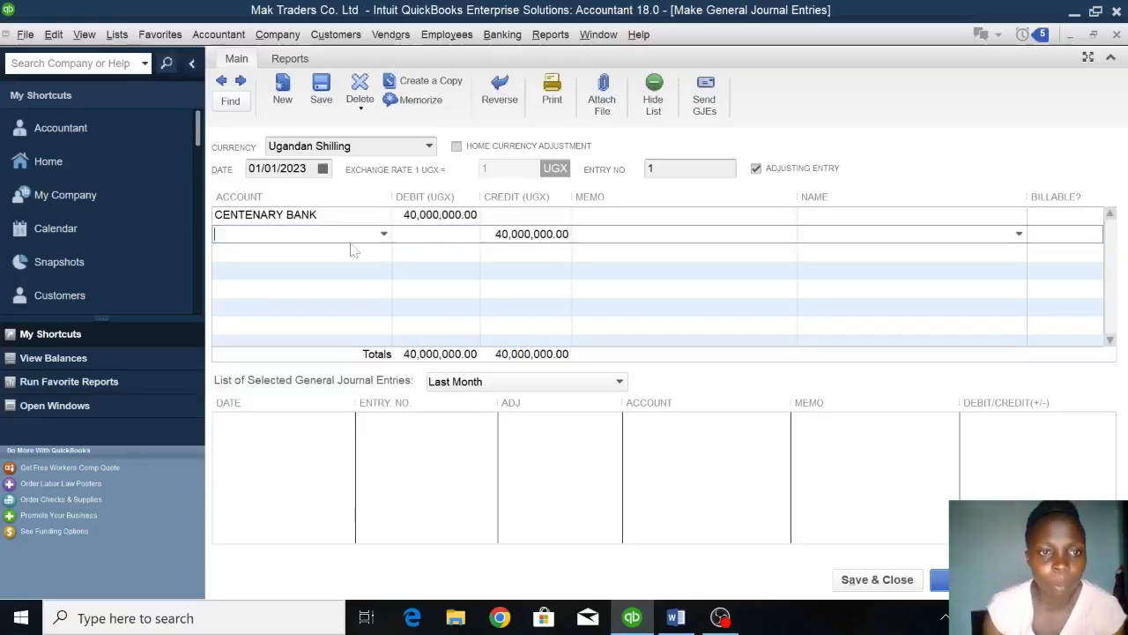
pyautogui.write('CA')
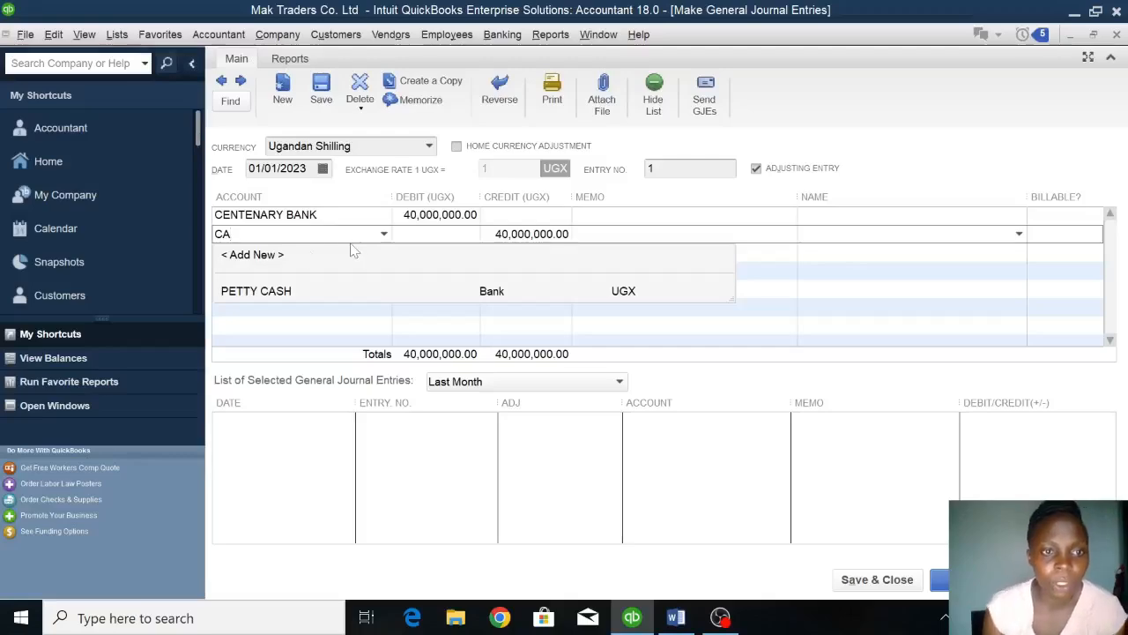
pyautogui.click(270, 254)
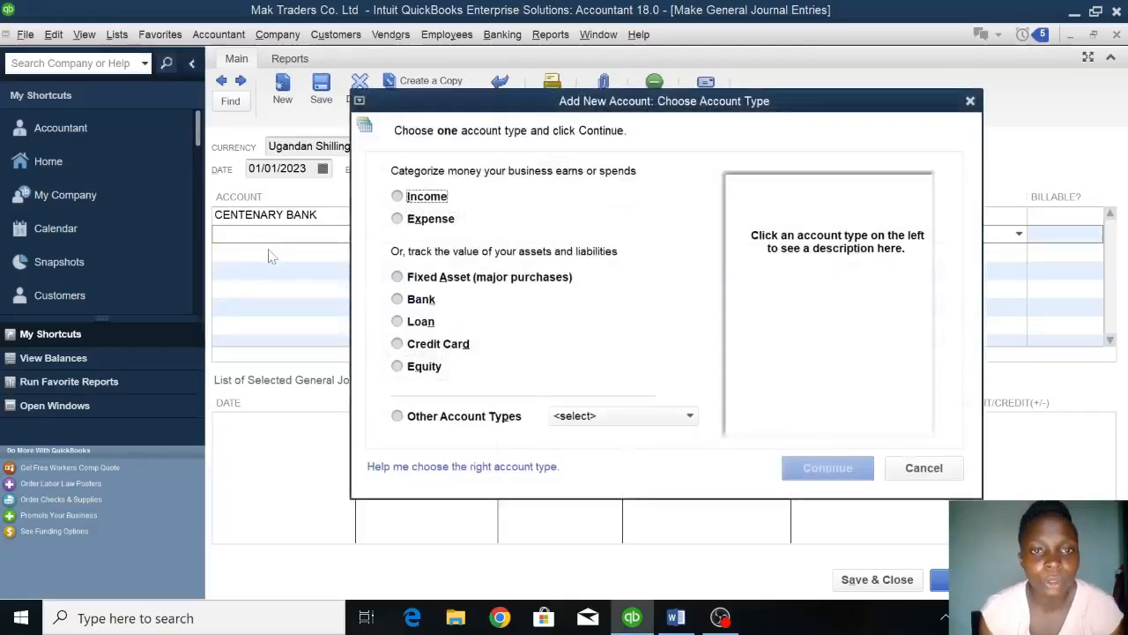
pyautogui.click(426, 366)
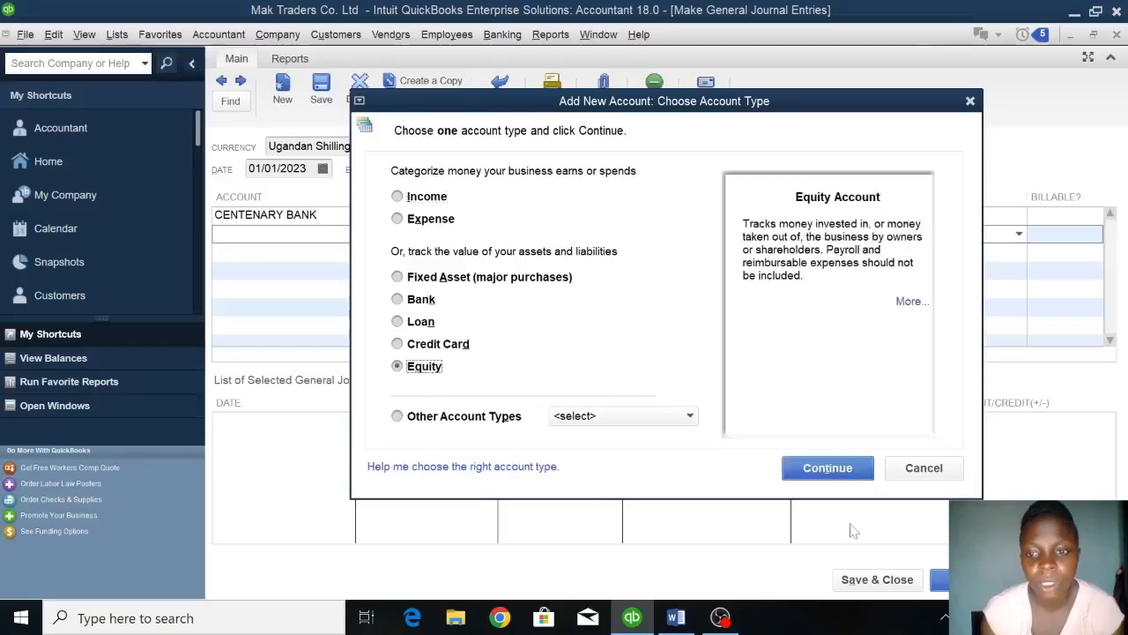
pyautogui.click(831, 468)
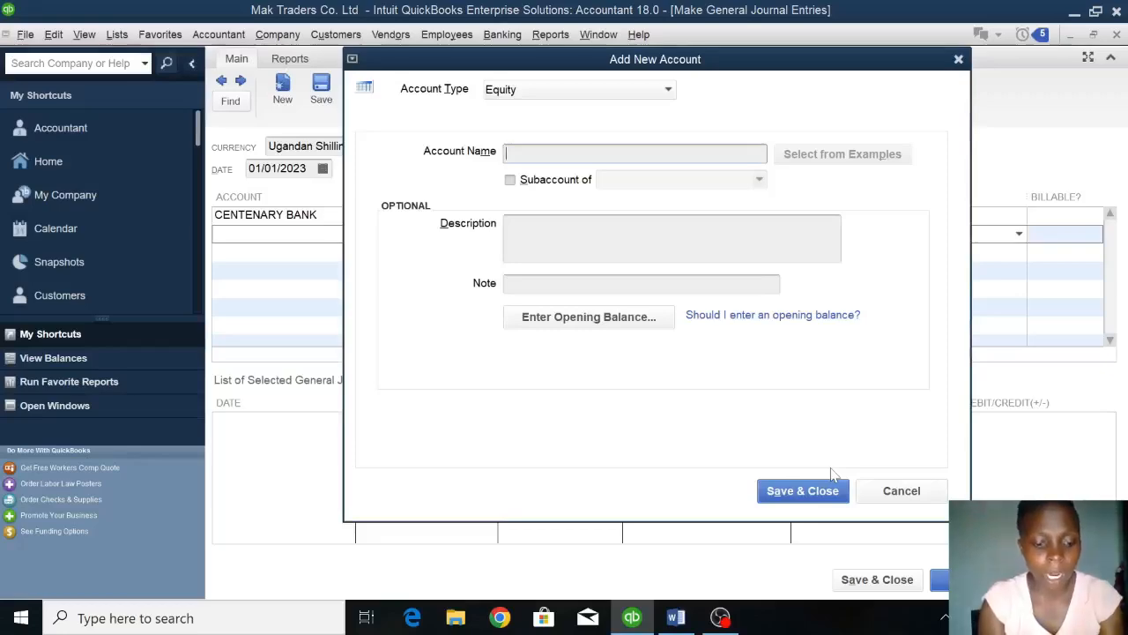
pyautogui.write('CAPITAL')
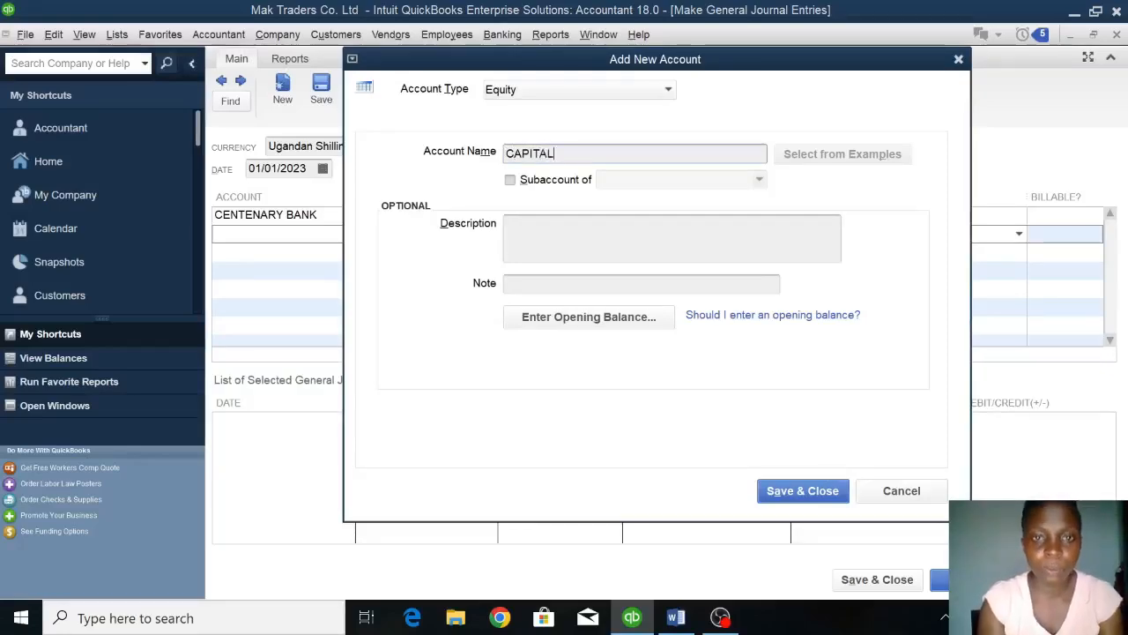
pyautogui.click(816, 494)
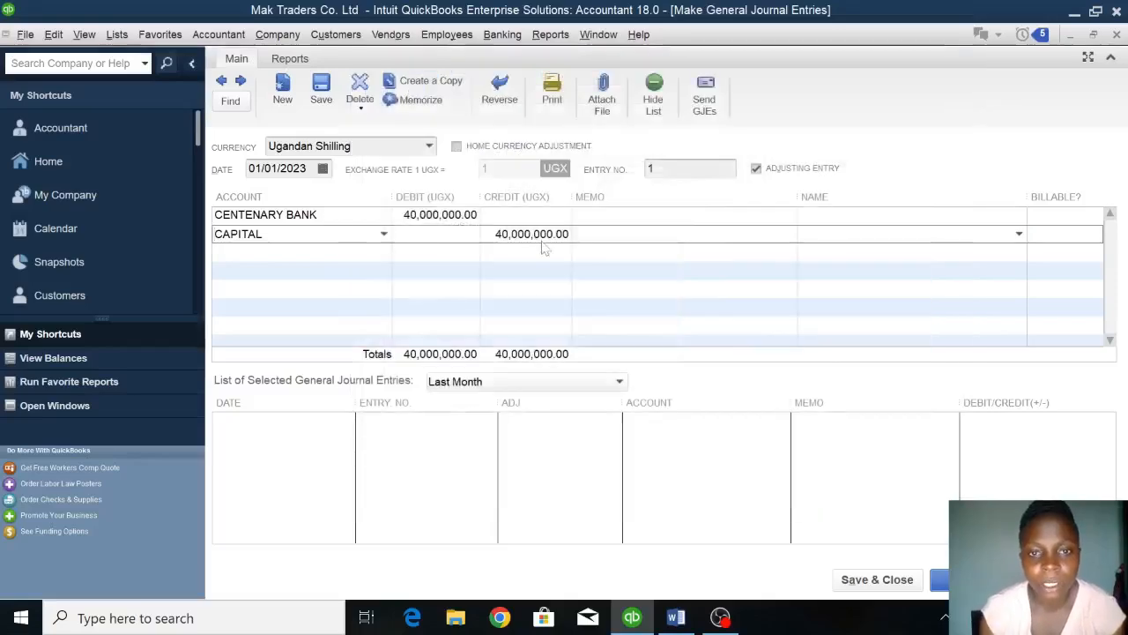
# Set the journal entry's date to 01/02/2023 and save it, moving on to a new entry.
pyautogui.click(304, 168)
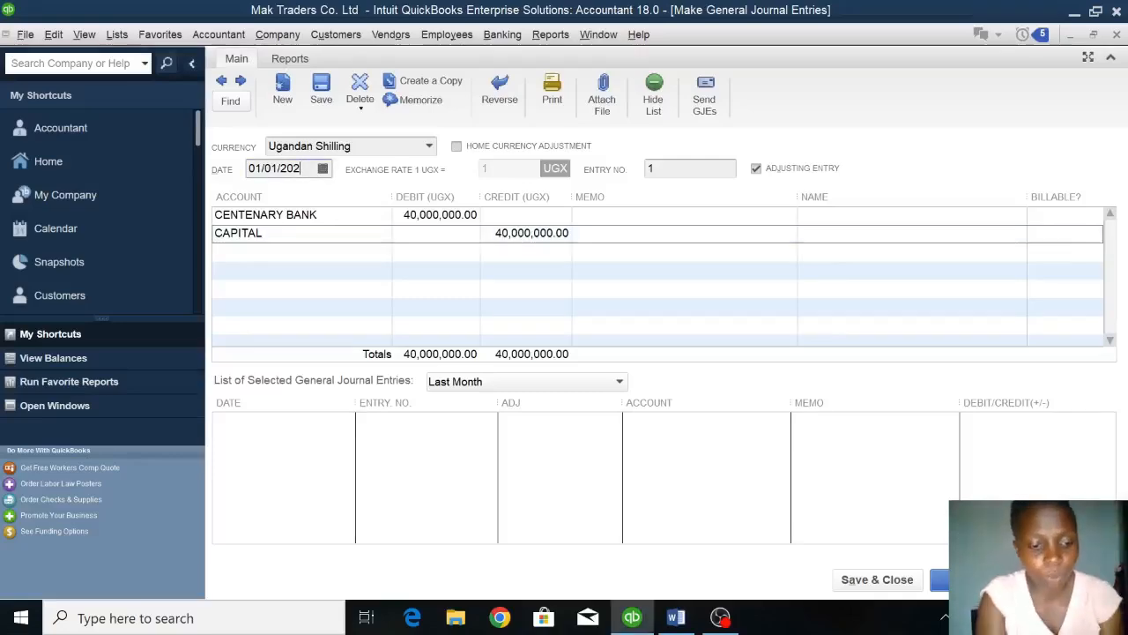
pyautogui.write('3')
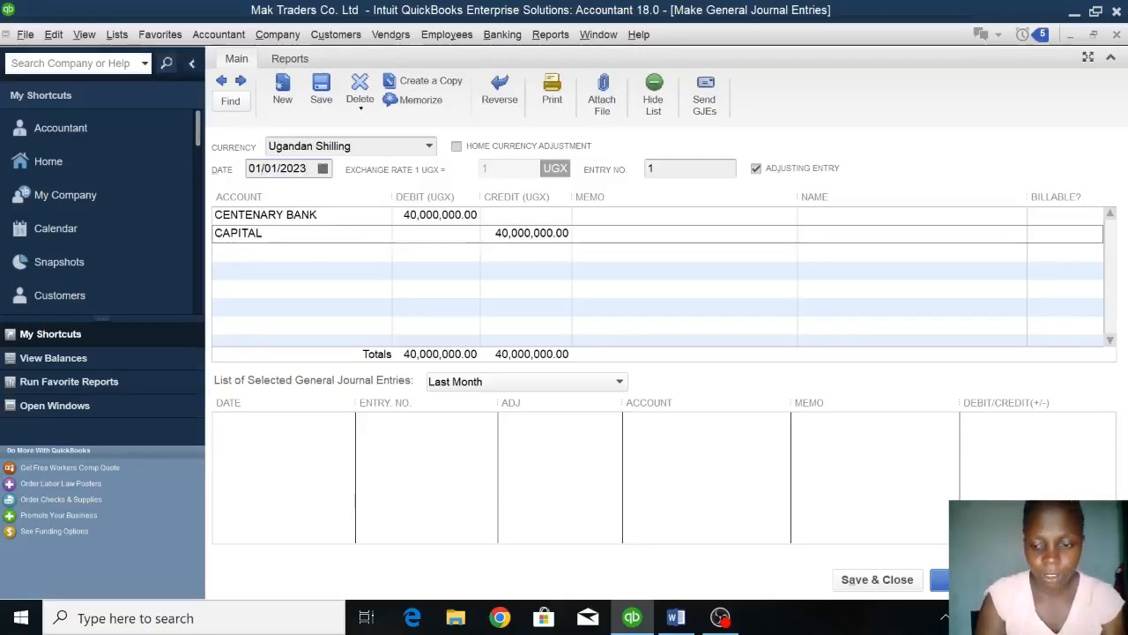
pyautogui.press('BackSpace')
pyautogui.write('2')
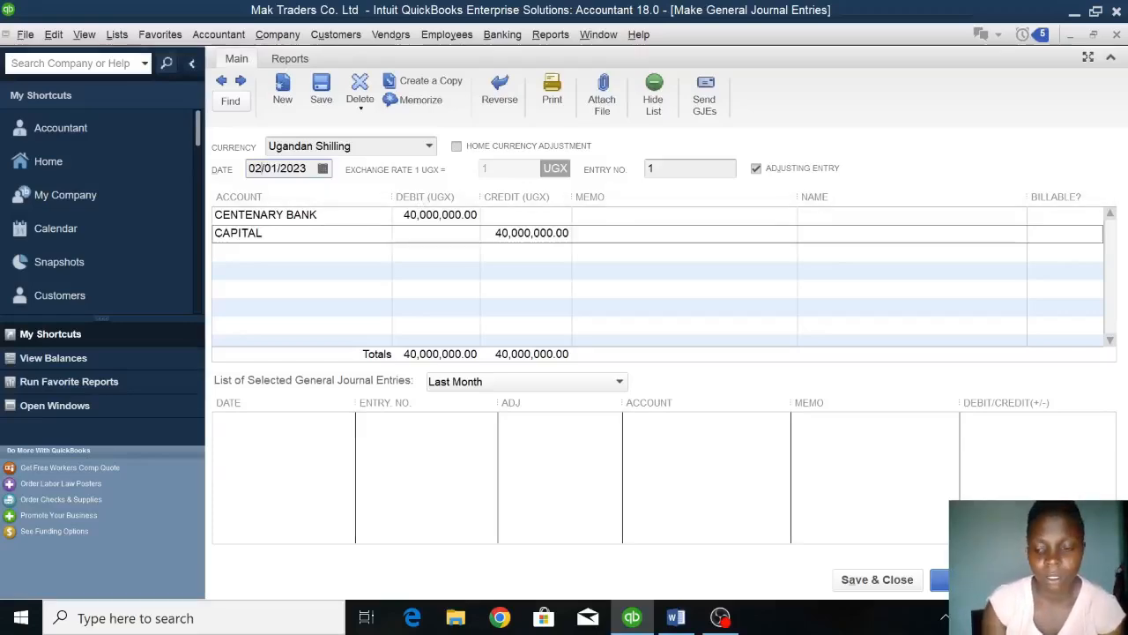
pyautogui.press('BackSpace')
pyautogui.write('1')
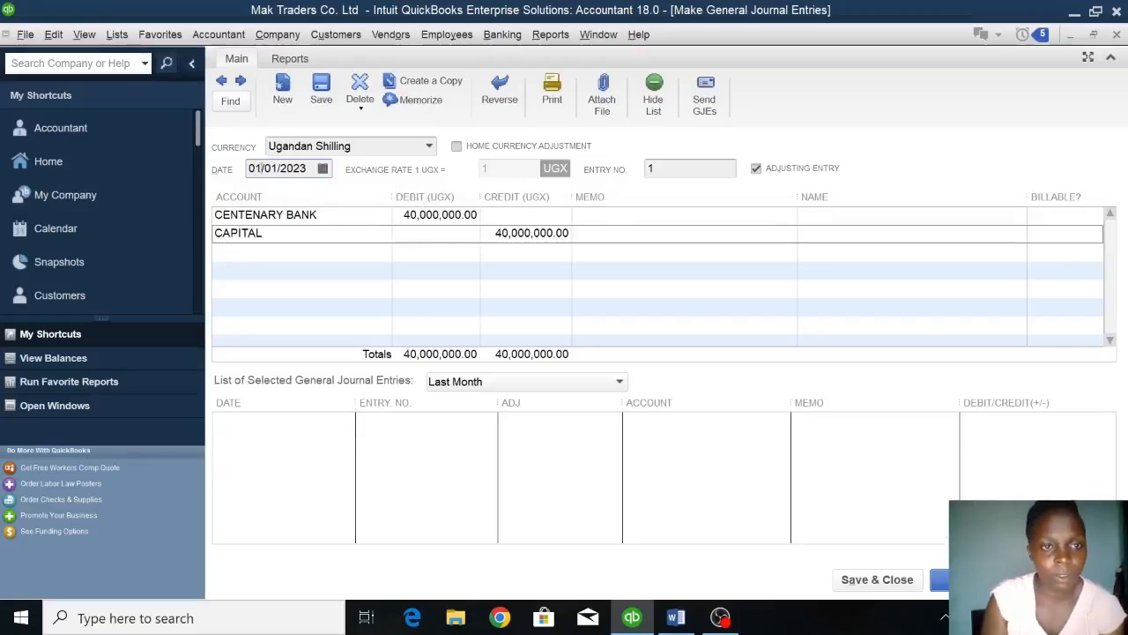
pyautogui.press('BackSpace')
pyautogui.write('2')
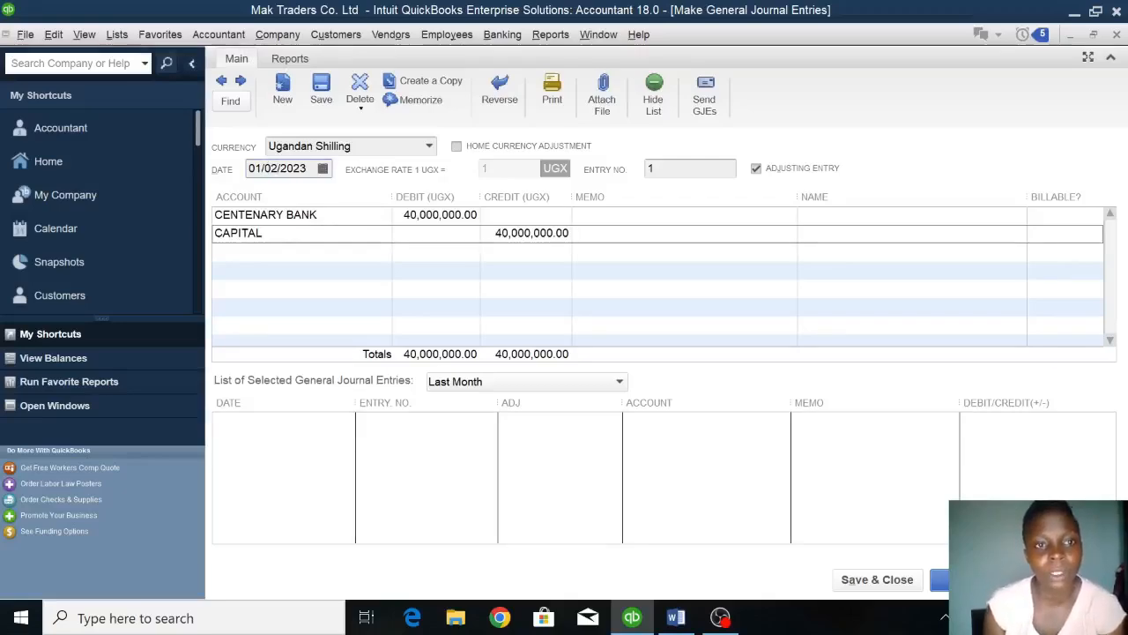
pyautogui.click(938, 581)
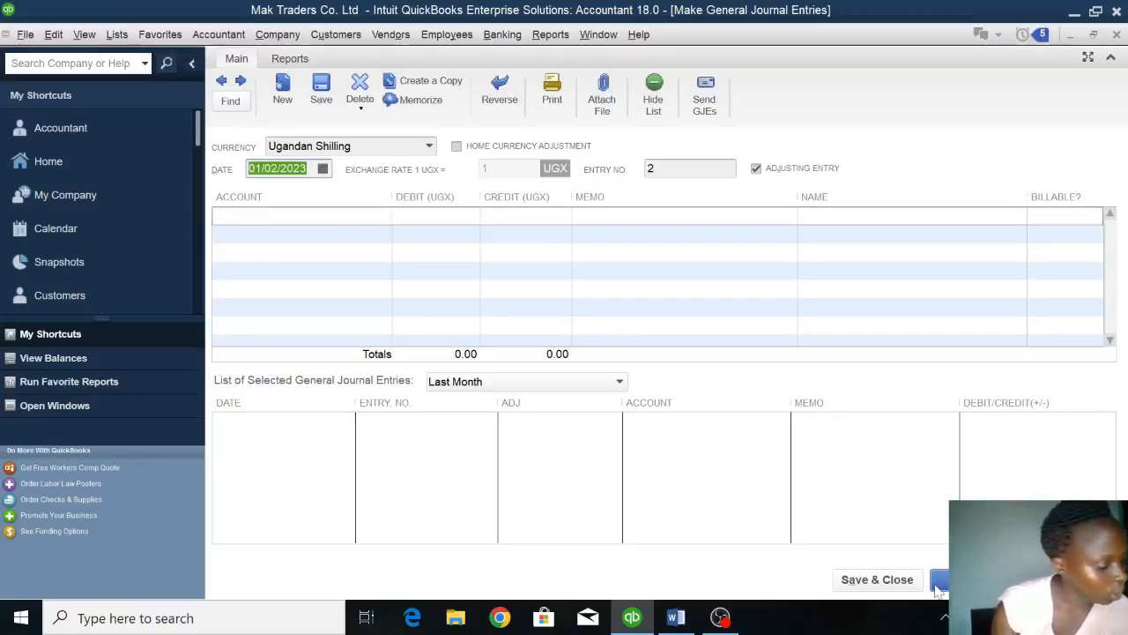
# Check the 3rd January bank withdrawal in the Word assignment and date the new QuickBooks journal entry 01/03/2023.
pyautogui.click(676, 619)
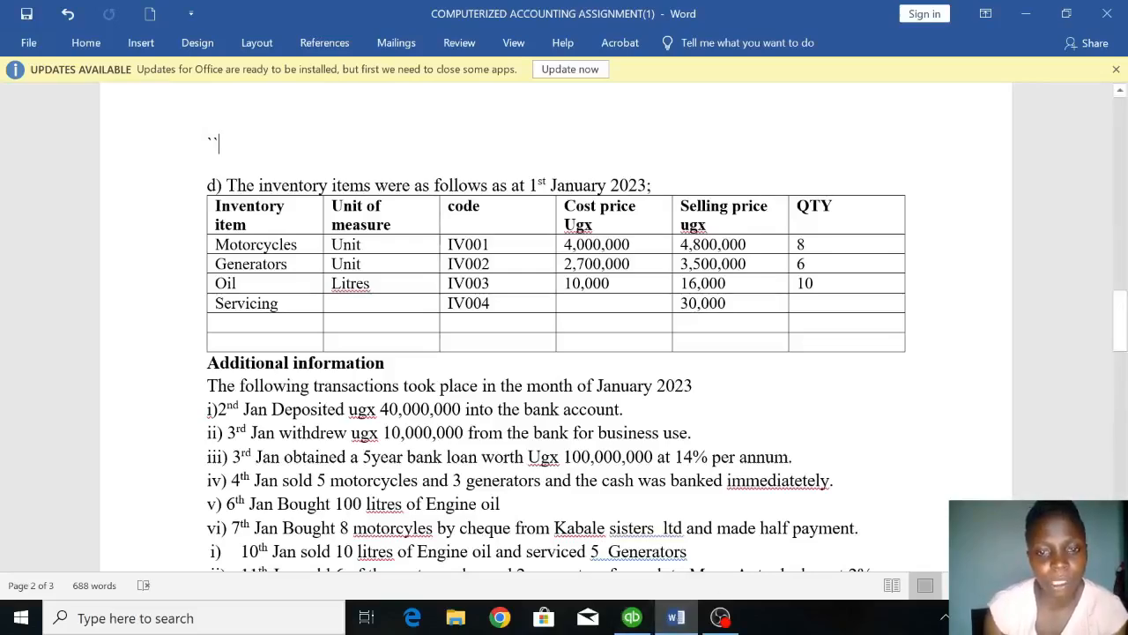
pyautogui.click(630, 618)
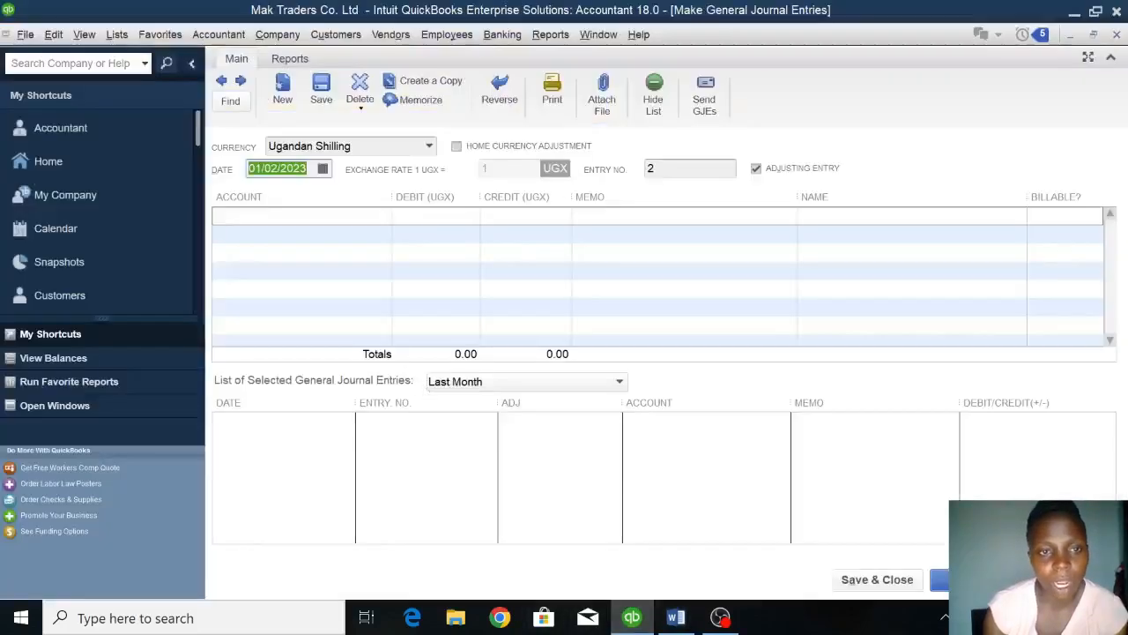
pyautogui.click(363, 217)
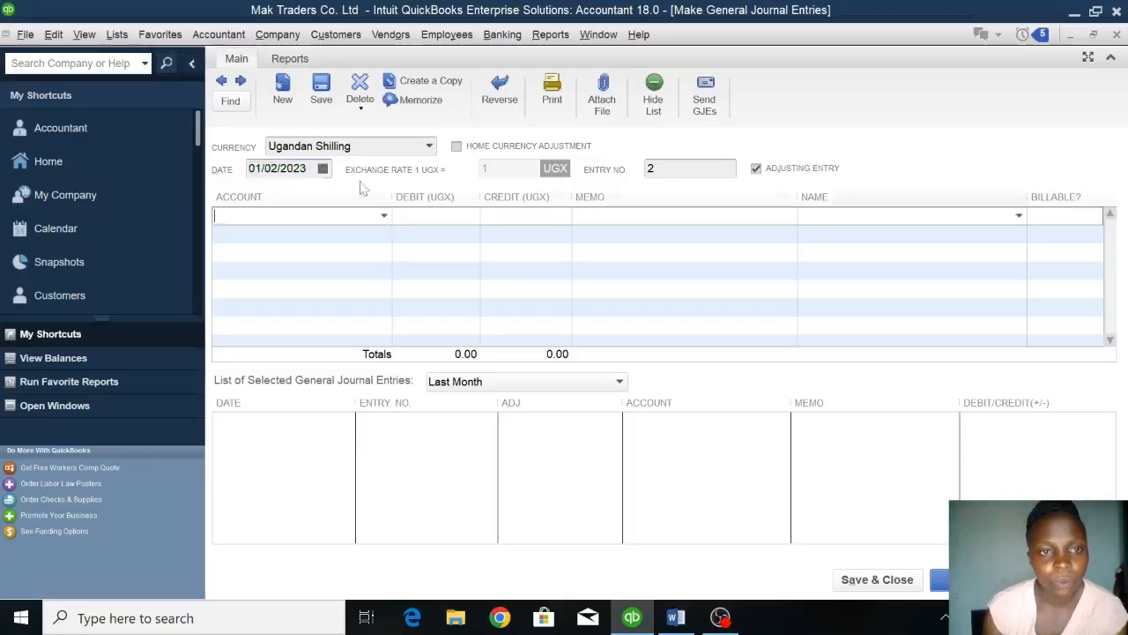
pyautogui.click(307, 168)
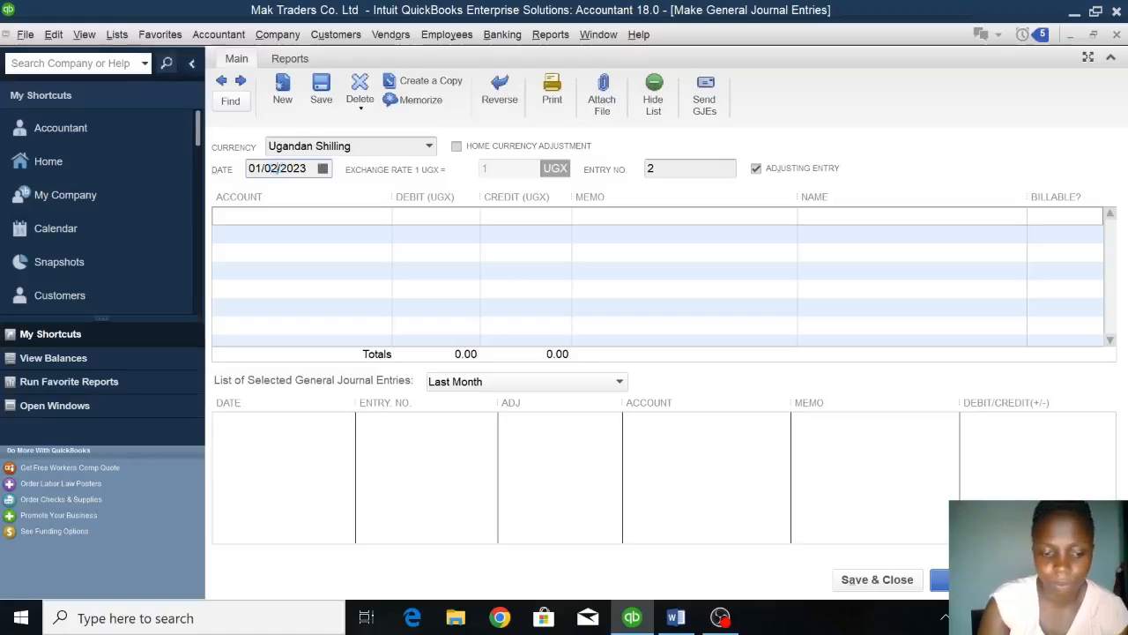
pyautogui.press('BackSpace')
pyautogui.write('3')
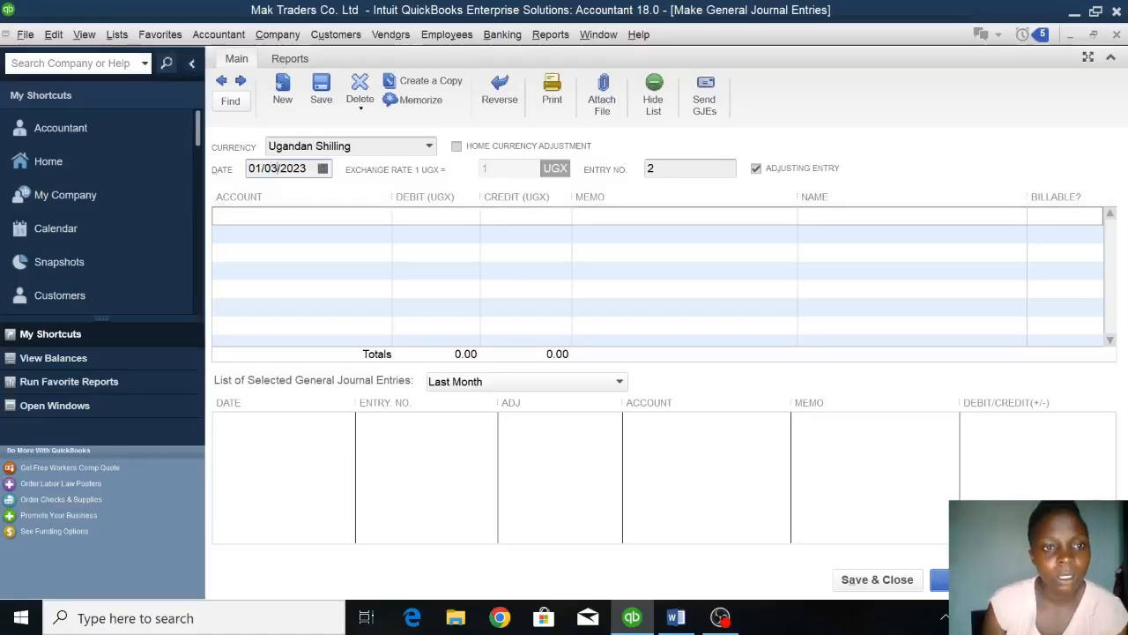
# Debit PETTY CASH with 10,000,000 on the first line of the journal entry.
pyautogui.click(273, 216)
pyautogui.click(385, 217)
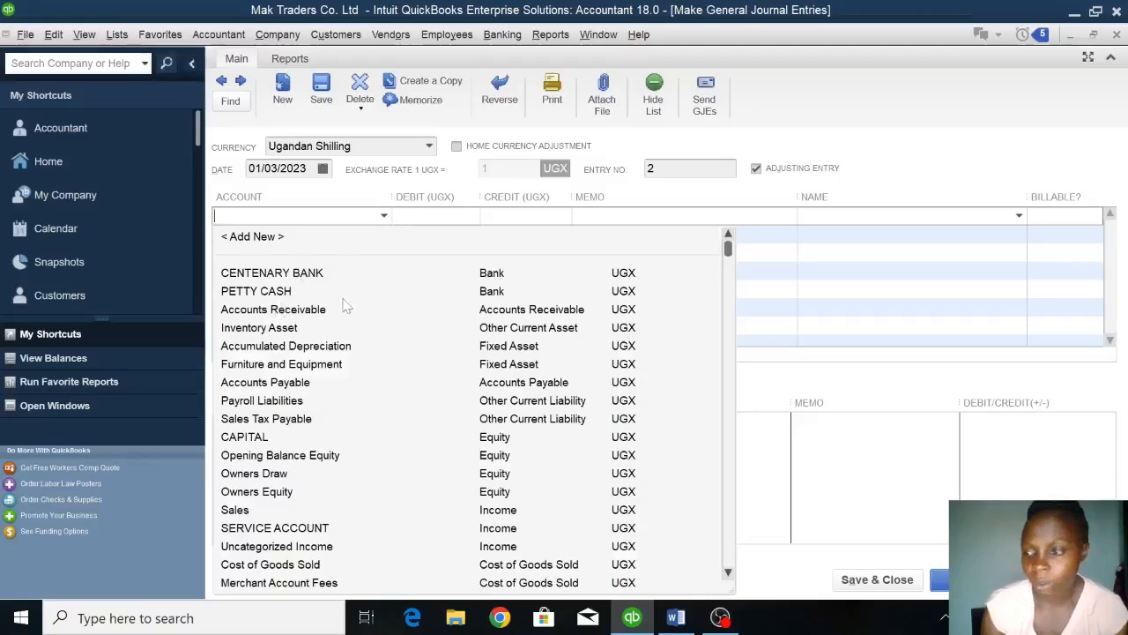
pyautogui.click(268, 292)
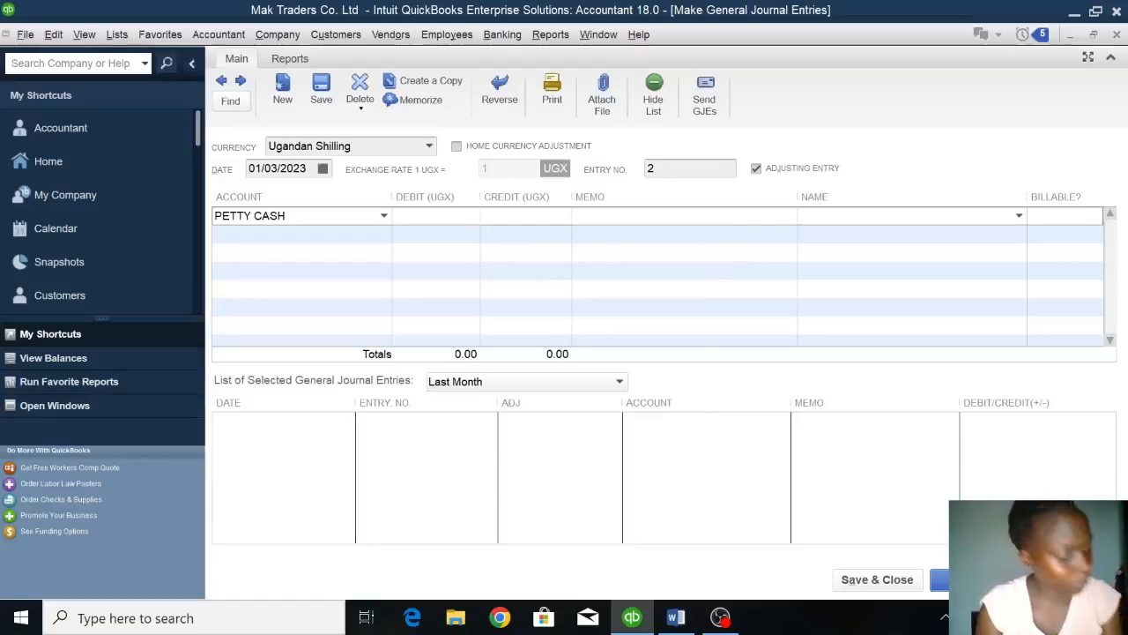
pyautogui.write('1')
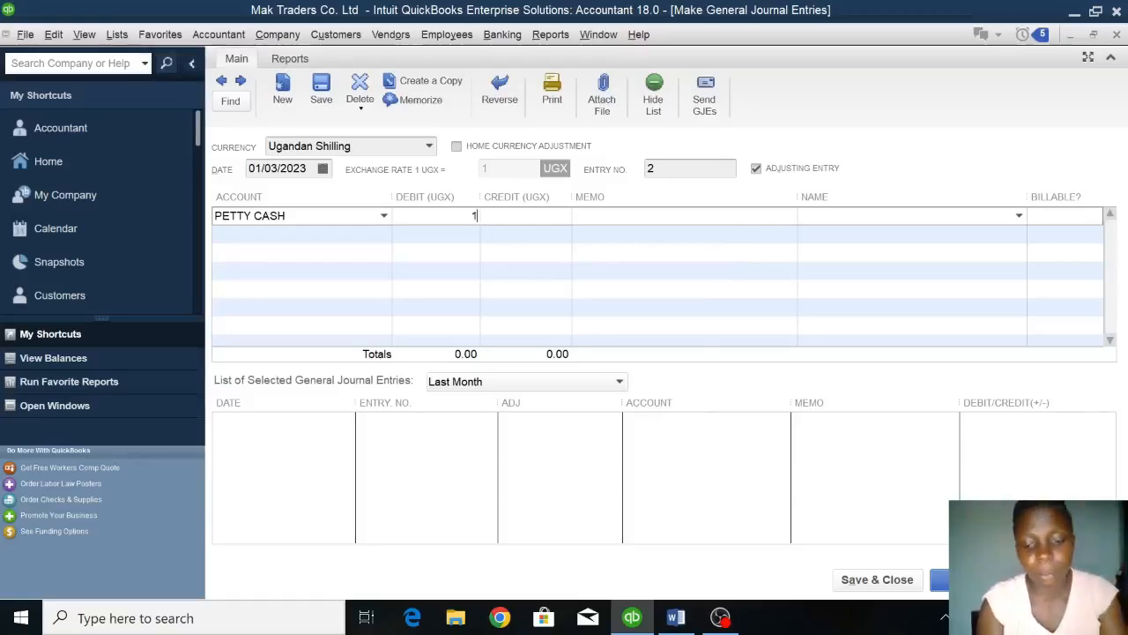
pyautogui.write('0000000')
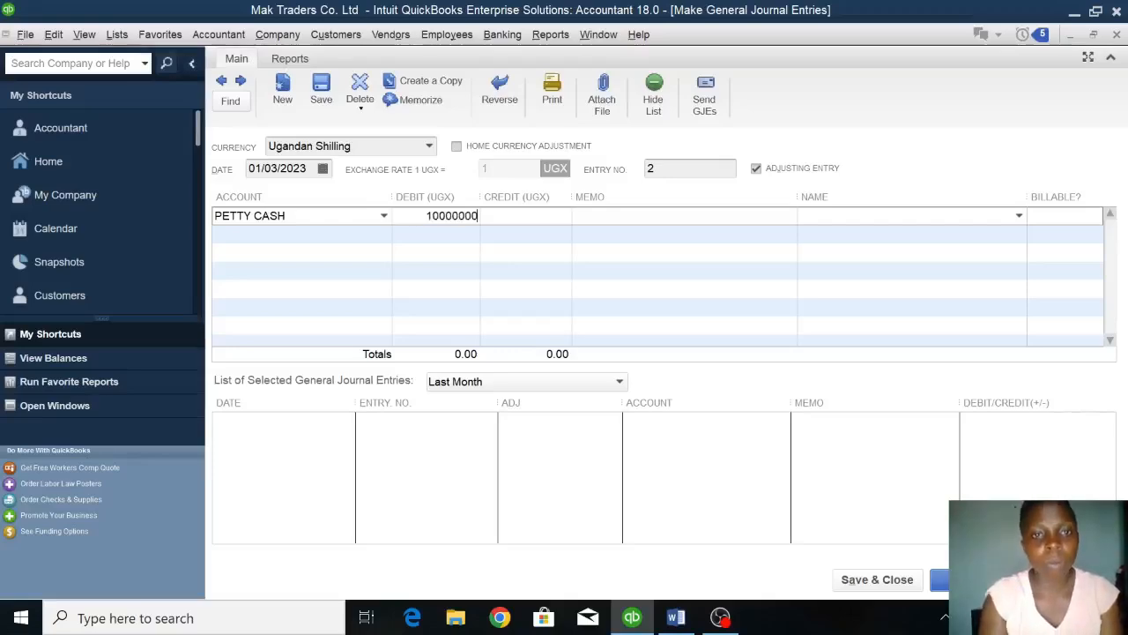
# Credit CENTENARY BANK with 10,000,000 on the second line and save the journal entry, moving on to a new one.
pyautogui.click(264, 233)
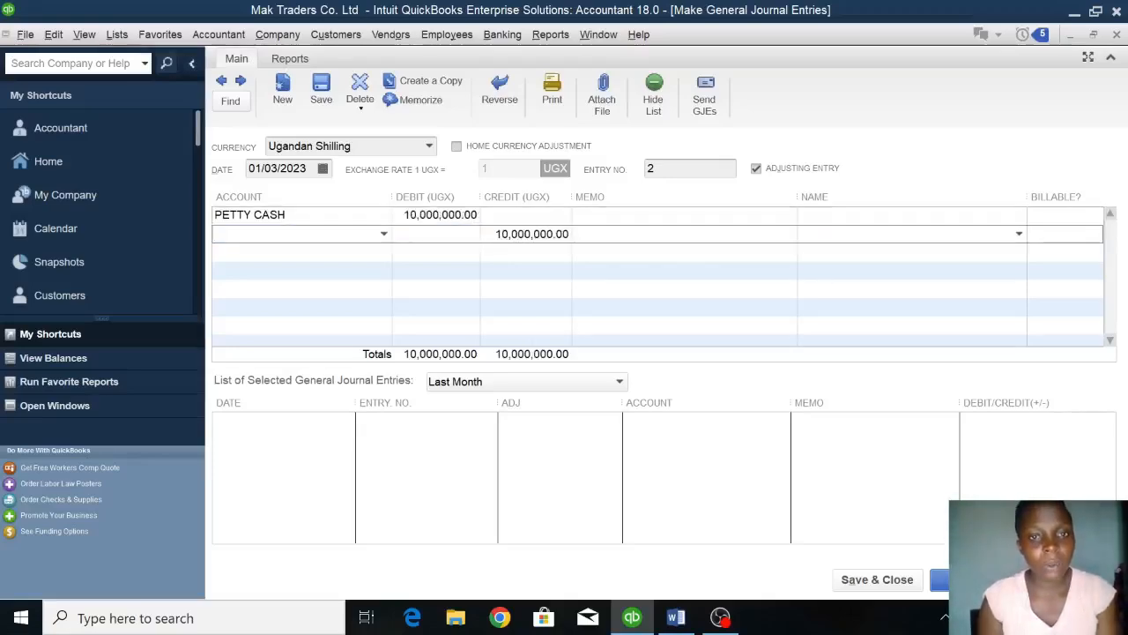
pyautogui.click(383, 234)
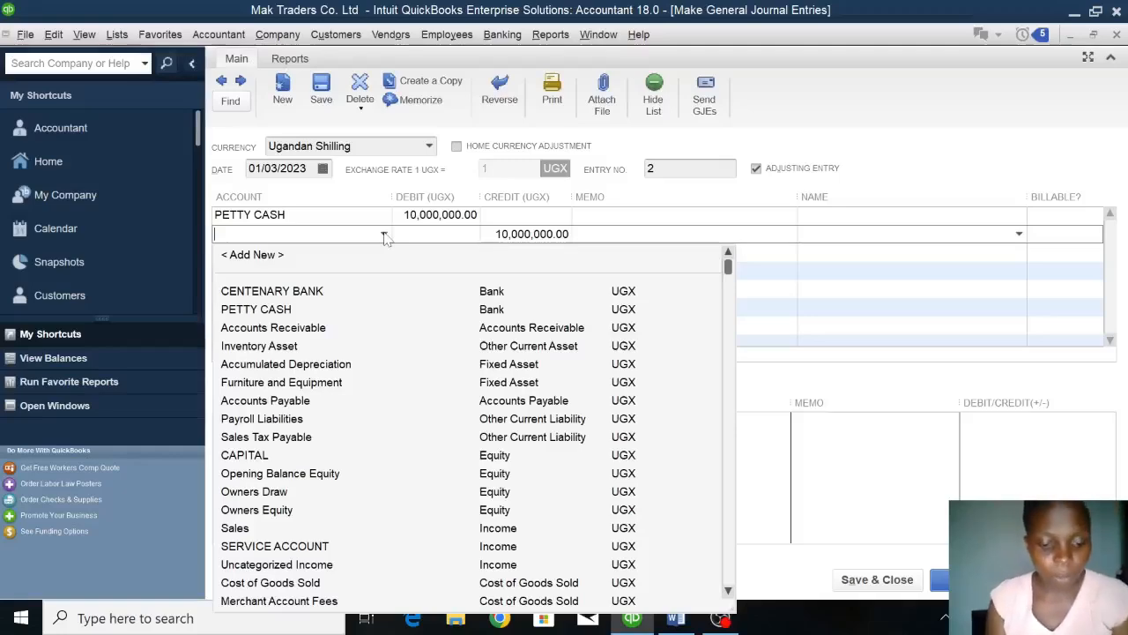
pyautogui.write('PETTY CASH')
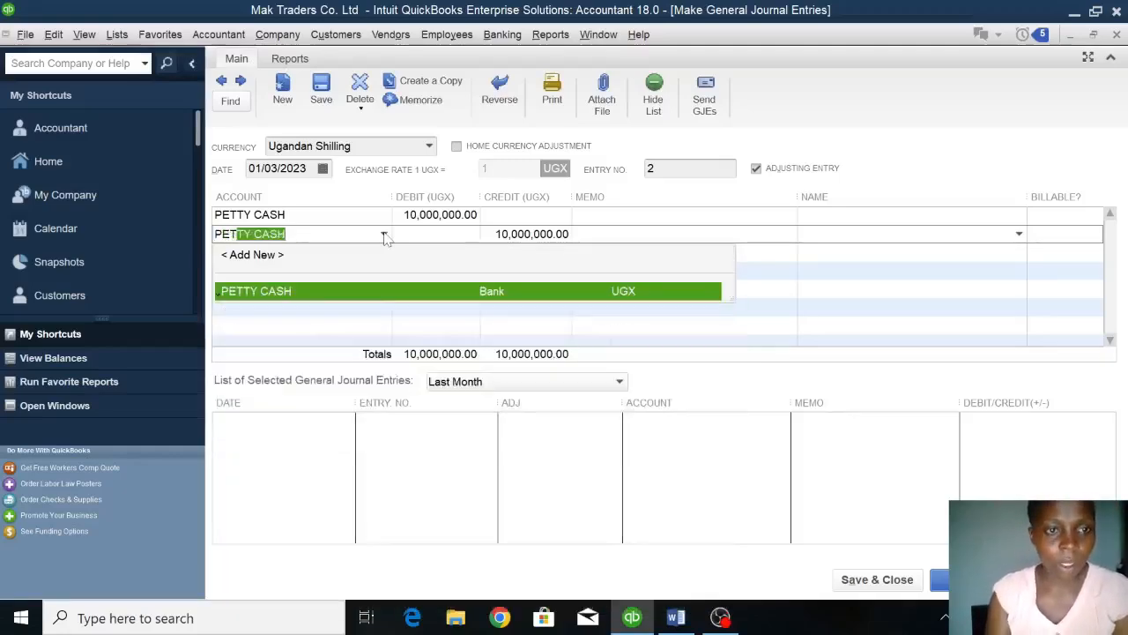
pyautogui.click(292, 292)
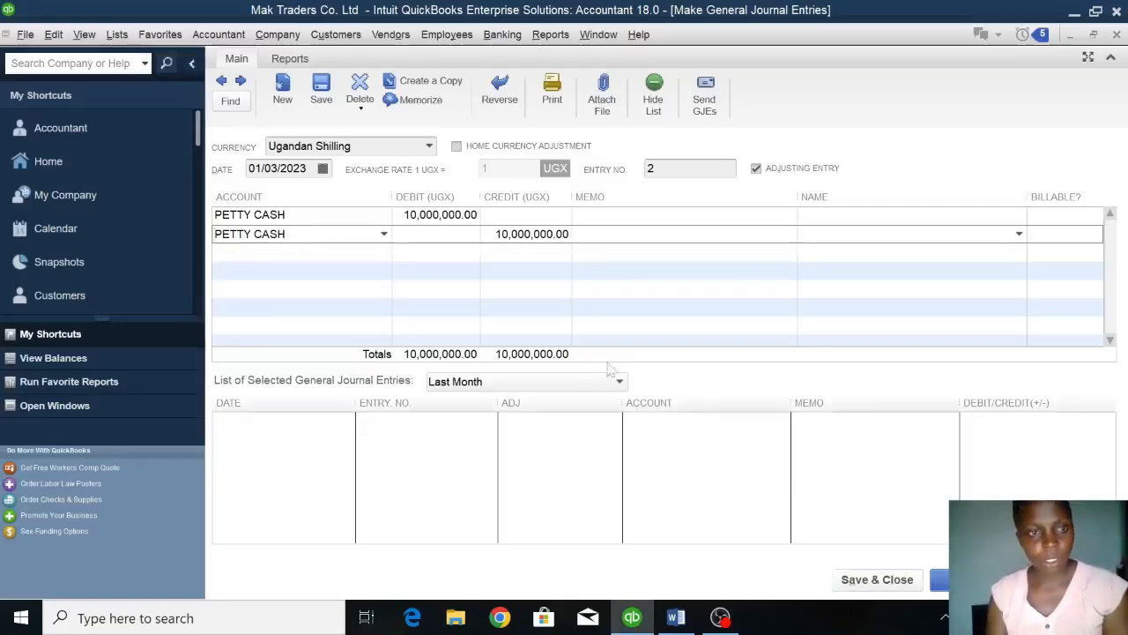
pyautogui.click(384, 235)
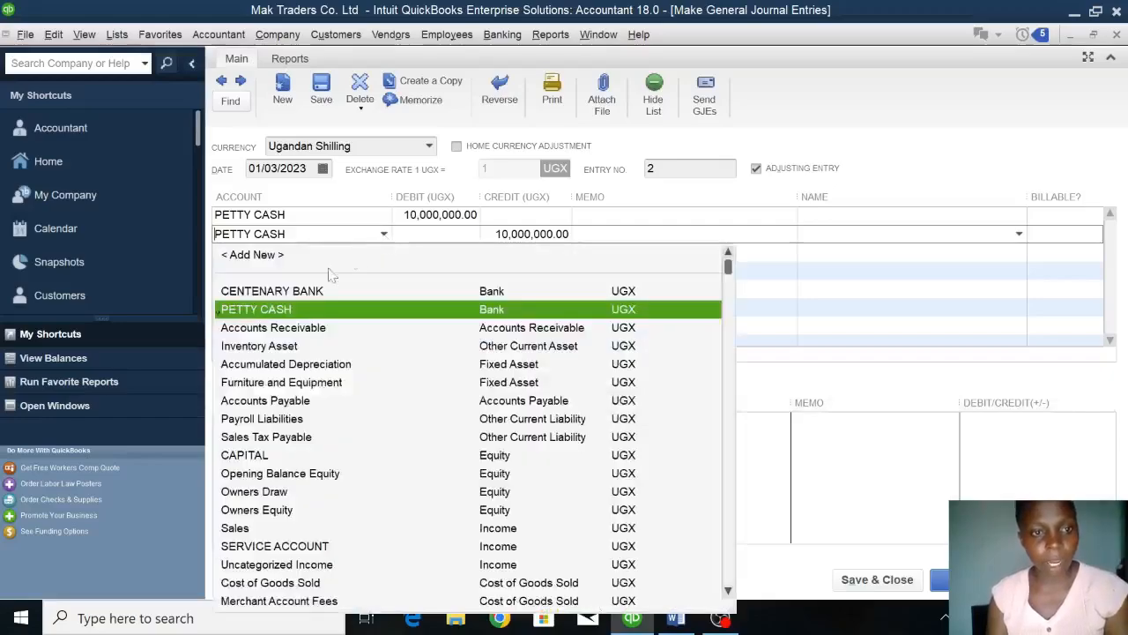
pyautogui.click(305, 293)
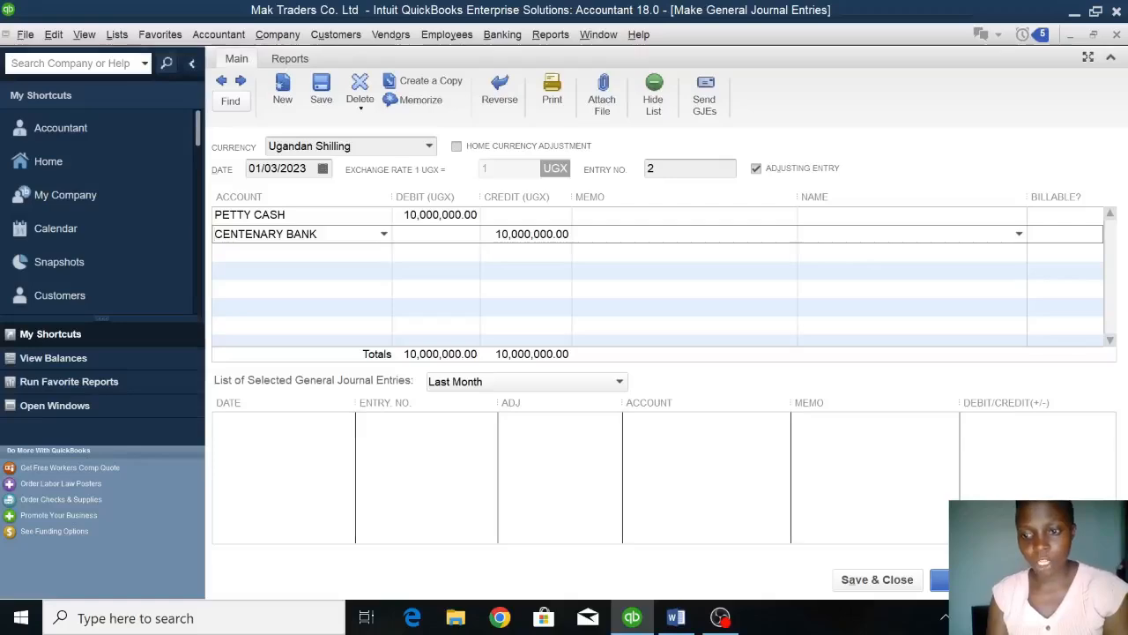
pyautogui.click(975, 579)
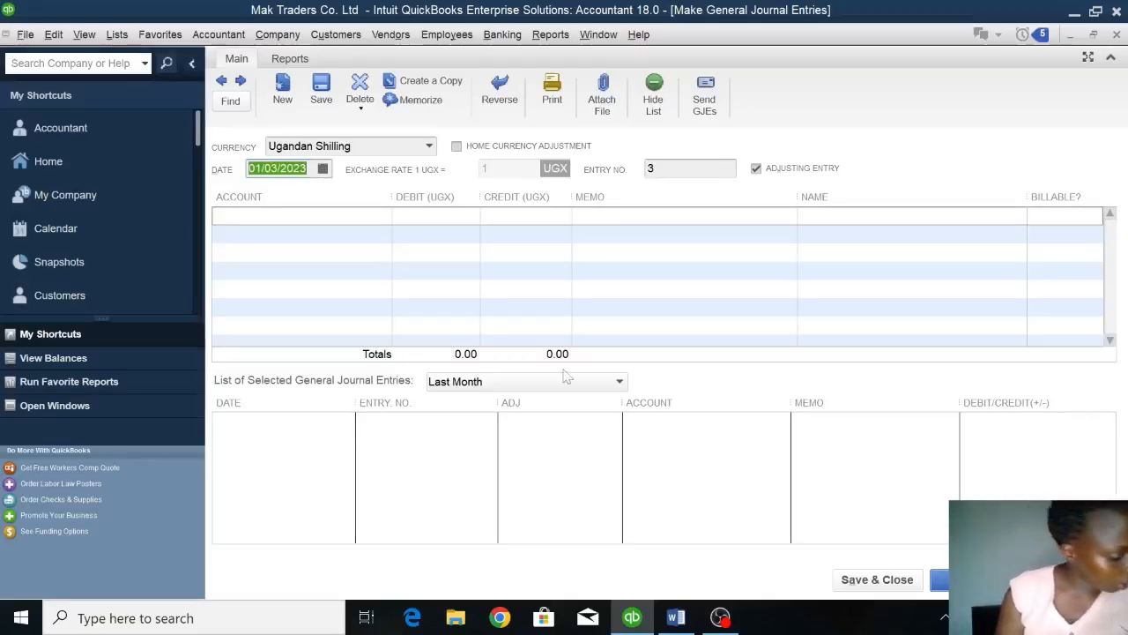
# Check the 3rd January bank loan in the Word assignment and debit CENTENARY BANK with 100,000,000 in the QuickBooks journal entry.
pyautogui.click(676, 618)
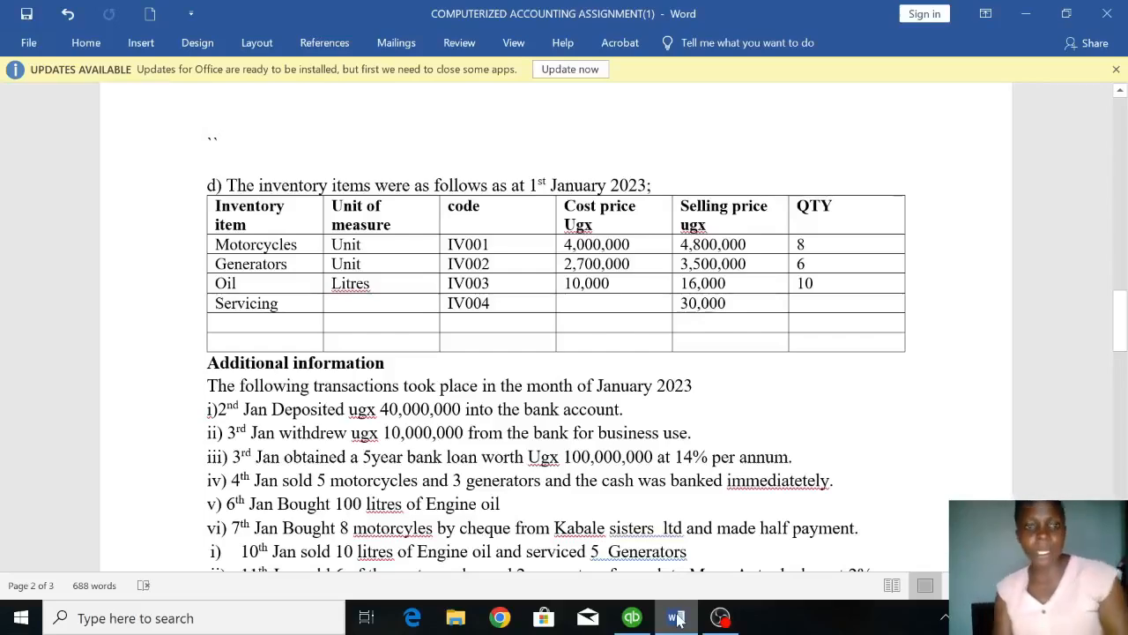
pyautogui.moveTo(632, 617)
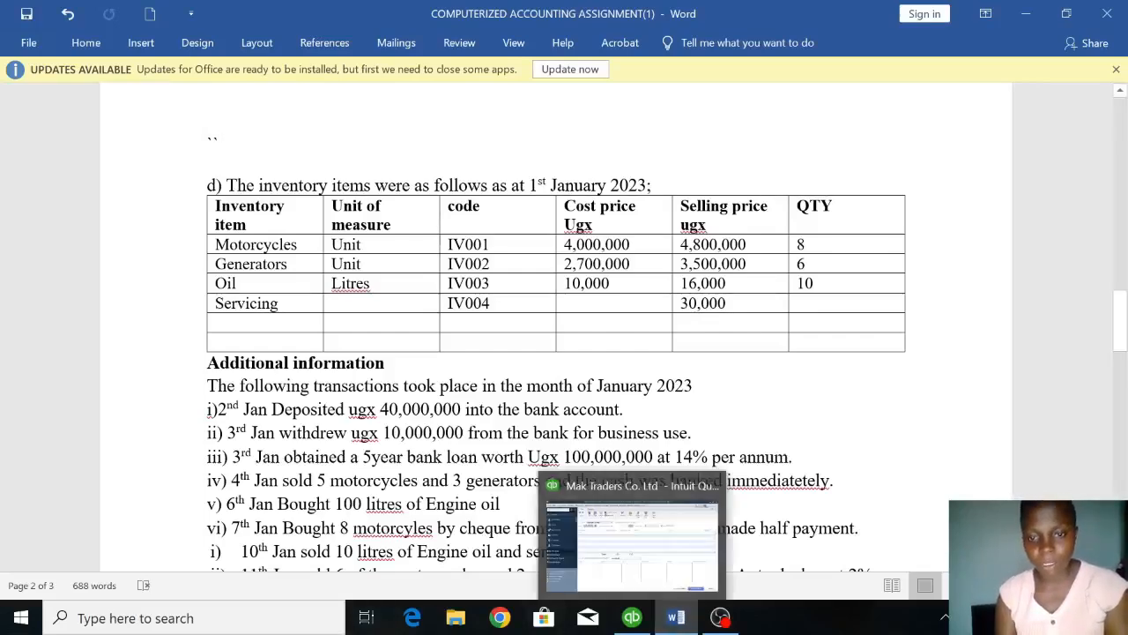
pyautogui.click(632, 618)
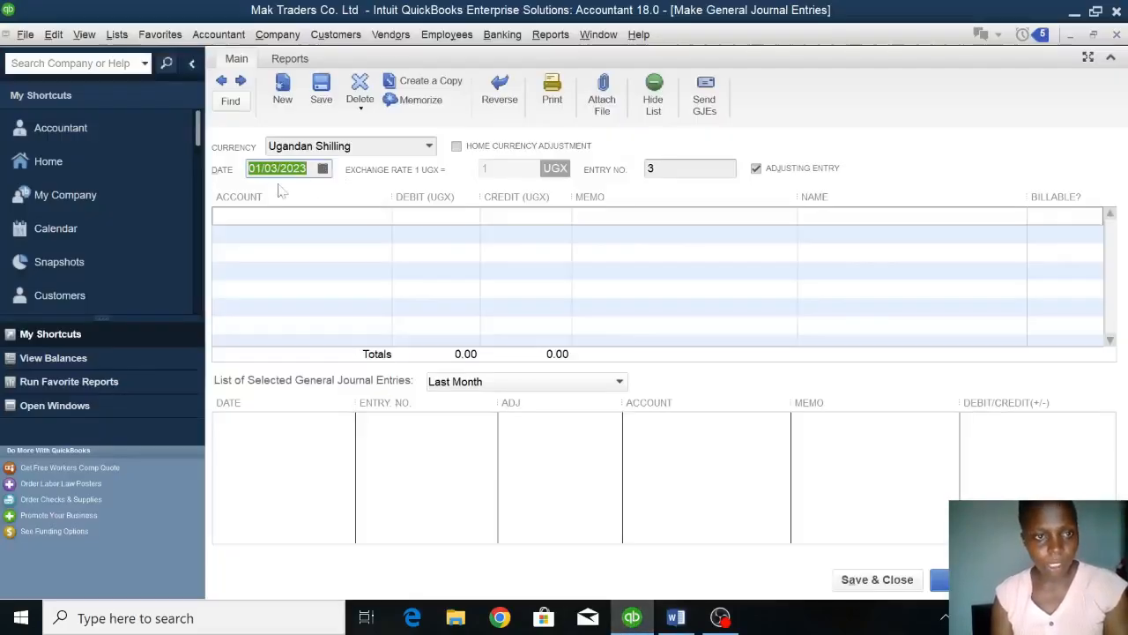
pyautogui.click(295, 216)
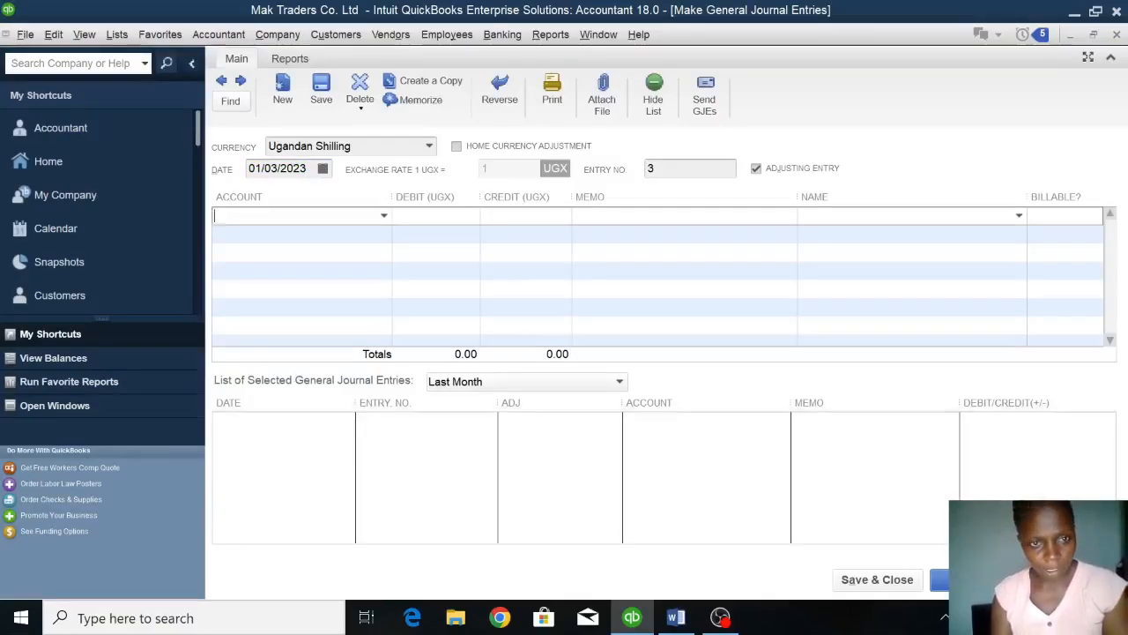
pyautogui.click(383, 216)
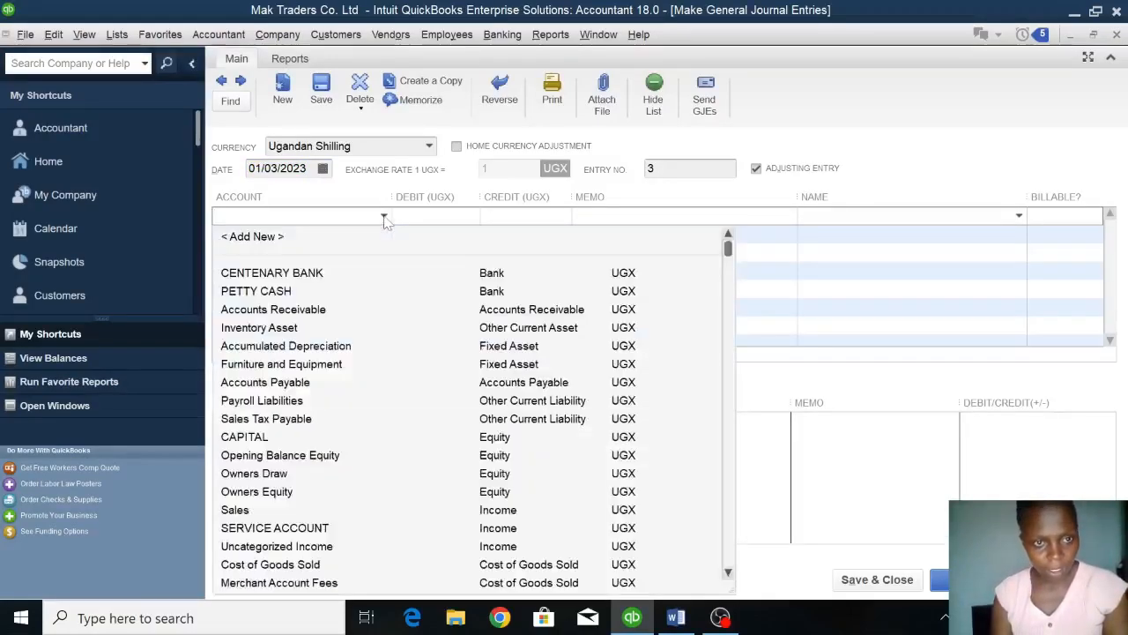
pyautogui.click(291, 273)
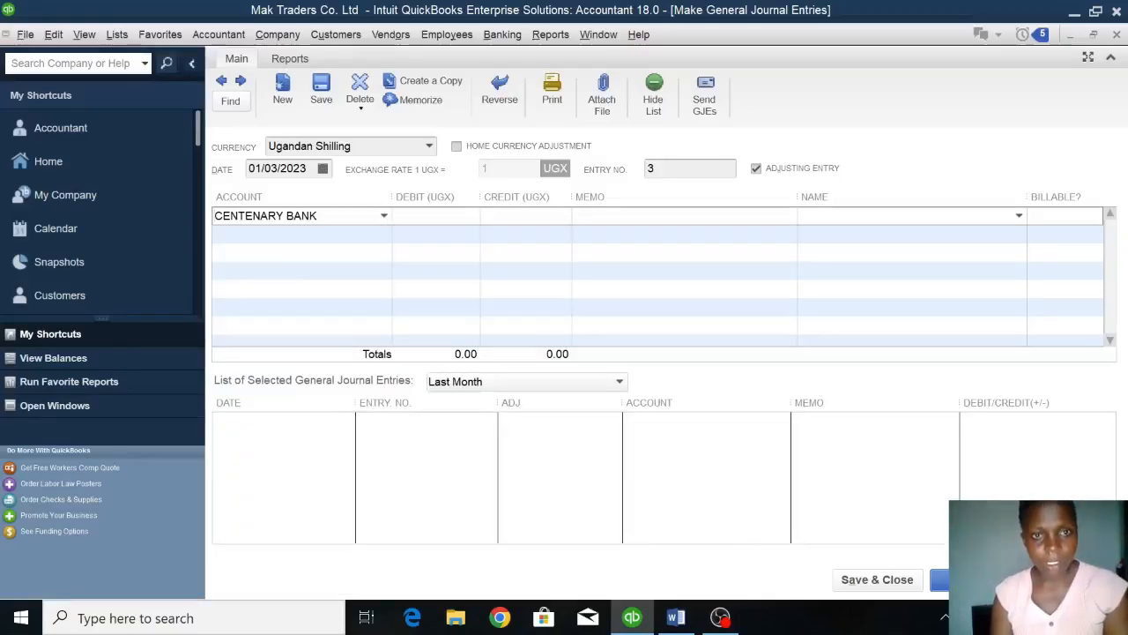
pyautogui.write('100000000')
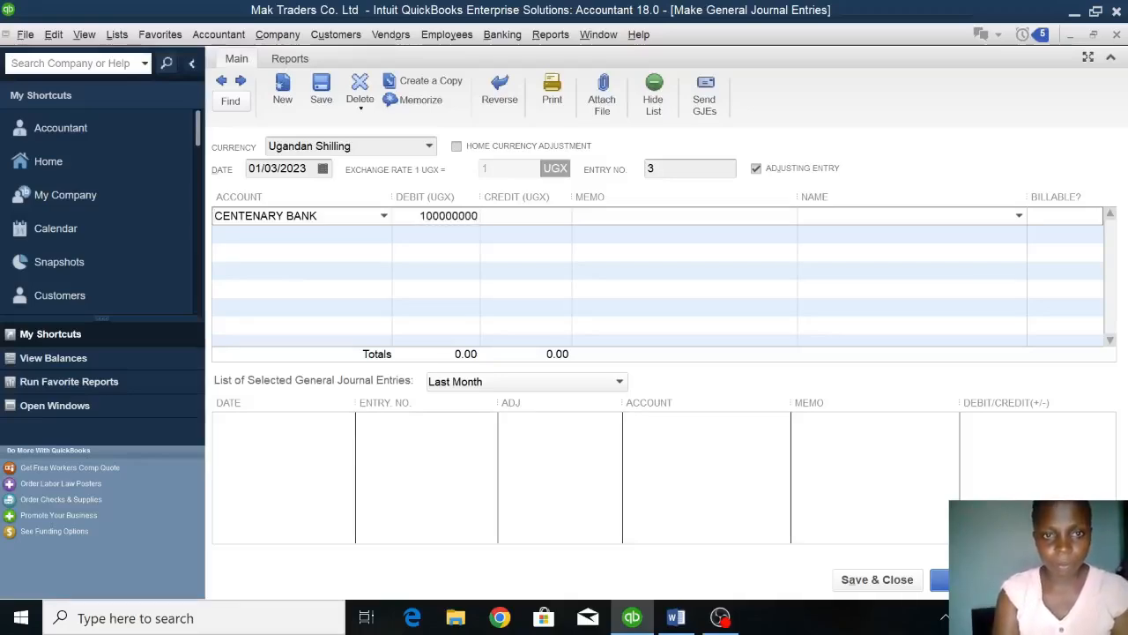
# Credit 100,000,000 to a newly added loan-type account named LOAN on the second line, and save and close the journal entry.
pyautogui.click(296, 234)
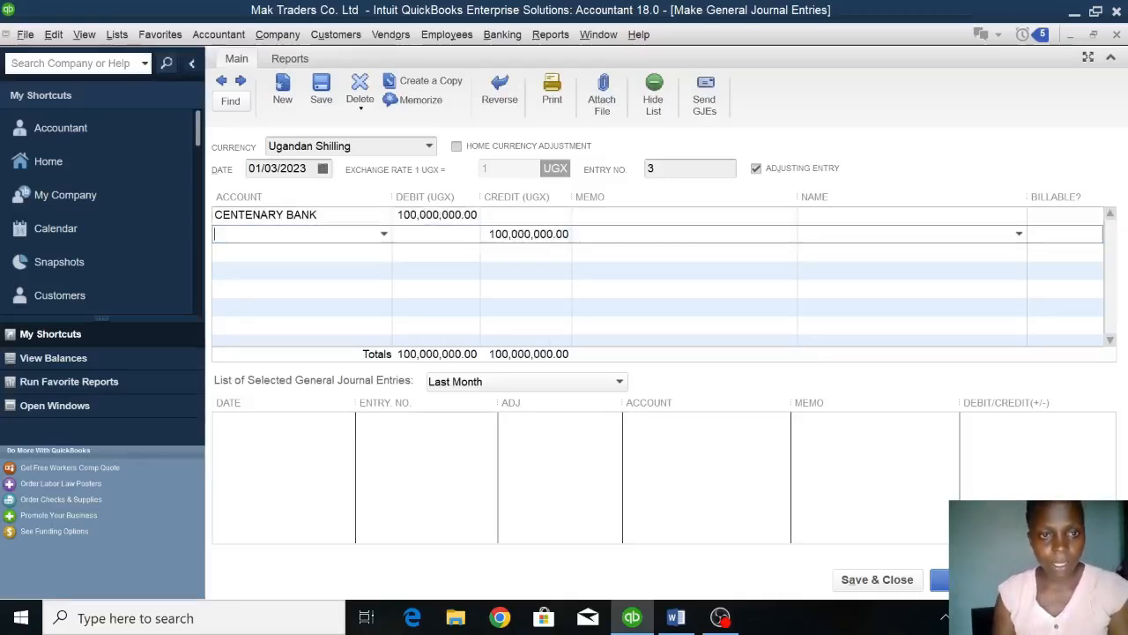
pyautogui.click(383, 233)
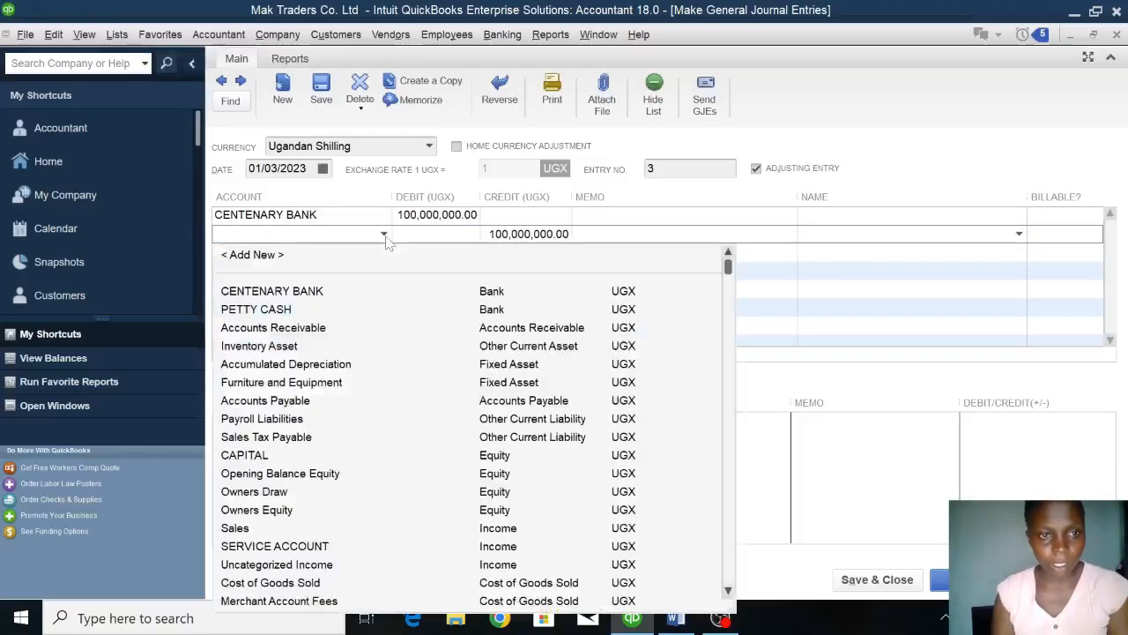
pyautogui.click(276, 255)
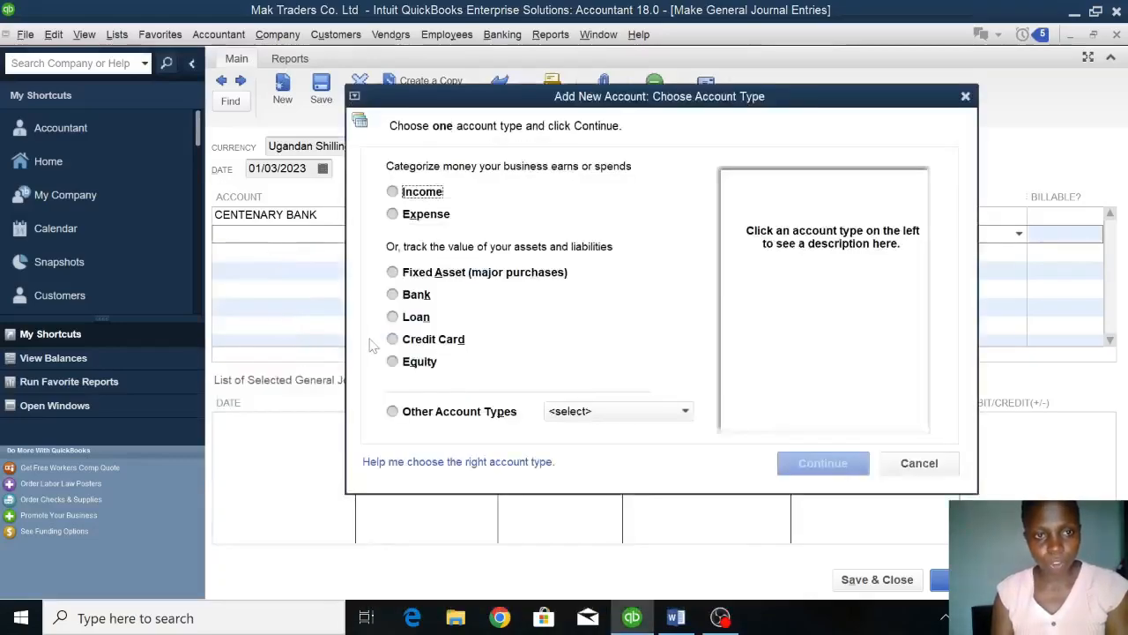
pyautogui.click(421, 319)
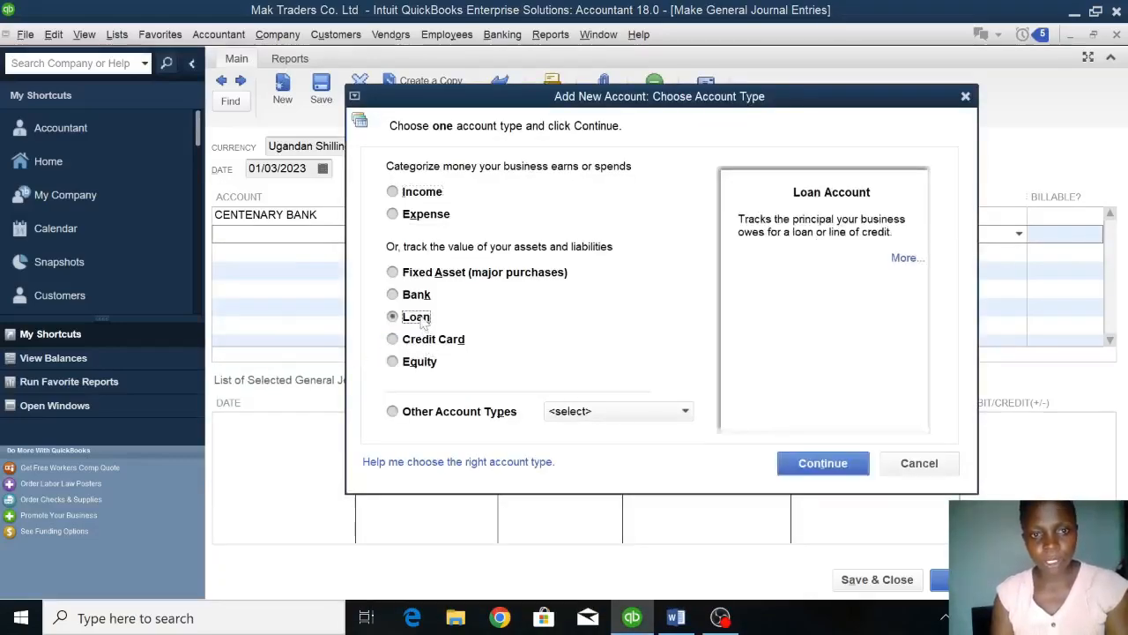
pyautogui.click(820, 464)
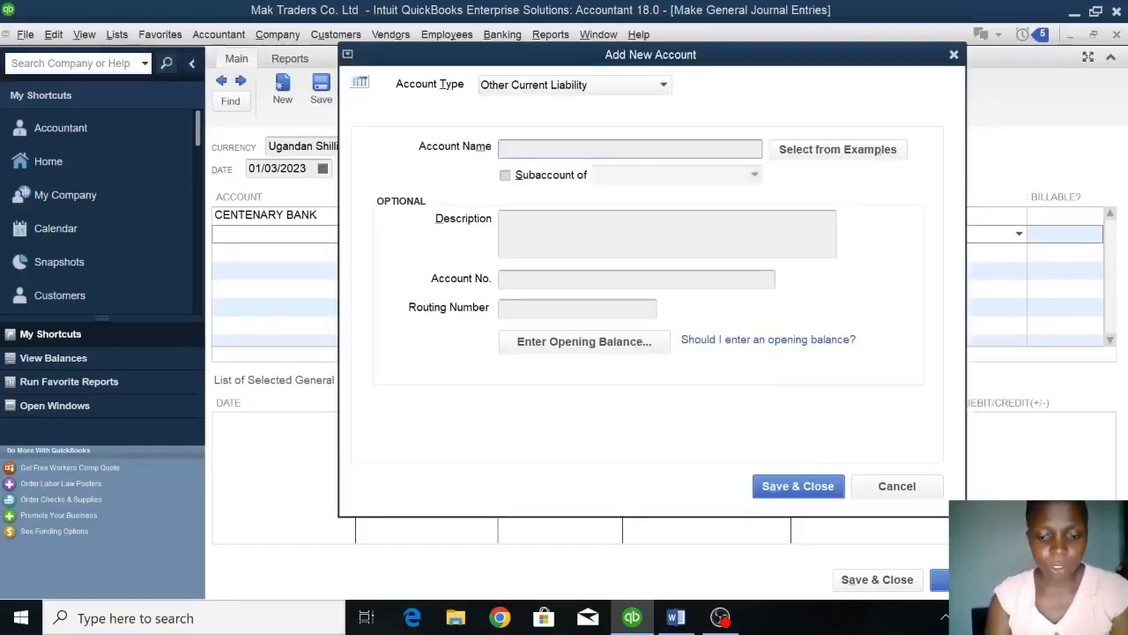
pyautogui.write('LOAN')
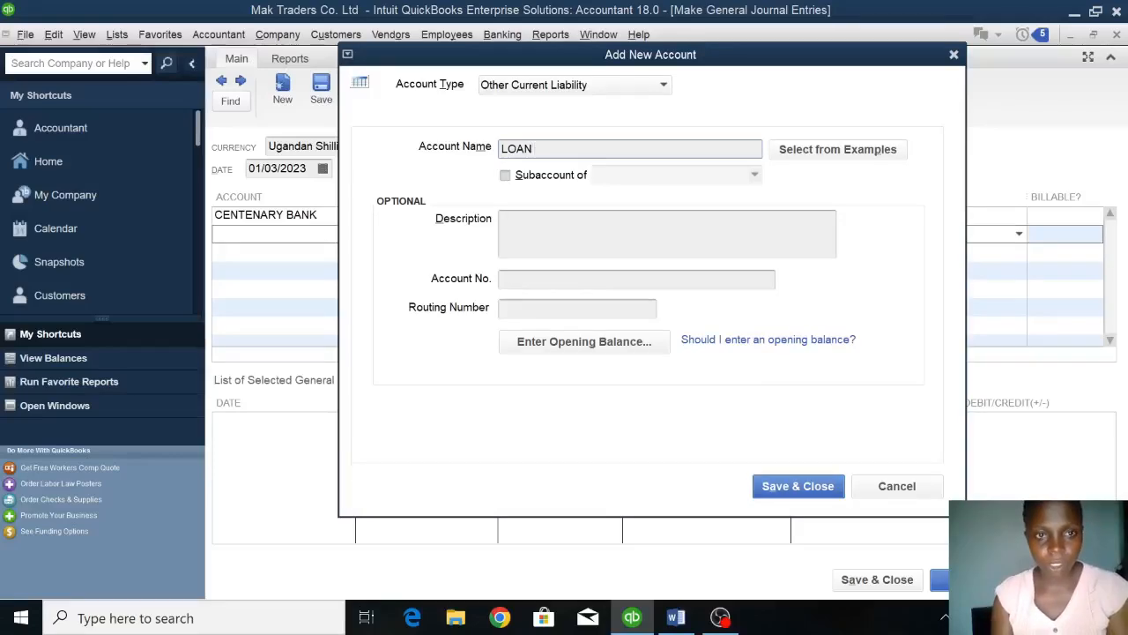
pyautogui.click(798, 485)
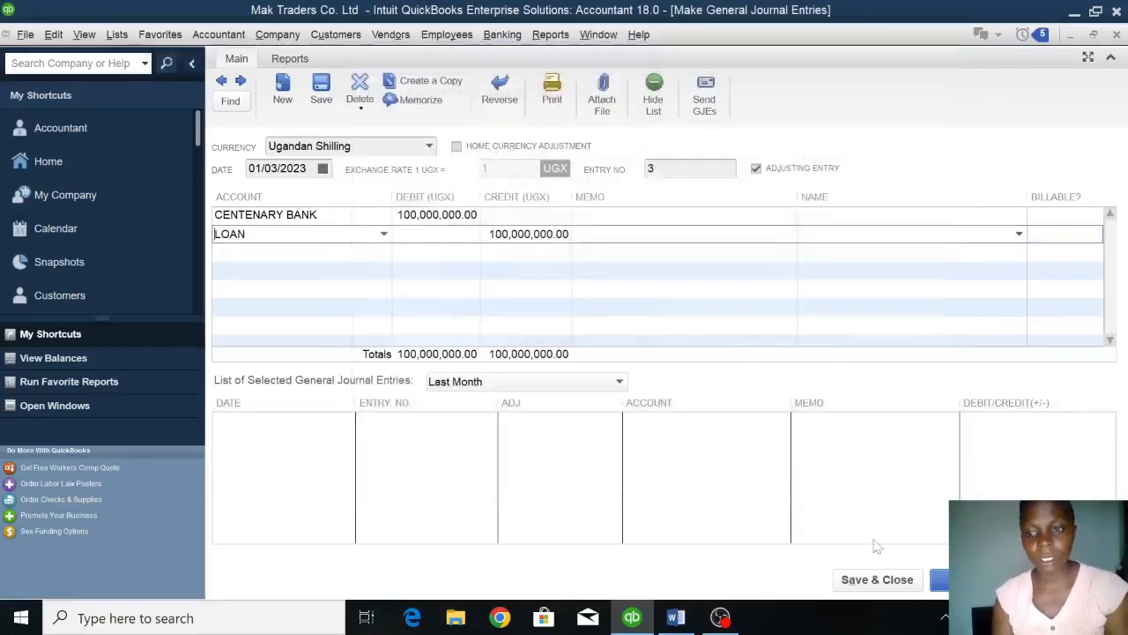
pyautogui.click(884, 586)
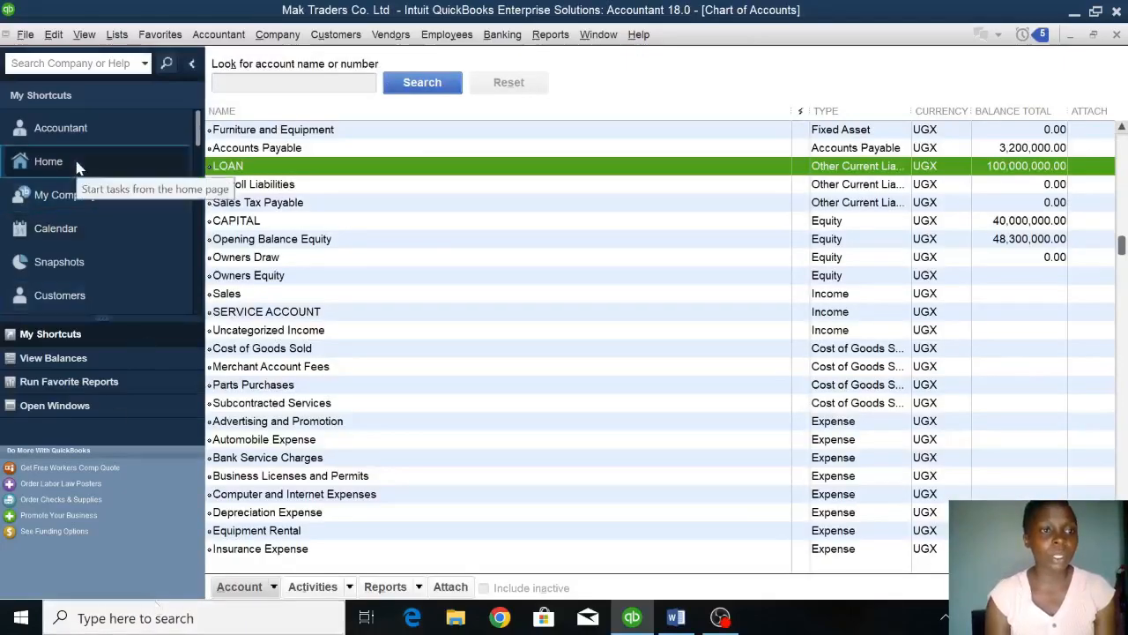
# Check the 4th January cash sale in the Word assignment and open a new sales receipt in QuickBooks.
pyautogui.click(74, 159)
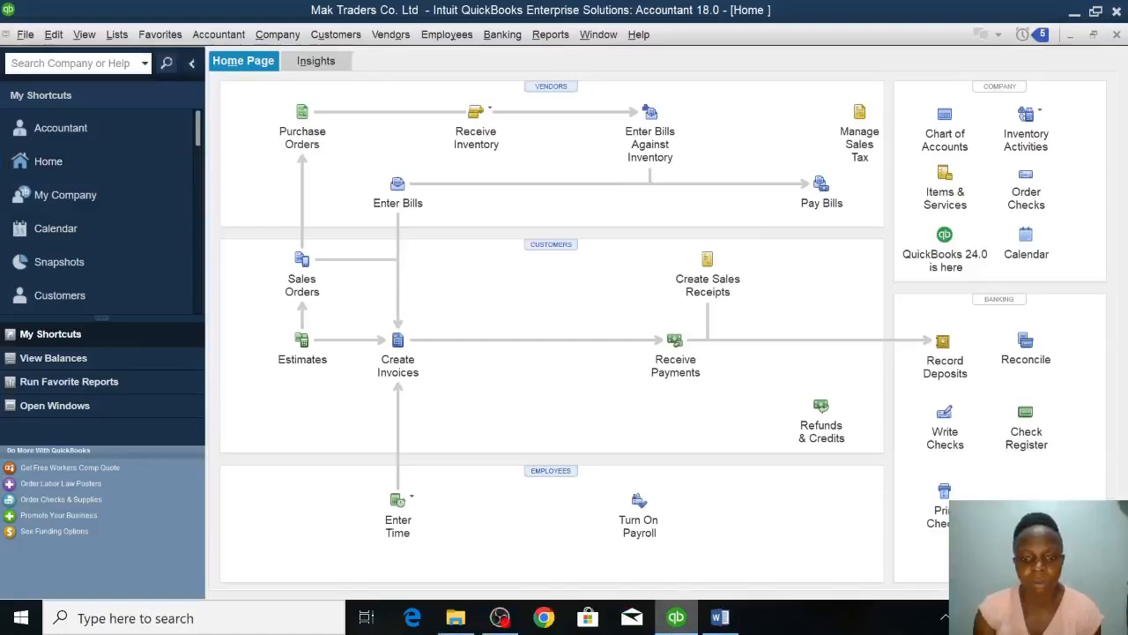
pyautogui.click(720, 617)
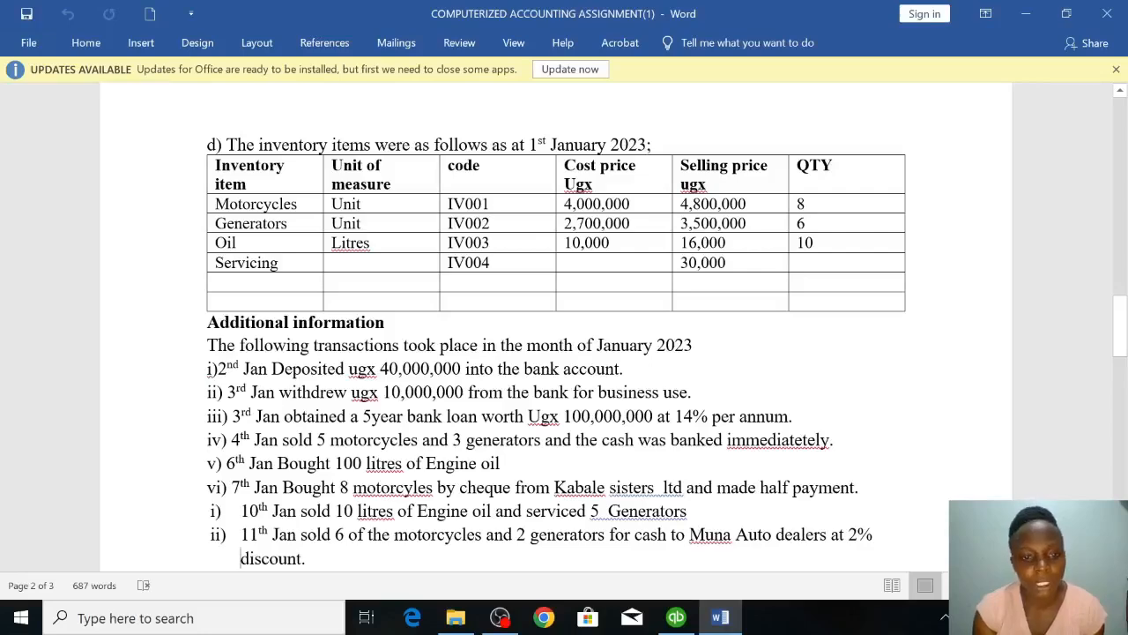
pyautogui.click(676, 617)
pyautogui.click(704, 278)
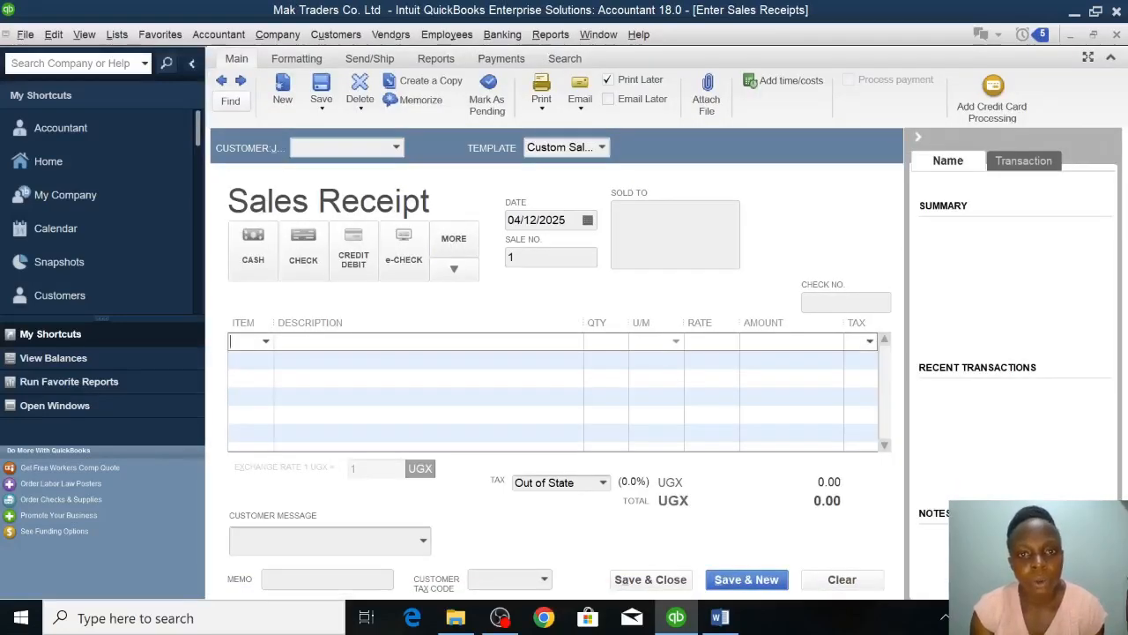
# Date the sales receipt 04/01/2023 and set its payment method to cash.
pyautogui.click(565, 219)
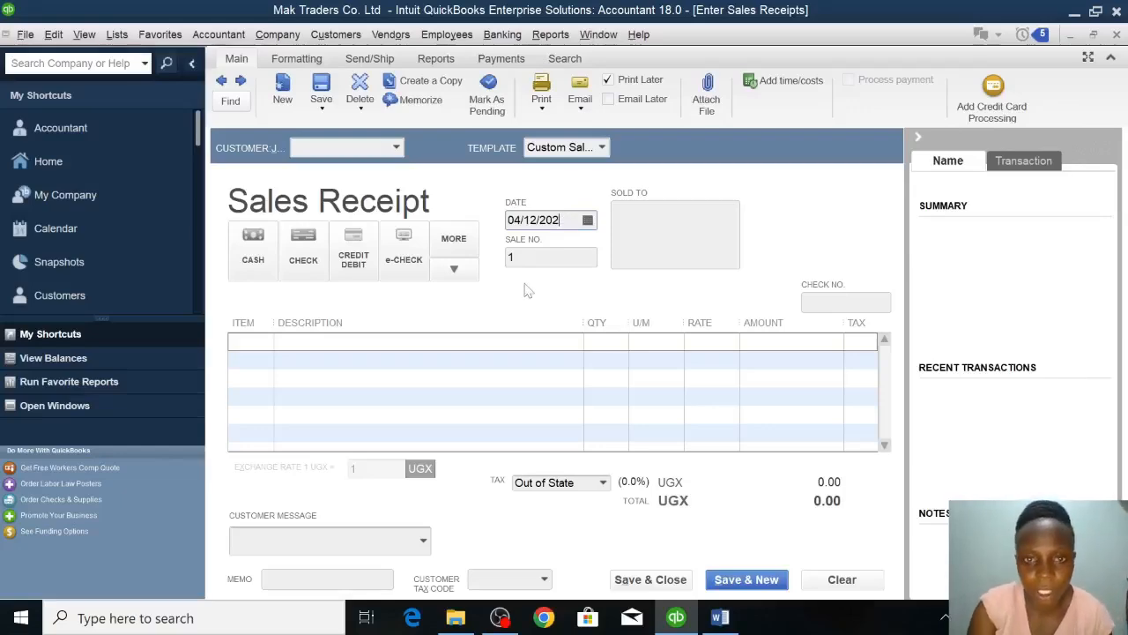
pyautogui.write('3')
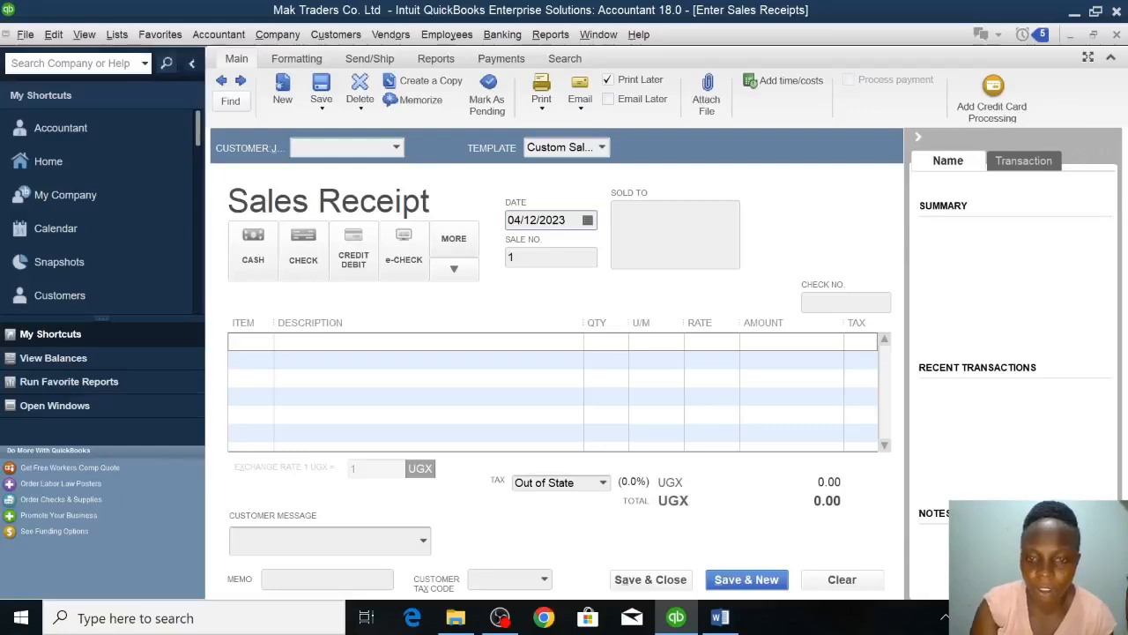
pyautogui.press('BackSpace')
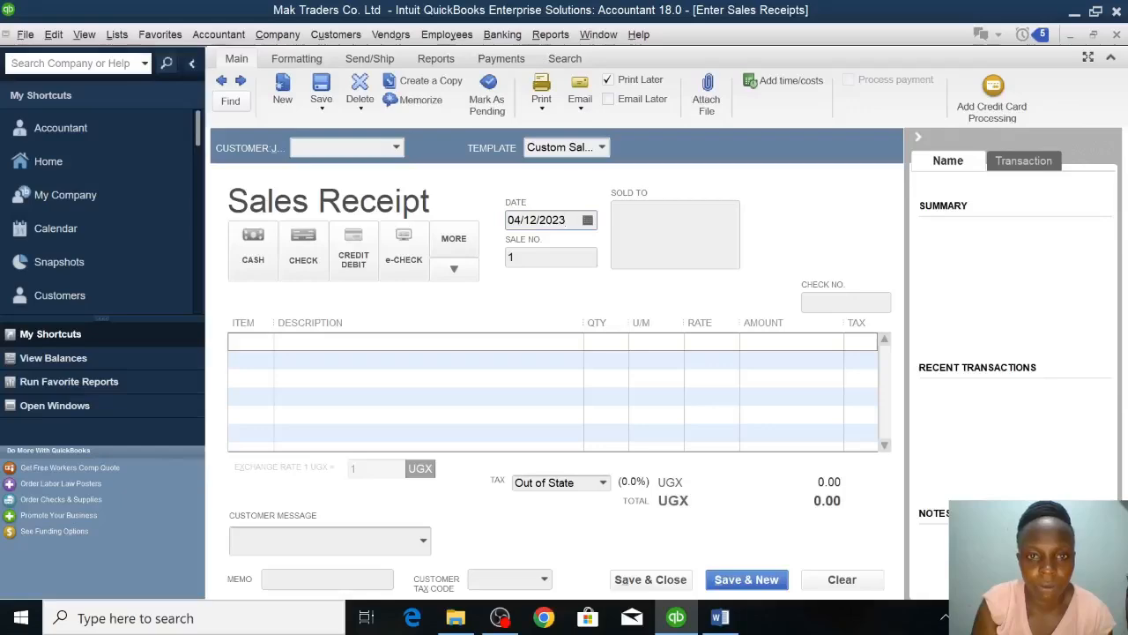
pyautogui.press('BackSpace')
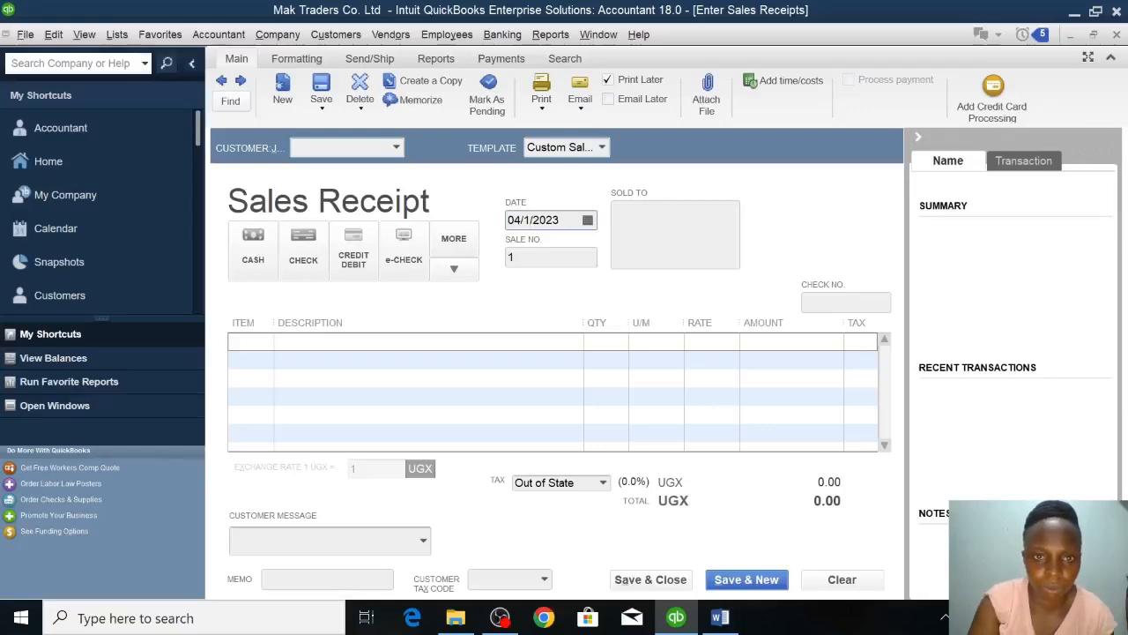
pyautogui.write('0')
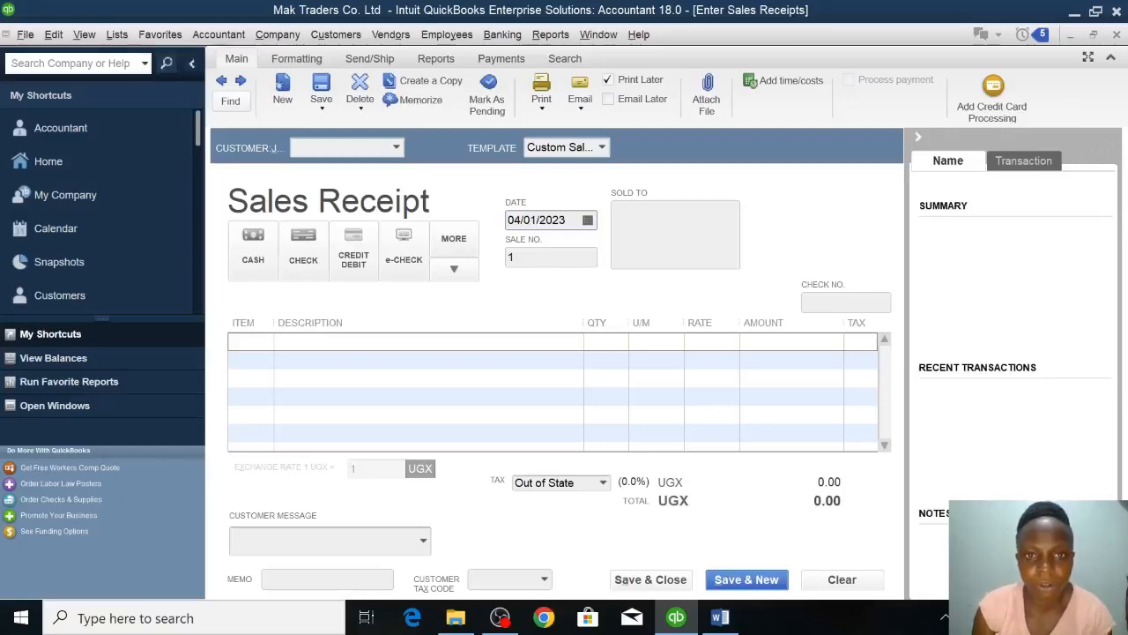
pyautogui.click(253, 248)
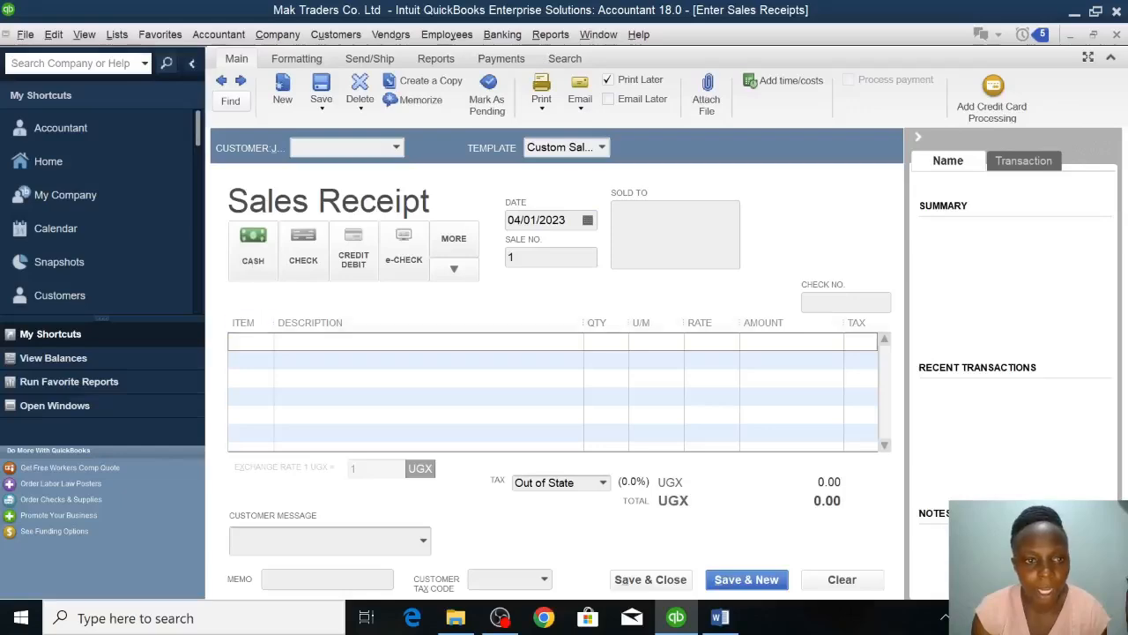
# Add the Motorcycles item to the sales receipt's first line with a quantity of 5.
pyautogui.click(265, 341)
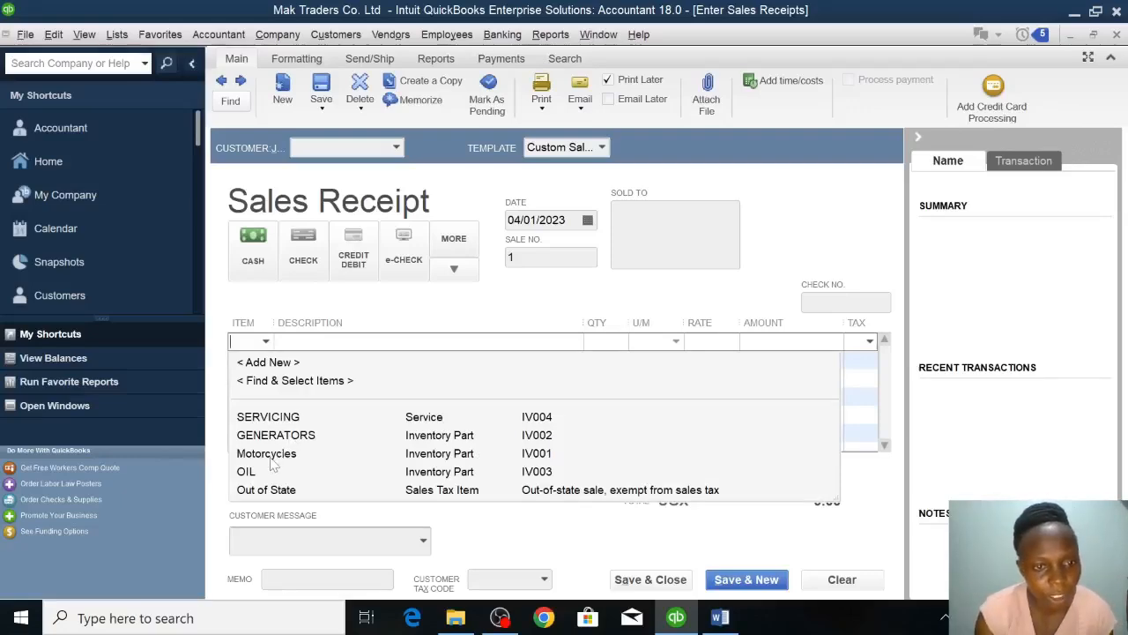
pyautogui.click(268, 453)
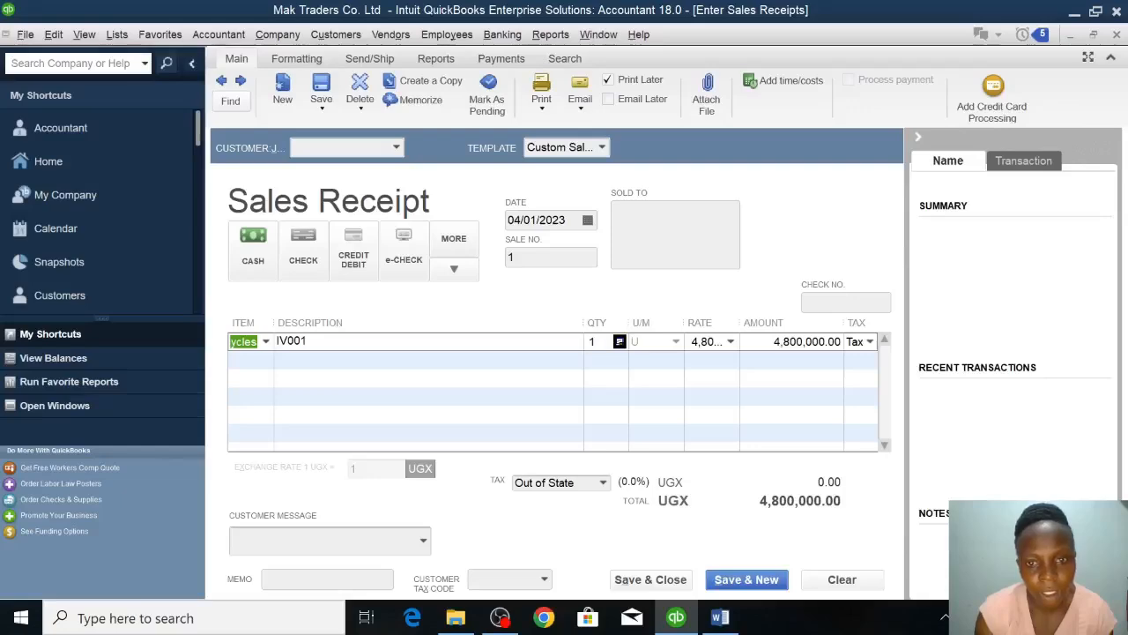
pyautogui.click(605, 342)
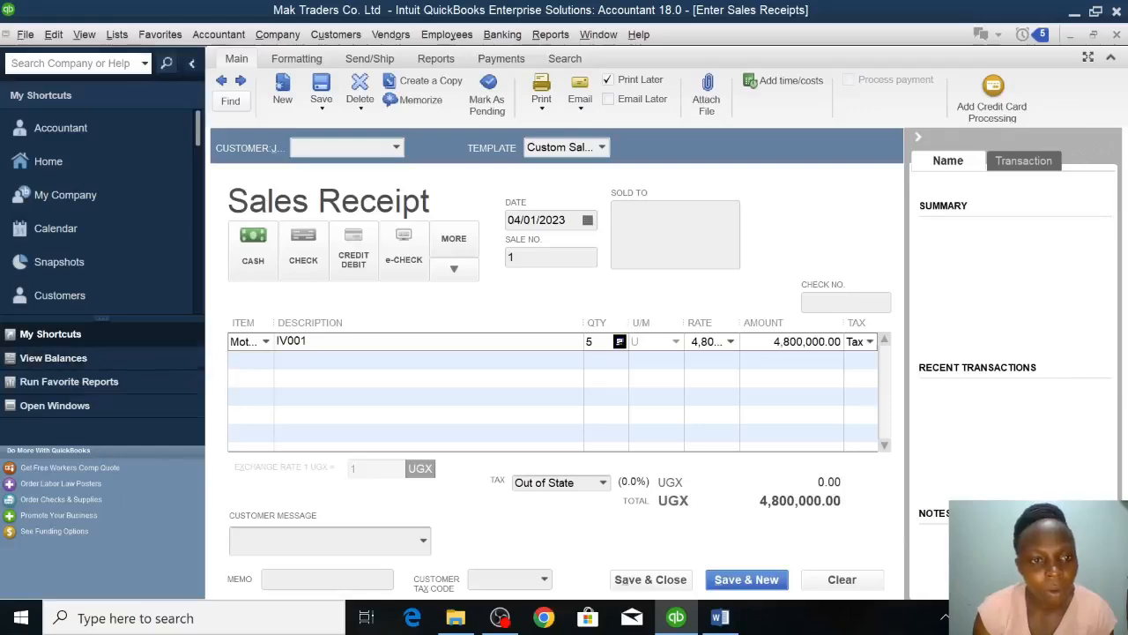
# Add the GENERATORS item on the second line with a quantity of 3, and save and close the sales receipt.
pyautogui.click(264, 362)
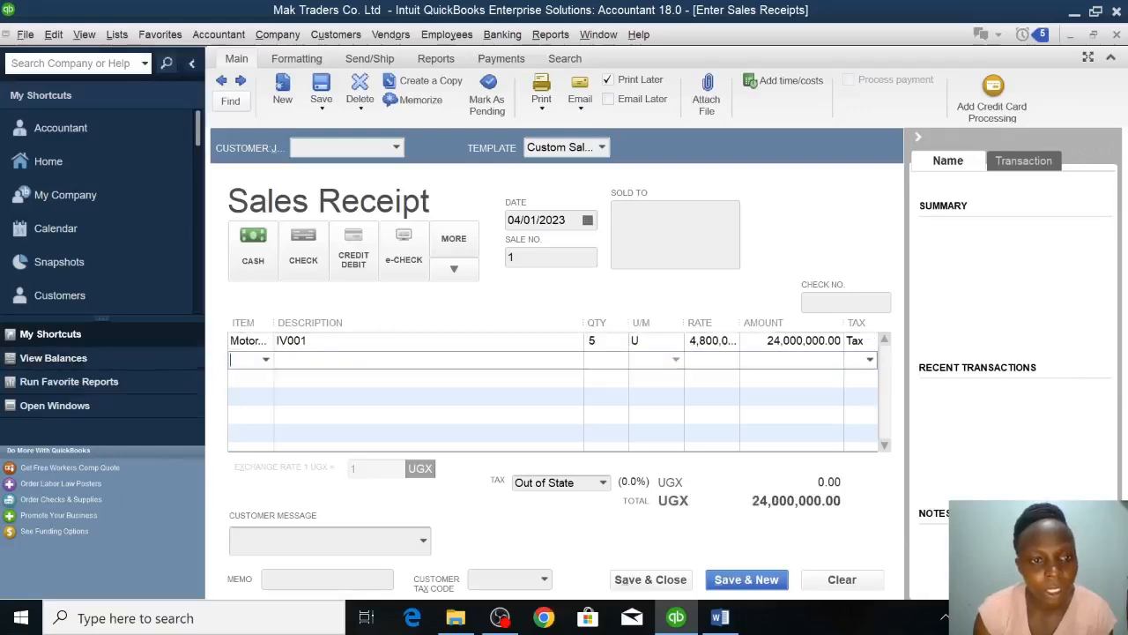
pyautogui.click(267, 363)
pyautogui.click(269, 447)
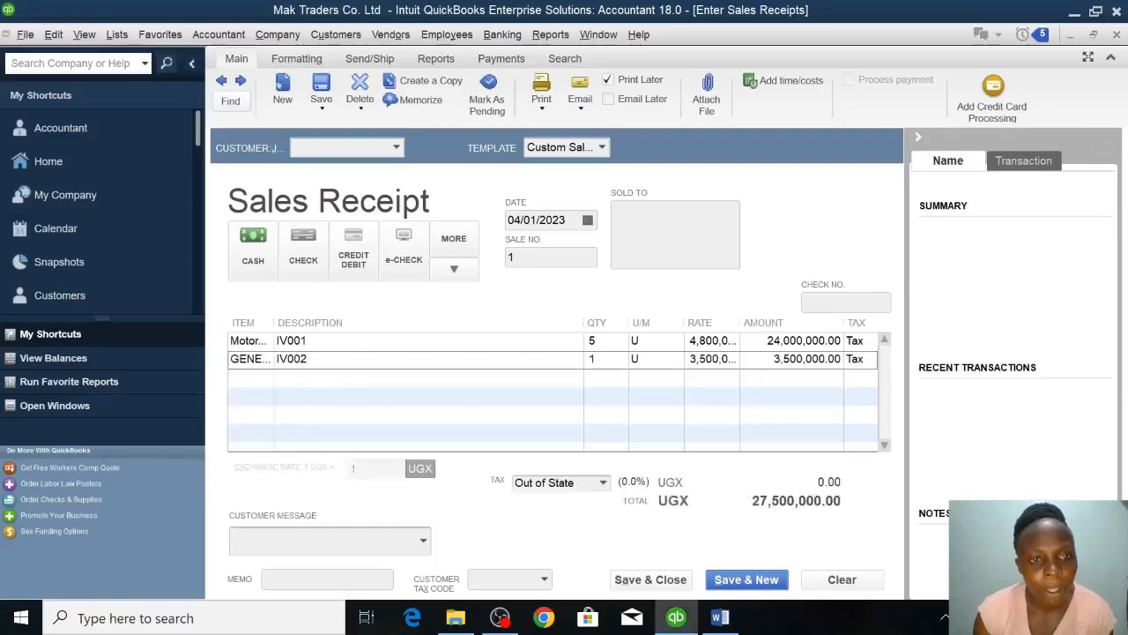
pyautogui.click(594, 360)
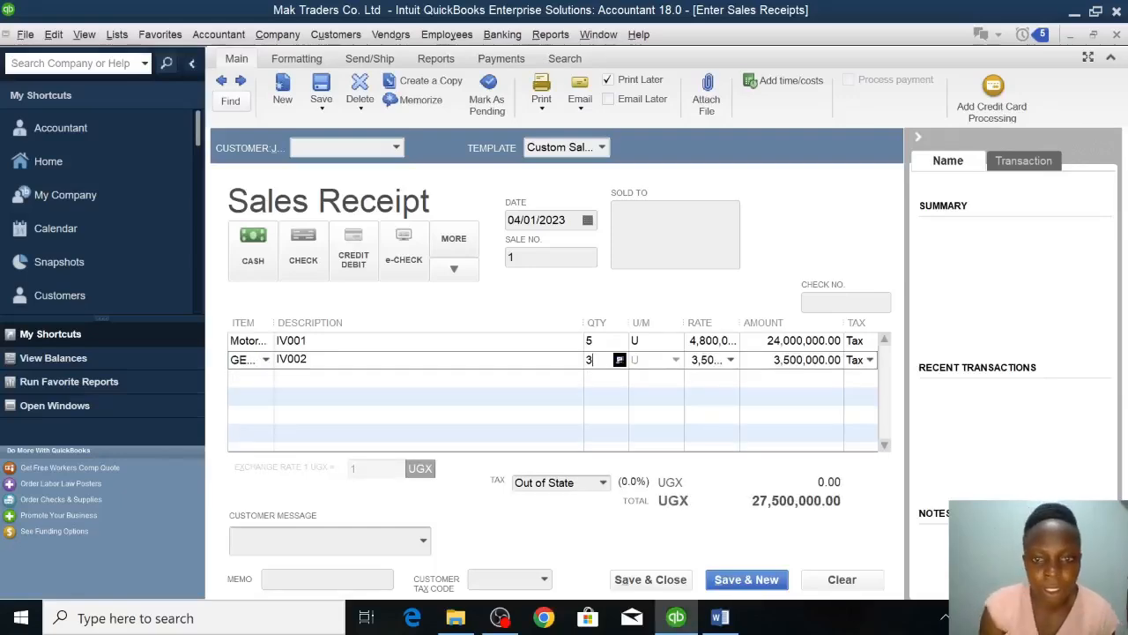
pyautogui.press('Return')
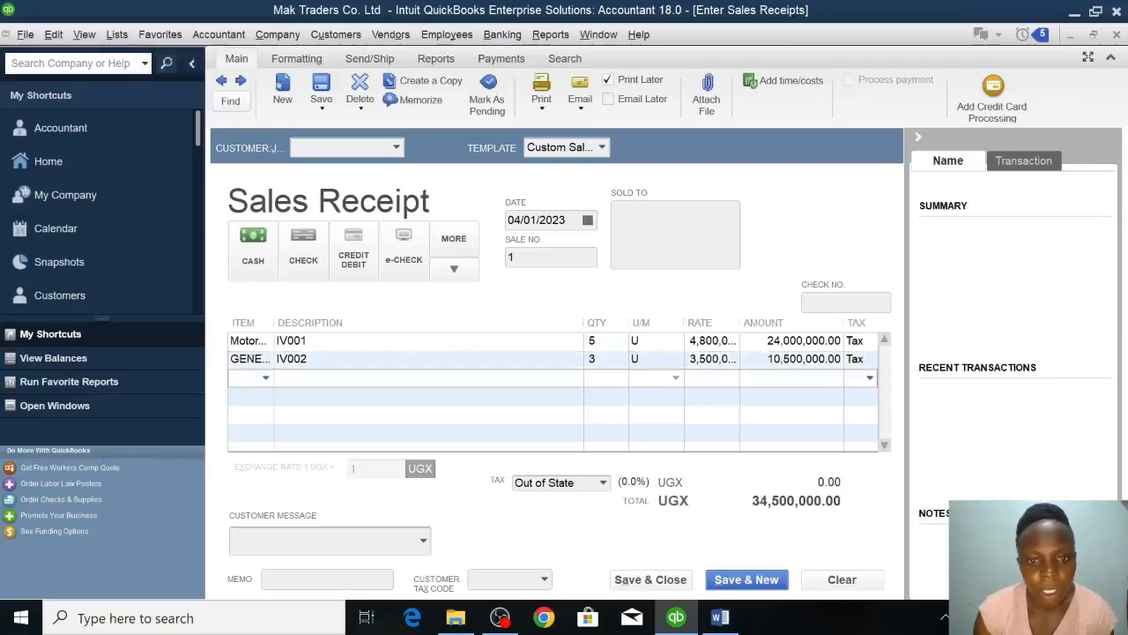
pyautogui.click(681, 583)
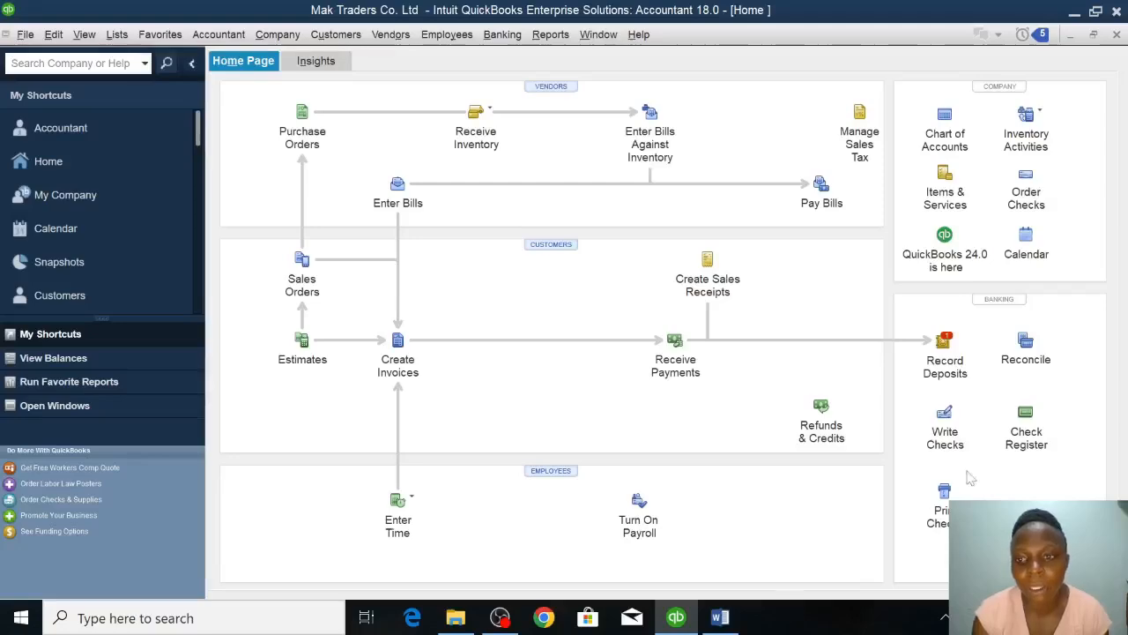
# Record the bank deposit of the 04/01/2023 cash sales receipt, then save and close it.
pyautogui.click(947, 362)
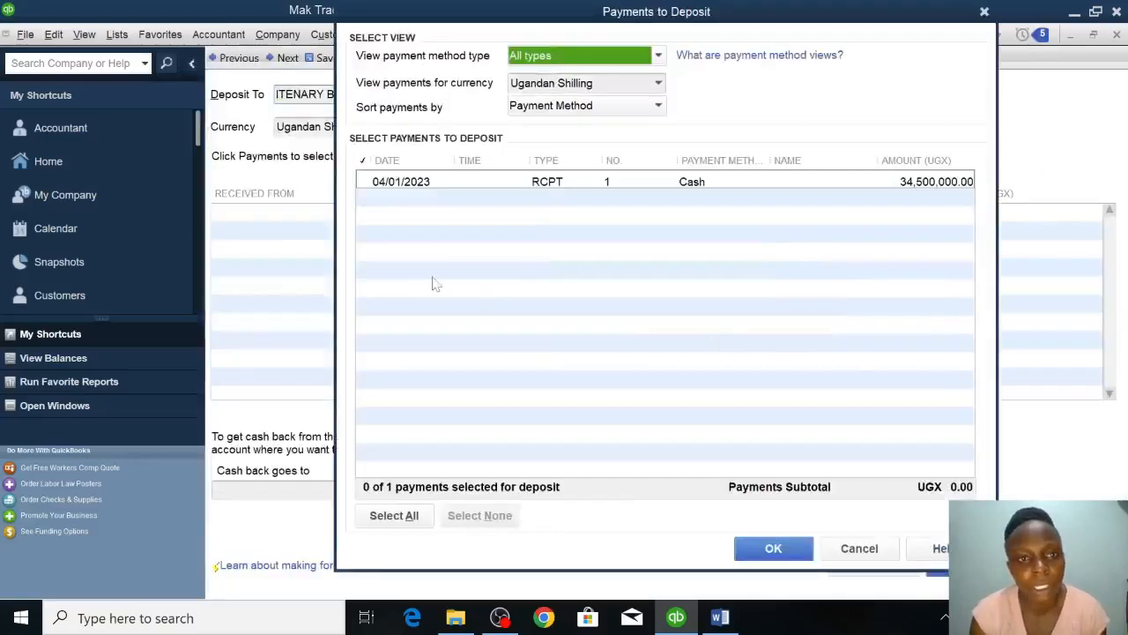
pyautogui.click(362, 182)
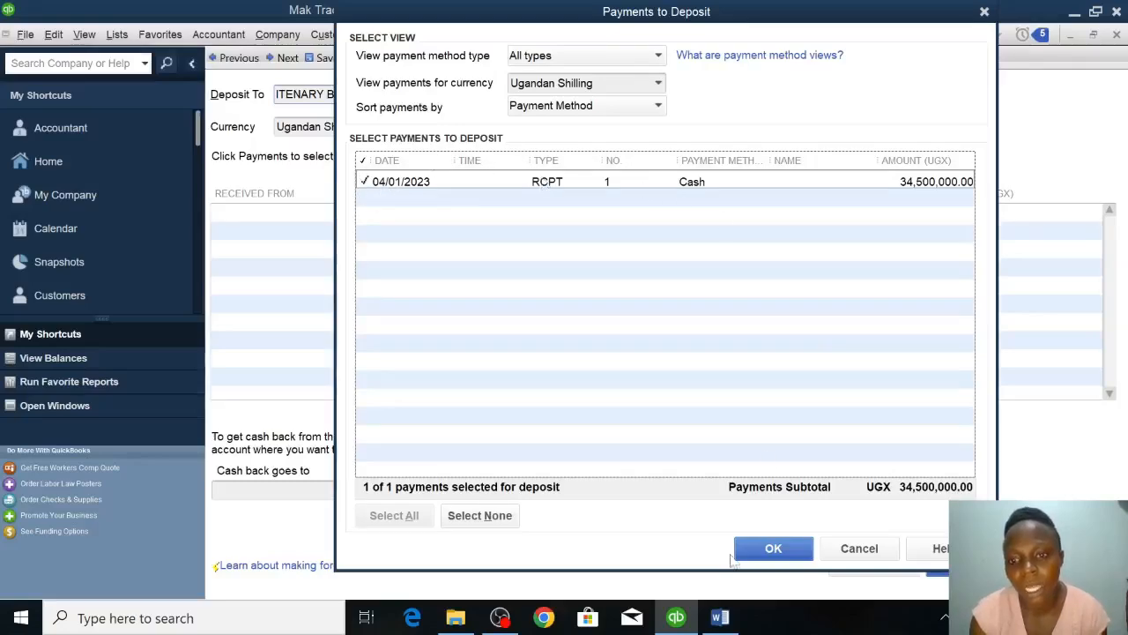
pyautogui.click(772, 547)
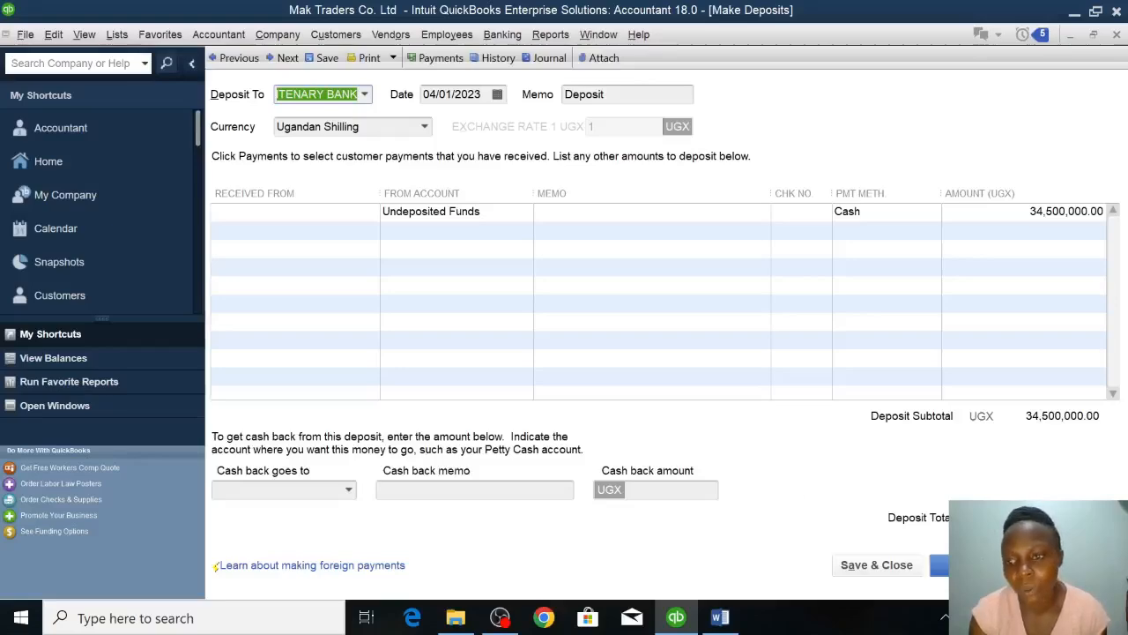
pyautogui.click(888, 566)
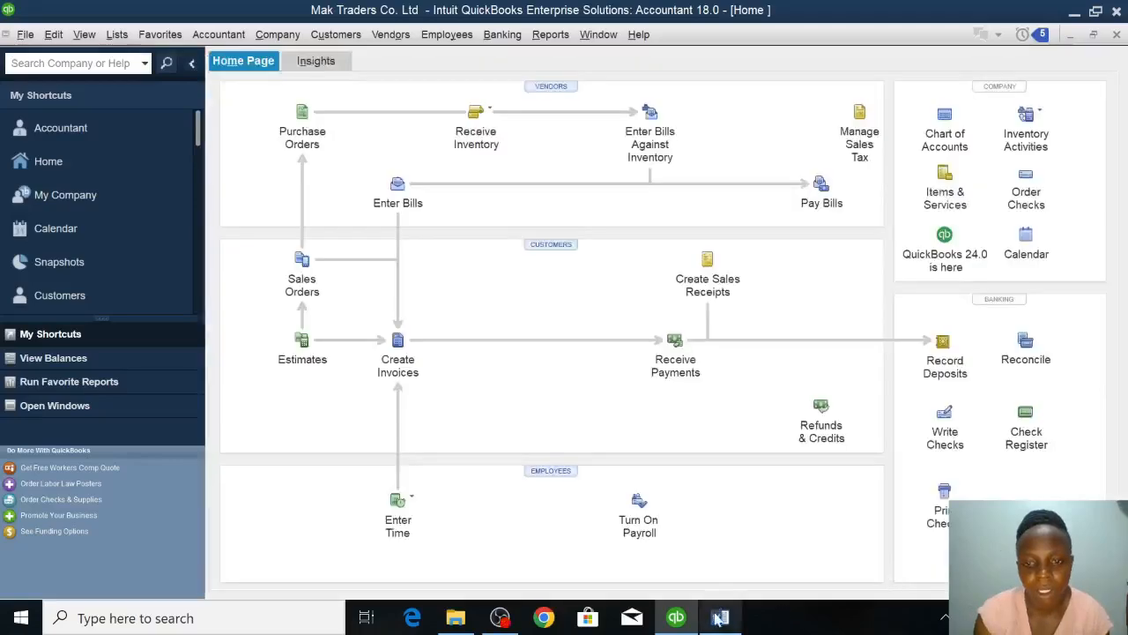
# Check the 6th January engine oil purchase in the Word assignment and open a new purchase order in QuickBooks.
pyautogui.moveTo(720, 620)
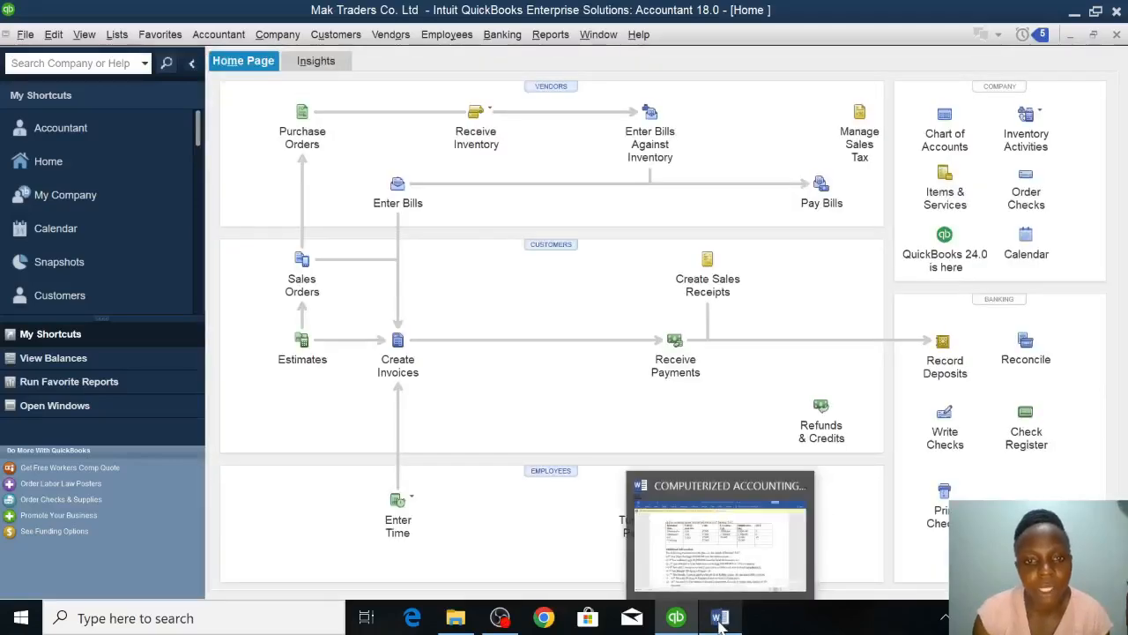
pyautogui.click(725, 542)
pyautogui.click(724, 542)
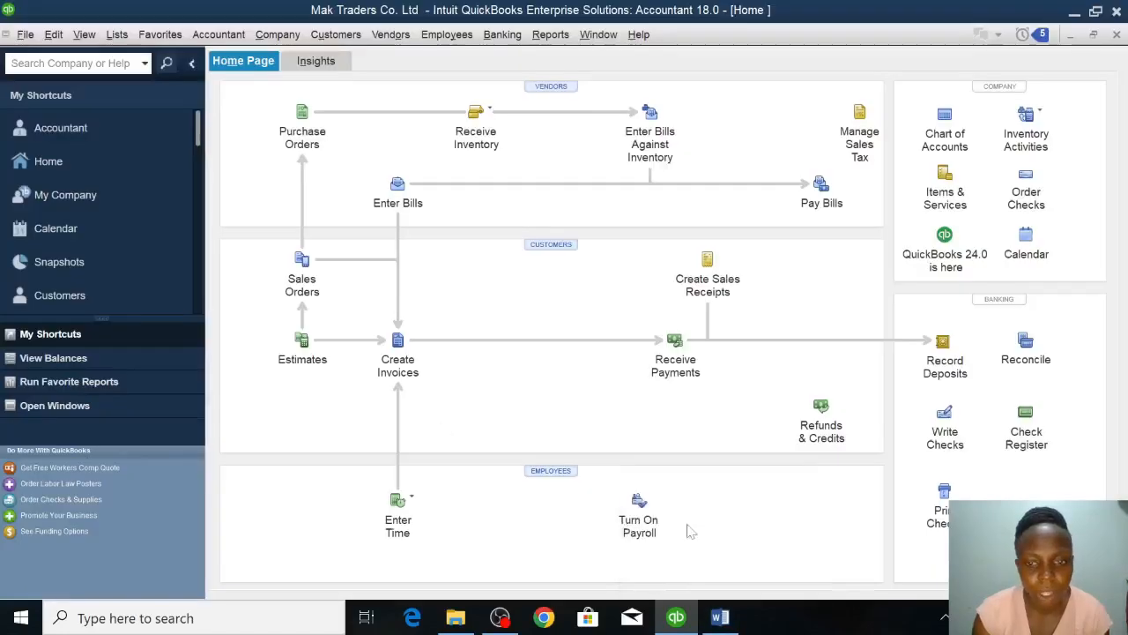
pyautogui.click(720, 617)
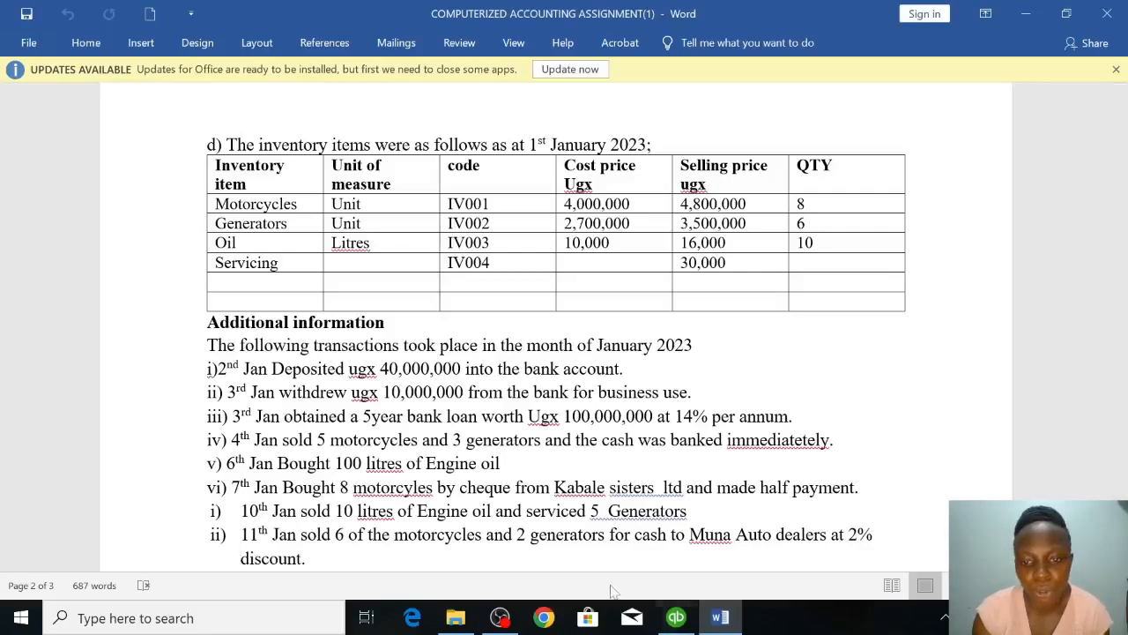
pyautogui.click(676, 618)
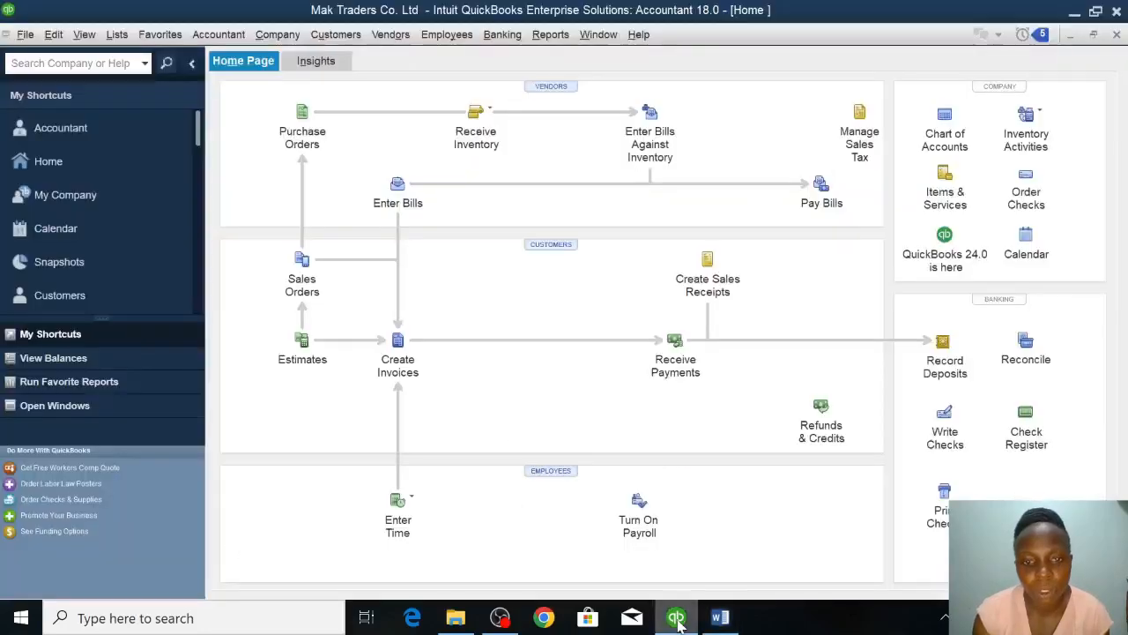
pyautogui.click(297, 141)
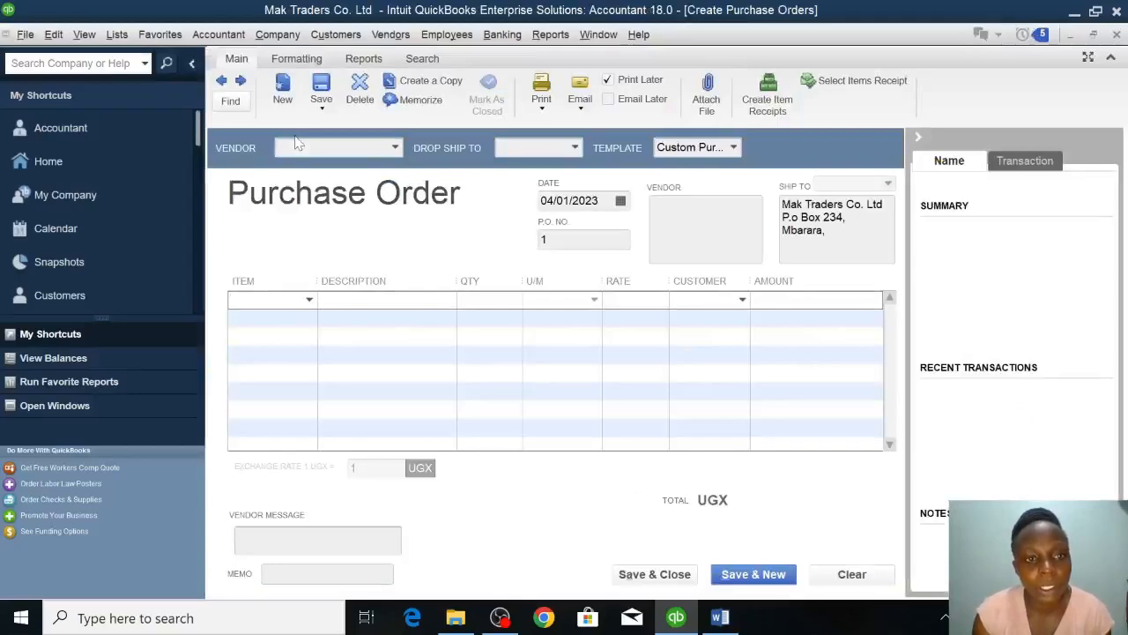
# Start a new vendor from the purchase order's vendor field and enter the vendor's name.
pyautogui.click(396, 147)
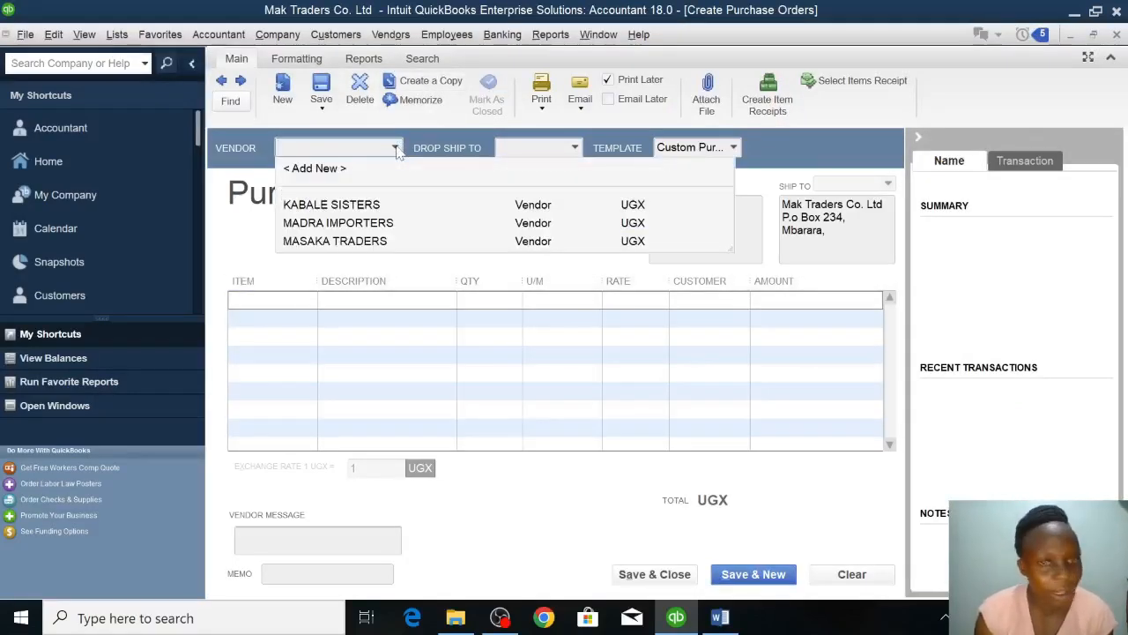
pyautogui.click(315, 173)
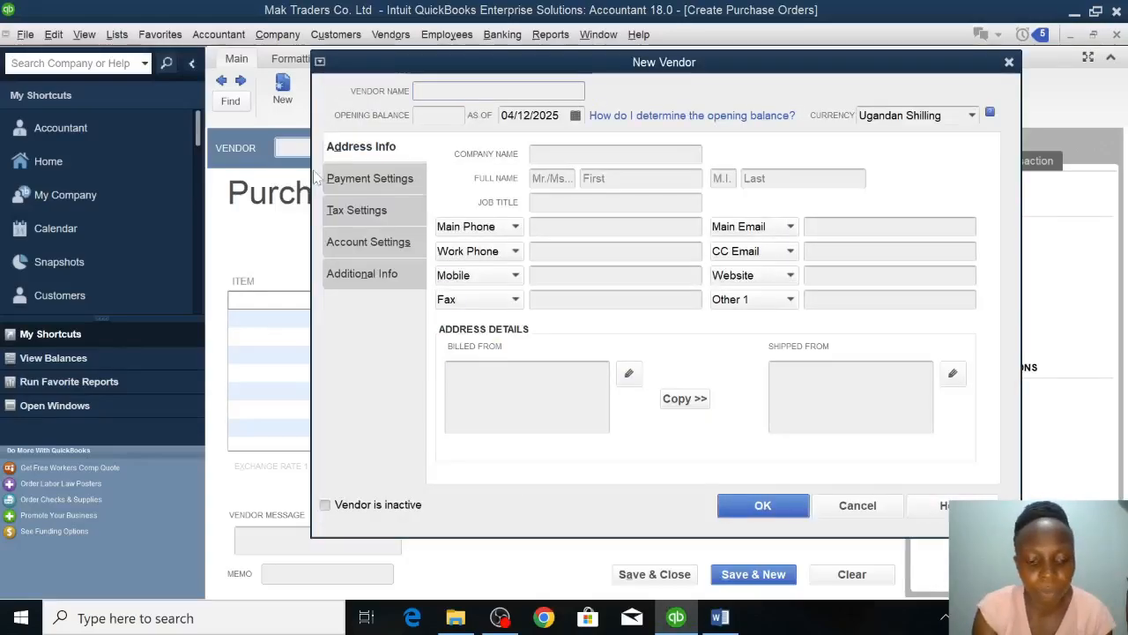
pyautogui.write('gift')
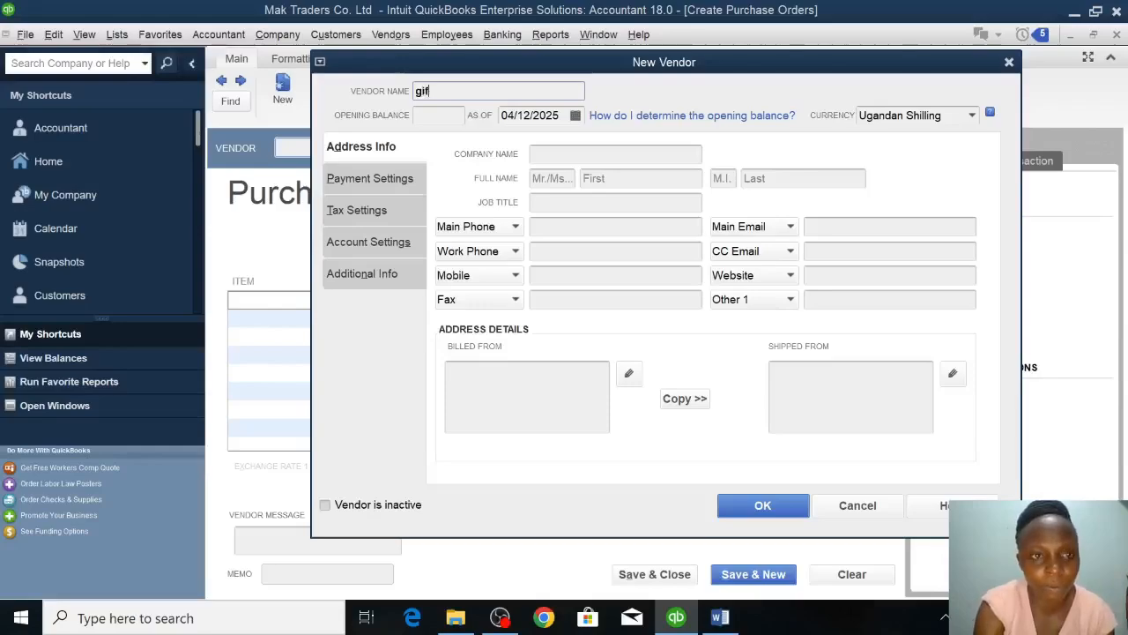
pyautogui.press('BackSpace')
pyautogui.press('BackSpace')
pyautogui.press('BackSpace')
pyautogui.press('BackSpace')
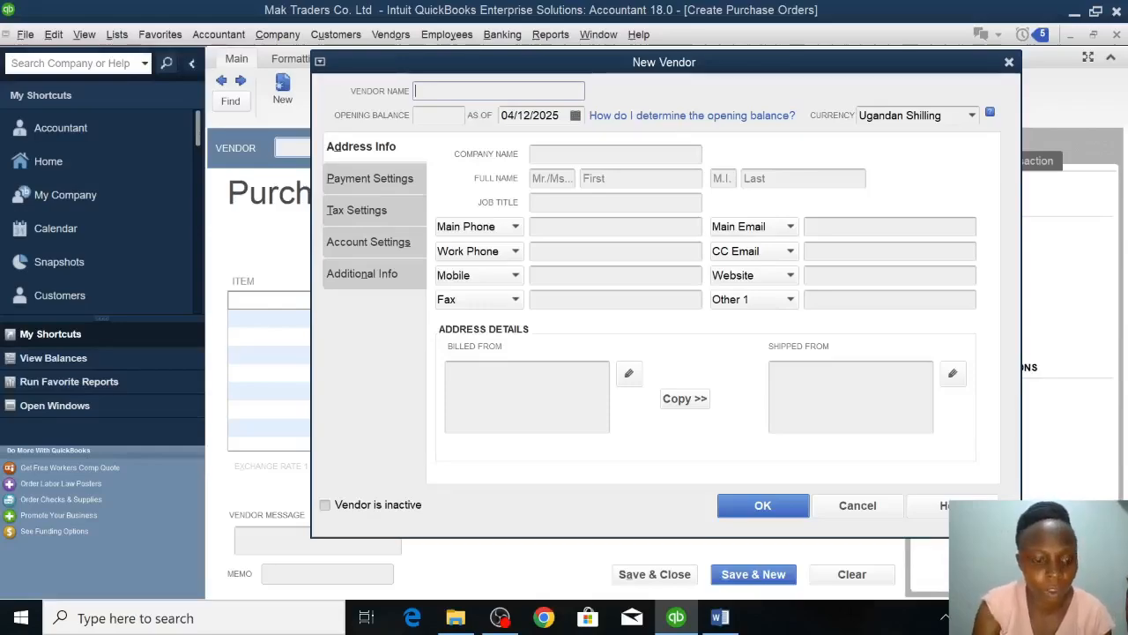
pyautogui.write('Gift')
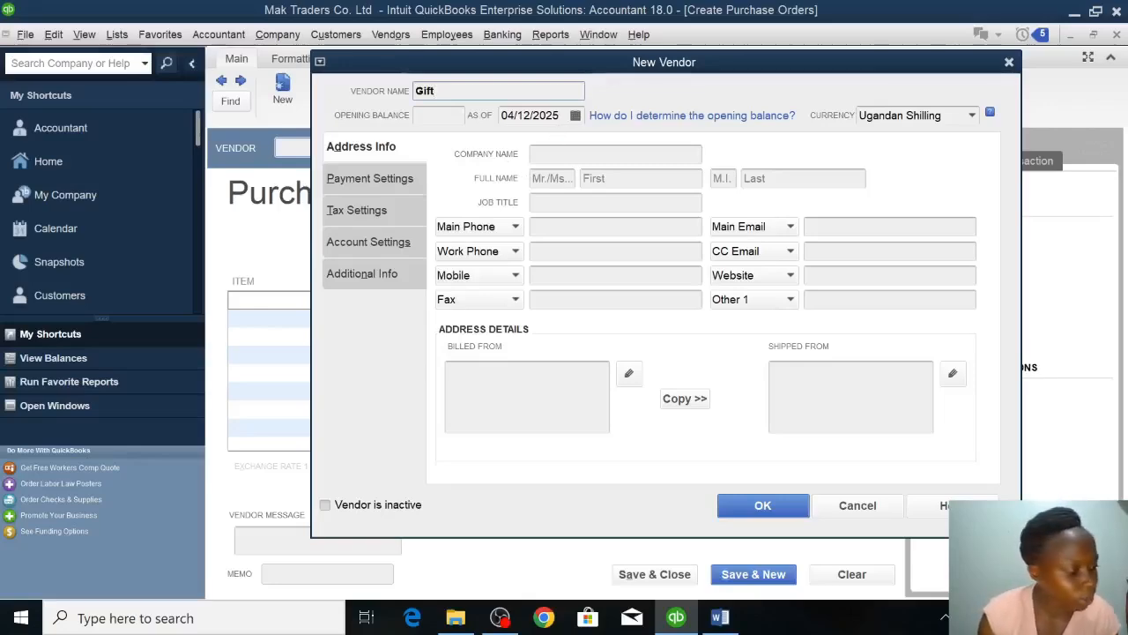
# Set the new vendor's opening balance date to 06/01/2023 and save the vendor.
pyautogui.click(560, 116)
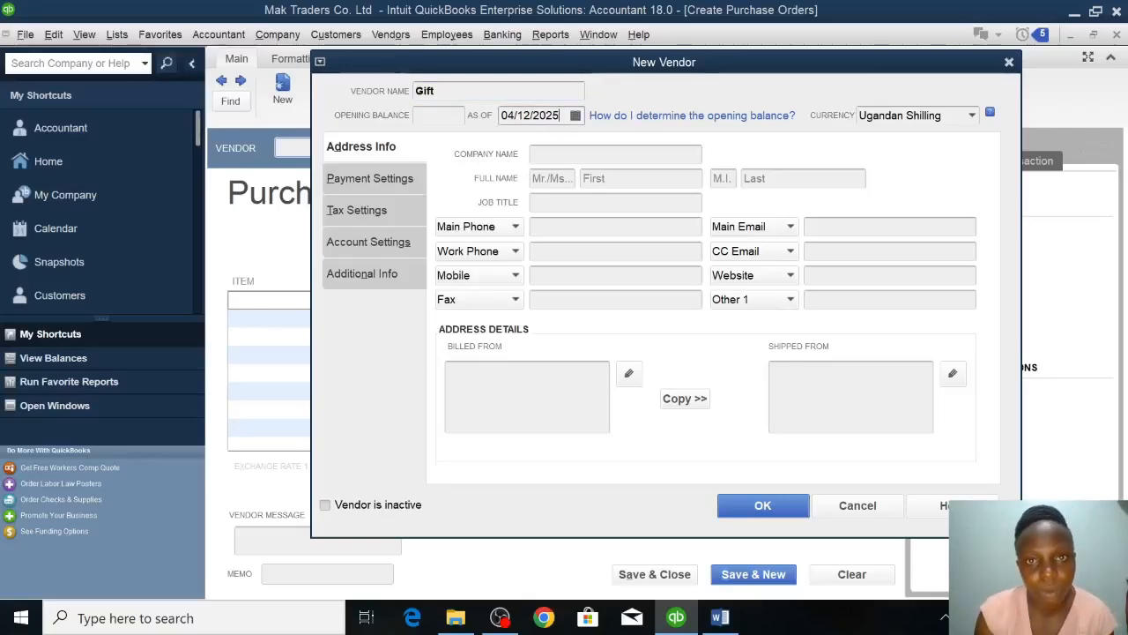
pyautogui.press('BackSpace')
pyautogui.write('3')
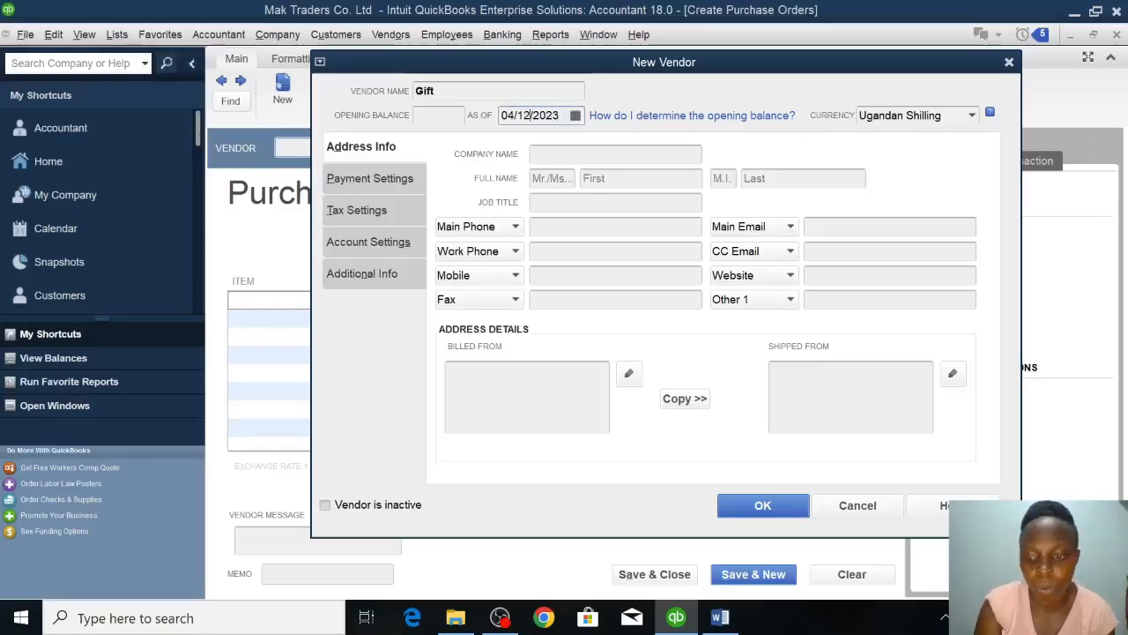
pyautogui.press('BackSpace')
pyautogui.press('BackSpace')
pyautogui.write('06')
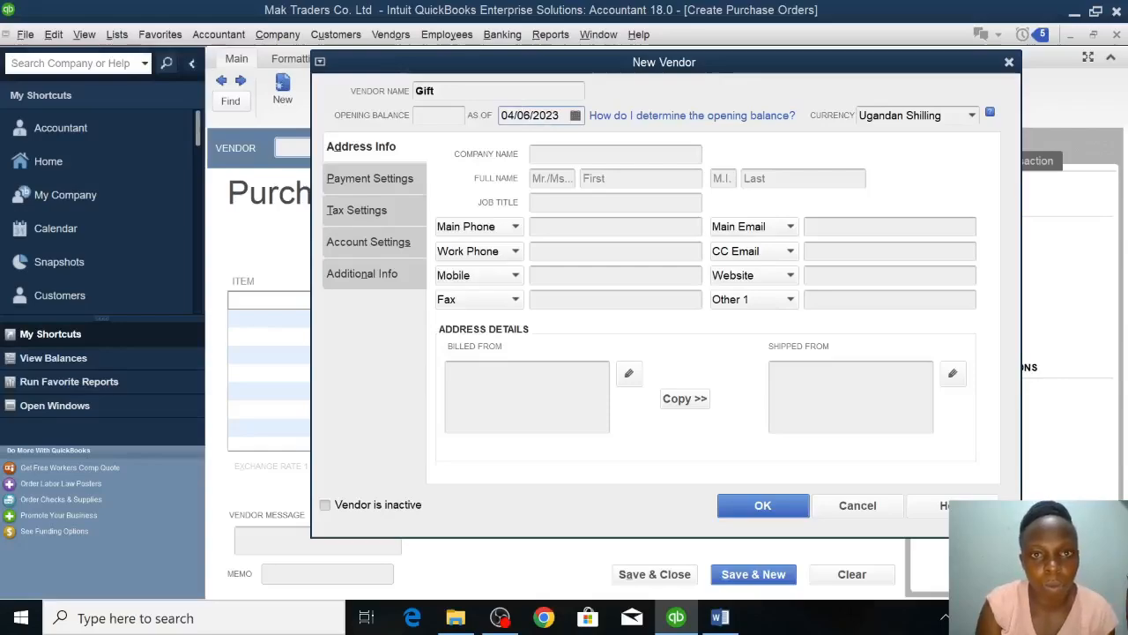
pyautogui.press('BackSpace')
pyautogui.press('BackSpace')
pyautogui.write('06')
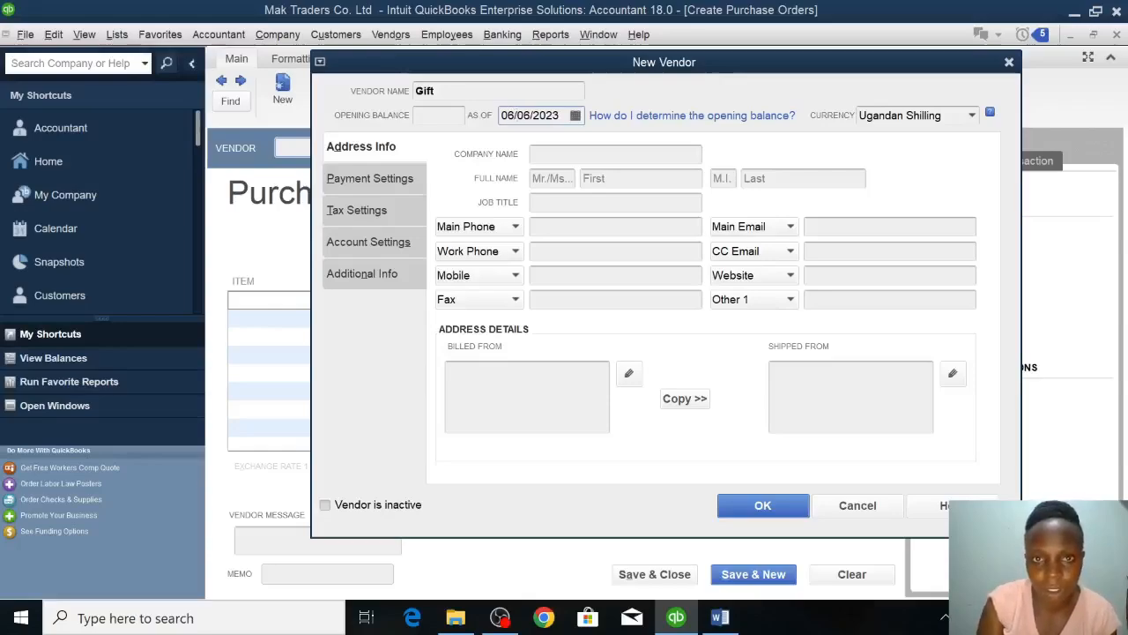
pyautogui.press('Right')
pyautogui.press('Right')
pyautogui.press('BackSpace')
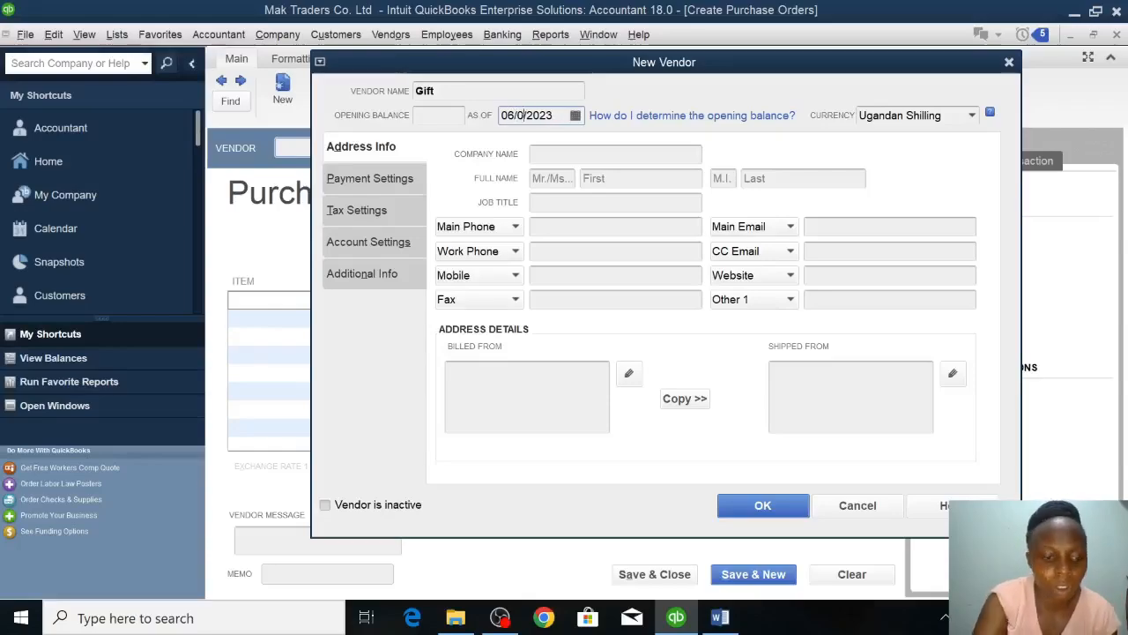
pyautogui.write('1')
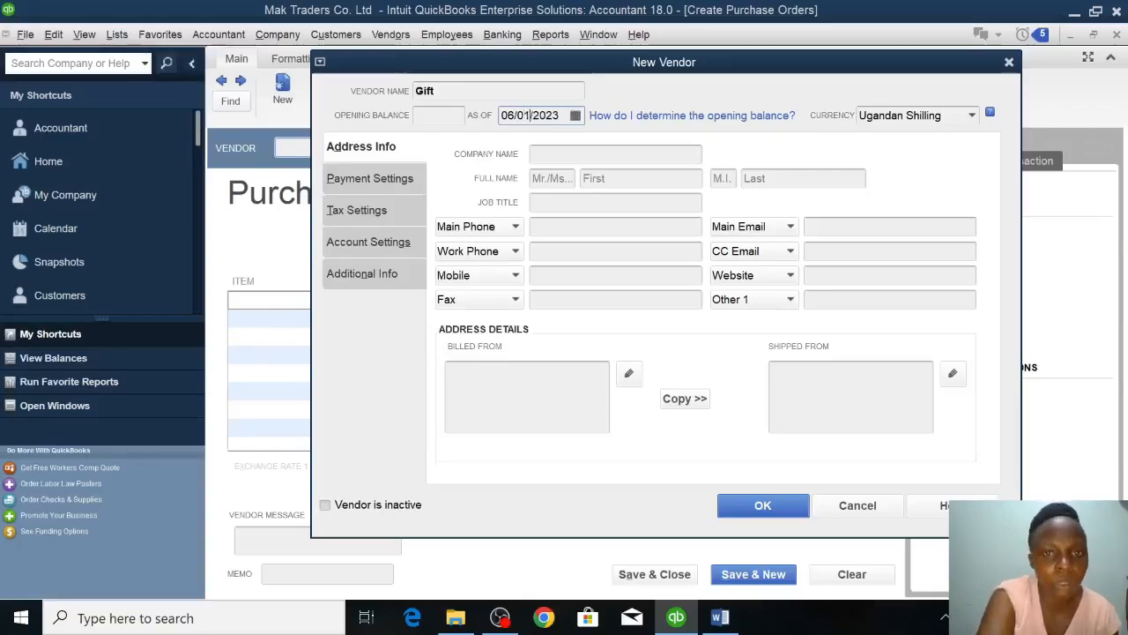
pyautogui.click(777, 514)
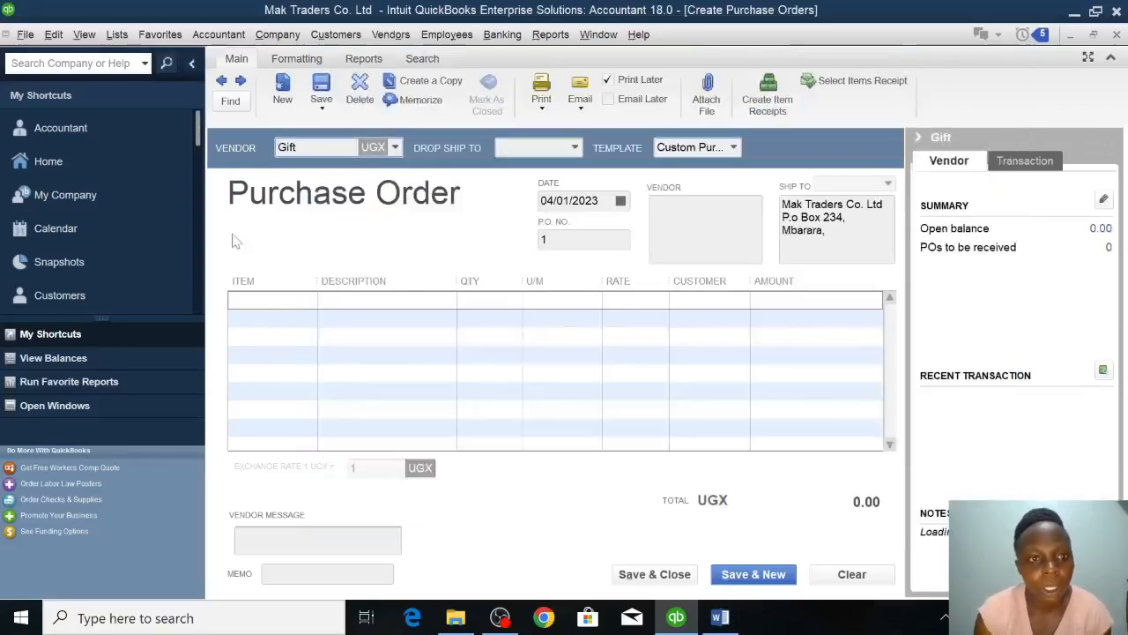
# Add the OIL item to the purchase order with a quantity of 100, and save and close the order.
pyautogui.click(282, 302)
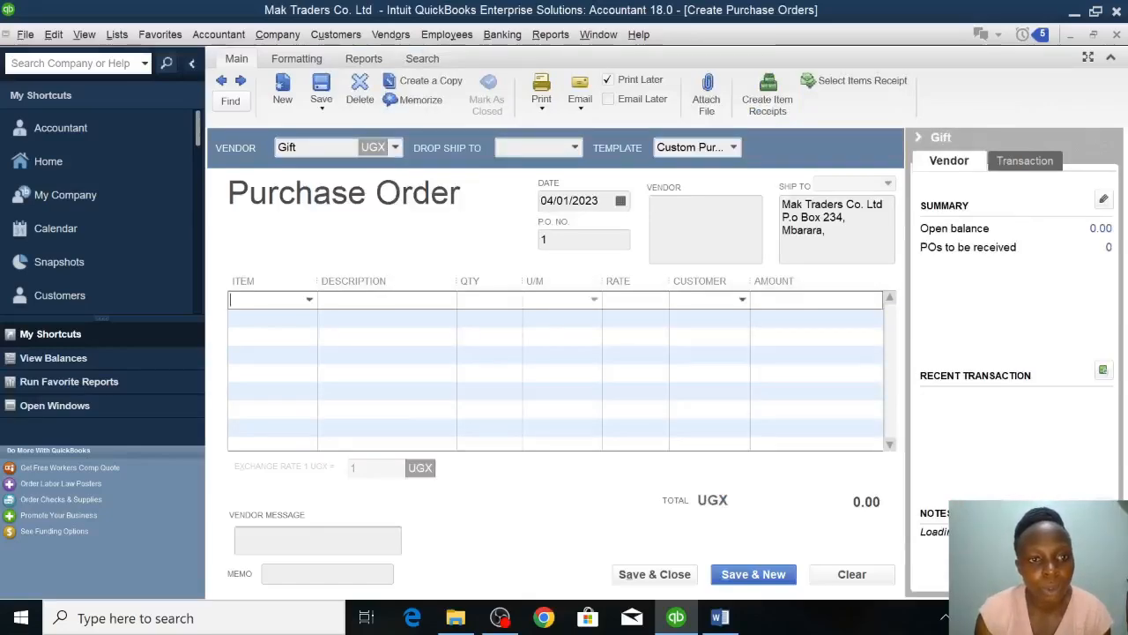
pyautogui.click(310, 302)
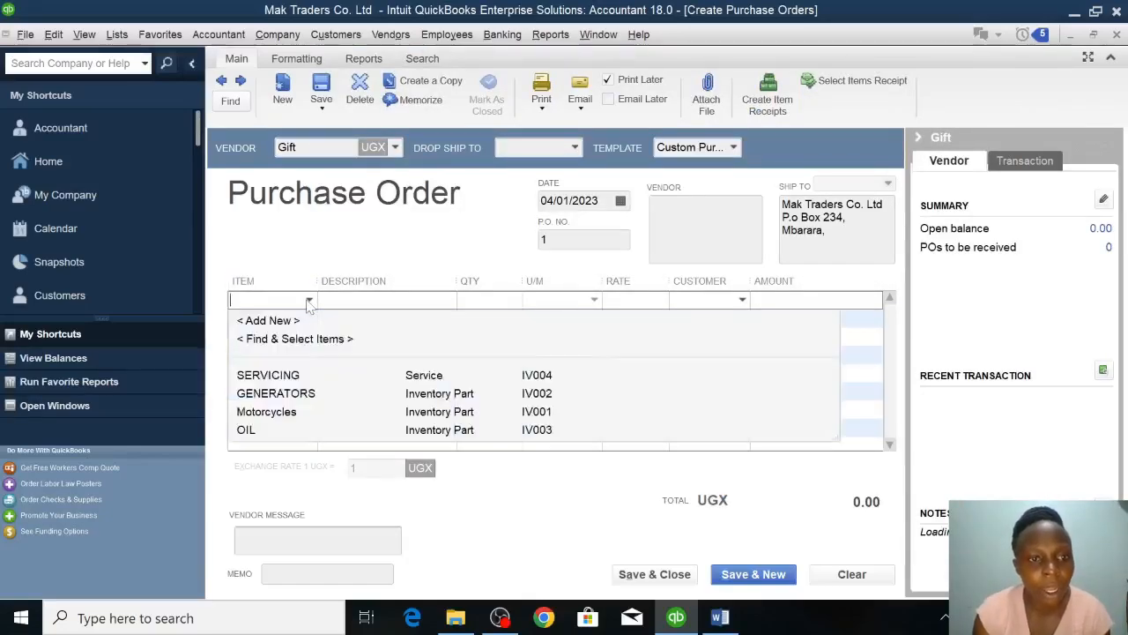
pyautogui.click(248, 430)
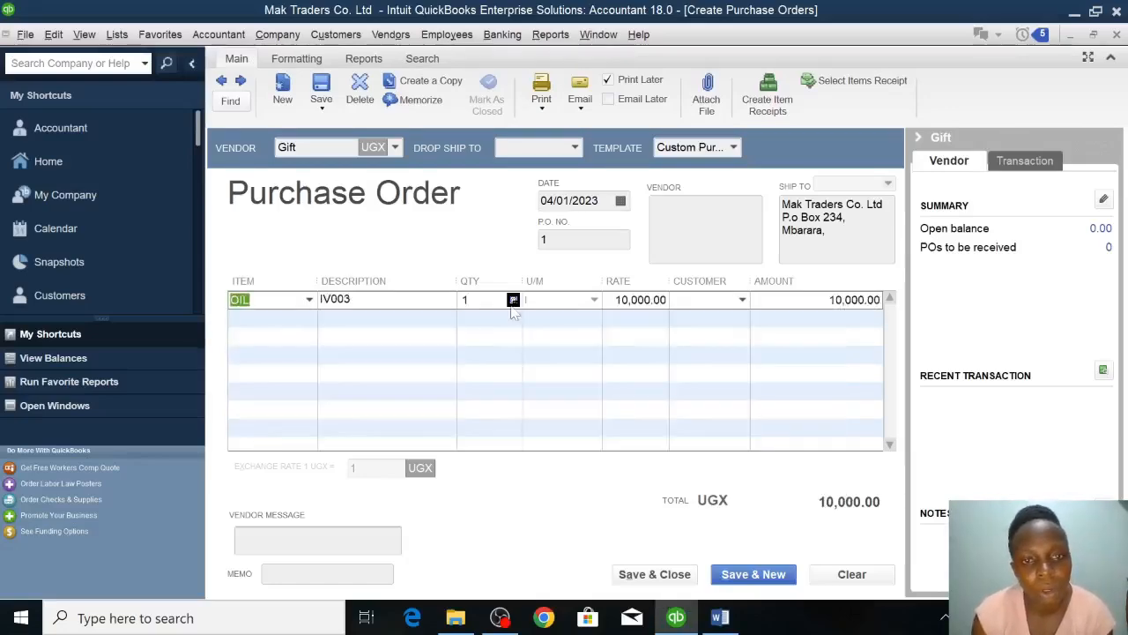
pyautogui.click(482, 303)
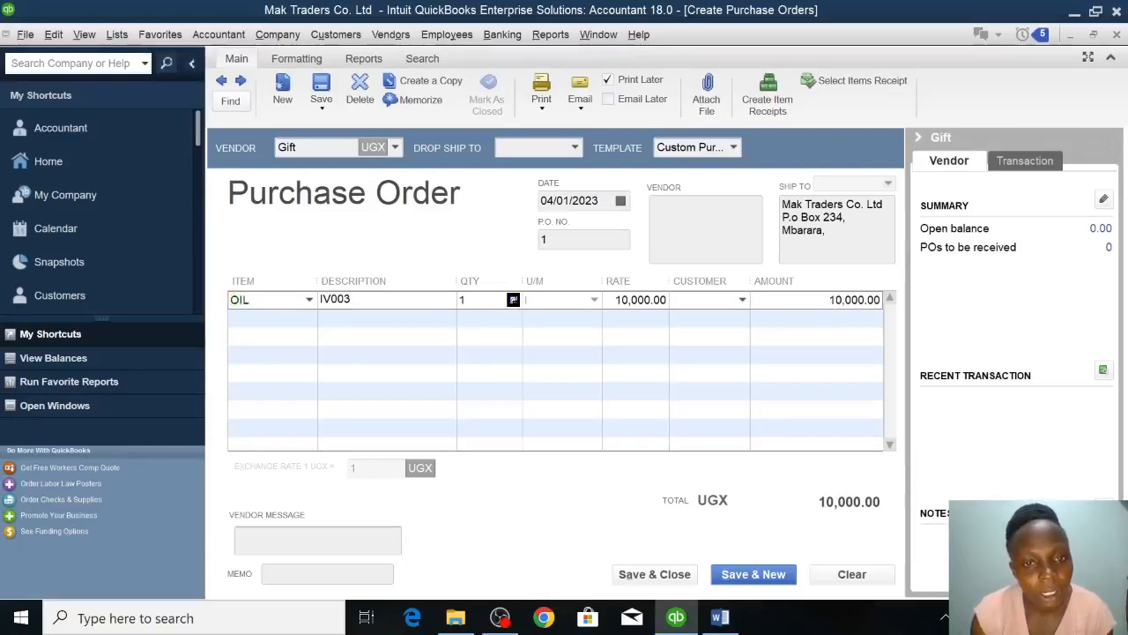
pyautogui.write('00')
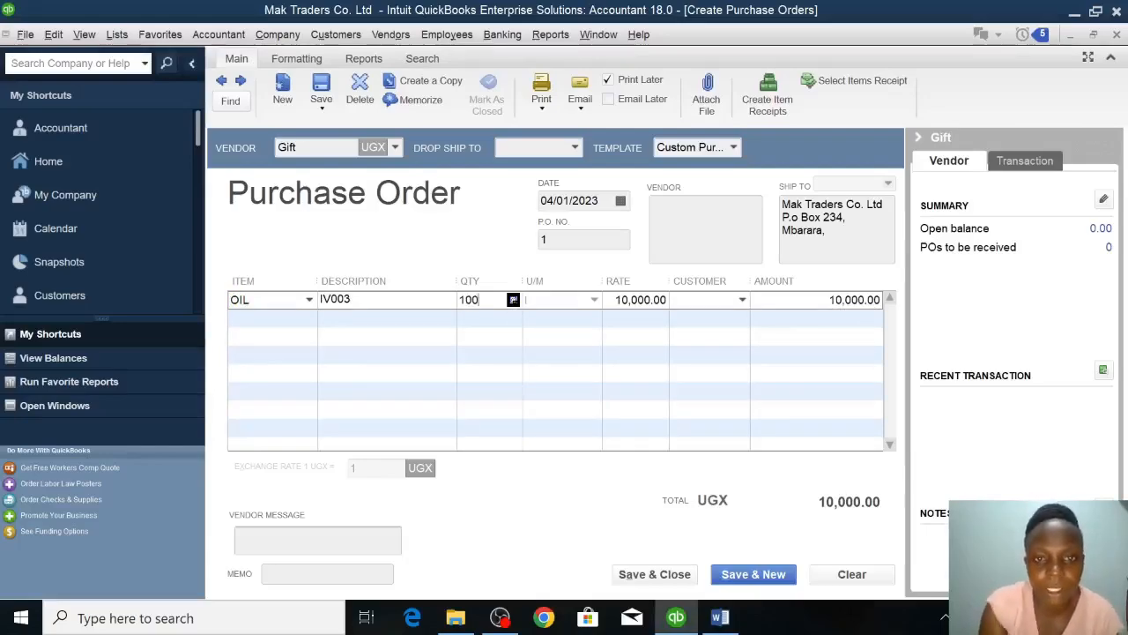
pyautogui.click(534, 318)
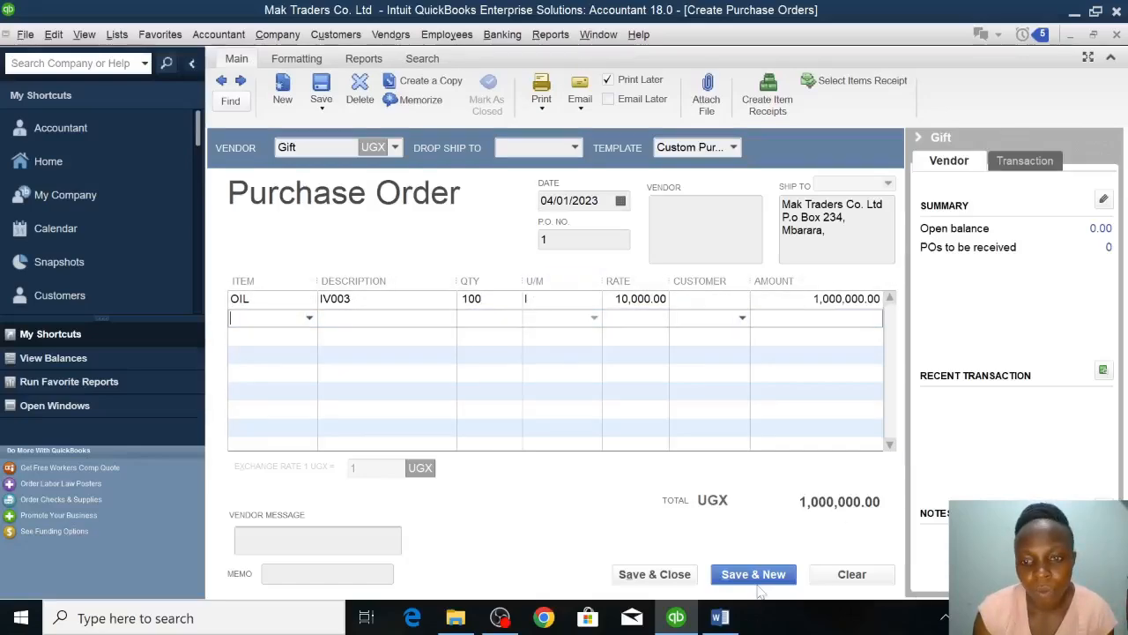
pyautogui.click(663, 573)
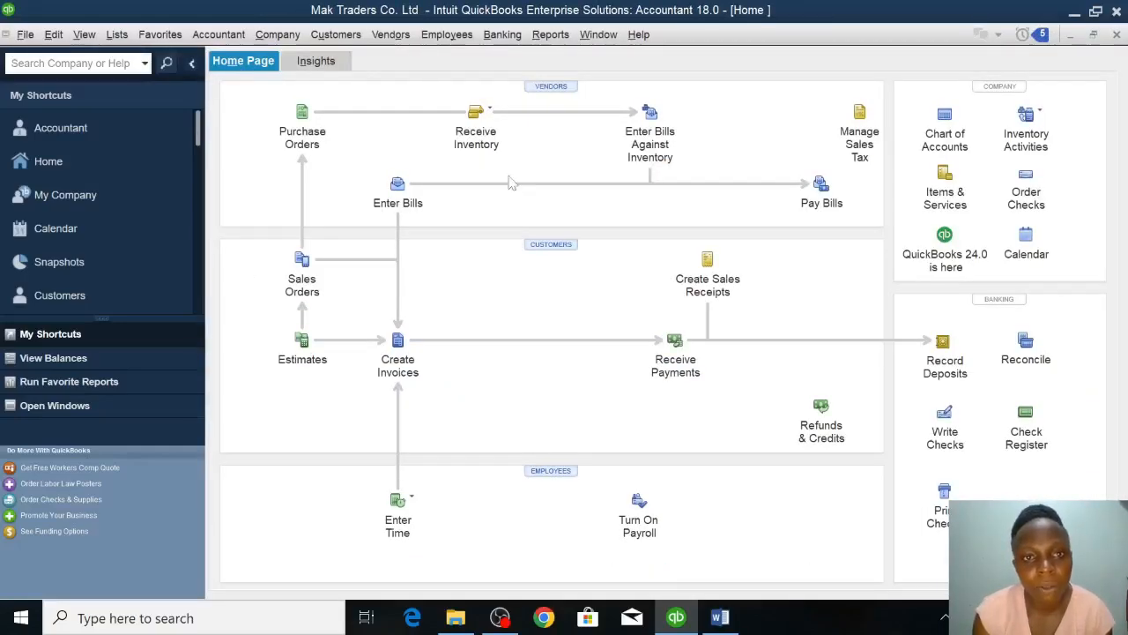
# Receive inventory with a bill for the newly added vendor, against the open purchase order dated 04/01/2023.
pyautogui.click(479, 129)
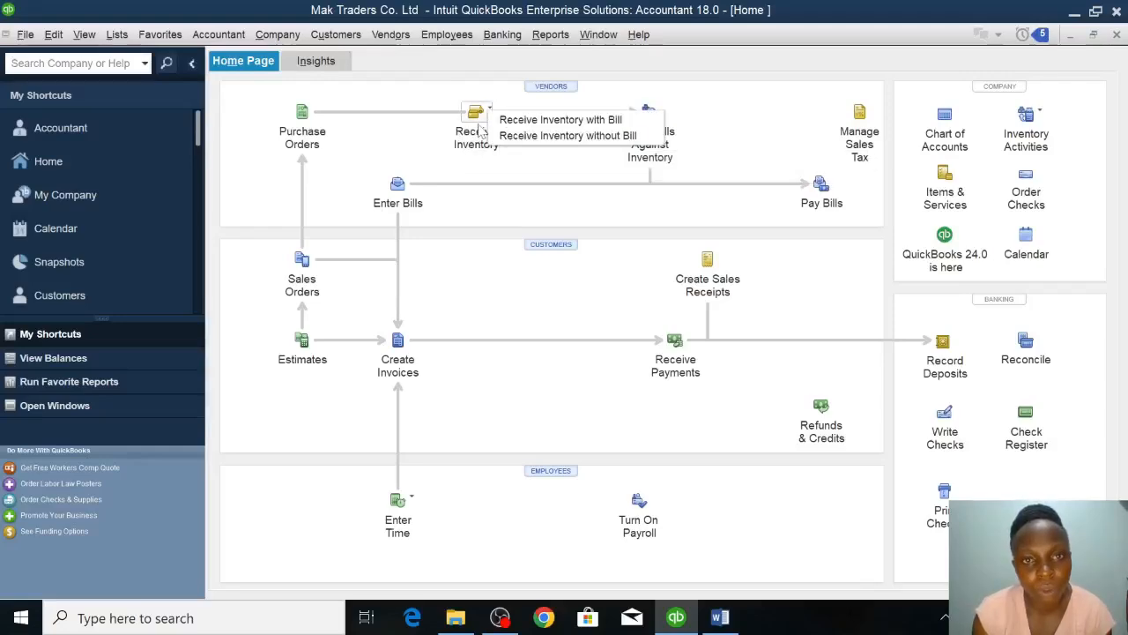
pyautogui.click(535, 120)
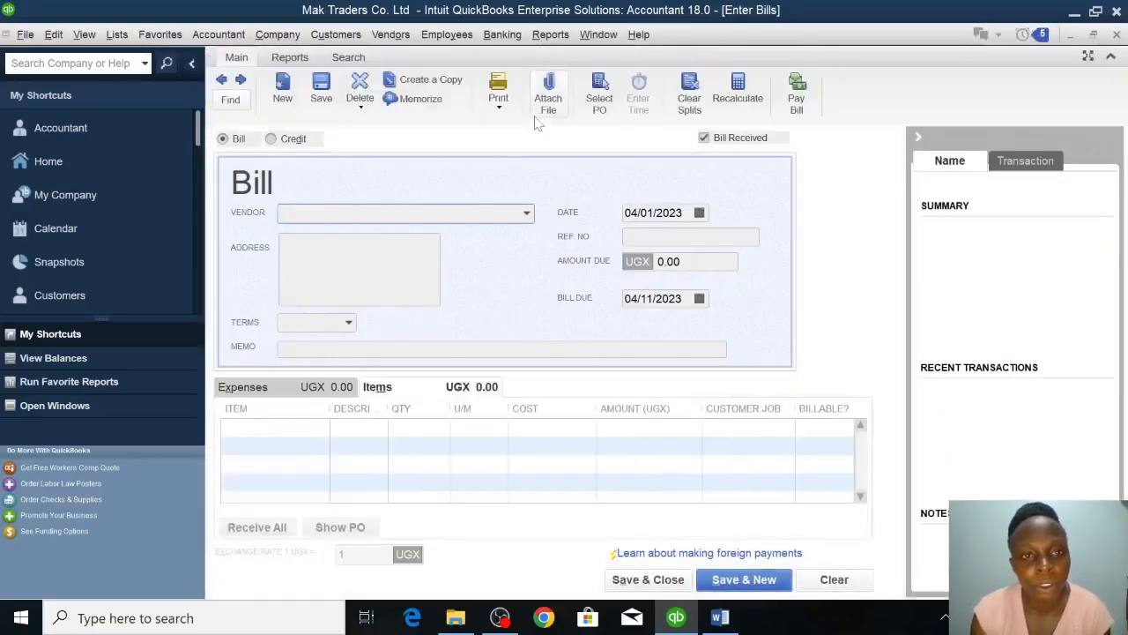
pyautogui.click(527, 214)
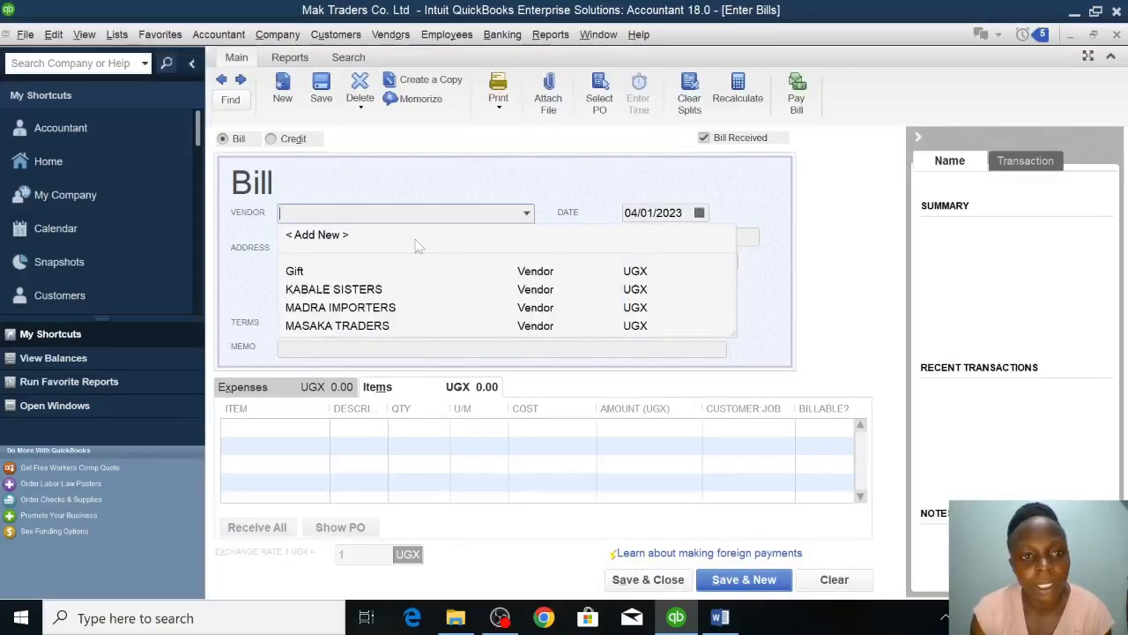
pyautogui.click(325, 271)
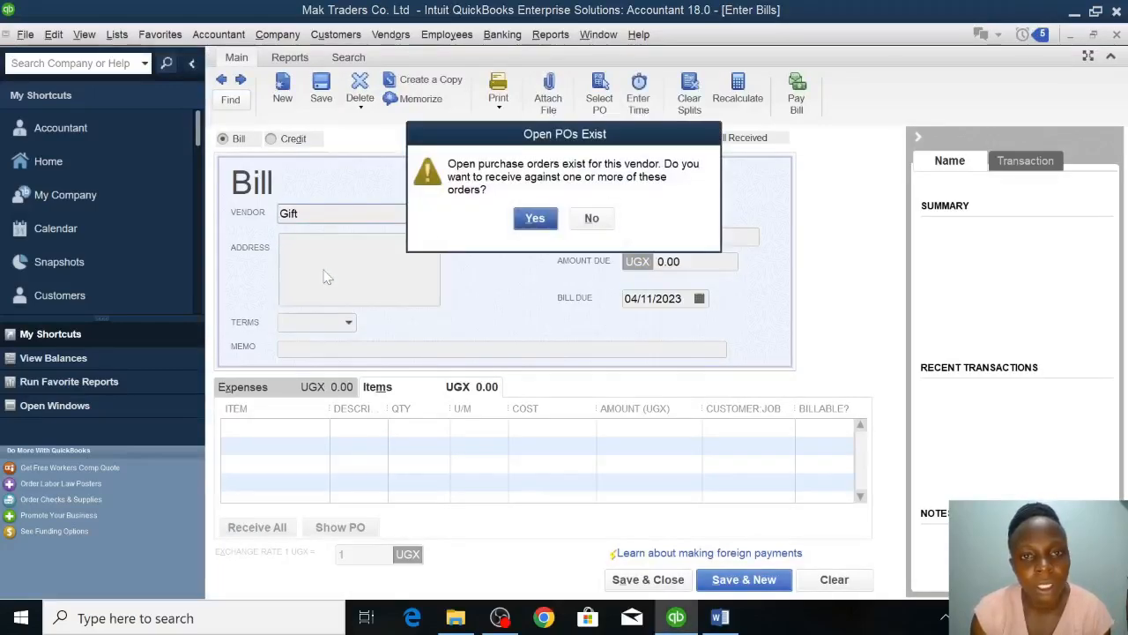
pyautogui.click(535, 220)
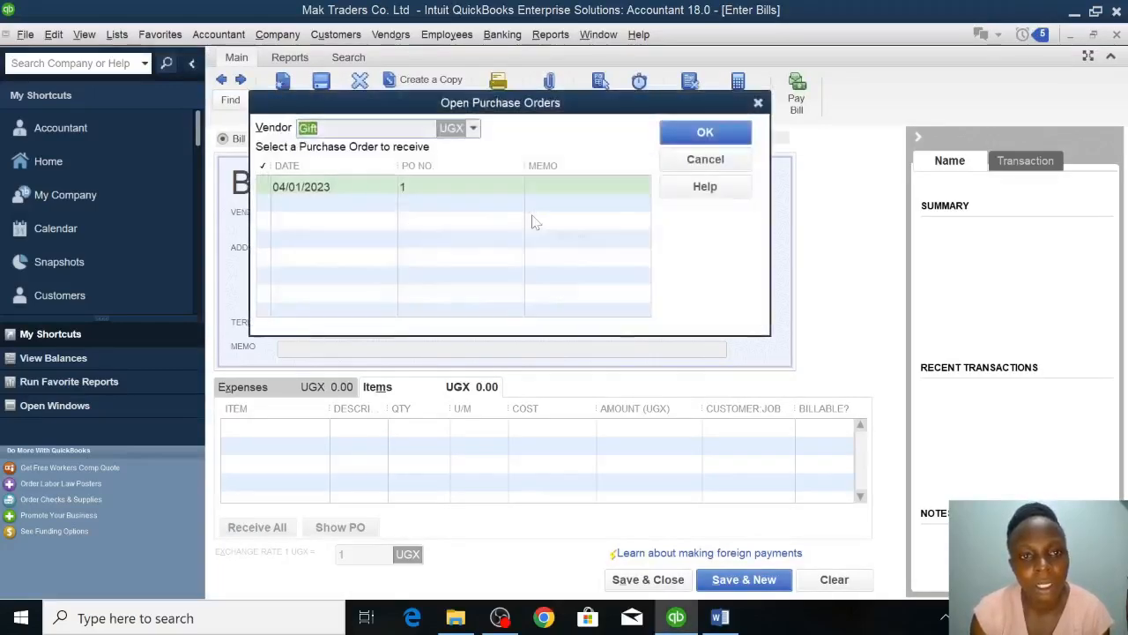
pyautogui.click(280, 192)
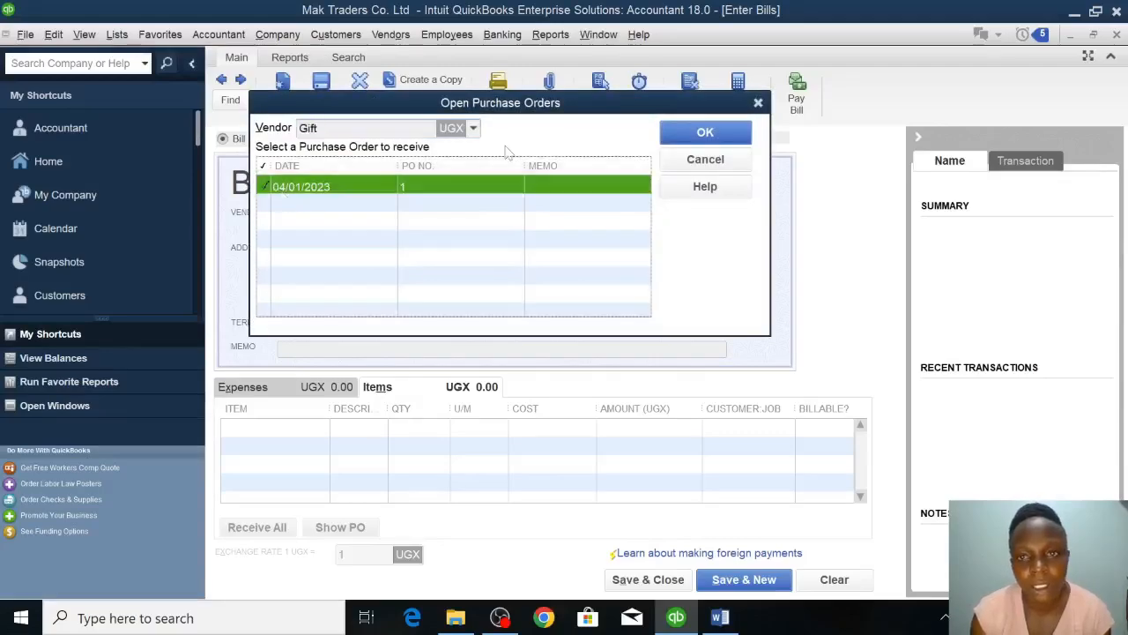
pyautogui.click(686, 136)
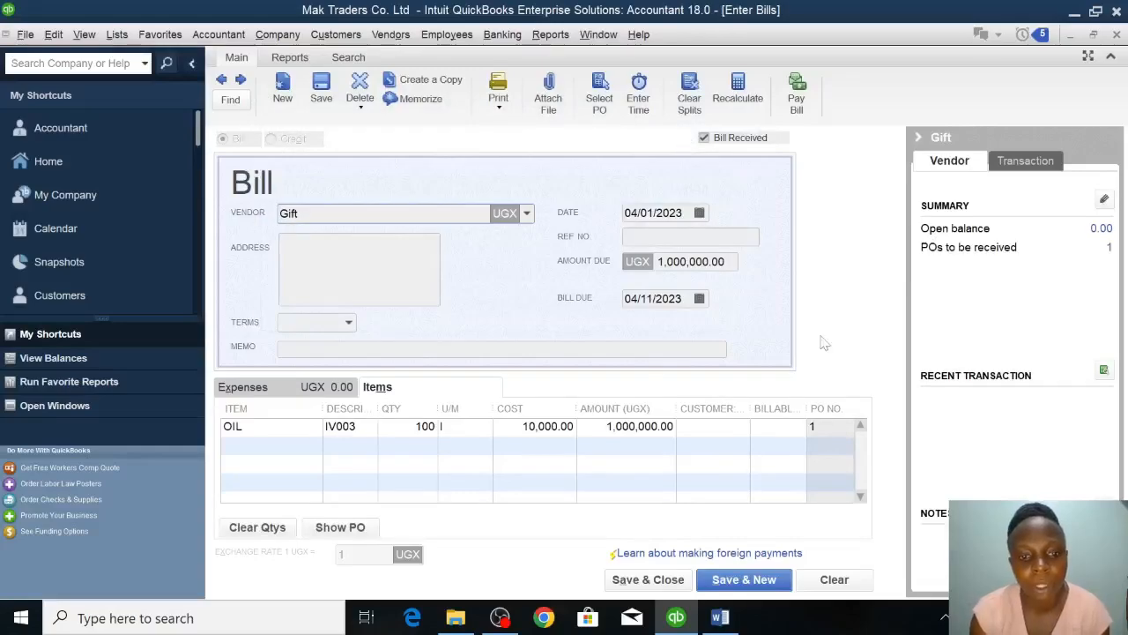
# Save and close the oil bill, and check the next purchase in the Word assignment before returning to QuickBooks.
pyautogui.click(661, 580)
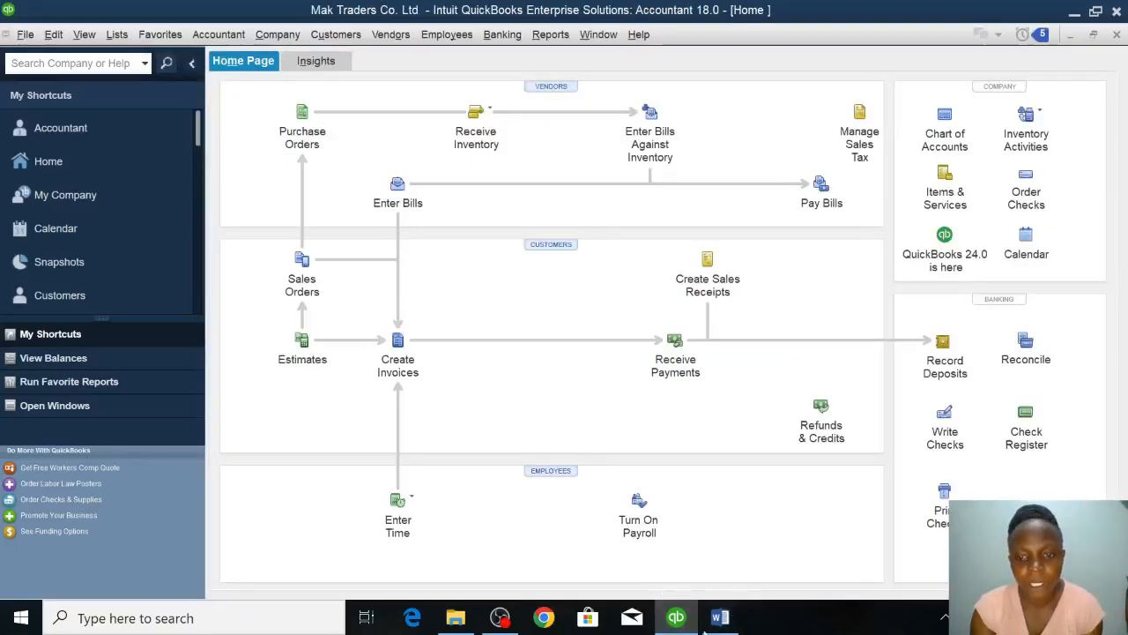
pyautogui.click(720, 618)
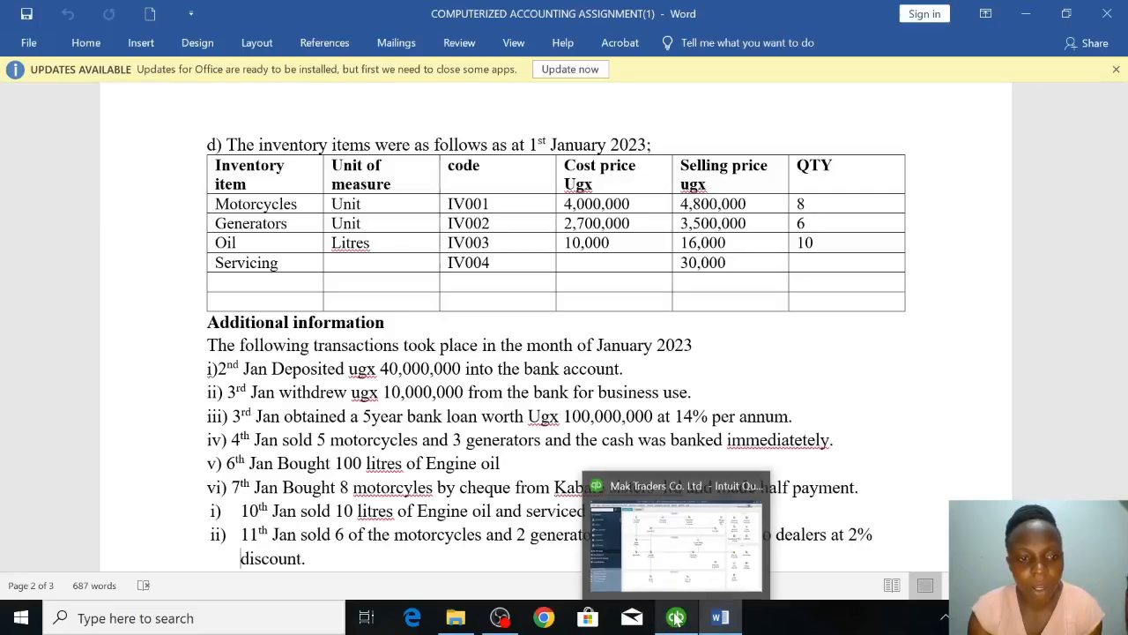
pyautogui.click(676, 529)
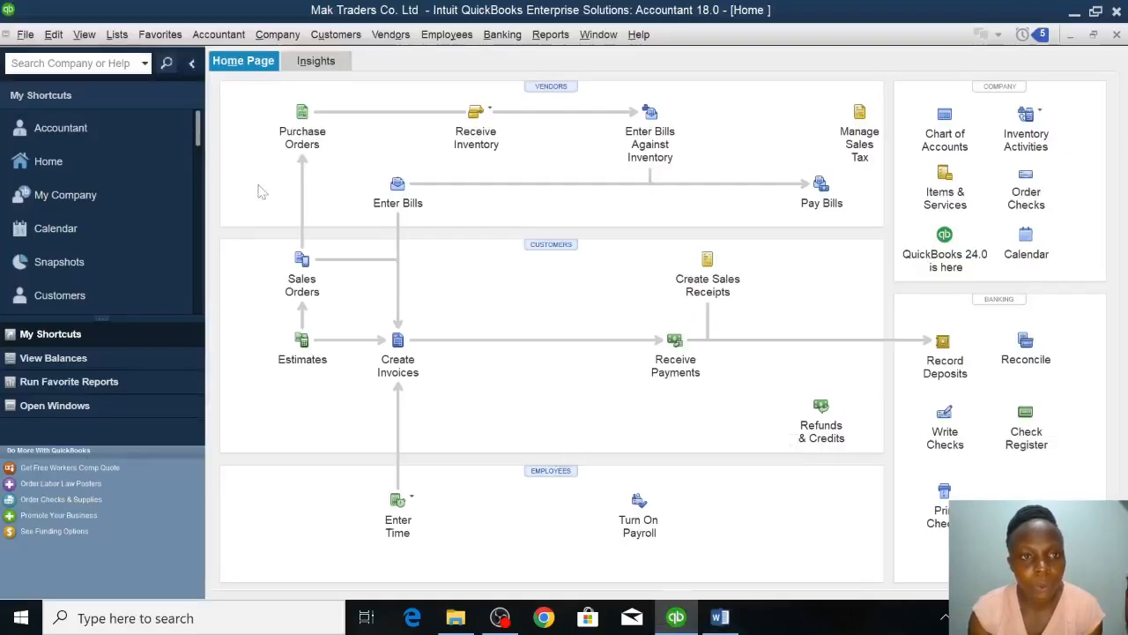
# Start a new purchase order for the vendor KABALE SISTERS and date it 07/01/2023.
pyautogui.click(297, 124)
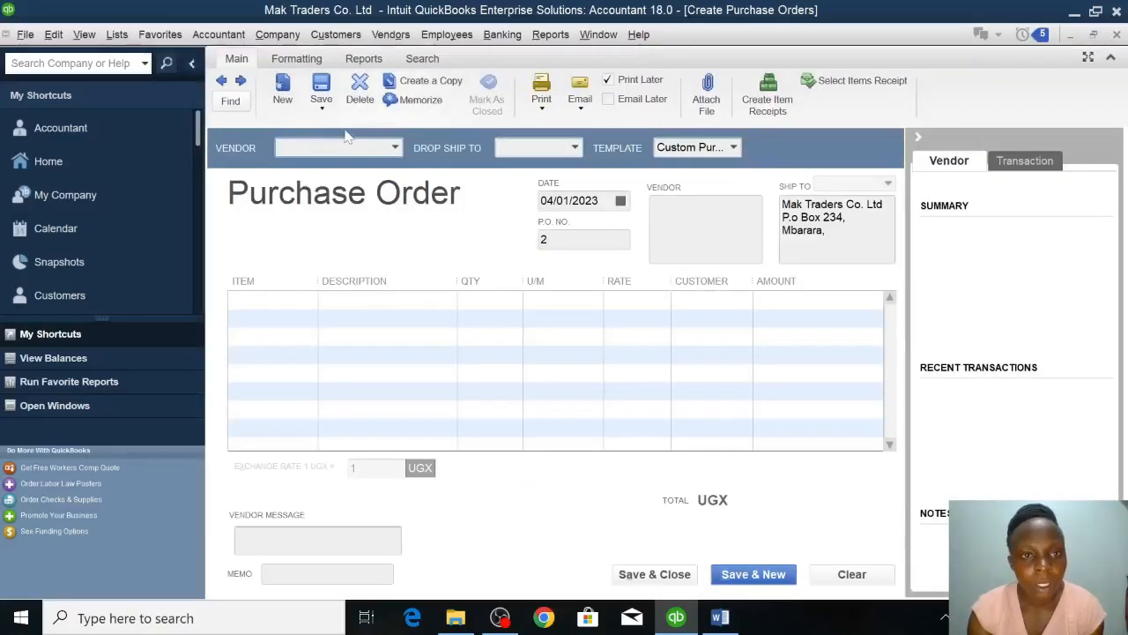
pyautogui.click(395, 148)
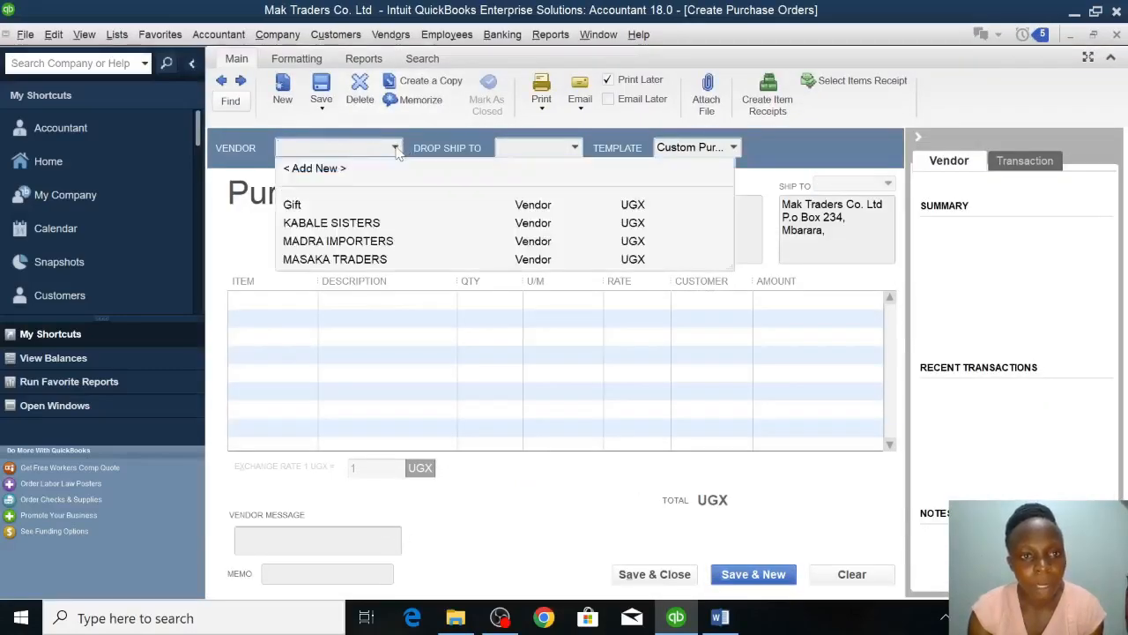
pyautogui.click(339, 225)
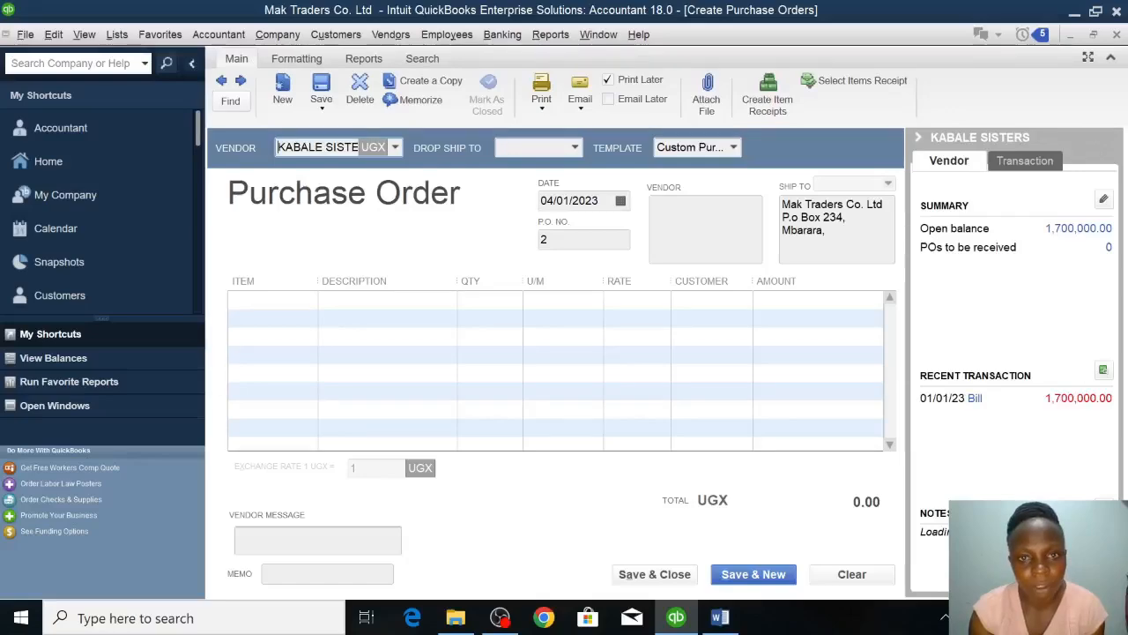
pyautogui.click(554, 201)
pyautogui.press('BackSpace')
pyautogui.write('7')
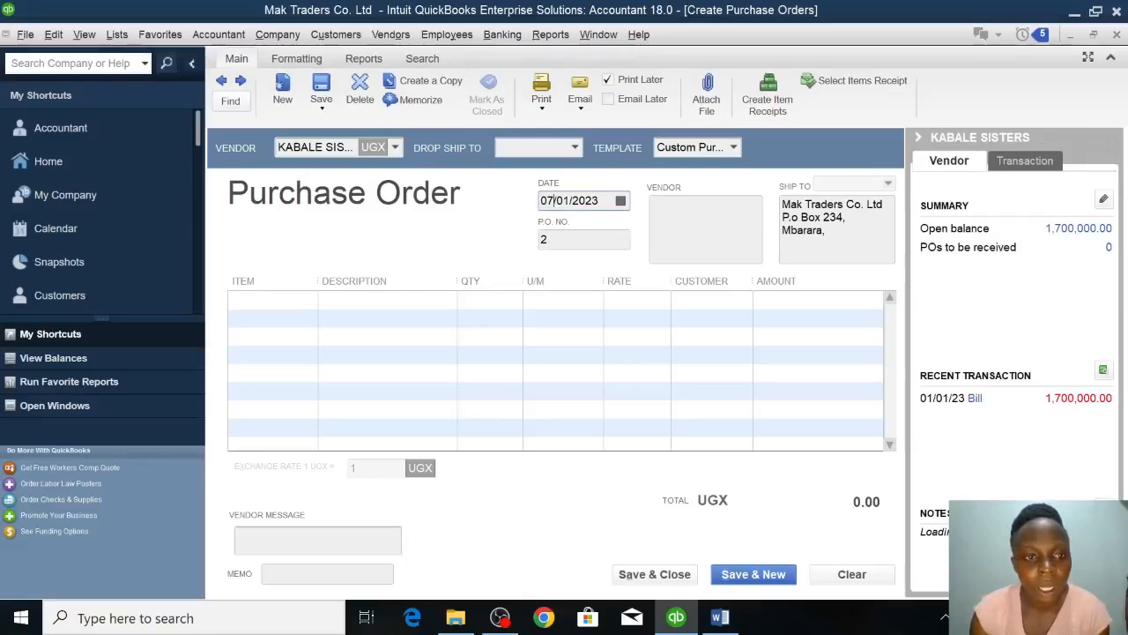
# Add the Motorcycles item to the purchase order with a quantity of 8, and save and close the order.
pyautogui.click(267, 300)
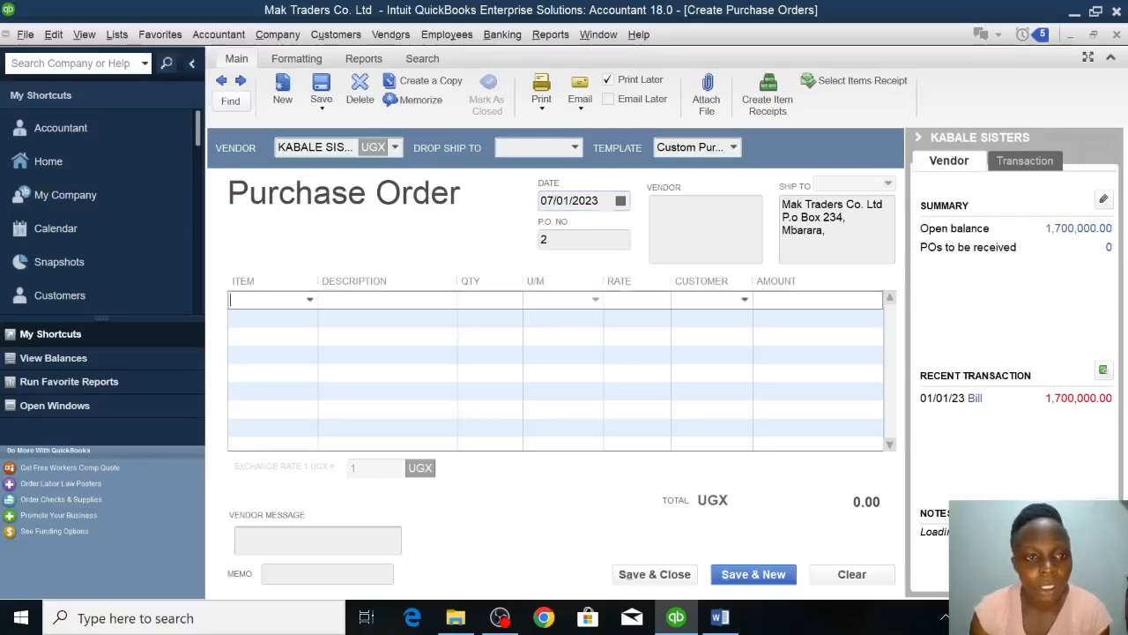
pyautogui.click(309, 301)
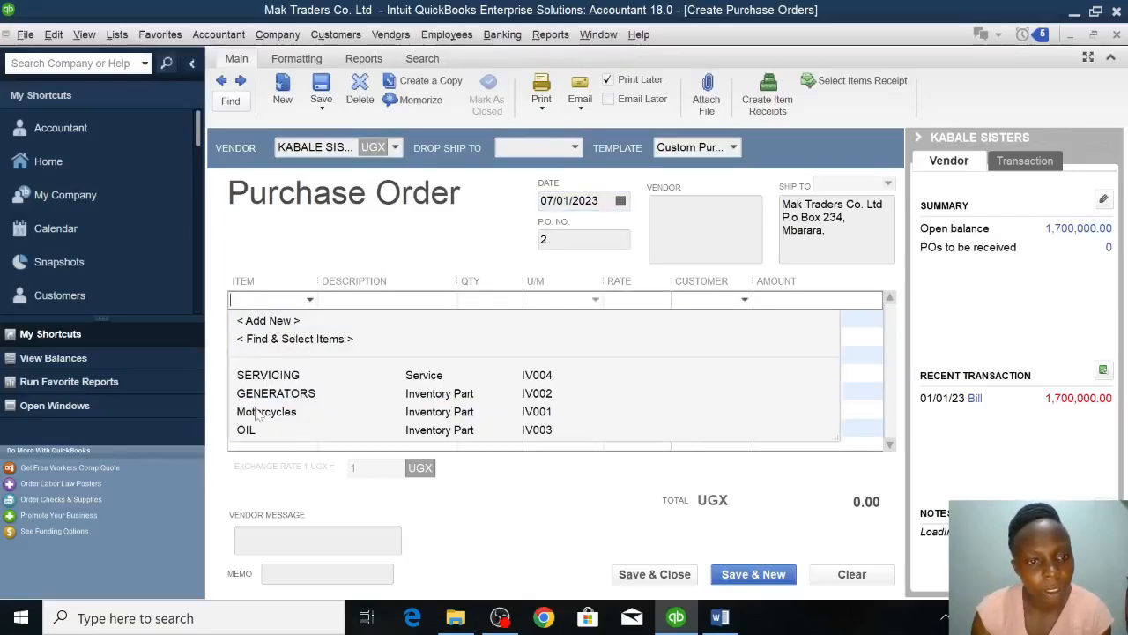
pyautogui.click(265, 411)
pyautogui.click(482, 307)
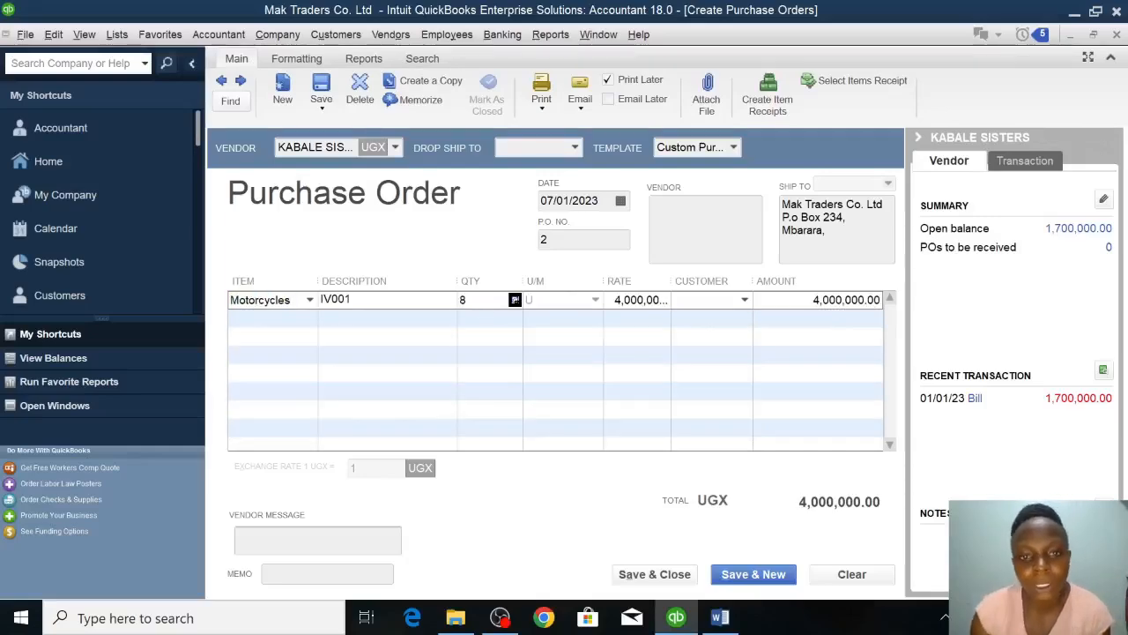
pyautogui.press('Return')
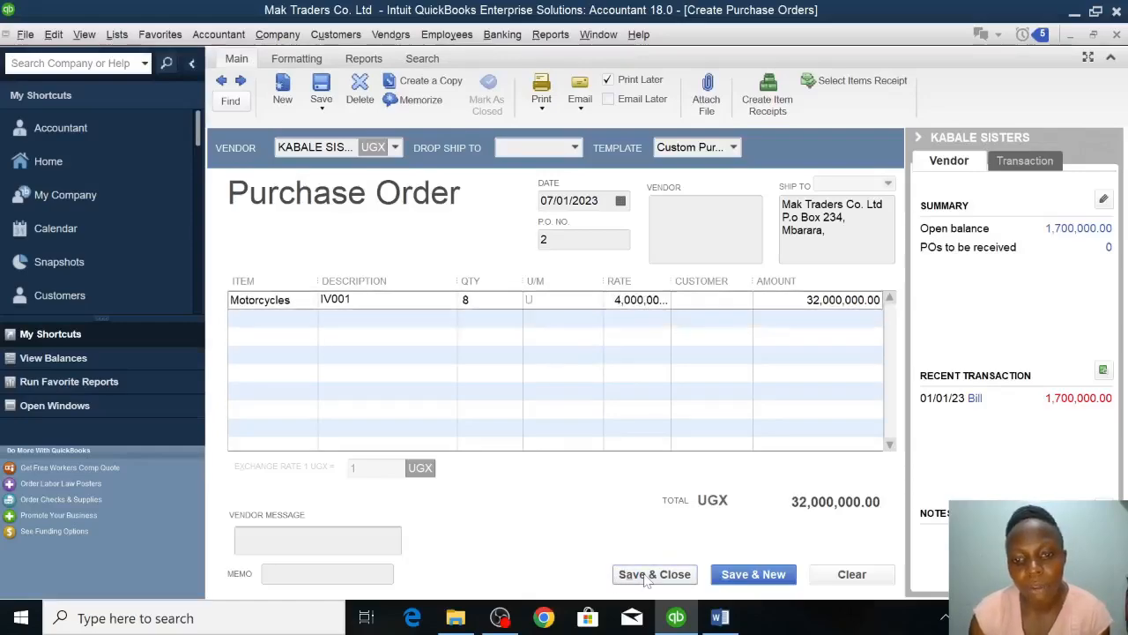
pyautogui.click(654, 573)
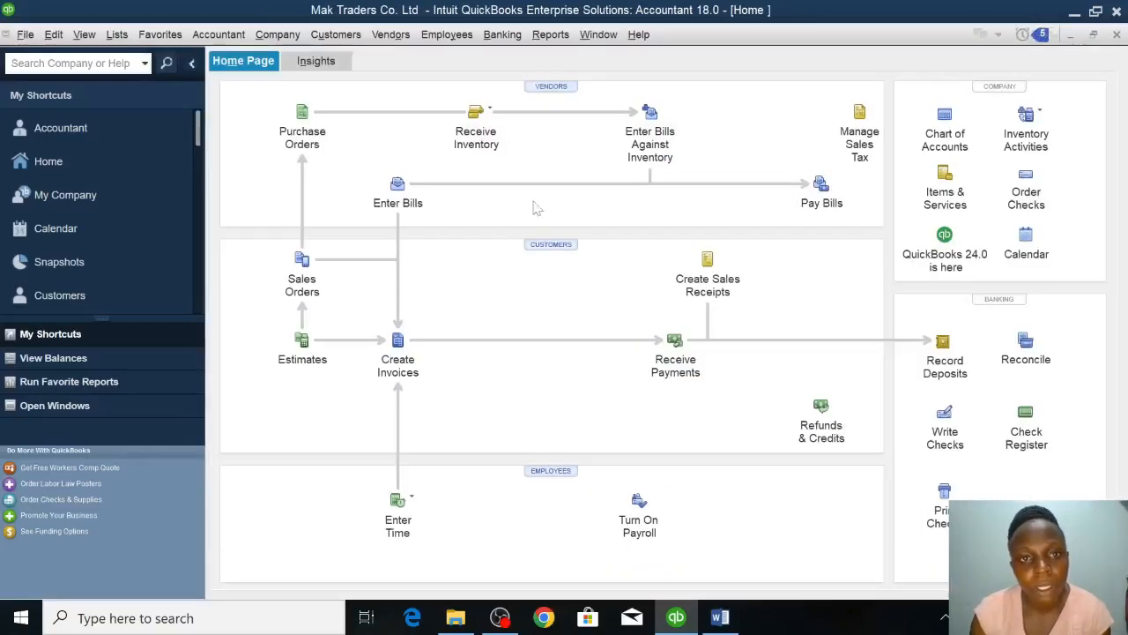
# Receive inventory with a bill for KABALE SISTERS against the open purchase order dated 07/01/2023, and save and close the bill.
pyautogui.click(468, 129)
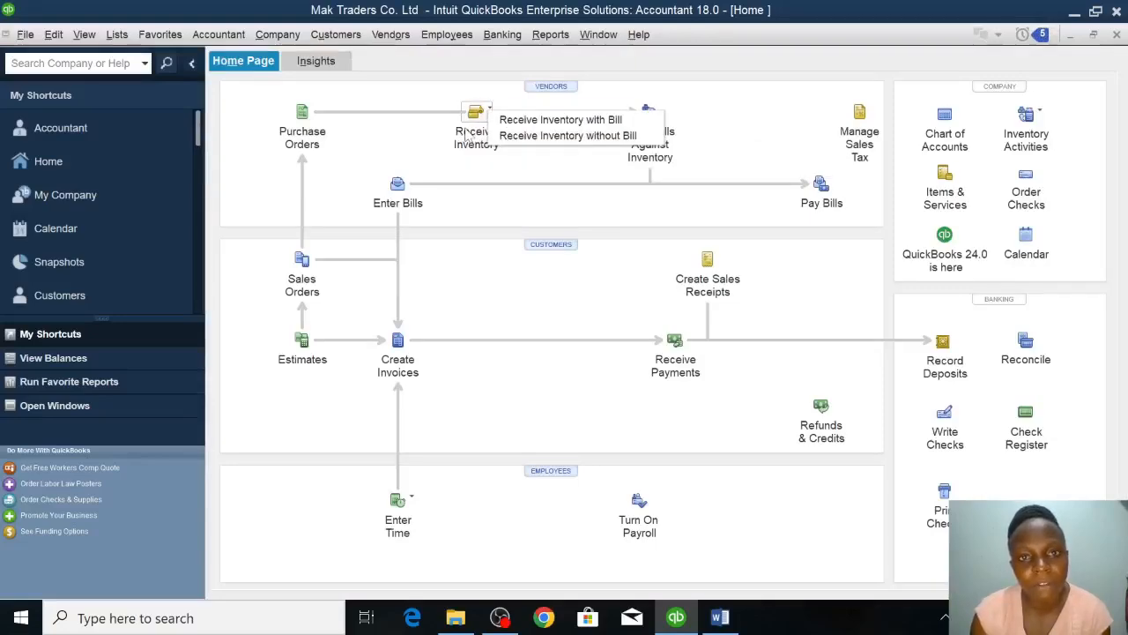
pyautogui.click(527, 122)
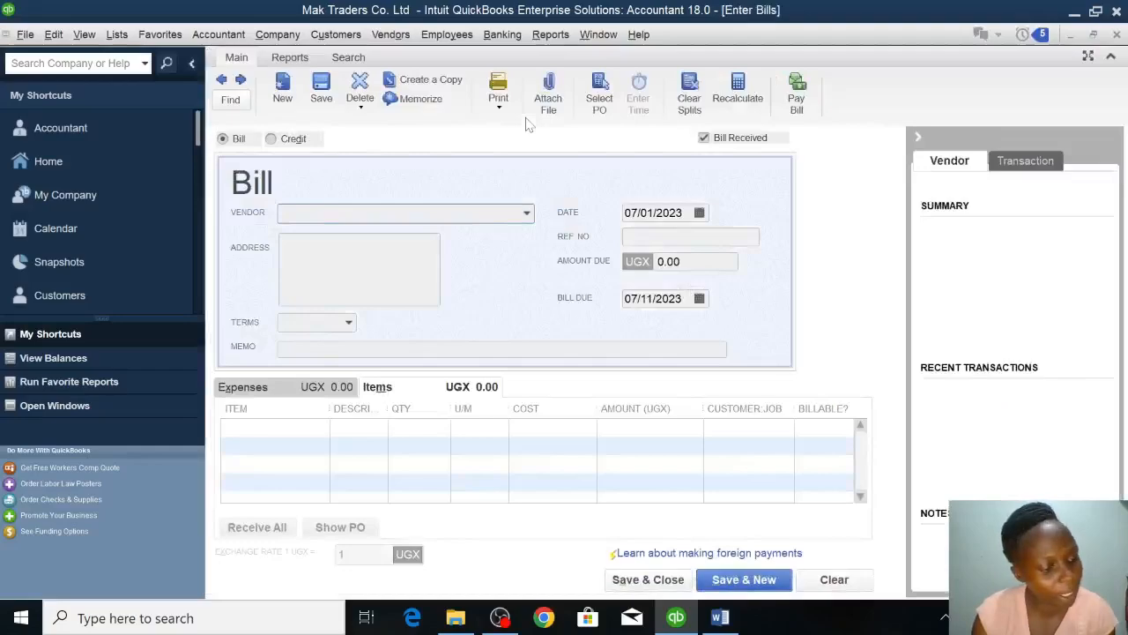
pyautogui.click(526, 215)
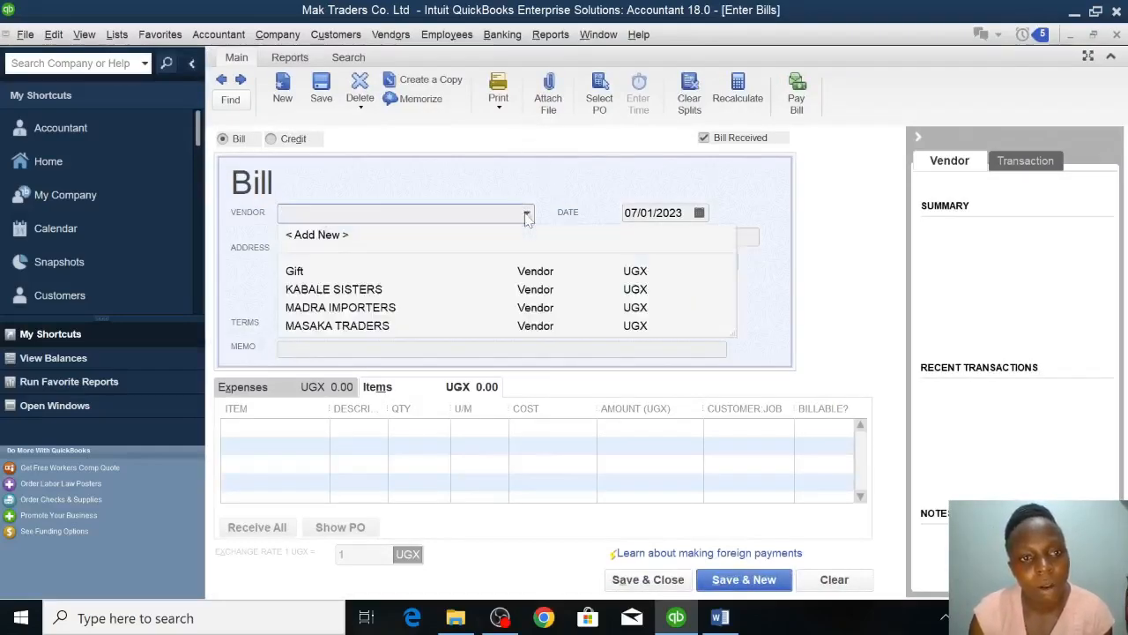
pyautogui.click(386, 289)
pyautogui.click(532, 220)
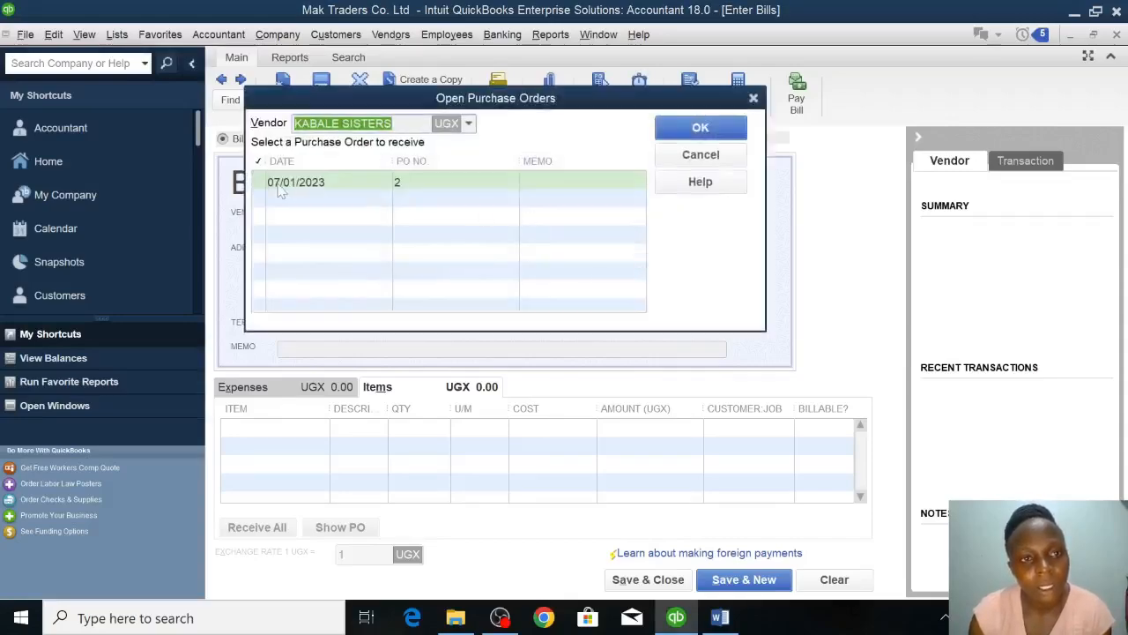
pyautogui.click(280, 192)
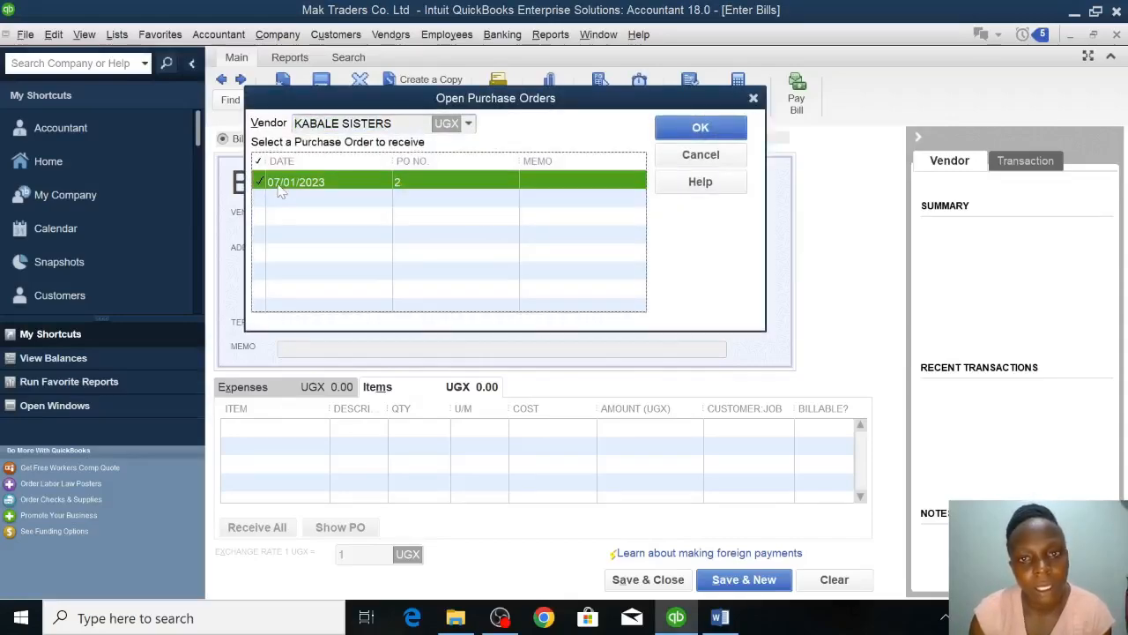
pyautogui.click(679, 130)
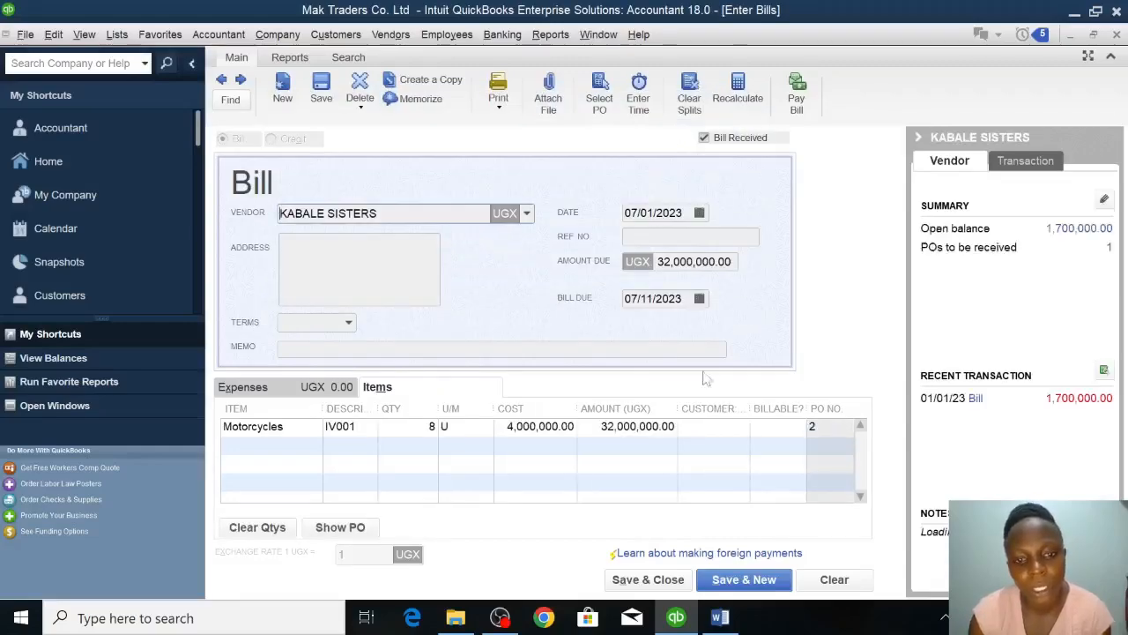
pyautogui.click(648, 579)
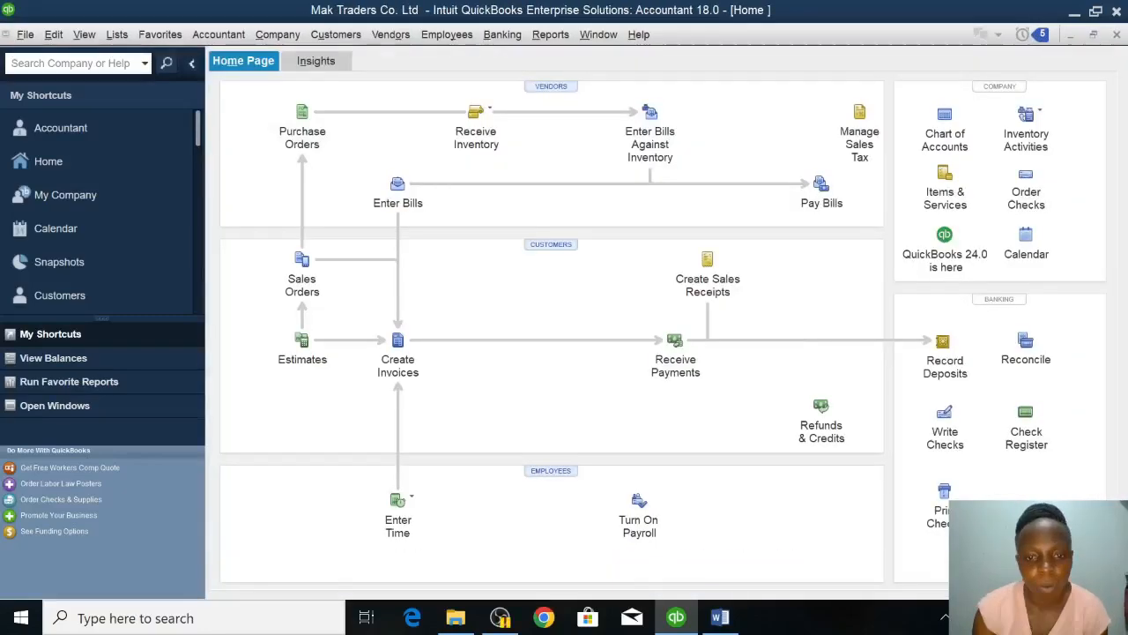
# Check the Kabale Sisters payment terms in the Word assignment, and open the list of bills to pay in QuickBooks.
pyautogui.click(723, 619)
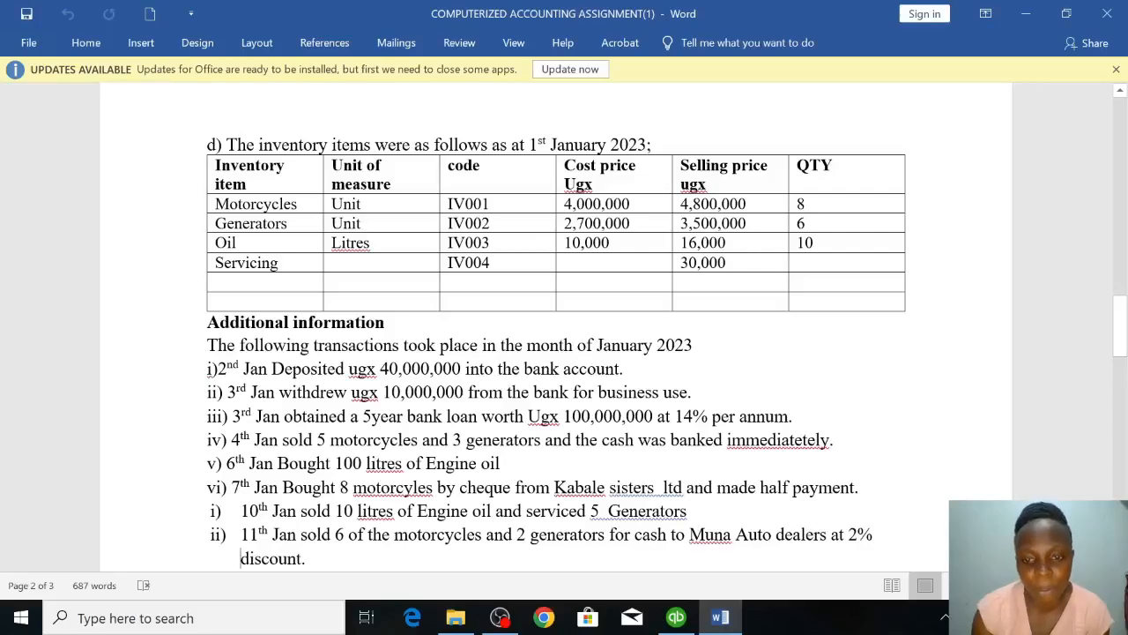
pyautogui.click(676, 617)
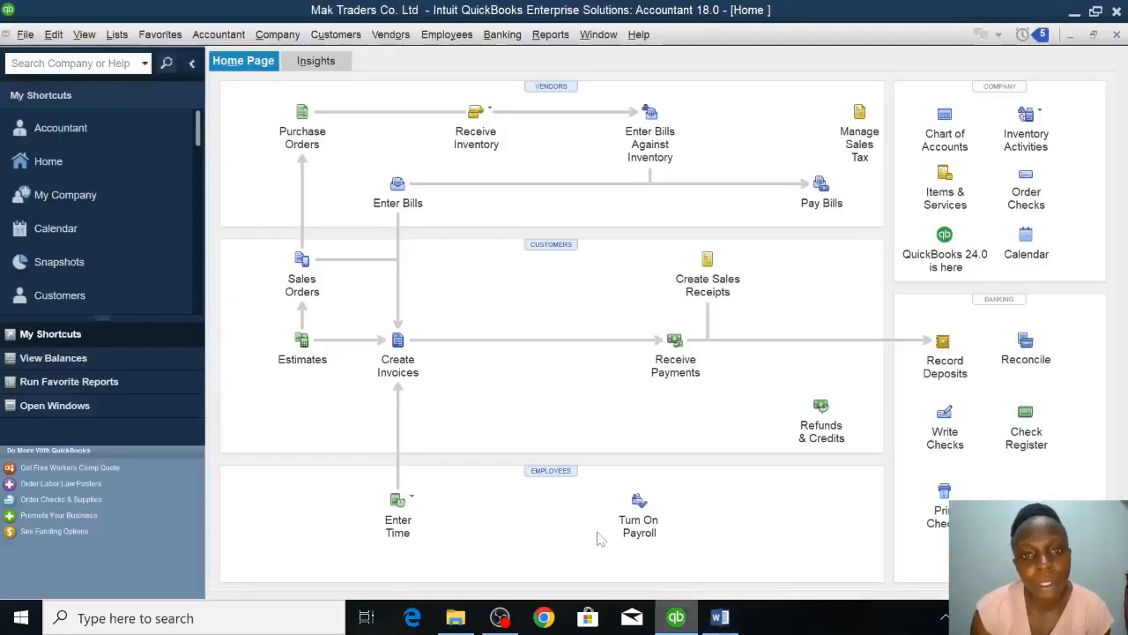
pyautogui.click(823, 187)
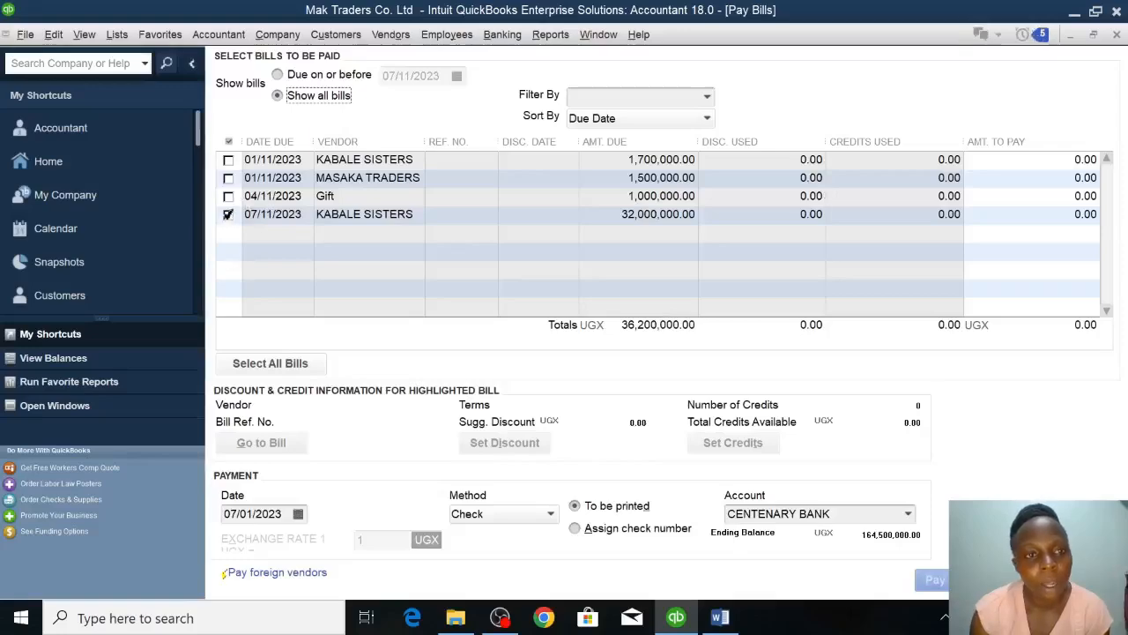
pyautogui.click(228, 215)
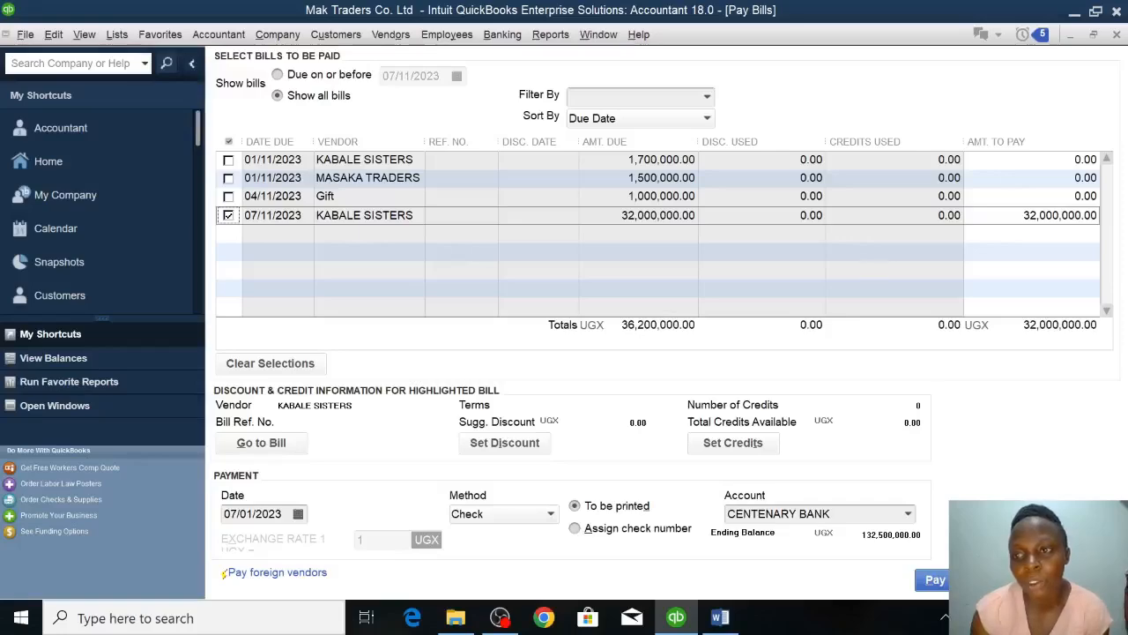
pyautogui.click(229, 215)
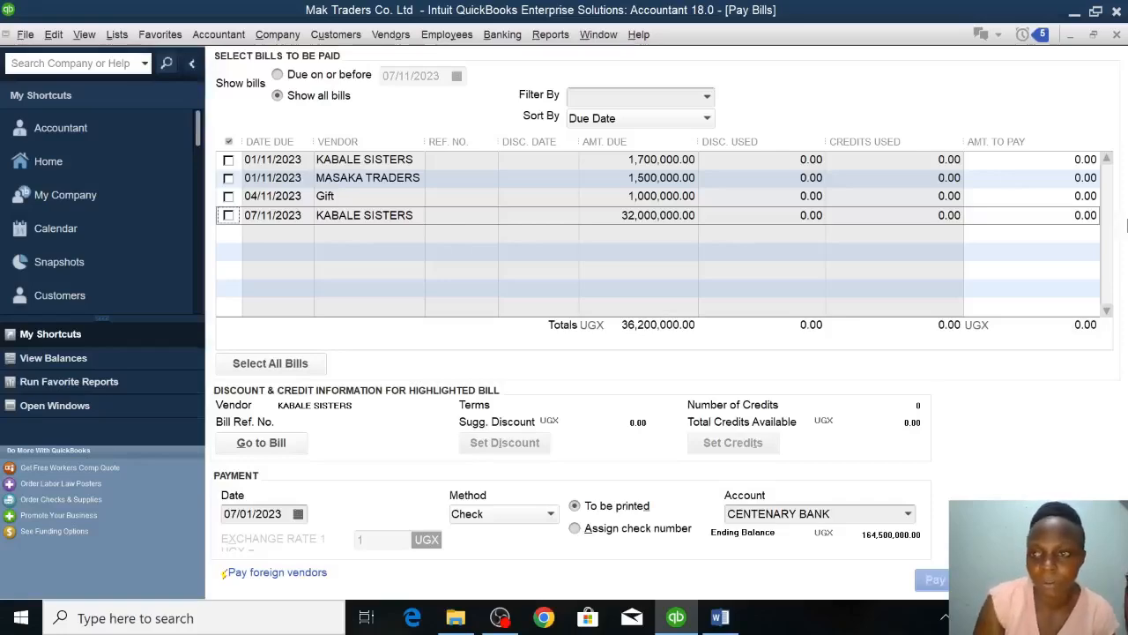
# Set the amount to pay on the KABALE SISTERS bill due 07/11/2023 to 16,000,000, record the payment and close its summary.
pyautogui.click(1075, 215)
pyautogui.moveTo(1075, 215); pyautogui.dragTo(1098, 215)
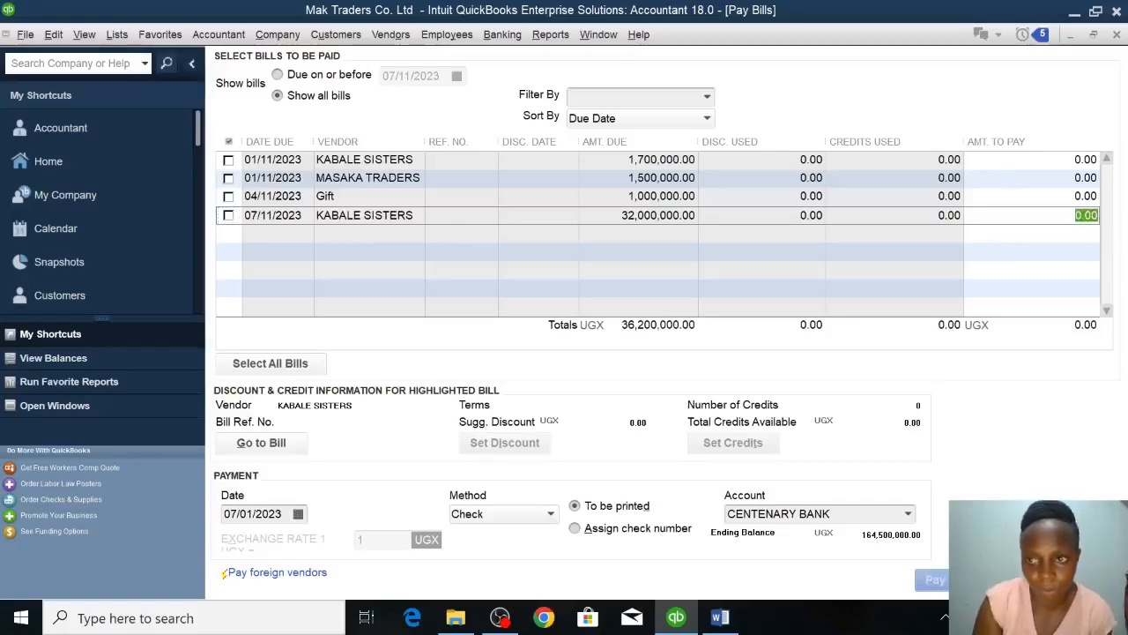
pyautogui.write('16,')
pyautogui.write('000')
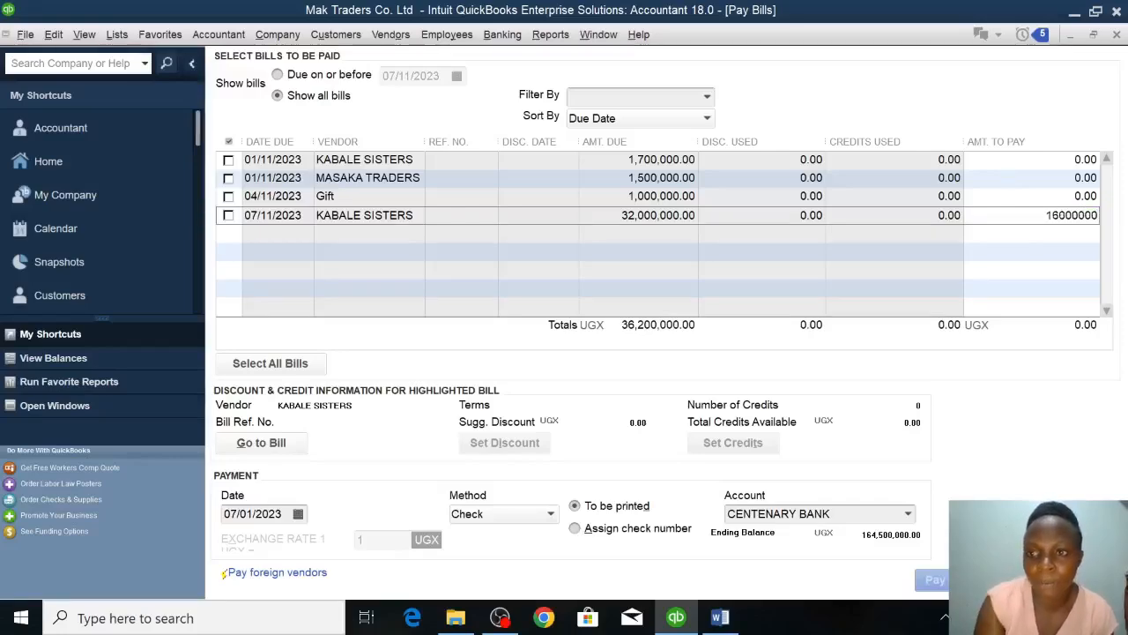
pyautogui.write(',000')
pyautogui.click(953, 248)
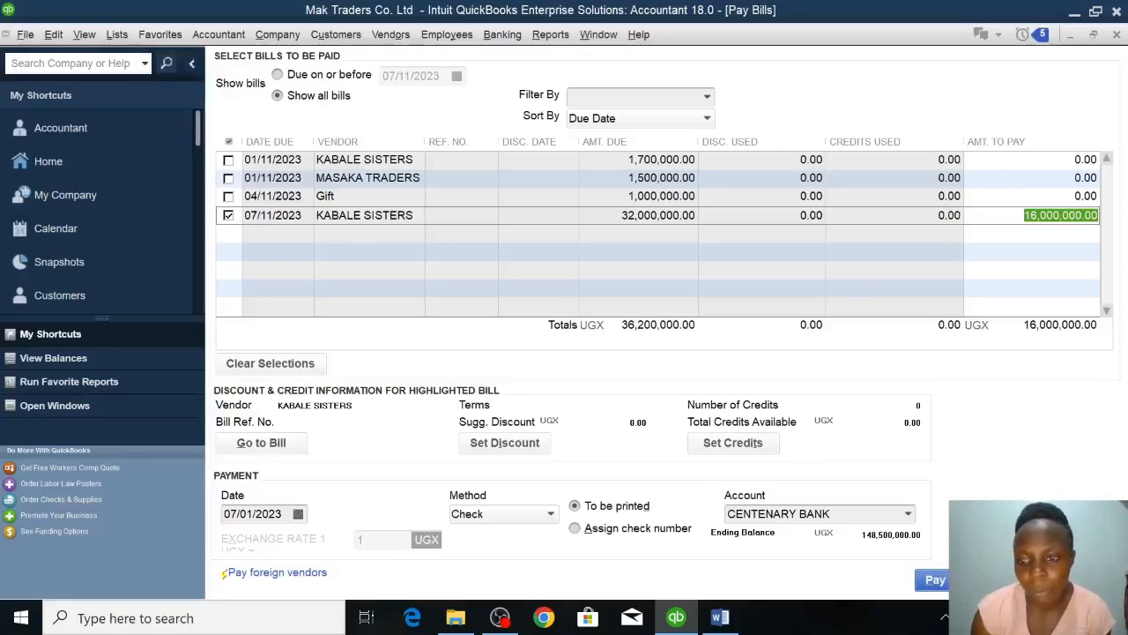
pyautogui.click(967, 580)
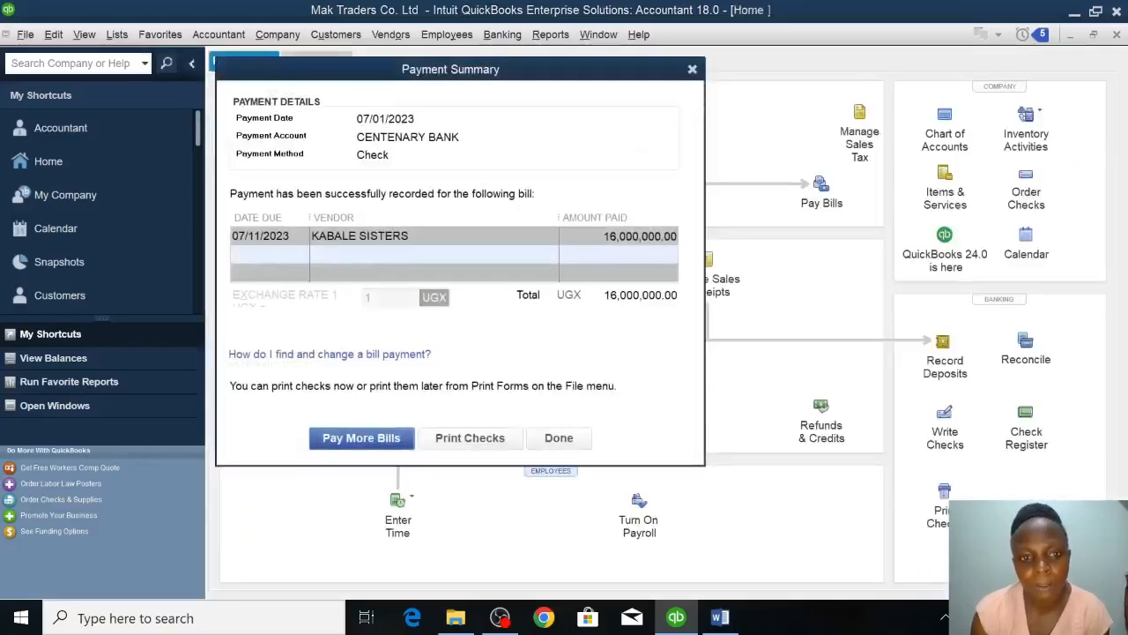
pyautogui.click(559, 438)
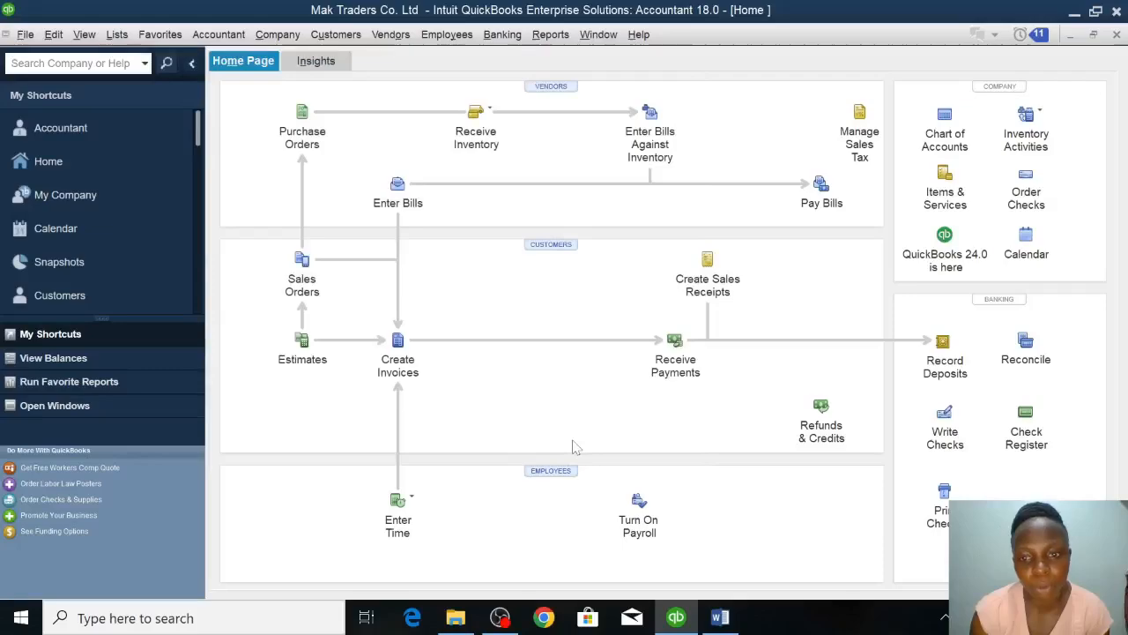
# Check the 10th January sale in the Word assignment, and start a sales receipt in QuickBooks dated 10/01/2023.
pyautogui.click(721, 619)
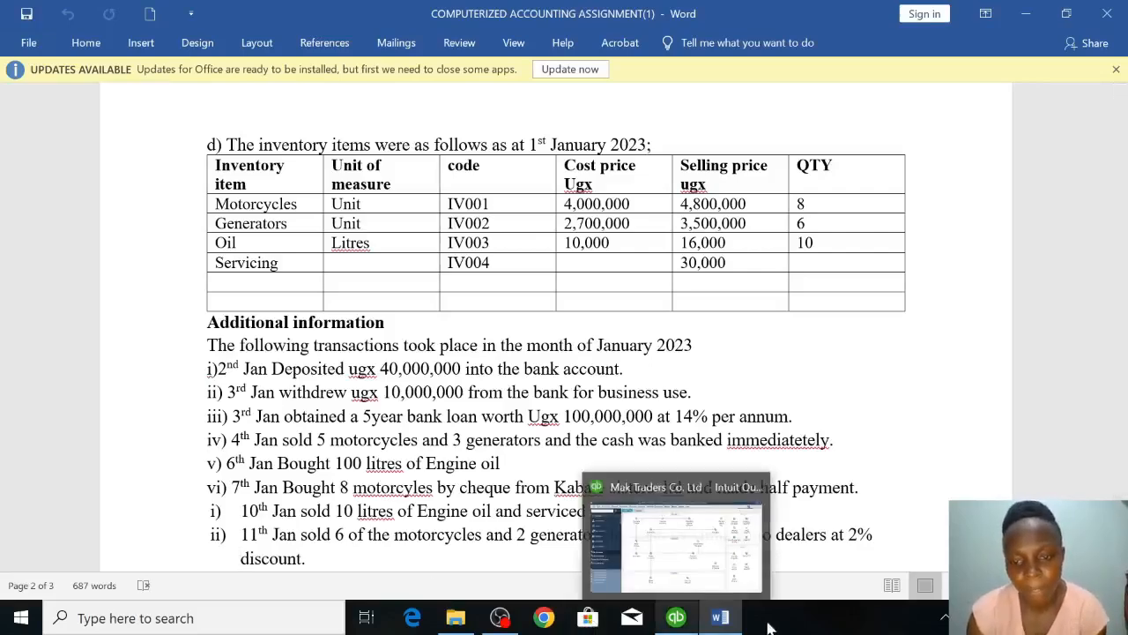
pyautogui.click(676, 620)
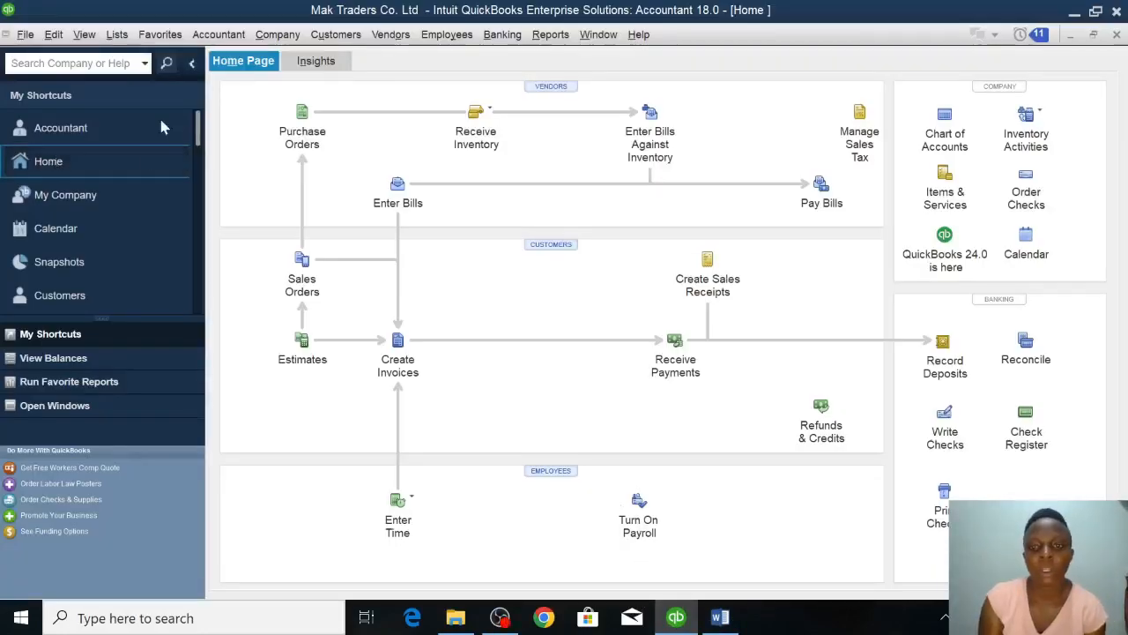
pyautogui.click(710, 263)
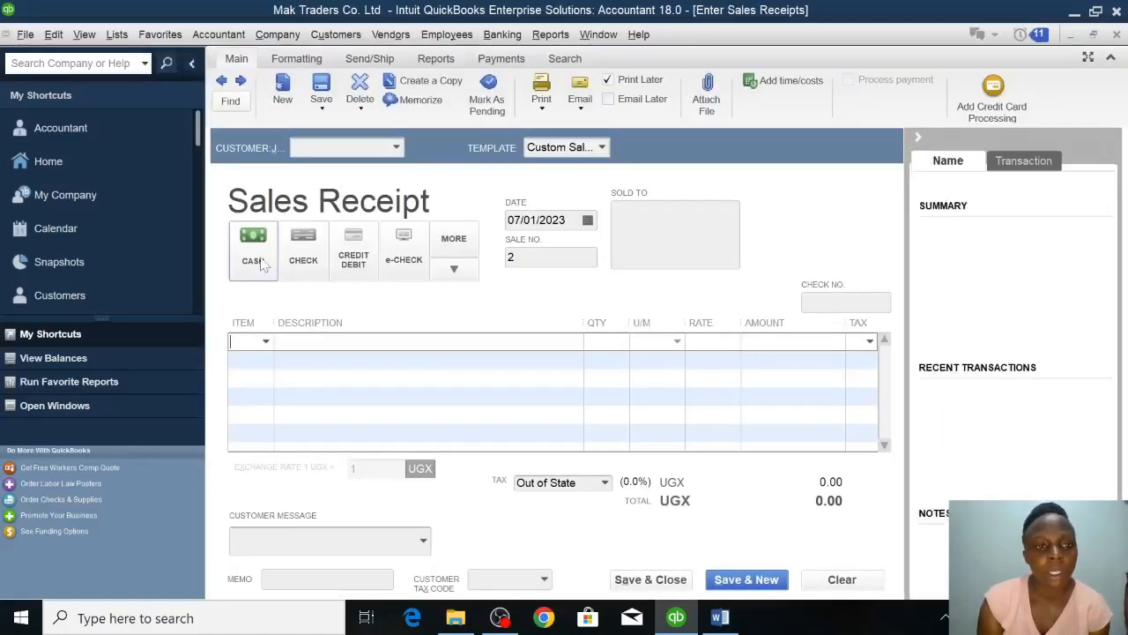
pyautogui.click(566, 220)
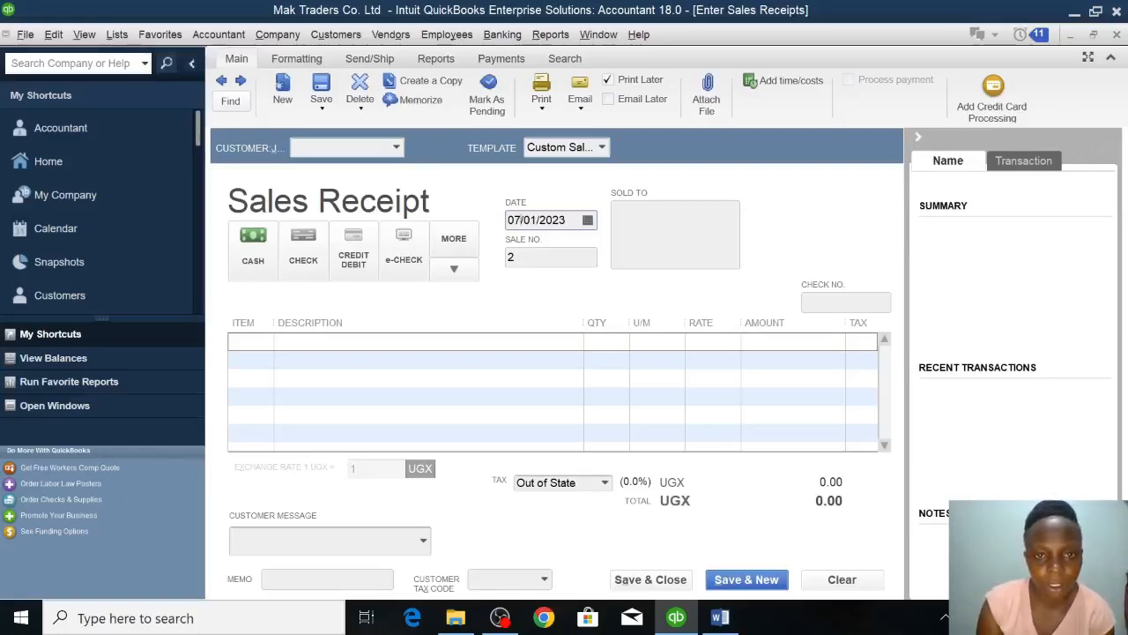
pyautogui.press('BackSpace')
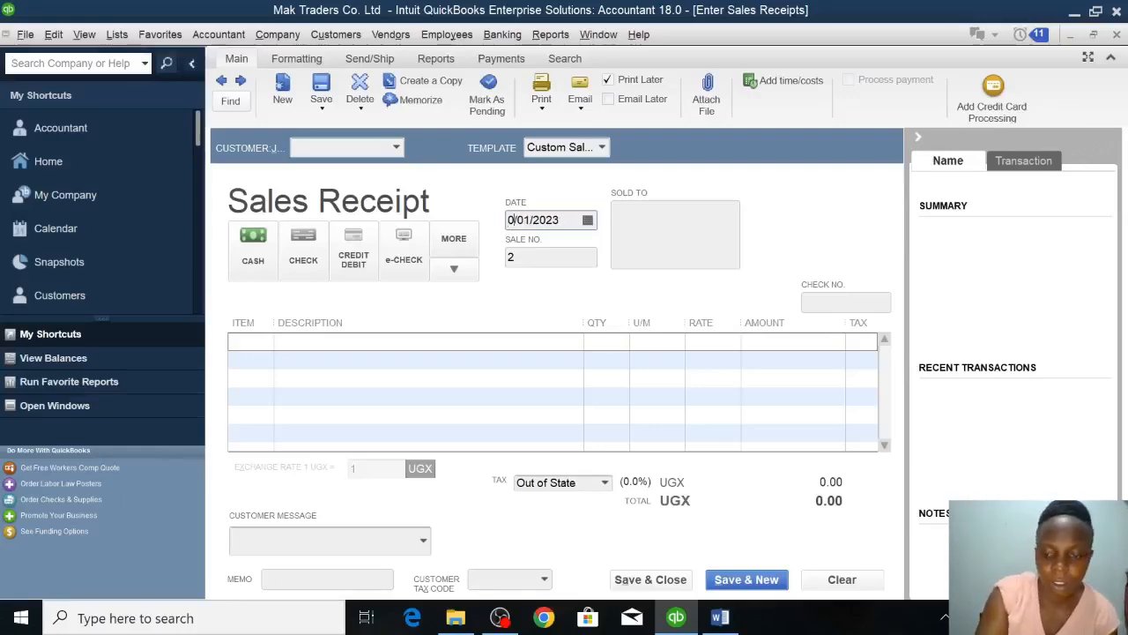
pyautogui.press('BackSpace')
pyautogui.write('10')
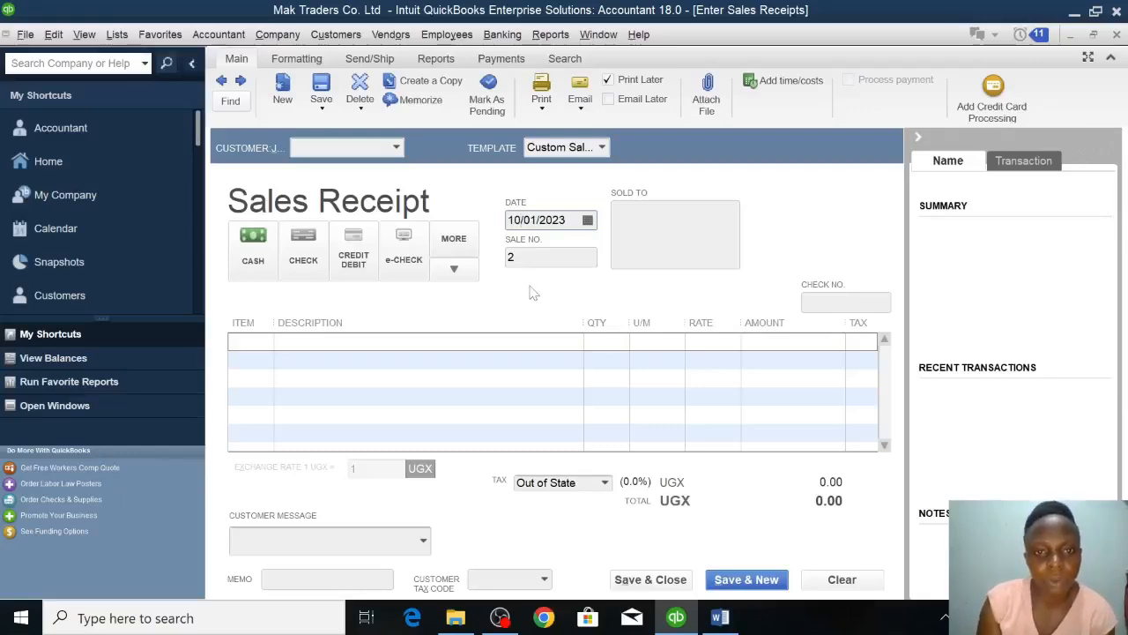
# Set the sales receipt's payment method to cash and add the OIL item with a quantity of 10.
pyautogui.click(258, 261)
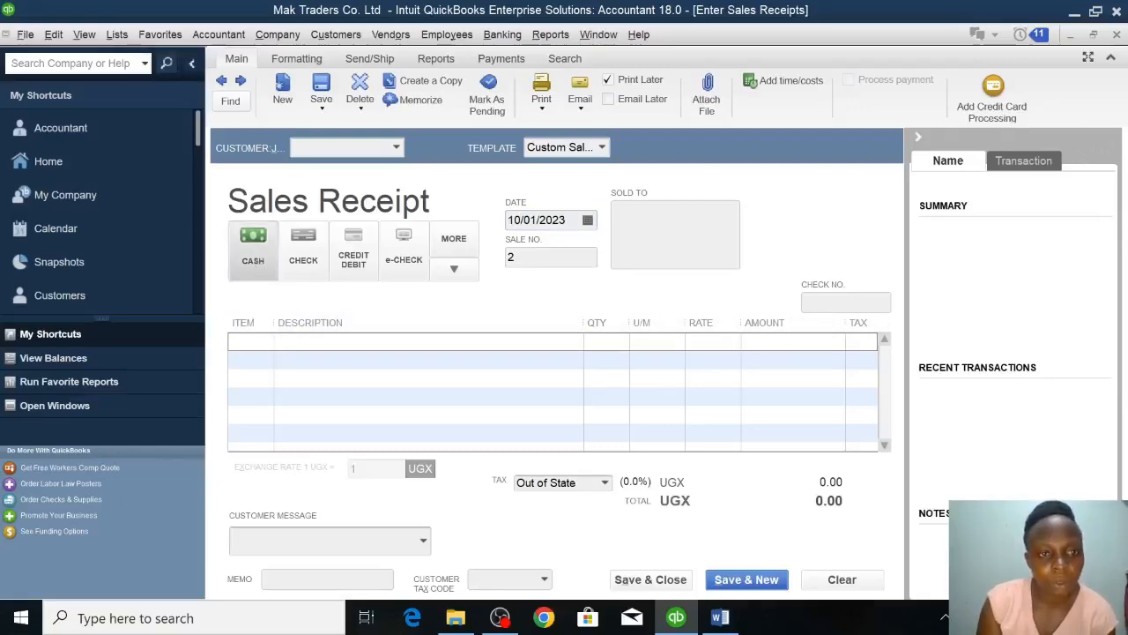
pyautogui.click(267, 344)
pyautogui.click(265, 342)
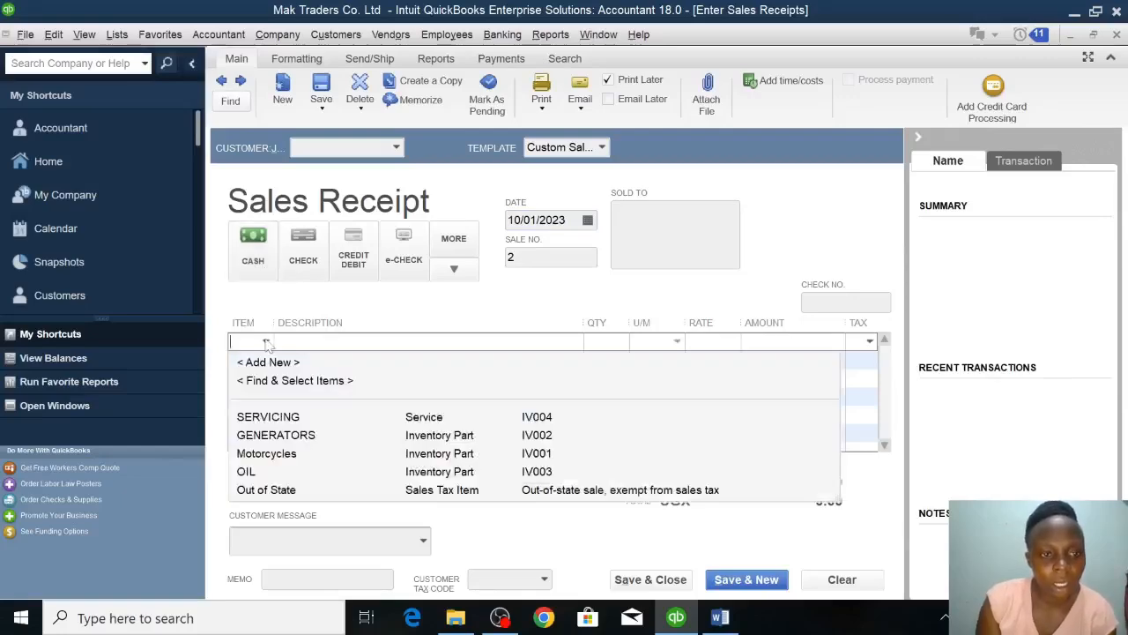
pyautogui.click(248, 471)
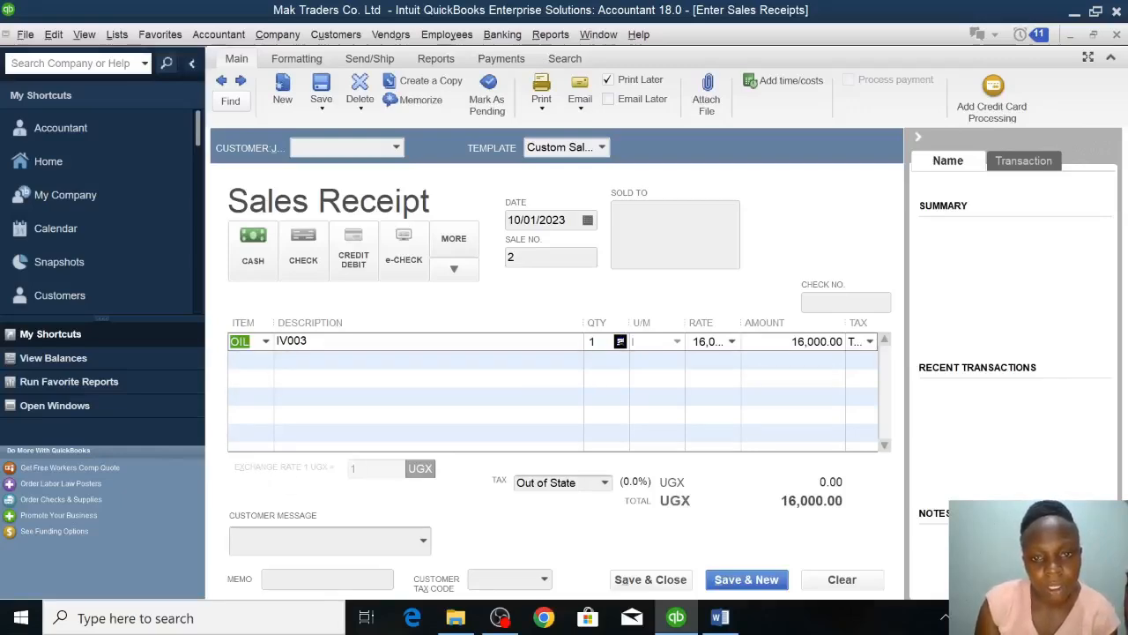
pyautogui.click(595, 341)
pyautogui.write('0')
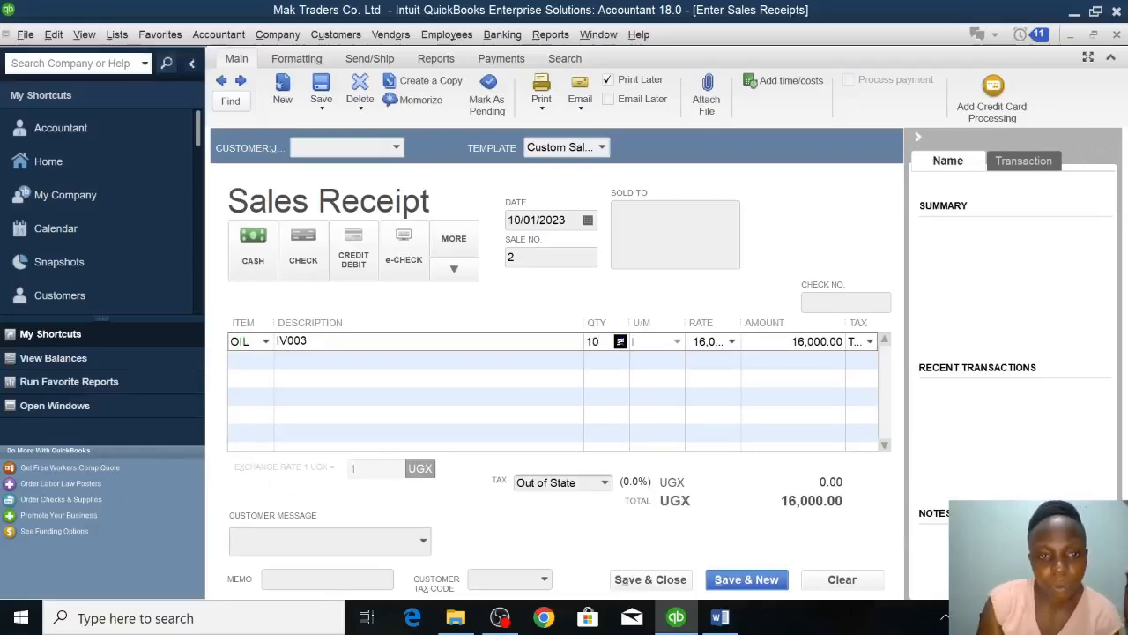
# Add the SERVICING item with a quantity of 5 on the second line, and save and close the sales receipt.
pyautogui.click(247, 359)
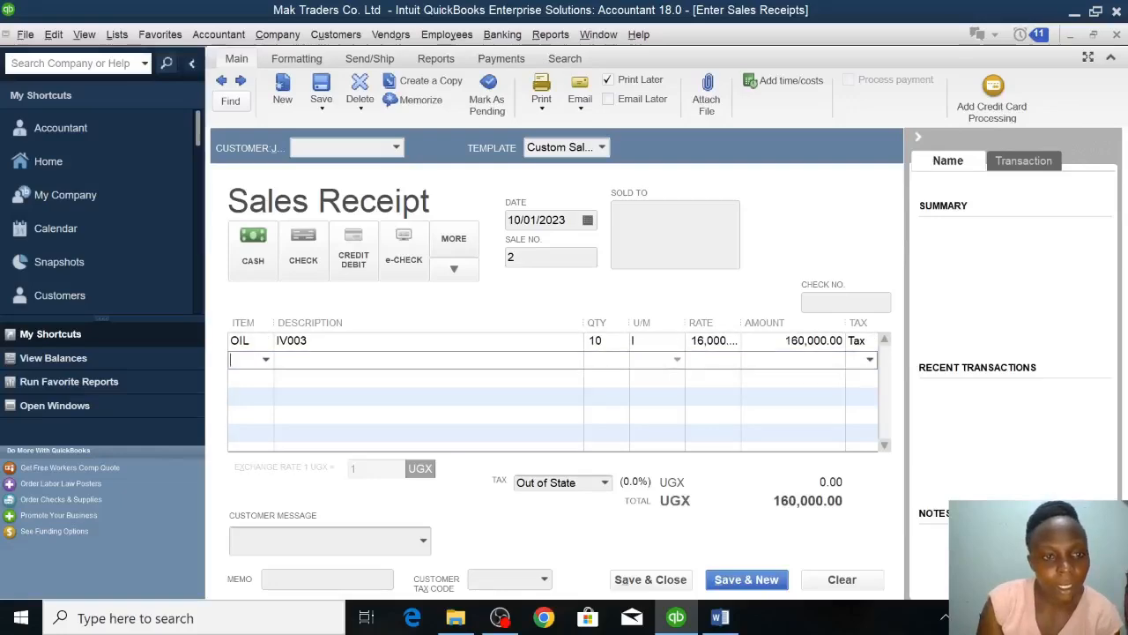
pyautogui.click(265, 359)
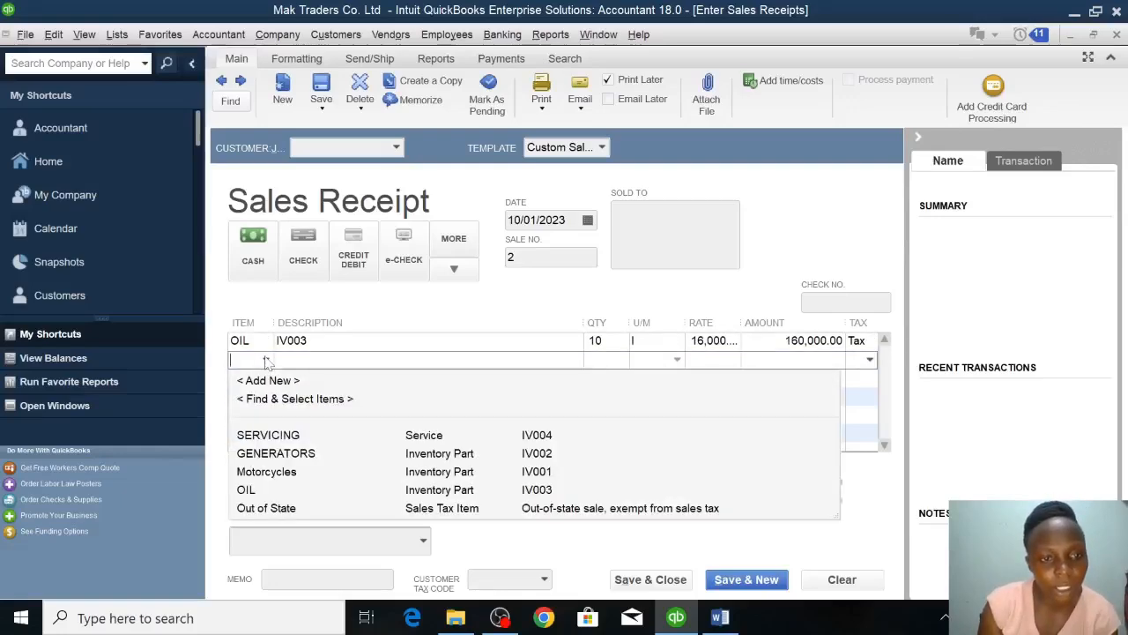
pyautogui.click(266, 434)
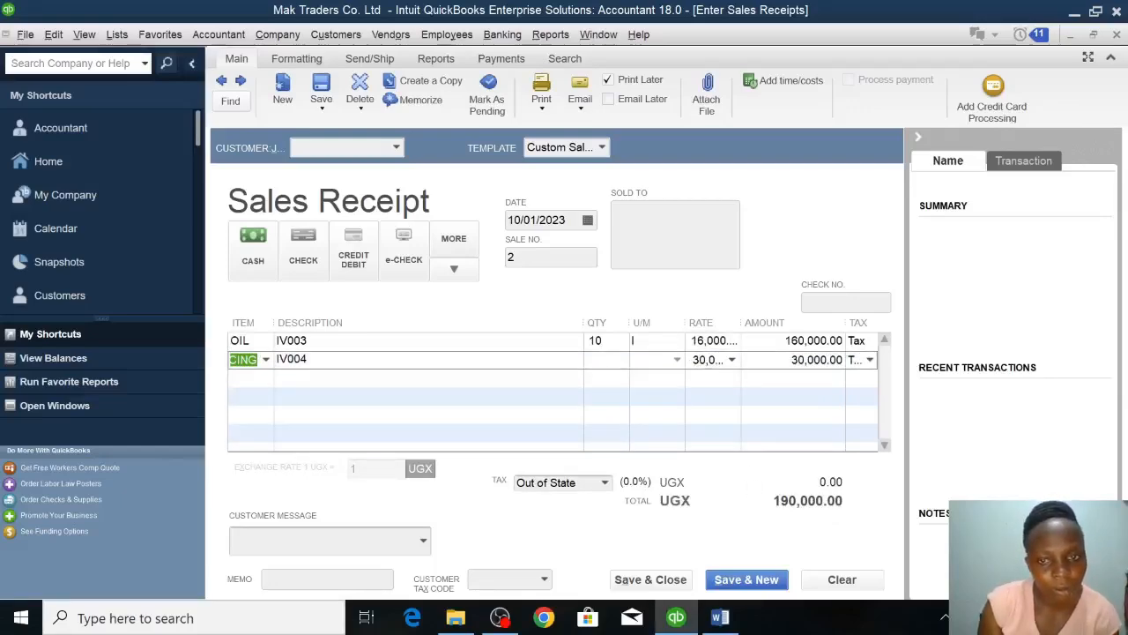
pyautogui.click(599, 360)
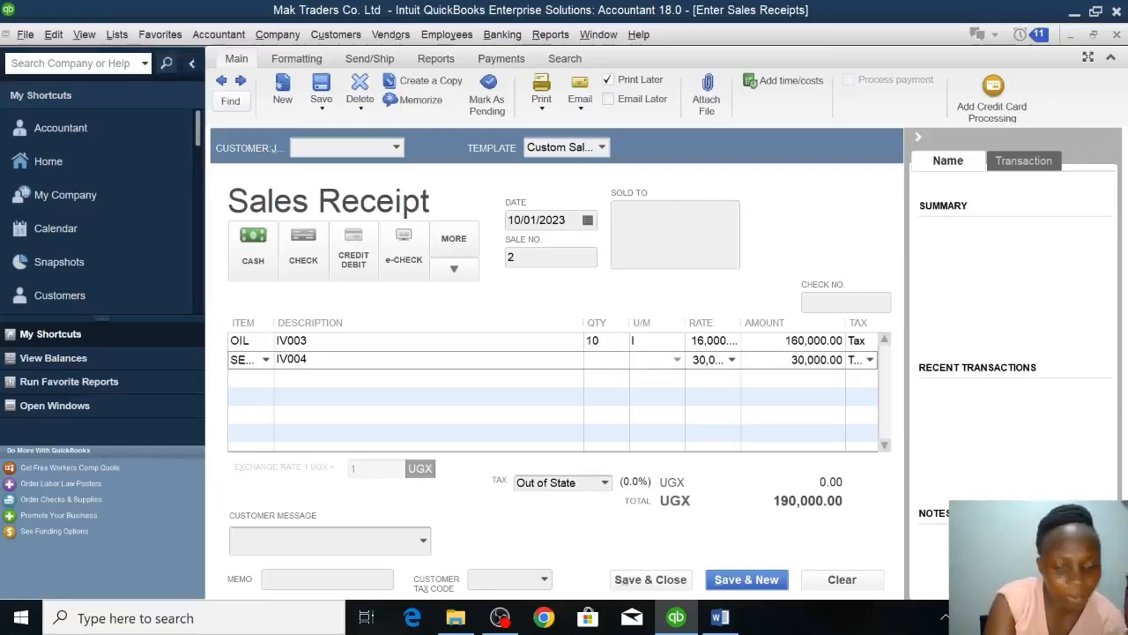
pyautogui.write('5')
pyautogui.click(601, 378)
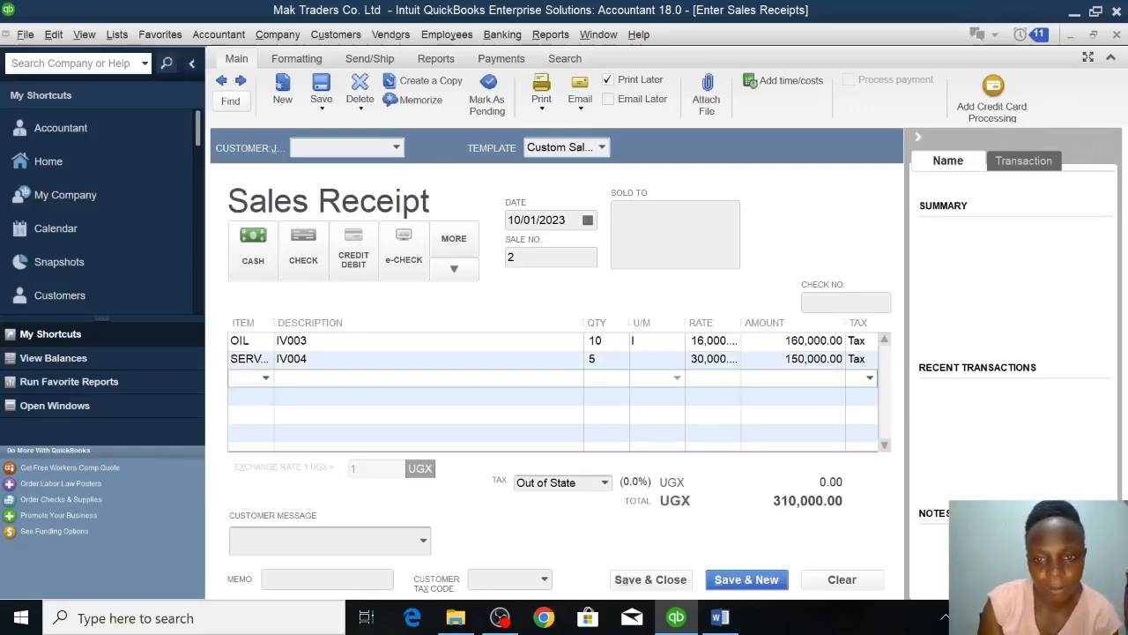
pyautogui.click(663, 582)
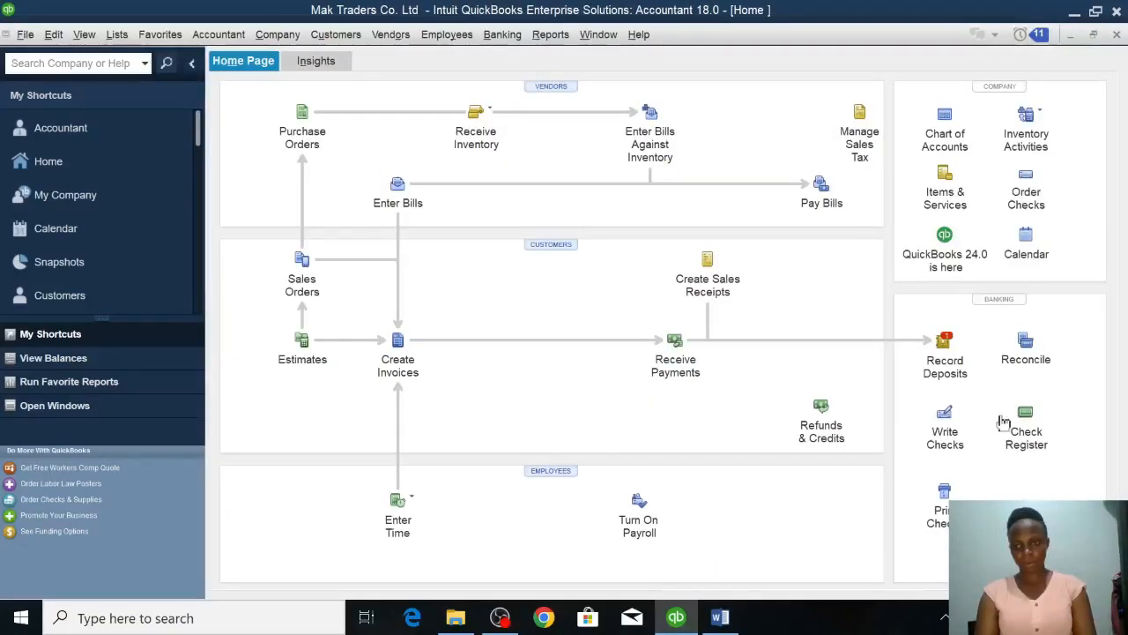
# Start a bank deposit that includes the cash sales receipt dated 10/01/2023.
pyautogui.click(947, 352)
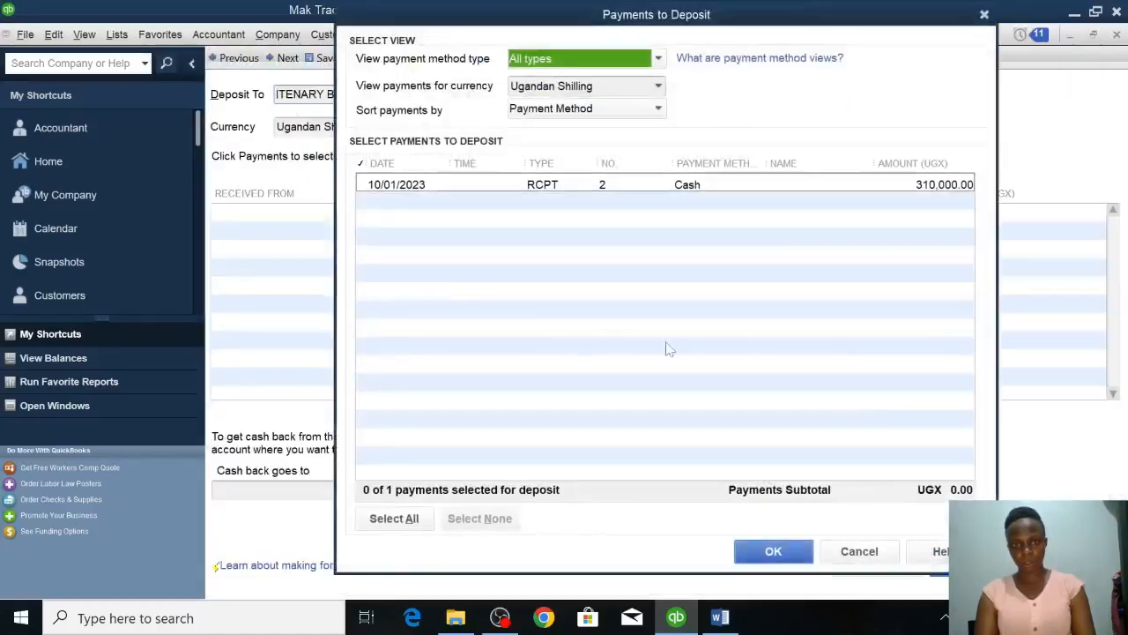
pyautogui.click(362, 184)
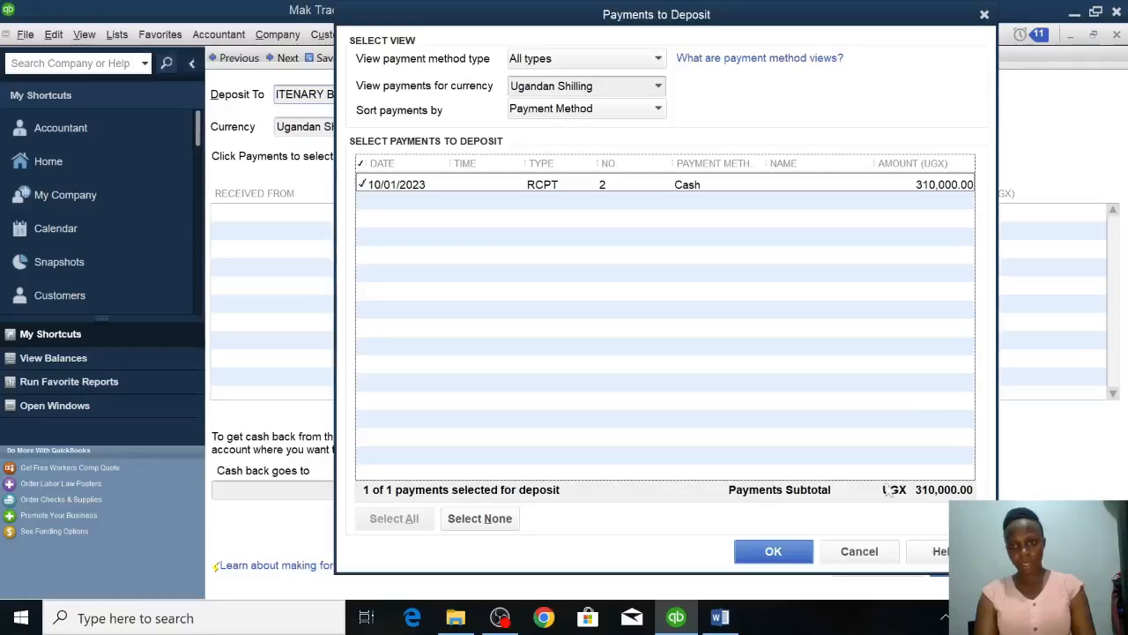
pyautogui.click(788, 549)
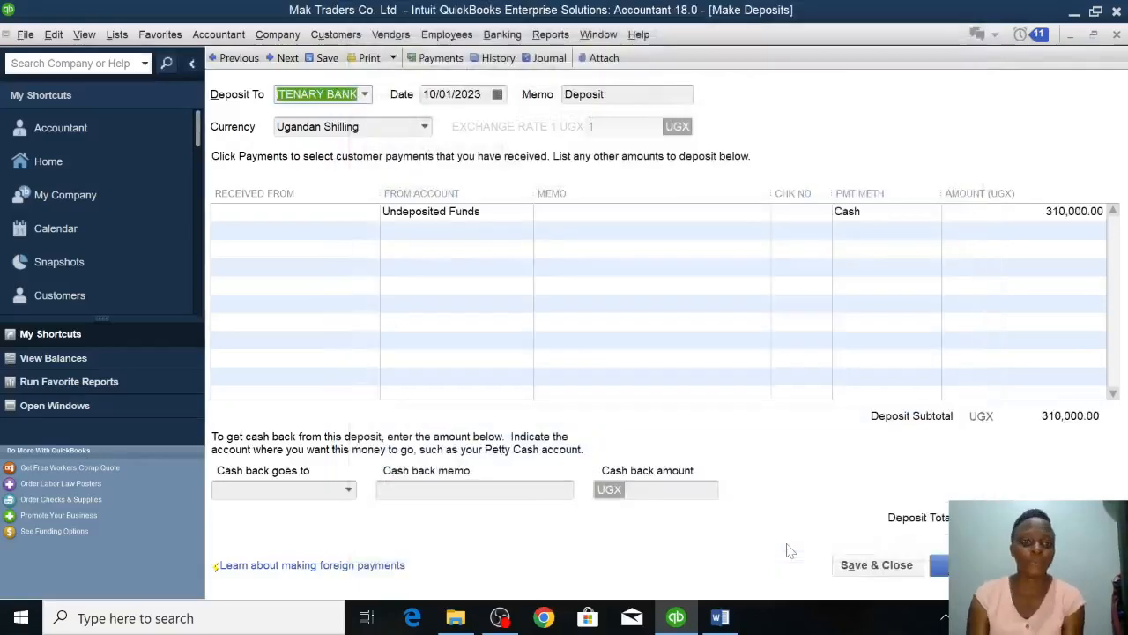
# Create a new bank account named CASH as the account to deposit to, and save and close the deposit.
pyautogui.click(364, 97)
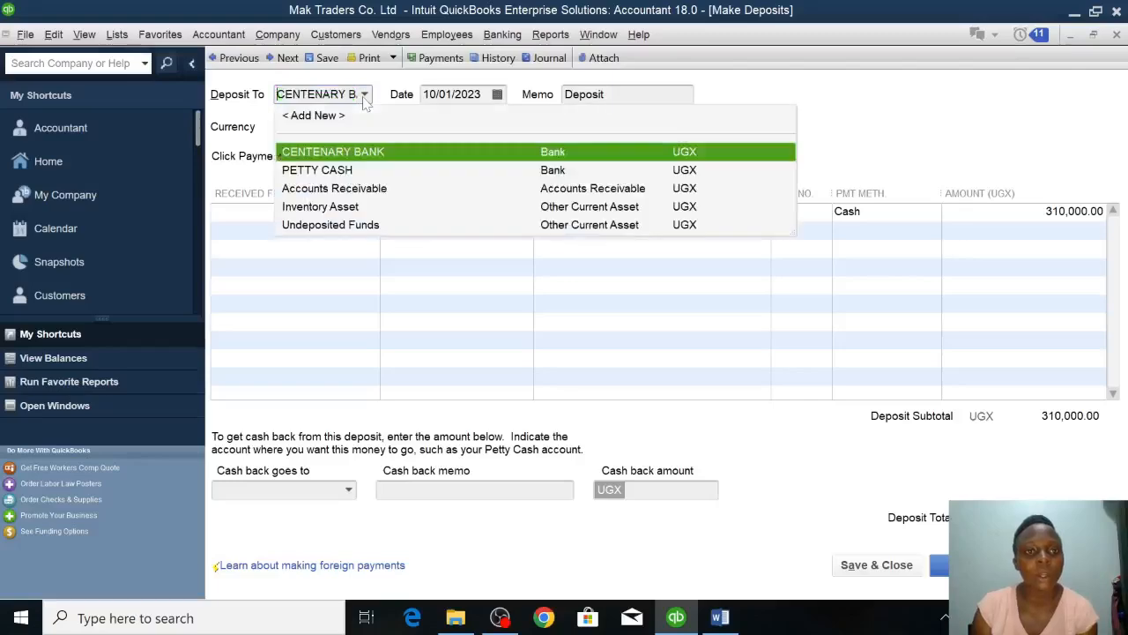
pyautogui.click(319, 115)
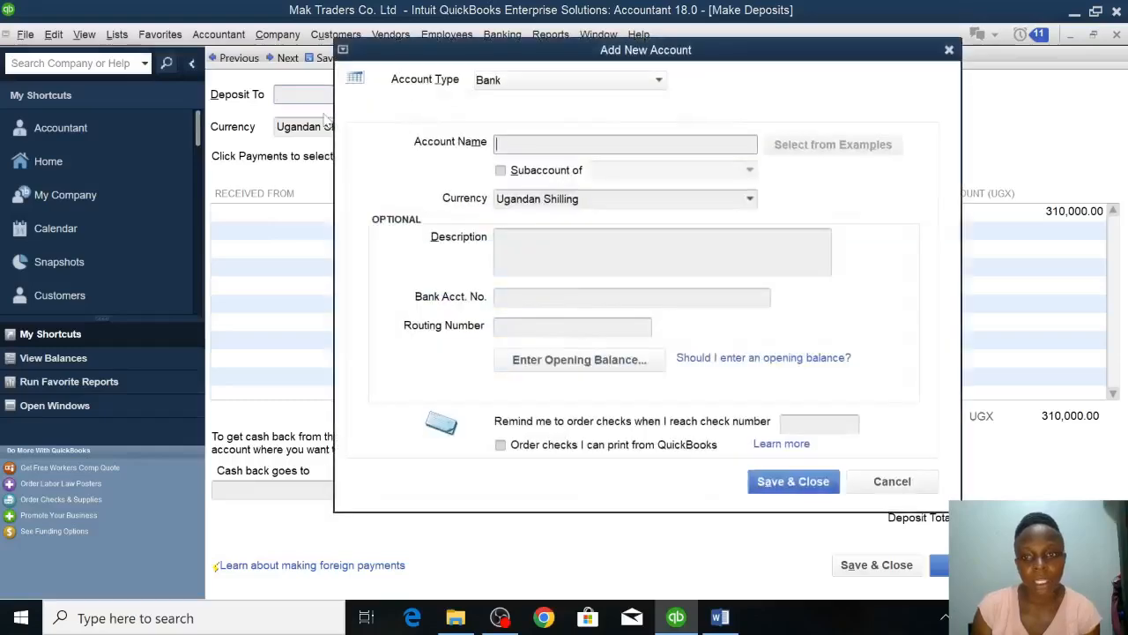
pyautogui.write('cas')
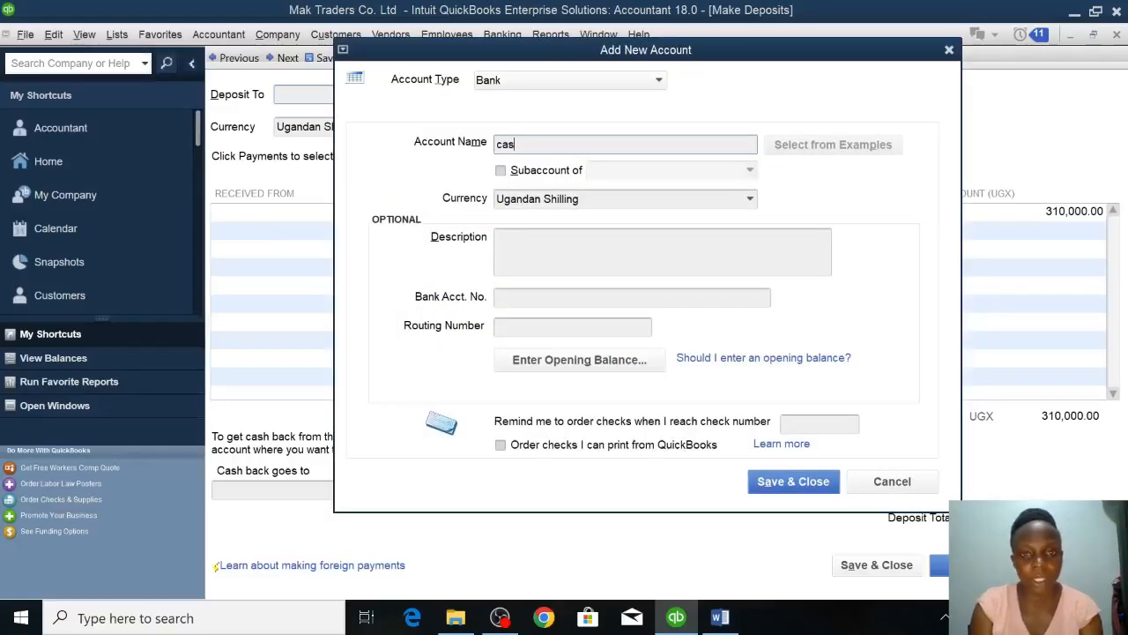
pyautogui.press('BackSpace')
pyautogui.press('BackSpace')
pyautogui.write('CAS')
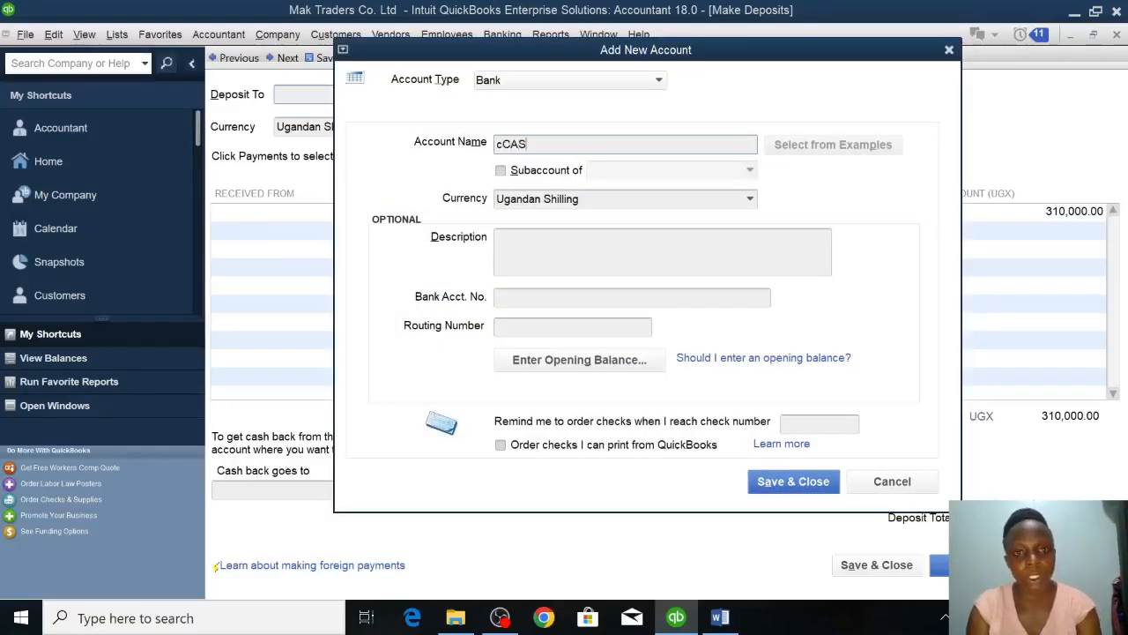
pyautogui.press('BackSpace')
pyautogui.press('BackSpace')
pyautogui.press('BackSpace')
pyautogui.press('BackSpace')
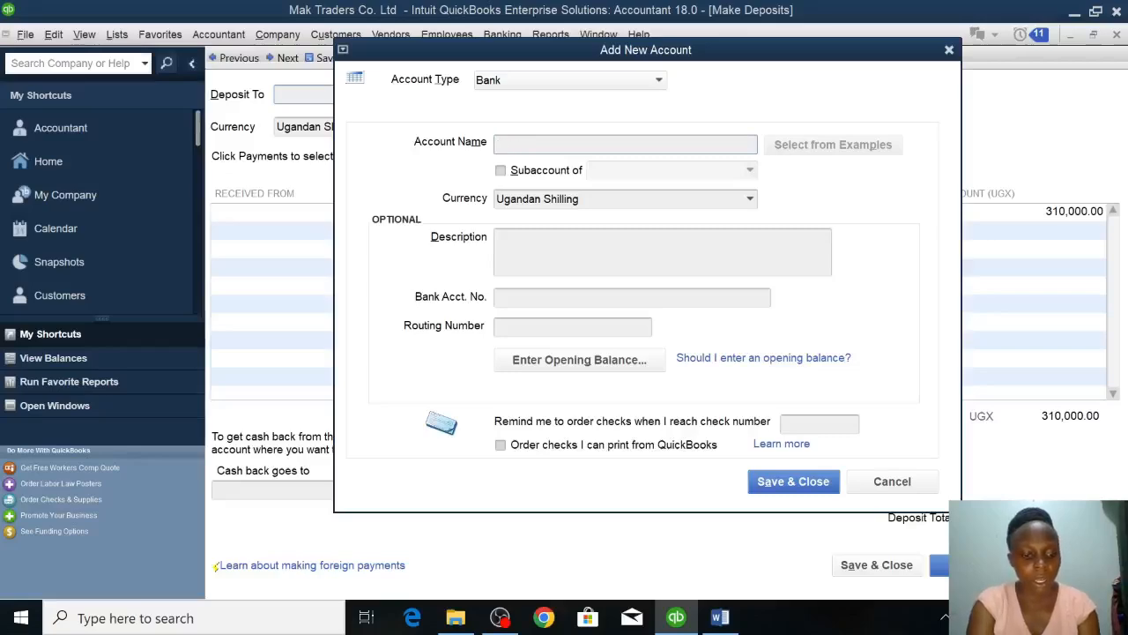
pyautogui.write('CASH')
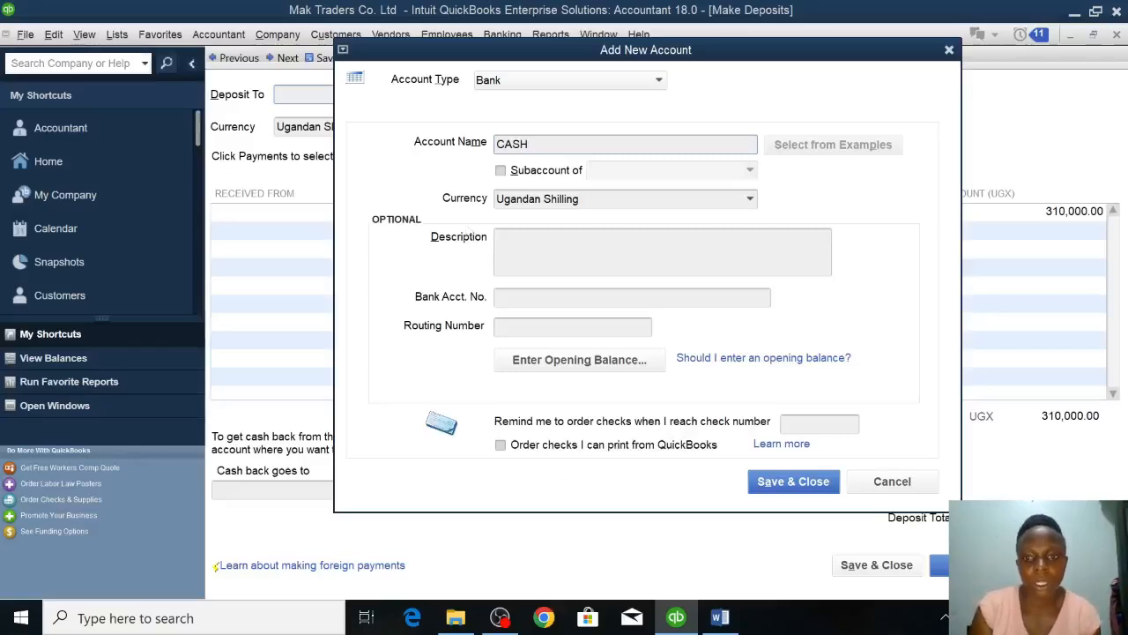
pyautogui.click(773, 487)
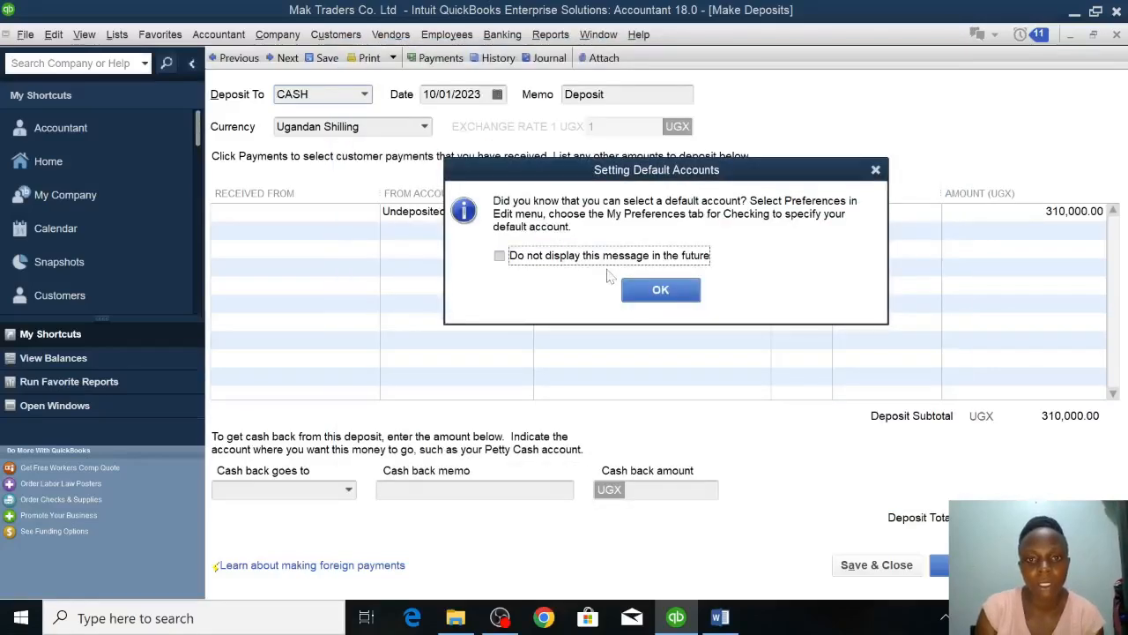
pyautogui.click(650, 293)
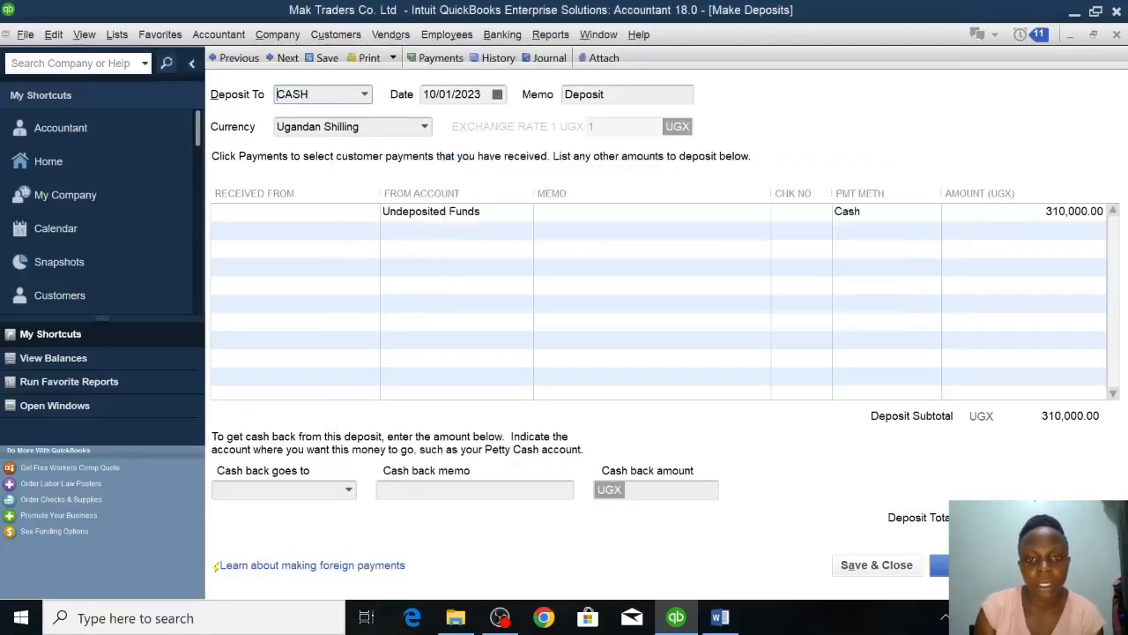
pyautogui.click(855, 568)
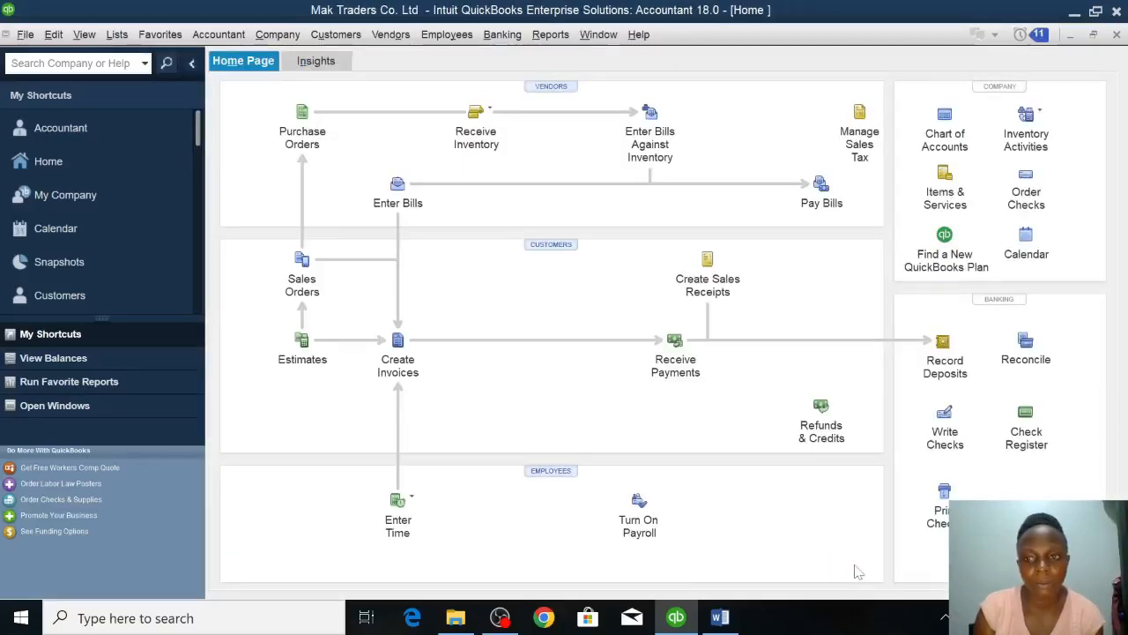
# Switch to the Word assignment to check the 11th January sale.
pyautogui.click(720, 617)
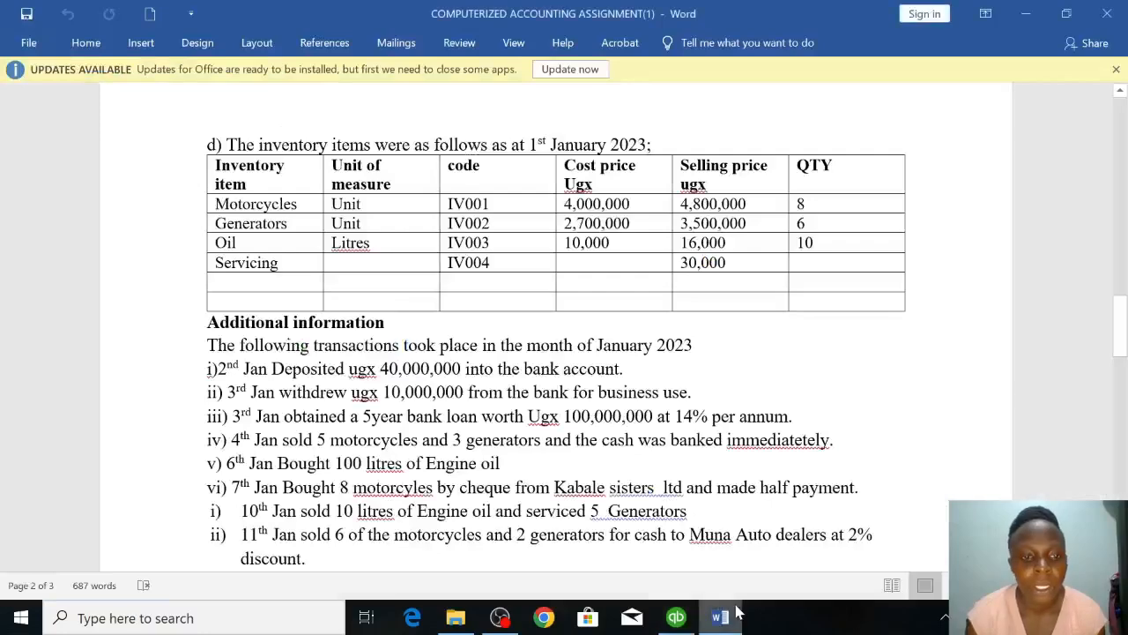
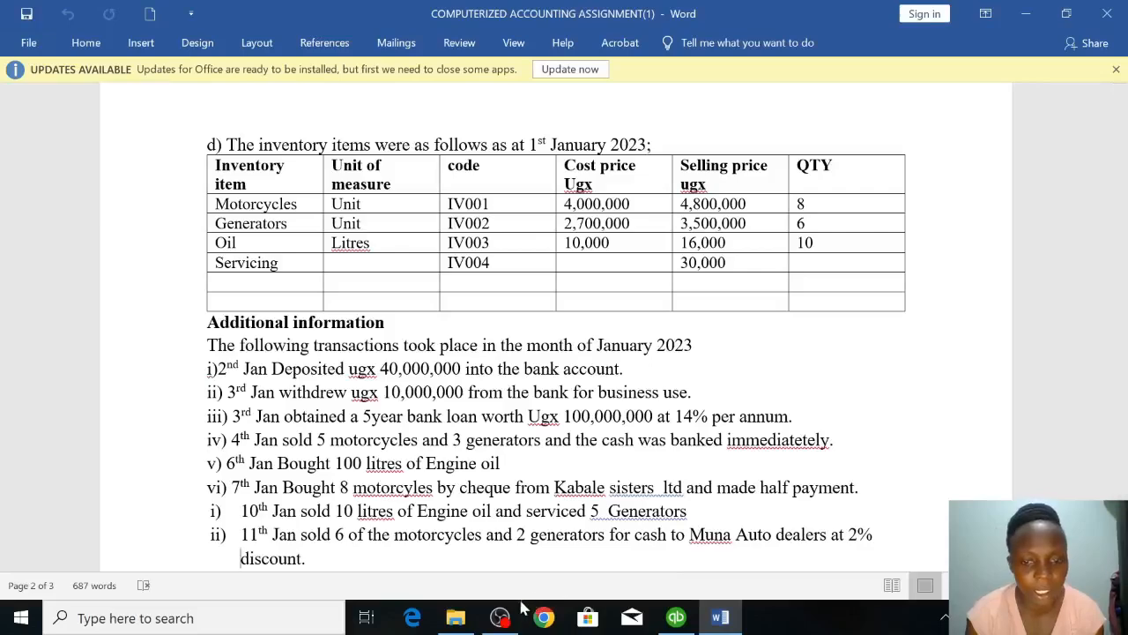
# Switch to QuickBooks, start a new invoice and begin adding a new customer named MUNA AUTO DEALERS.
pyautogui.click(678, 617)
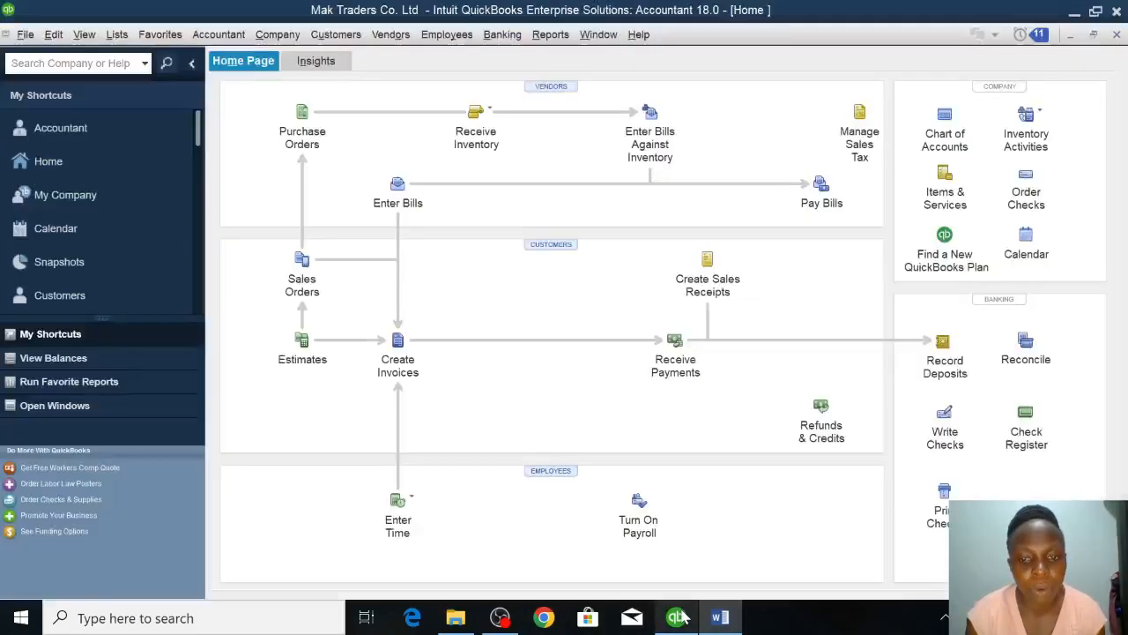
pyautogui.click(397, 350)
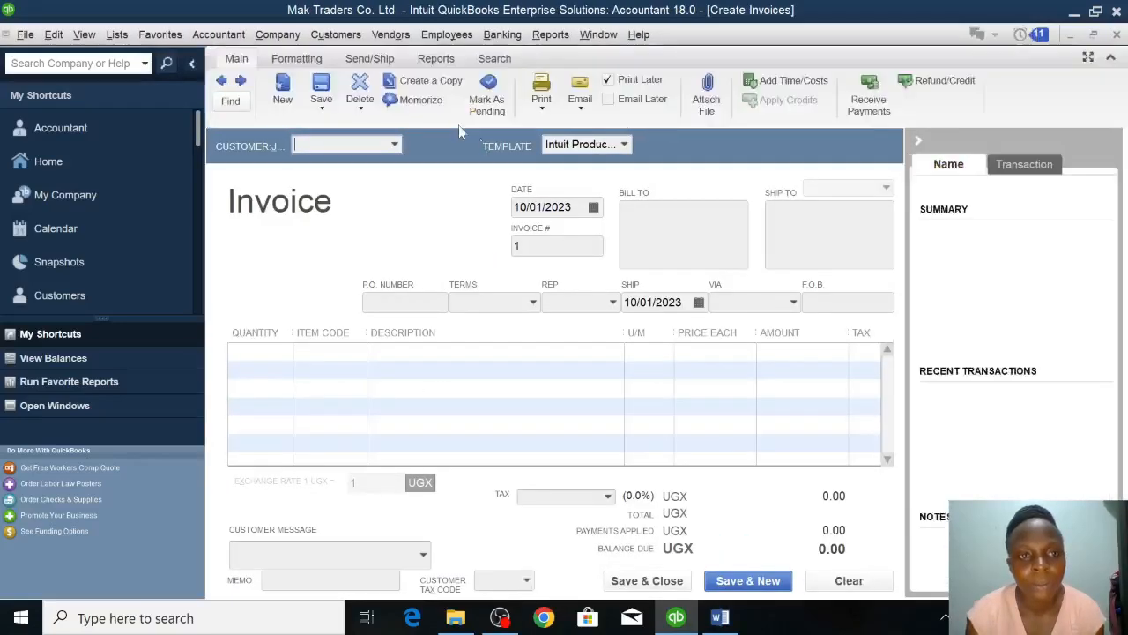
pyautogui.click(395, 145)
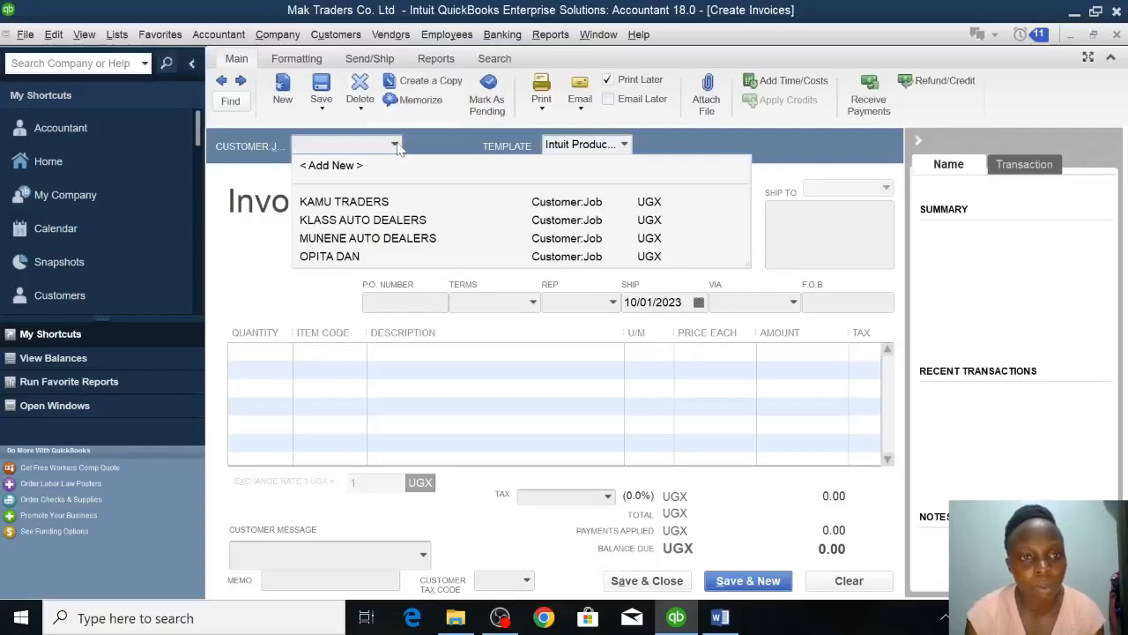
pyautogui.click(332, 166)
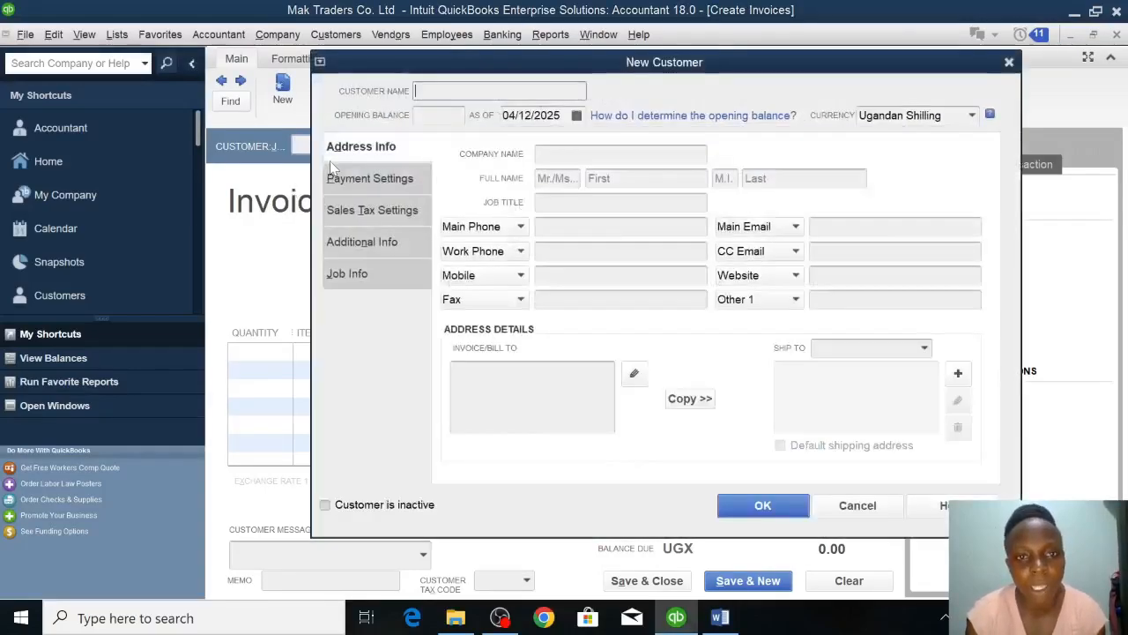
pyautogui.write('MUNA')
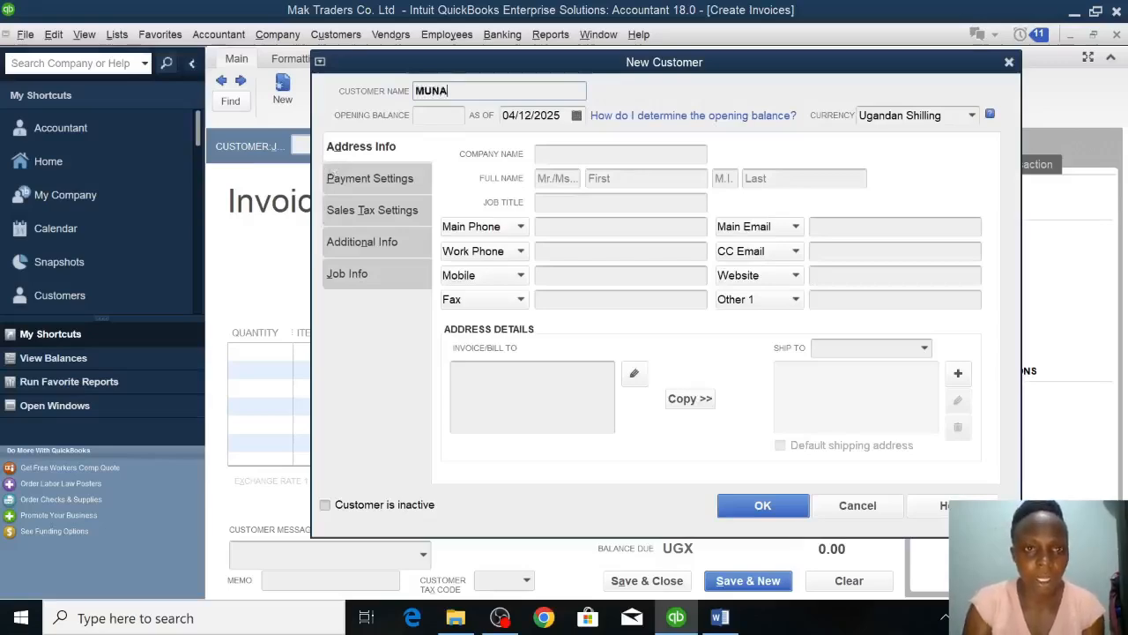
pyautogui.write(' AUTO D')
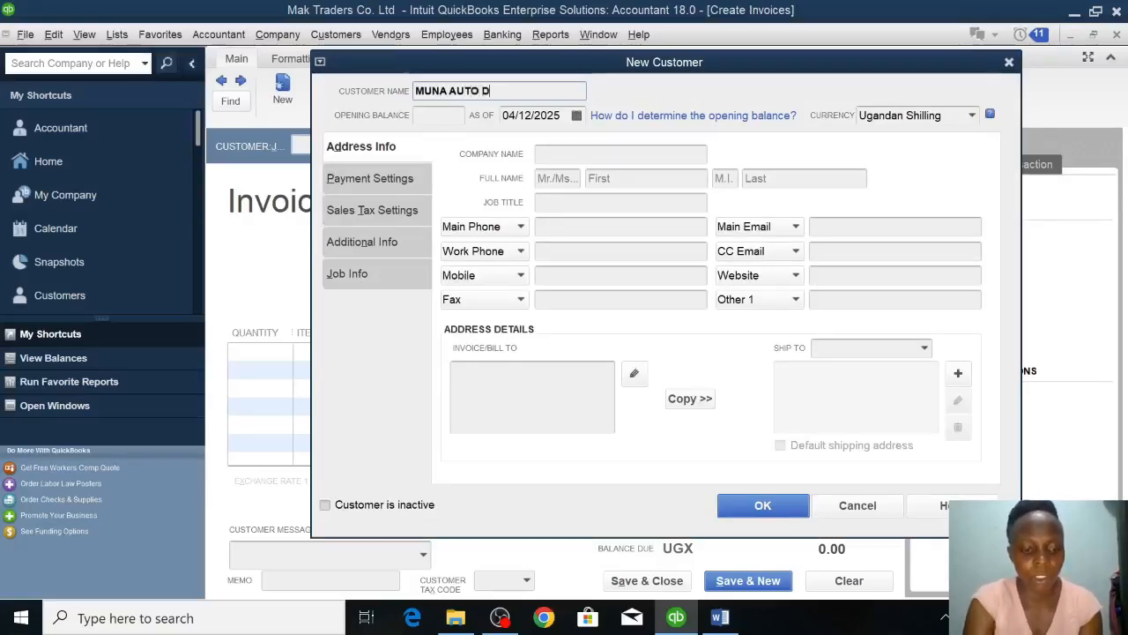
pyautogui.write('EALER')
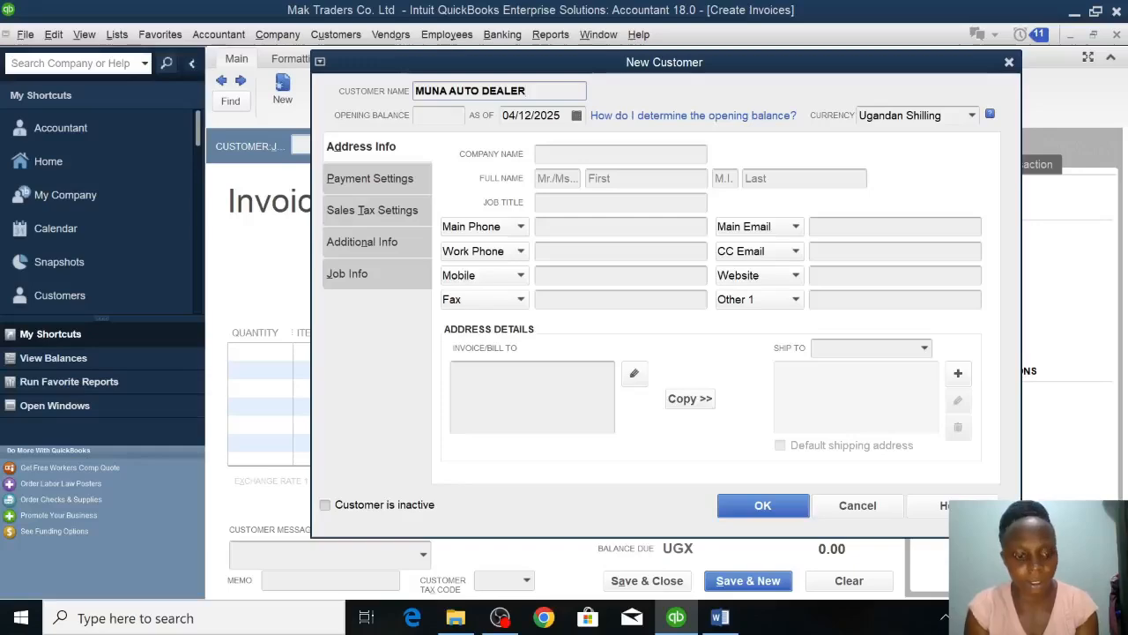
pyautogui.write('S')
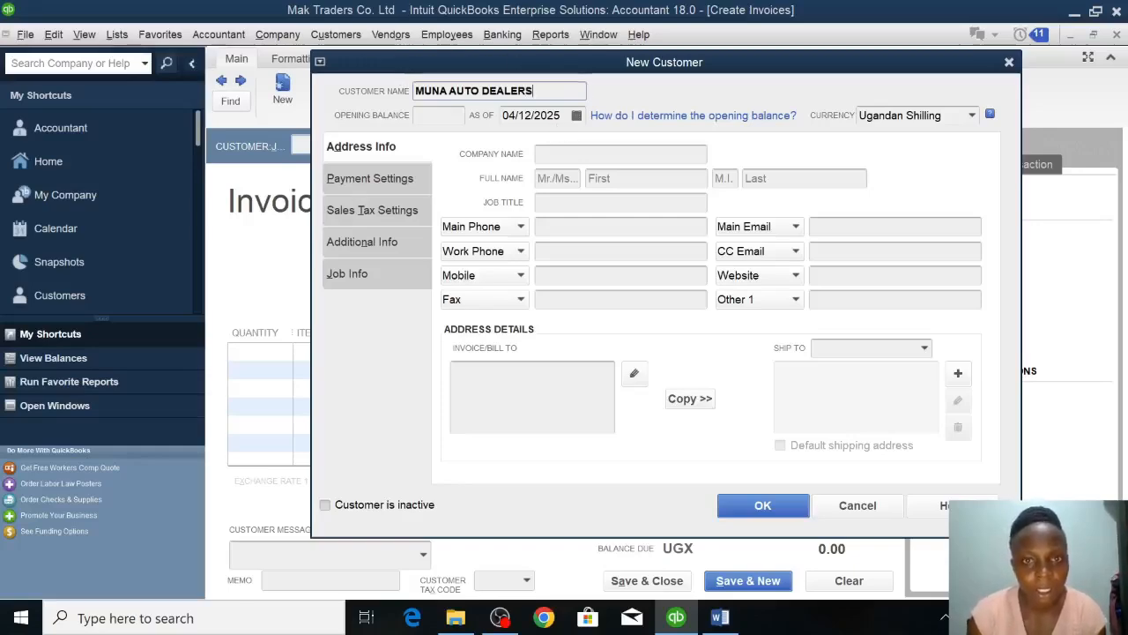
# Set the new customer's opening balance date to 11/01/2023 and save the customer record.
pyautogui.click(562, 116)
pyautogui.press('BackSpace')
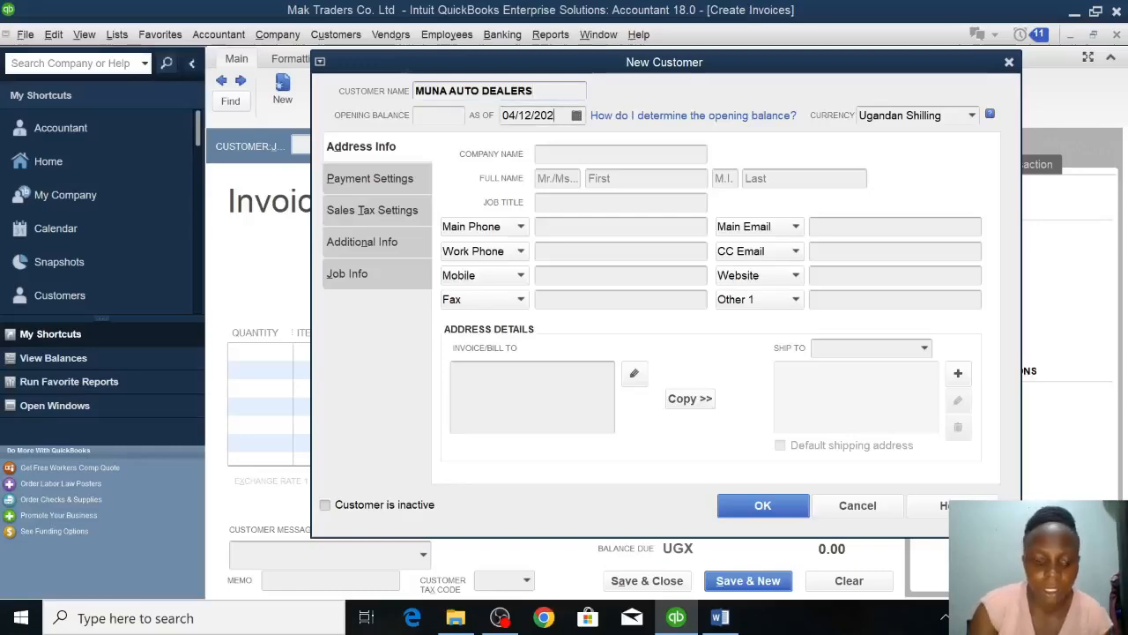
pyautogui.write('3')
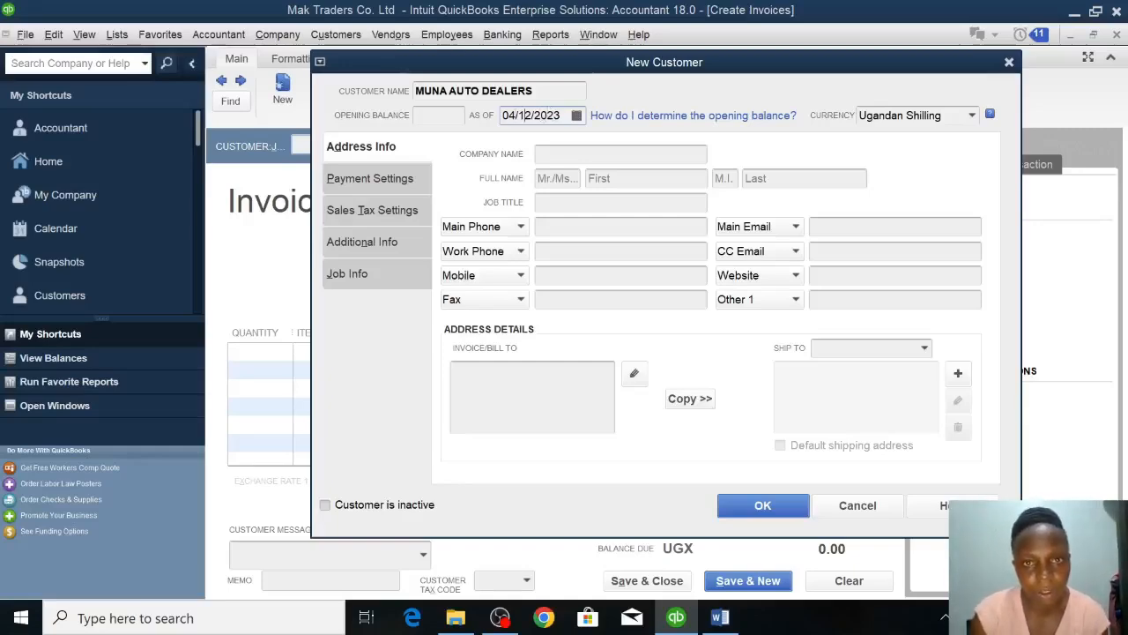
pyautogui.press('Delete')
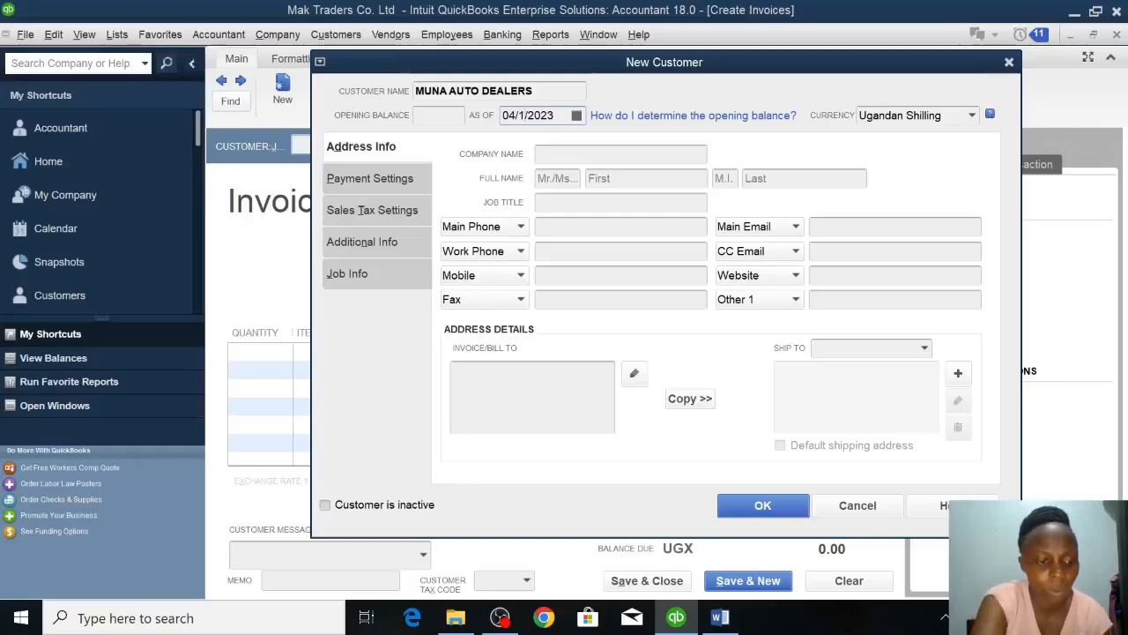
pyautogui.write('1')
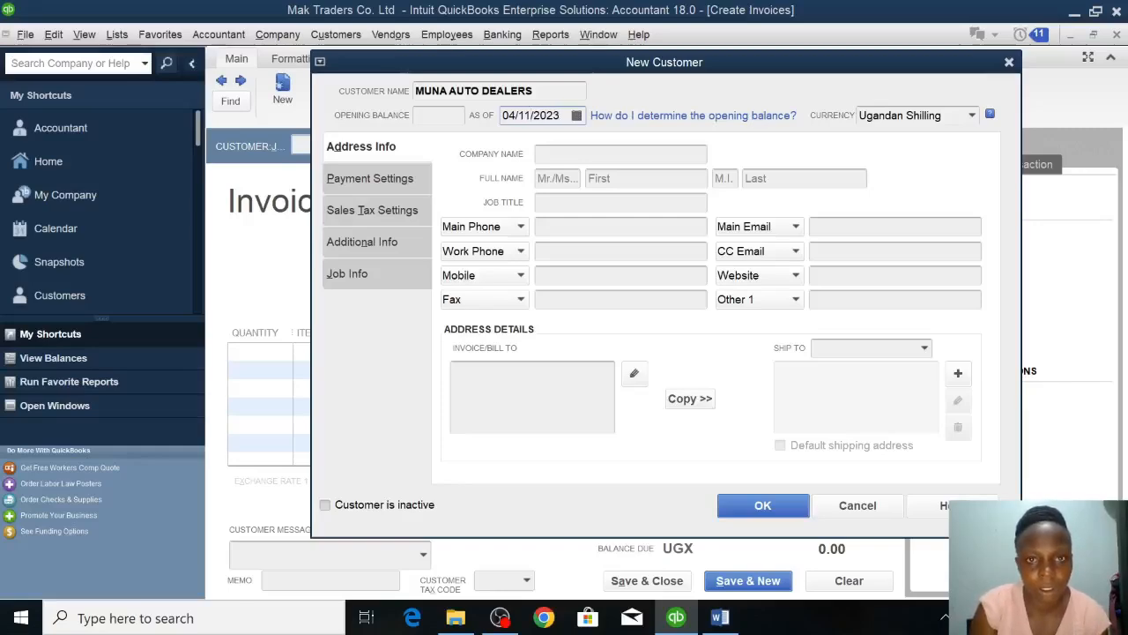
pyautogui.press('BackSpace')
pyautogui.press('BackSpace')
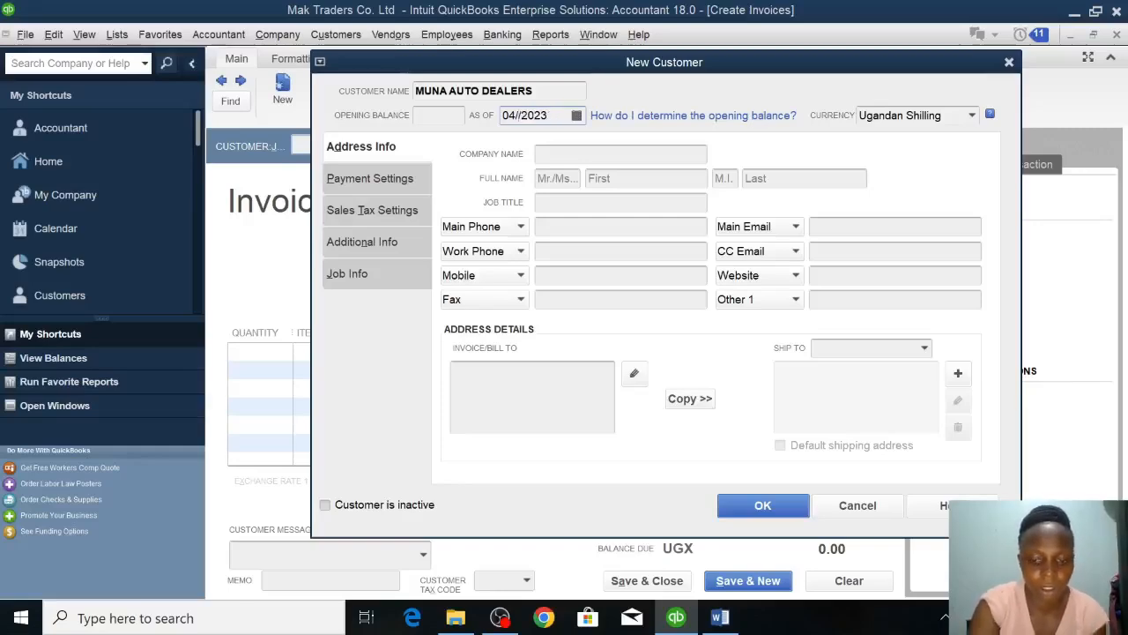
pyautogui.write('01')
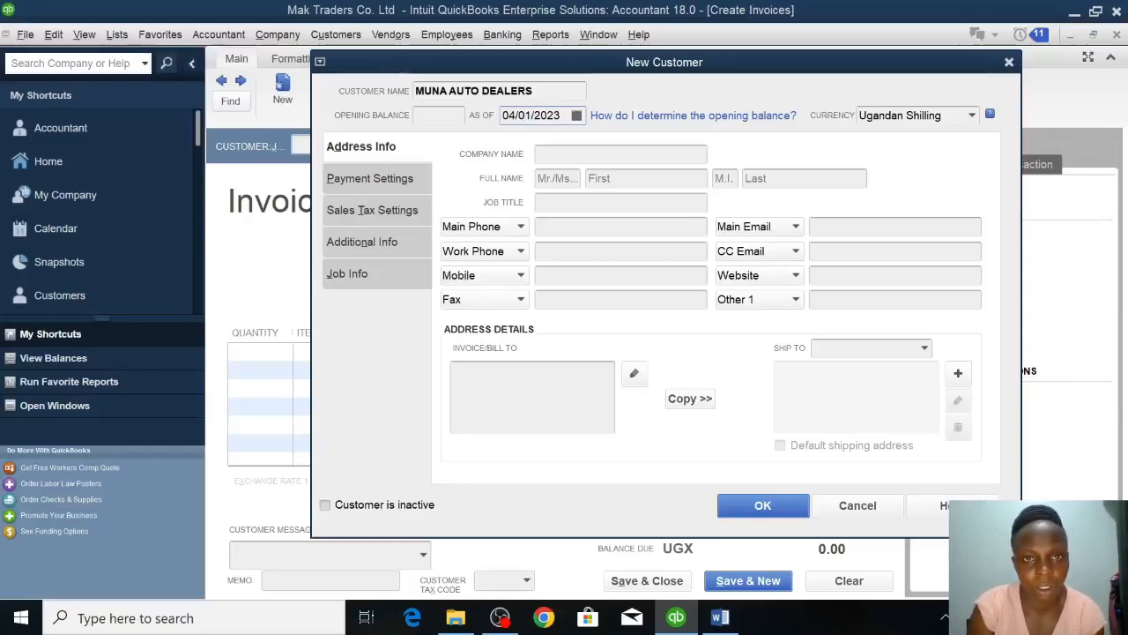
pyautogui.press('BackSpace')
pyautogui.press('BackSpace')
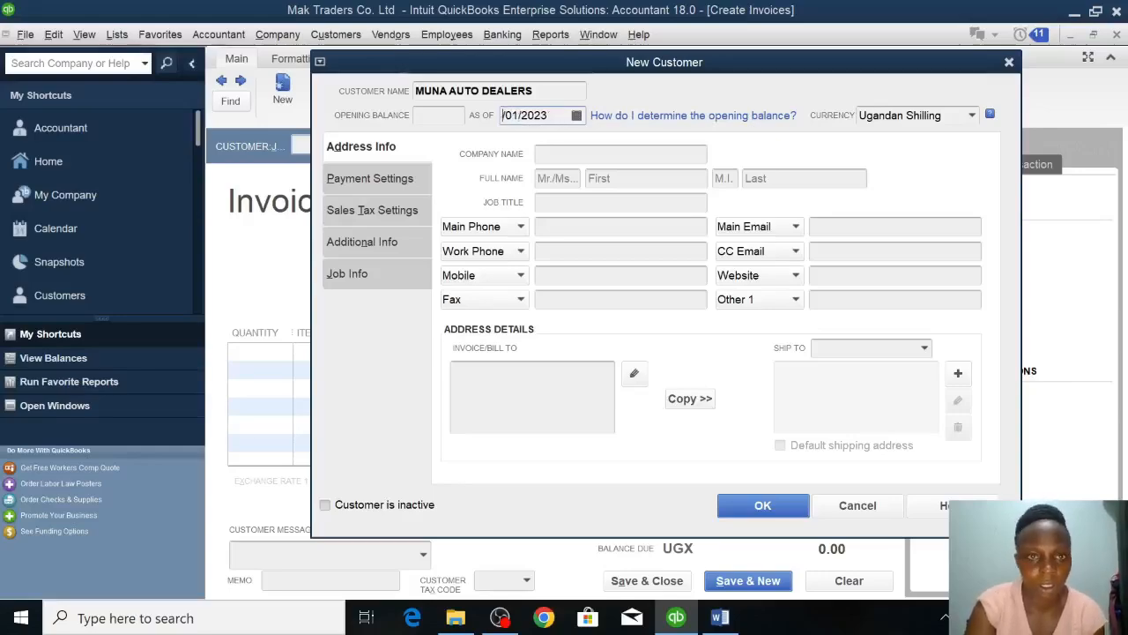
pyautogui.write('11')
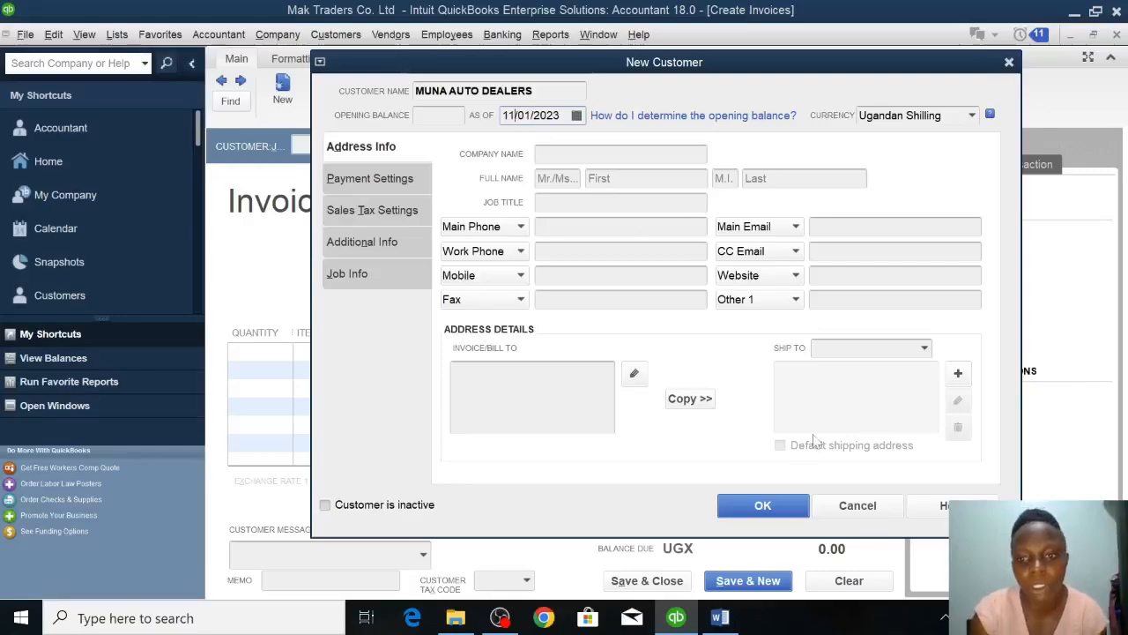
pyautogui.click(784, 507)
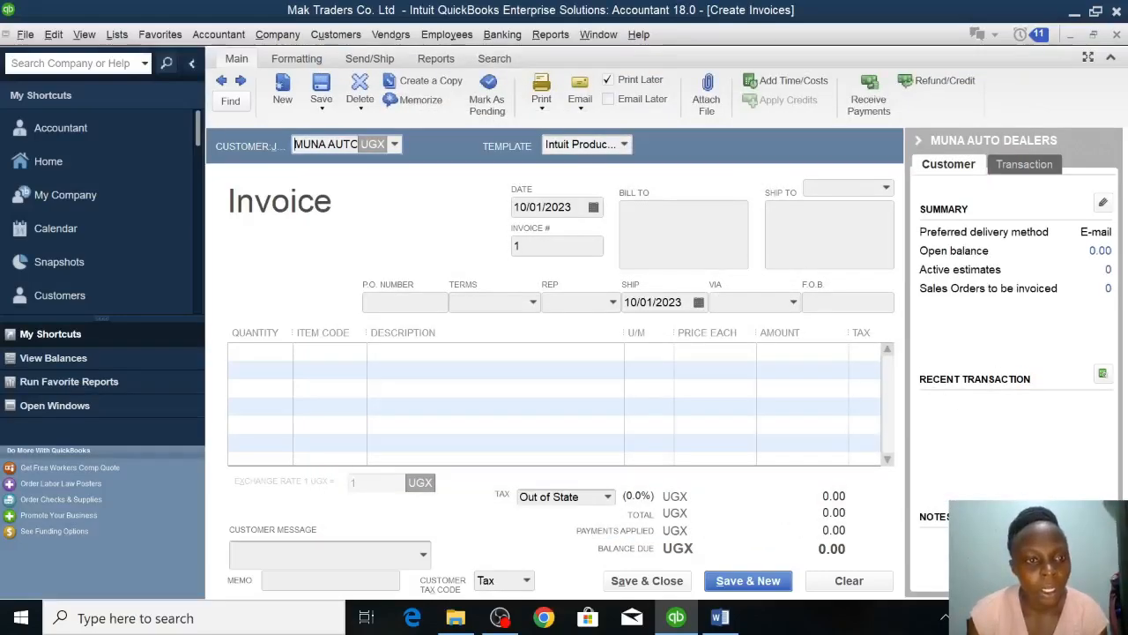
# Add the Motorcycles item to the first invoice line with a quantity of 6.
pyautogui.click(255, 352)
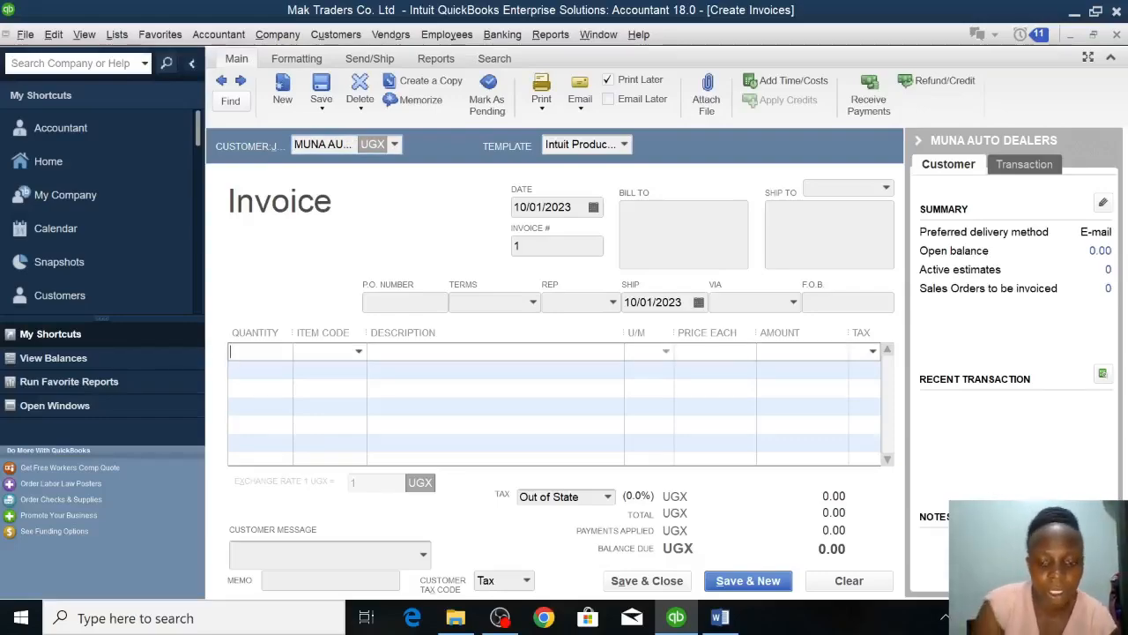
pyautogui.click(359, 352)
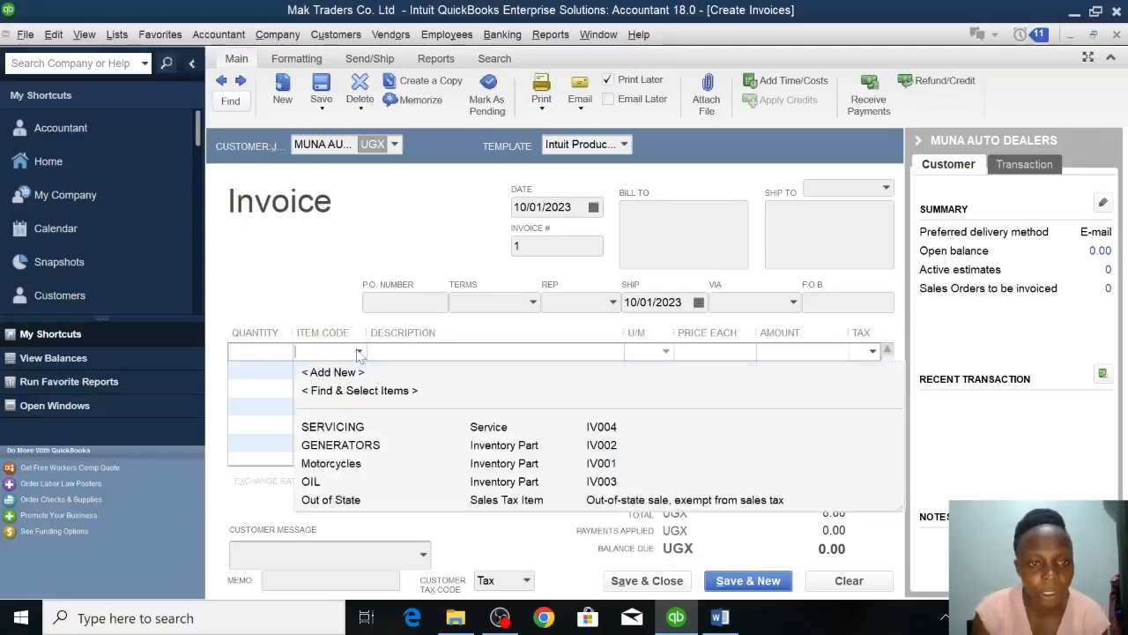
pyautogui.click(328, 464)
pyautogui.click(240, 352)
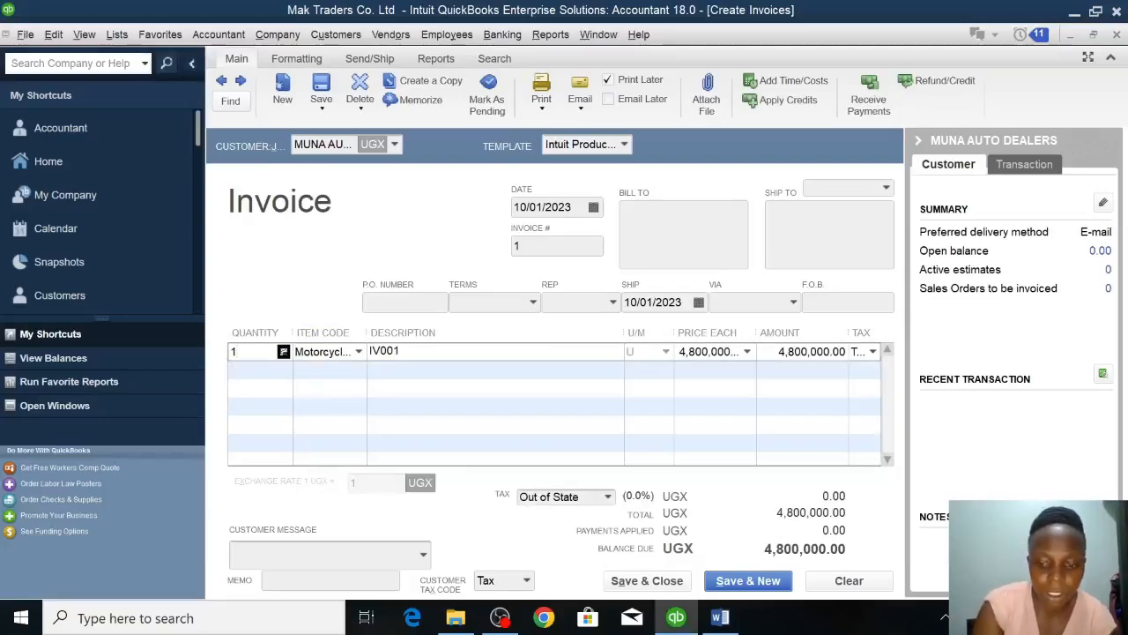
pyautogui.press('BackSpace')
pyautogui.write('6')
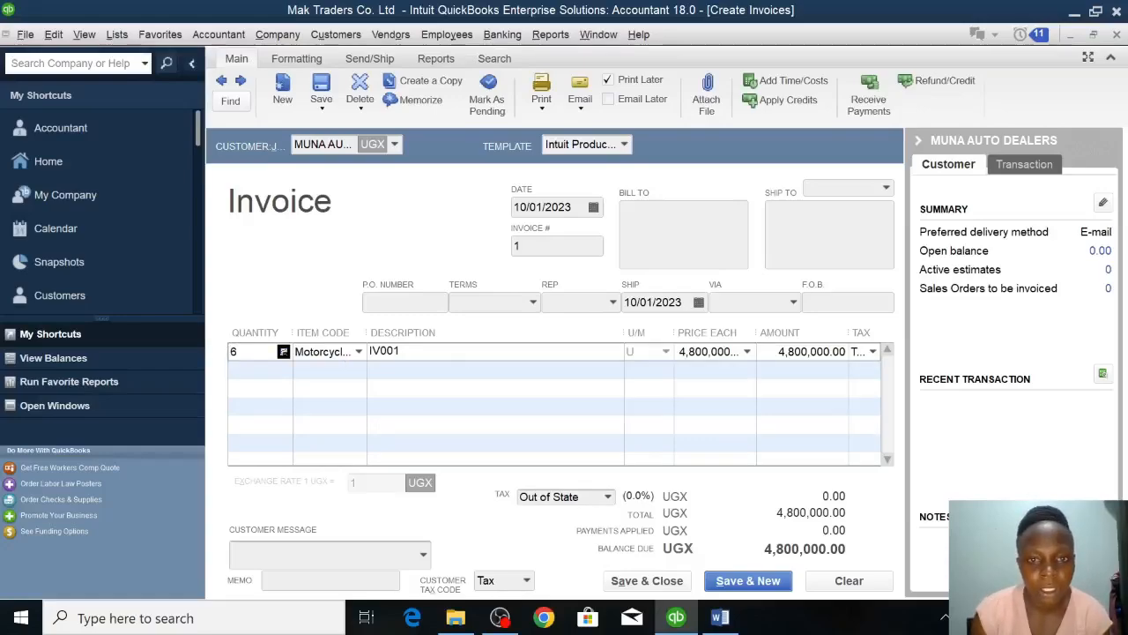
# Add the GENERATORS item to the second invoice line with a quantity of 2.
pyautogui.click(250, 370)
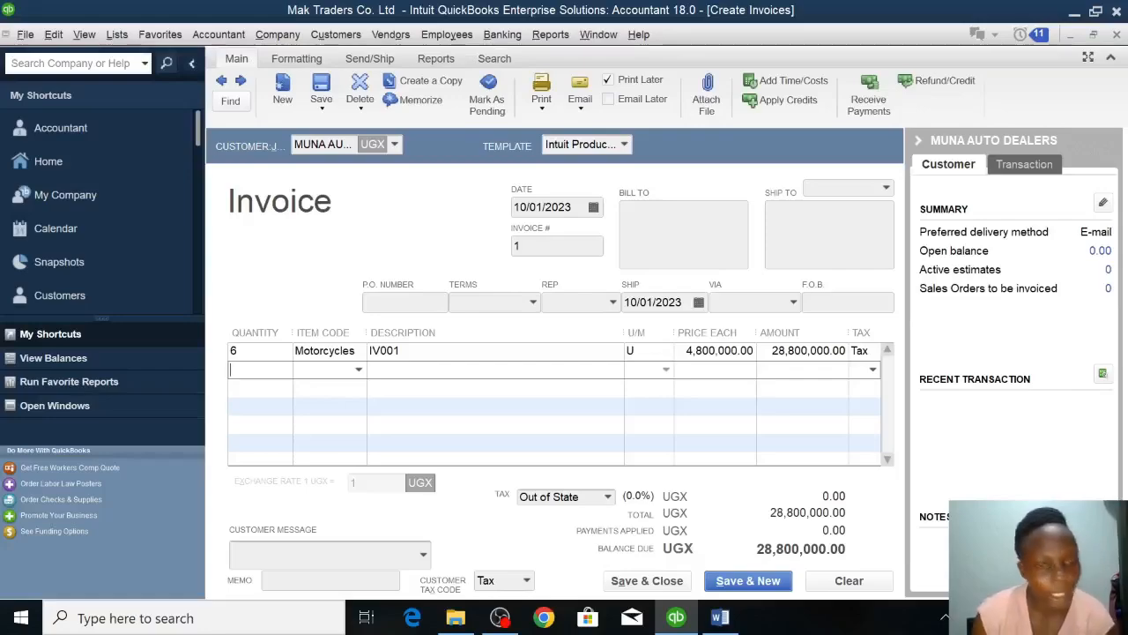
pyautogui.click(359, 372)
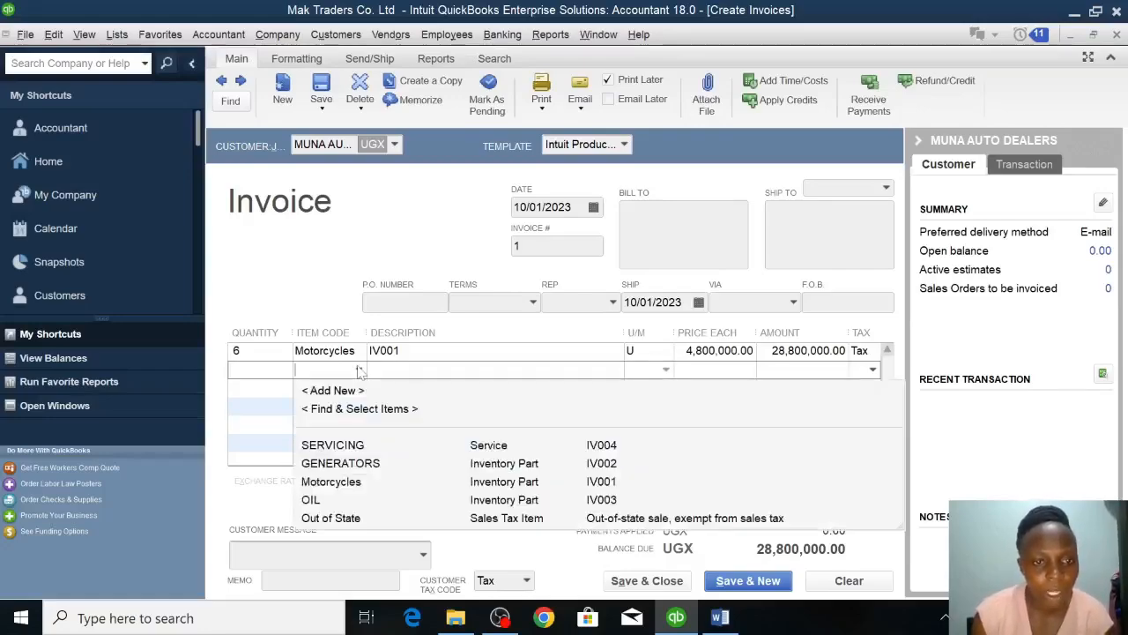
pyautogui.click(360, 464)
pyautogui.click(239, 370)
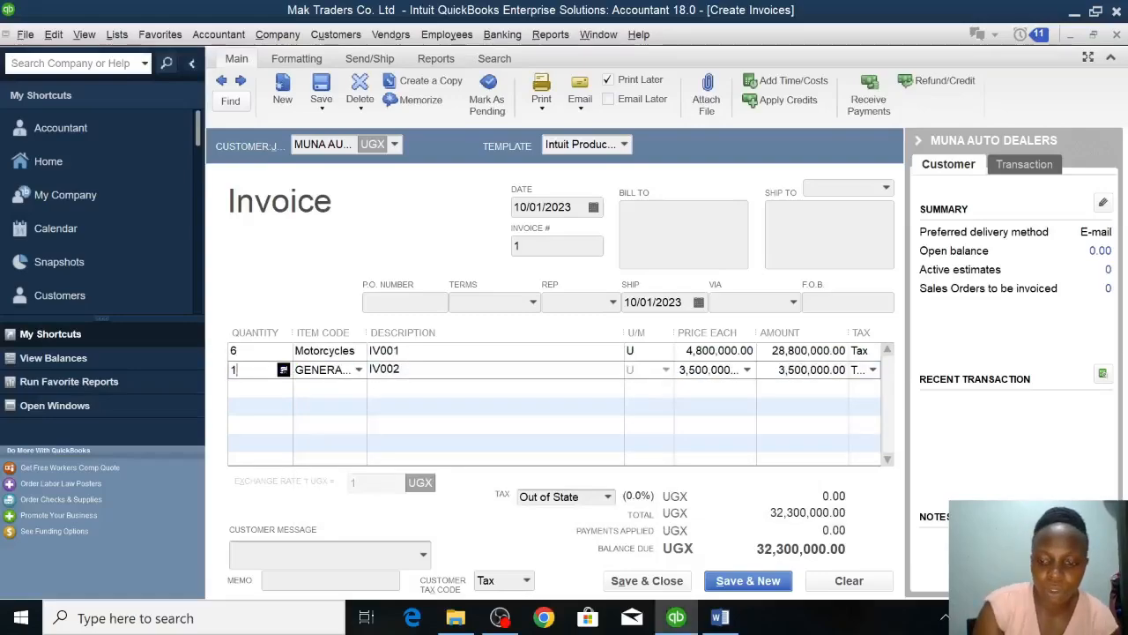
pyautogui.press('BackSpace')
pyautogui.write('2')
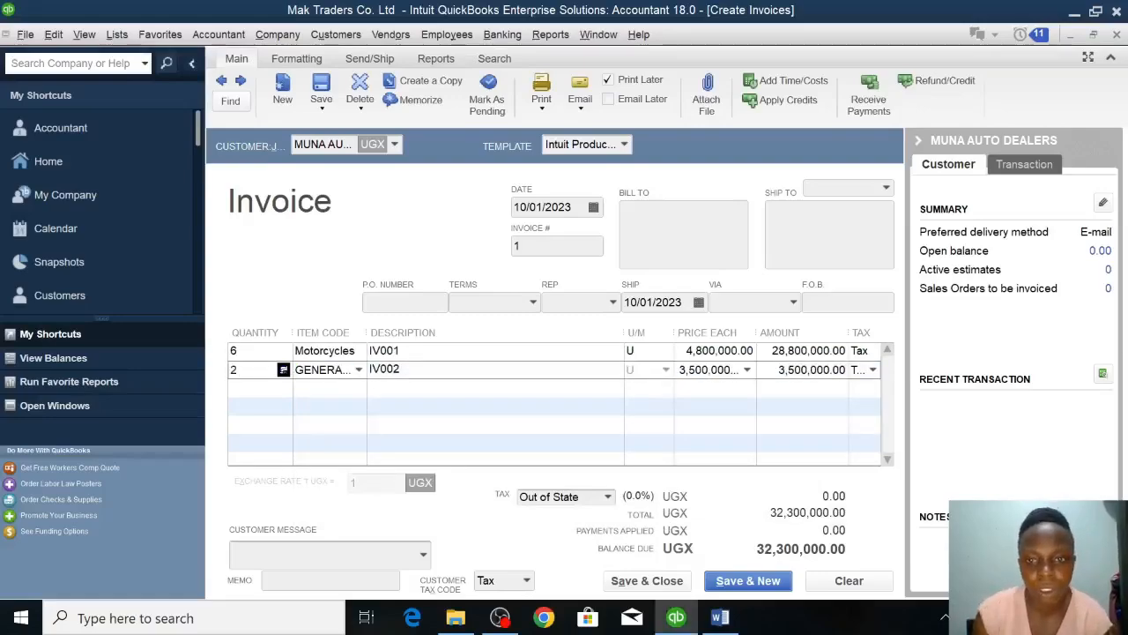
pyautogui.click(243, 388)
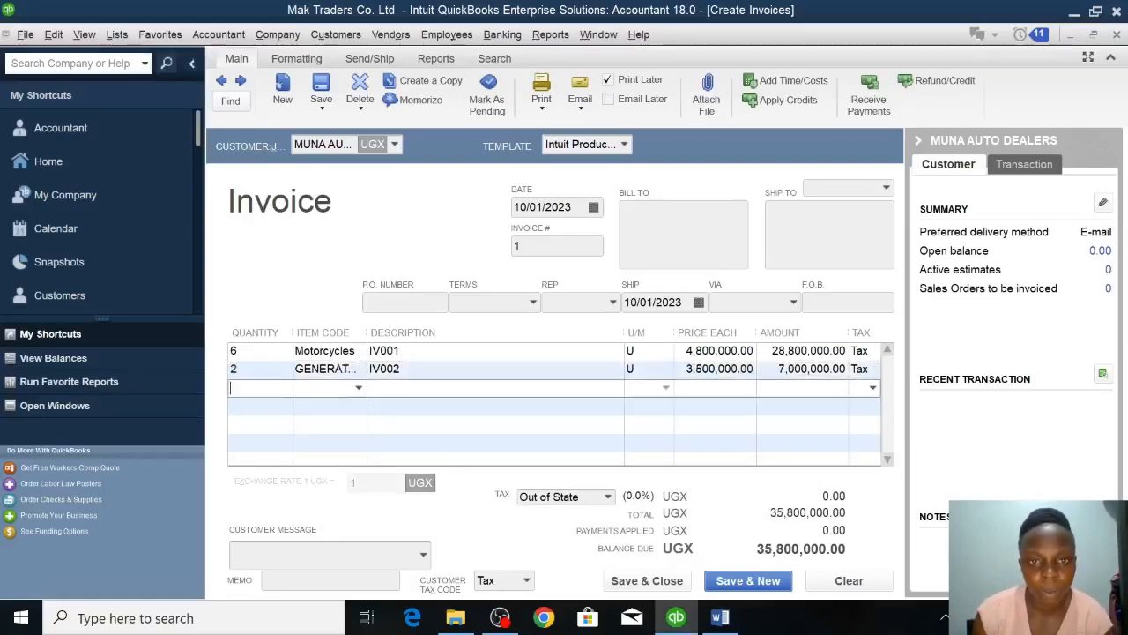
# Set the invoice date to 11/01/2023, and save and close the invoice.
pyautogui.click(564, 207)
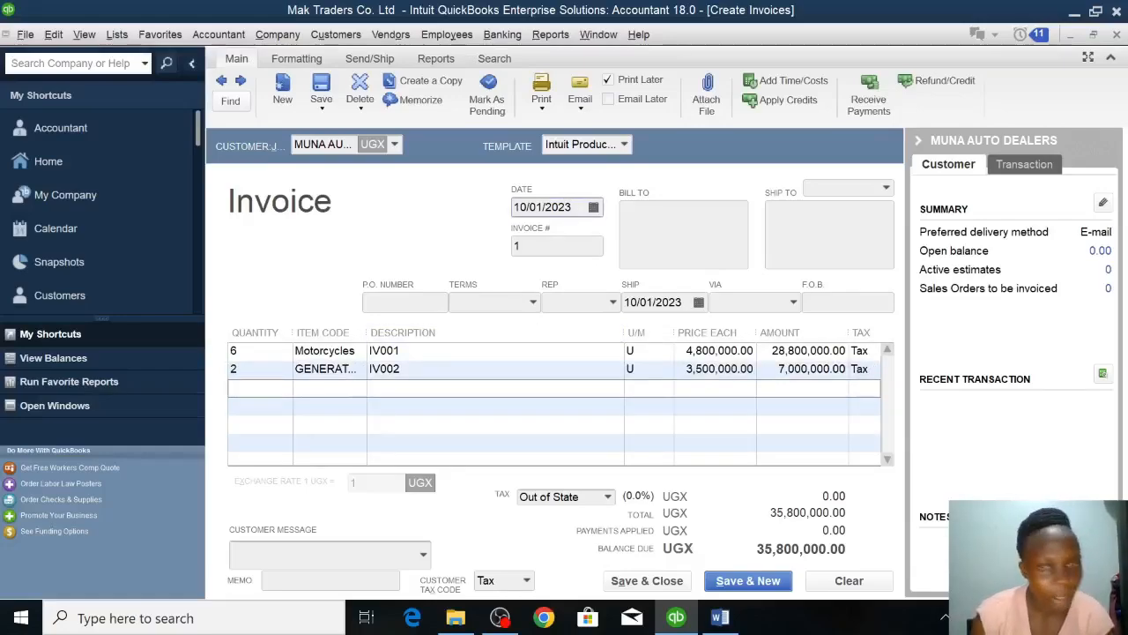
pyautogui.press('BackSpace')
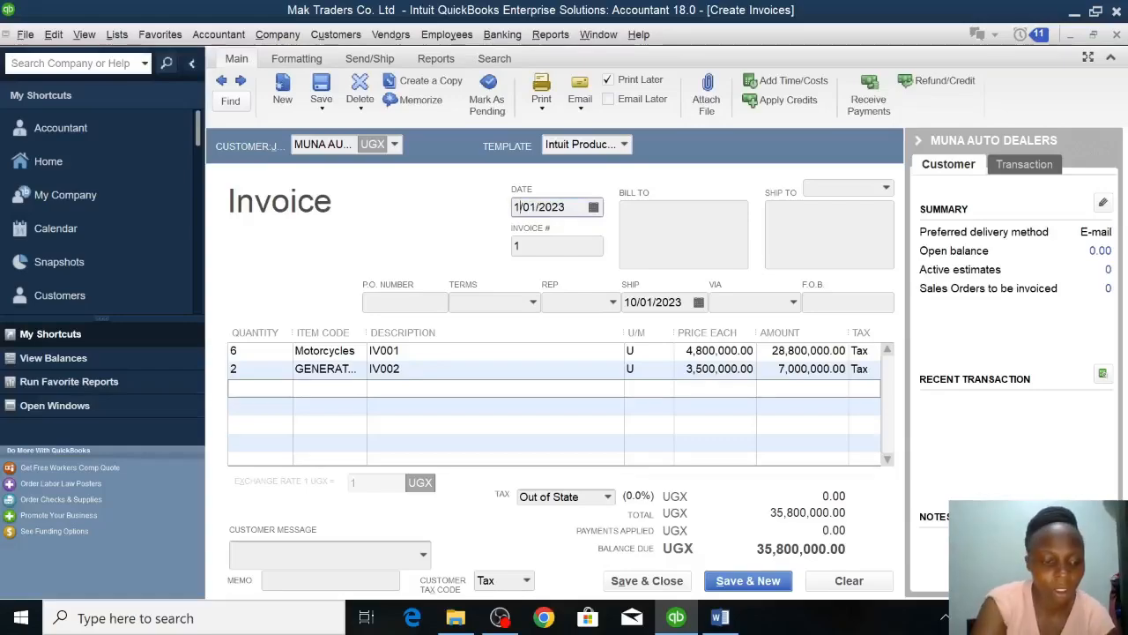
pyautogui.write('1')
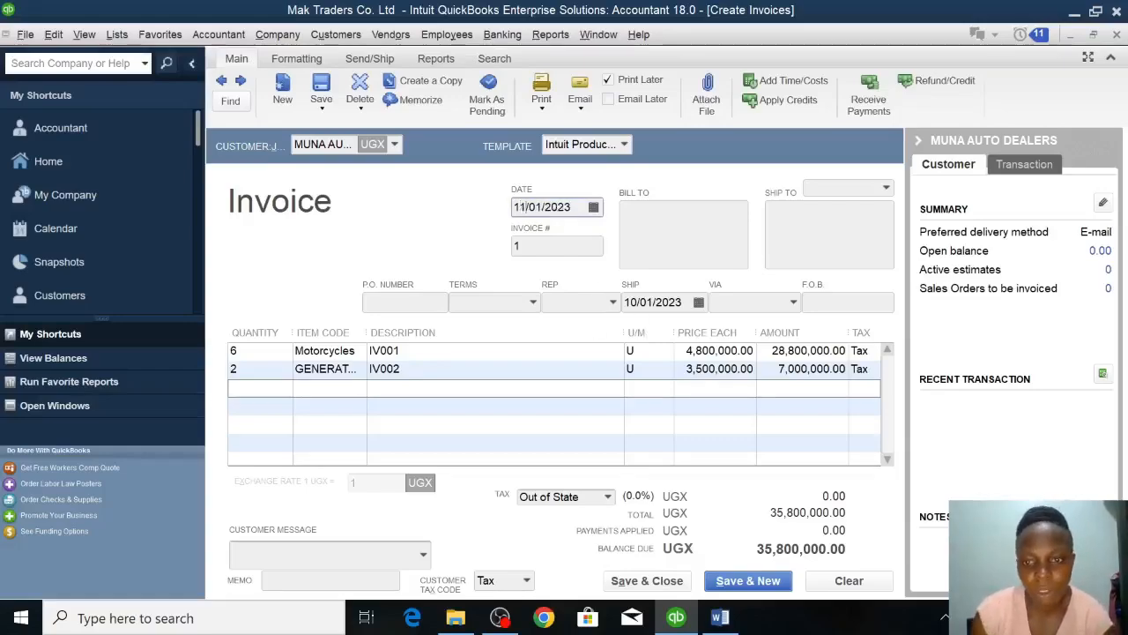
pyautogui.click(648, 584)
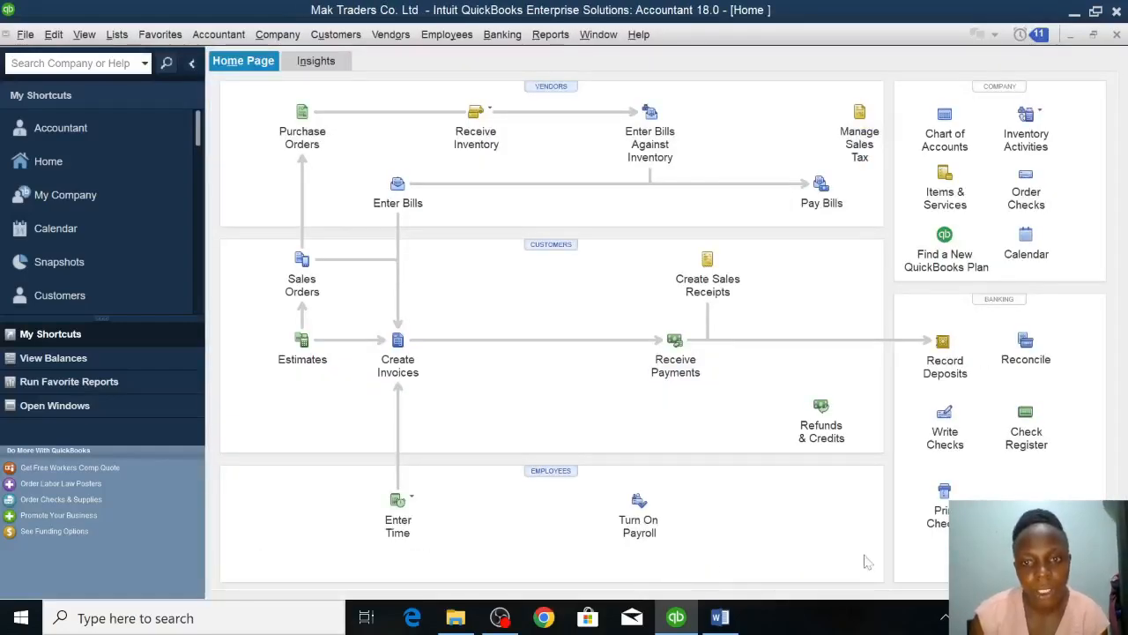
# Start a customer payment from MUNA AUTO DEALERS dated 11/01/2023, select invoice 1 for payment and keep automatic payment calculation on.
pyautogui.click(675, 343)
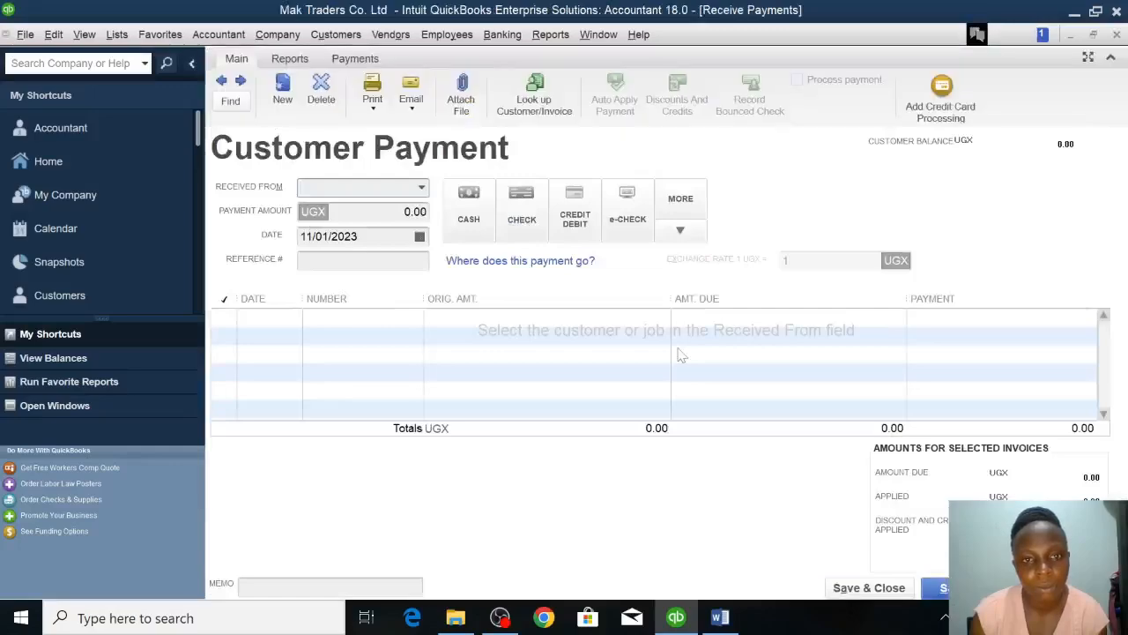
pyautogui.click(422, 186)
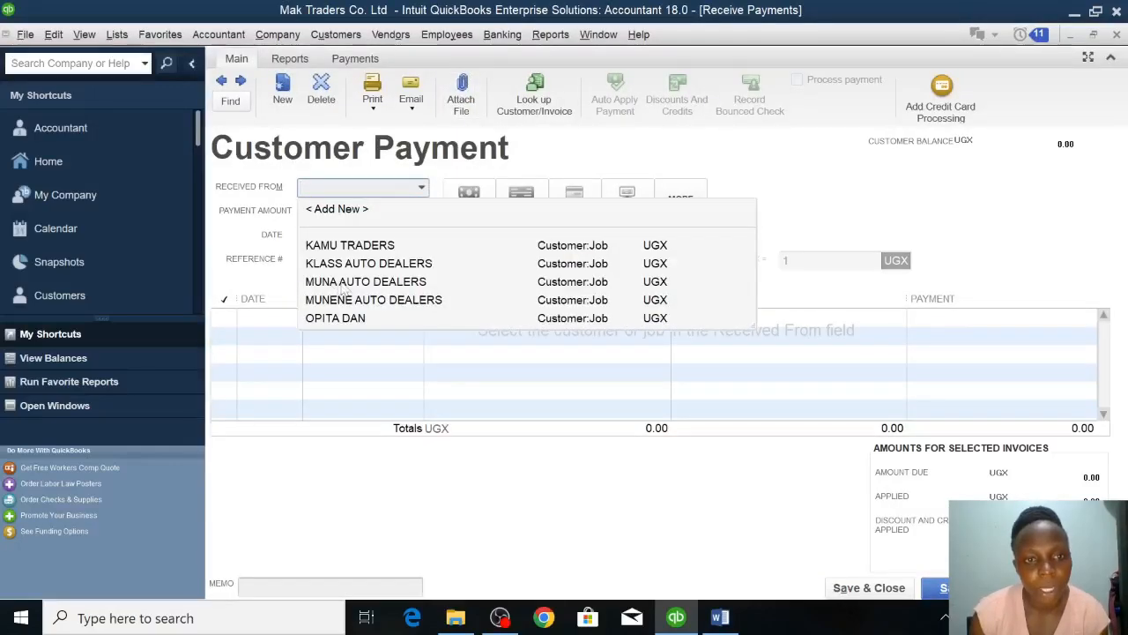
pyautogui.click(341, 284)
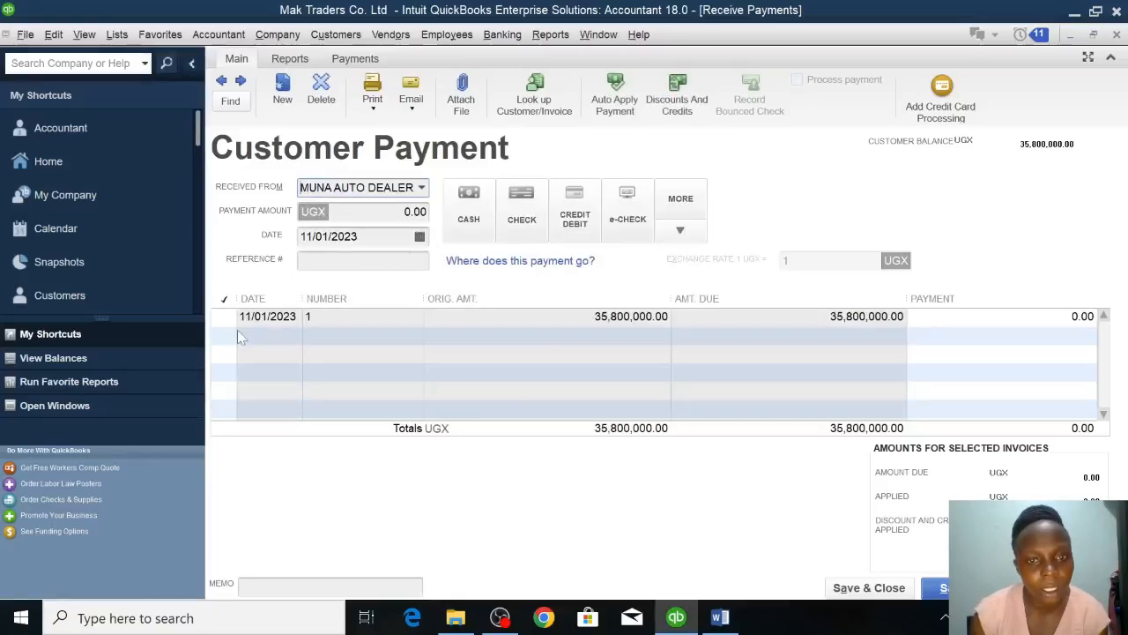
pyautogui.click(231, 316)
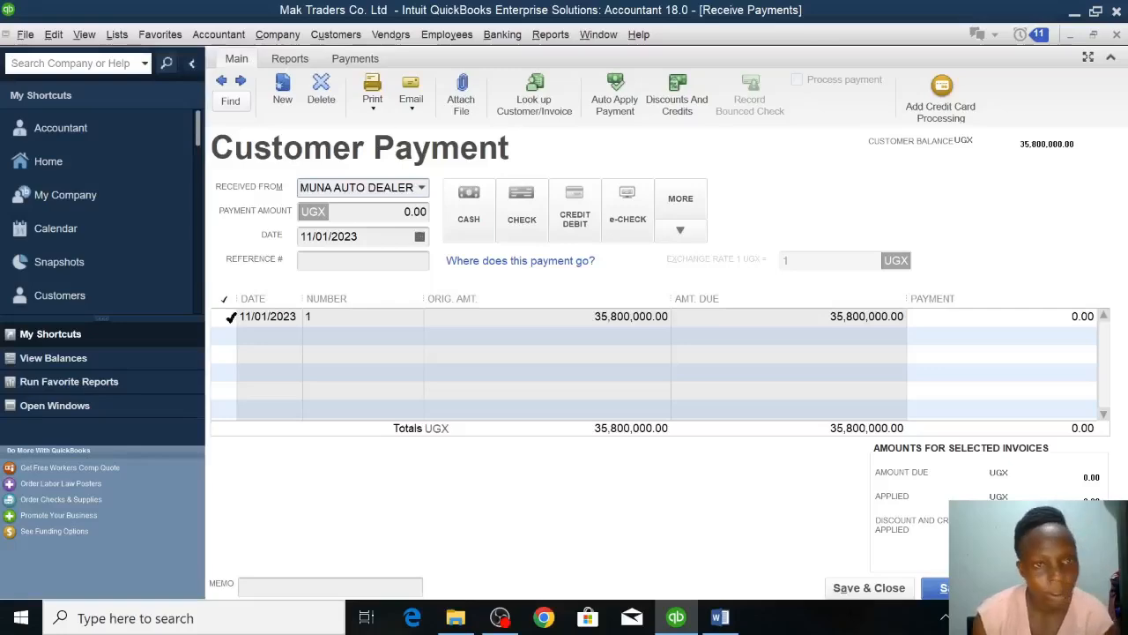
pyautogui.click(231, 317)
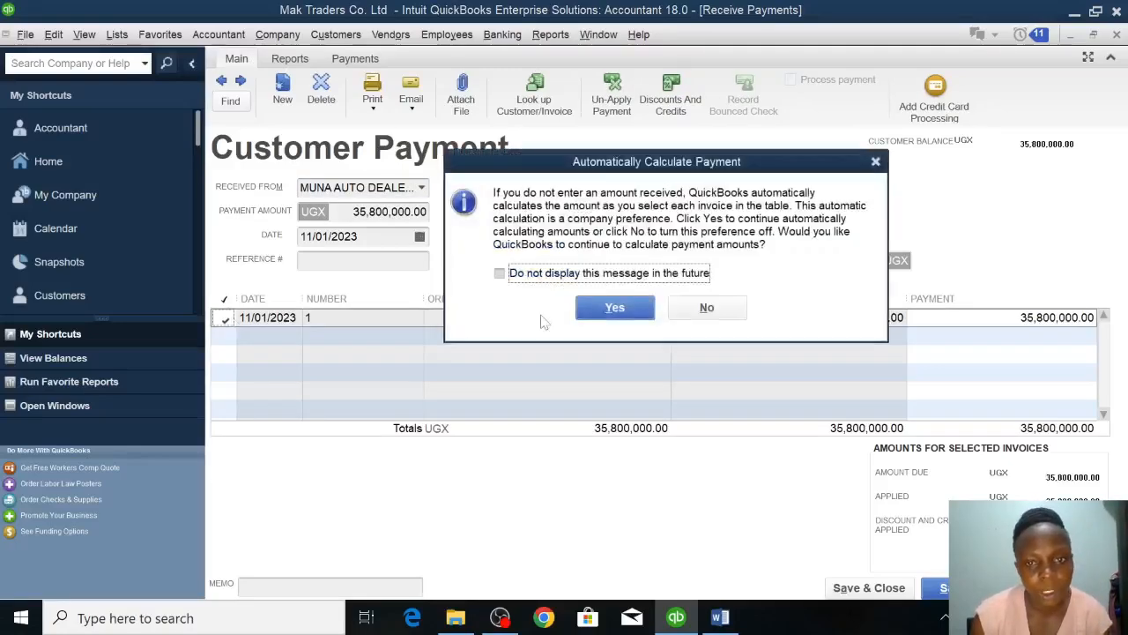
pyautogui.click(610, 309)
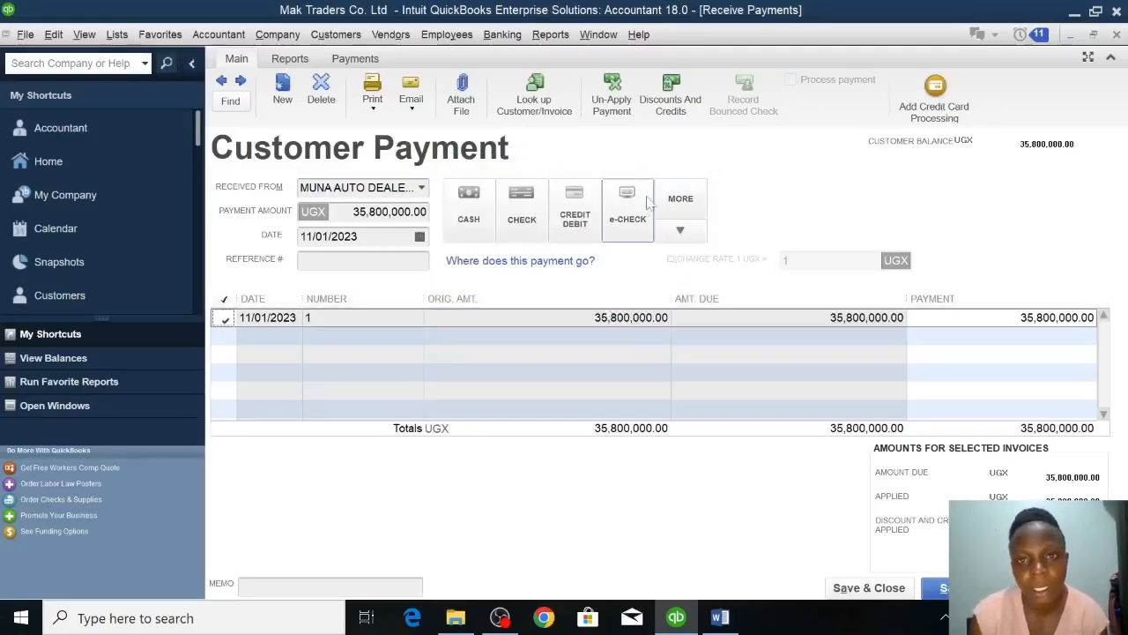
# Check the discount rate in the Word assignment and enter the invoice's discount amount in QuickBooks as 0.02 * 35800000.
pyautogui.click(675, 102)
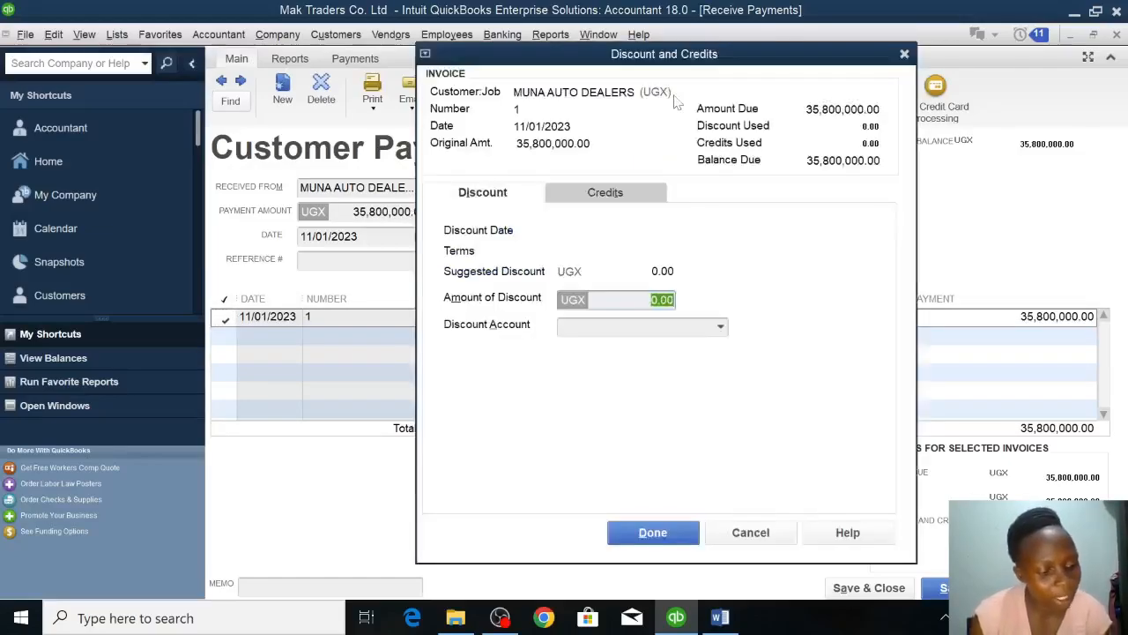
pyautogui.click(728, 622)
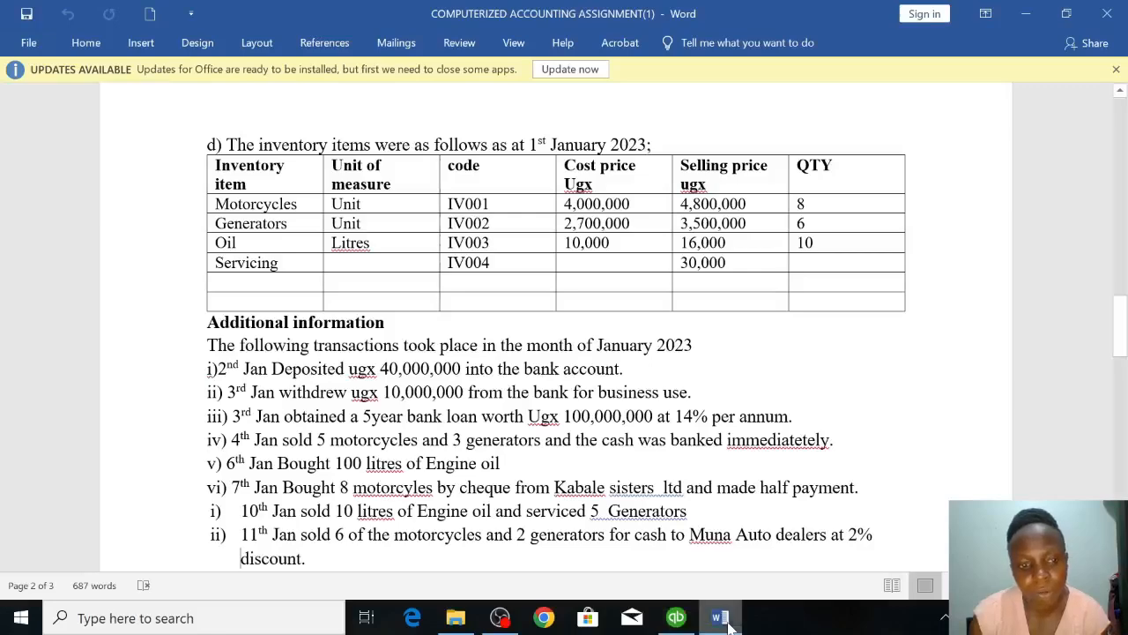
pyautogui.click(728, 622)
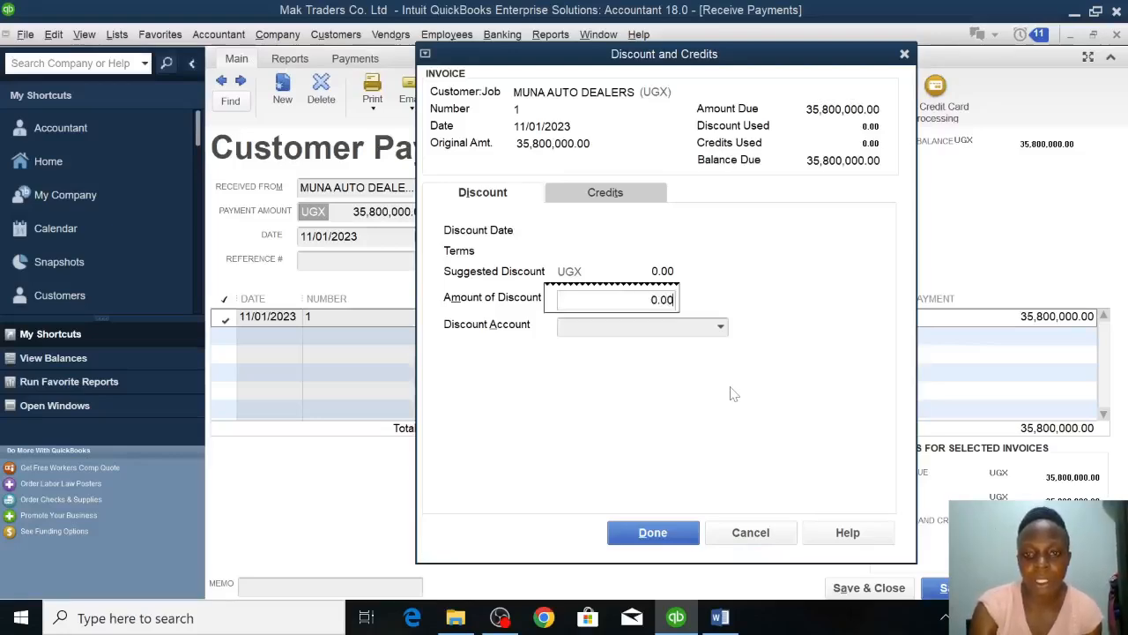
pyautogui.press('BackSpace')
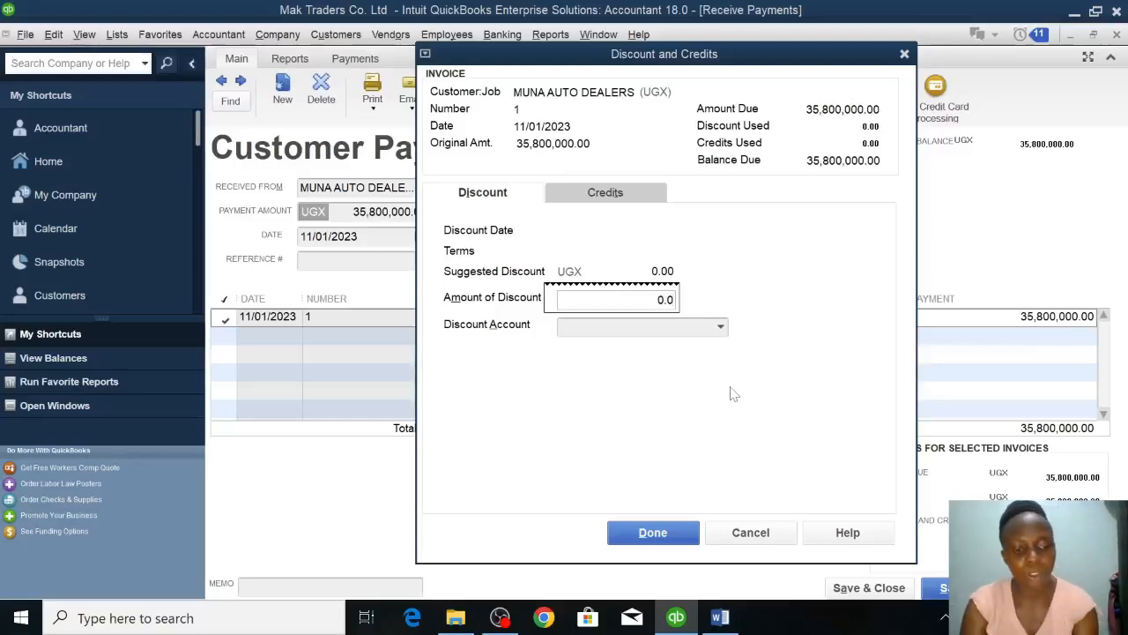
pyautogui.write('2 ')
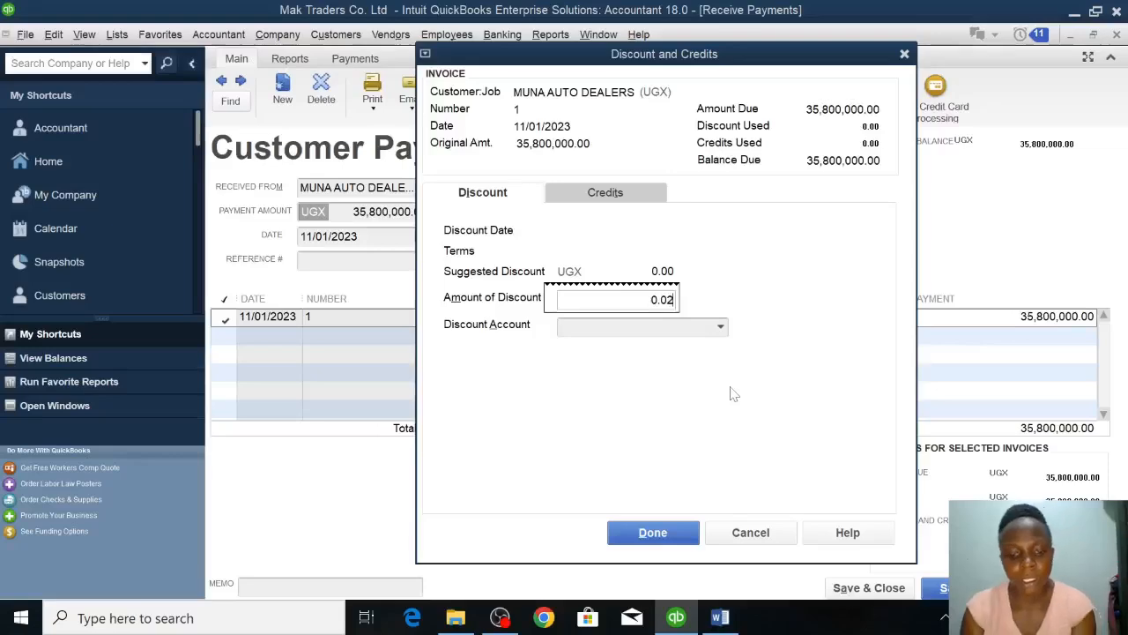
pyautogui.write('* ')
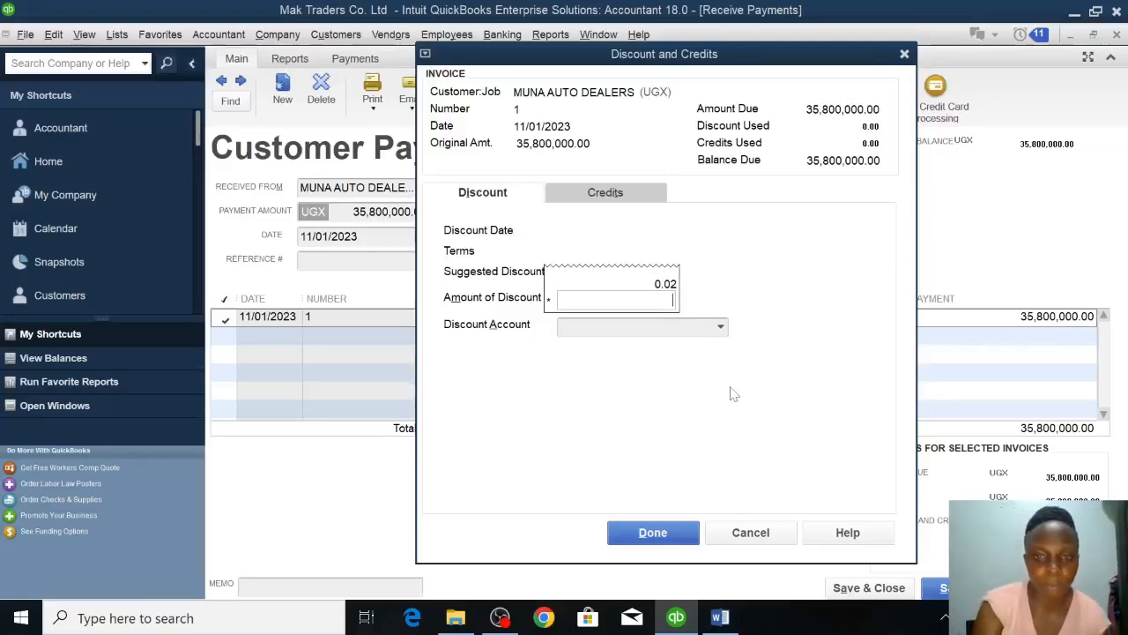
pyautogui.write('35800000')
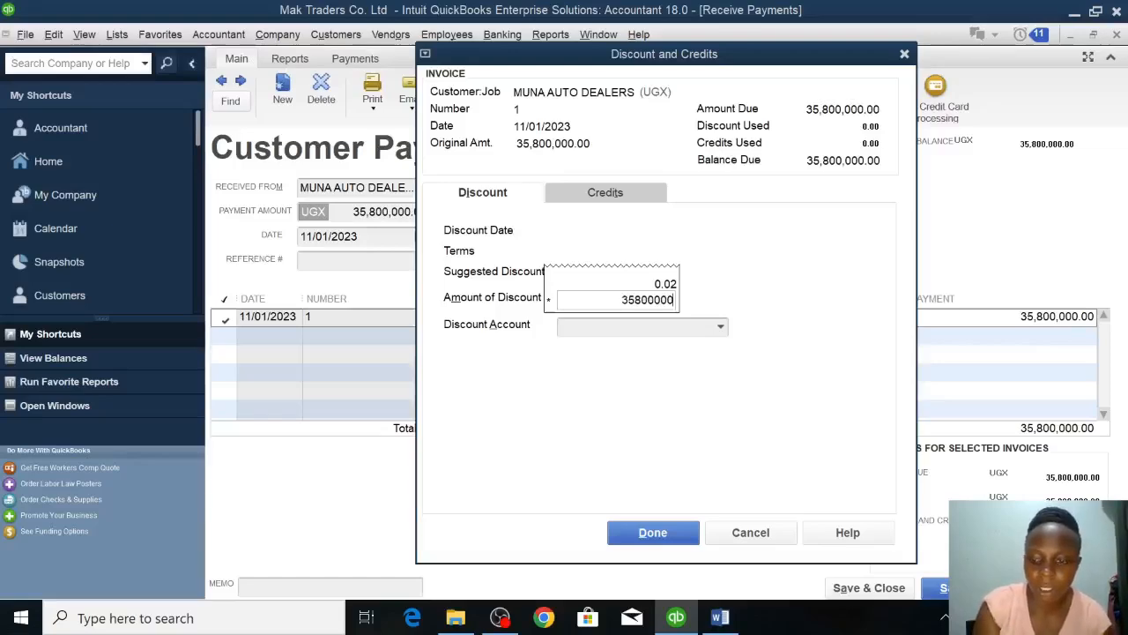
pyautogui.press('Return')
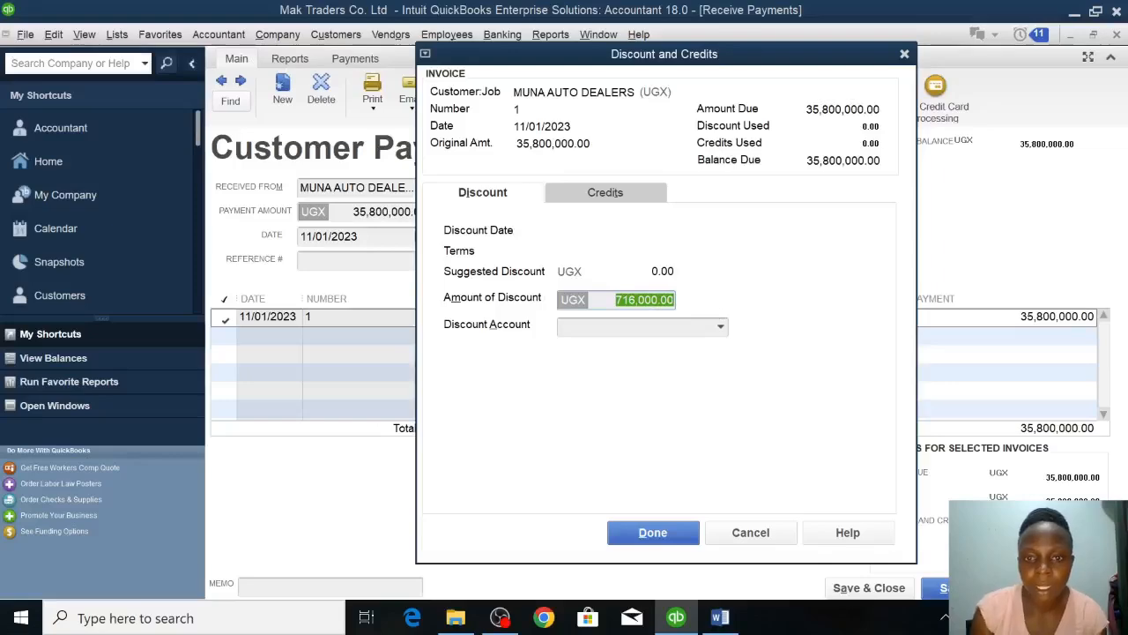
# Create a new Expense account named DISCOUNT ALLOWED and use it as the discount account.
pyautogui.click(636, 327)
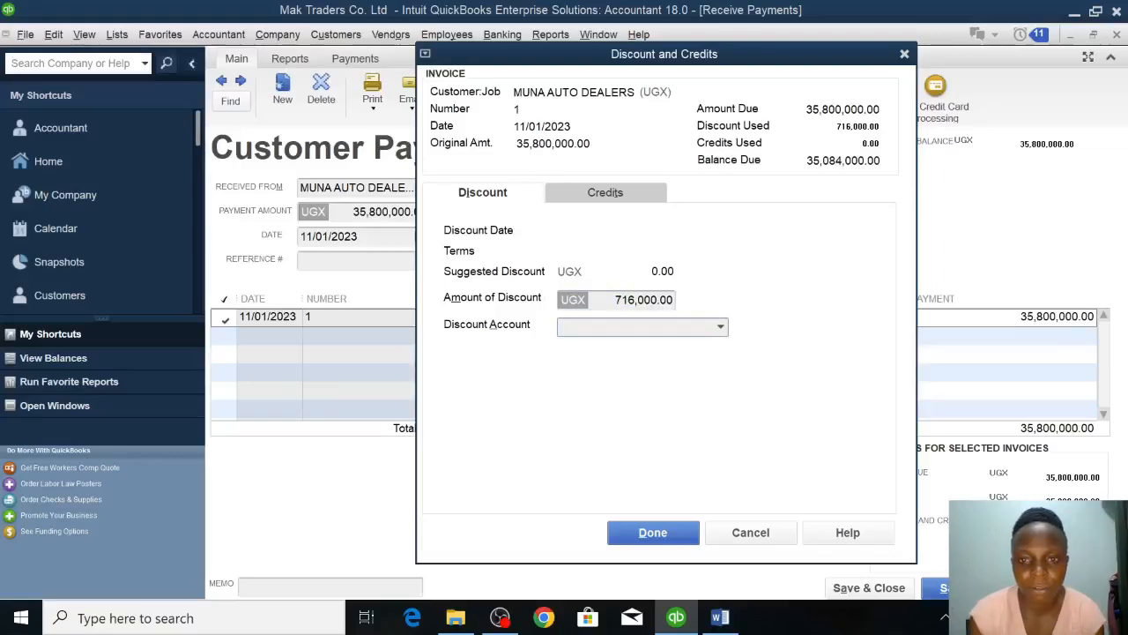
pyautogui.click(721, 328)
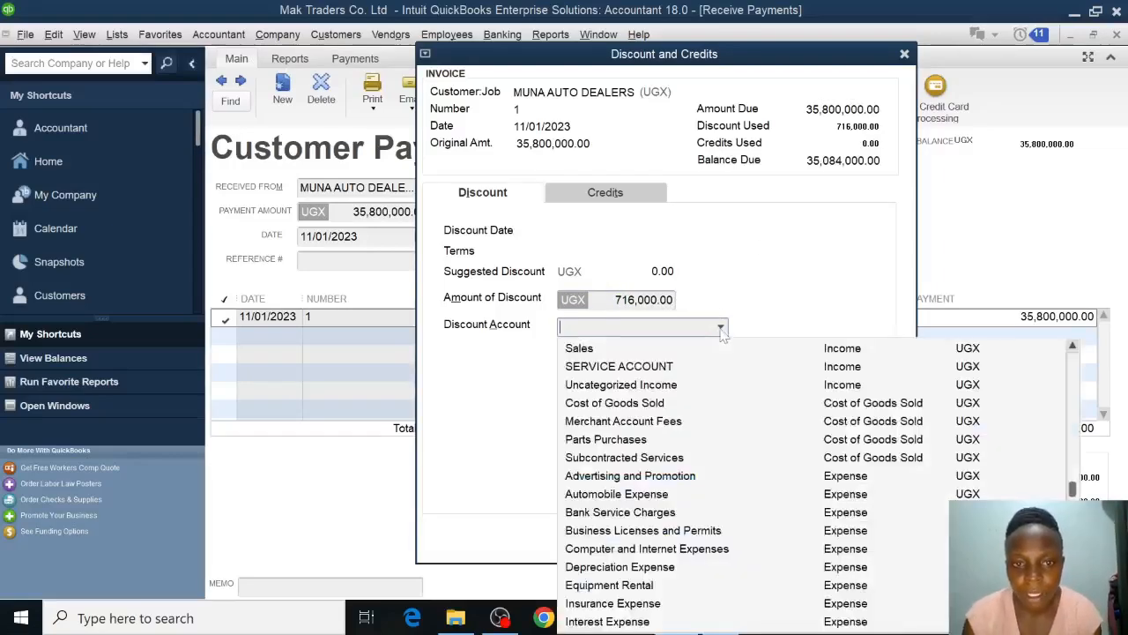
pyautogui.scroll(-1, 768, 239)
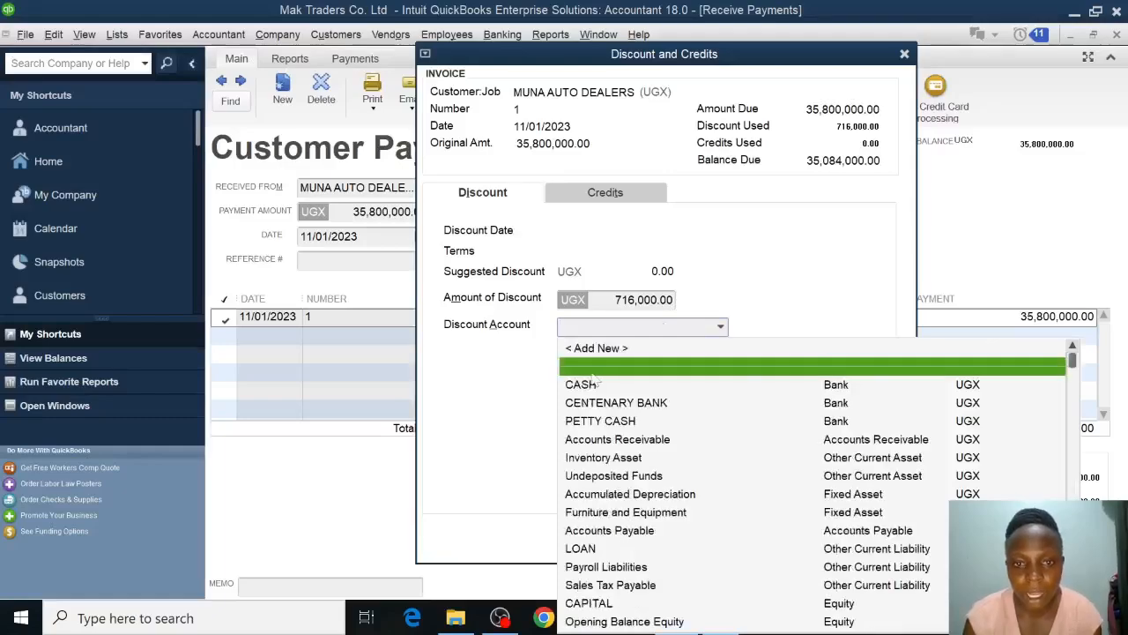
pyautogui.click(635, 350)
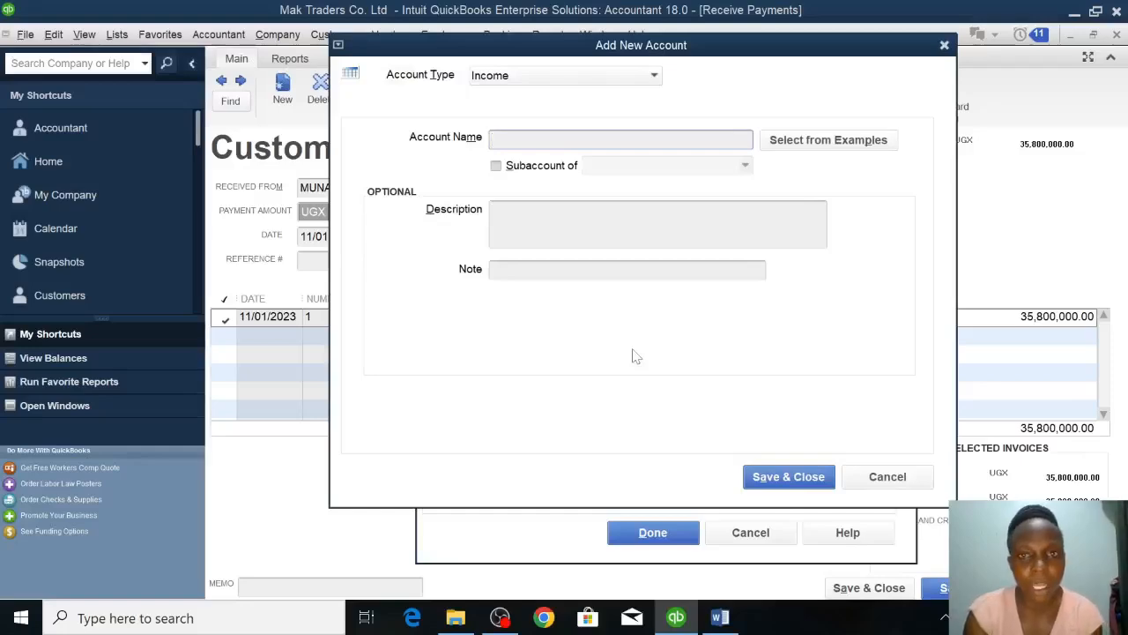
pyautogui.click(655, 81)
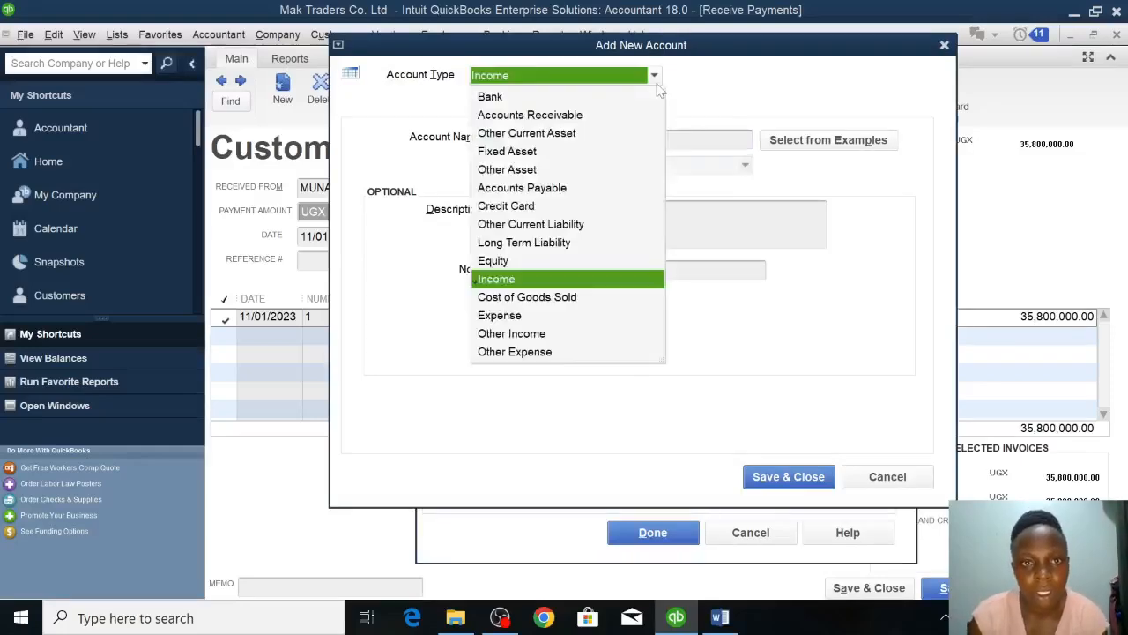
pyautogui.click(509, 319)
pyautogui.click(509, 320)
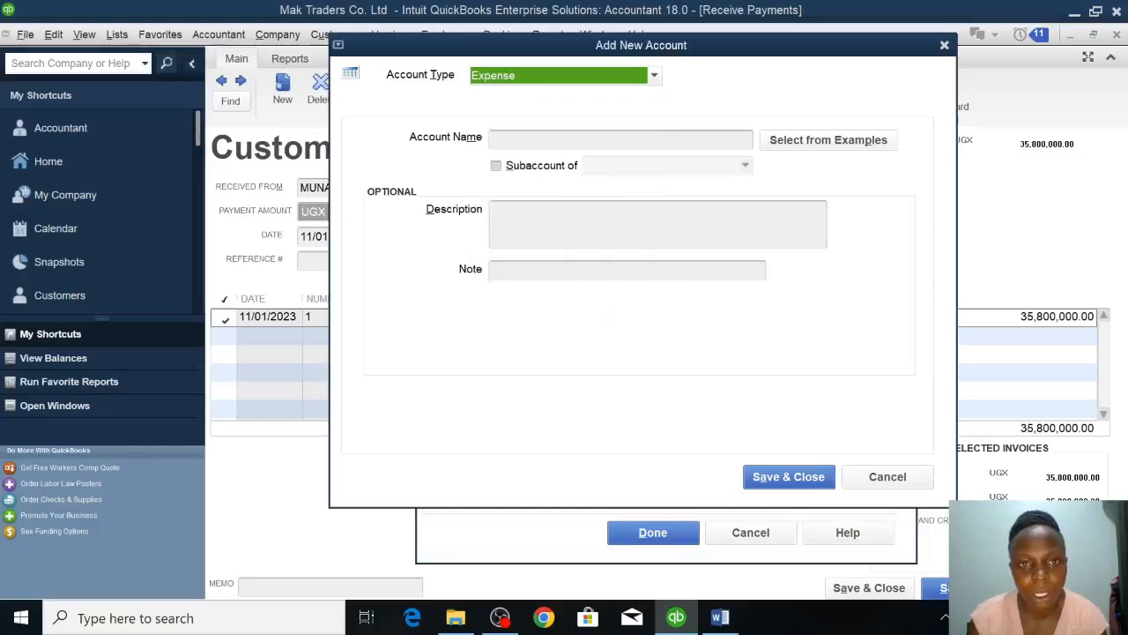
pyautogui.click(517, 144)
pyautogui.write('DIS')
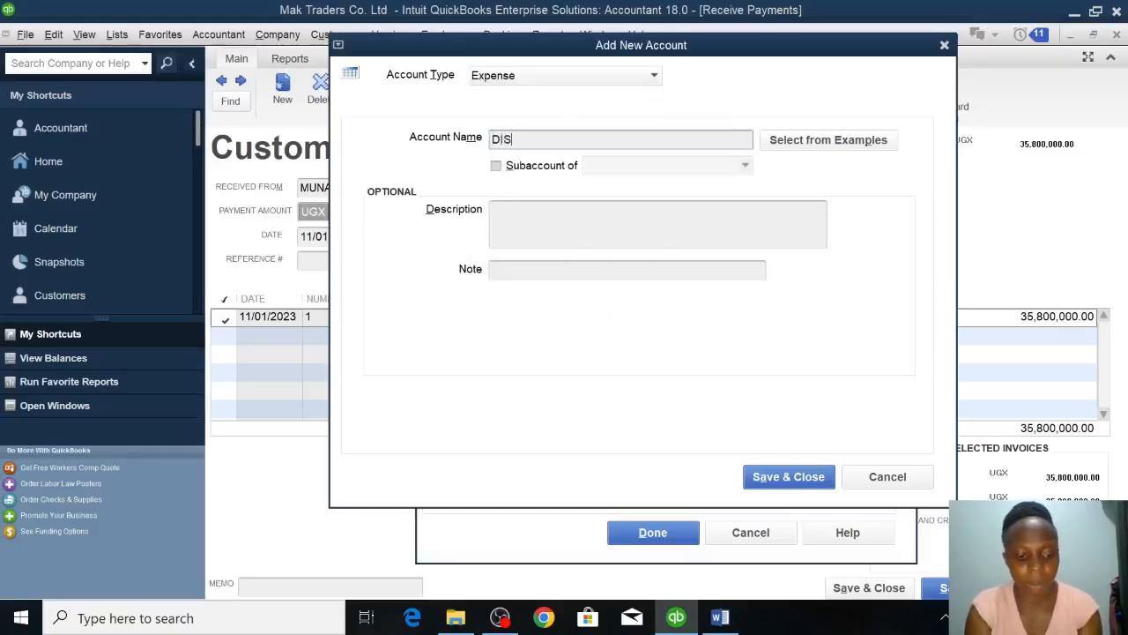
pyautogui.write('COUNT ALL')
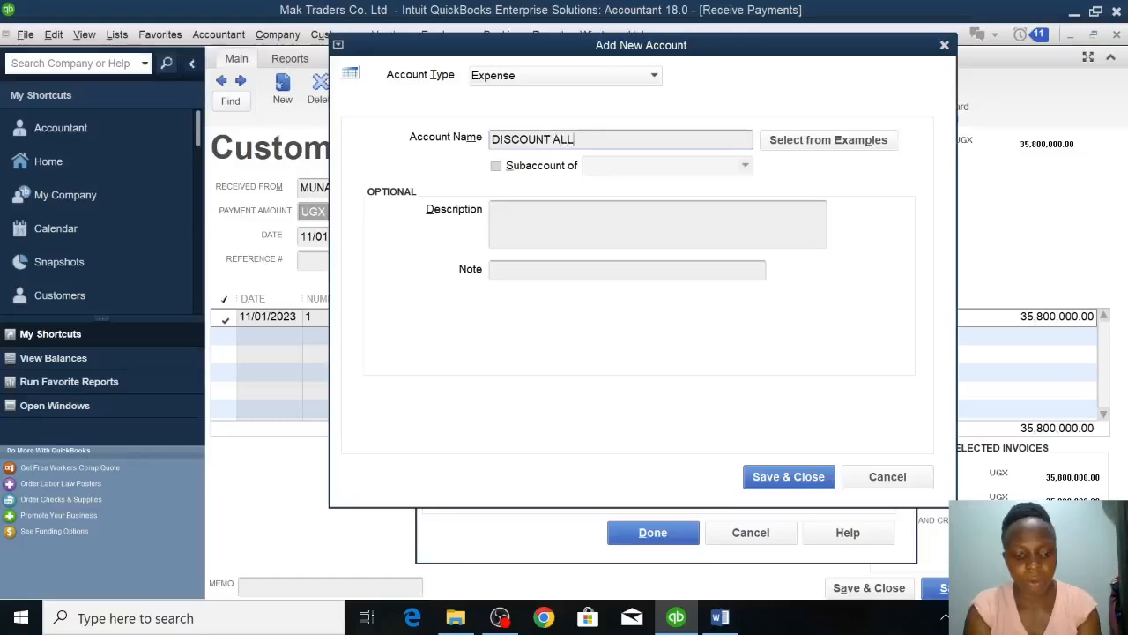
pyautogui.write('OWED')
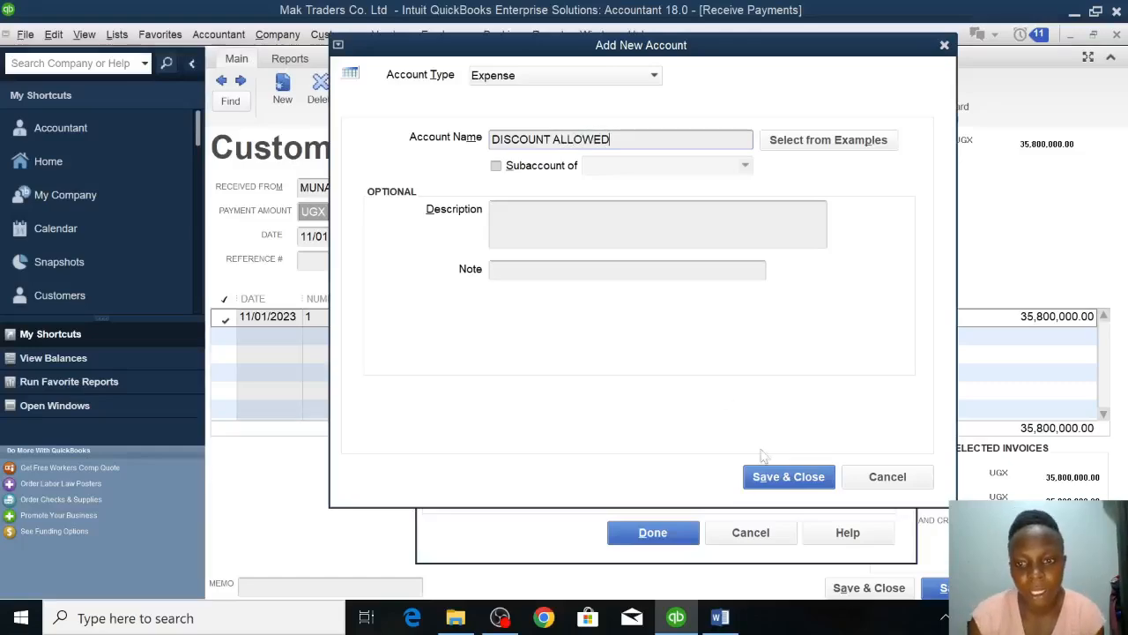
pyautogui.click(784, 476)
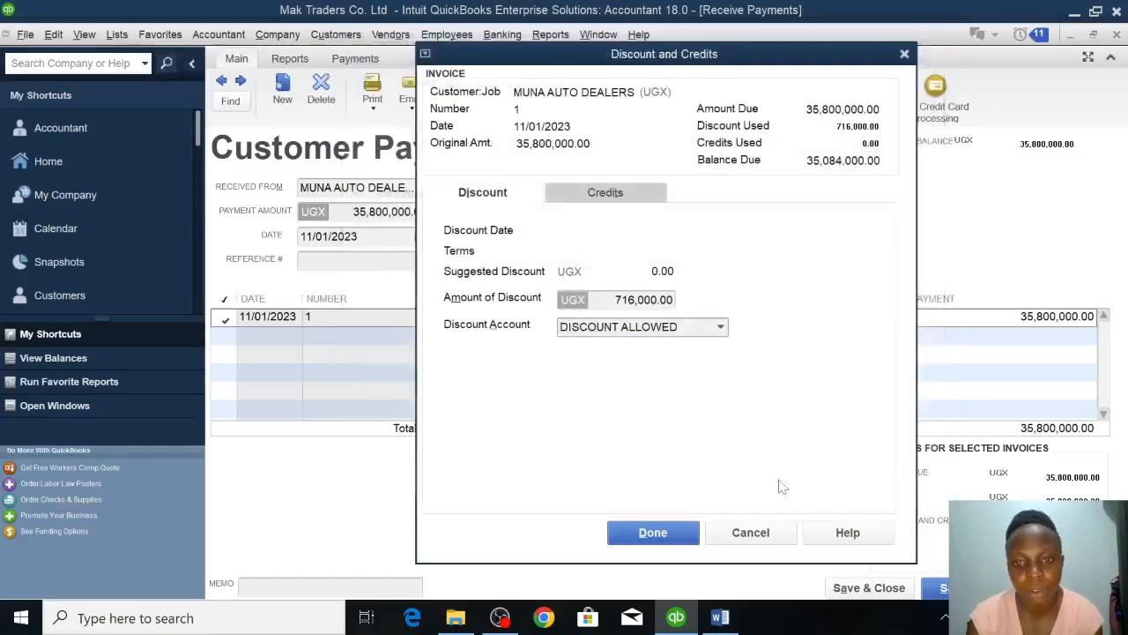
# Apply the discount to the invoice, and save and close the customer payment.
pyautogui.click(674, 534)
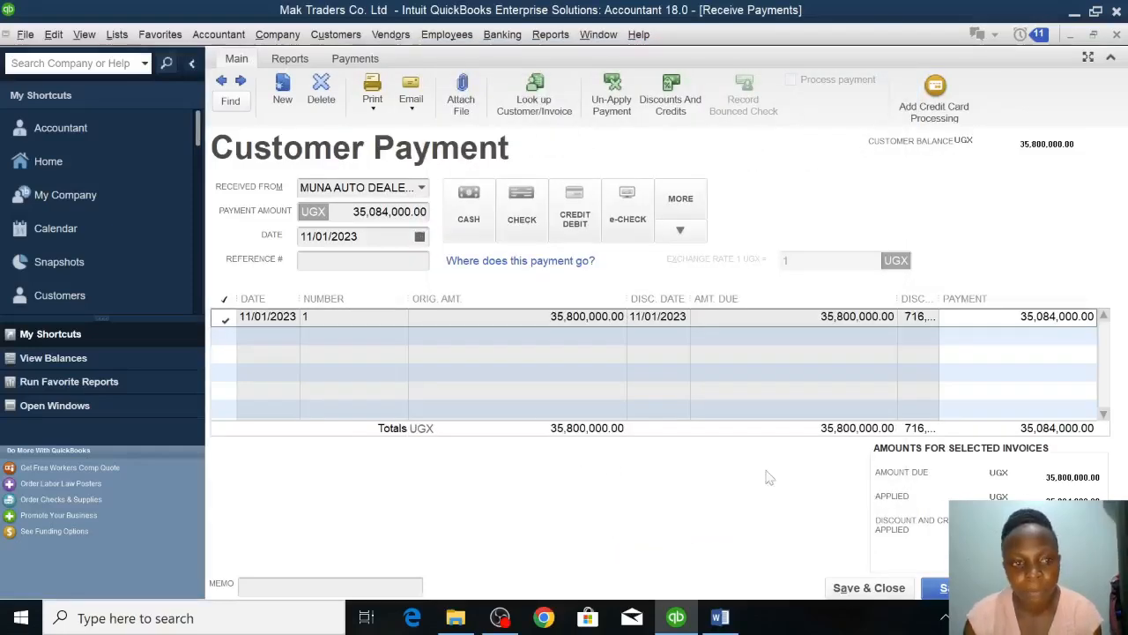
pyautogui.click(875, 596)
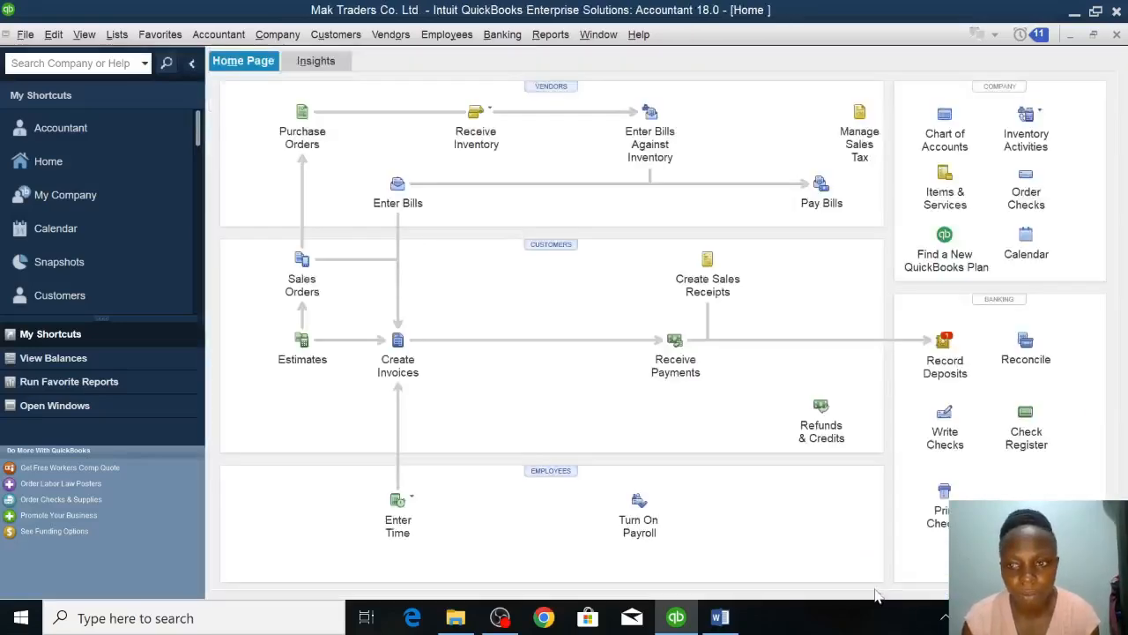
# Deposit the MUNA AUTO DEALERS payment into the CASH account dated 11/01/2023, and save and close the deposit.
pyautogui.click(944, 357)
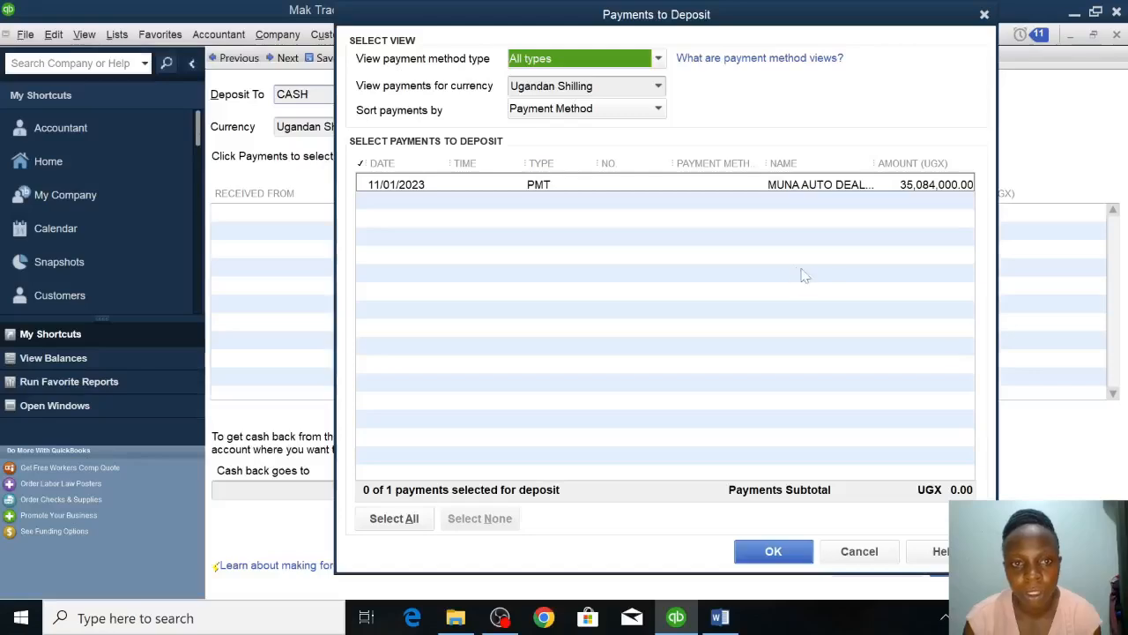
pyautogui.click(371, 191)
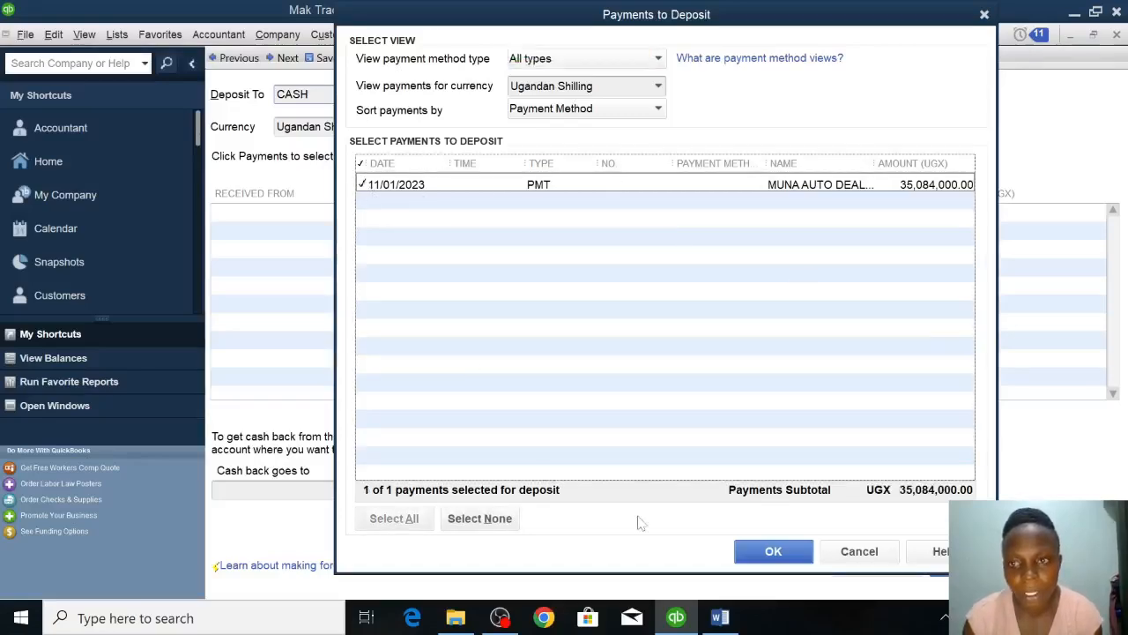
pyautogui.click(755, 554)
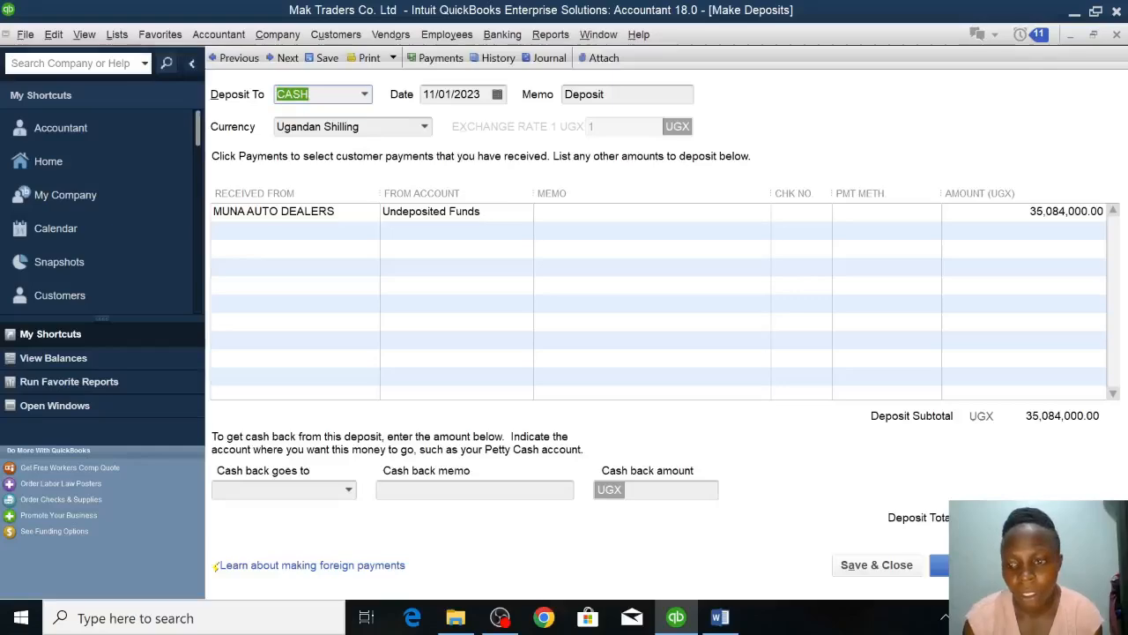
pyautogui.click(903, 571)
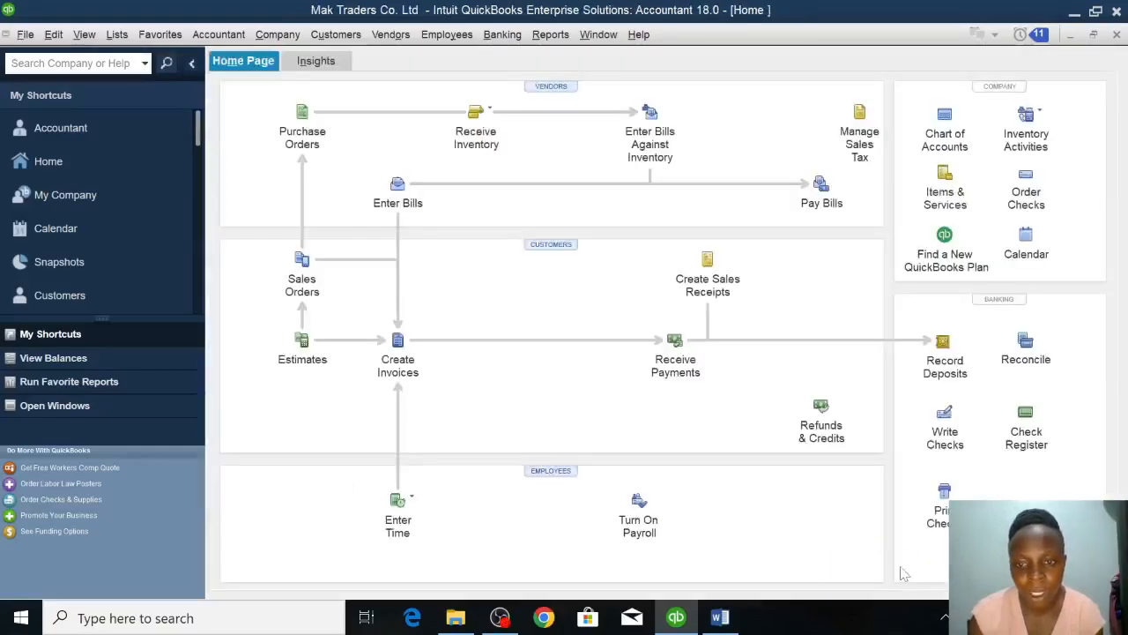
# Check the 12th January transaction in the Word assignment and select the MASAKA TRADERS bill for payment in QuickBooks.
pyautogui.click(720, 617)
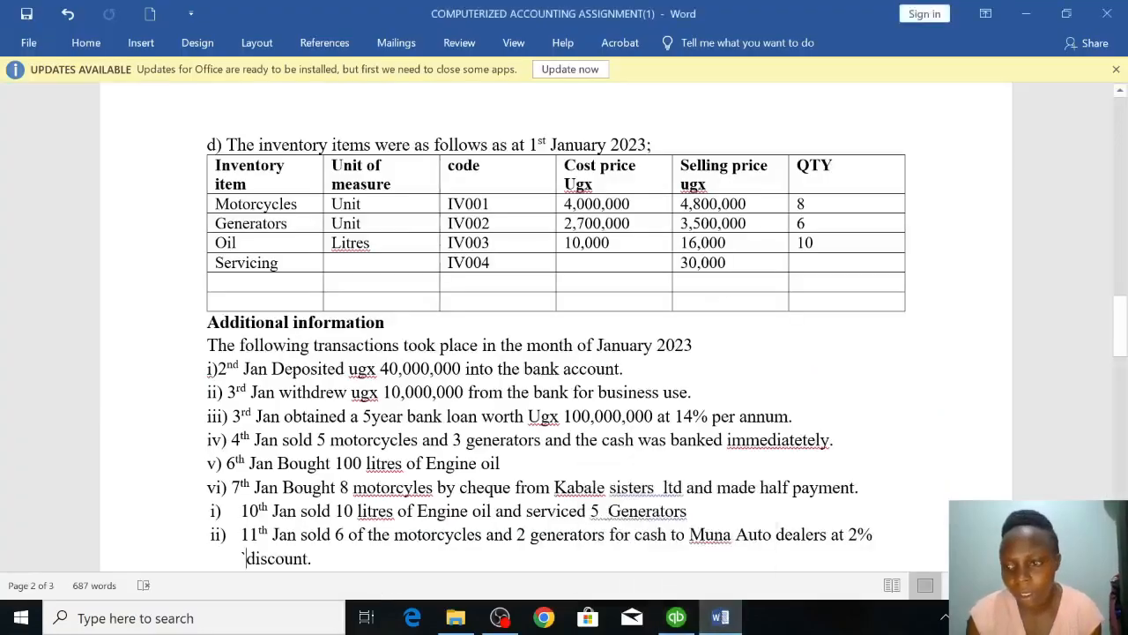
pyautogui.scroll(-4, 555, 353)
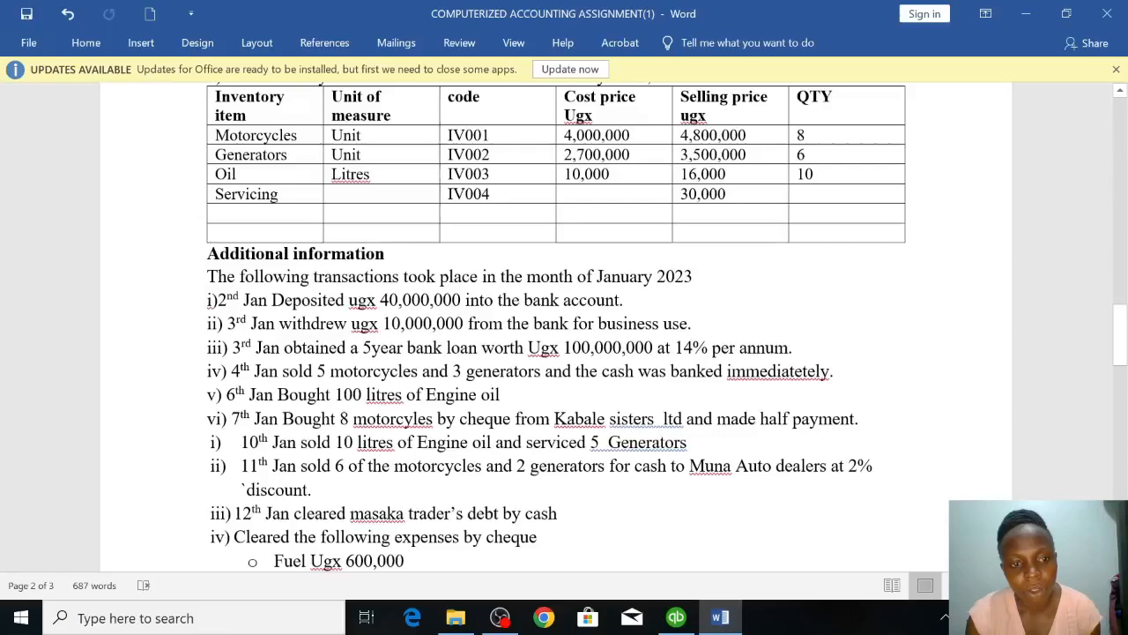
pyautogui.scroll(-1, 555, 353)
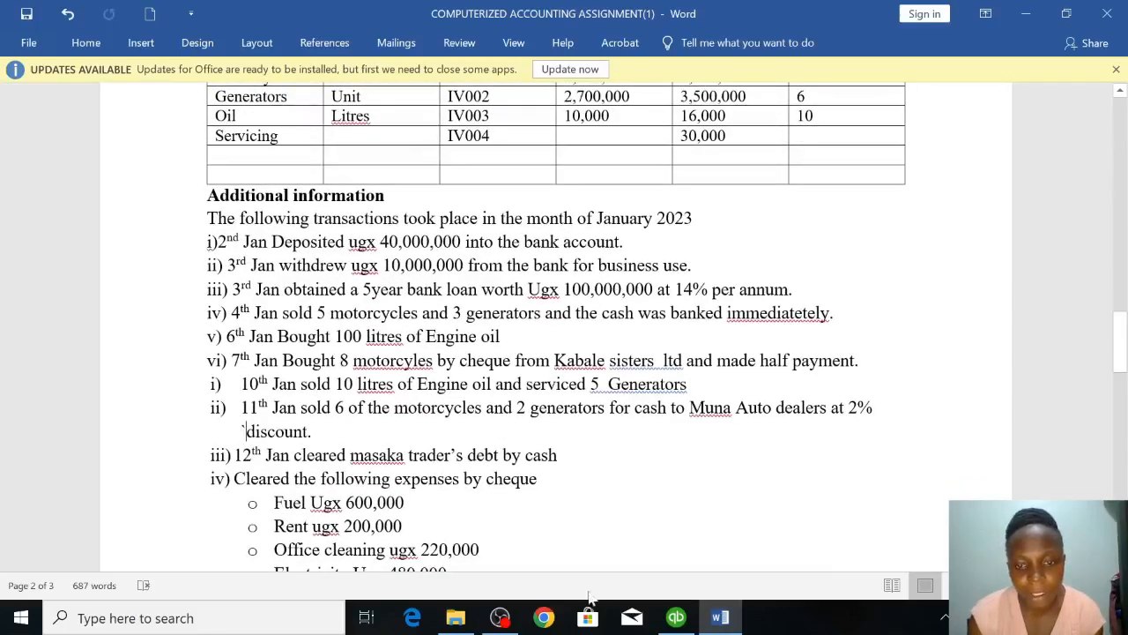
pyautogui.click(680, 622)
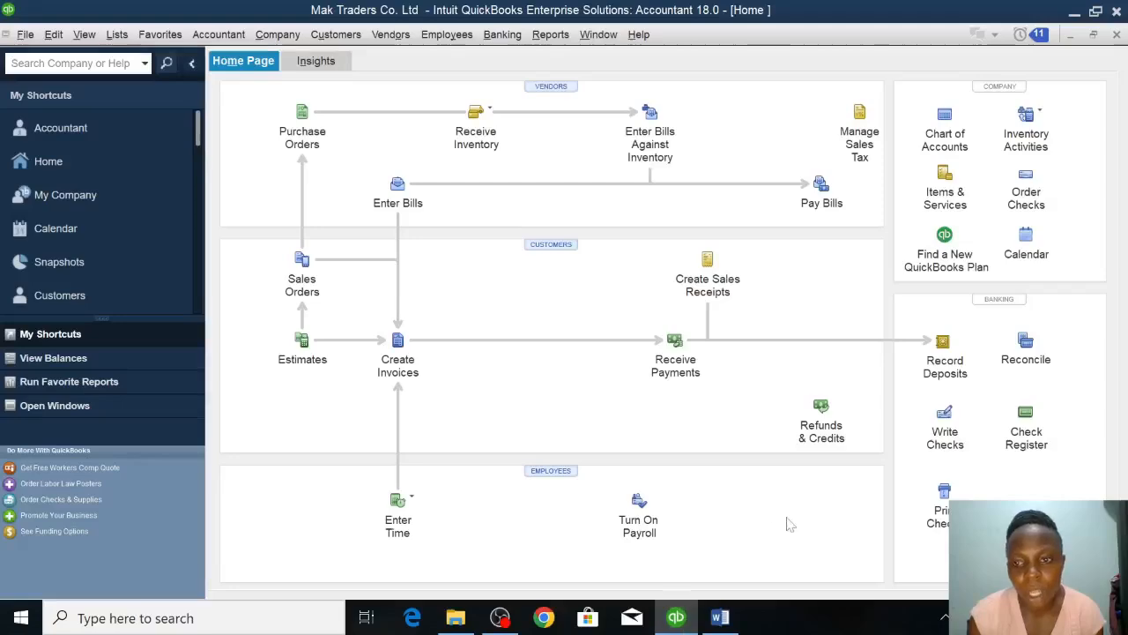
pyautogui.click(823, 196)
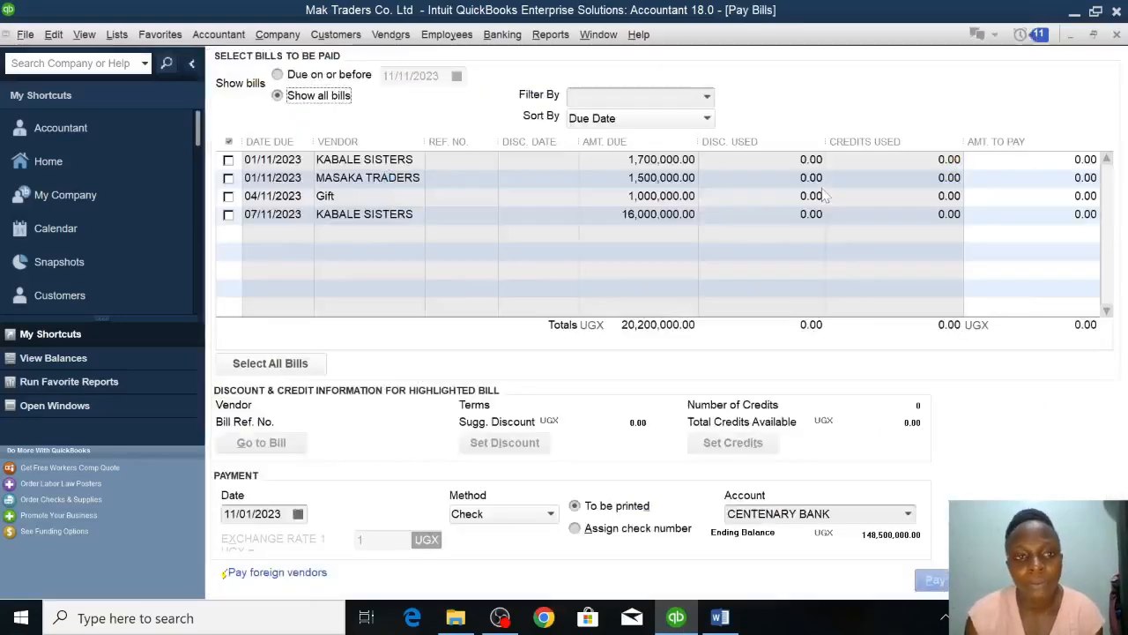
pyautogui.click(228, 179)
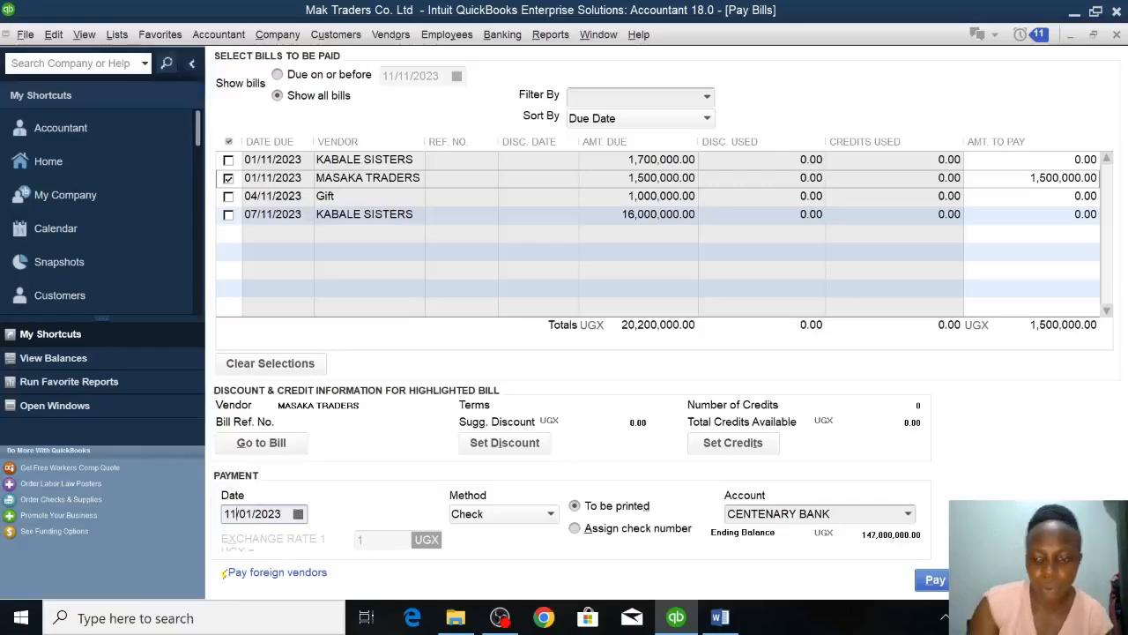
# Date the bill payment 12/01/2023, pay it from the CASH account, and close the payment summary.
pyautogui.press('BackSpace')
pyautogui.write('2')
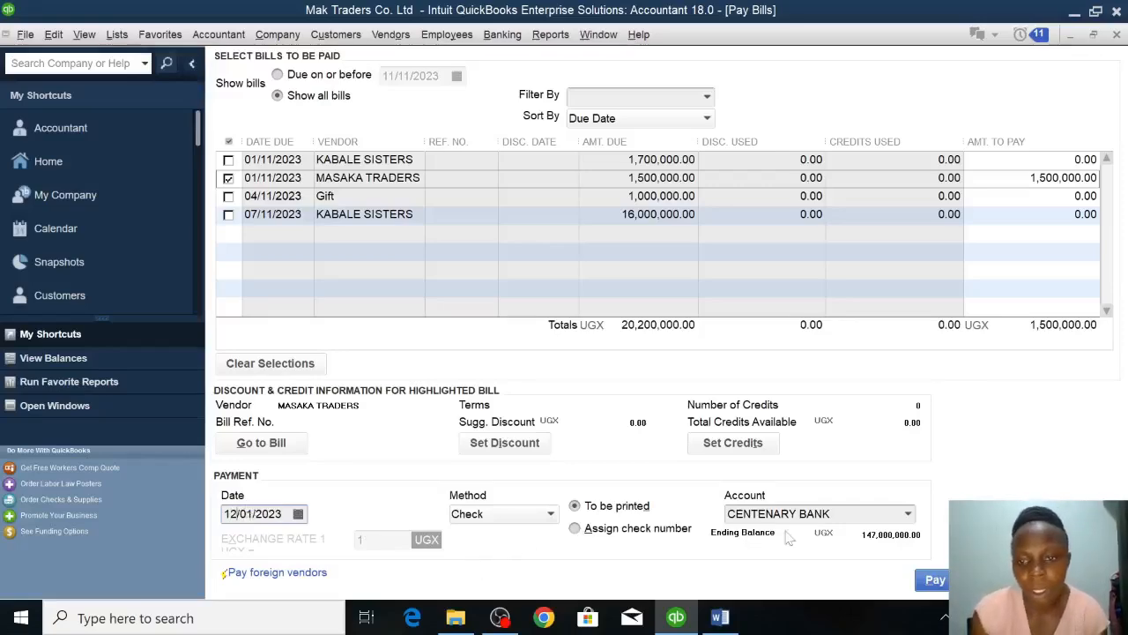
pyautogui.click(908, 516)
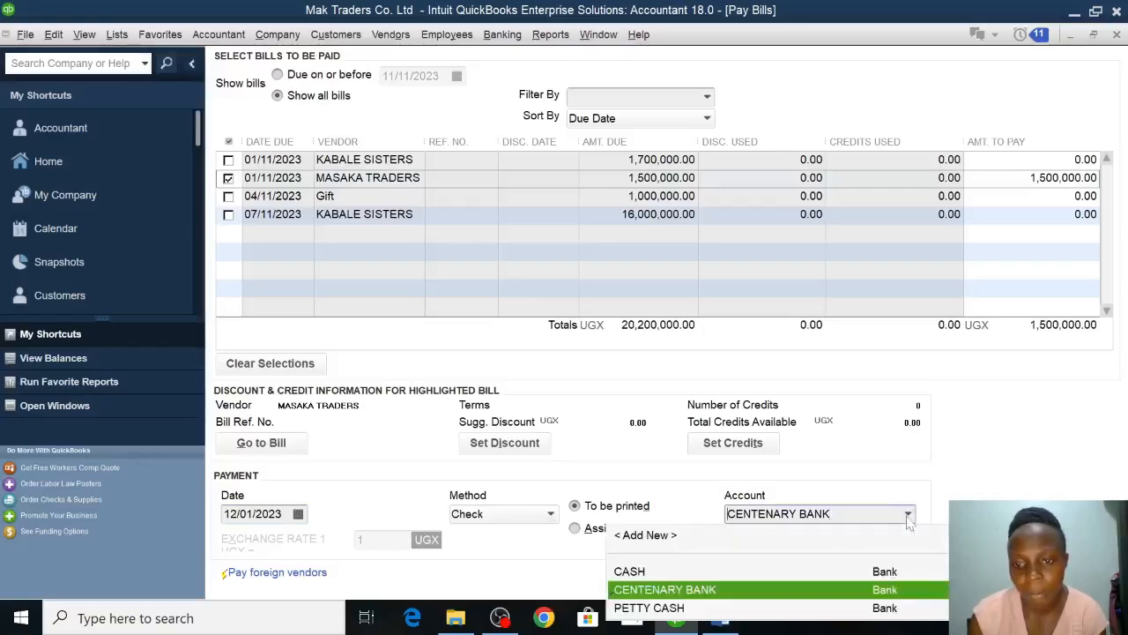
pyautogui.click(647, 573)
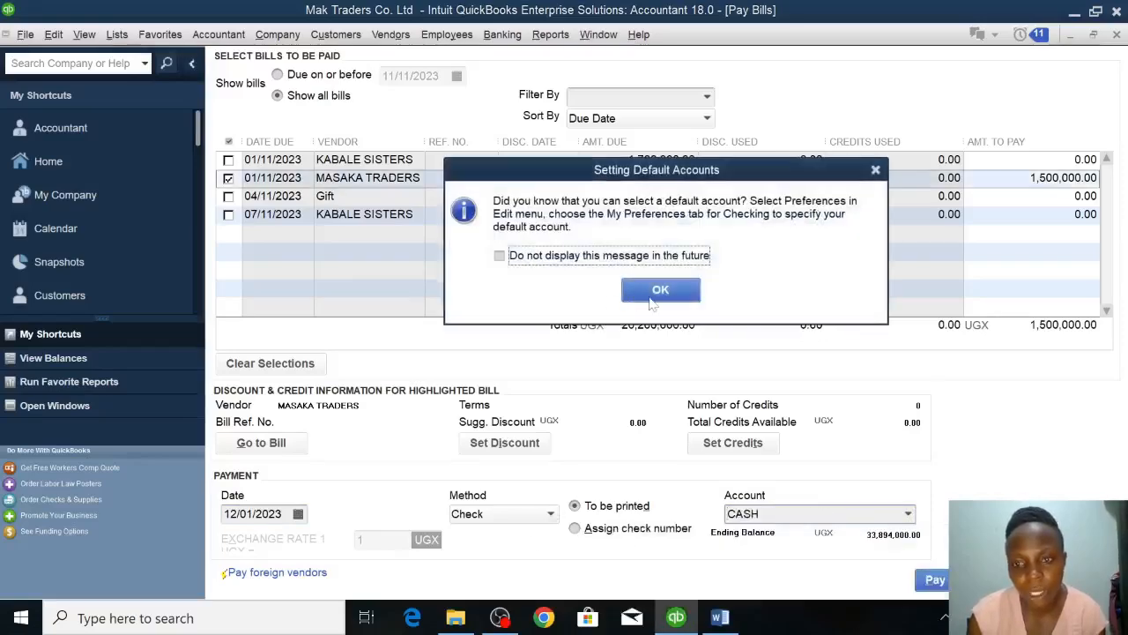
pyautogui.click(652, 298)
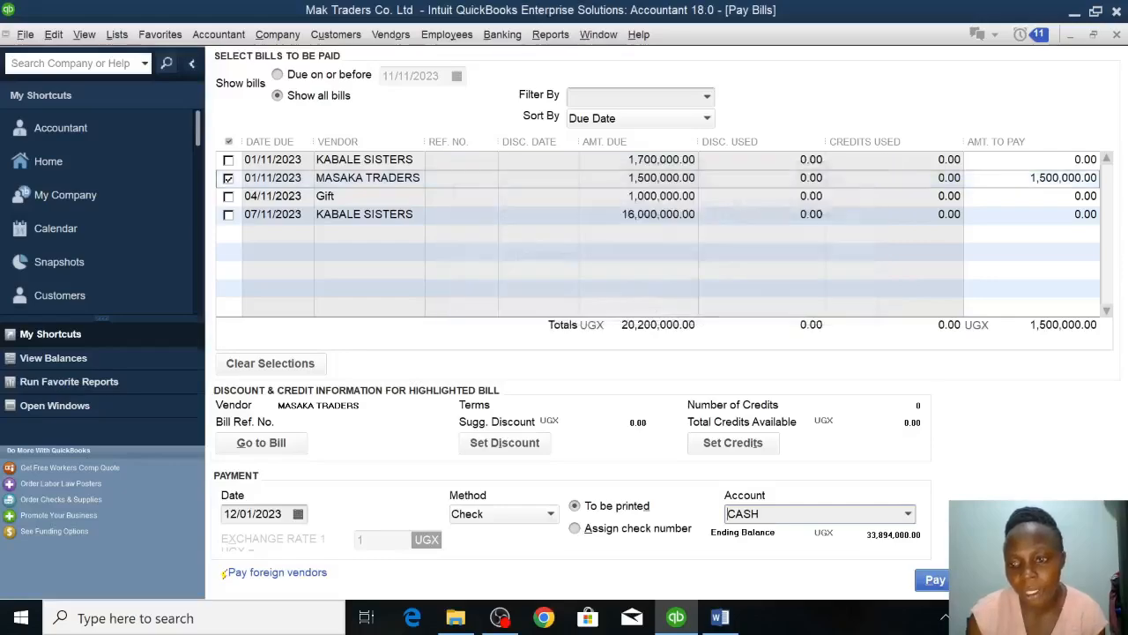
pyautogui.click(965, 579)
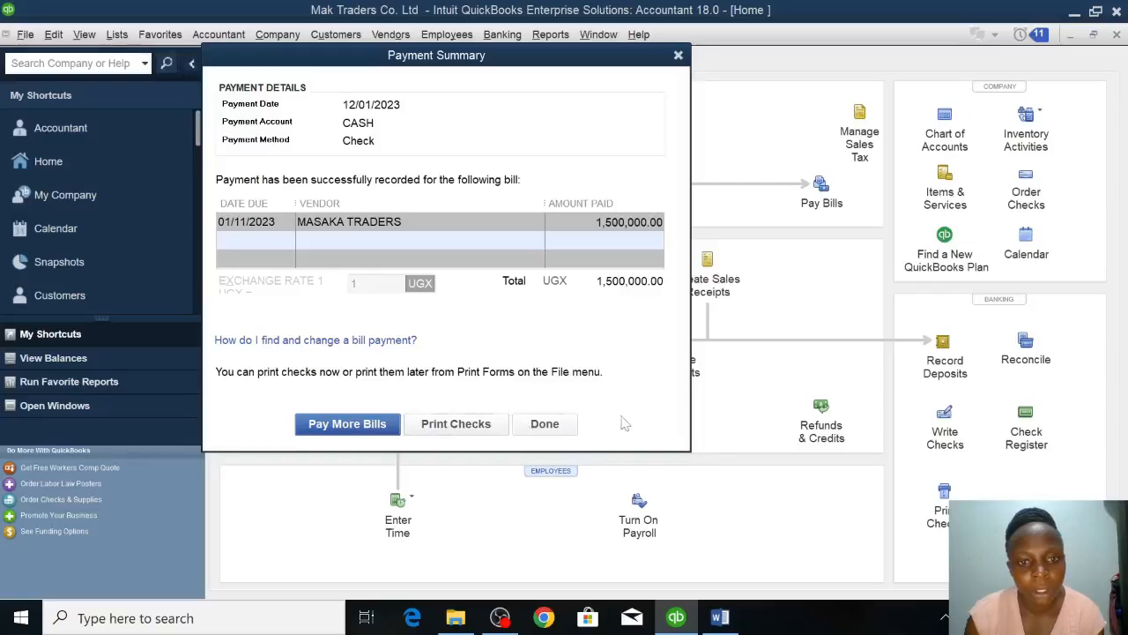
pyautogui.click(544, 424)
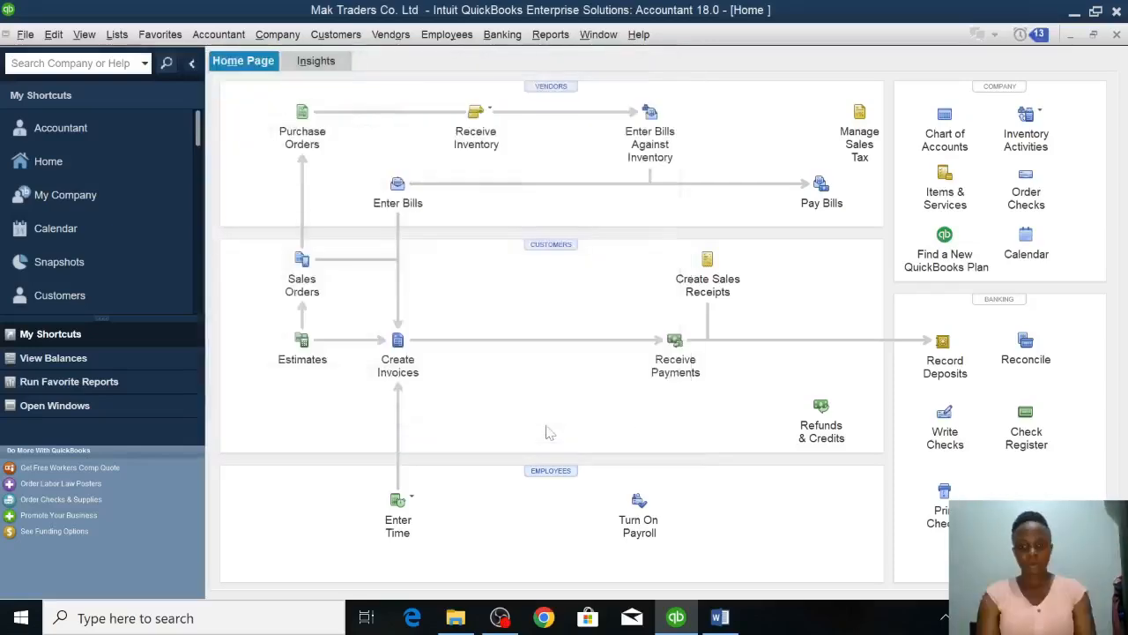
# Check the list of expenses cleared by cheque in Word and start a general journal entry from the QuickBooks chart of accounts.
pyautogui.click(720, 618)
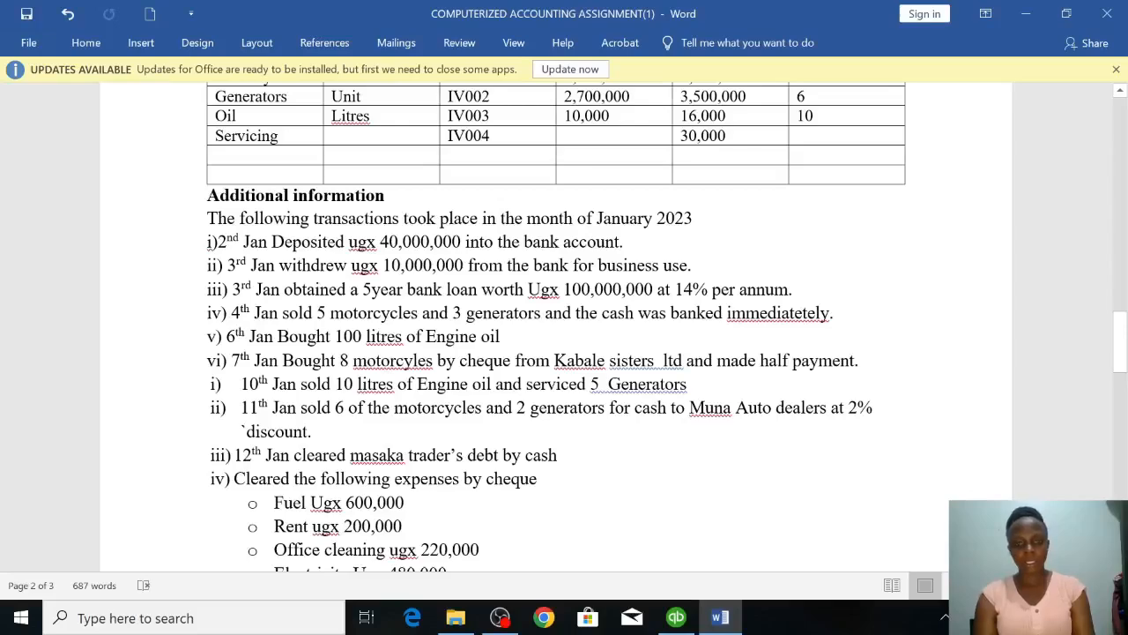
pyautogui.scroll(-1, 555, 352)
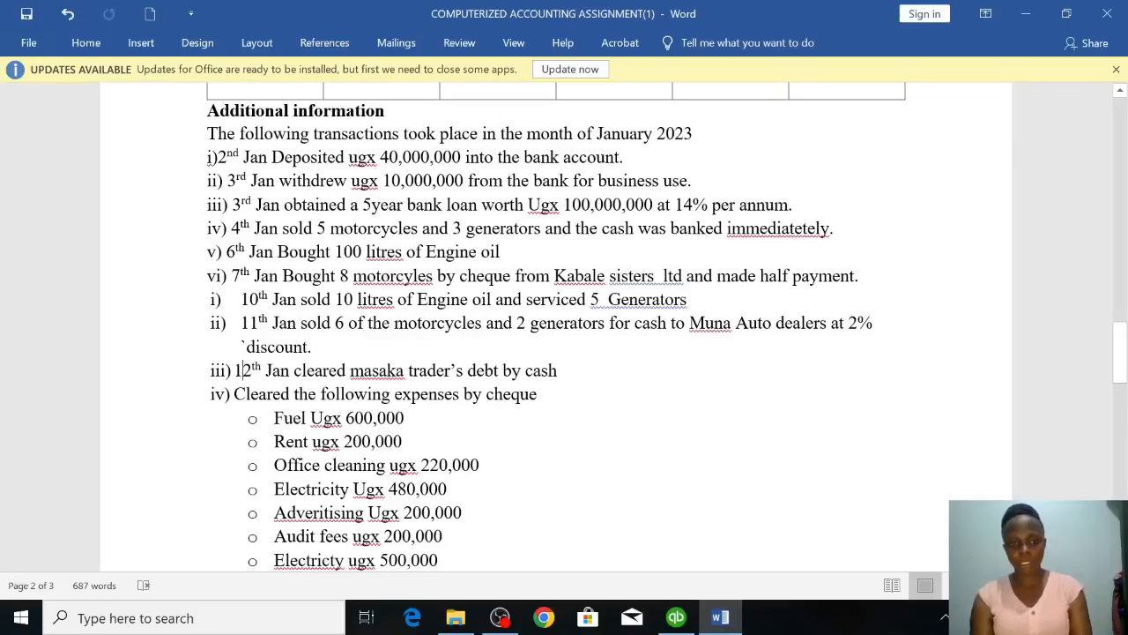
pyautogui.click(674, 621)
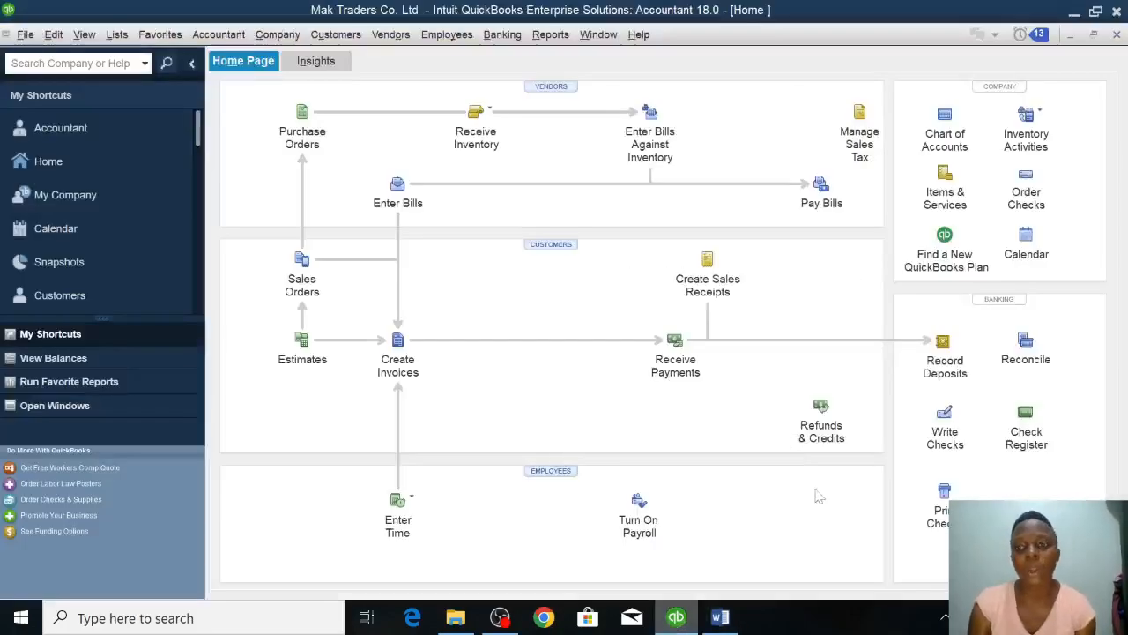
pyautogui.click(943, 123)
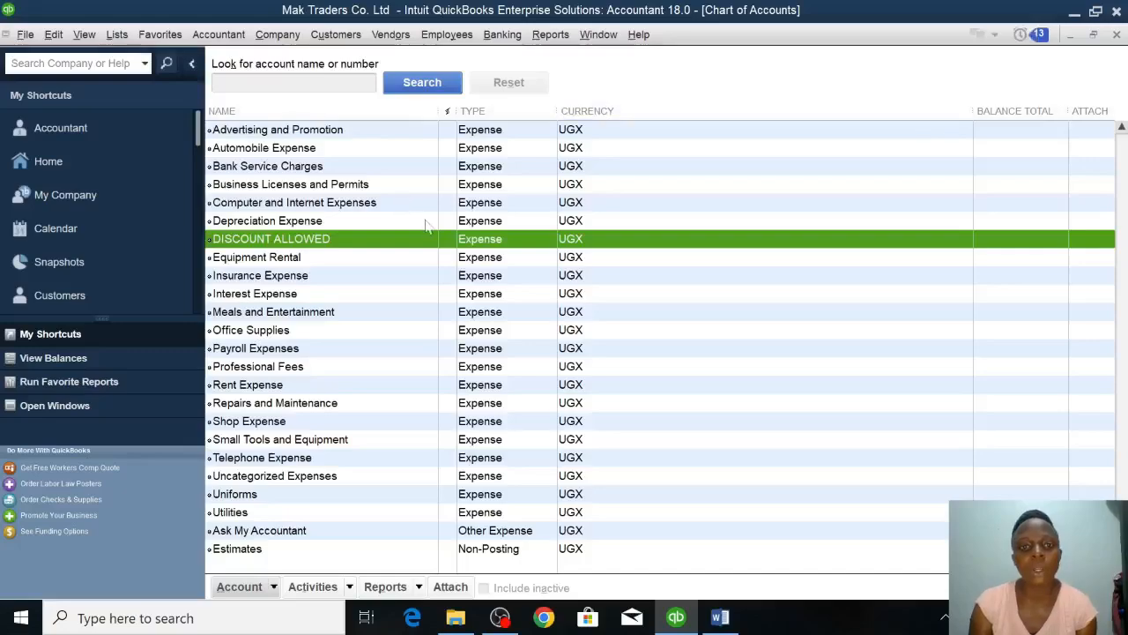
pyautogui.rightClick(420, 241)
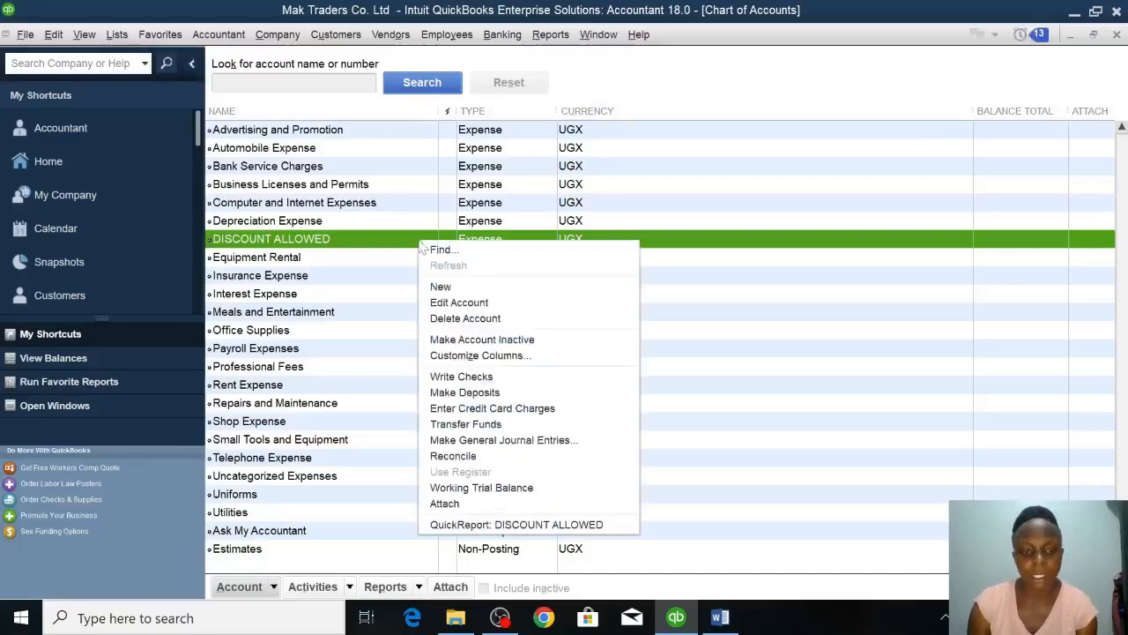
pyautogui.click(462, 441)
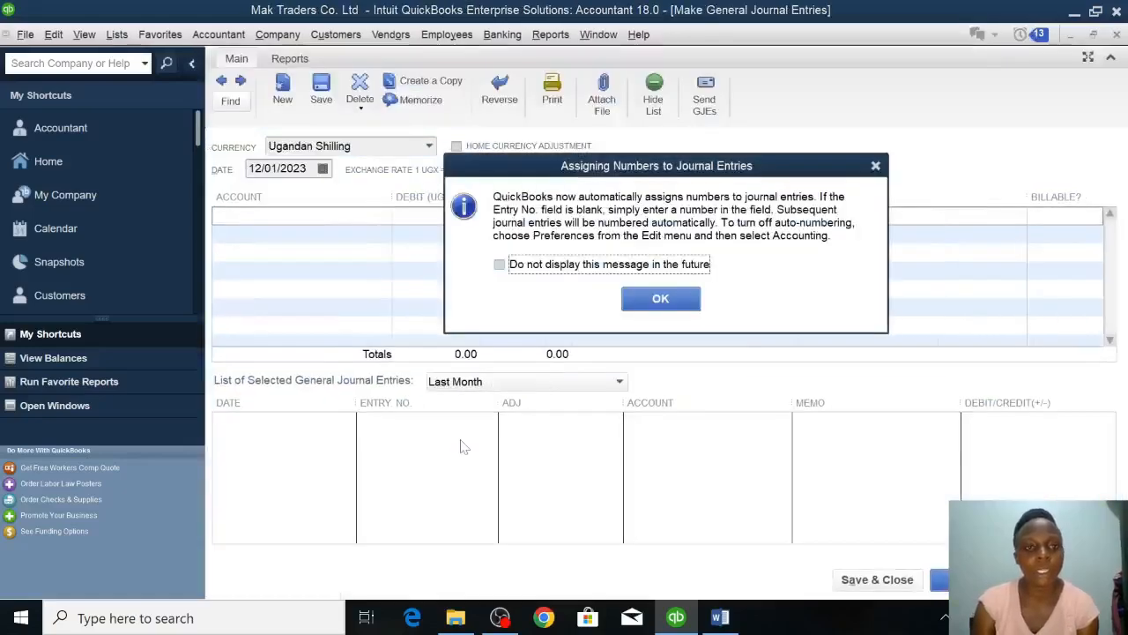
pyautogui.click(662, 299)
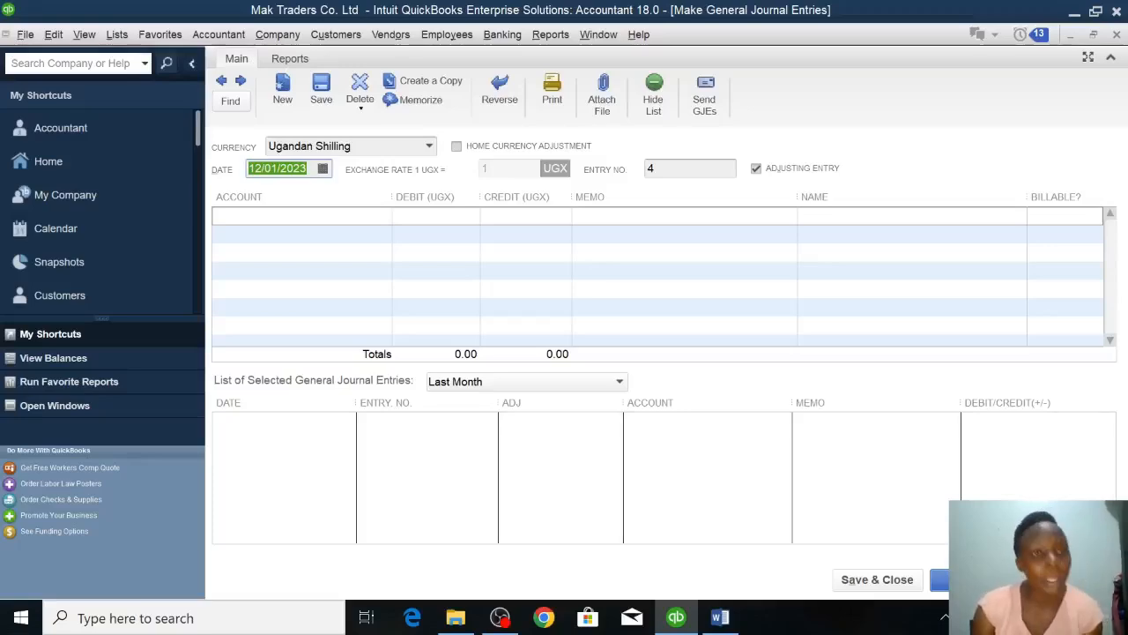
# Create a new Expense account named FUEL on the first journal line and debit it 600000.
pyautogui.click(240, 233)
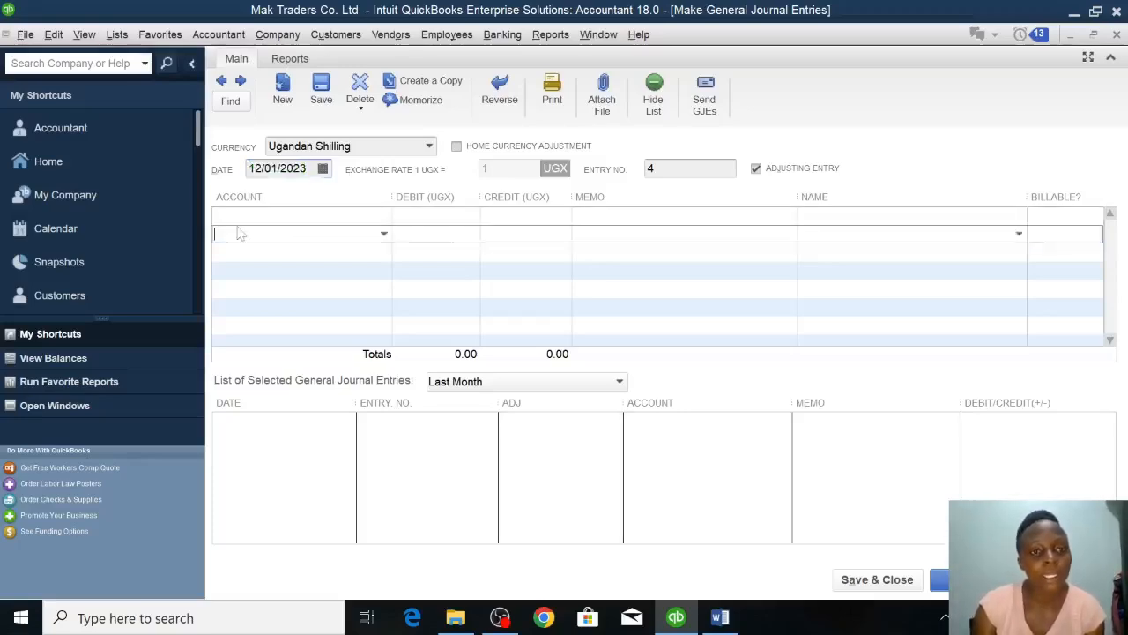
pyautogui.click(379, 217)
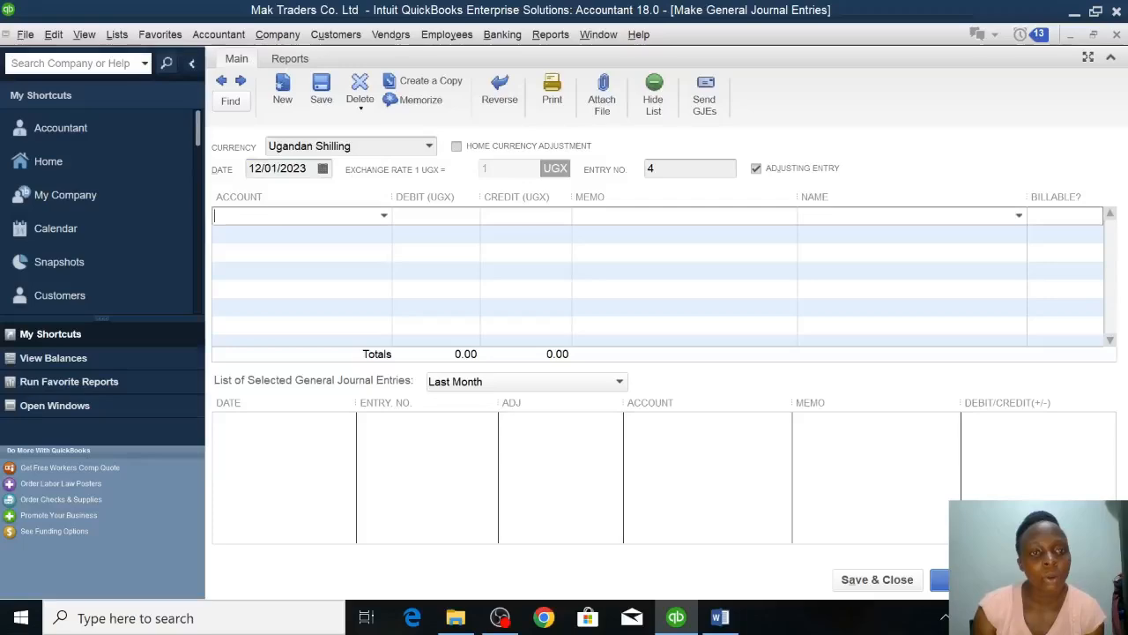
pyautogui.click(383, 217)
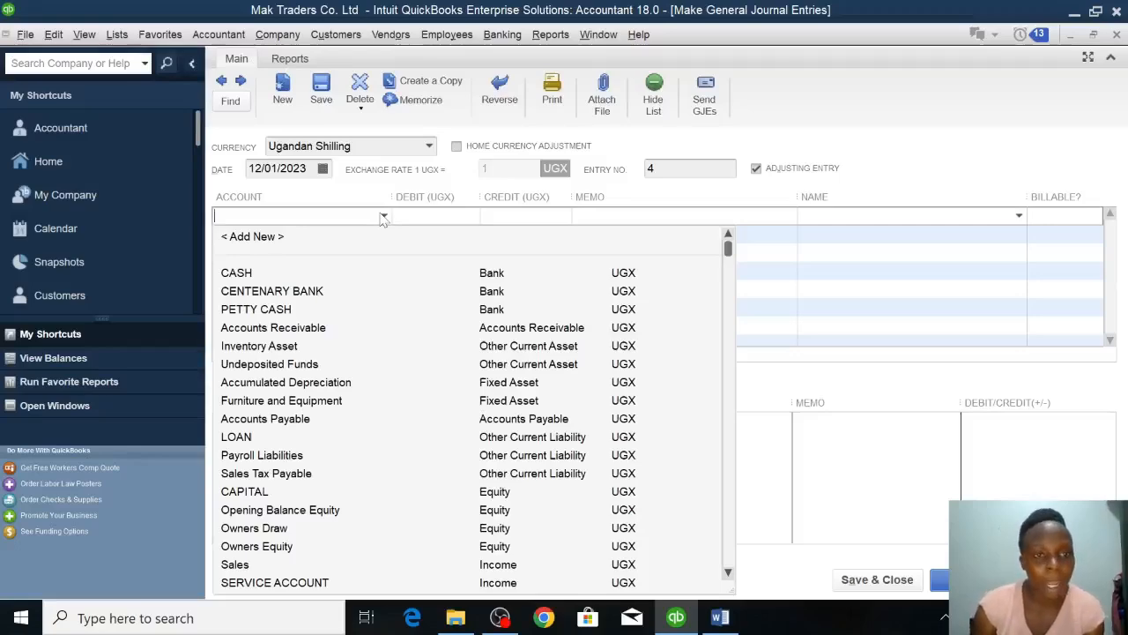
pyautogui.click(264, 237)
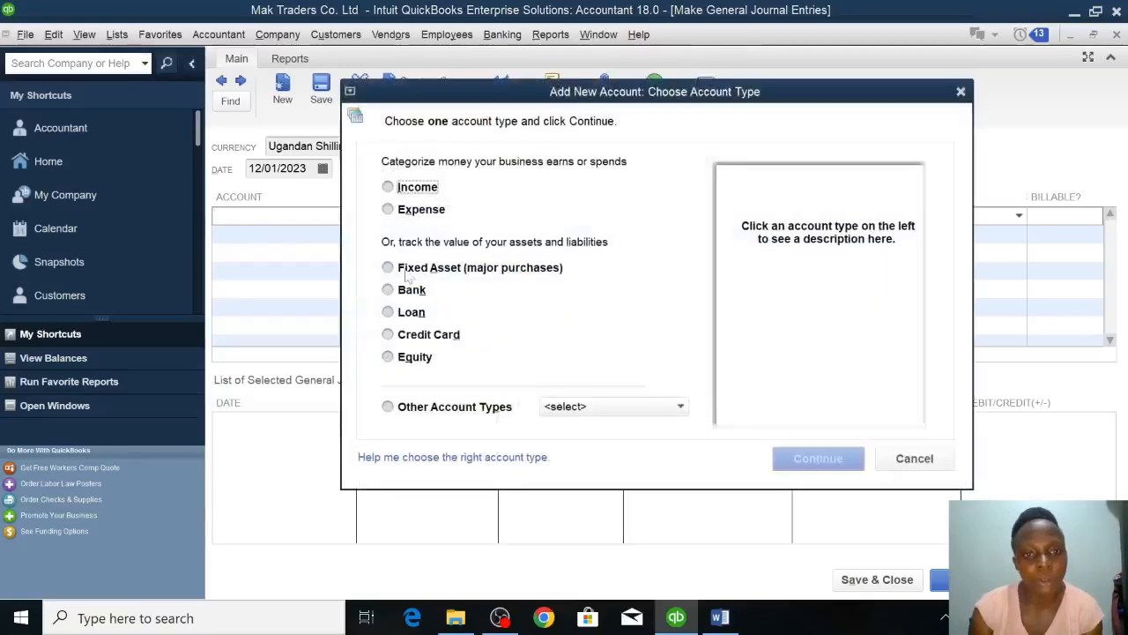
pyautogui.click(414, 210)
pyautogui.click(799, 458)
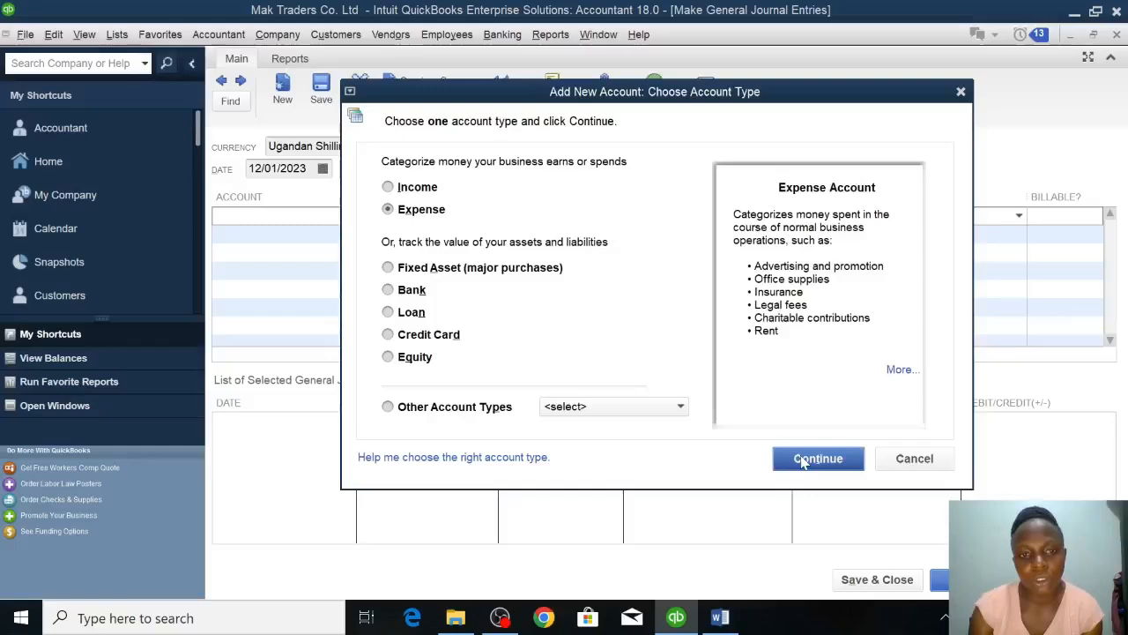
pyautogui.write('FUEL')
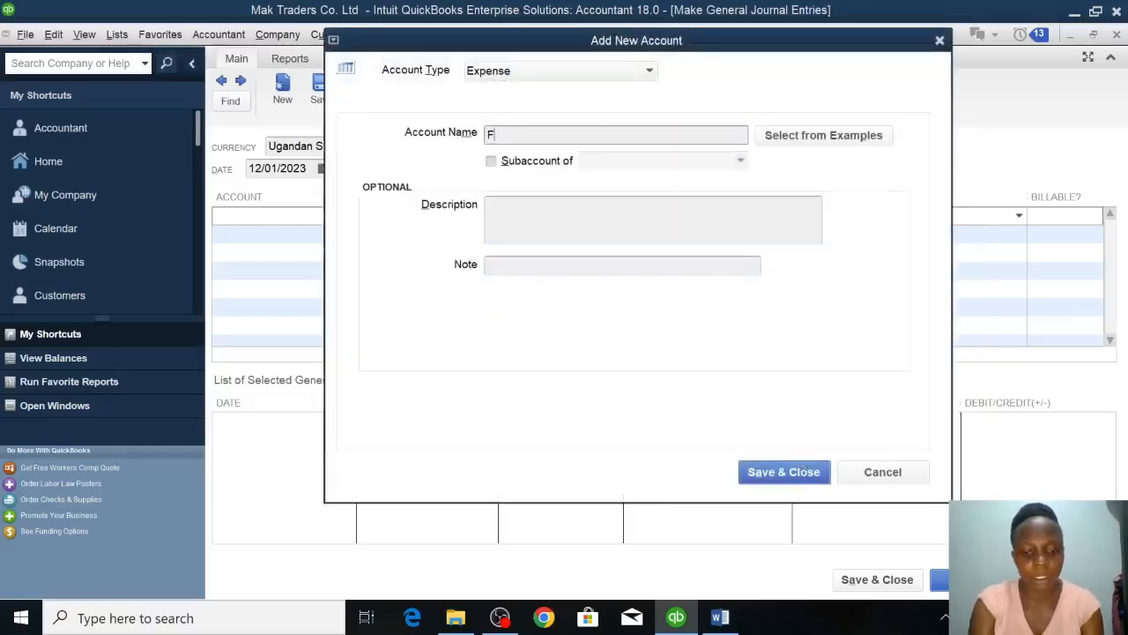
pyautogui.click(800, 474)
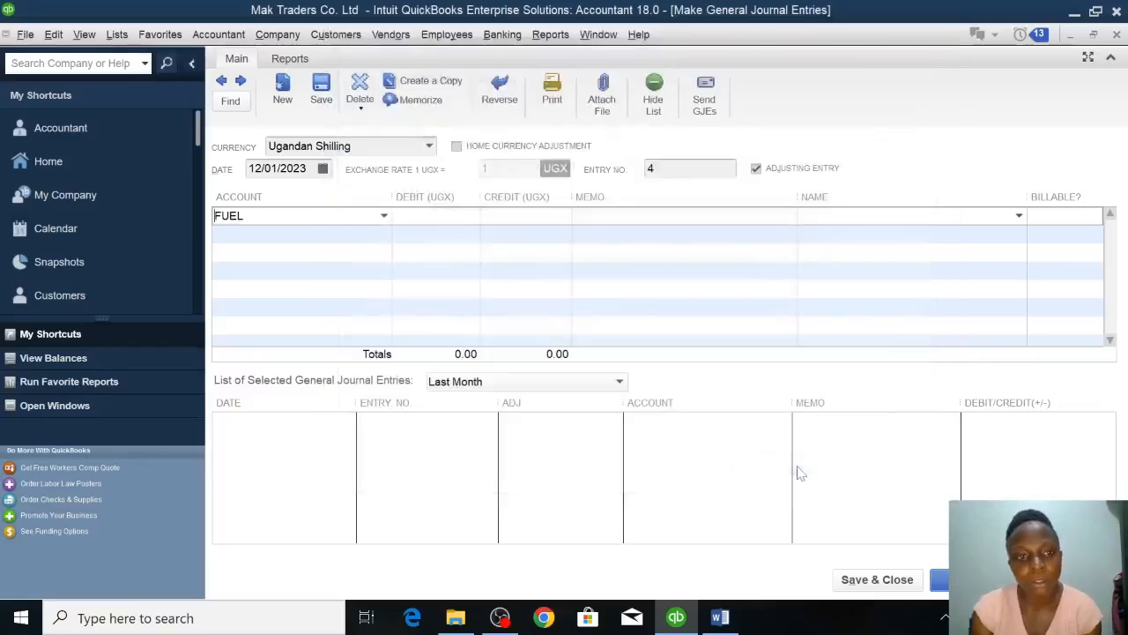
pyautogui.click(449, 223)
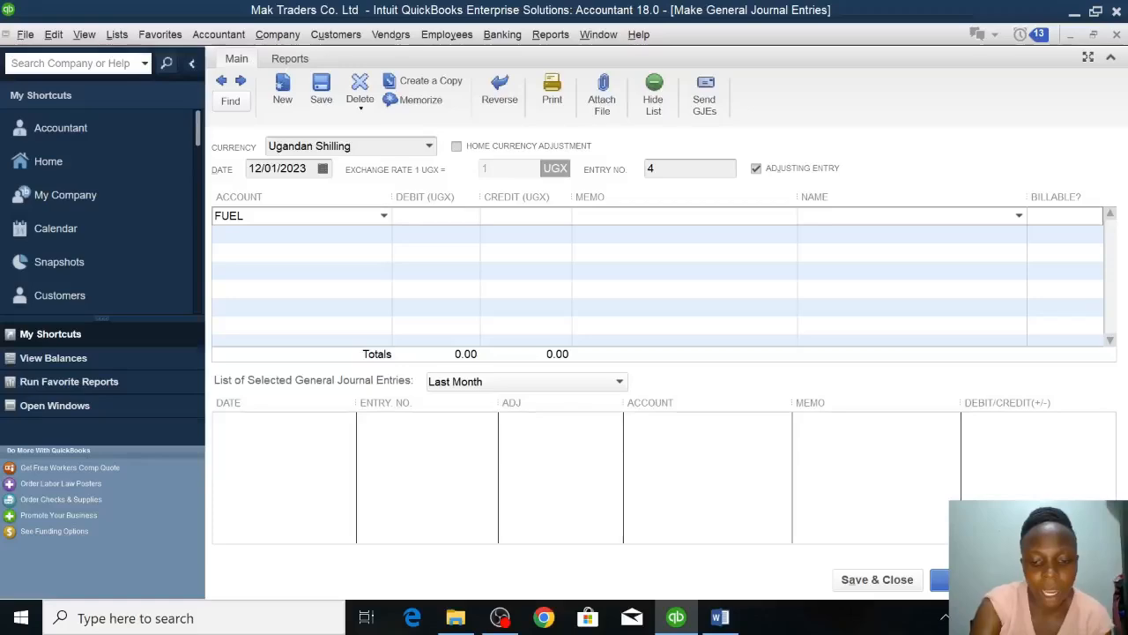
pyautogui.write('600000')
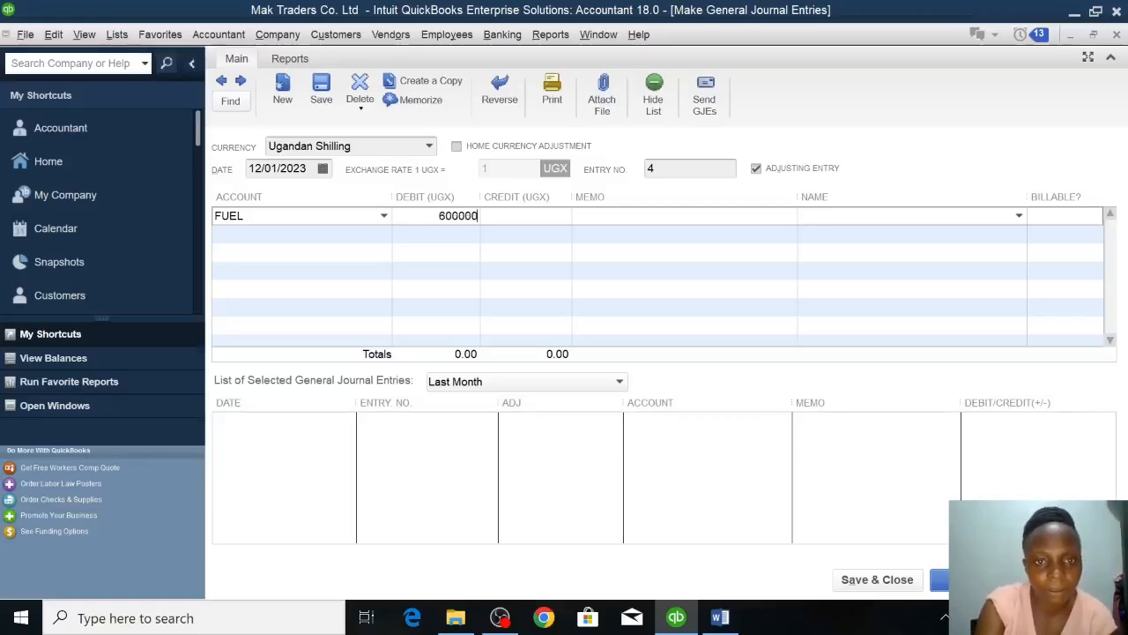
# Create a new Expense account named RENT on the second journal line and debit it 200000.
pyautogui.click(295, 234)
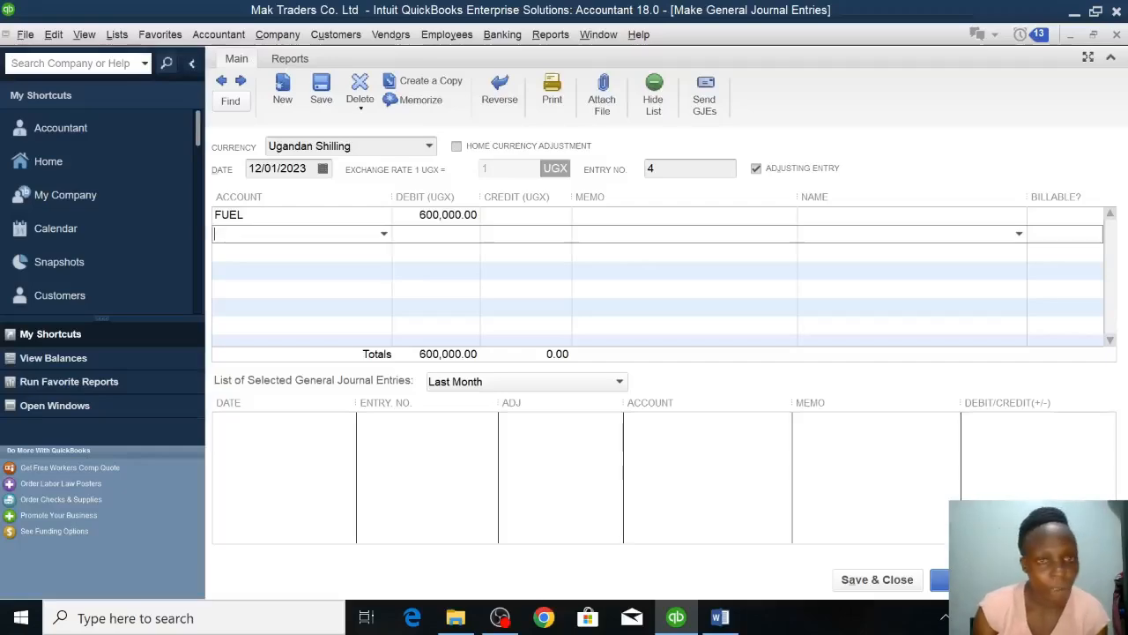
pyautogui.click(383, 234)
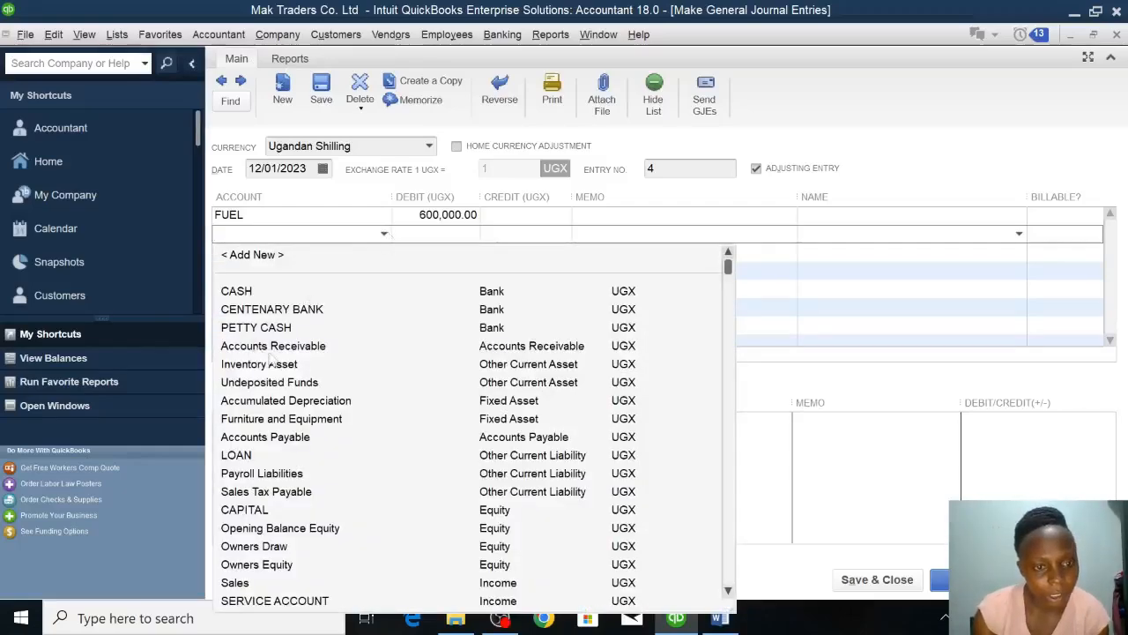
pyautogui.write('Re')
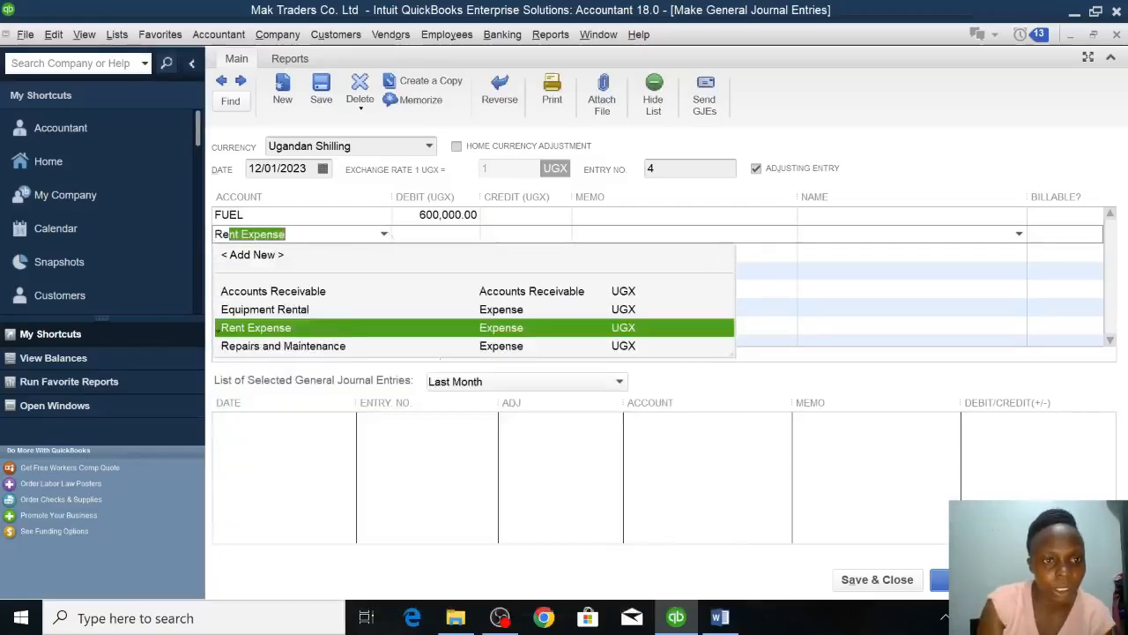
pyautogui.press('BackSpace')
pyautogui.press('BackSpace')
pyautogui.press('BackSpace')
pyautogui.click(258, 255)
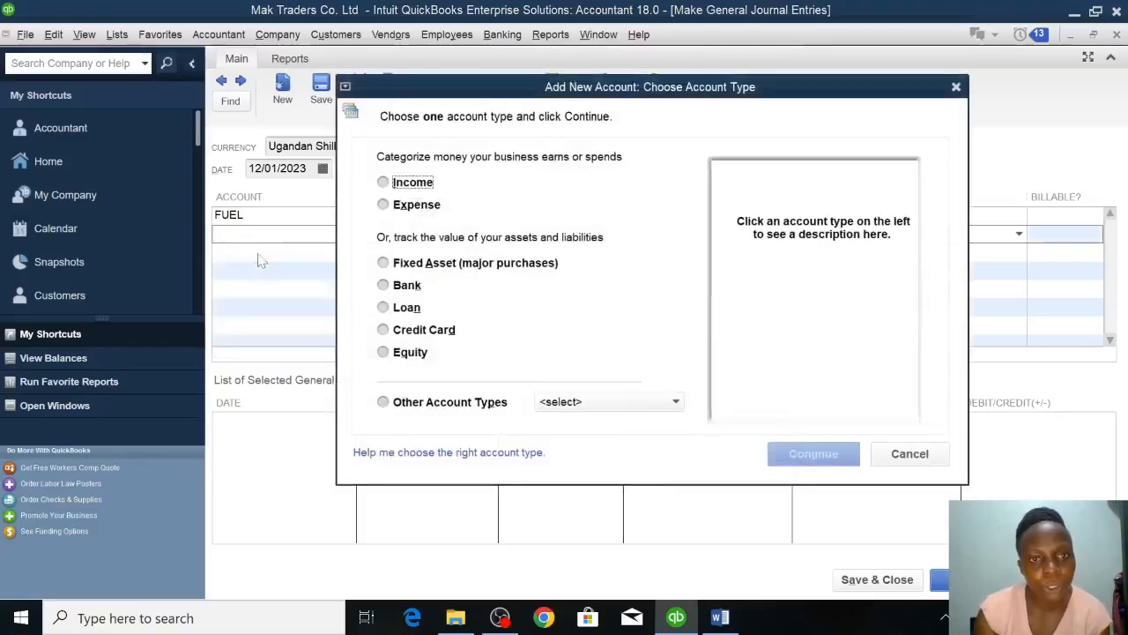
pyautogui.click(408, 205)
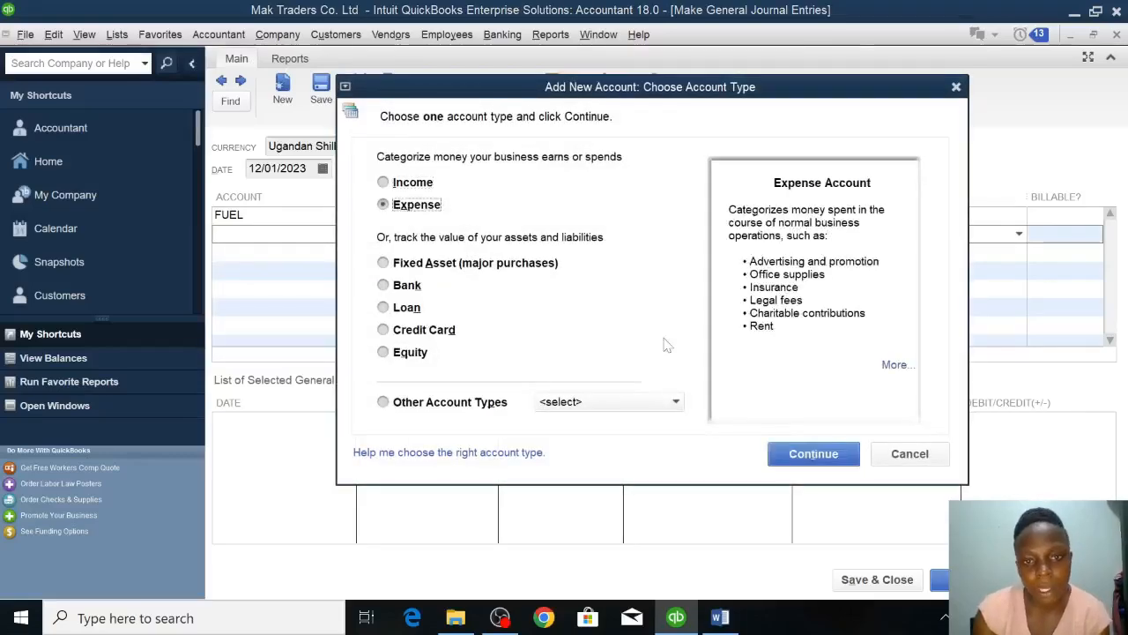
pyautogui.click(814, 460)
pyautogui.write('RE')
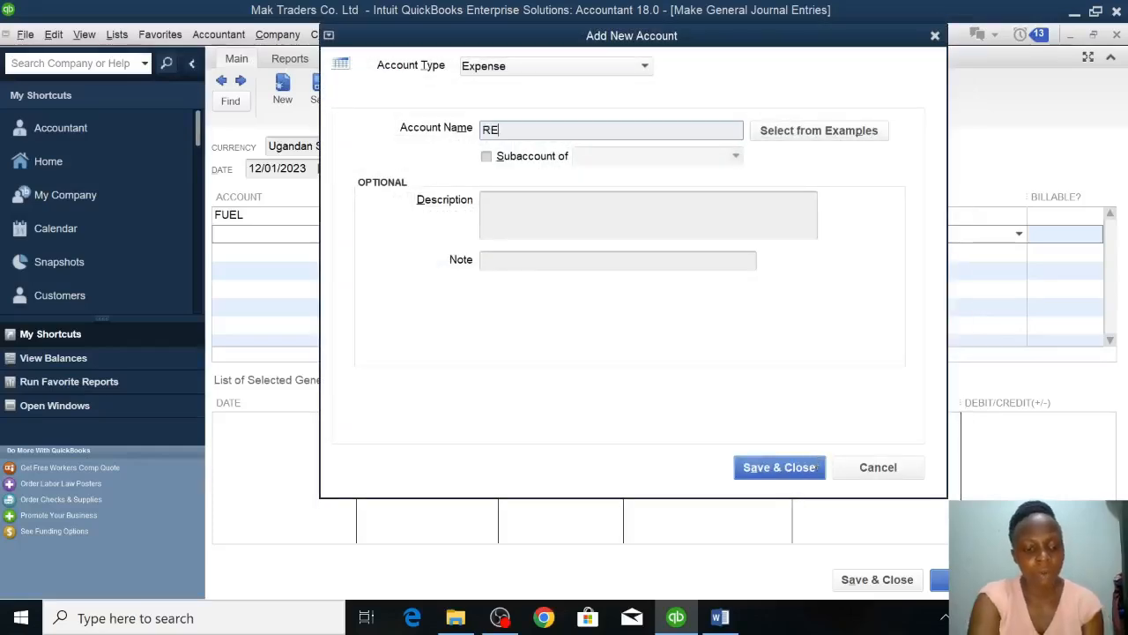
pyautogui.write('NT')
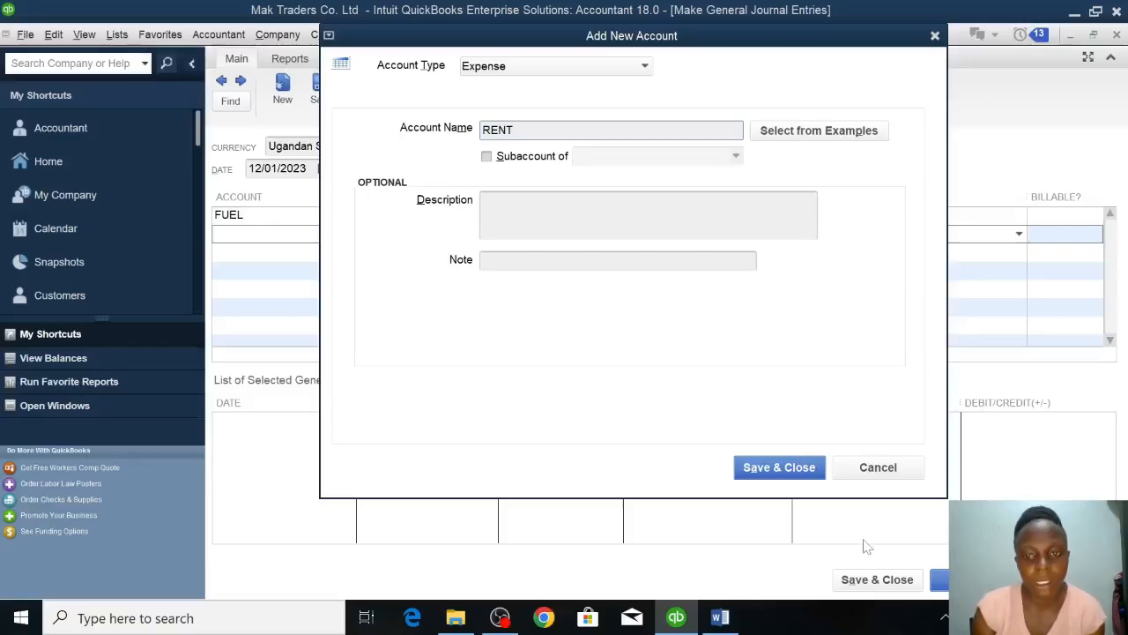
pyautogui.click(800, 468)
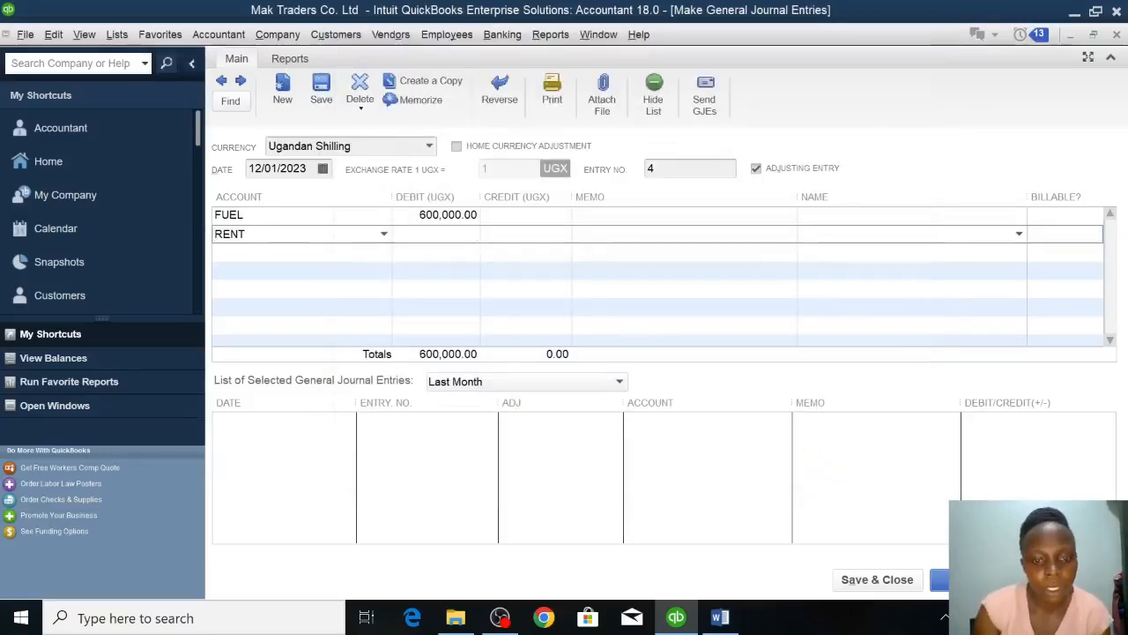
pyautogui.write('200000')
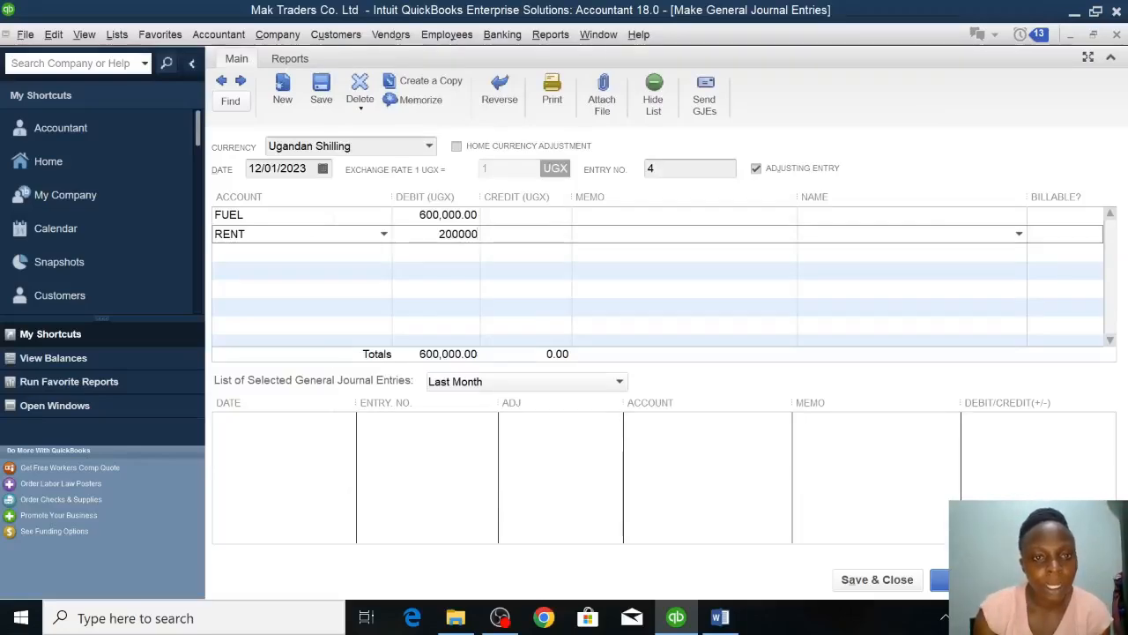
# Create a new Expense account named OFFICE CLEANING on the third journal line and debit it 220000.
pyautogui.click(282, 252)
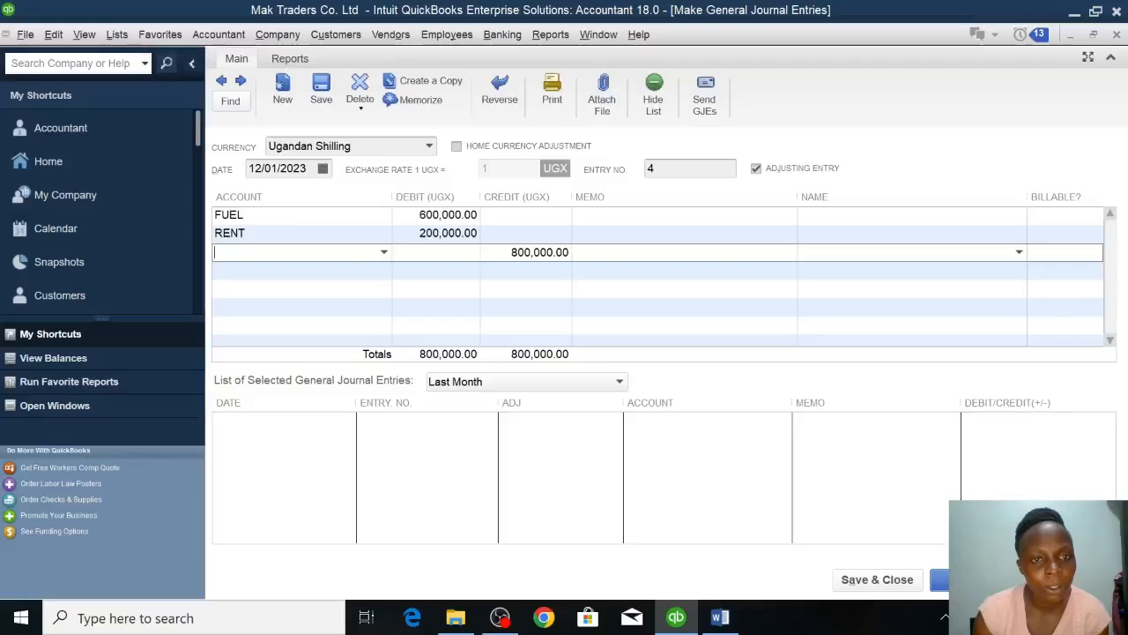
pyautogui.click(384, 253)
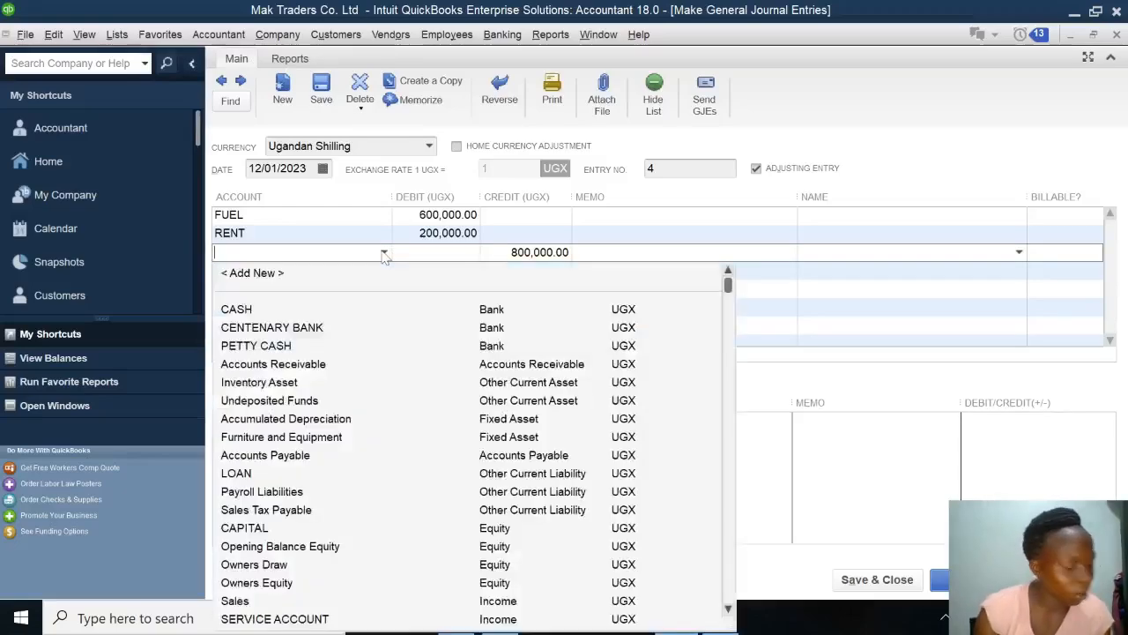
pyautogui.write('Office Supplies')
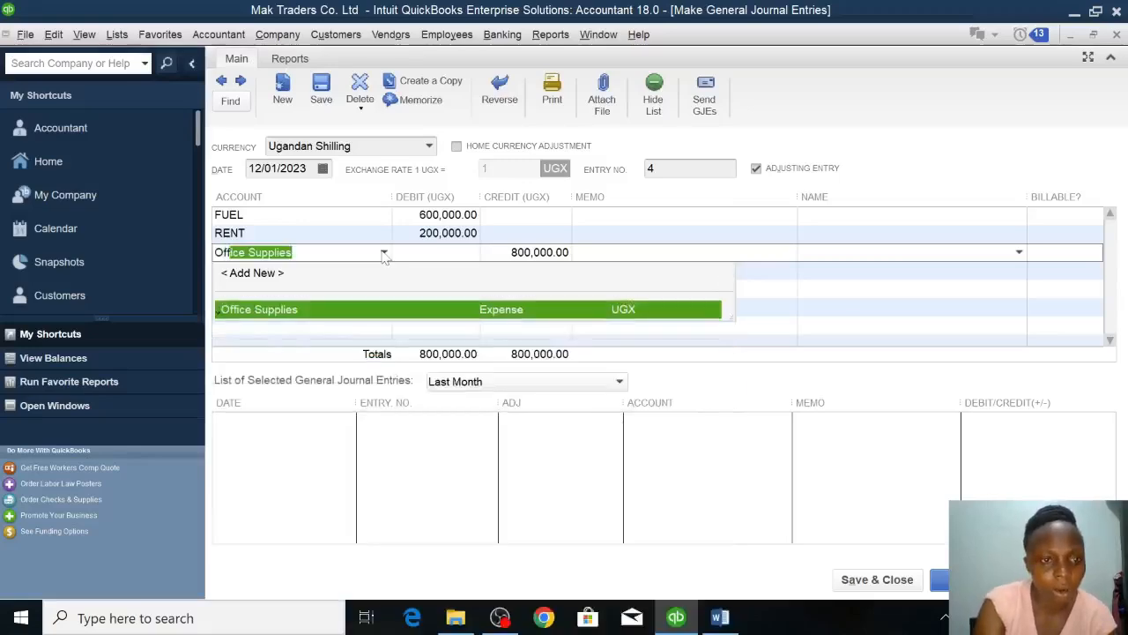
pyautogui.click(276, 275)
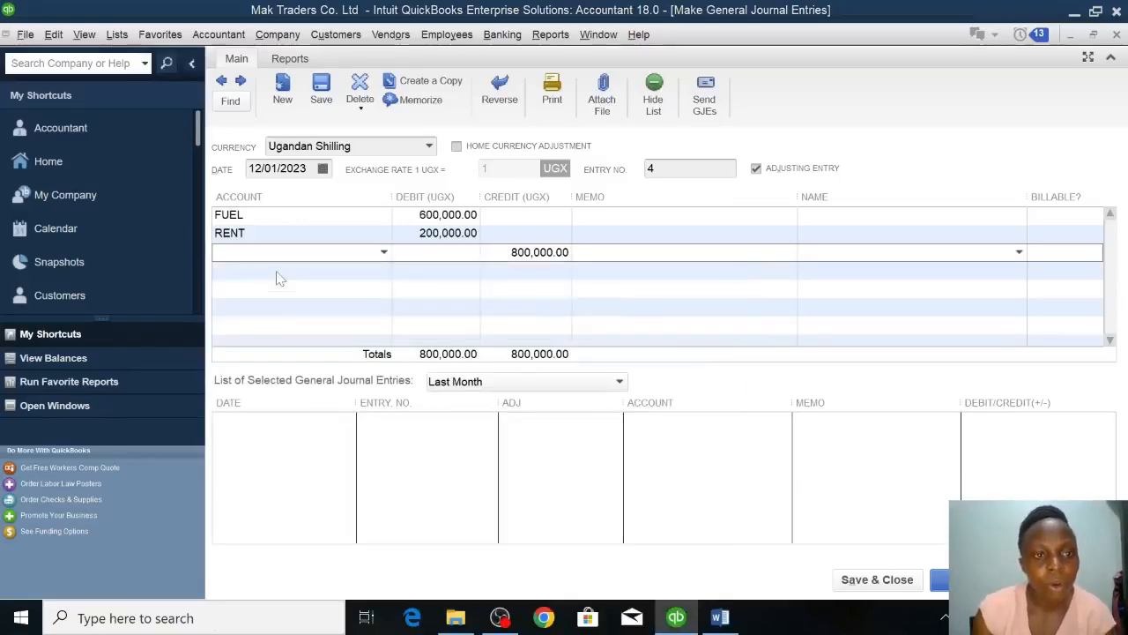
pyautogui.click(393, 201)
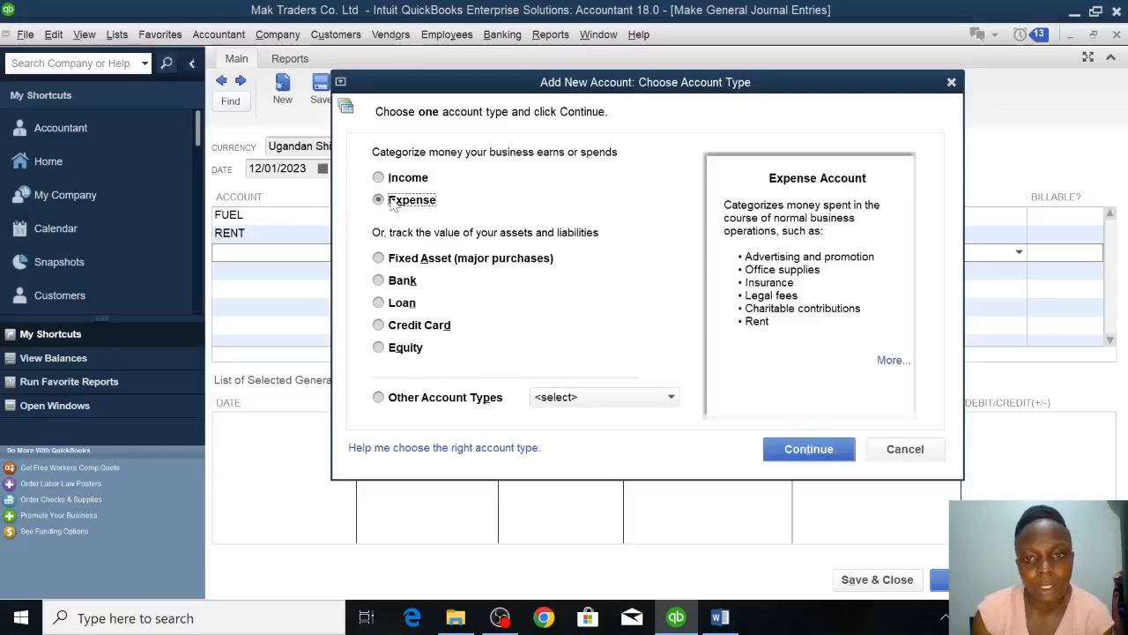
pyautogui.click(797, 449)
pyautogui.write('O')
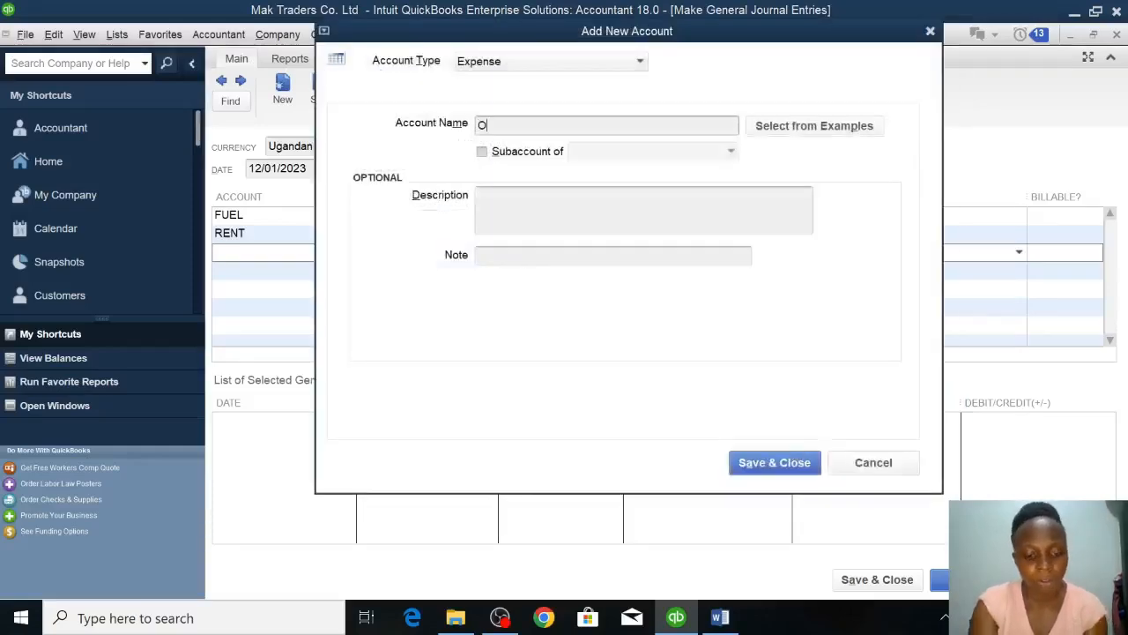
pyautogui.write('FFICE CLEAANING')
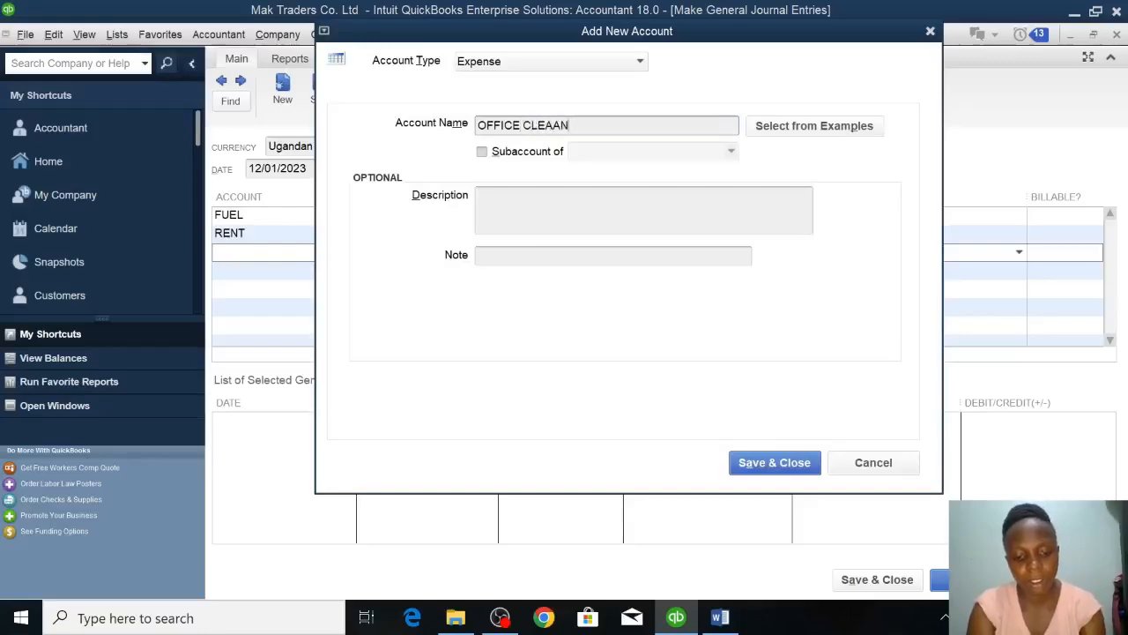
pyautogui.press('BackSpace')
pyautogui.press('BackSpace')
pyautogui.press('BackSpace')
pyautogui.press('BackSpace')
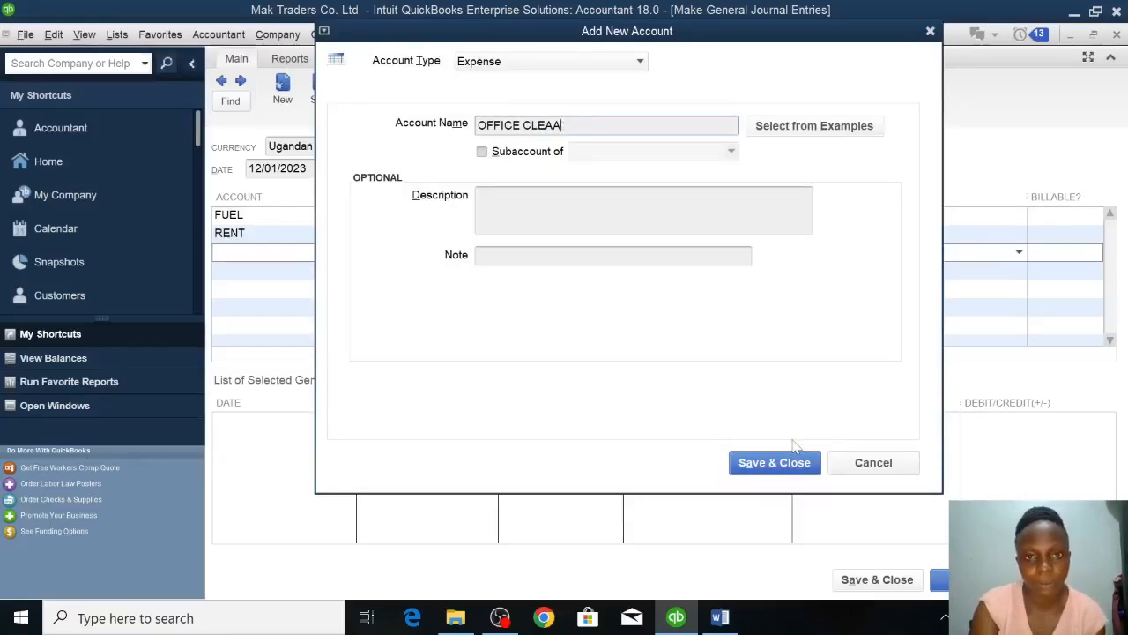
pyautogui.press('BackSpace')
pyautogui.write('NING')
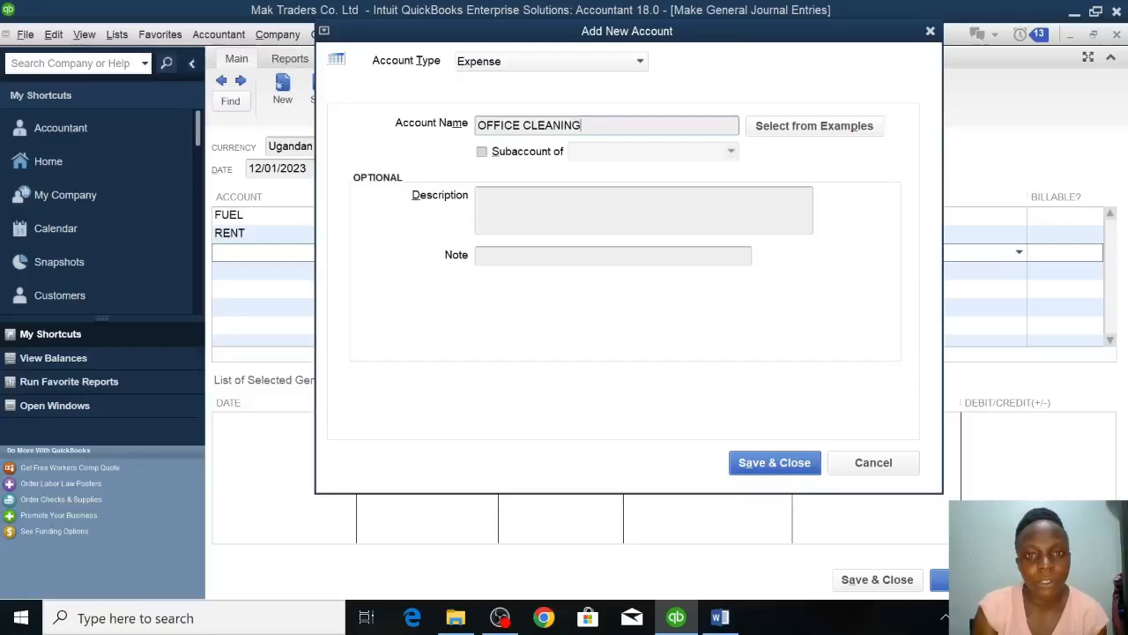
pyautogui.click(784, 467)
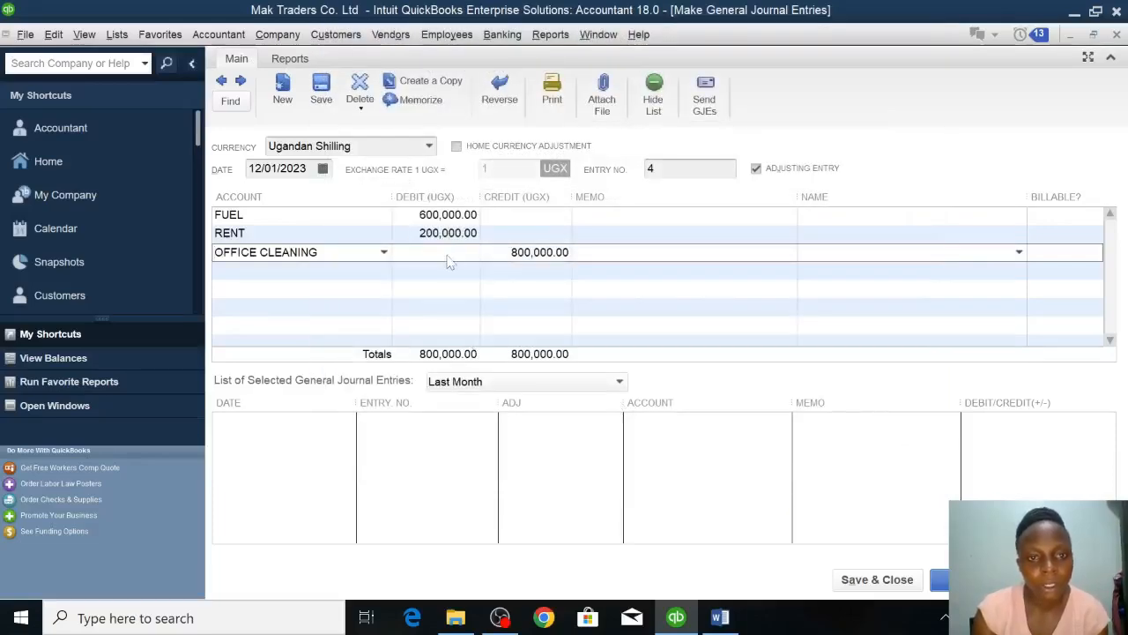
pyautogui.click(449, 253)
pyautogui.write('220000')
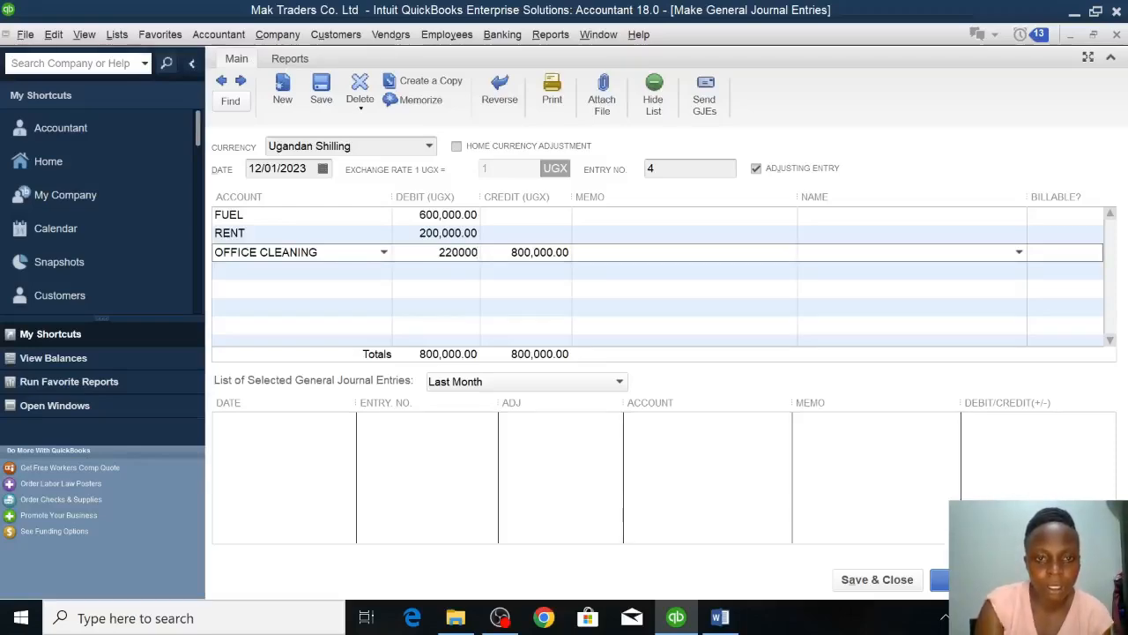
# Create a new Expense account named ELECTRICITY on the fourth journal line and debit it 4800000.
pyautogui.click(363, 271)
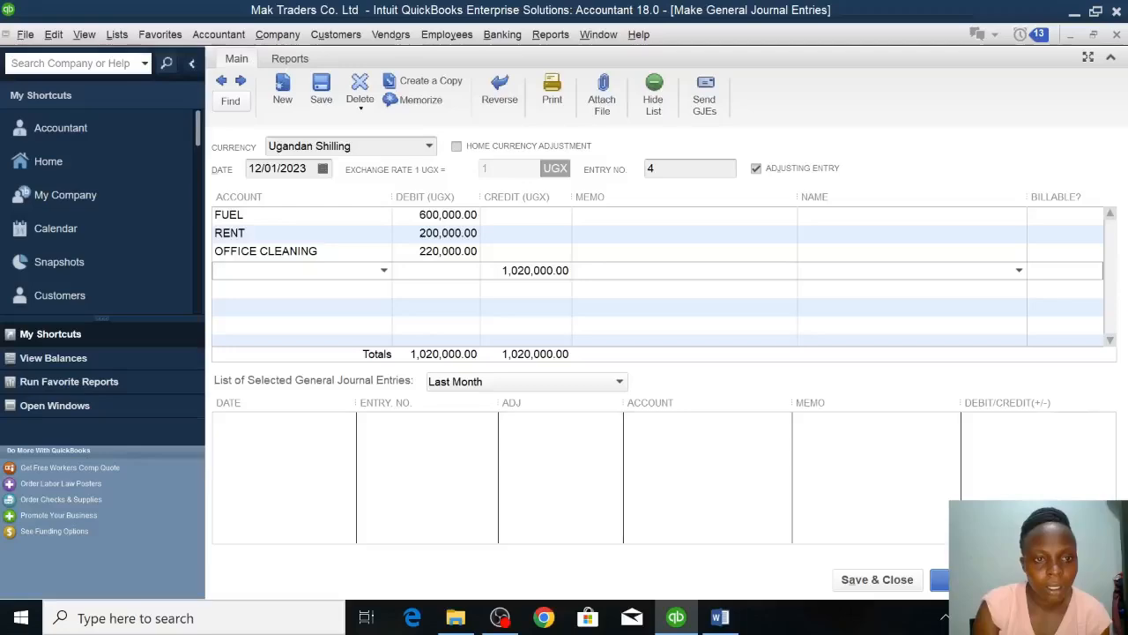
pyautogui.click(385, 270)
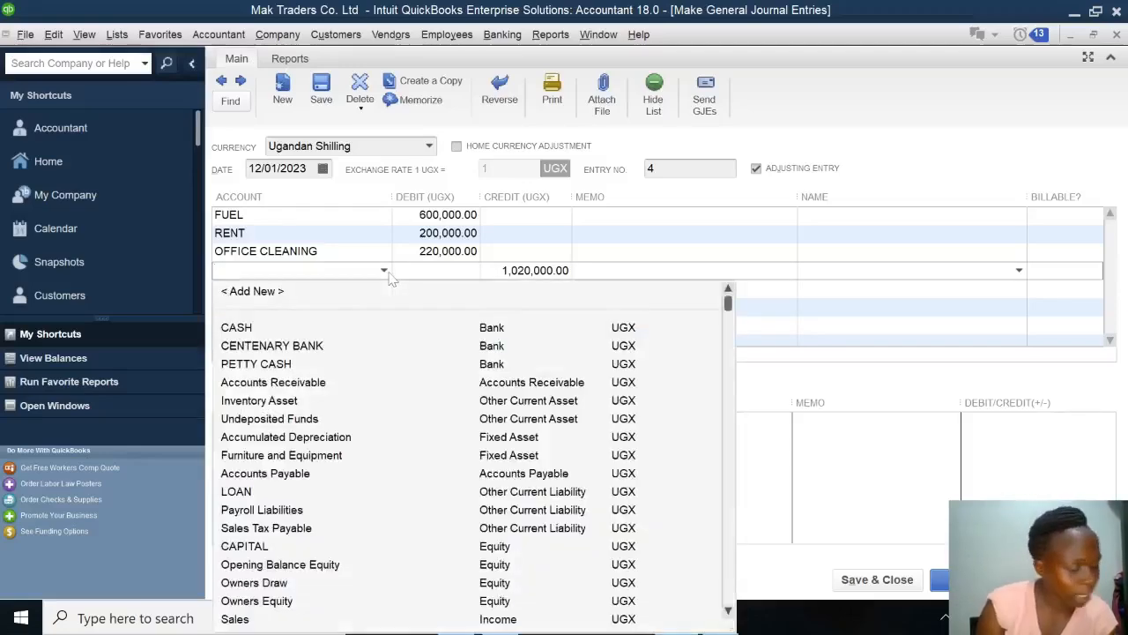
pyautogui.write('ELE')
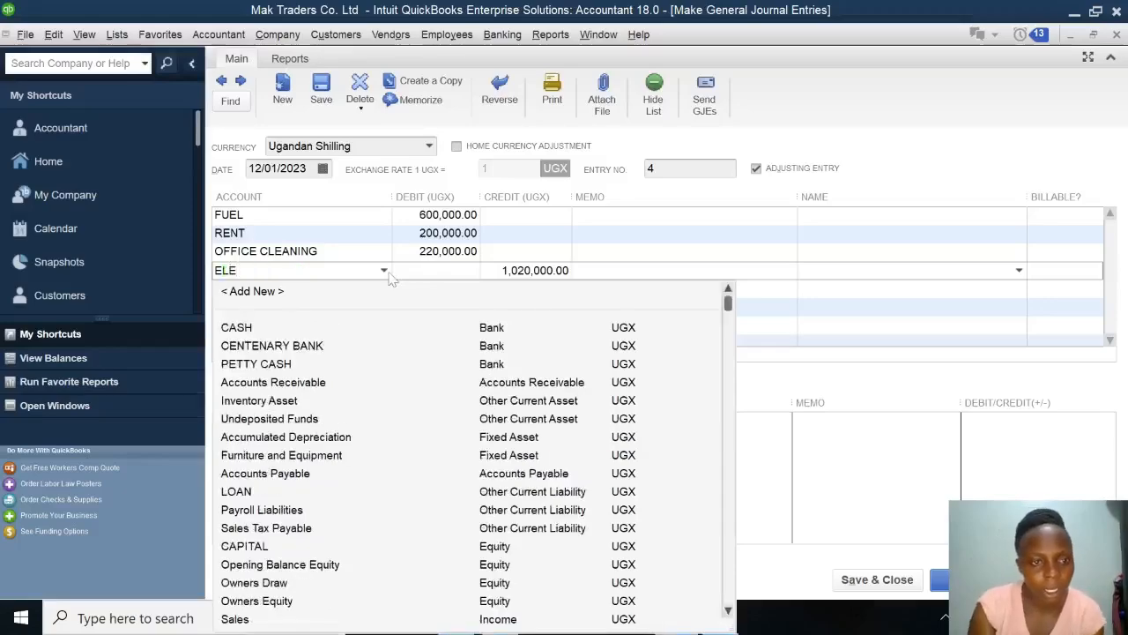
pyautogui.click(262, 293)
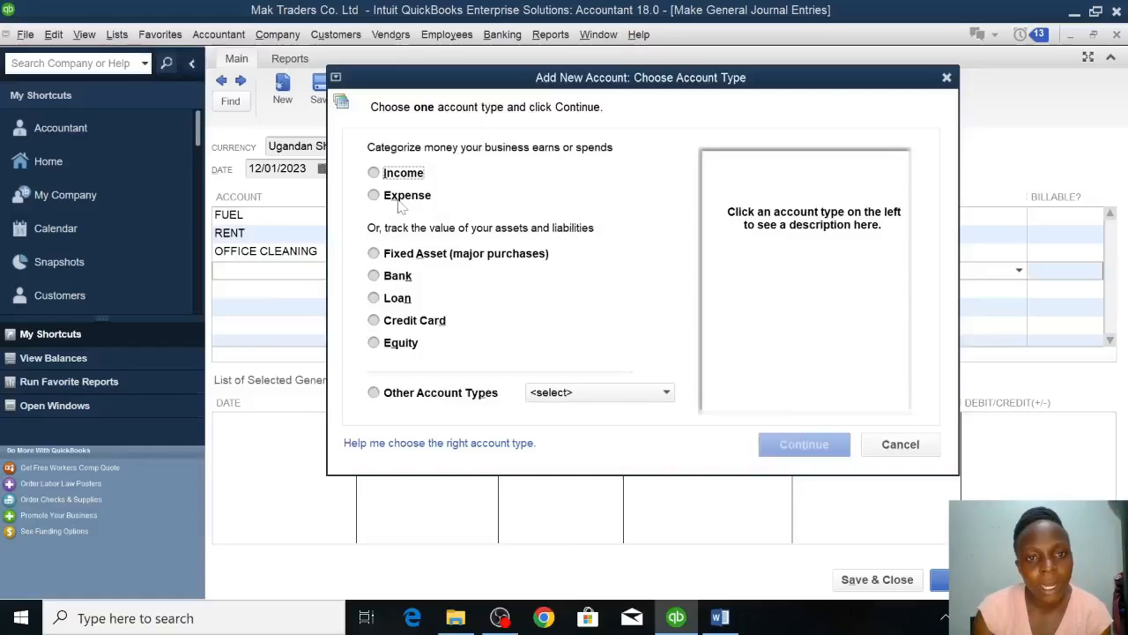
pyautogui.click(401, 198)
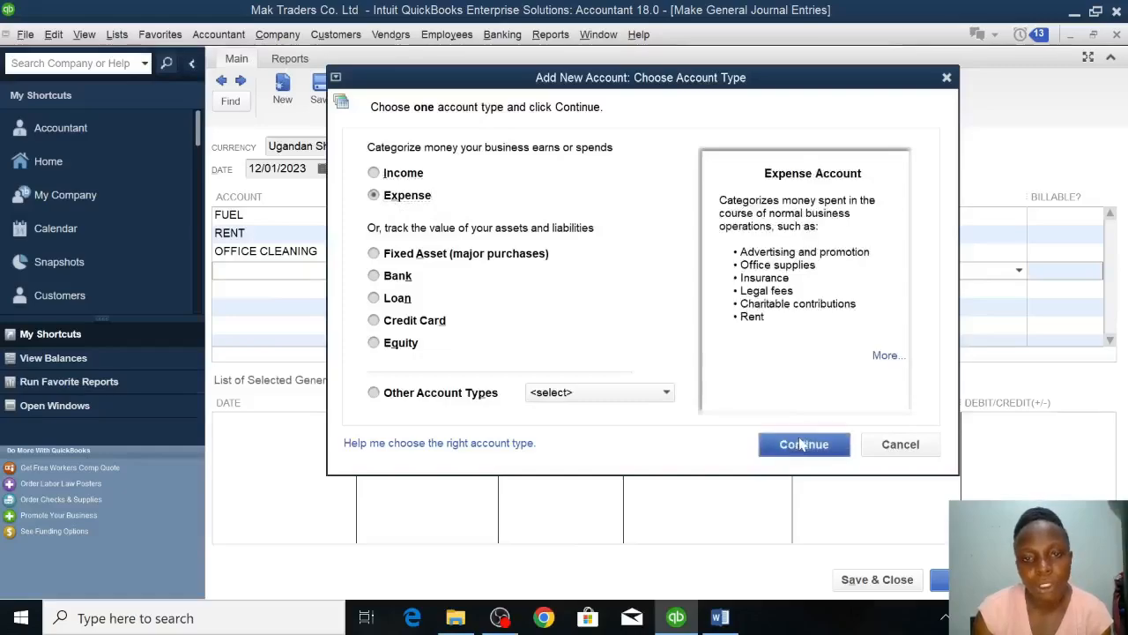
pyautogui.click(802, 444)
pyautogui.write('ELECTRICITY')
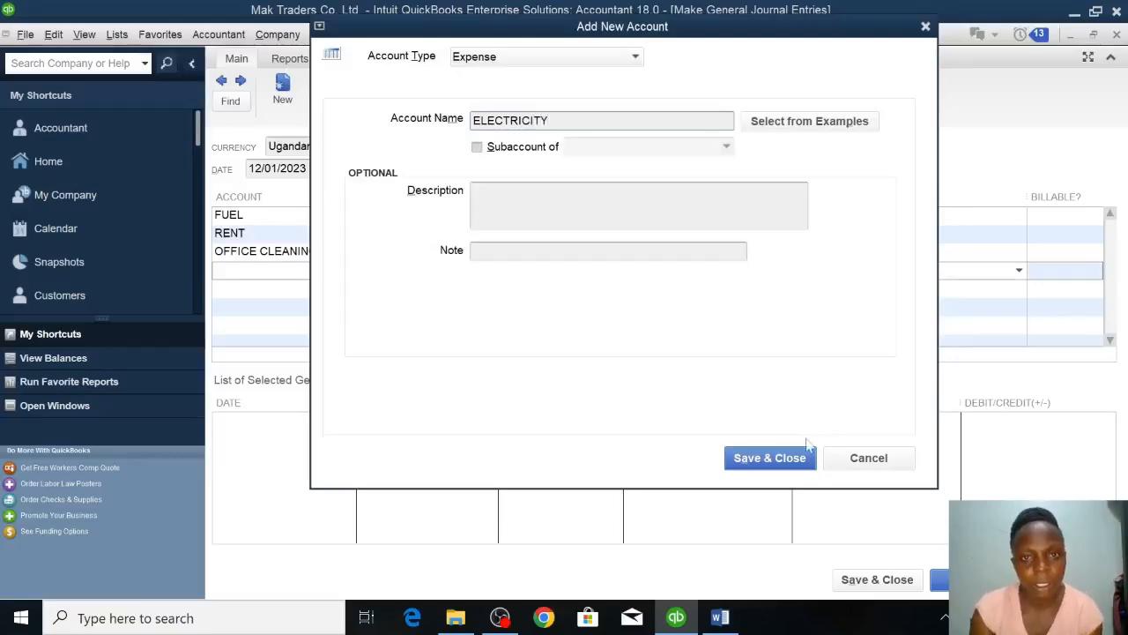
pyautogui.click(777, 465)
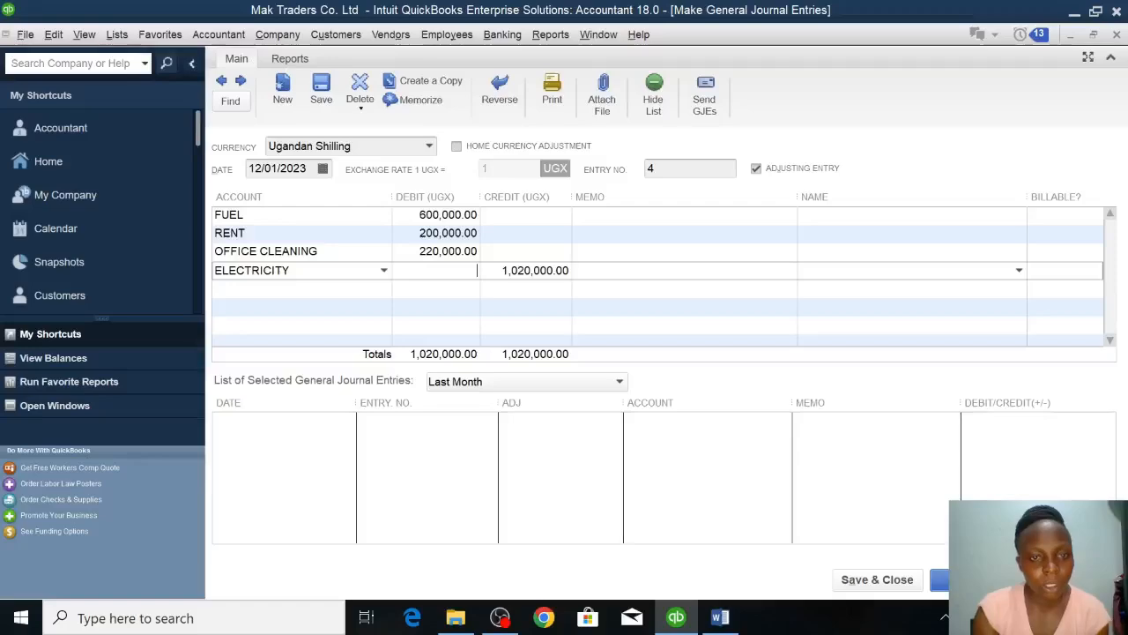
pyautogui.write('4800000')
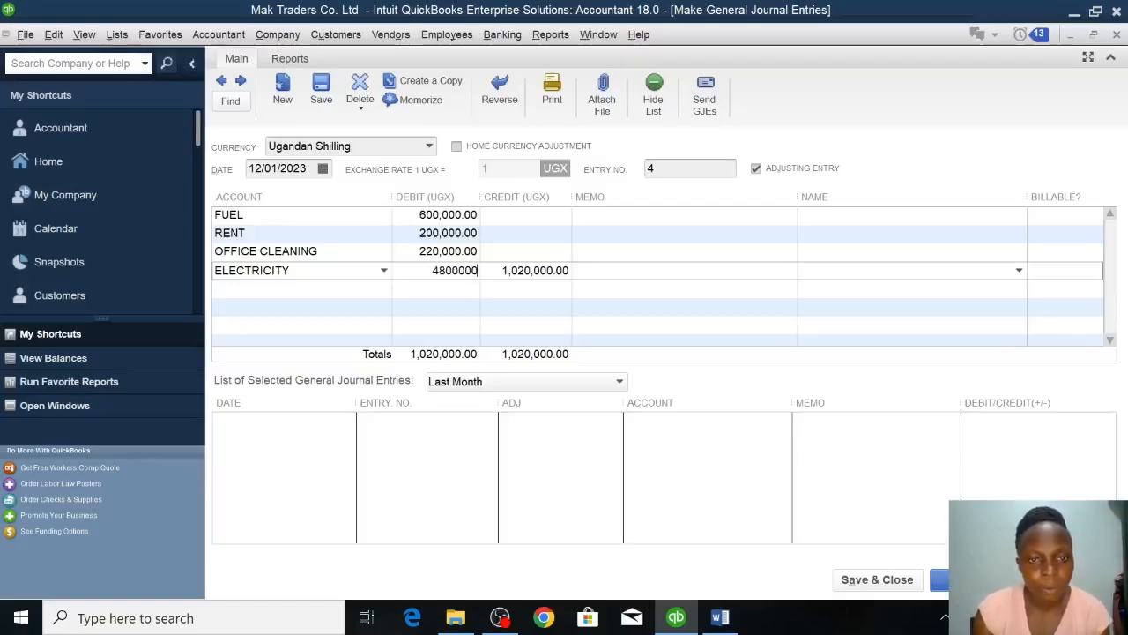
# Correct the debit amount on the ELECTRICITY line to 480000.
pyautogui.press('Down')
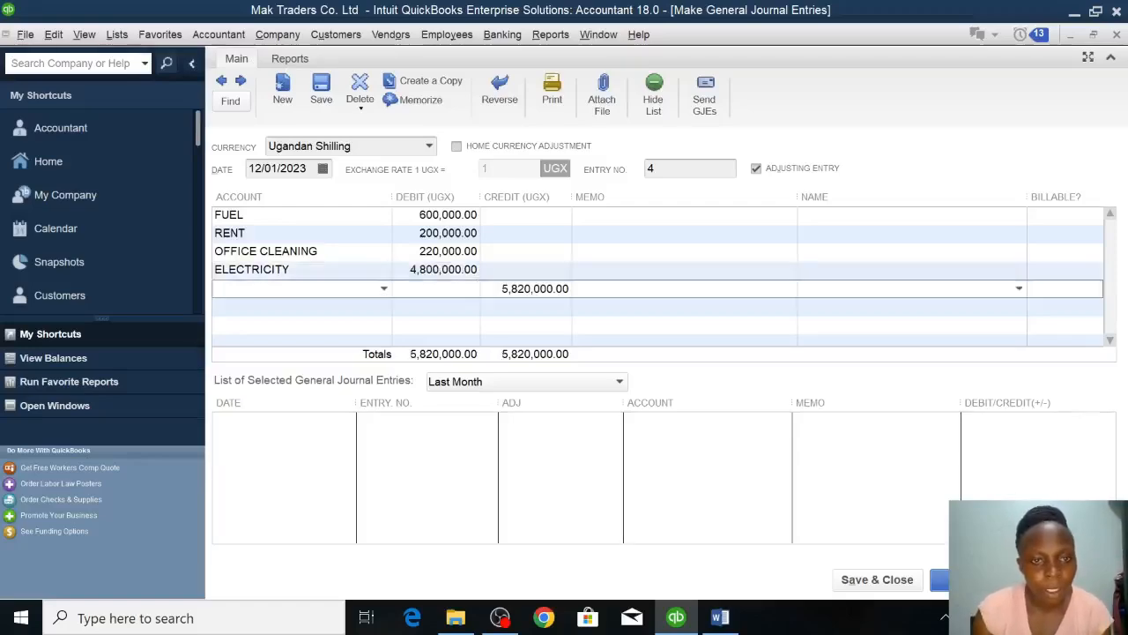
pyautogui.click(448, 272)
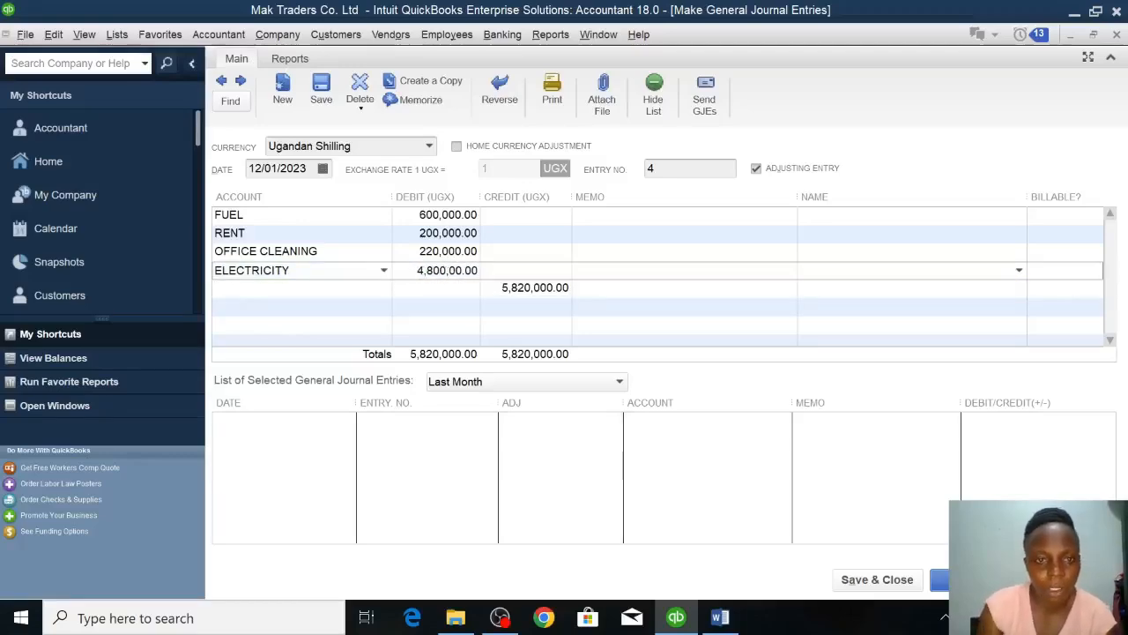
pyautogui.press('Down')
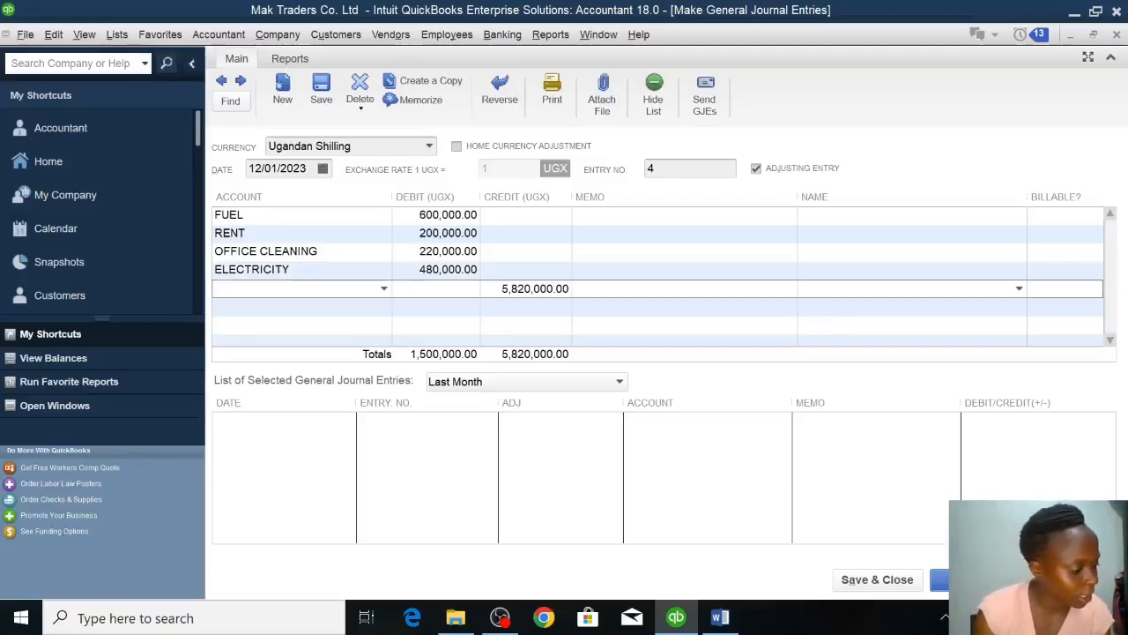
# Create a new Expense account named ADVERTISING on the fifth journal line and debit it 200000.
pyautogui.click(383, 289)
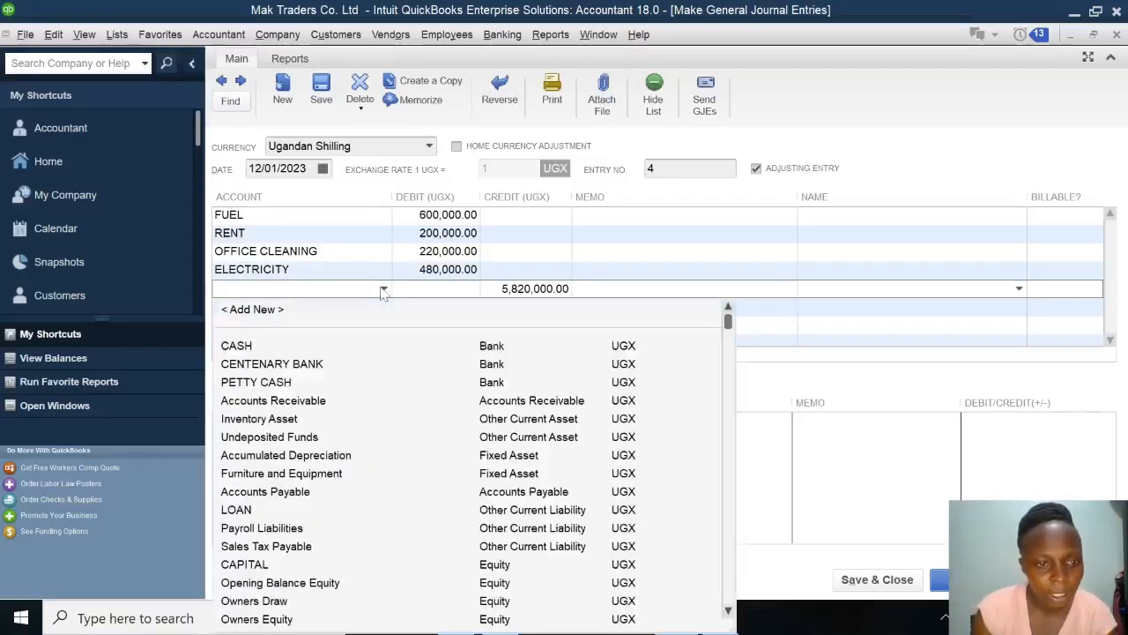
pyautogui.click(273, 310)
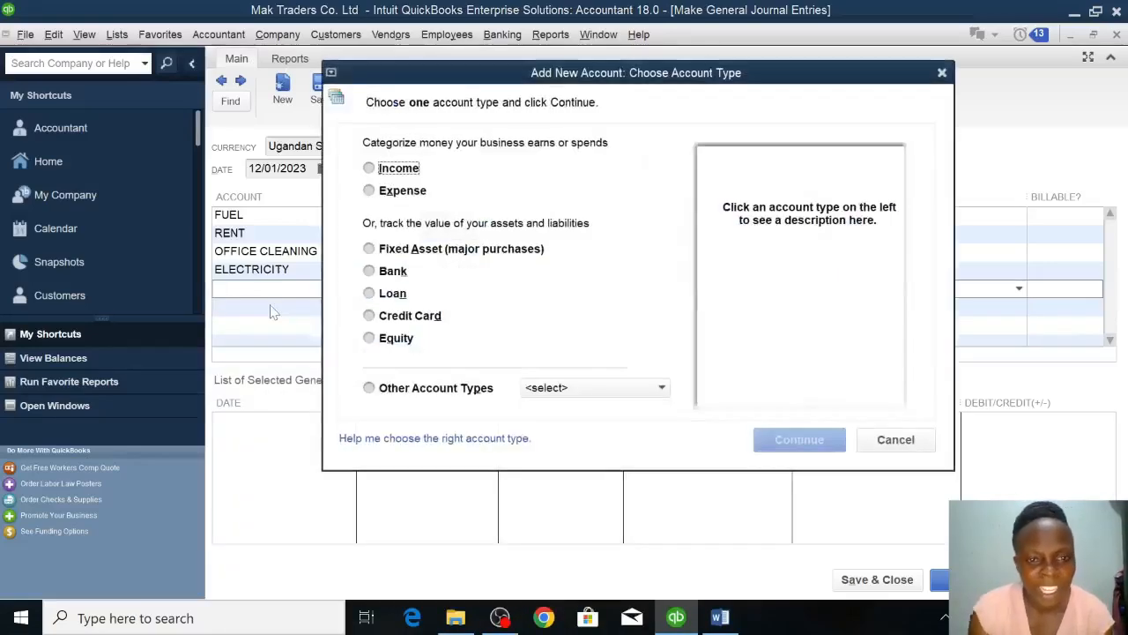
pyautogui.click(398, 191)
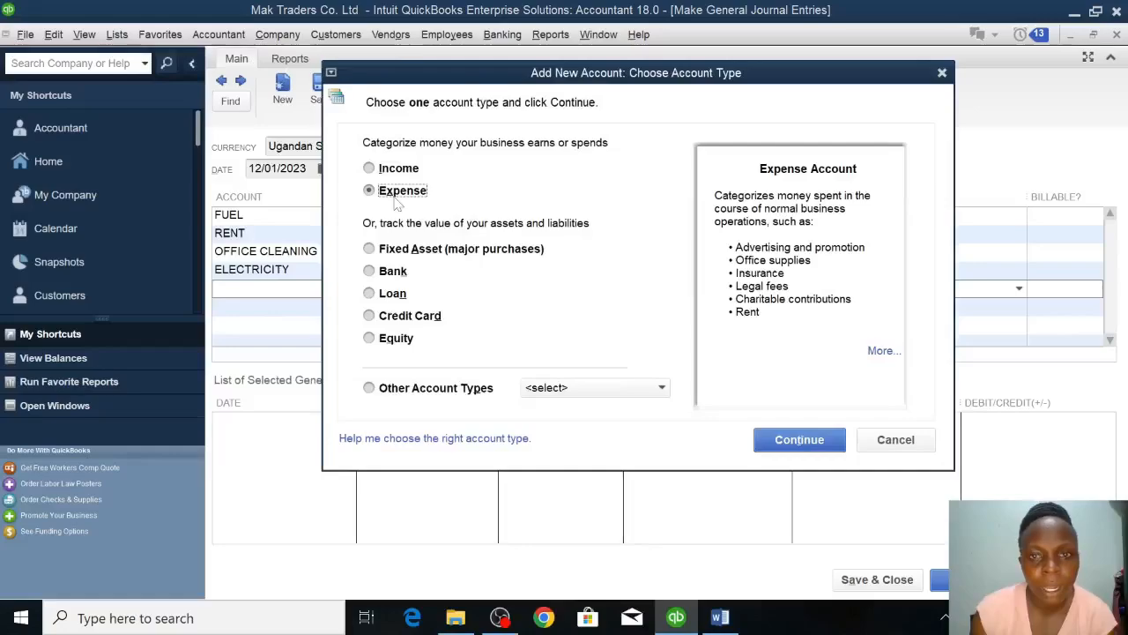
pyautogui.click(786, 455)
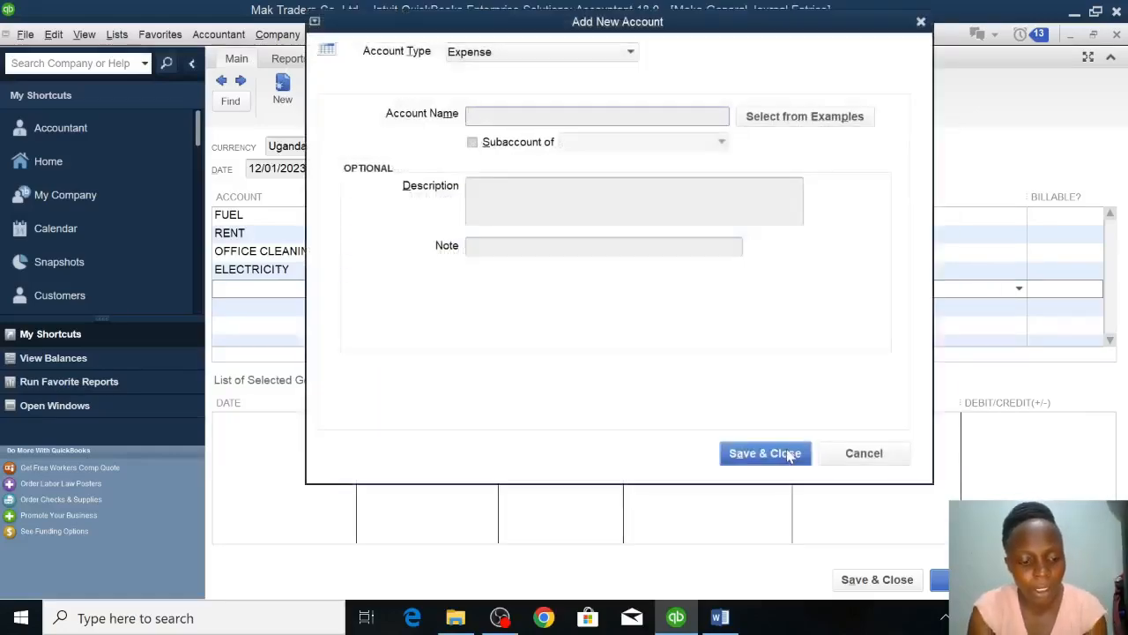
pyautogui.write('ADVERTIDIN')
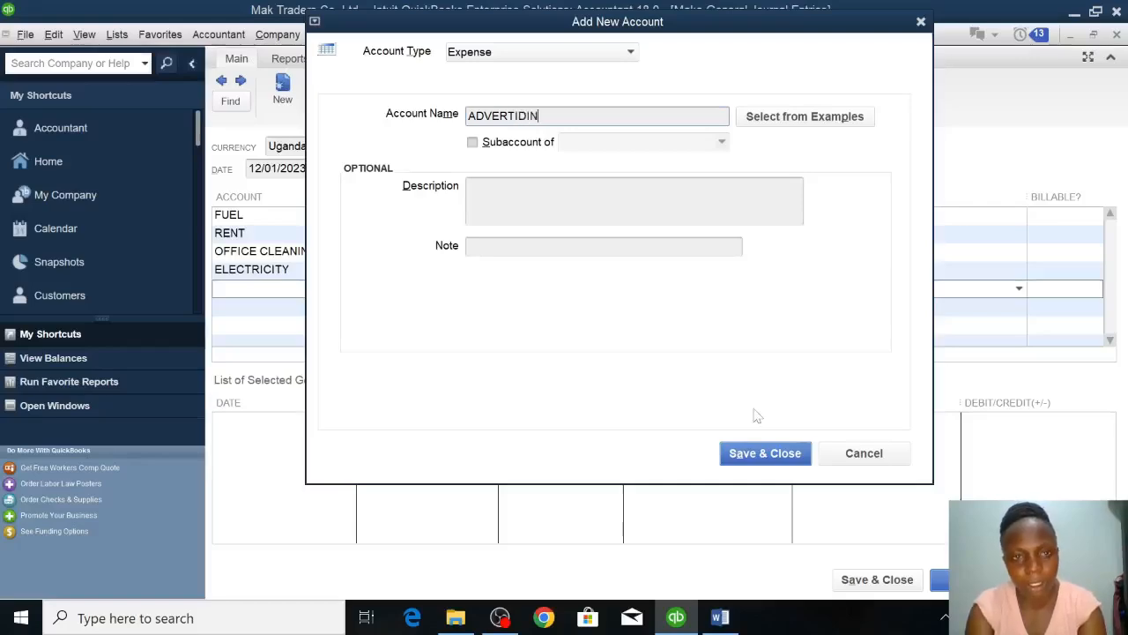
pyautogui.press('BackSpace')
pyautogui.press('BackSpace')
pyautogui.press('BackSpace')
pyautogui.write('SI')
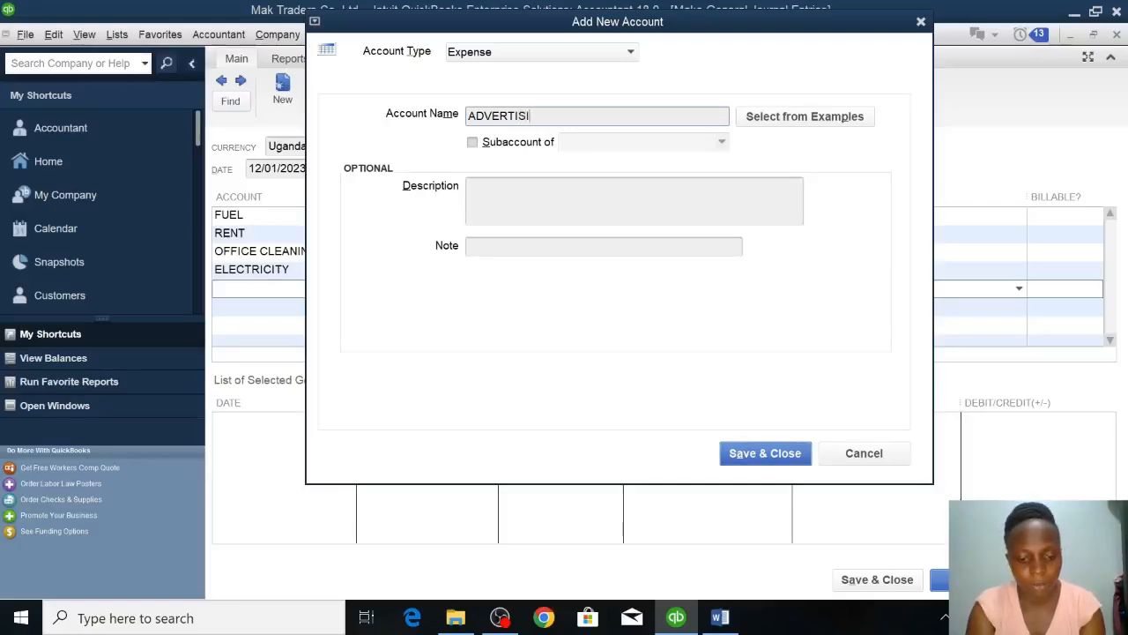
pyautogui.write('NG')
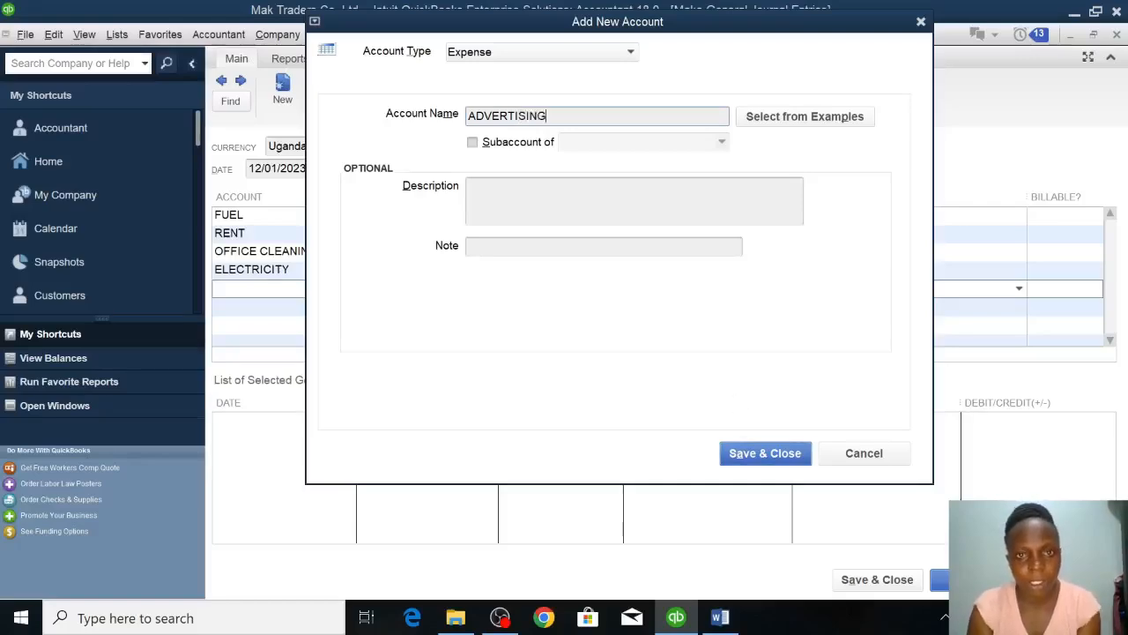
pyautogui.click(757, 452)
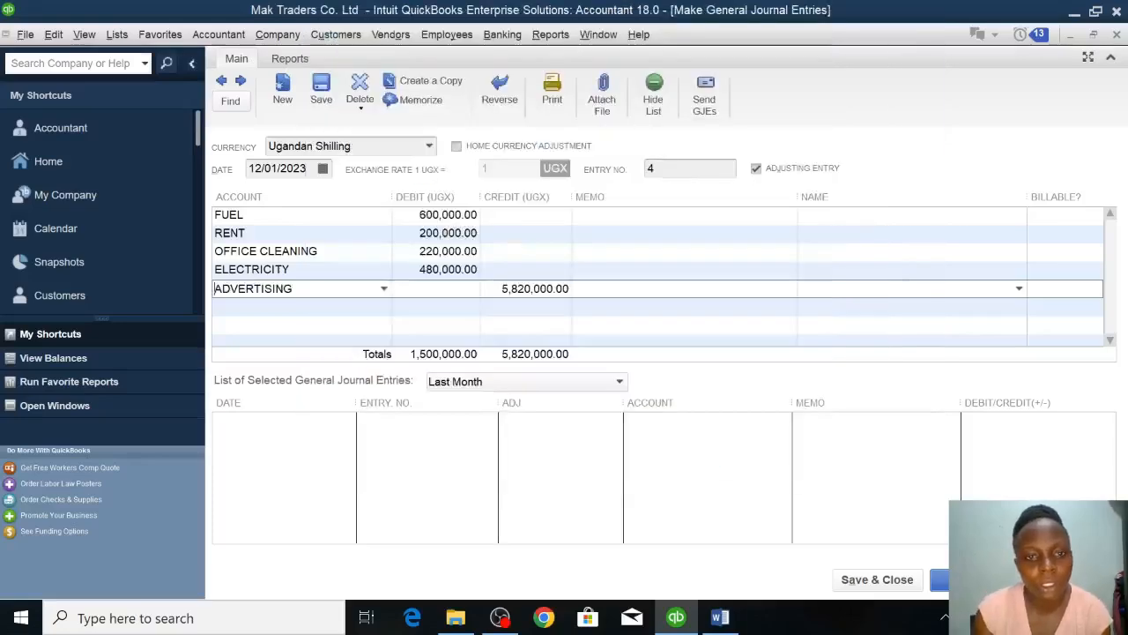
pyautogui.write('2')
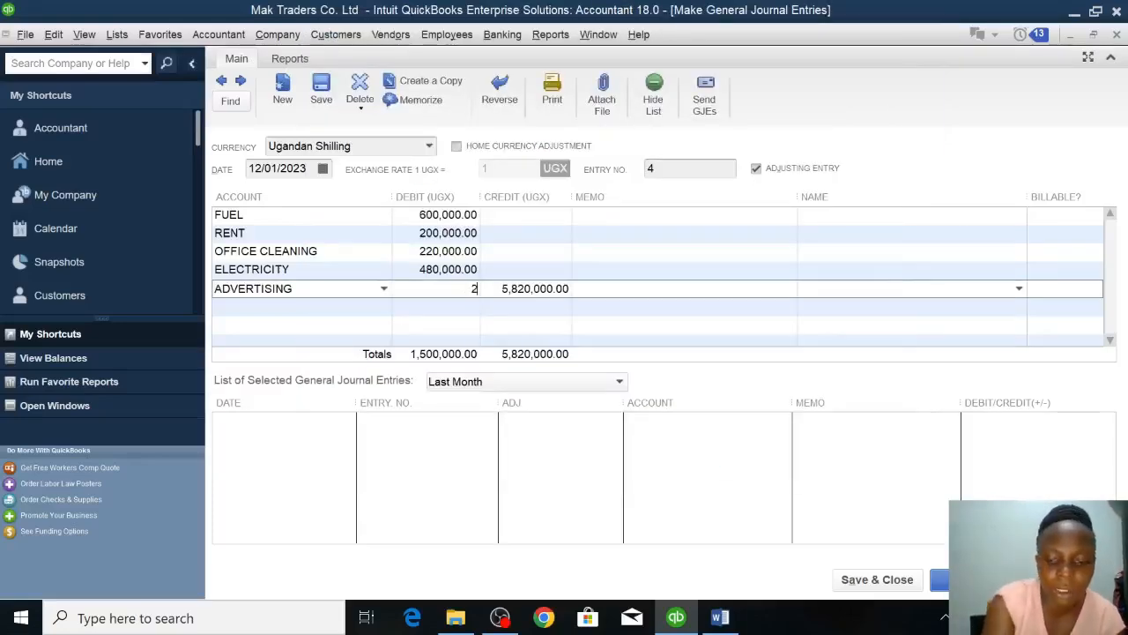
pyautogui.write('00000')
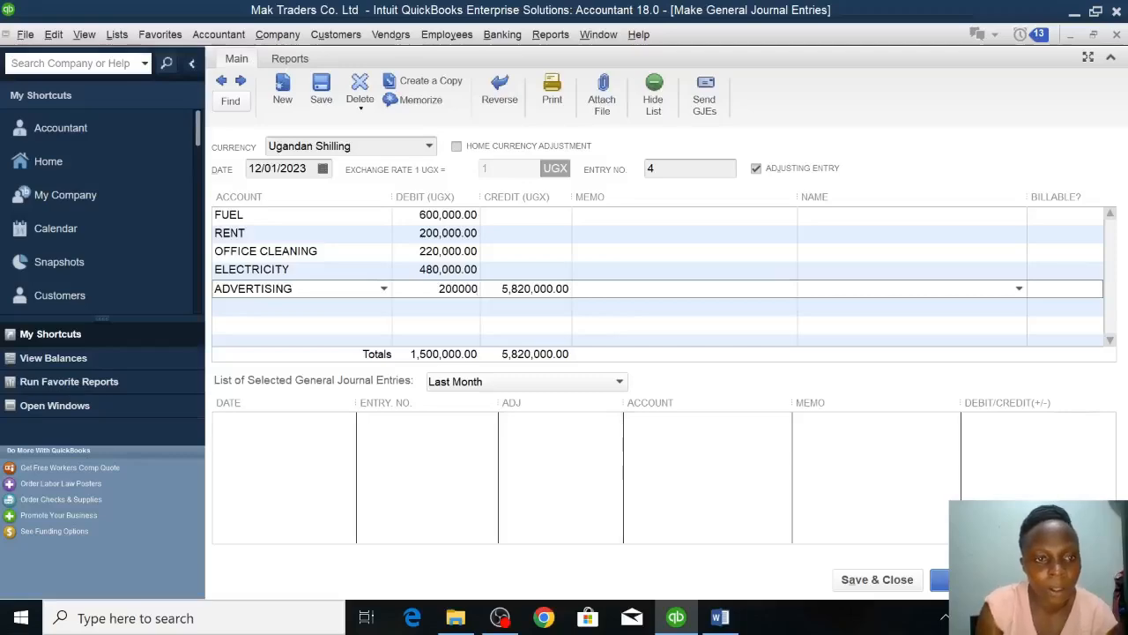
# Create a new Expense account named AUDIT FEES on the sixth journal line and debit it 200000.
pyautogui.click(301, 306)
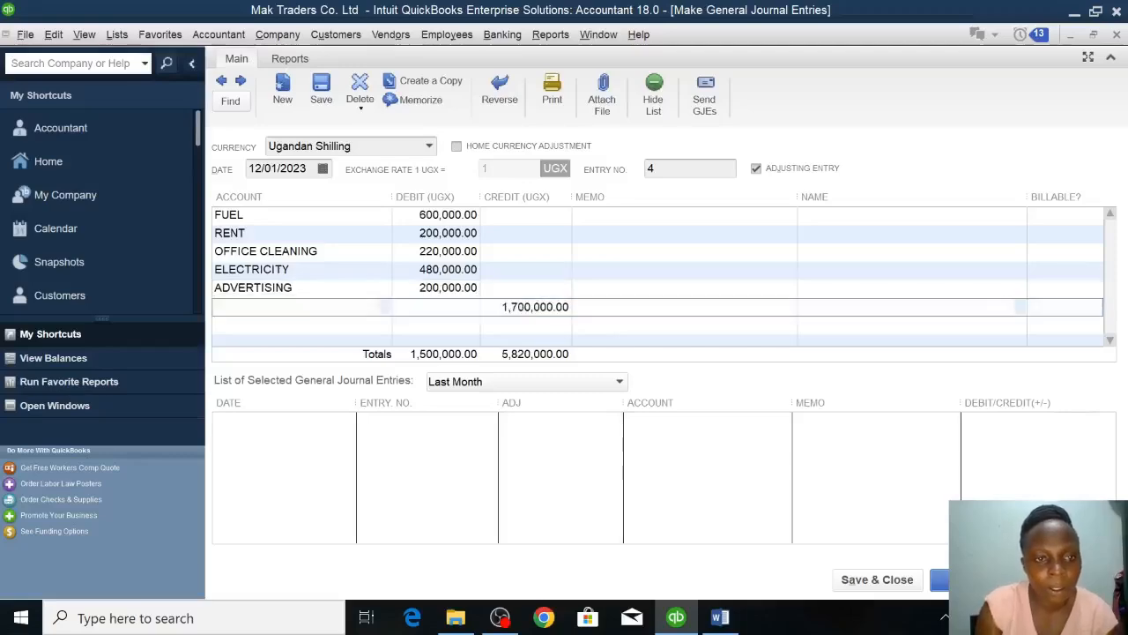
pyautogui.click(384, 307)
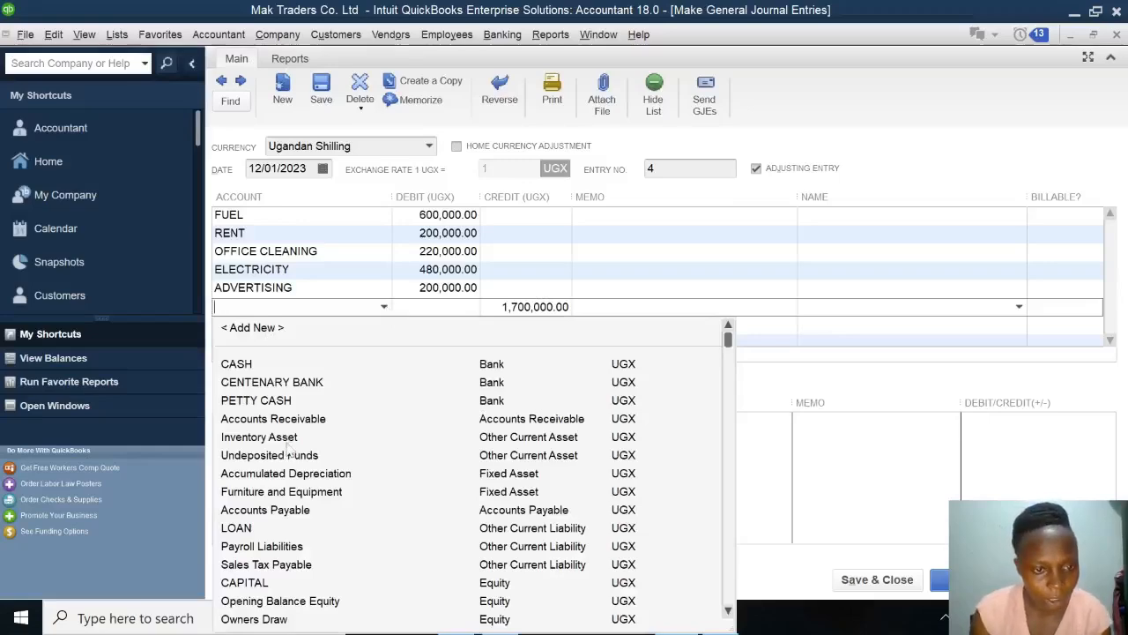
pyautogui.click(256, 328)
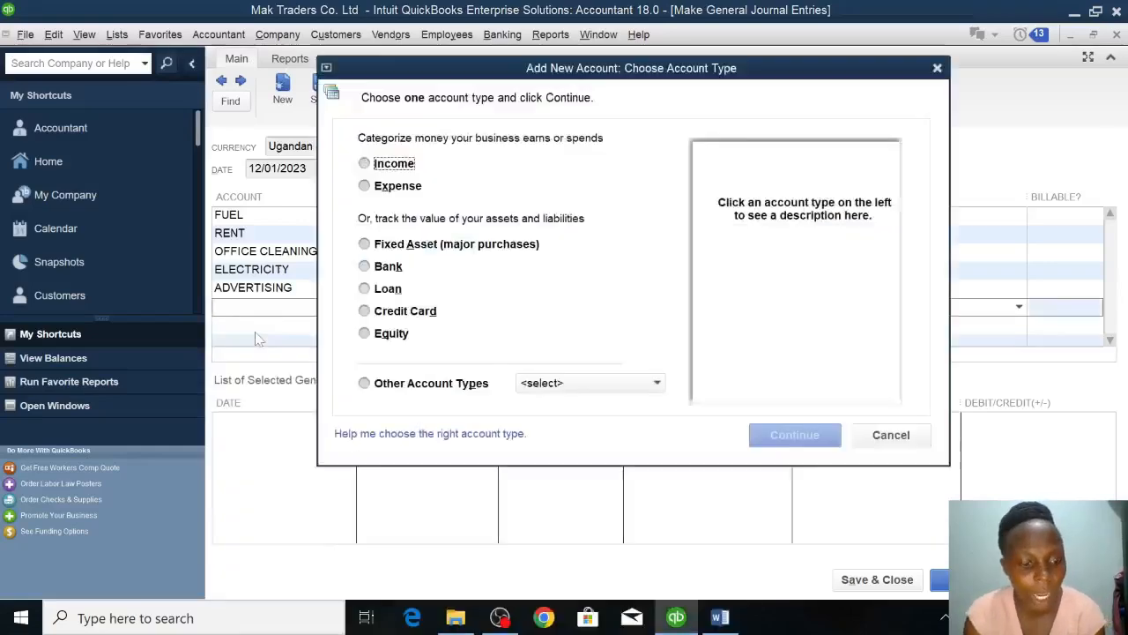
pyautogui.click(365, 186)
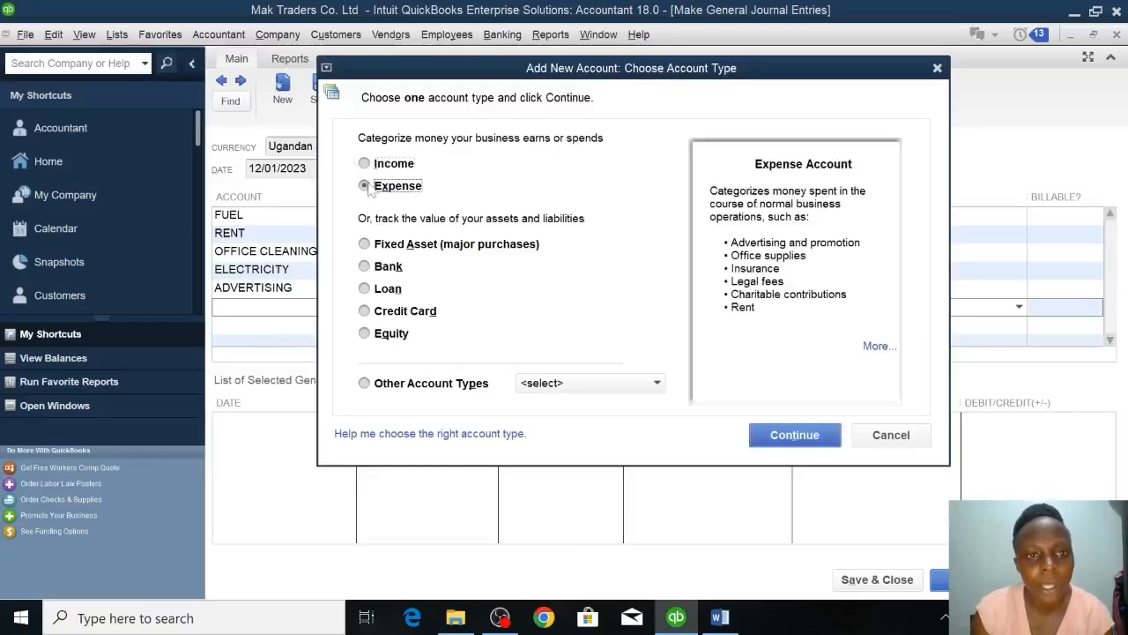
pyautogui.click(795, 434)
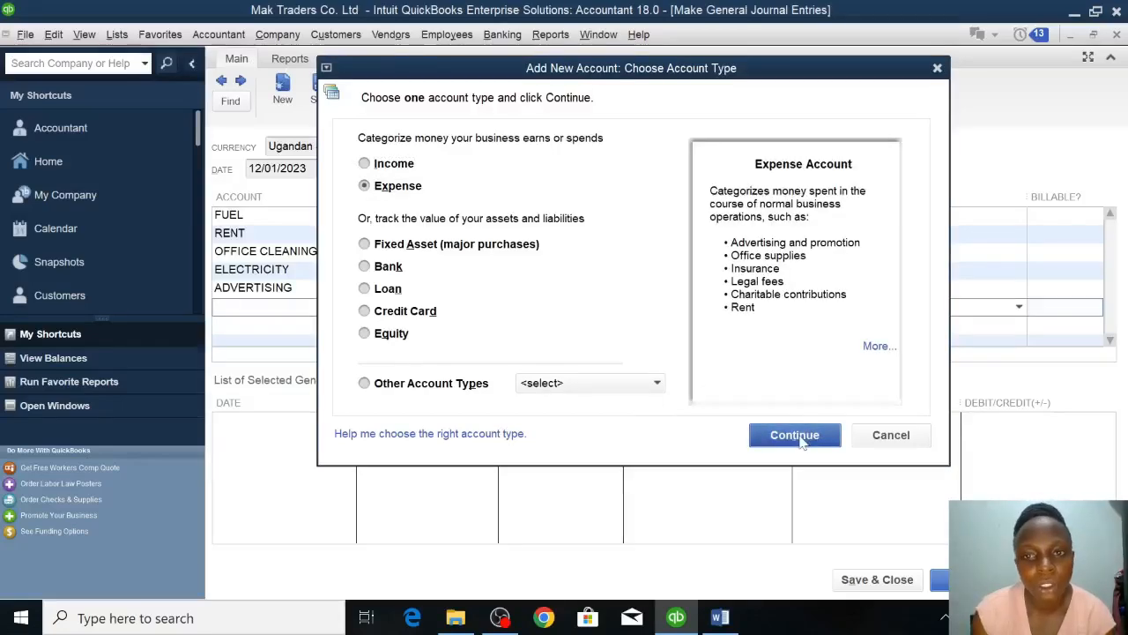
pyautogui.write('AUDI')
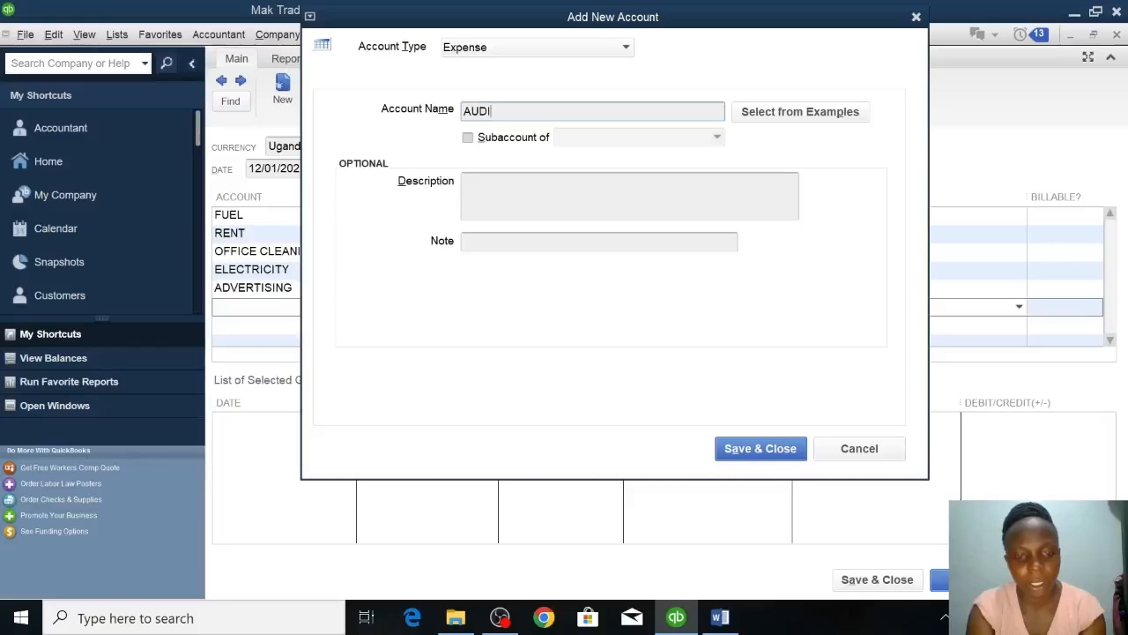
pyautogui.write('T FEES')
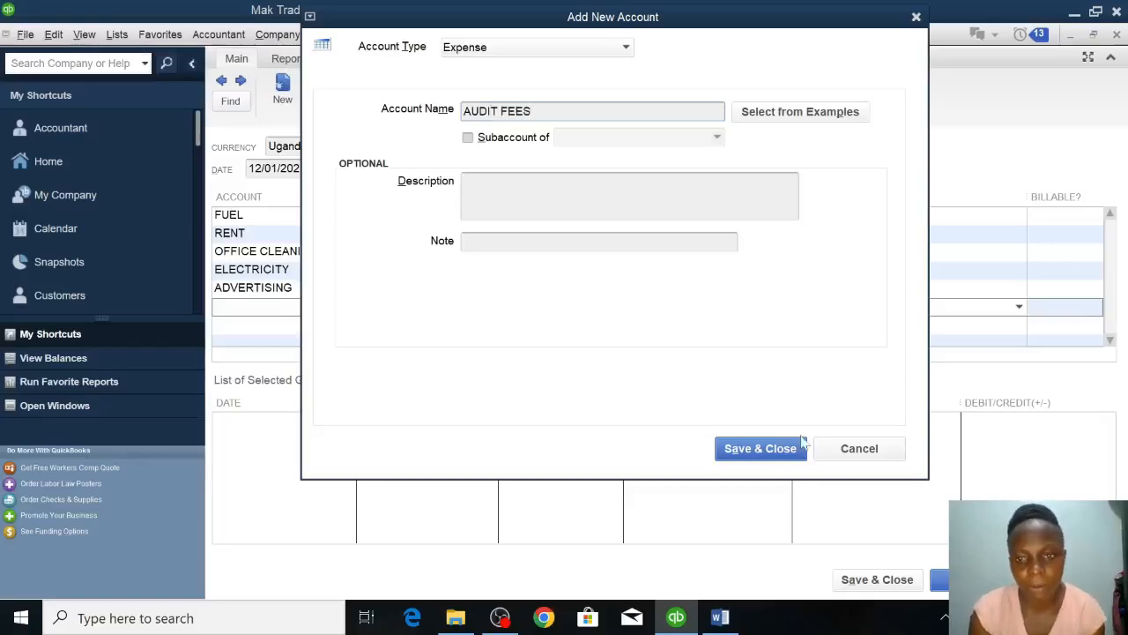
pyautogui.click(759, 448)
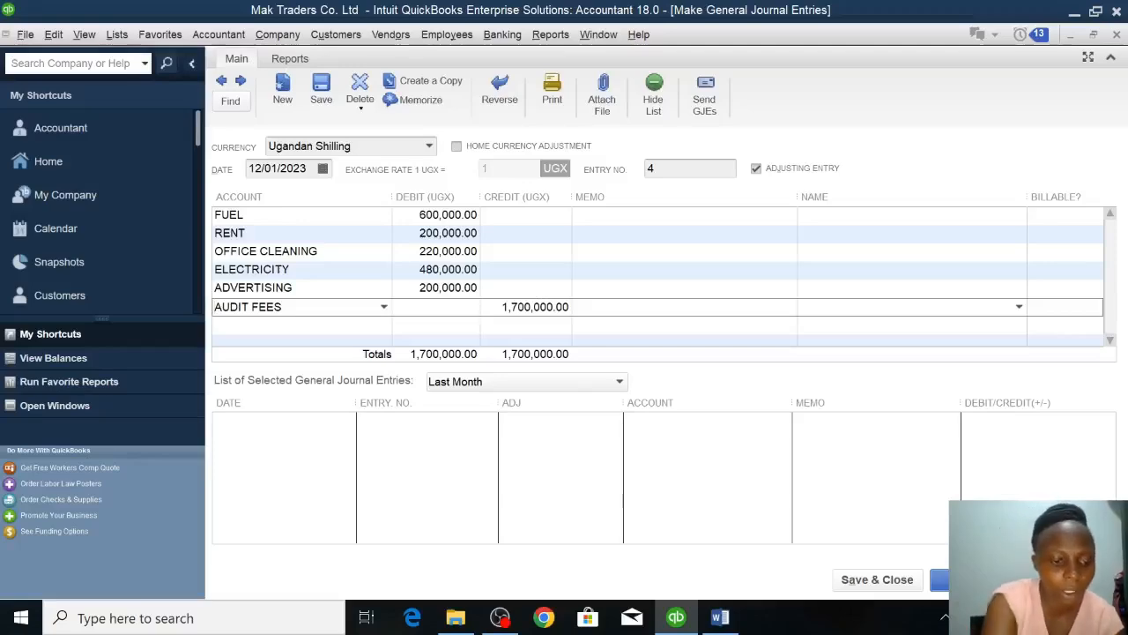
pyautogui.write('200000')
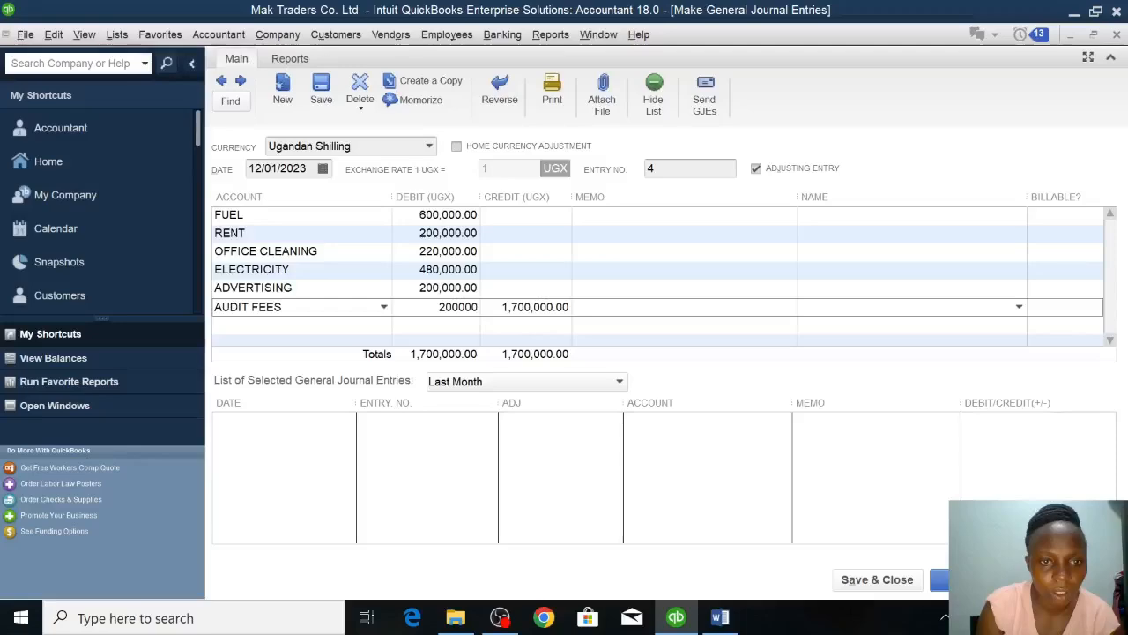
# Choose the existing ELECTRICITY account on the seventh journal line and debit it 5000000.
pyautogui.click(264, 326)
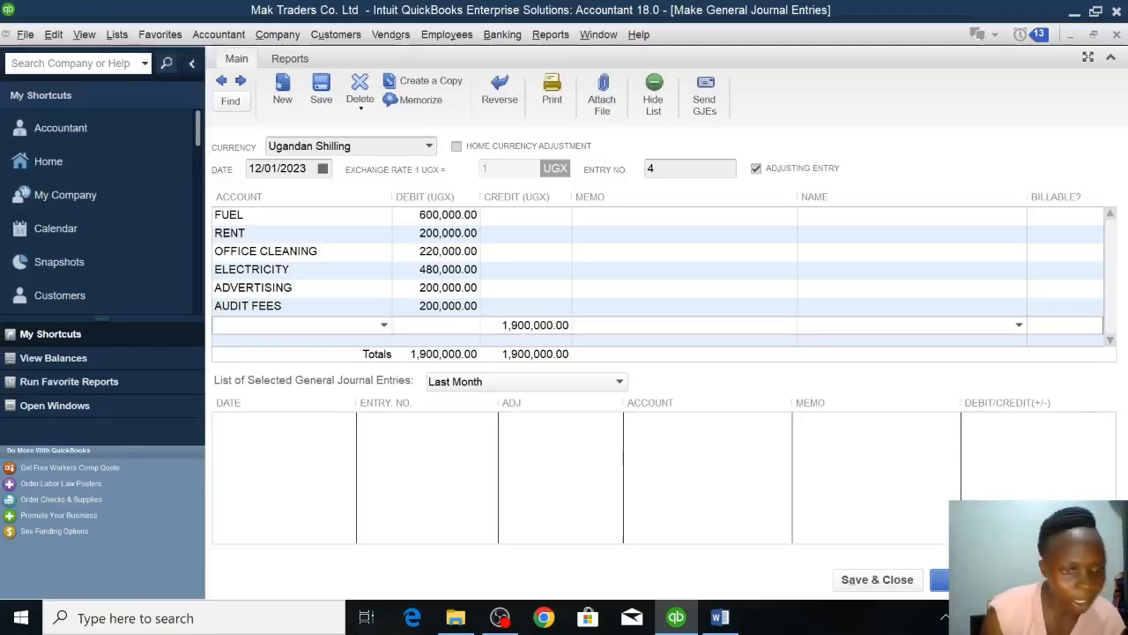
pyautogui.write('ELECTRICITY')
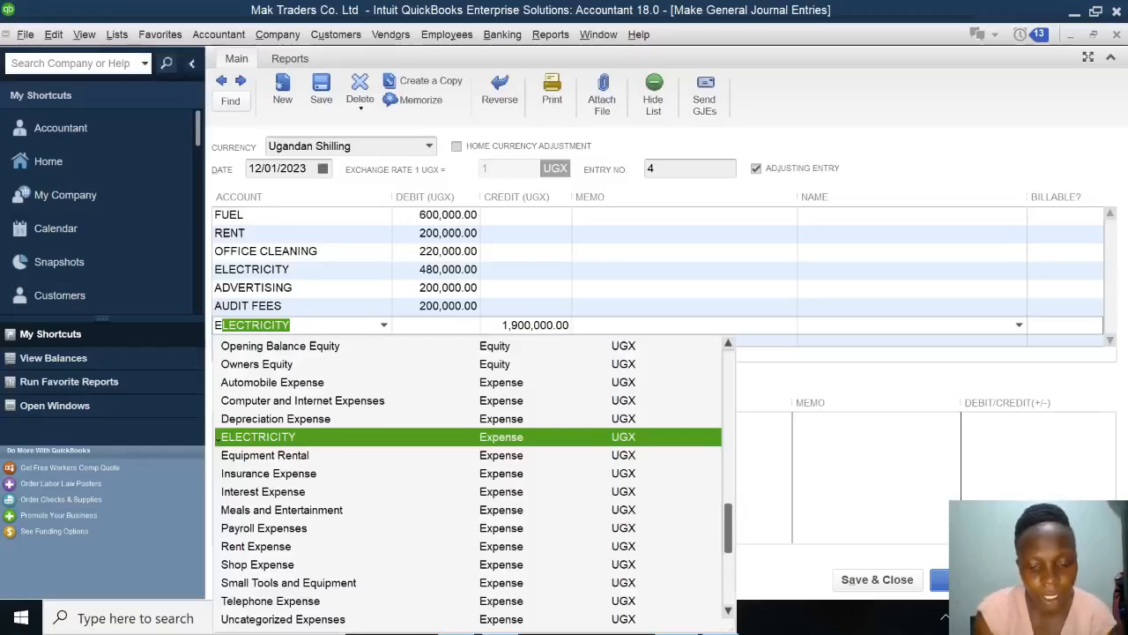
pyautogui.click(308, 438)
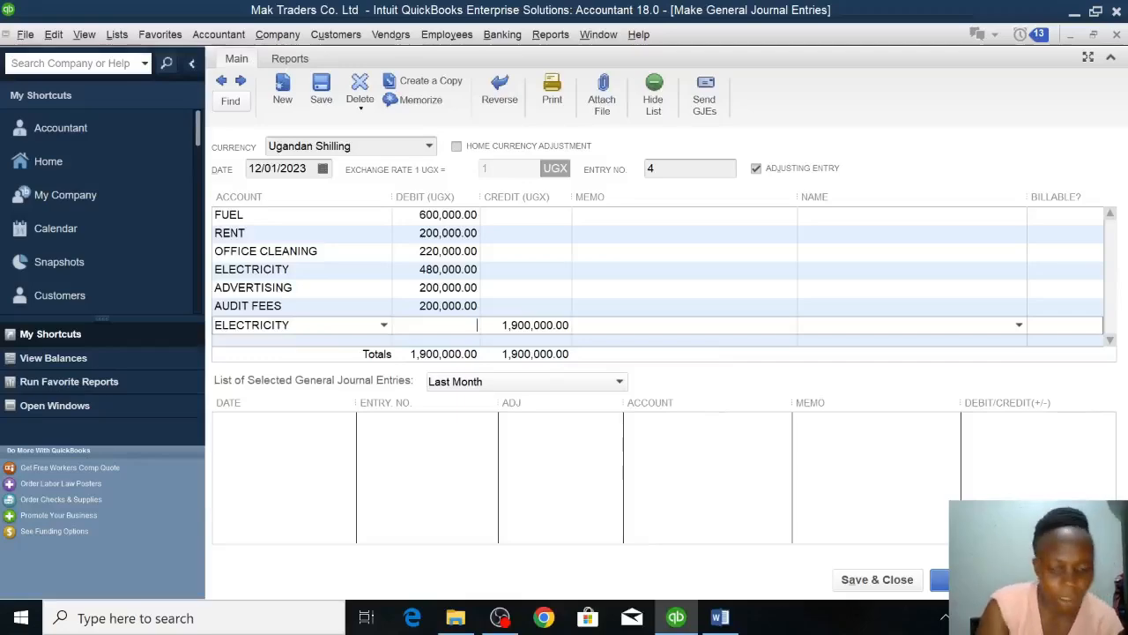
pyautogui.write('500000')
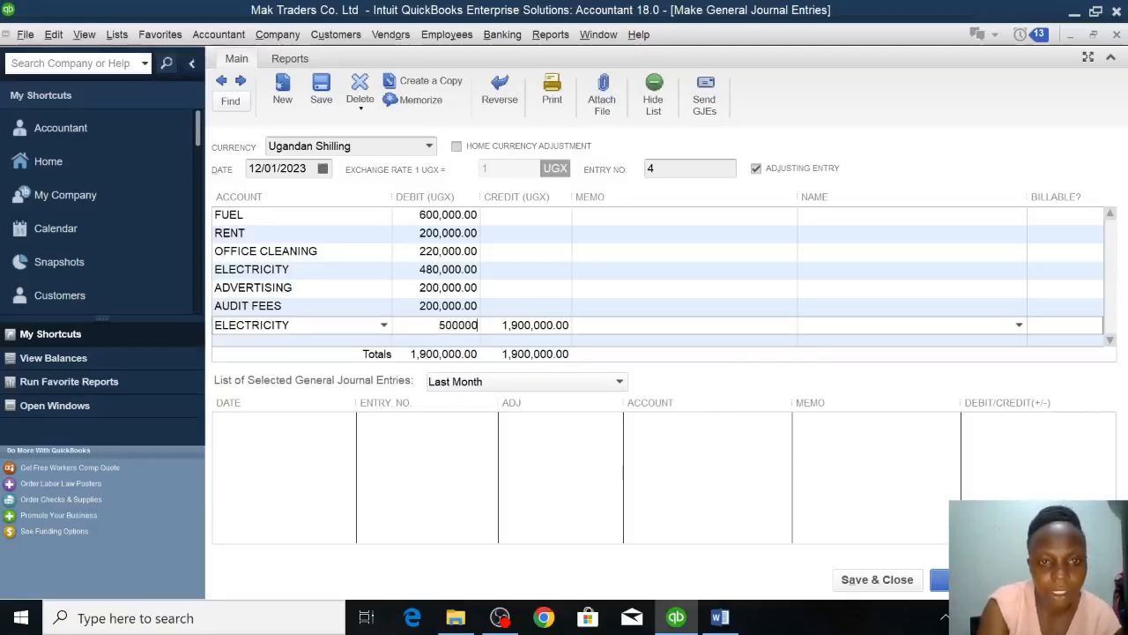
pyautogui.write('0')
pyautogui.press('Return')
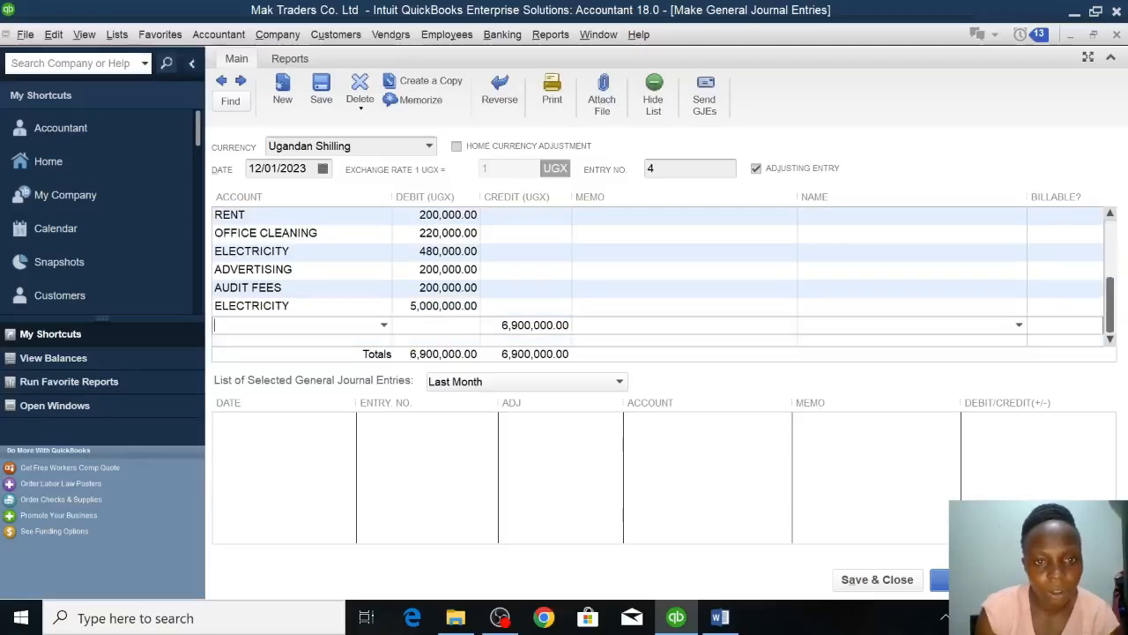
# Correct the debit amount on the second ELECTRICITY line to 500000.
pyautogui.click(456, 289)
pyautogui.moveTo(457, 307); pyautogui.dragTo(411, 307)
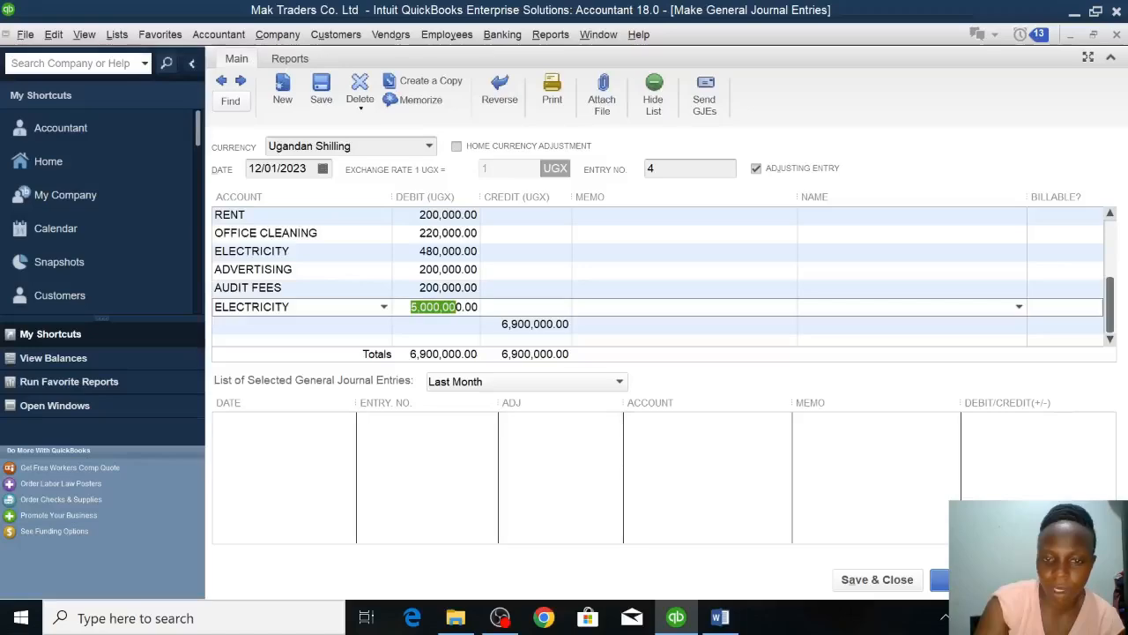
pyautogui.click(456, 306)
pyautogui.press('BackSpace')
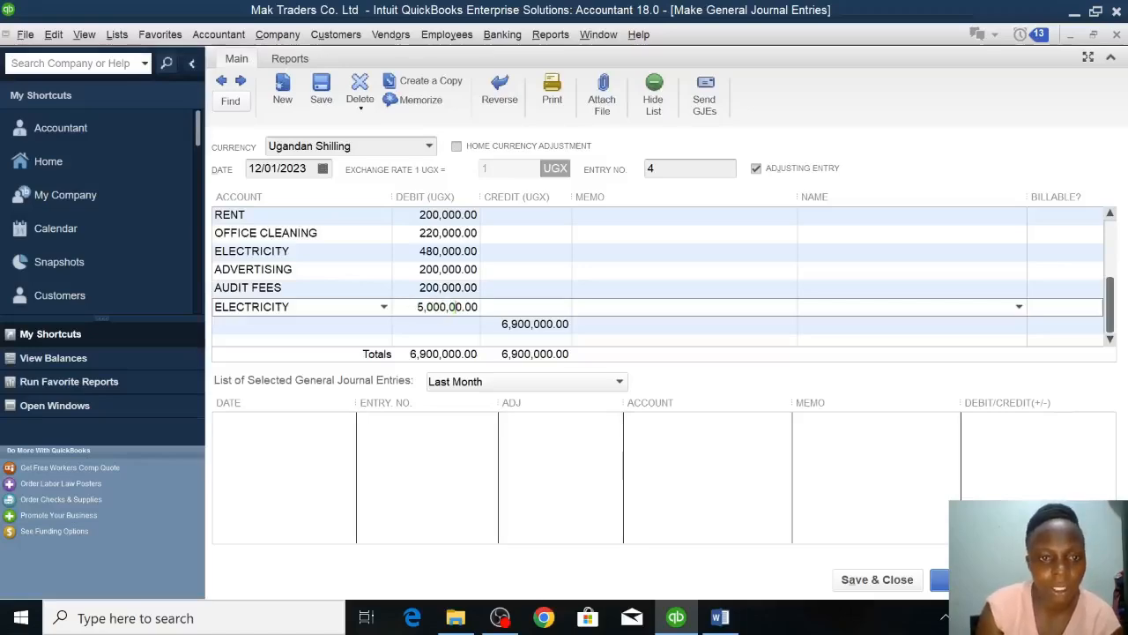
# Credit CENTENARY BANK with 2,400,000 on the line below the expenses and save and close the journal entry.
pyautogui.click(388, 325)
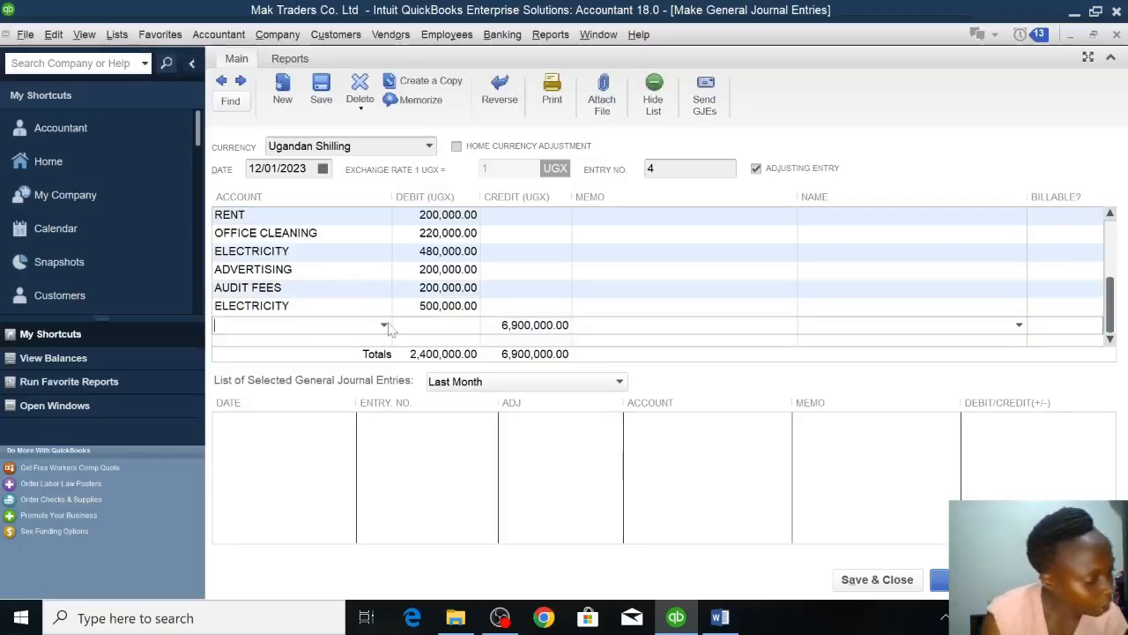
pyautogui.write('CAPITAL')
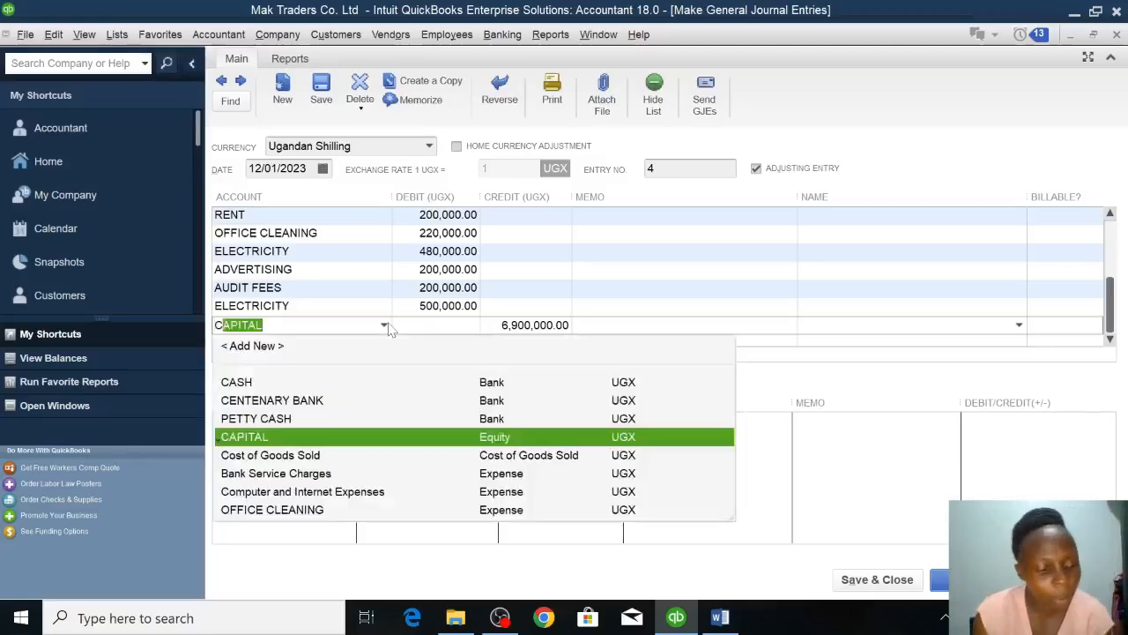
pyautogui.click(272, 400)
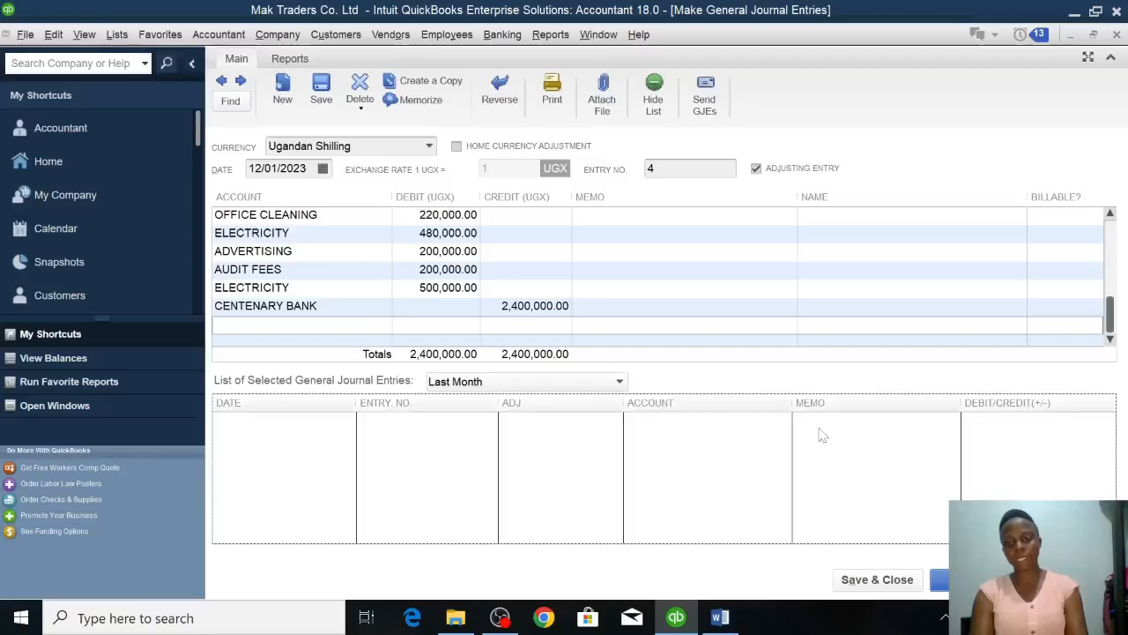
pyautogui.click(887, 587)
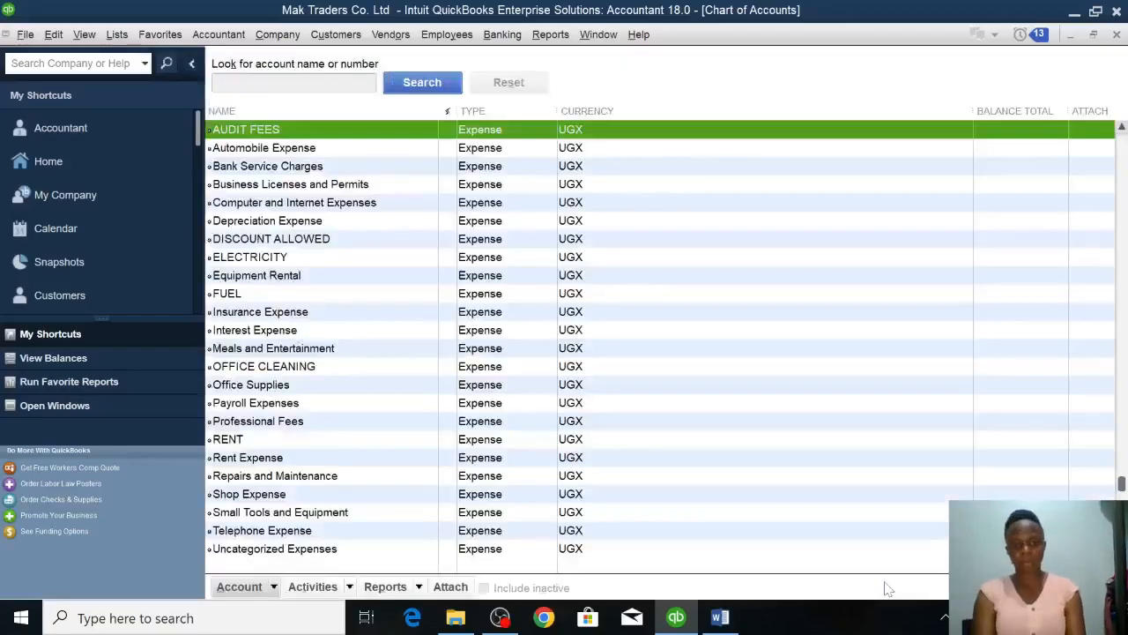
# Switch to the Word assignment and read the transactions after the cheque expenses and the required reports.
pyautogui.click(720, 617)
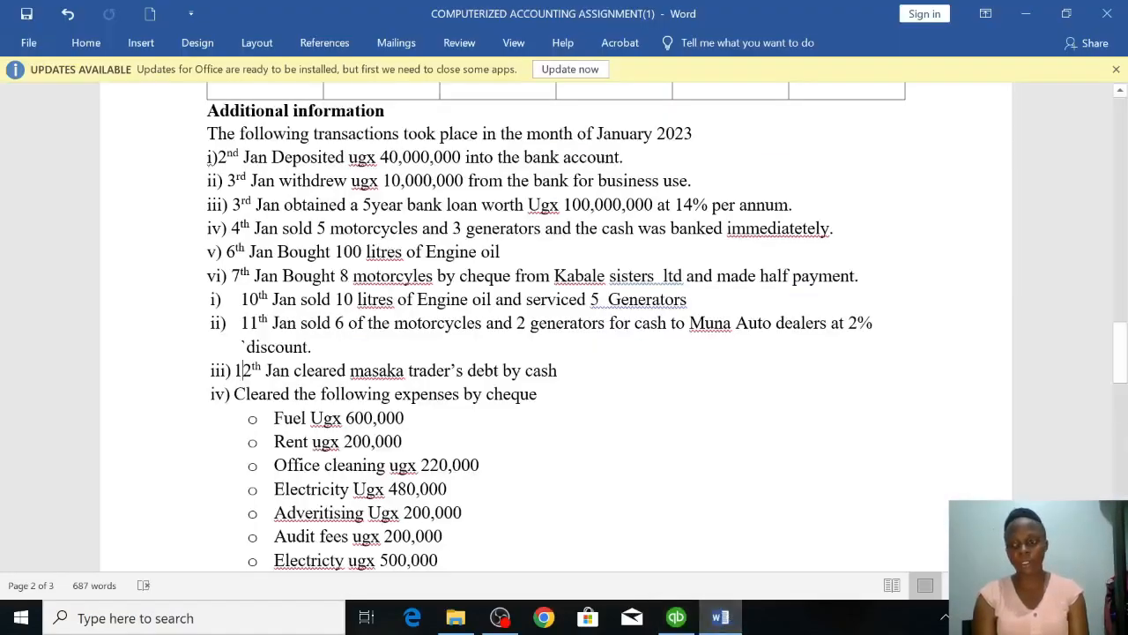
pyautogui.scroll(-3, 564, 326)
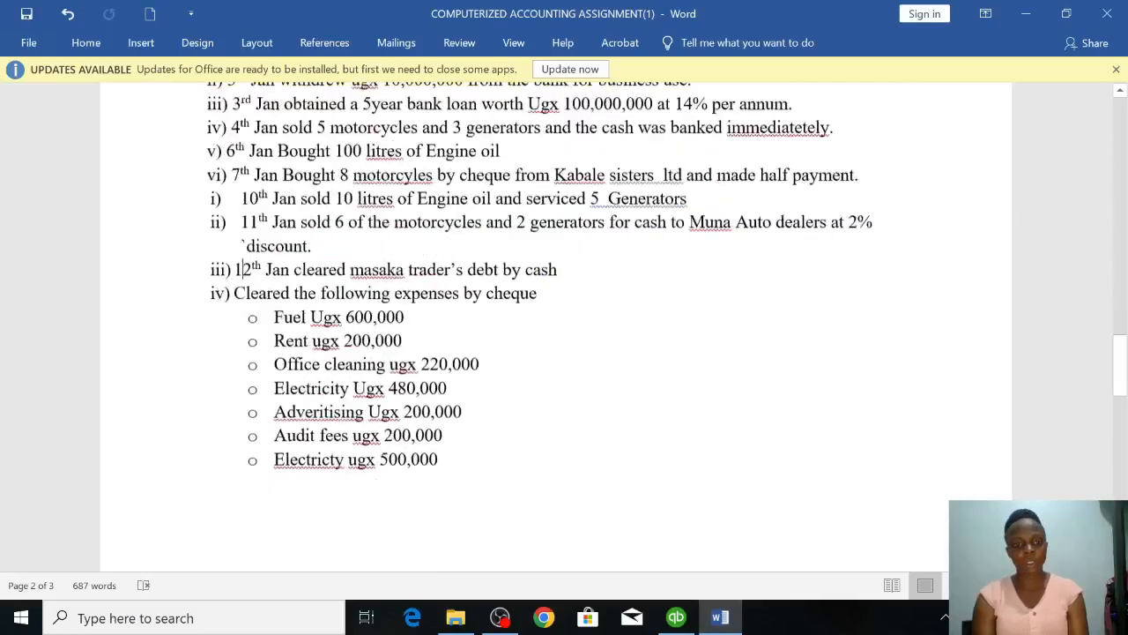
pyautogui.scroll(-1, 564, 326)
pyautogui.press('Down')
pyautogui.press('Down')
pyautogui.press('Down')
pyautogui.press('Down')
pyautogui.press('Down')
pyautogui.press('Down')
pyautogui.press('Down')
pyautogui.press('Down')
pyautogui.press('Down')
pyautogui.press('Down')
pyautogui.press('Down')
pyautogui.press('Down')
pyautogui.press('Down')
pyautogui.press('Down')
pyautogui.press('Down')
pyautogui.press('Down')
pyautogui.press('Down')
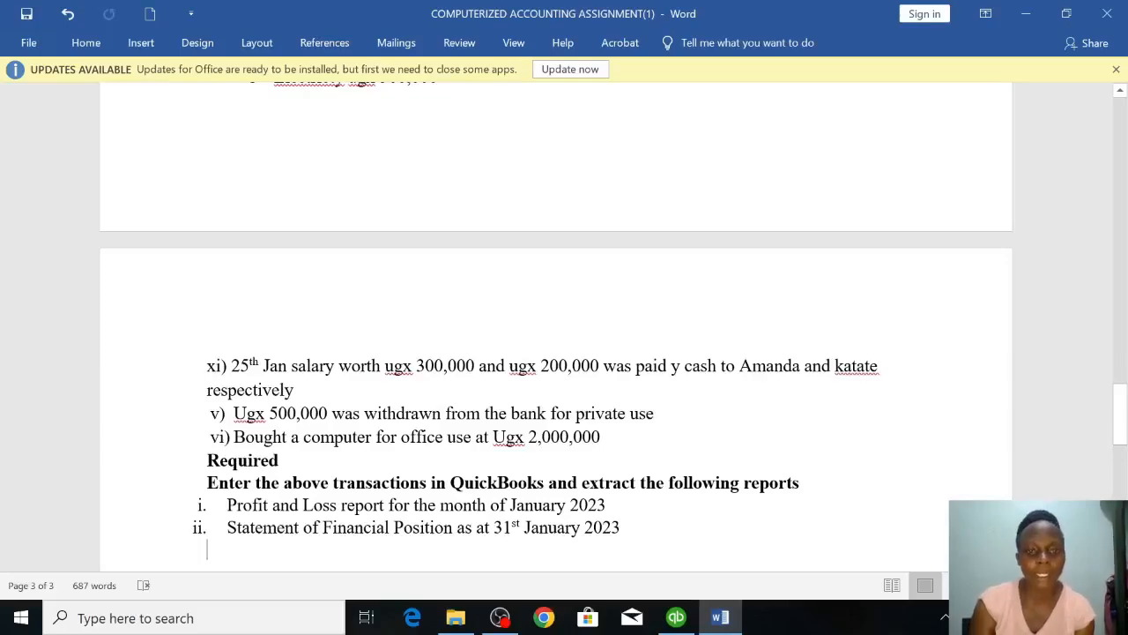
# Switch to QuickBooks, start a new general journal entry and turn off the automatic entry-numbering message for the future.
pyautogui.click(676, 617)
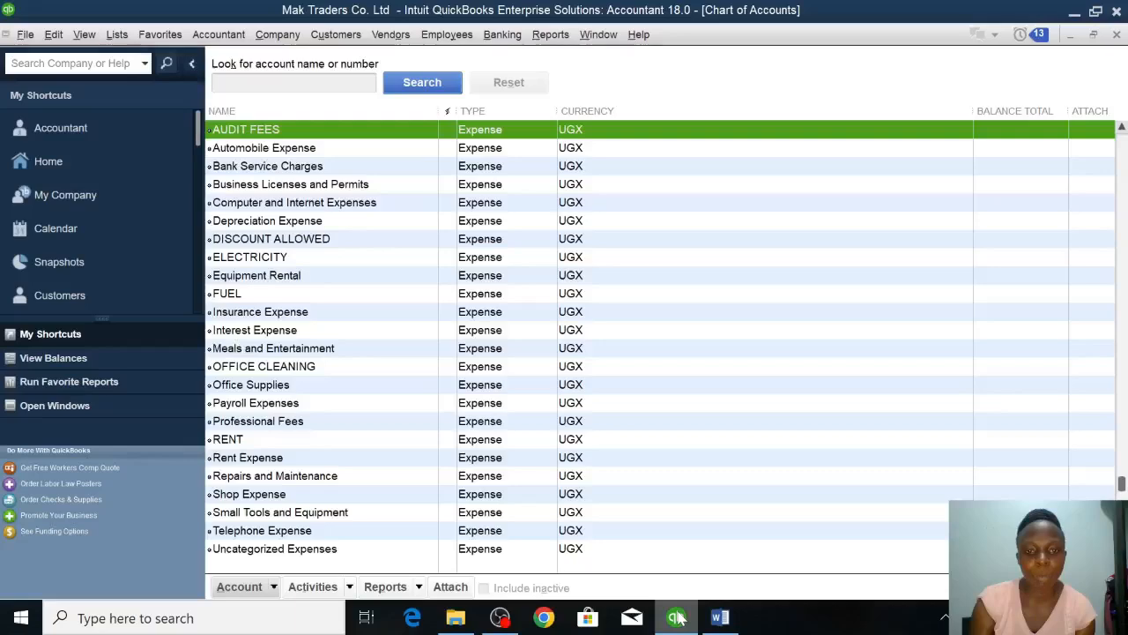
pyautogui.rightClick(367, 138)
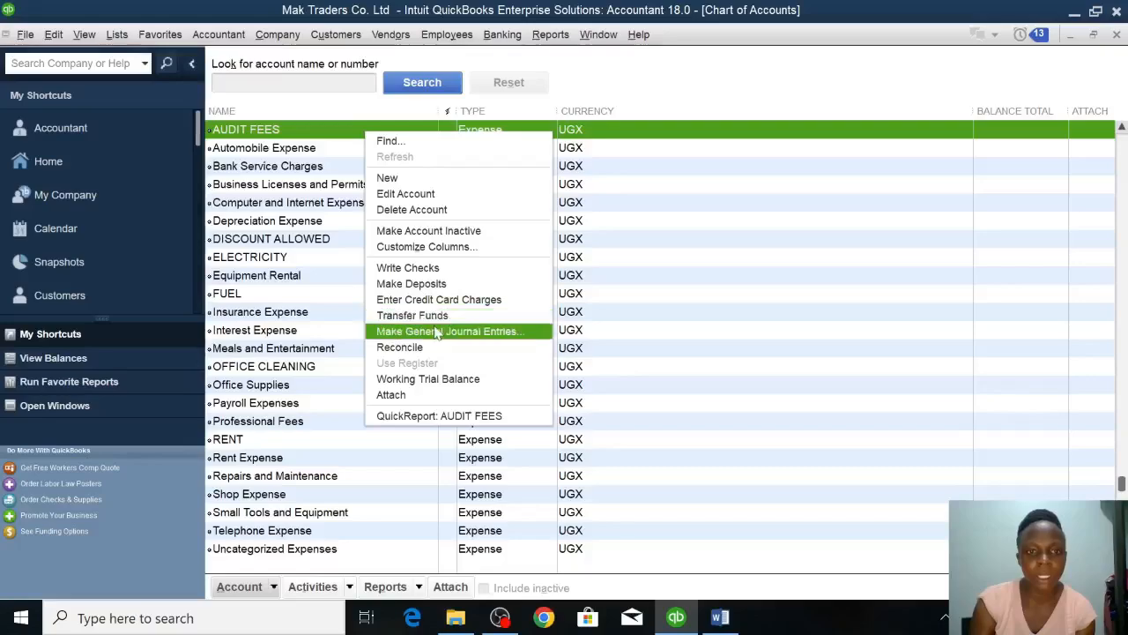
pyautogui.click(429, 330)
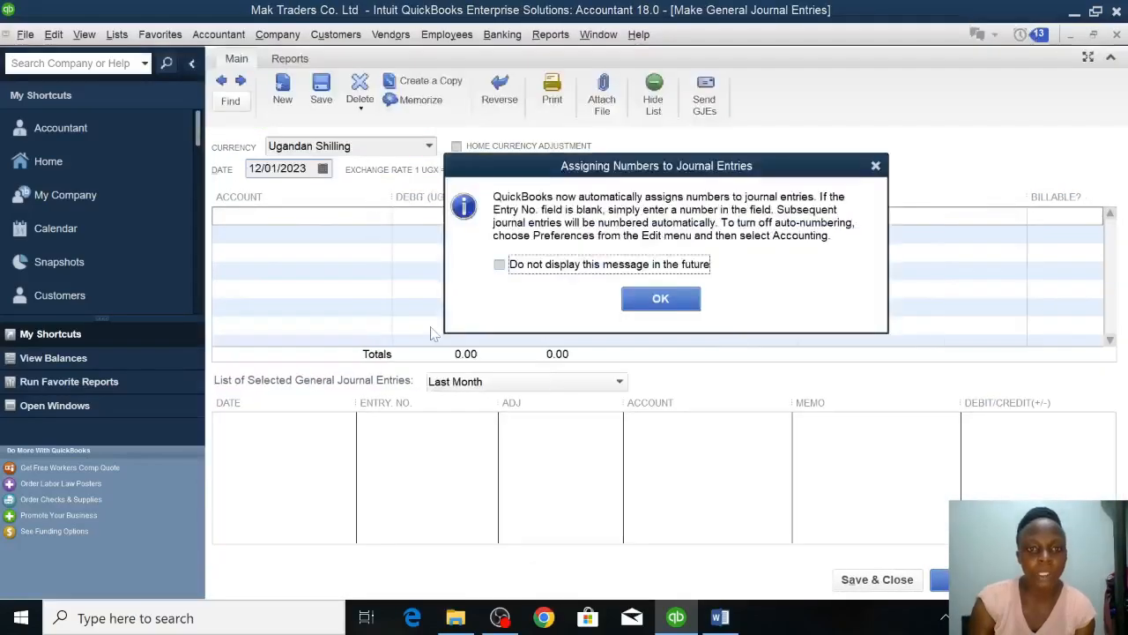
pyautogui.click(588, 267)
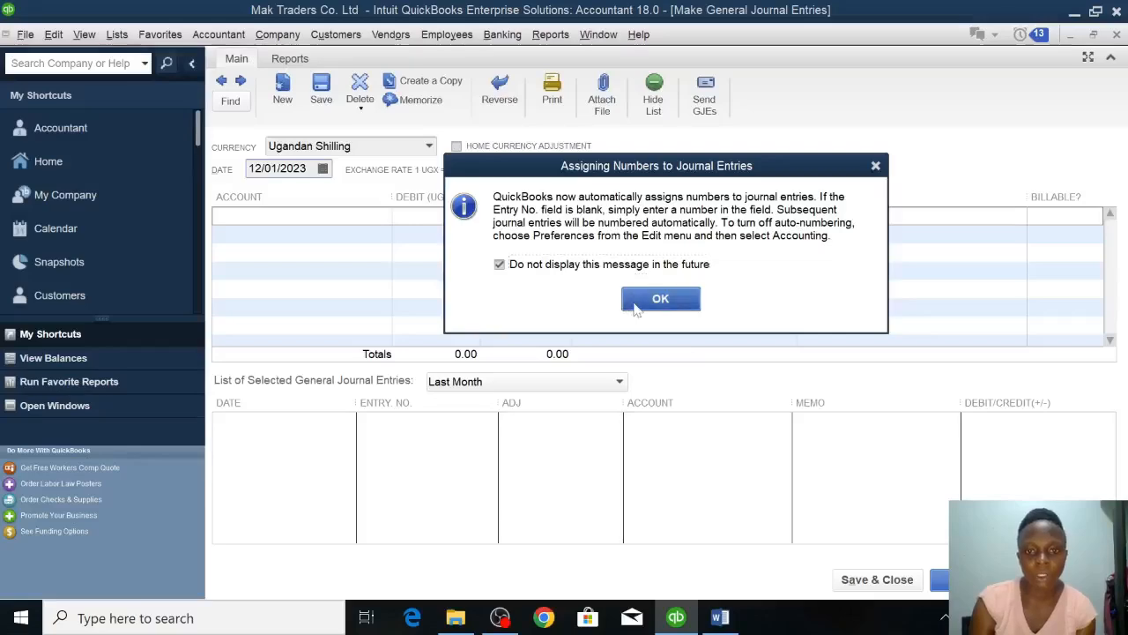
pyautogui.click(657, 299)
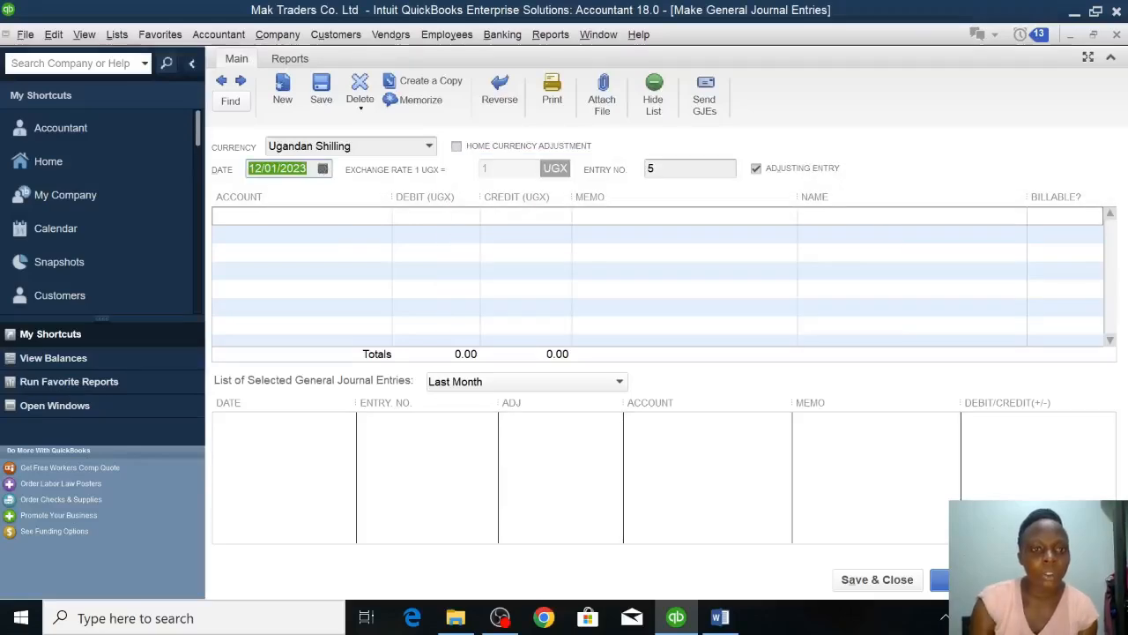
# Try to date the journal entry 25/01/2023.
pyautogui.click(261, 167)
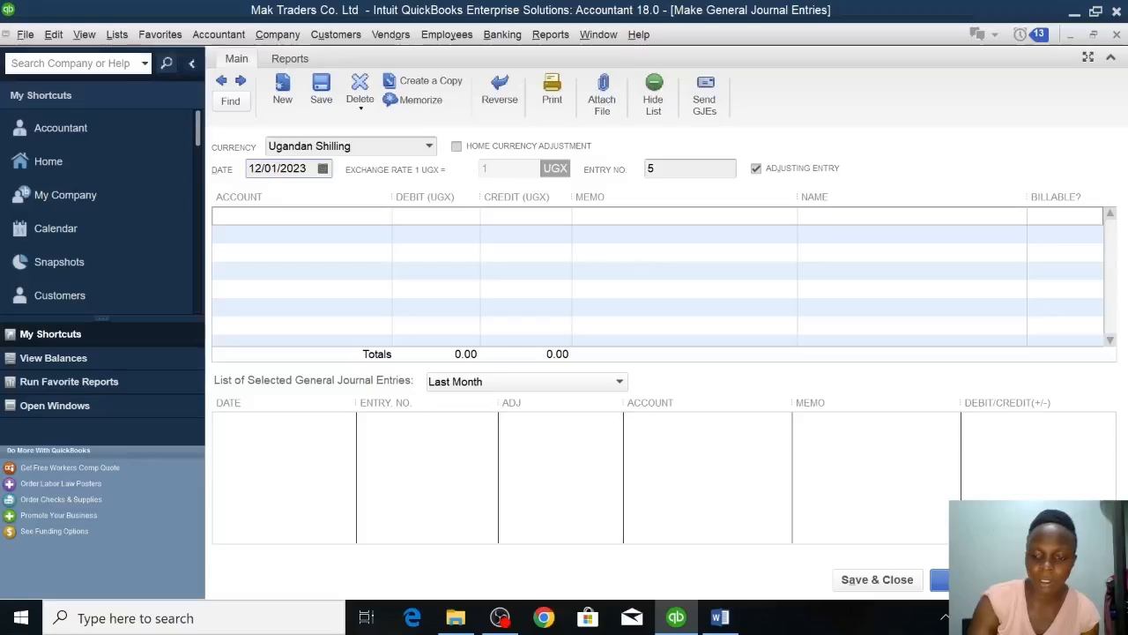
pyautogui.press('BackSpace')
pyautogui.press('BackSpace')
pyautogui.write('25')
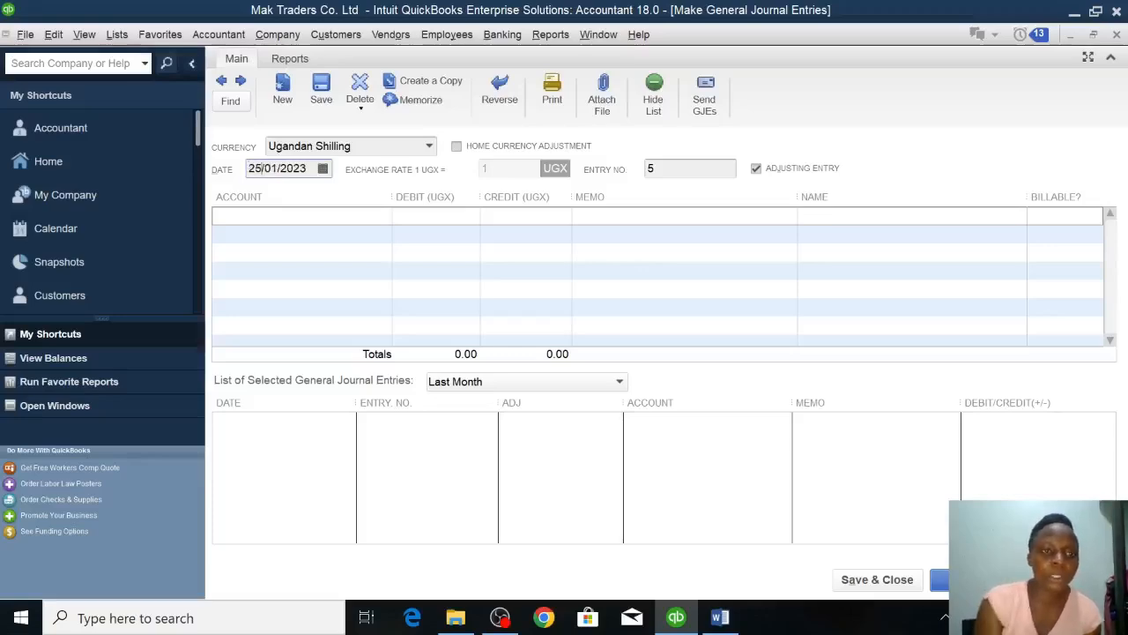
pyautogui.click(259, 215)
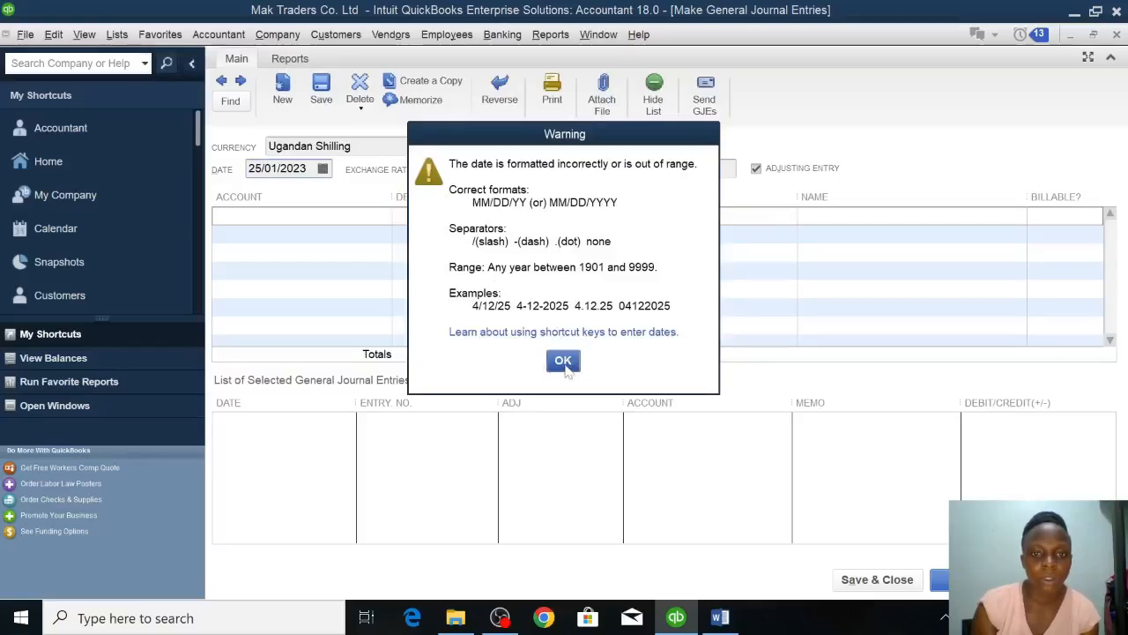
pyautogui.click(564, 362)
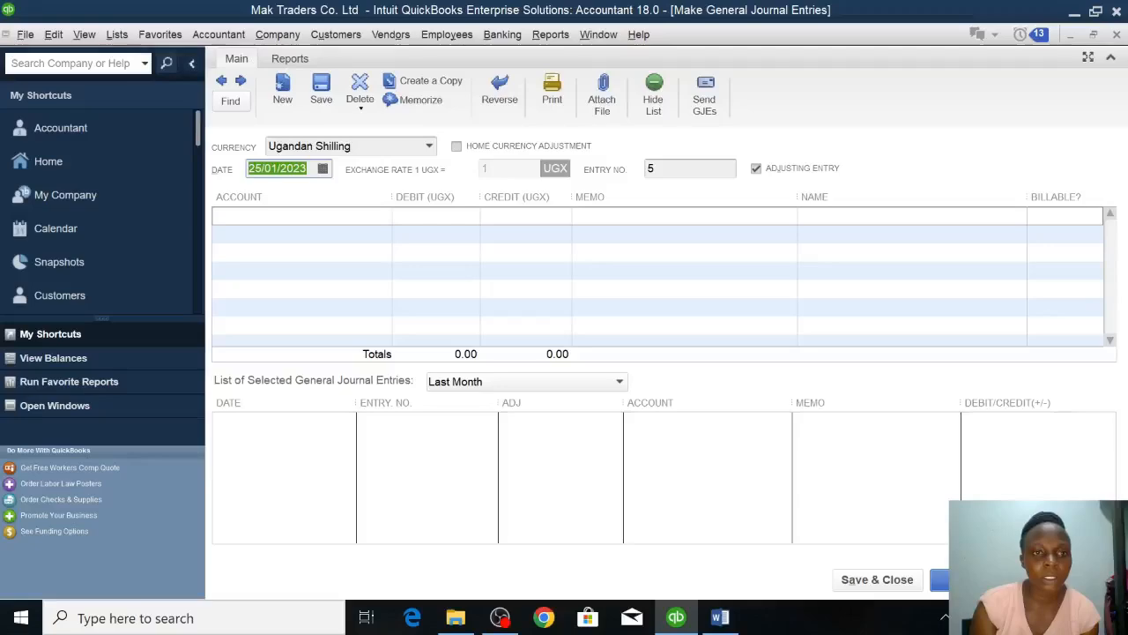
# Set the journal entry date to 01/25/2023.
pyautogui.click(279, 168)
pyautogui.press('BackSpace')
pyautogui.press('BackSpace')
pyautogui.write('25')
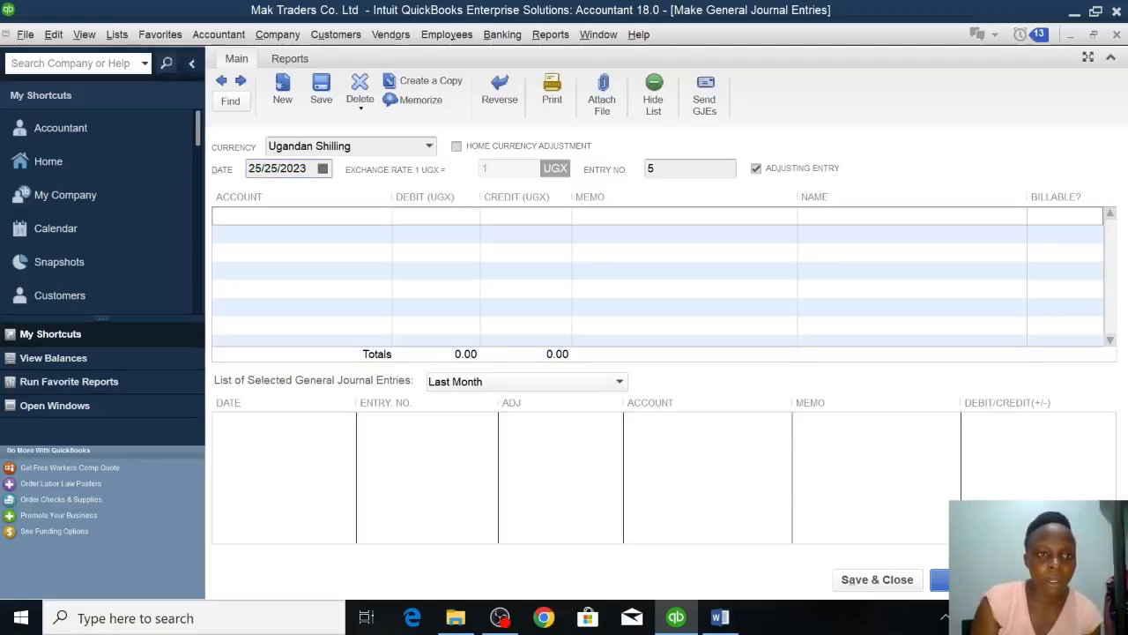
pyautogui.press('BackSpace')
pyautogui.press('BackSpace')
pyautogui.write('01')
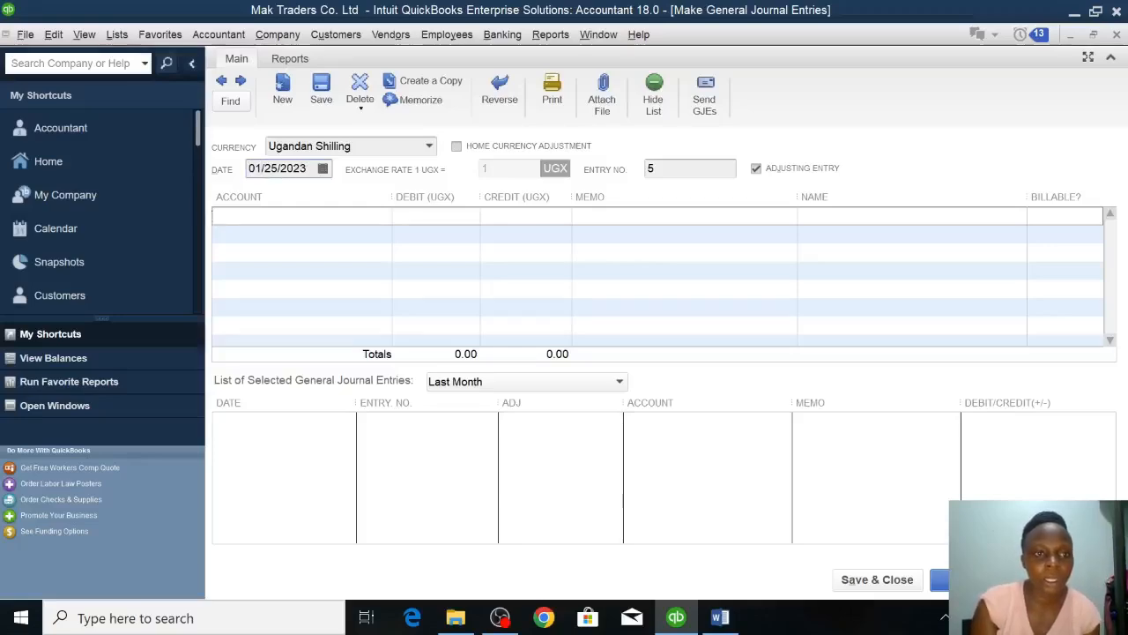
# Create a new expense account named SALARY for the first journal line.
pyautogui.click(217, 216)
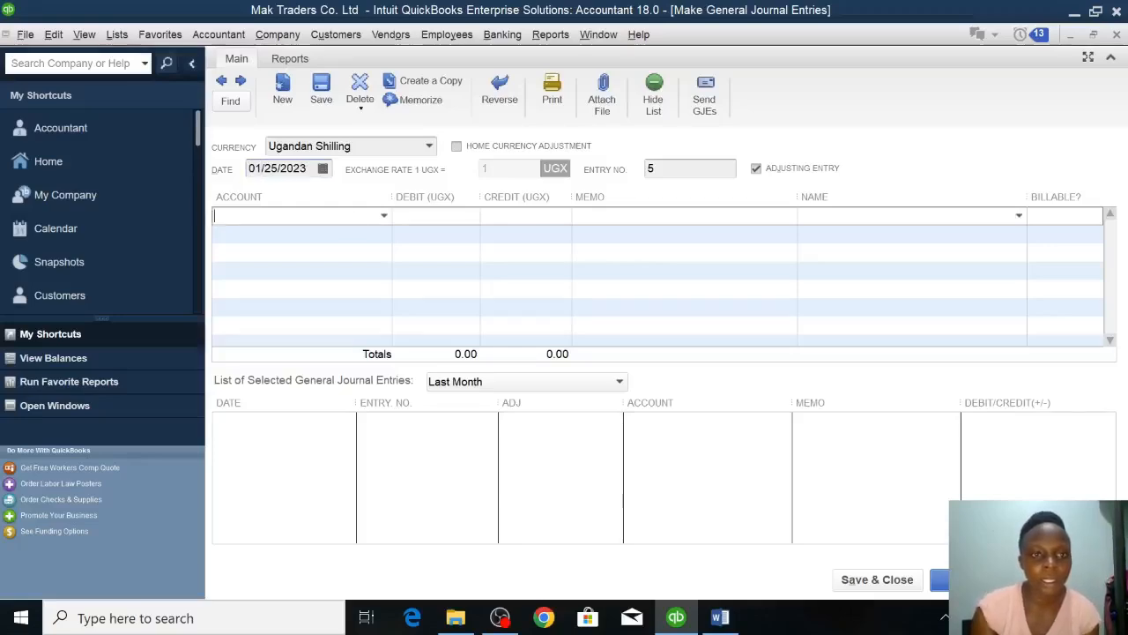
pyautogui.click(384, 216)
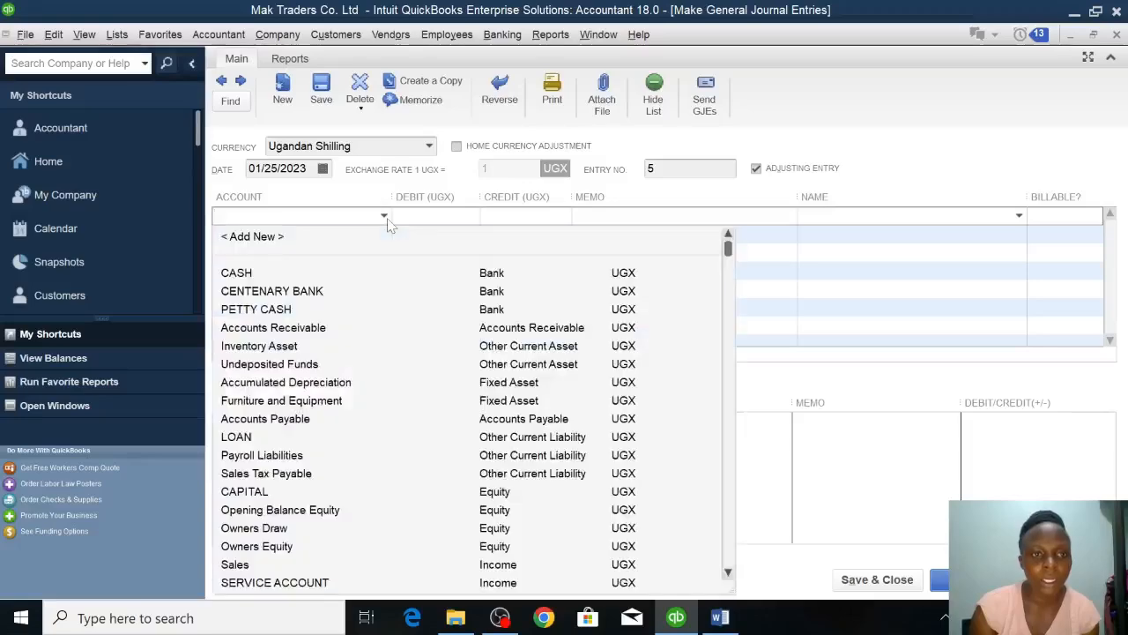
pyautogui.click(253, 238)
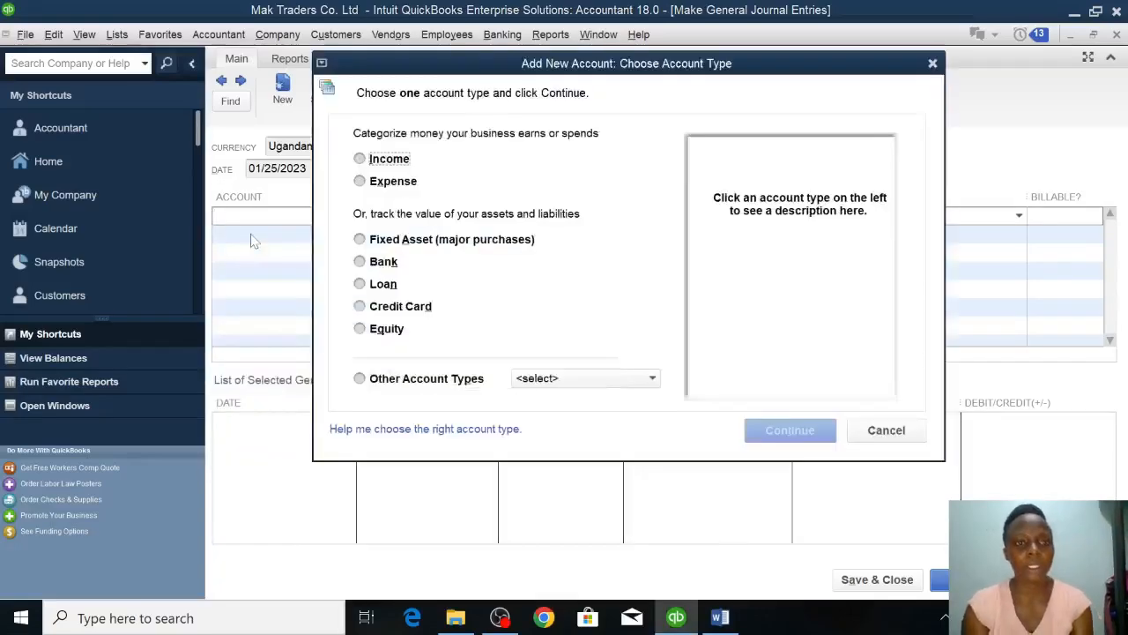
pyautogui.click(390, 182)
pyautogui.click(767, 431)
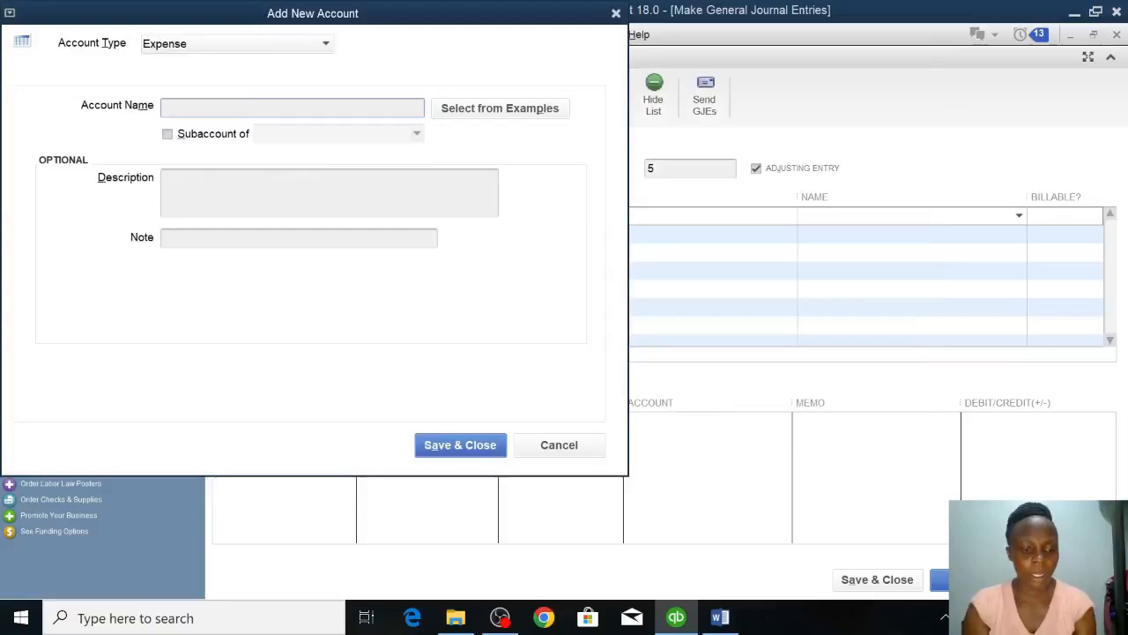
pyautogui.write('SALARY')
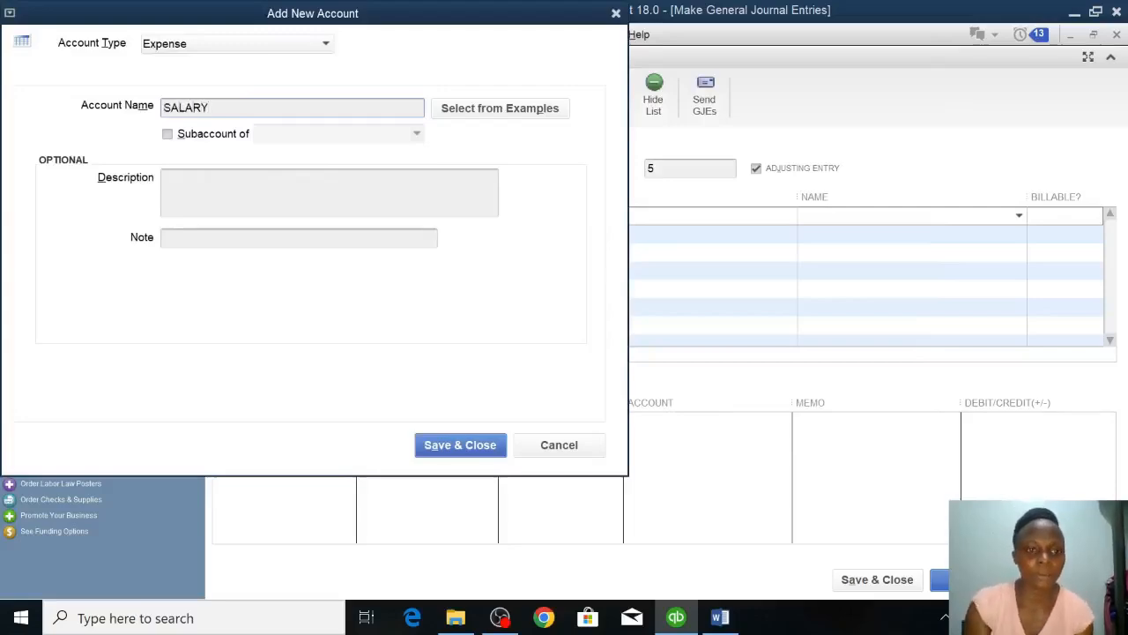
pyautogui.click(460, 445)
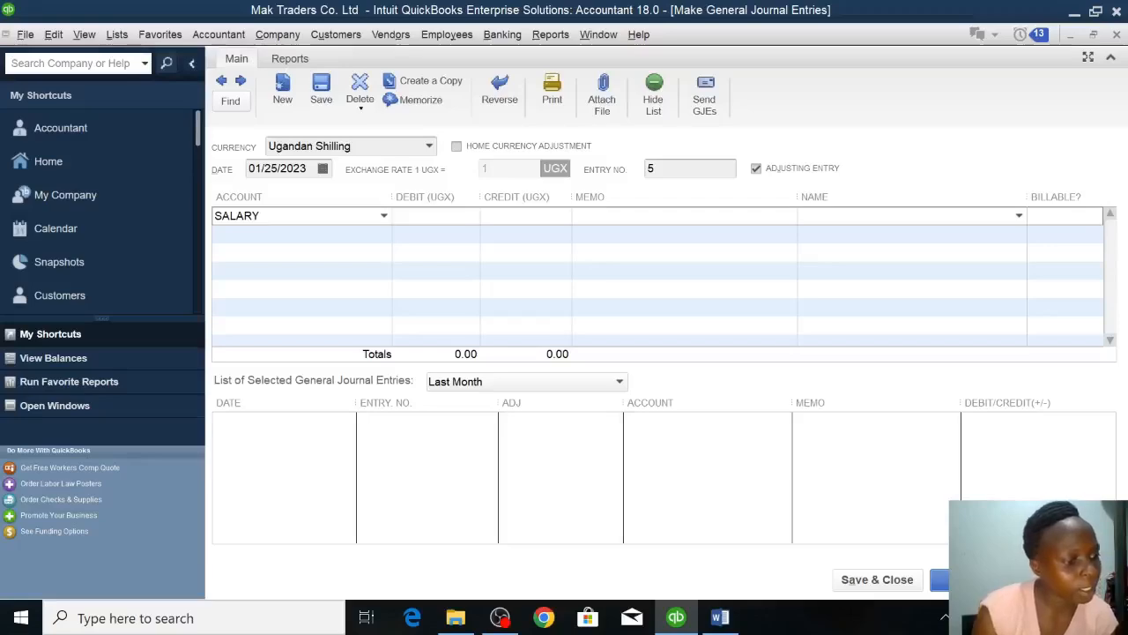
# Debit the SALARY account on the first journal line with 300,000.
pyautogui.write('3')
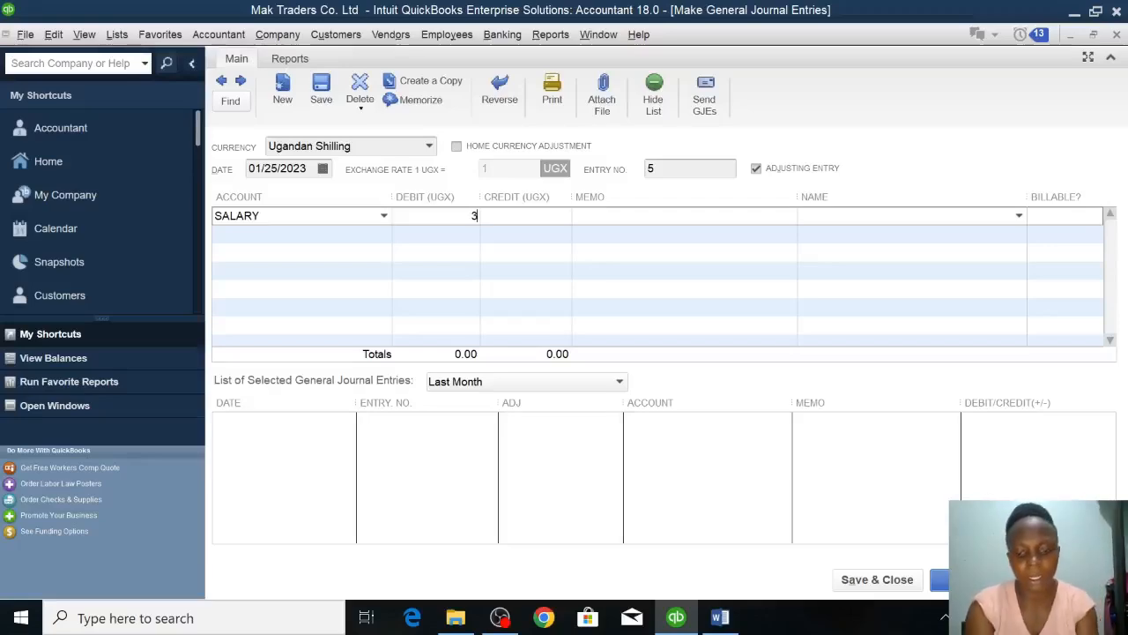
pyautogui.write('00000')
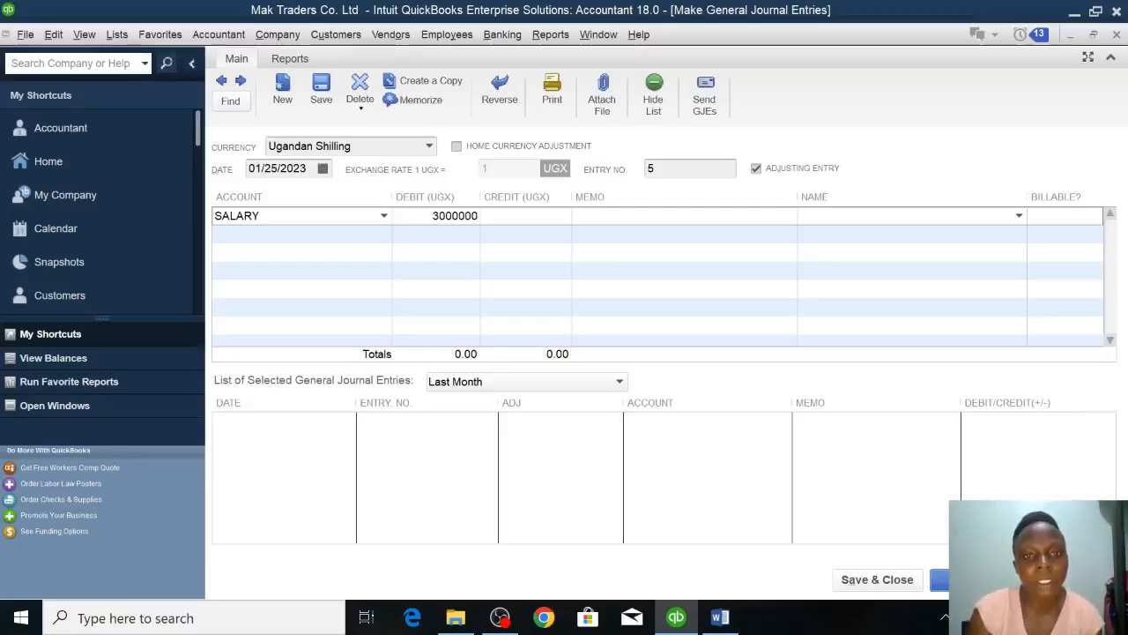
pyautogui.press('Tab')
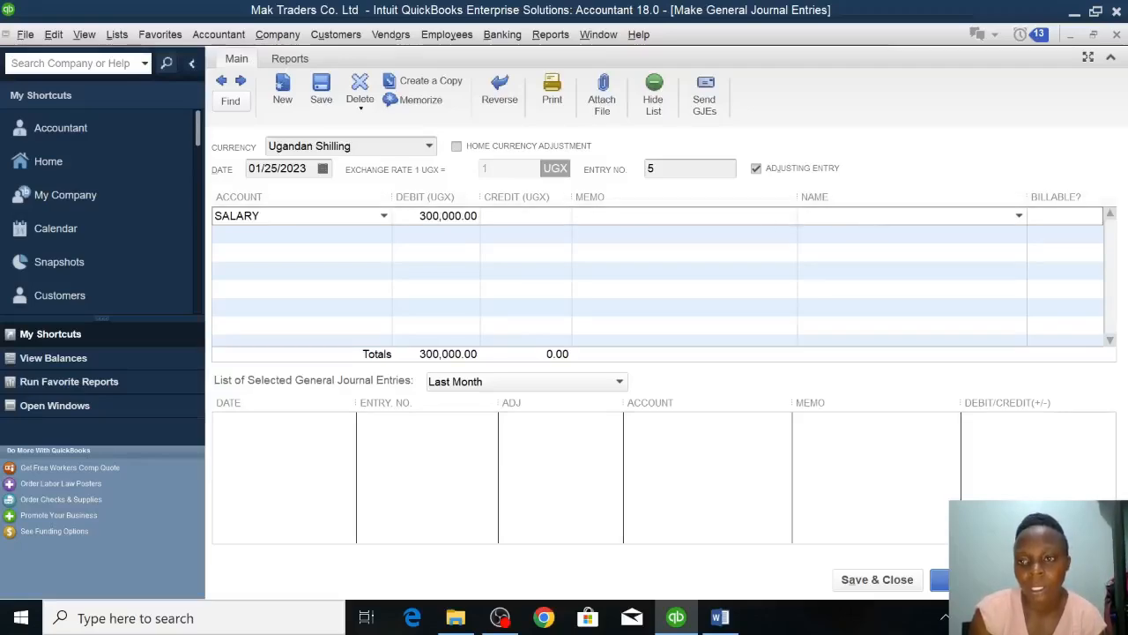
# Add a new employee as the name on the first SALARY line, entering only the first name and leaving the payroll information as is.
pyautogui.click(1020, 217)
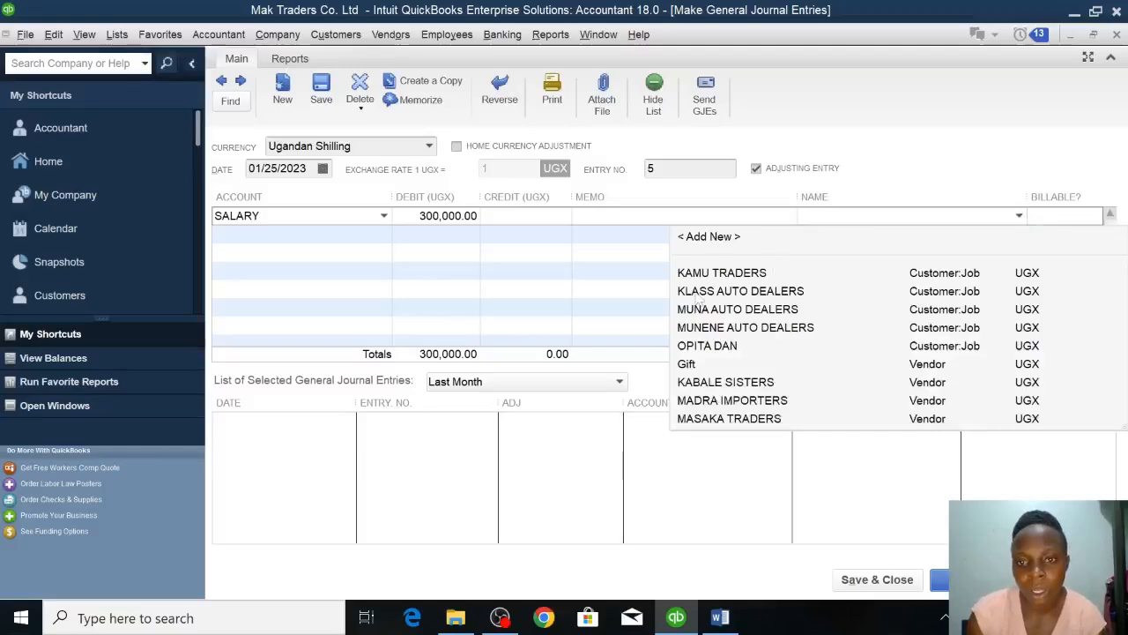
pyautogui.click(708, 237)
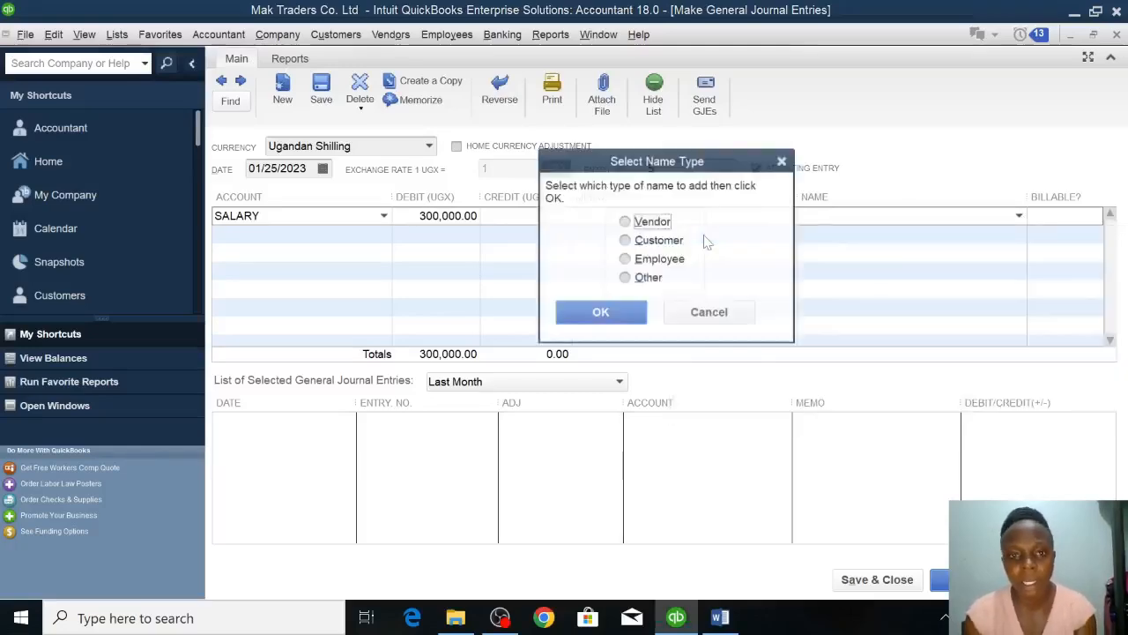
pyautogui.click(657, 263)
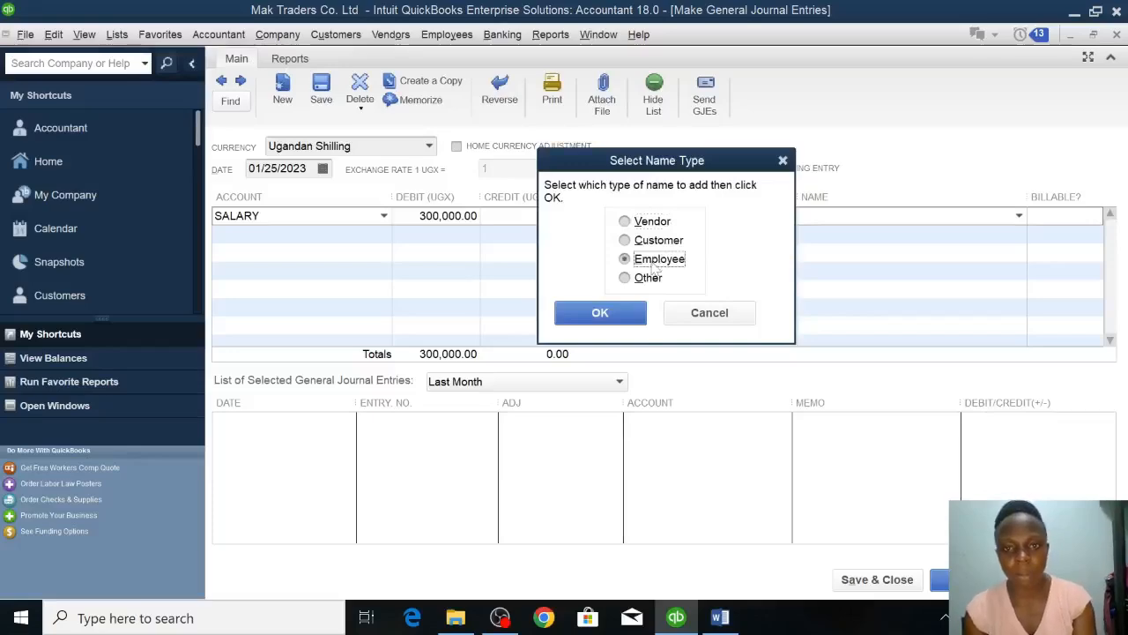
pyautogui.click(609, 314)
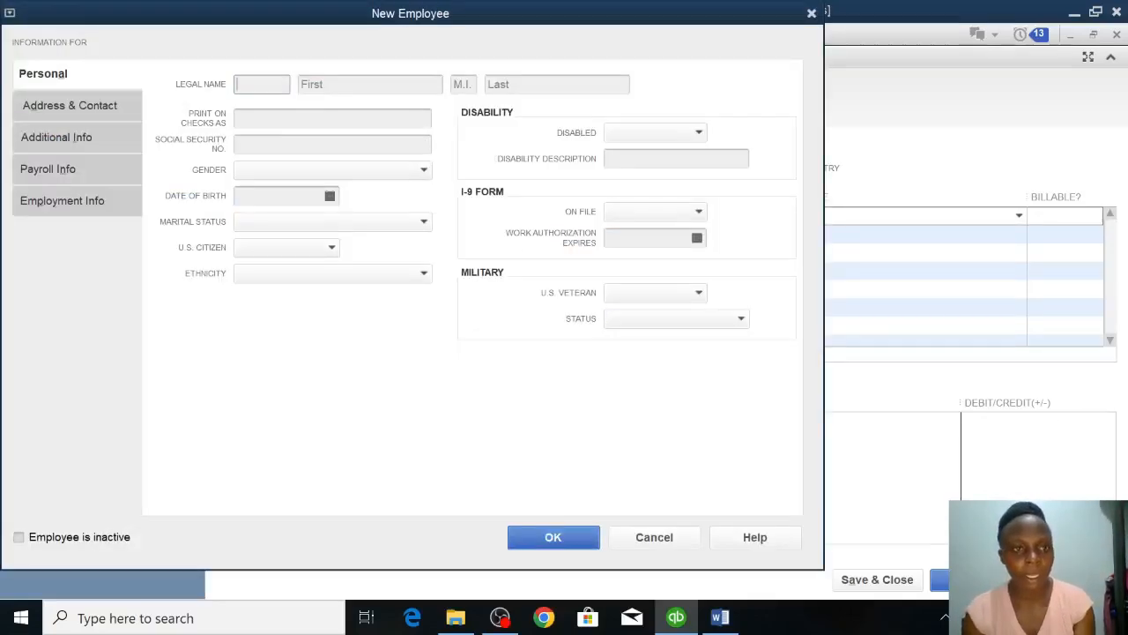
pyautogui.click(370, 84)
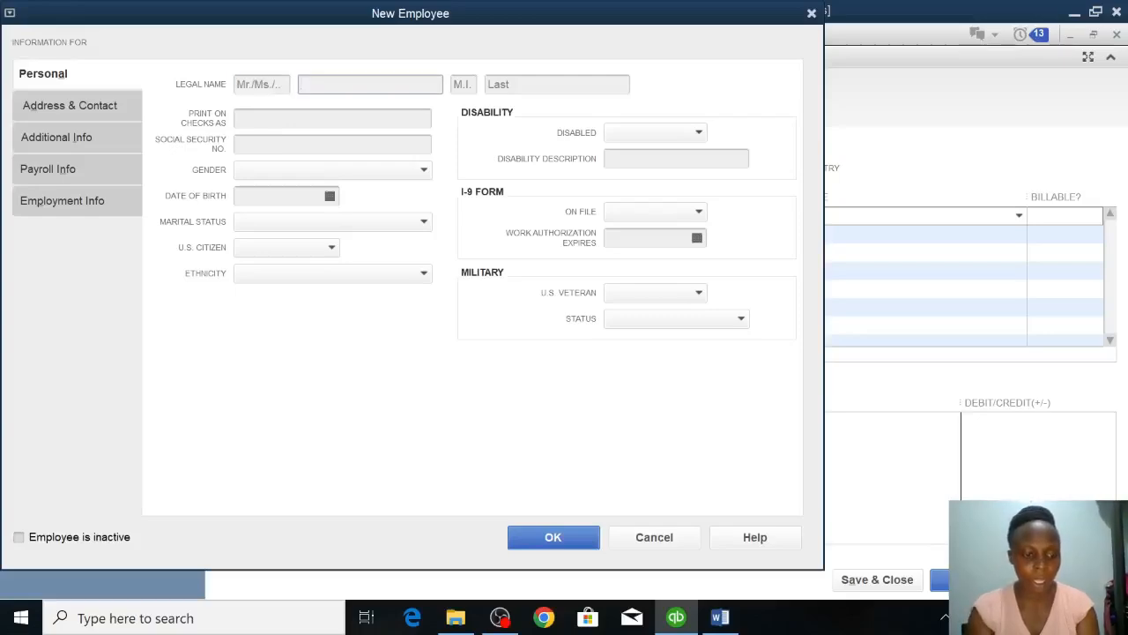
pyautogui.write('AMANDA')
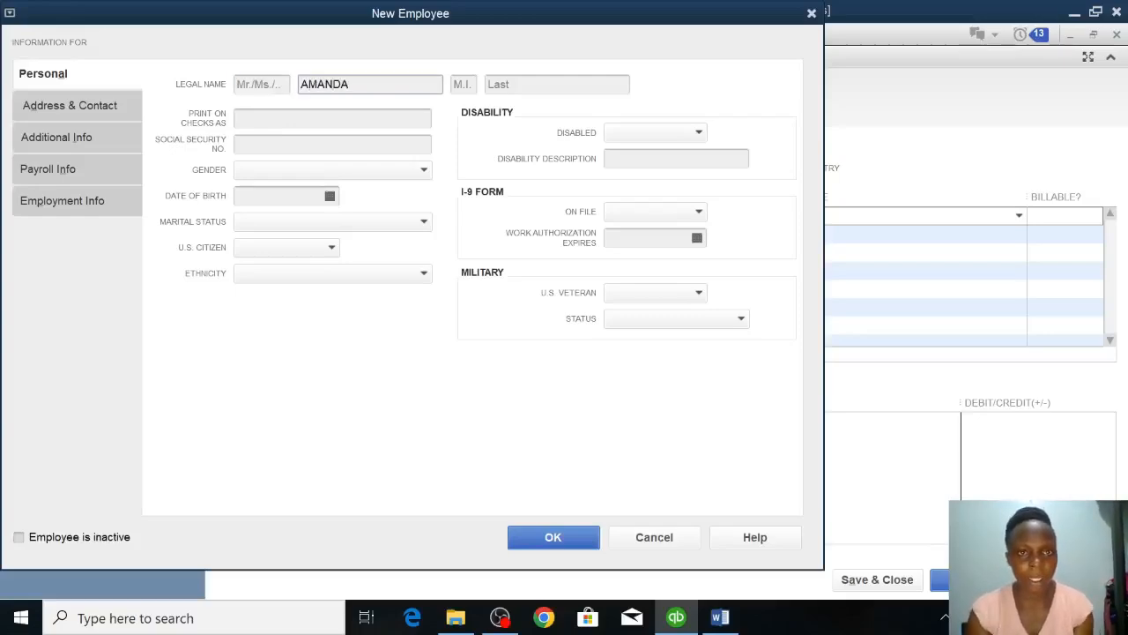
pyautogui.click(523, 544)
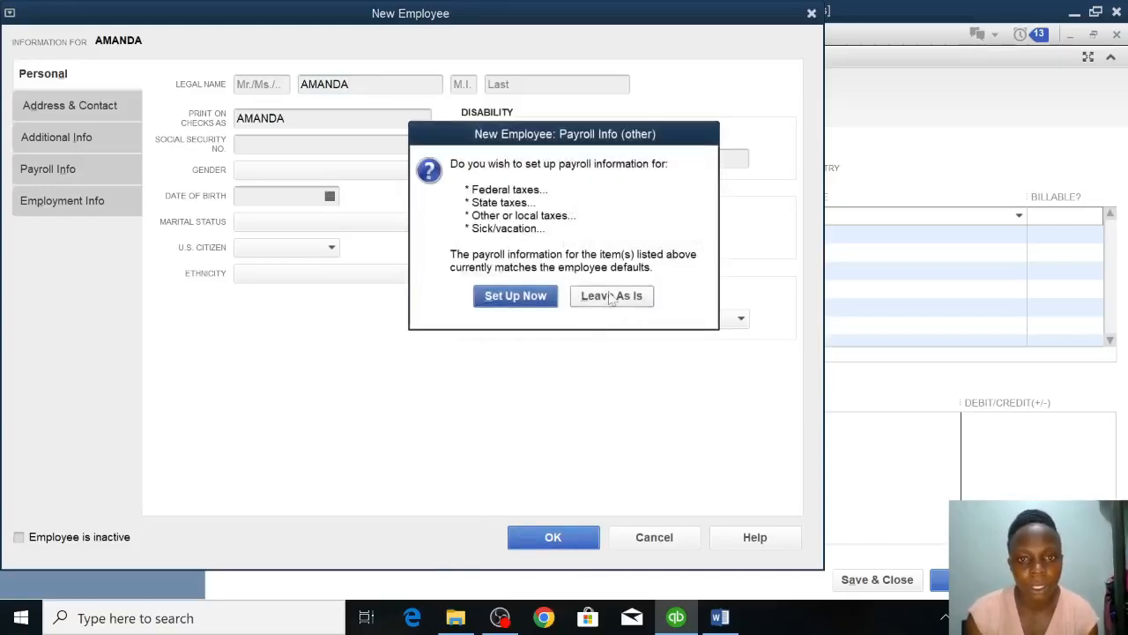
pyautogui.click(611, 296)
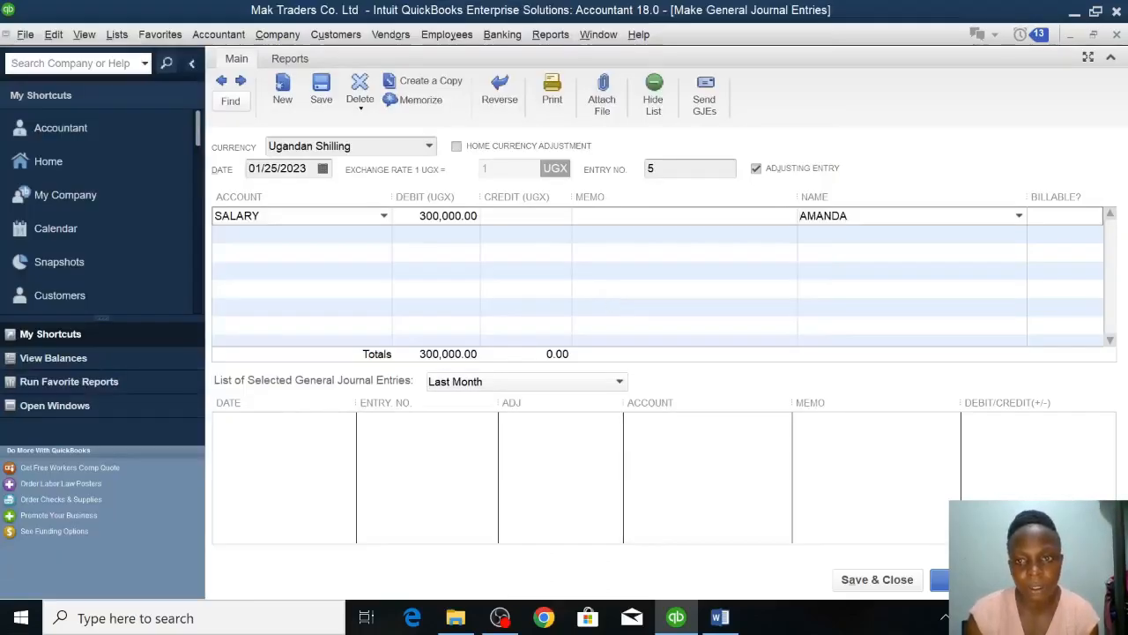
# Choose the existing SALARY account on the second journal line and debit it 200,000.
pyautogui.click(299, 234)
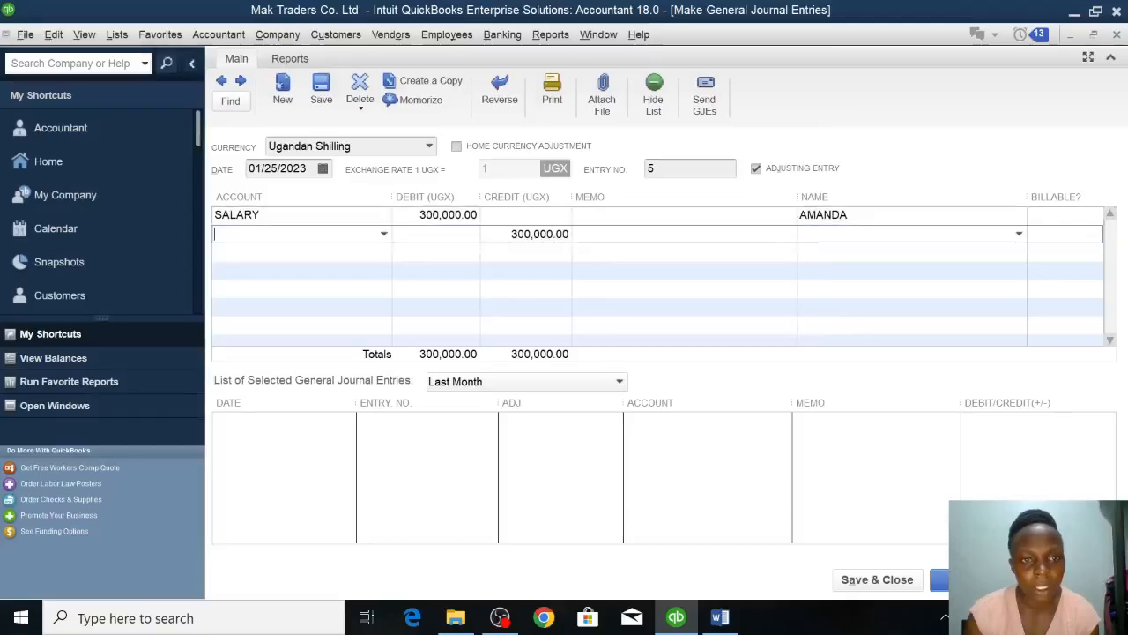
pyautogui.click(383, 233)
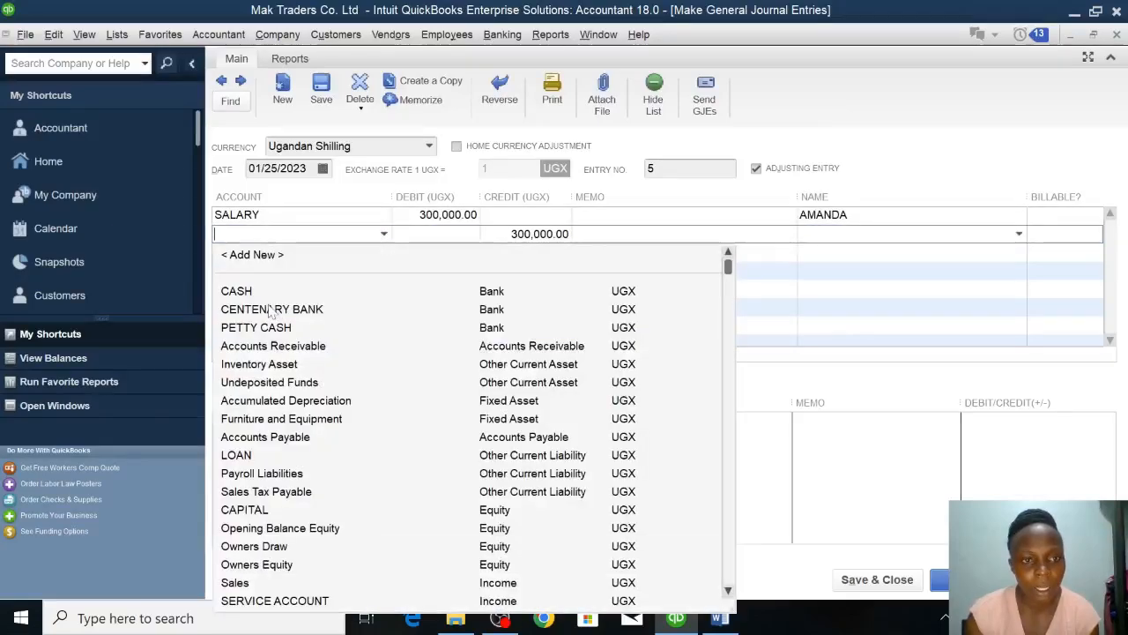
pyautogui.write('s')
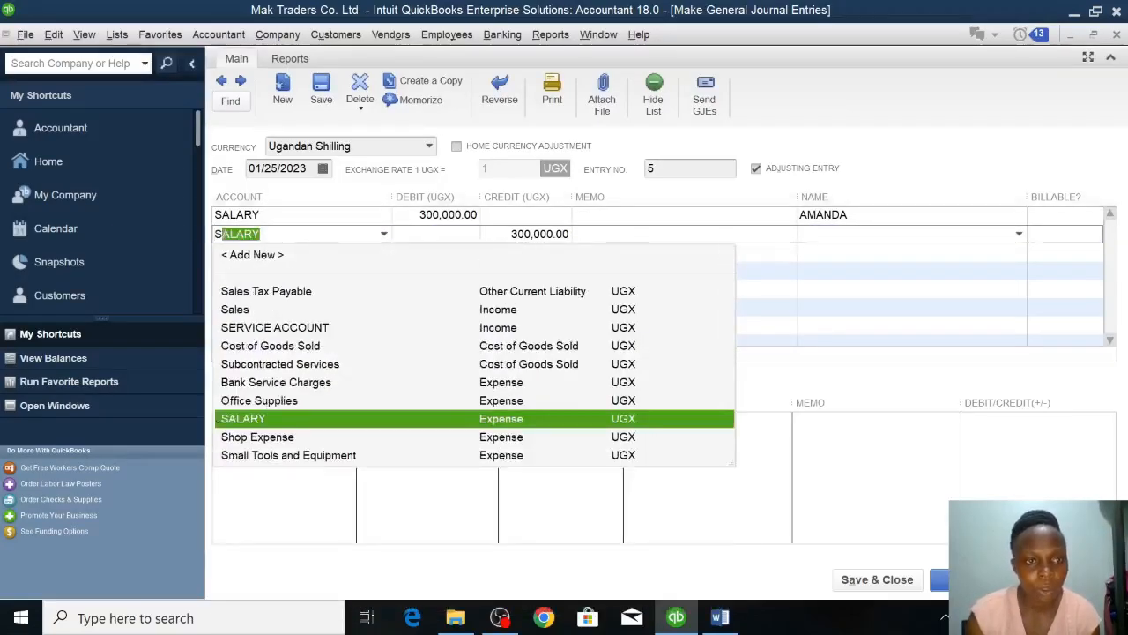
pyautogui.click(251, 234)
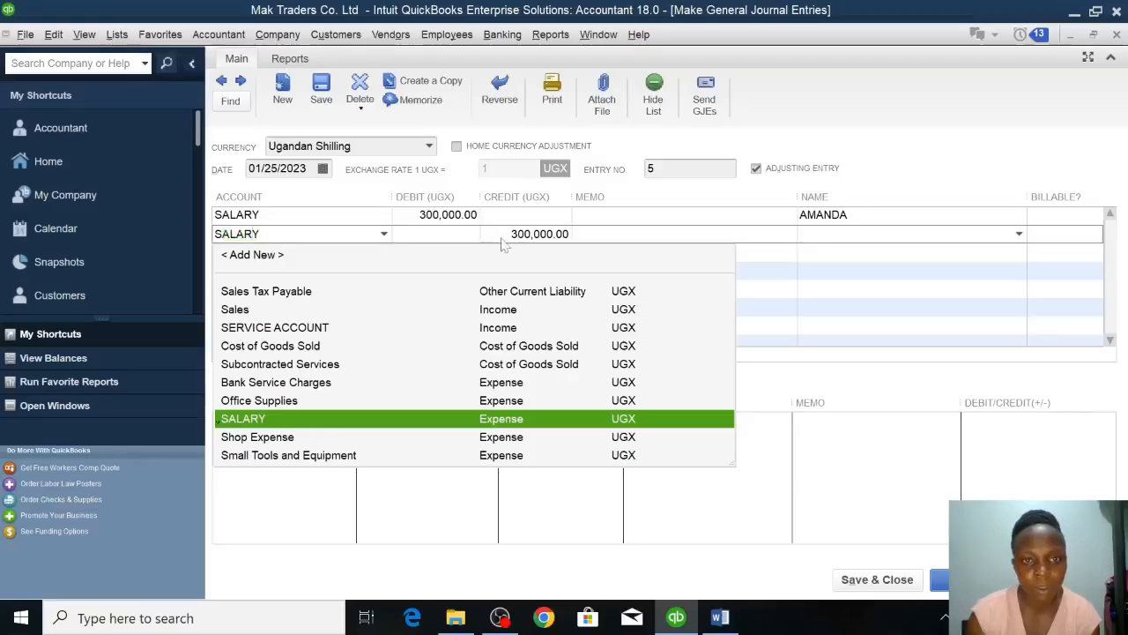
pyautogui.click(437, 234)
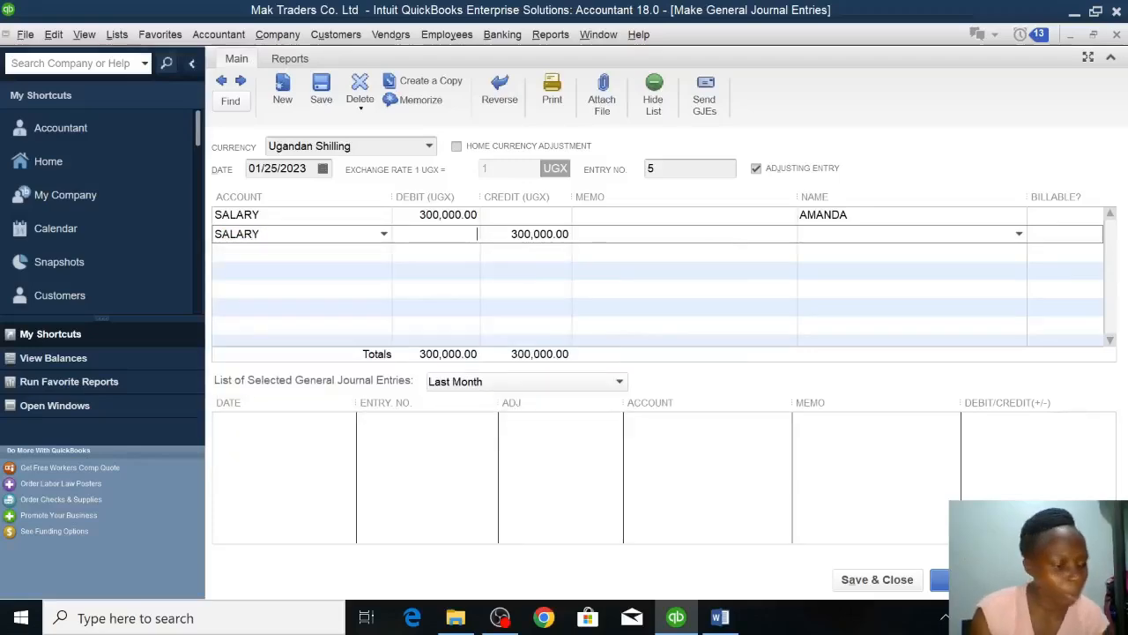
pyautogui.write('200000')
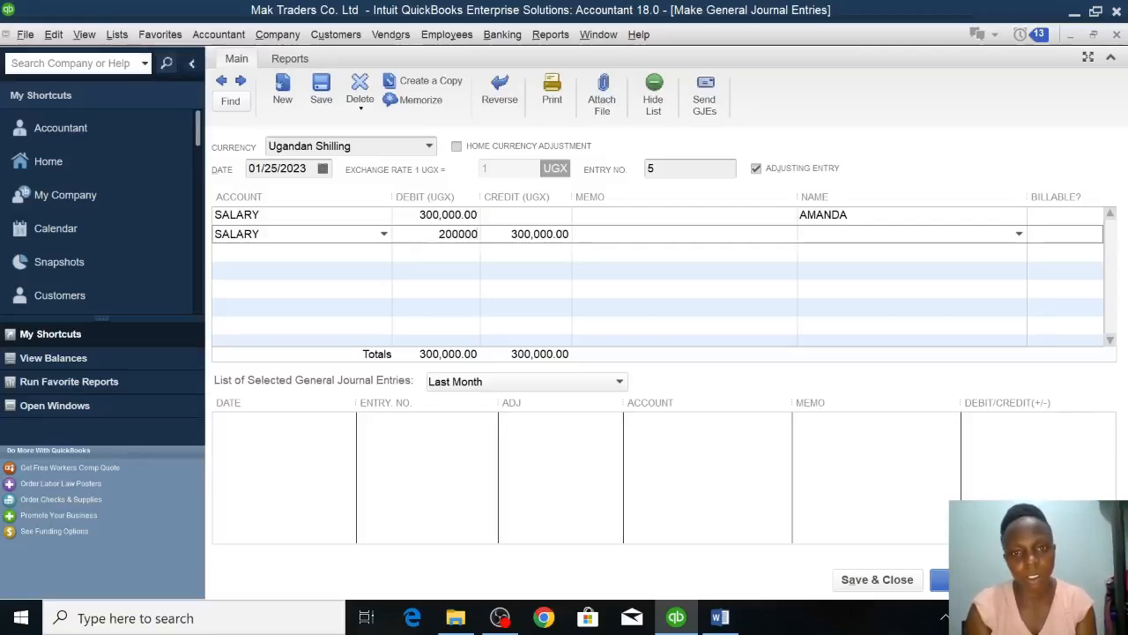
pyautogui.press('Tab')
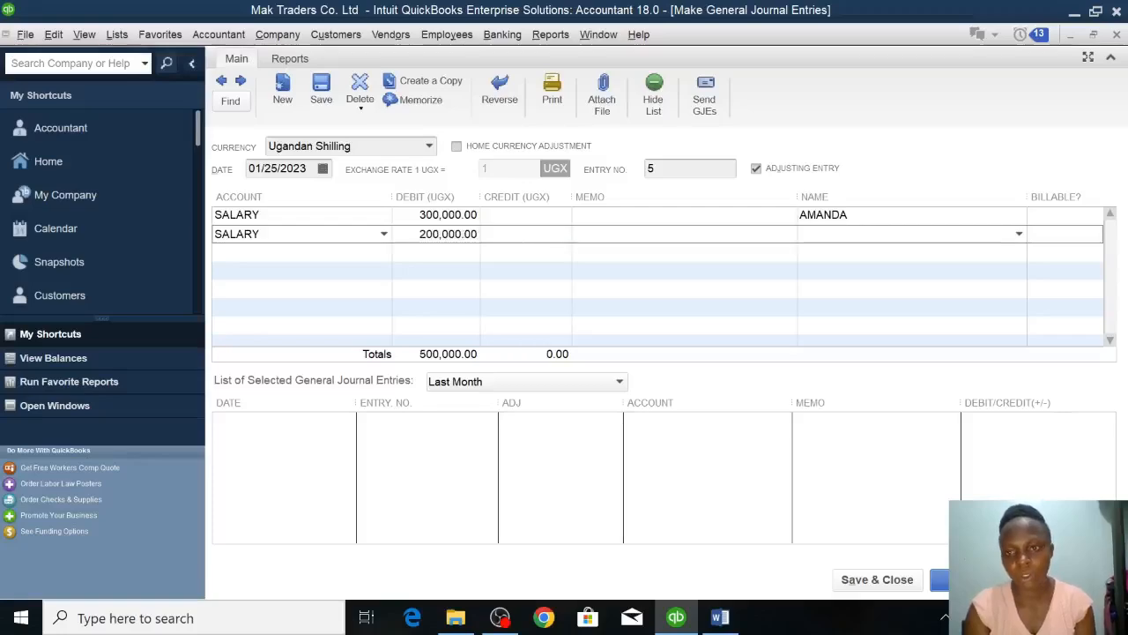
# Add a new employee as the name on the second SALARY line, entering only the first name and leaving the payroll information as is.
pyautogui.click(1018, 235)
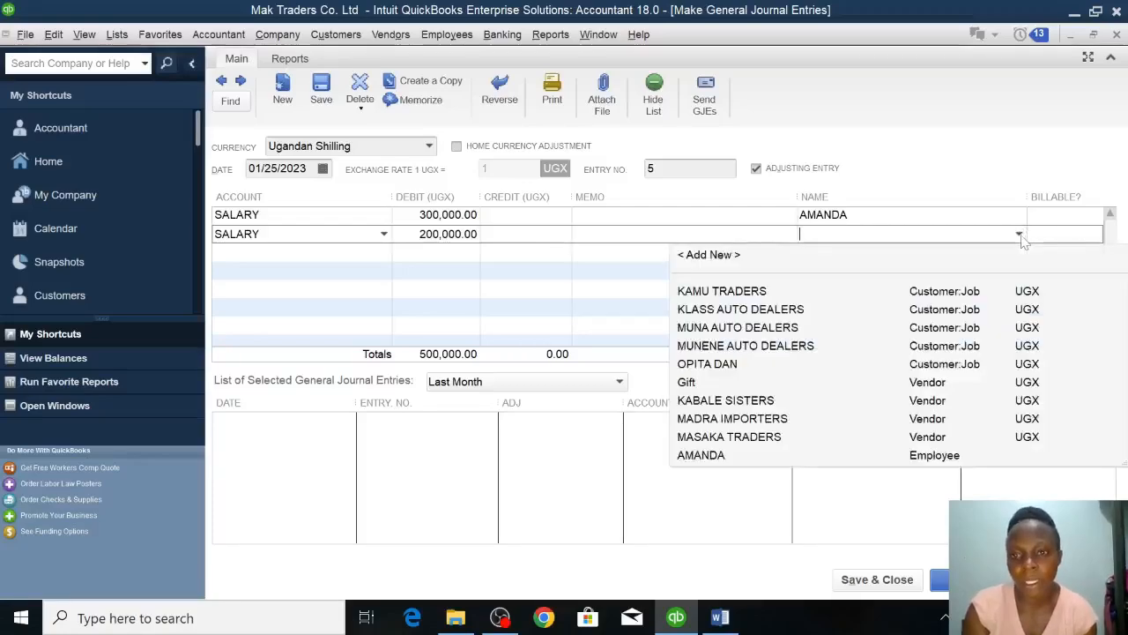
pyautogui.click(709, 254)
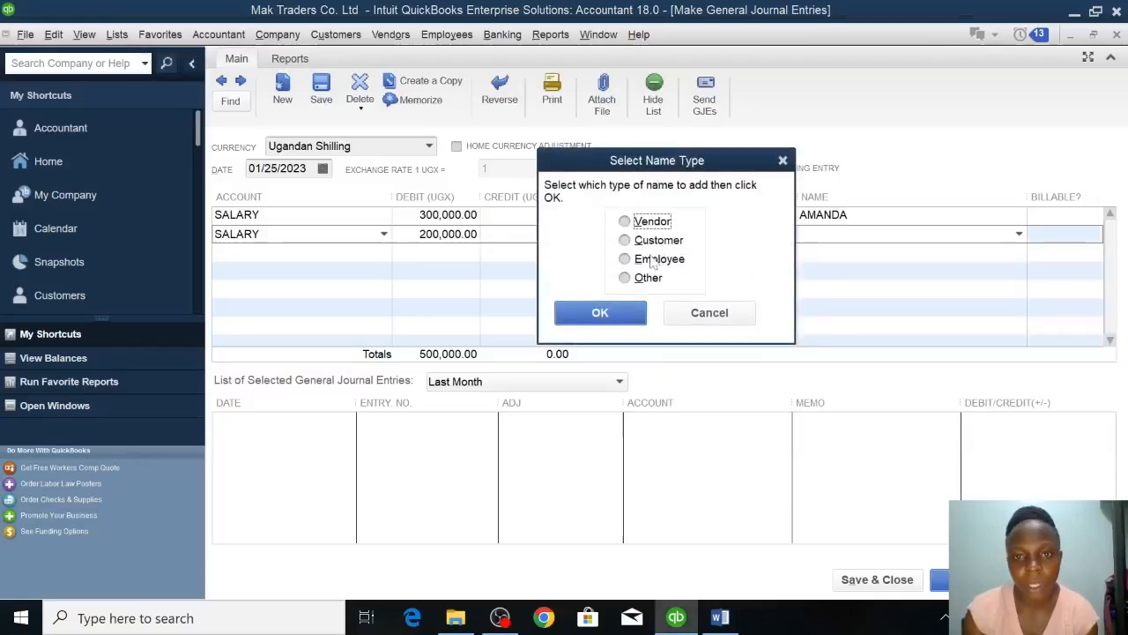
pyautogui.click(625, 259)
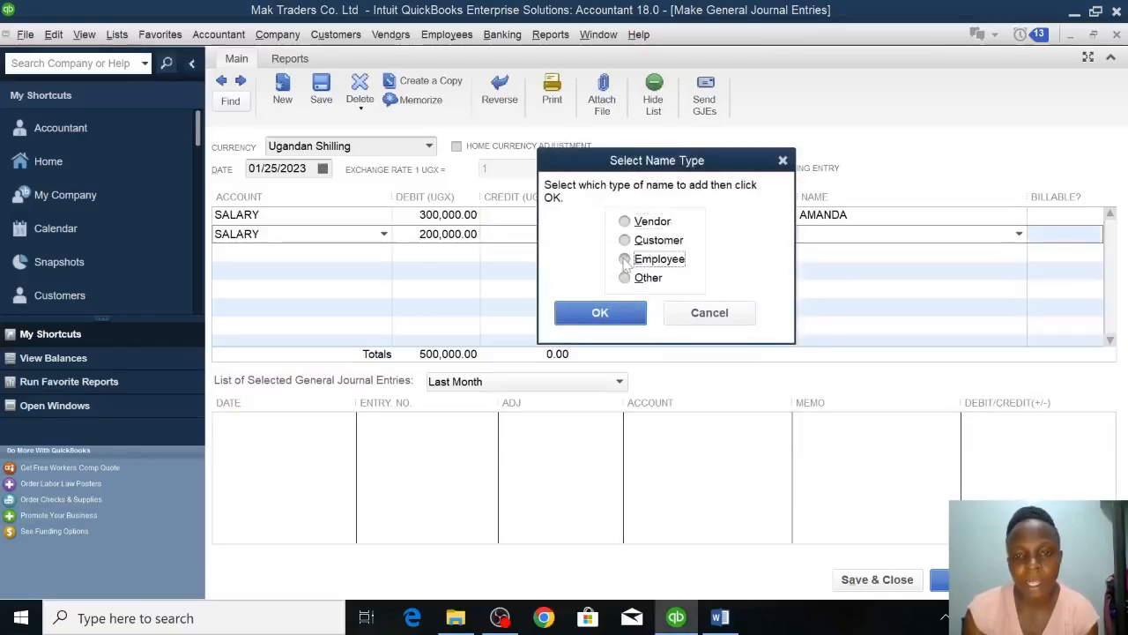
pyautogui.click(603, 315)
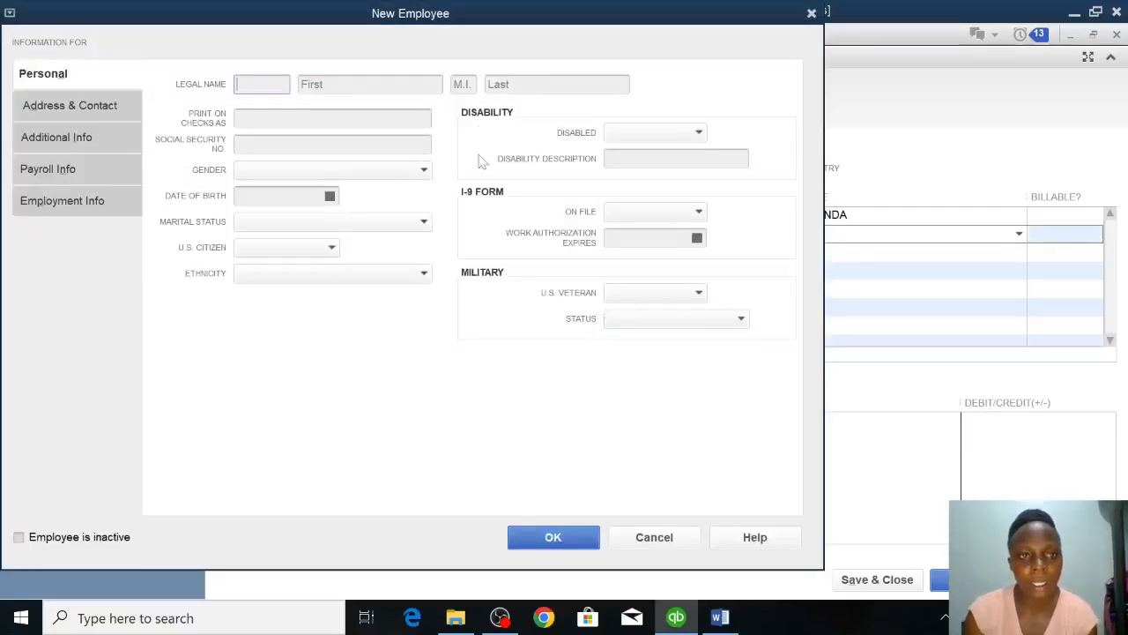
pyautogui.click(368, 83)
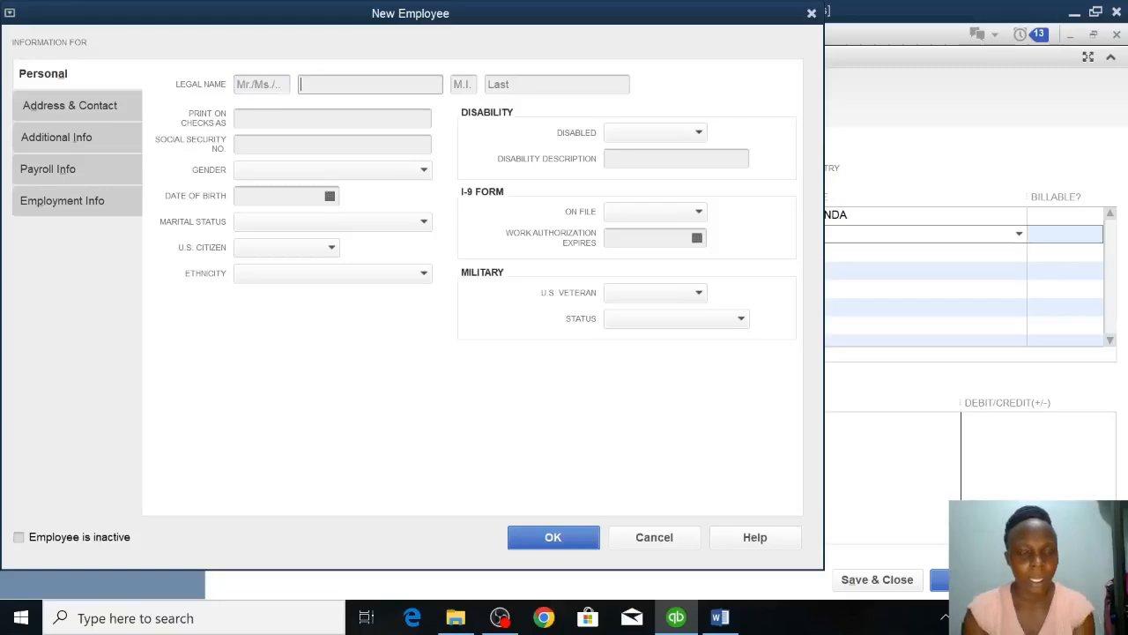
pyautogui.write('KAT')
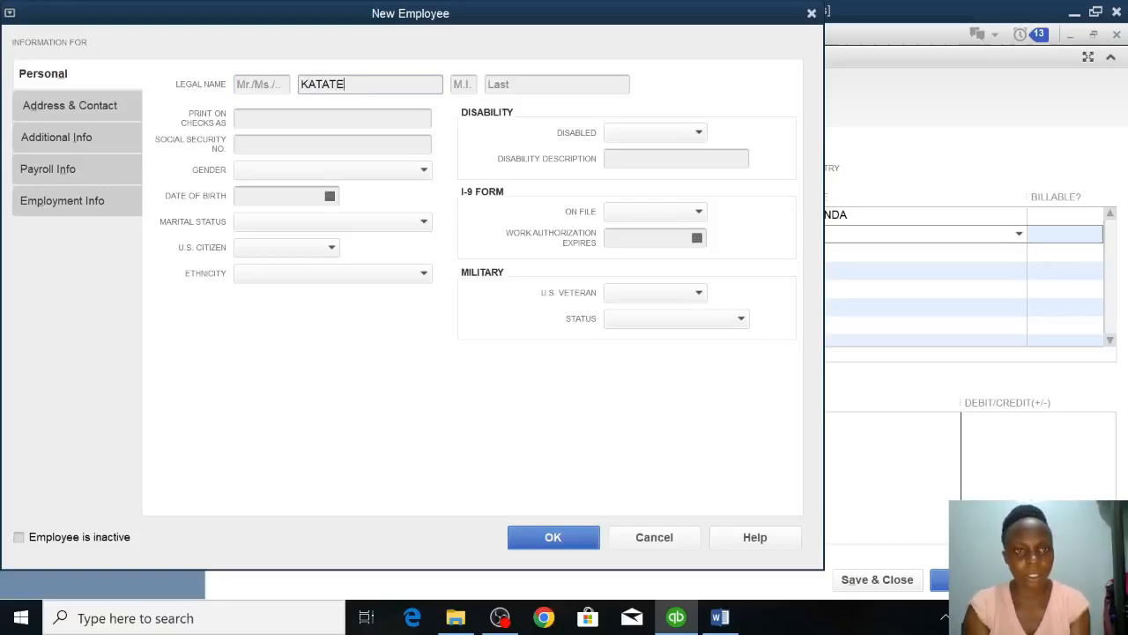
pyautogui.write('ATE')
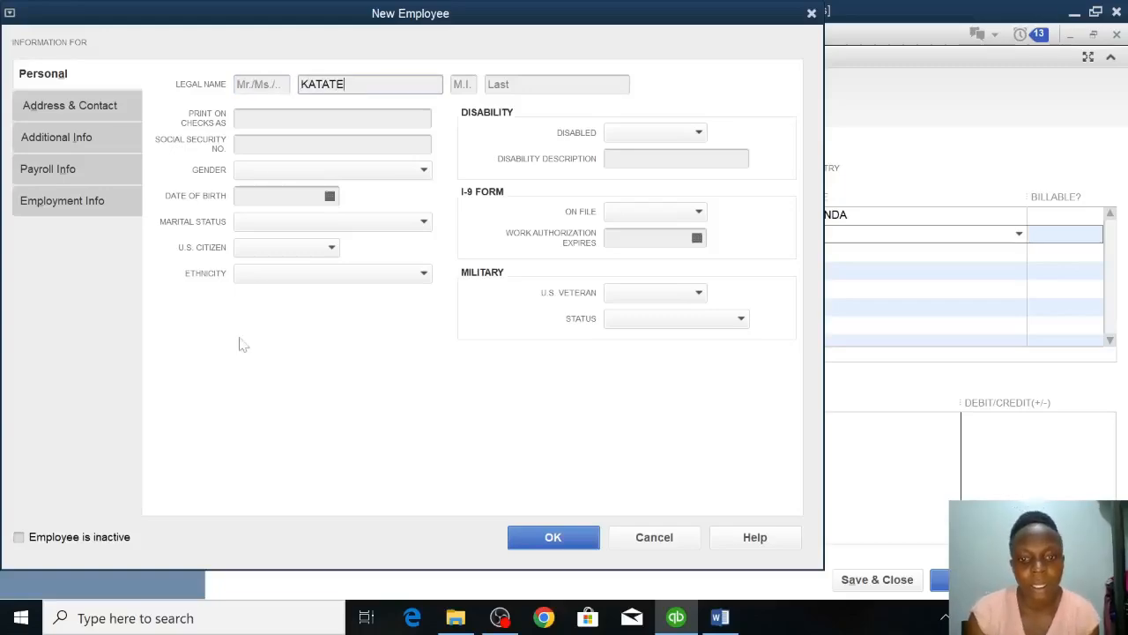
pyautogui.click(531, 543)
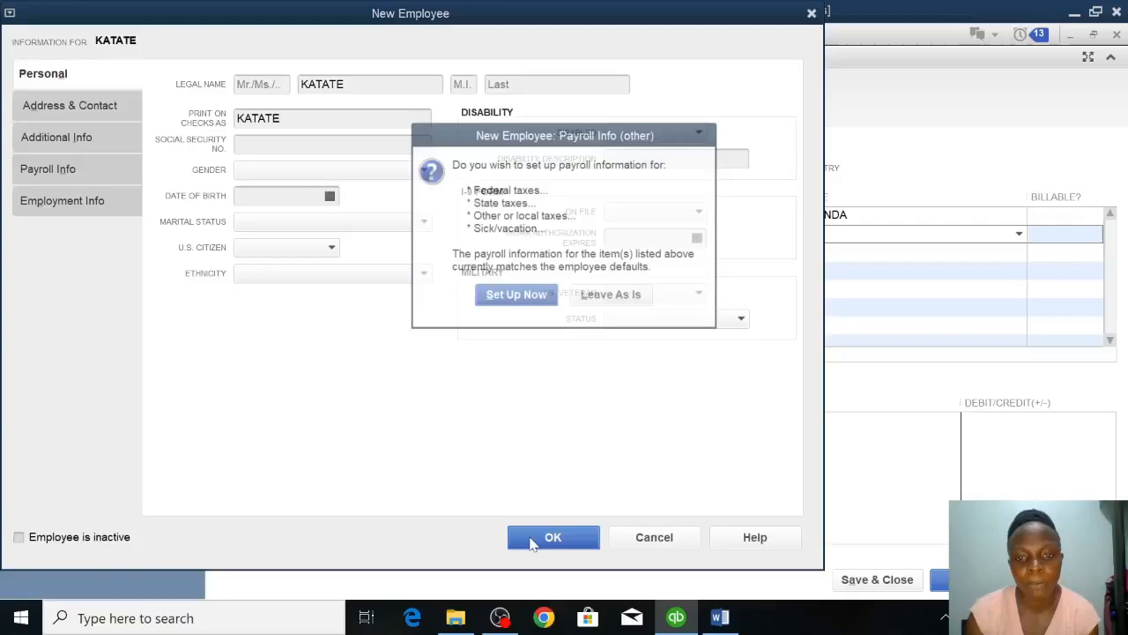
pyautogui.click(602, 293)
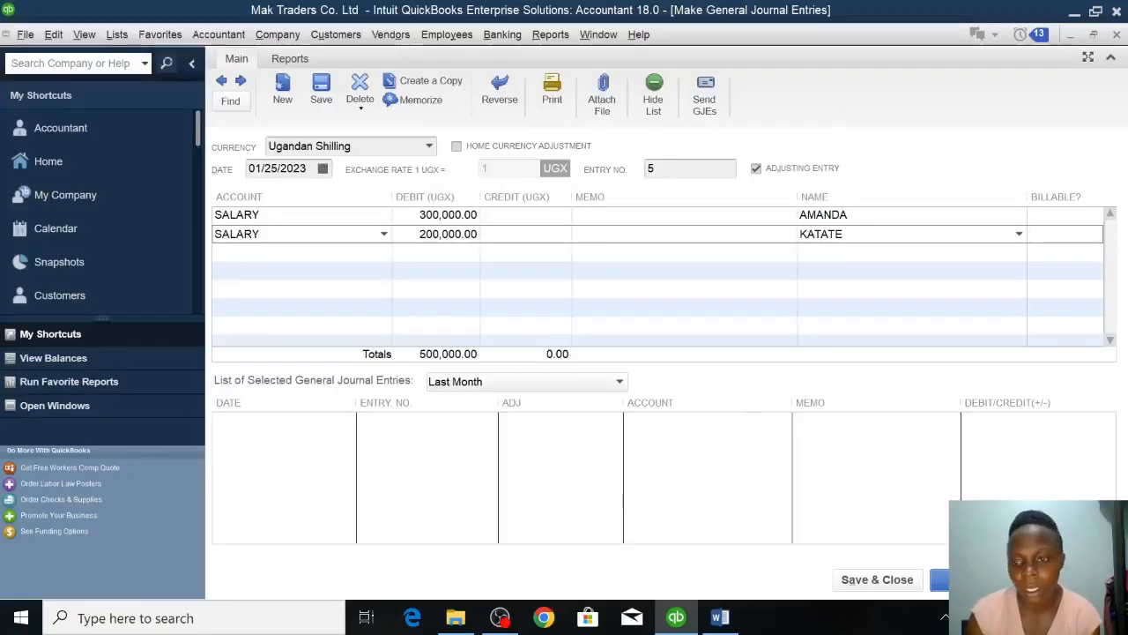
# Credit the CASH account with 500,000 on the third journal line, then save and close the salary entry.
pyautogui.click(903, 580)
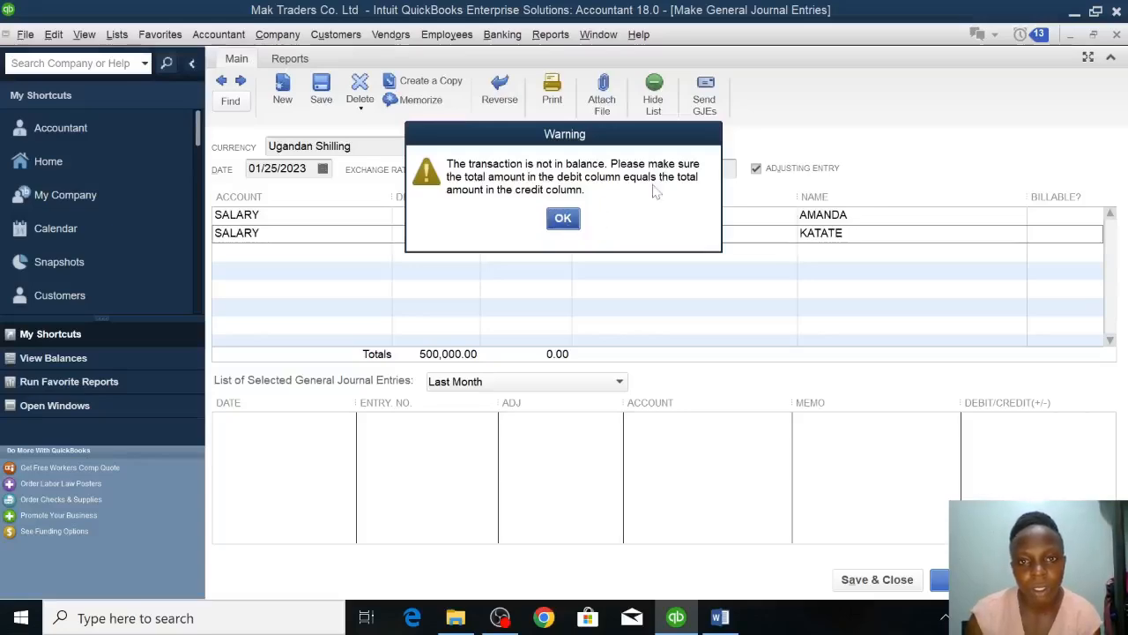
pyautogui.click(563, 218)
pyautogui.click(291, 252)
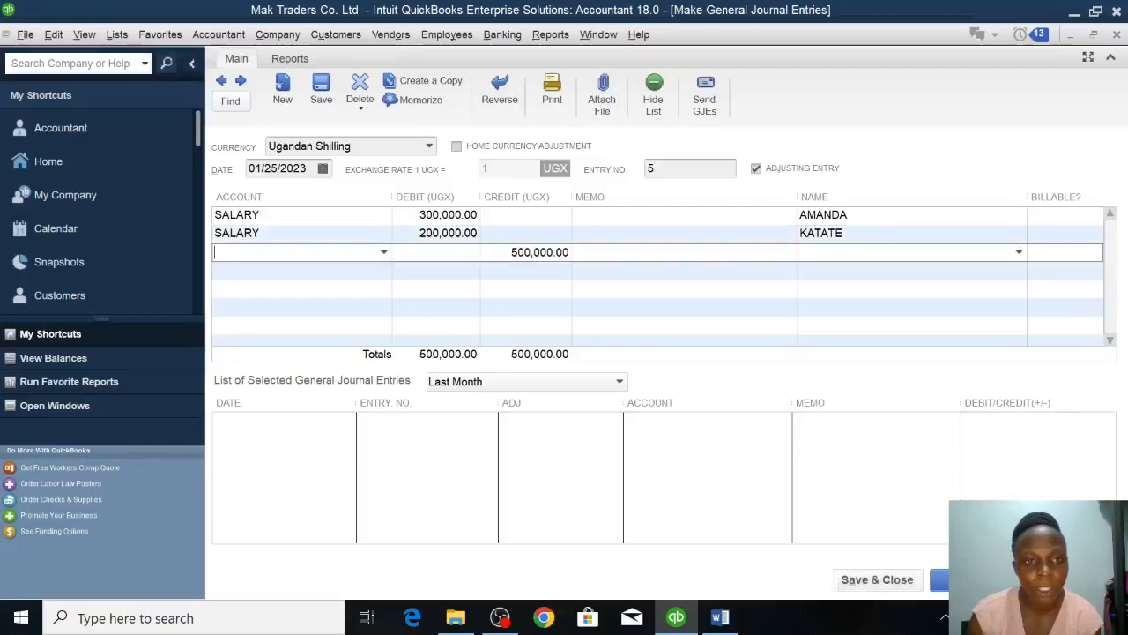
pyautogui.click(383, 254)
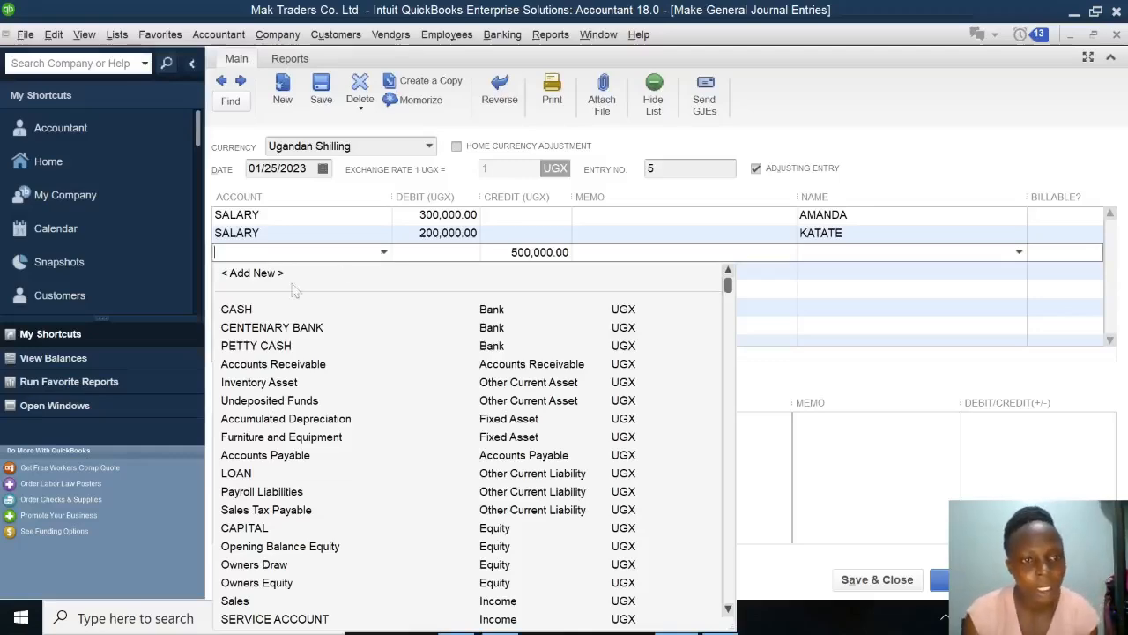
pyautogui.click(257, 310)
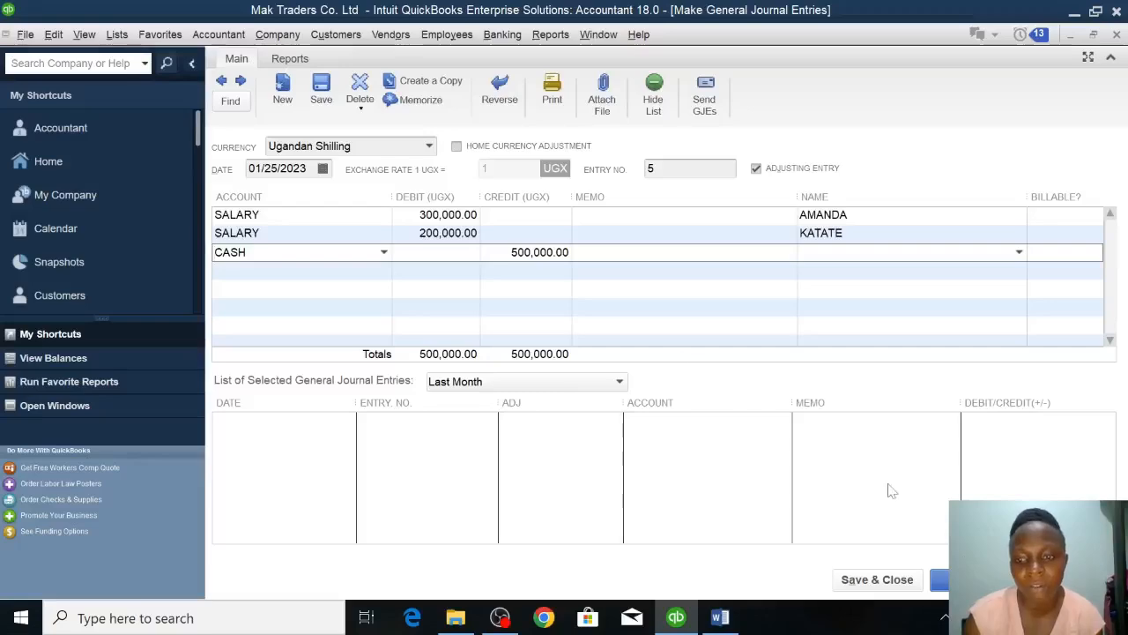
pyautogui.click(870, 587)
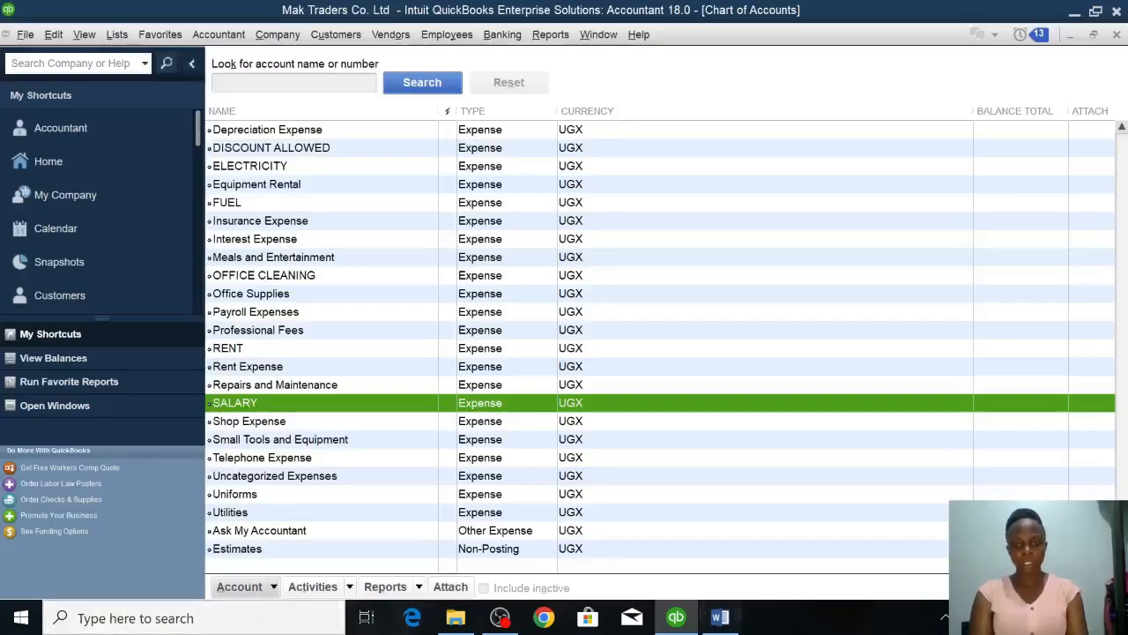
# Check the private-use bank withdrawal in the Word assignment and open a new general journal entry in QuickBooks.
pyautogui.click(720, 619)
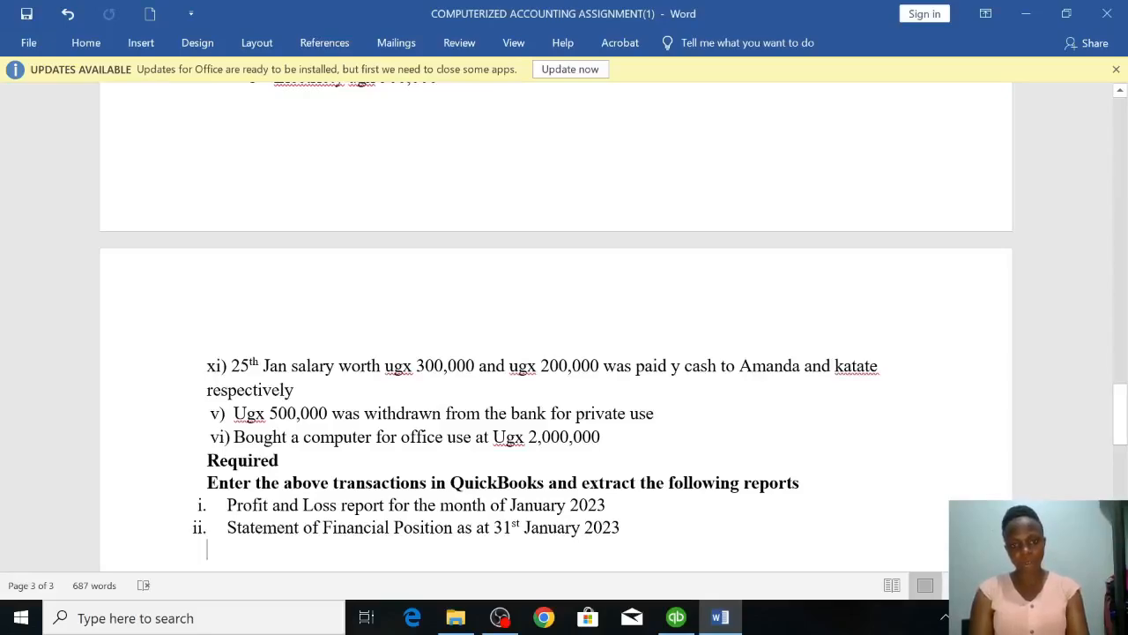
pyautogui.click(677, 620)
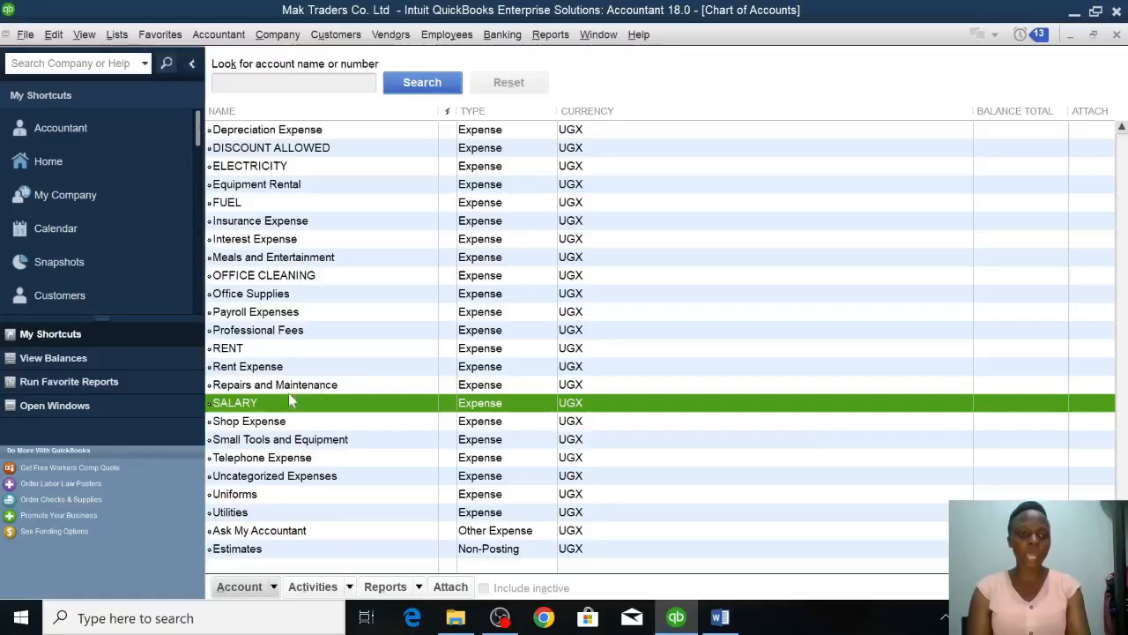
pyautogui.rightClick(267, 369)
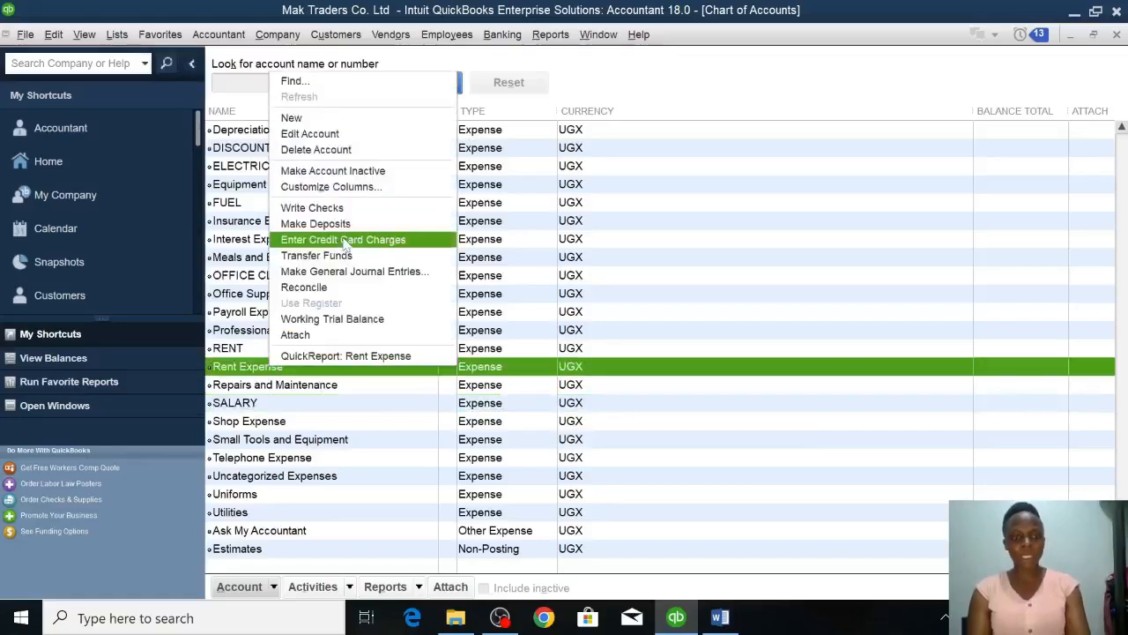
pyautogui.click(346, 273)
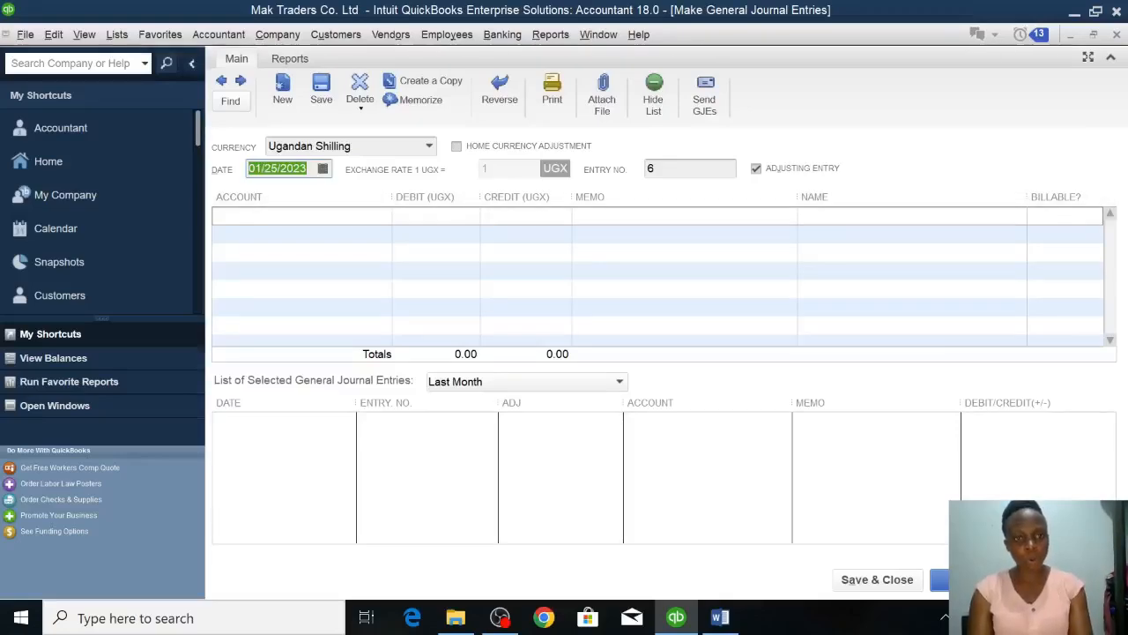
# Create a new equity account named DRAWINGS for the first journal line.
pyautogui.click(282, 216)
pyautogui.click(384, 217)
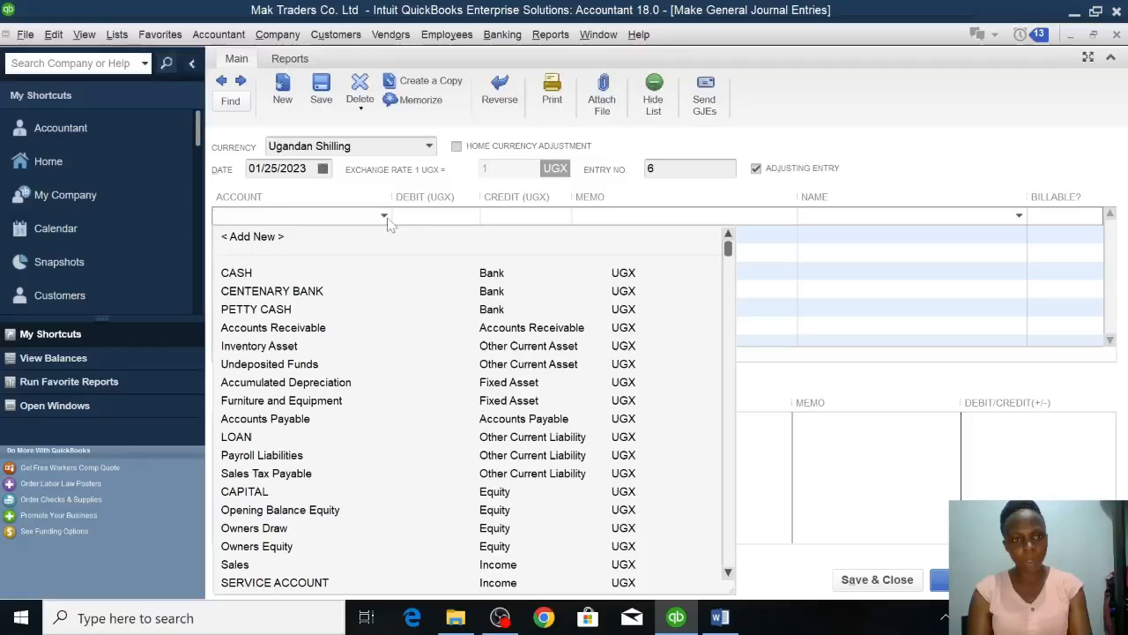
pyautogui.click(264, 237)
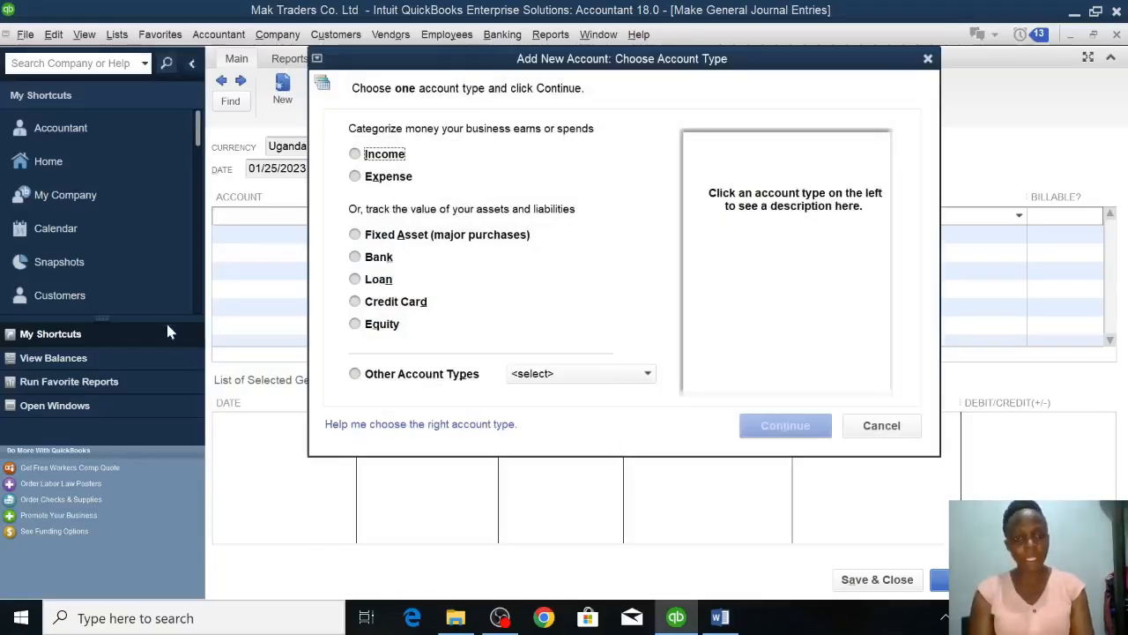
pyautogui.click(370, 325)
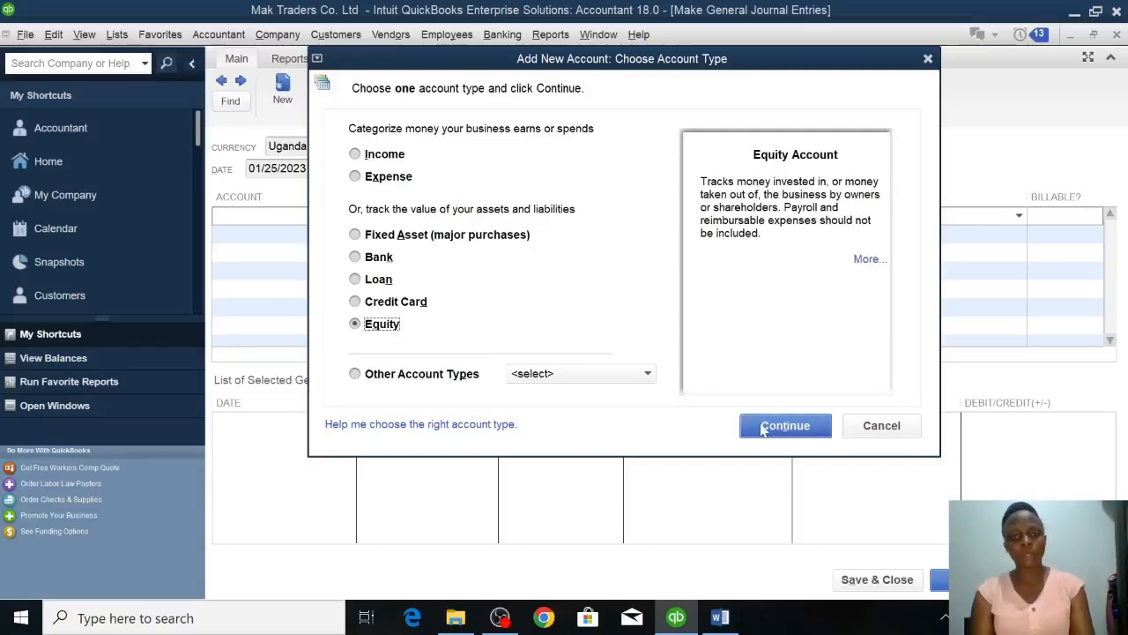
pyautogui.click(763, 427)
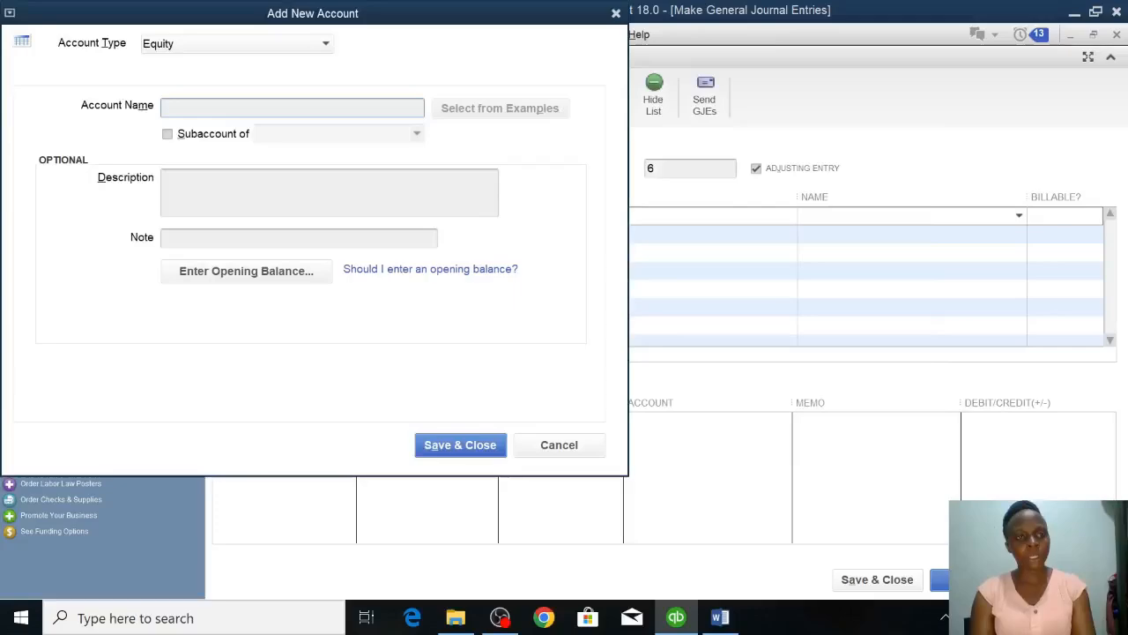
pyautogui.write('DRAWINGS')
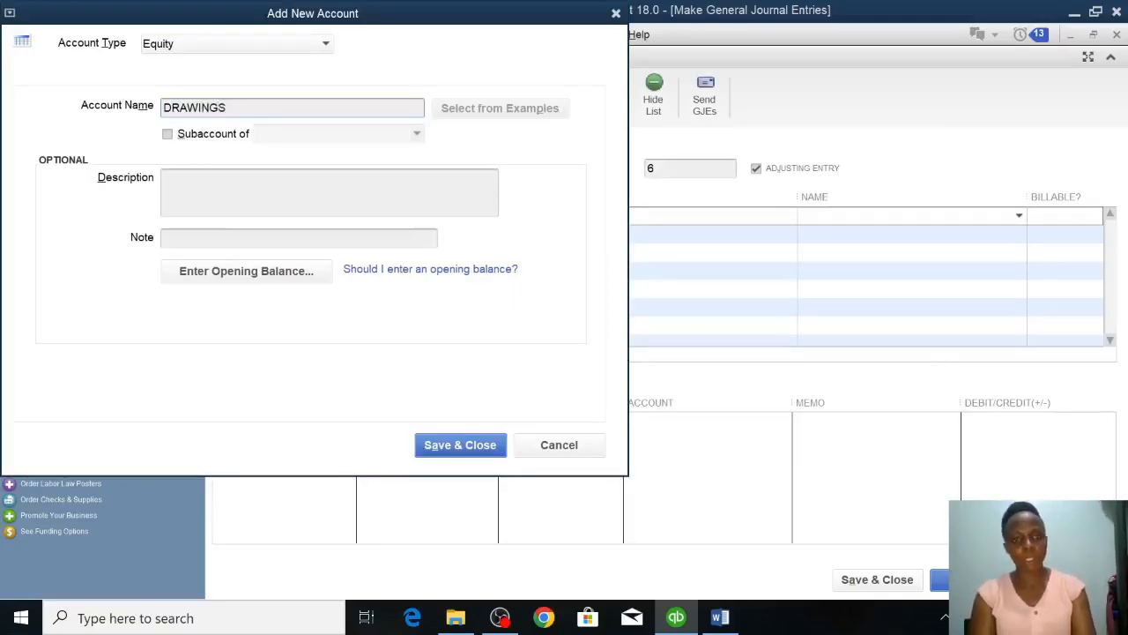
pyautogui.click(481, 443)
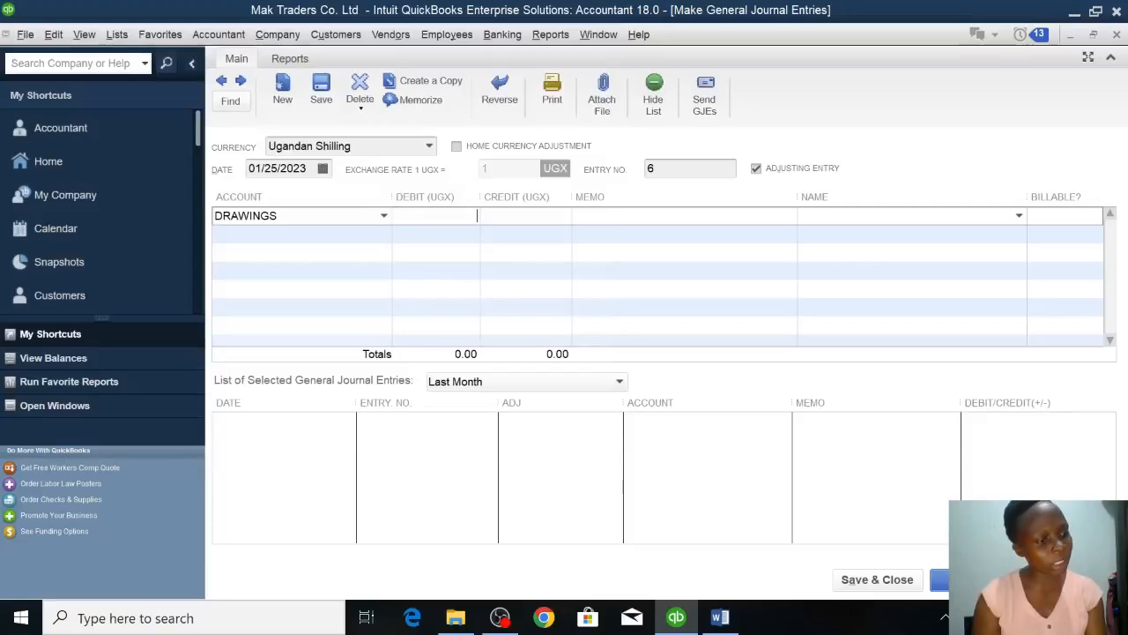
# Debit DRAWINGS with 500,000, credit CENTENARY BANK with the same amount, and save and close the entry.
pyautogui.write('500000')
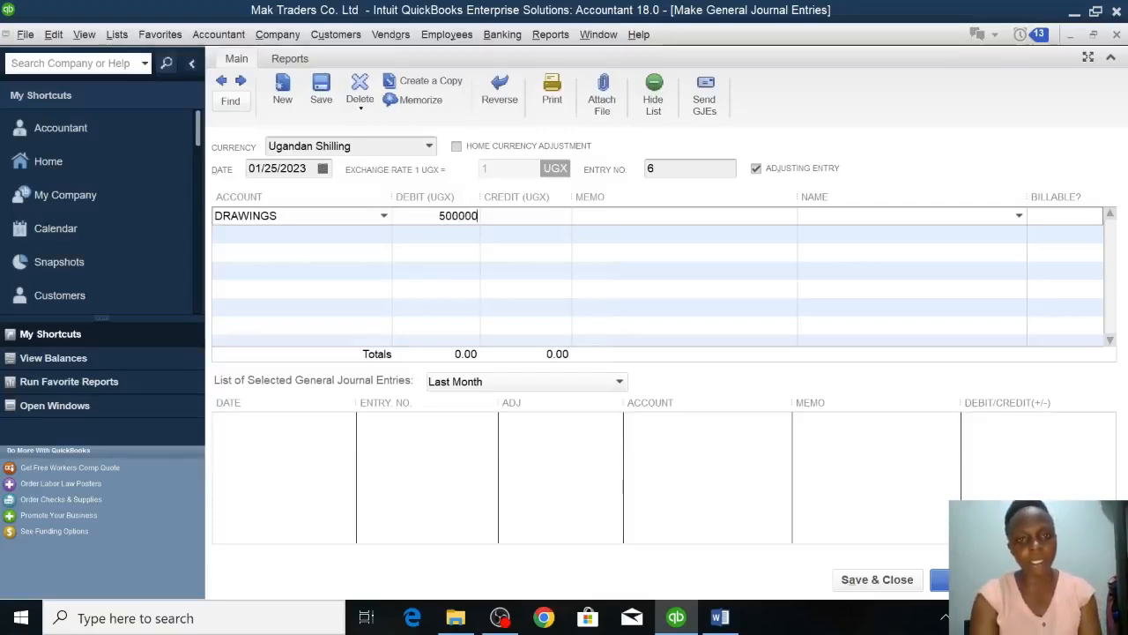
pyautogui.click(297, 233)
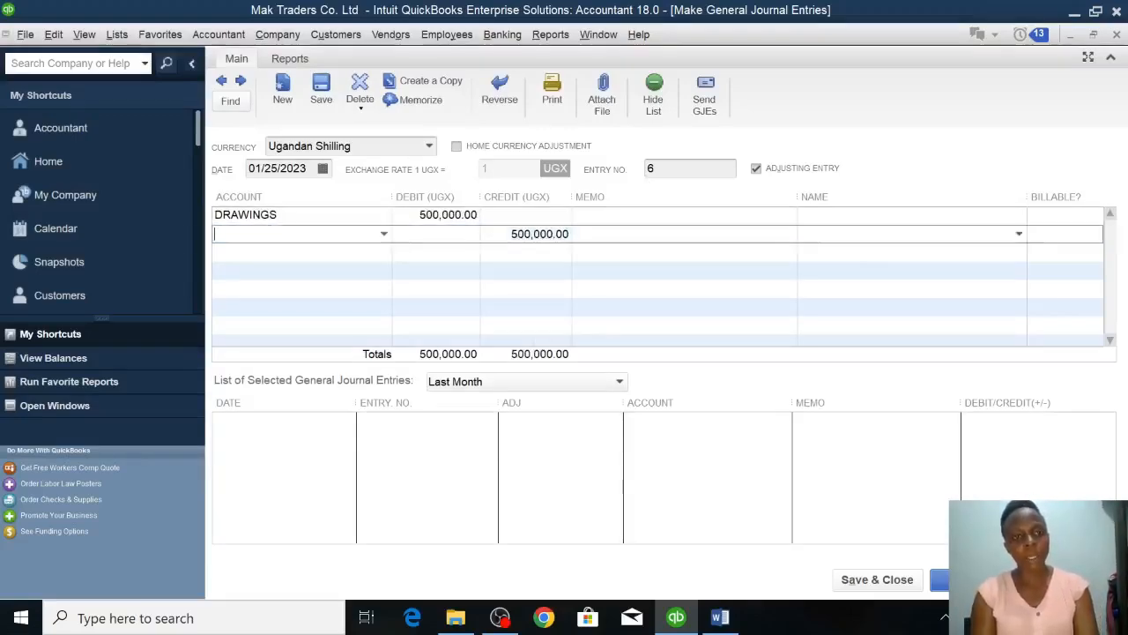
pyautogui.click(384, 234)
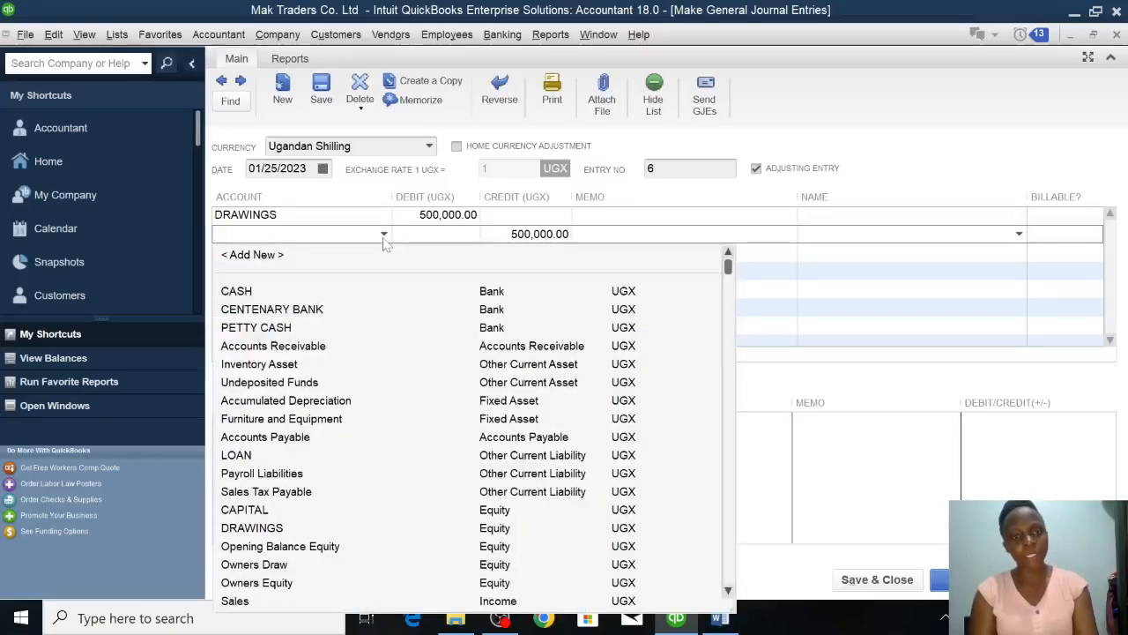
pyautogui.click(294, 310)
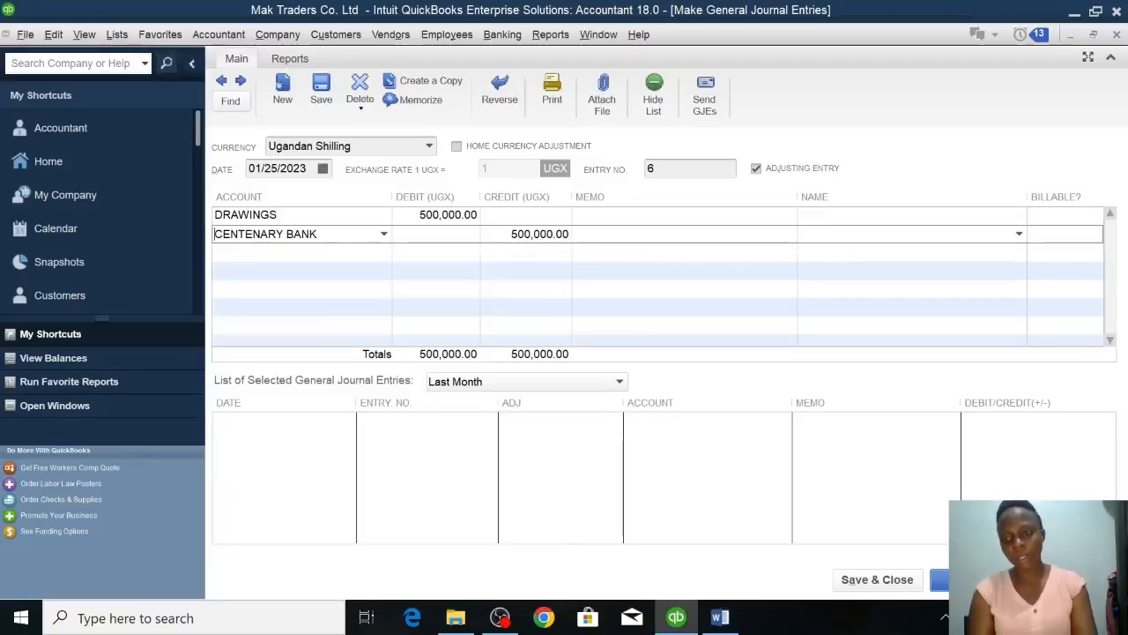
pyautogui.click(878, 579)
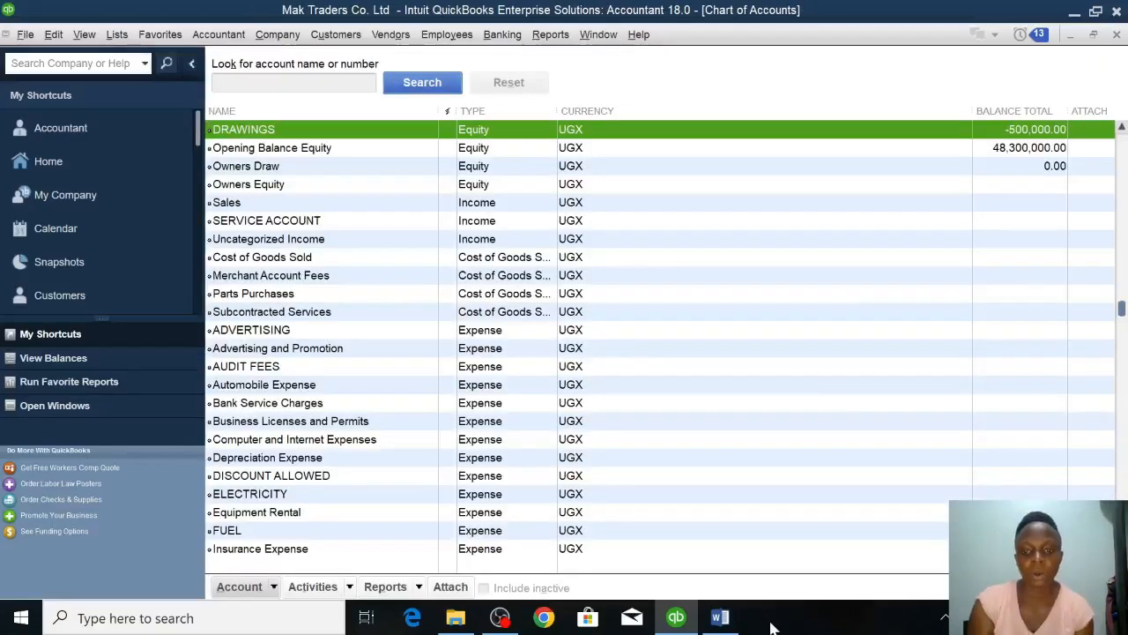
# Check the office computer purchase in the Word assignment and open a new purchase order in QuickBooks.
pyautogui.click(718, 619)
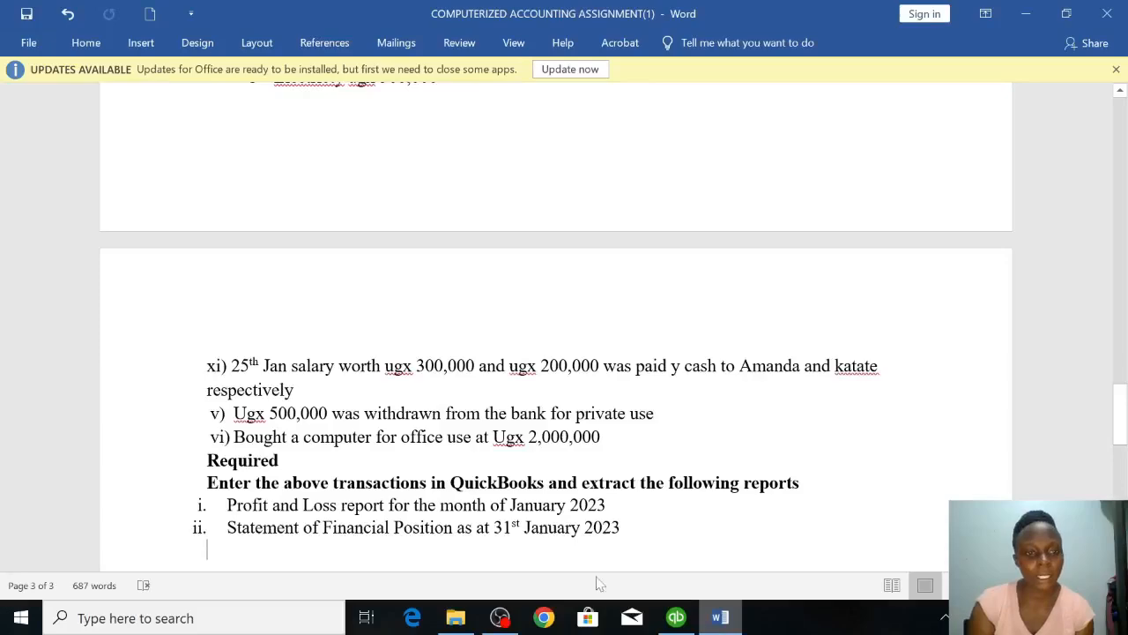
pyautogui.moveTo(676, 617)
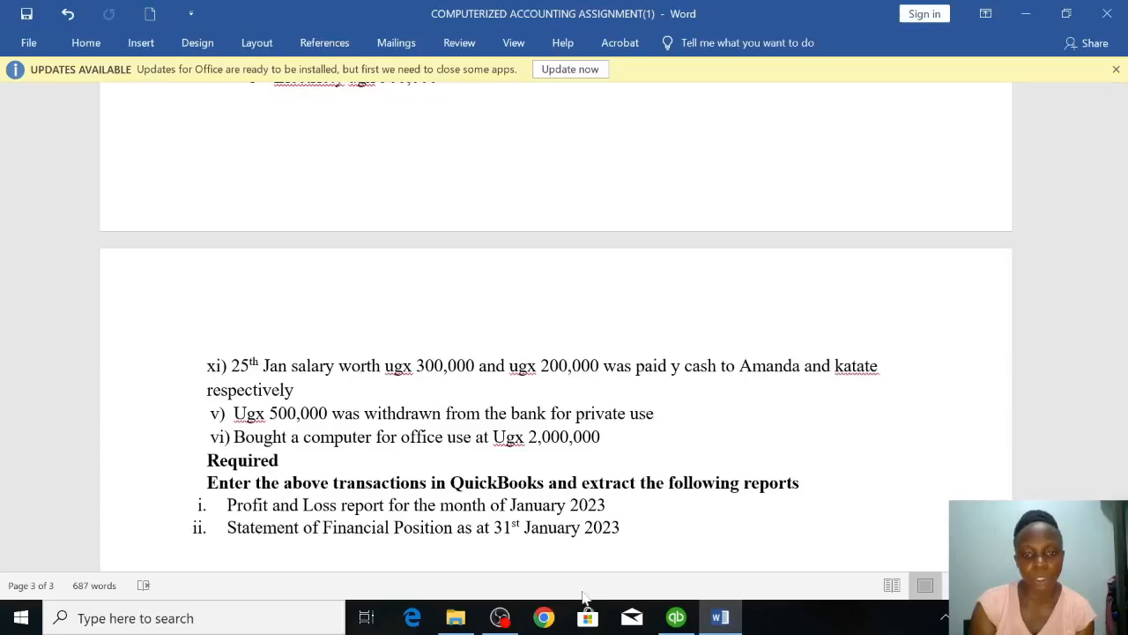
pyautogui.click(675, 616)
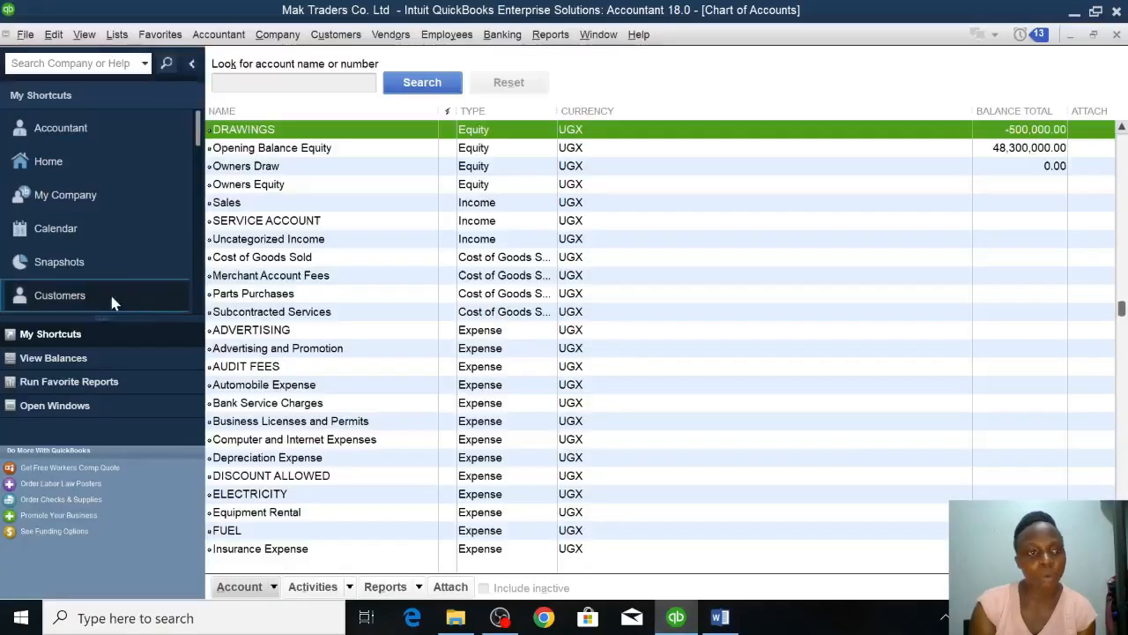
pyautogui.click(63, 161)
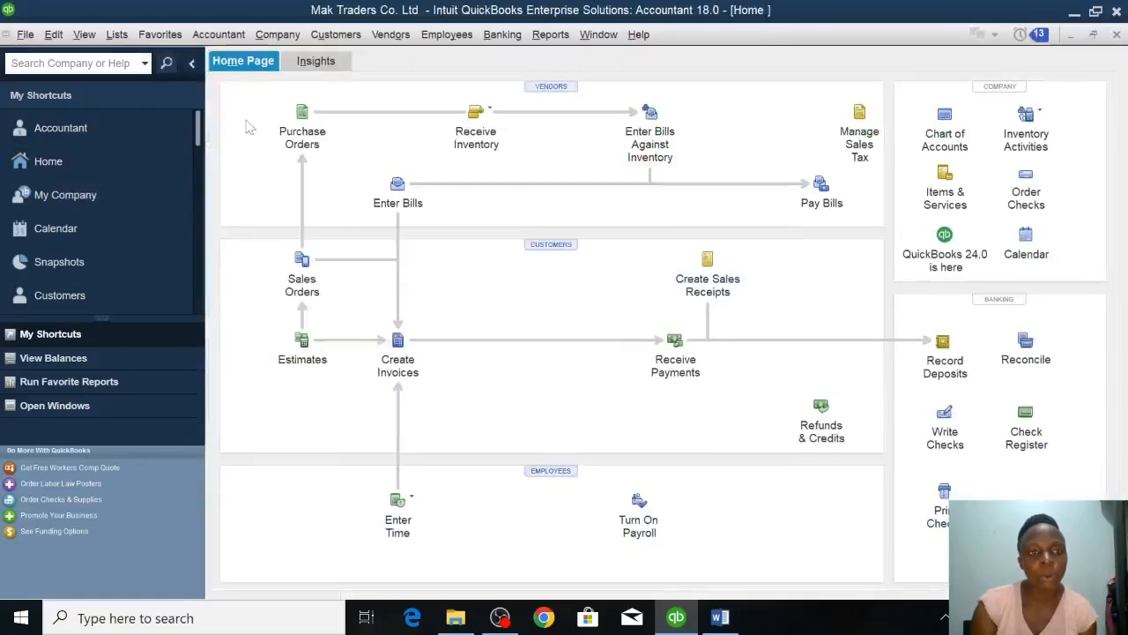
pyautogui.click(302, 113)
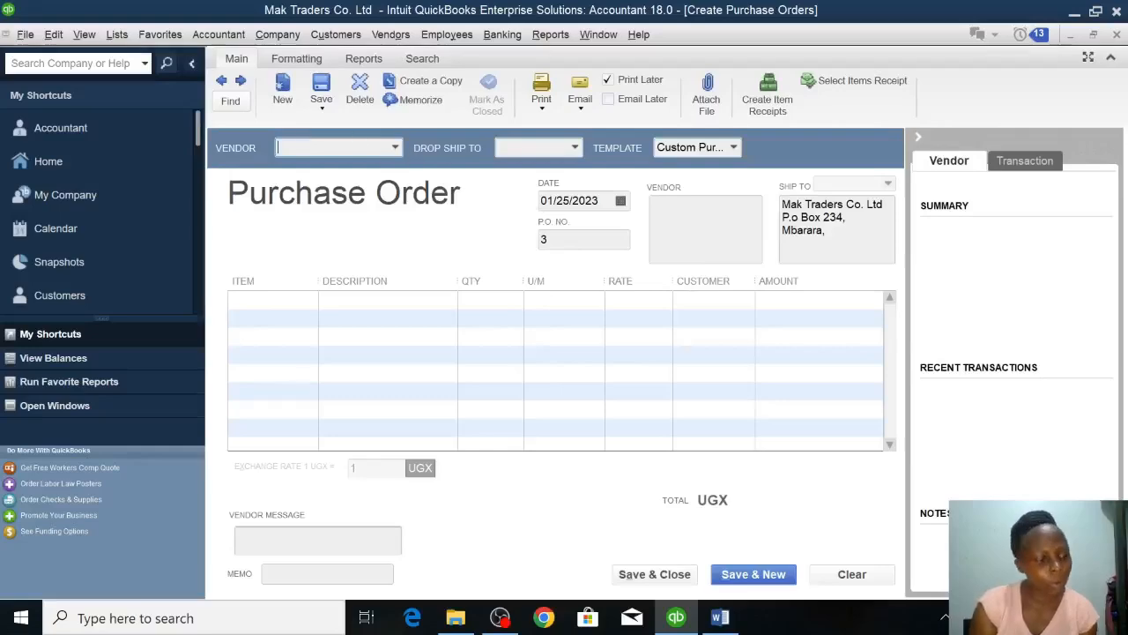
# Add a new vendor to the purchase order, entering only the vendor's name.
pyautogui.click(395, 149)
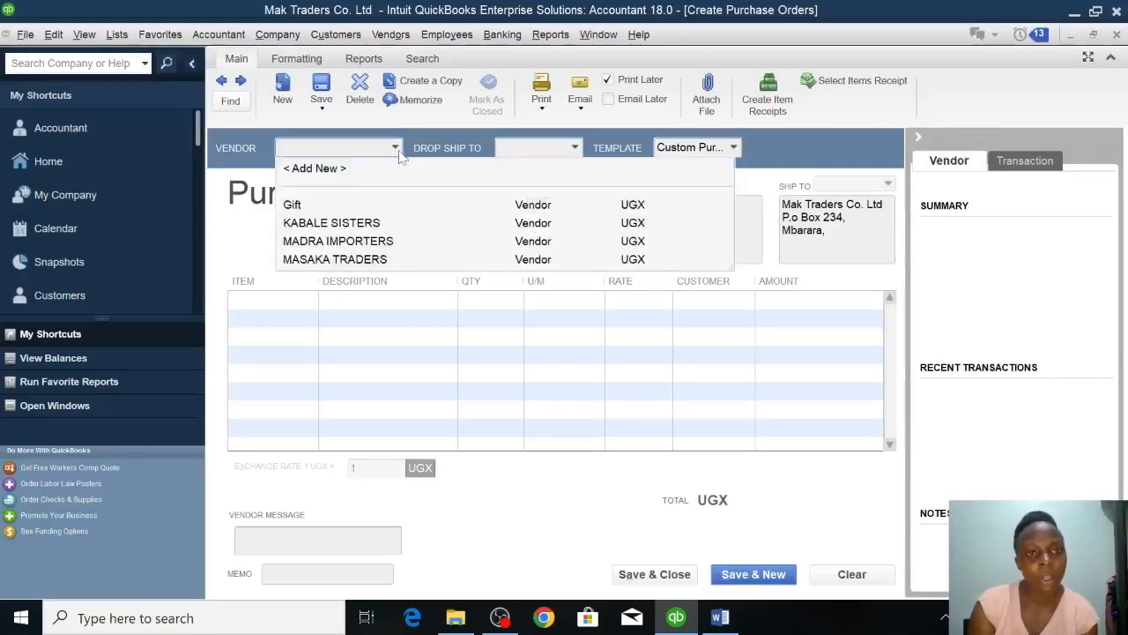
pyautogui.click(336, 169)
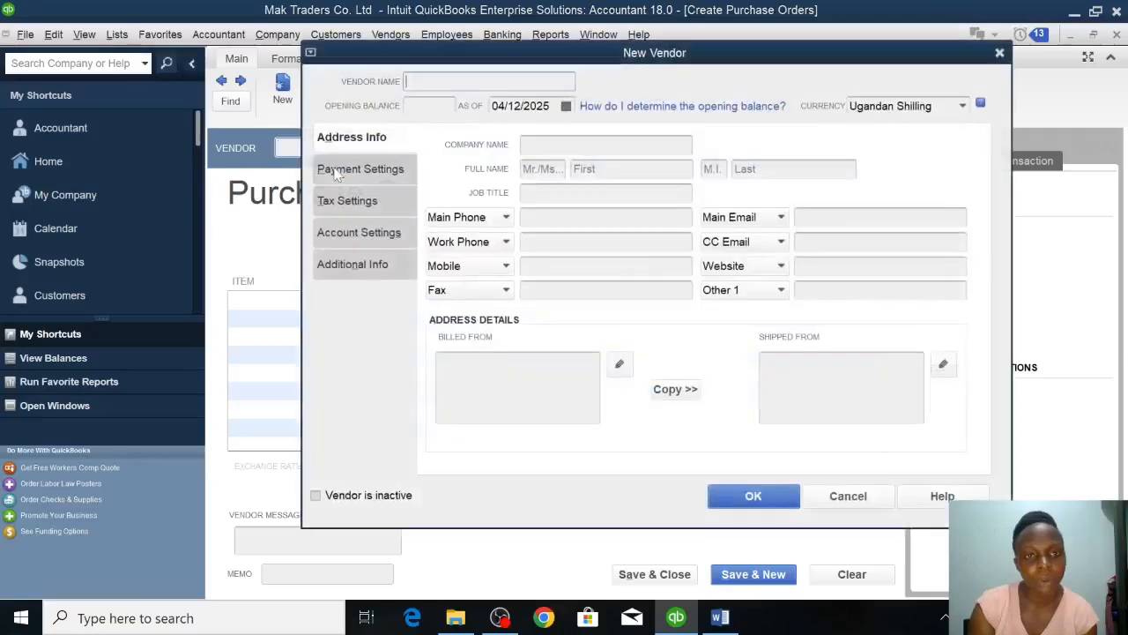
pyautogui.write('gABBY')
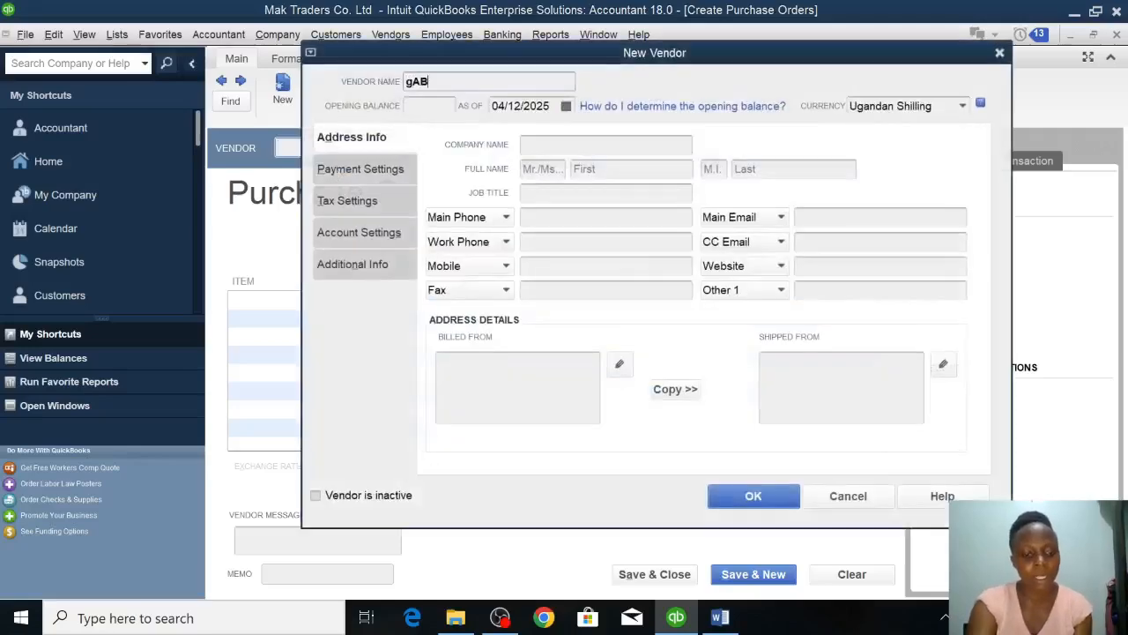
pyautogui.press('BackSpace')
pyautogui.press('BackSpace')
pyautogui.press('BackSpace')
pyautogui.press('BackSpace')
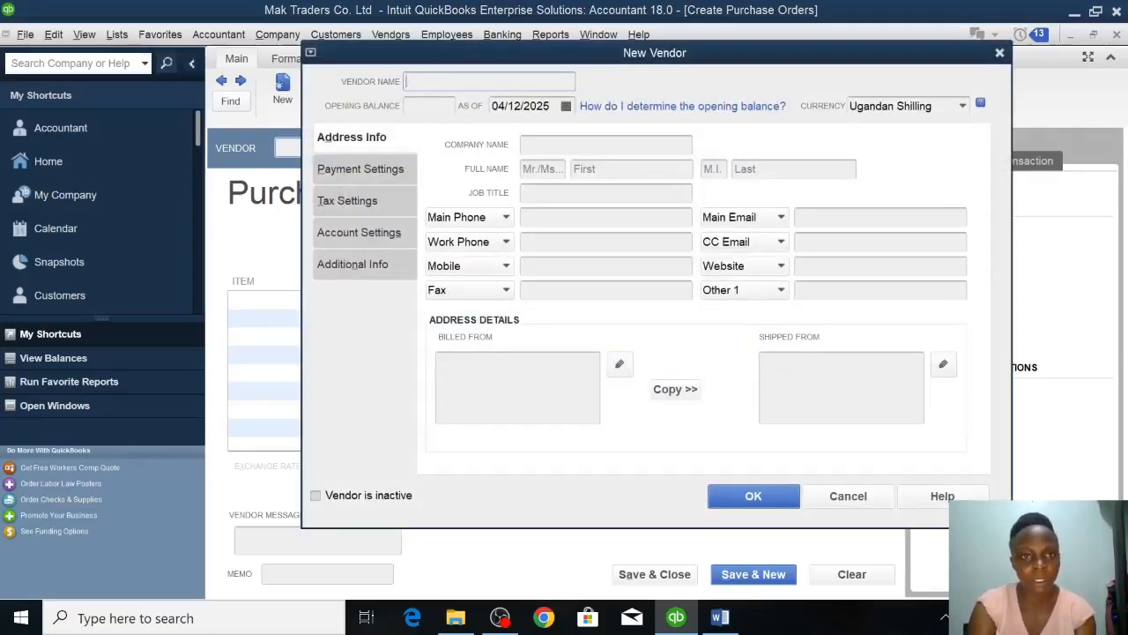
pyautogui.write('Gabby')
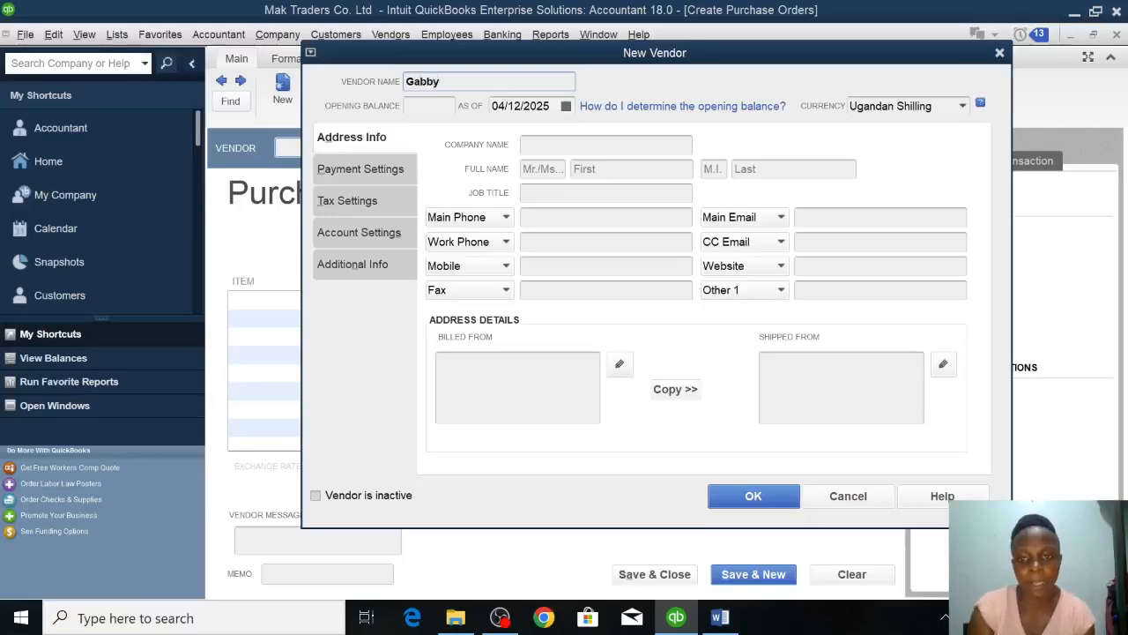
pyautogui.click(754, 496)
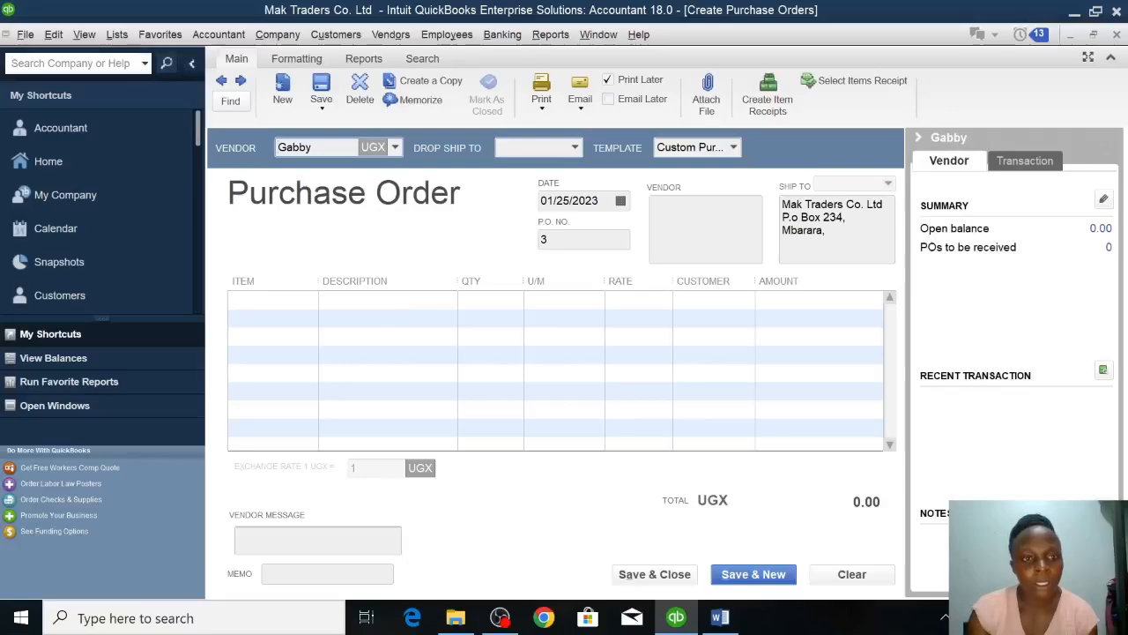
# Start a new Fixed Asset item named Computer for the first purchase order line.
pyautogui.click(278, 300)
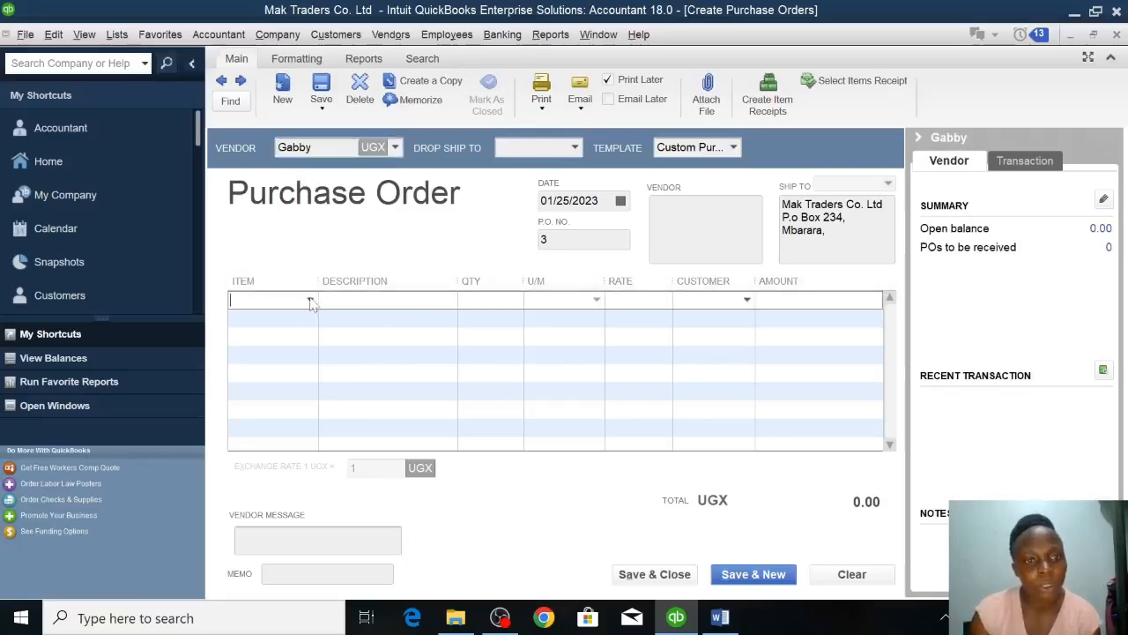
pyautogui.click(310, 300)
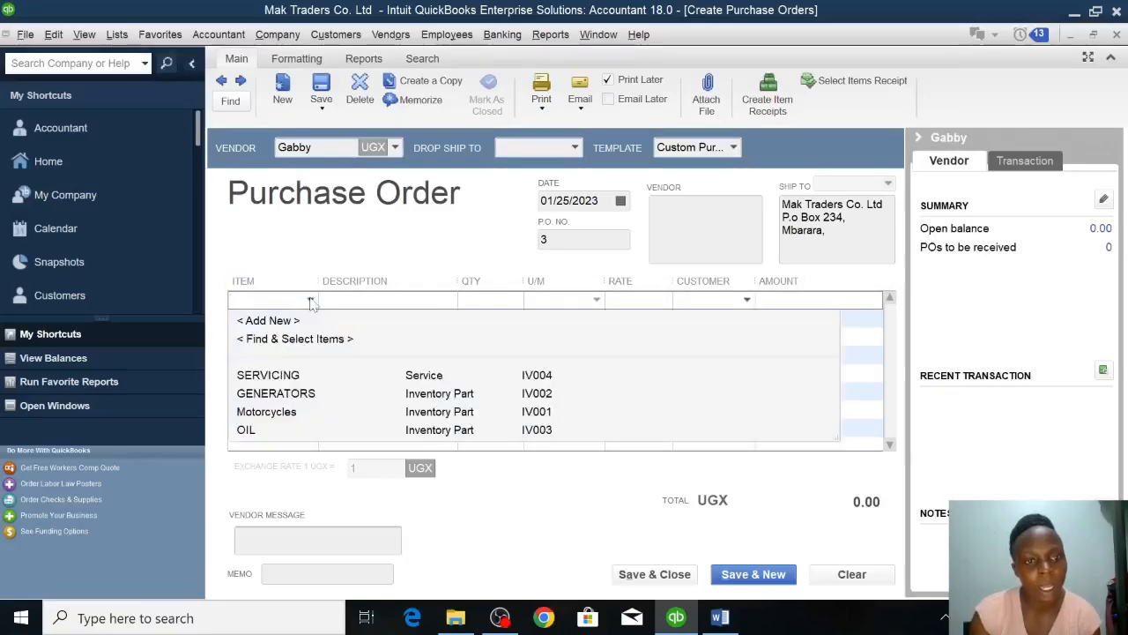
pyautogui.click(267, 322)
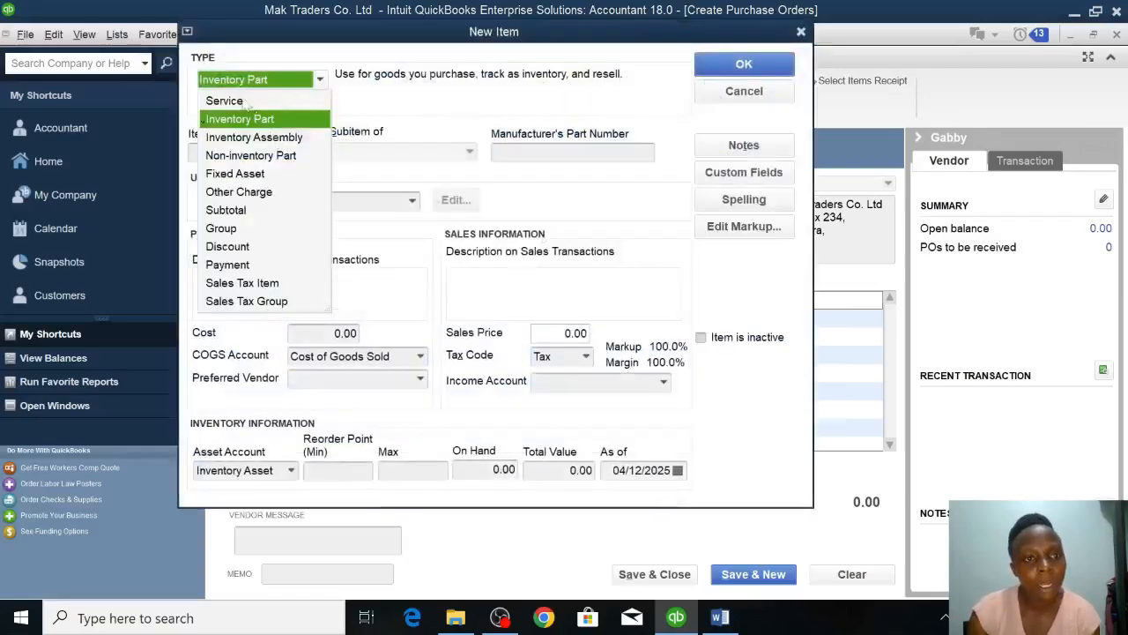
pyautogui.click(236, 175)
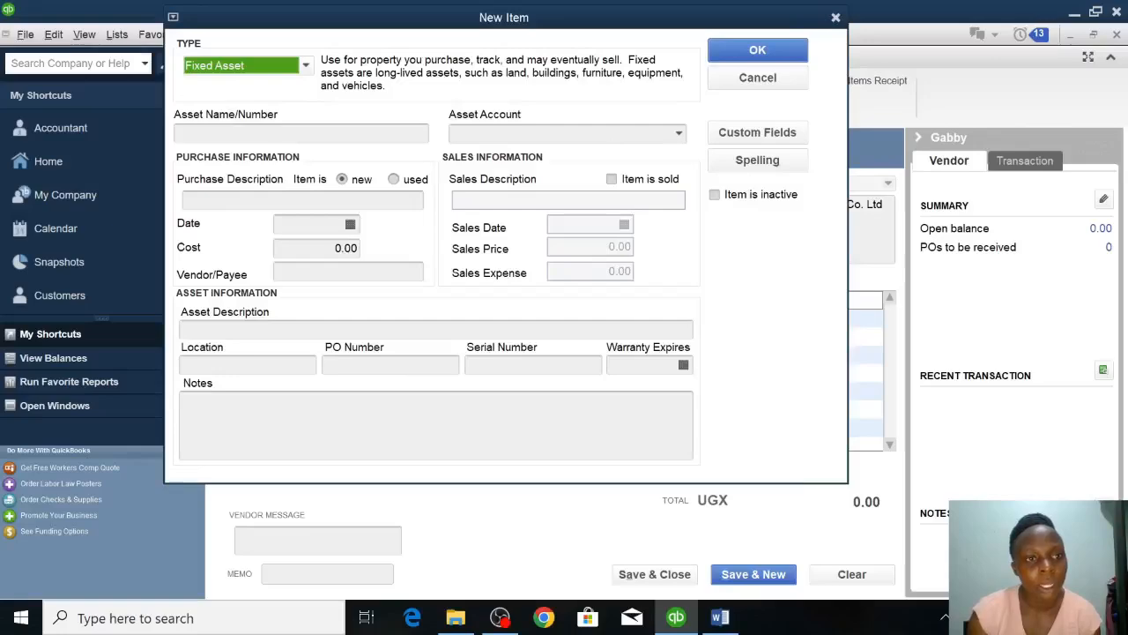
pyautogui.click(264, 132)
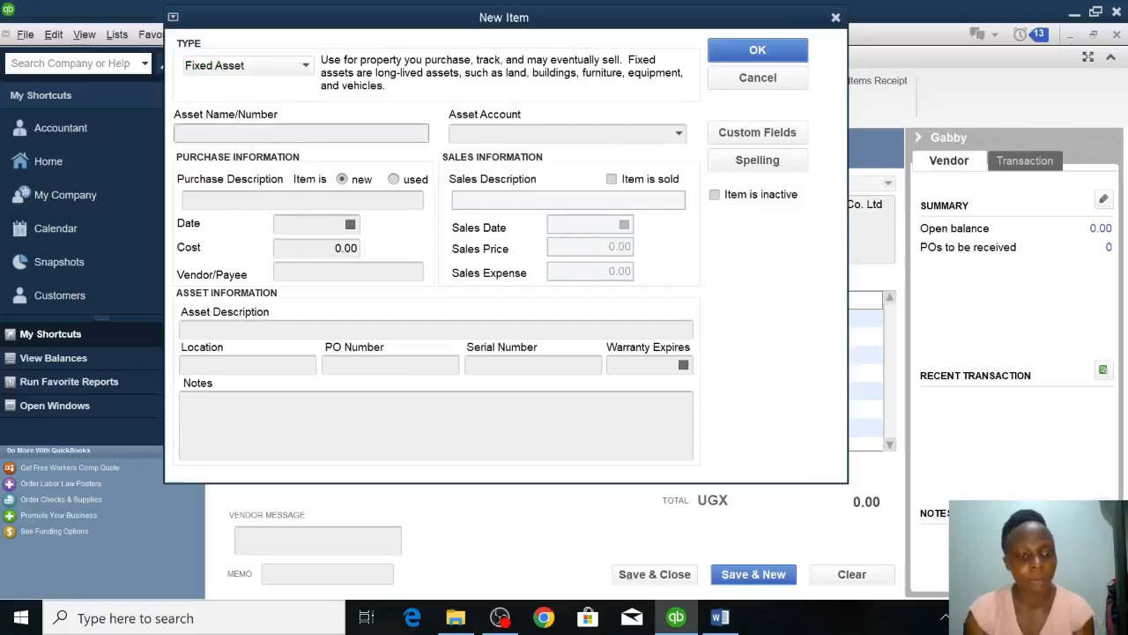
pyautogui.write('Comp')
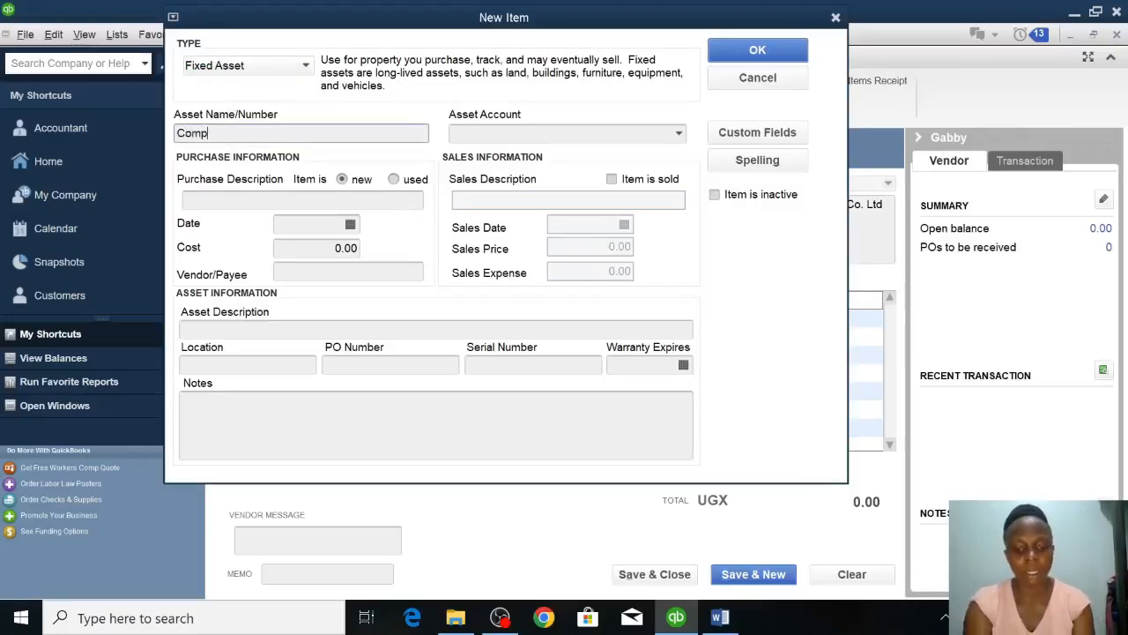
pyautogui.write('uter')
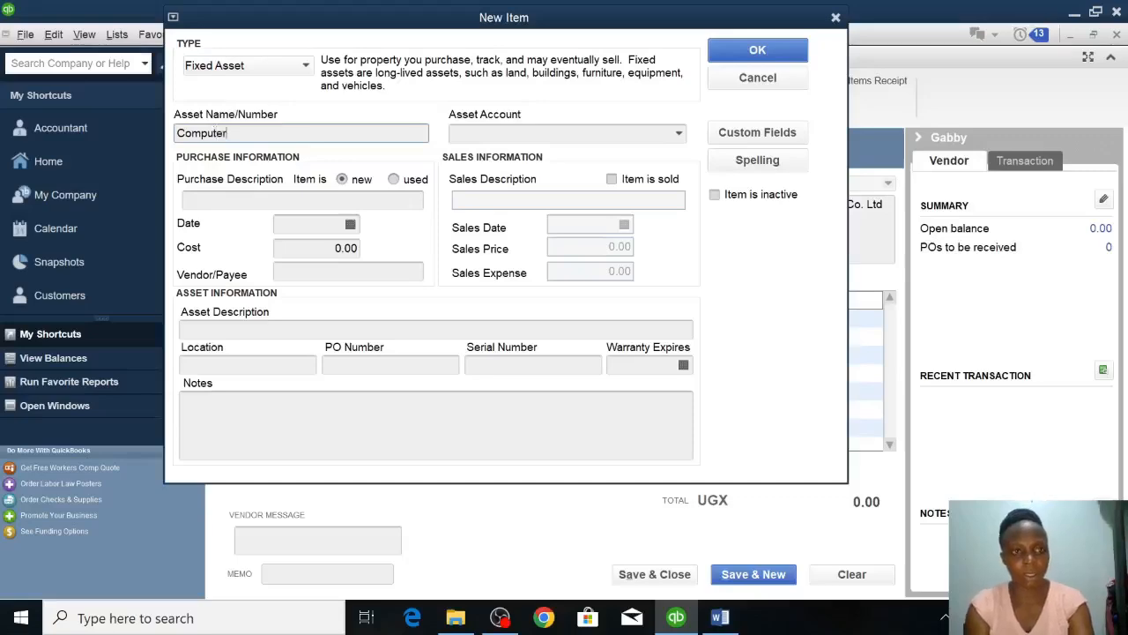
# Enter "For office use" as the Computer item's purchase description.
pyautogui.click(231, 202)
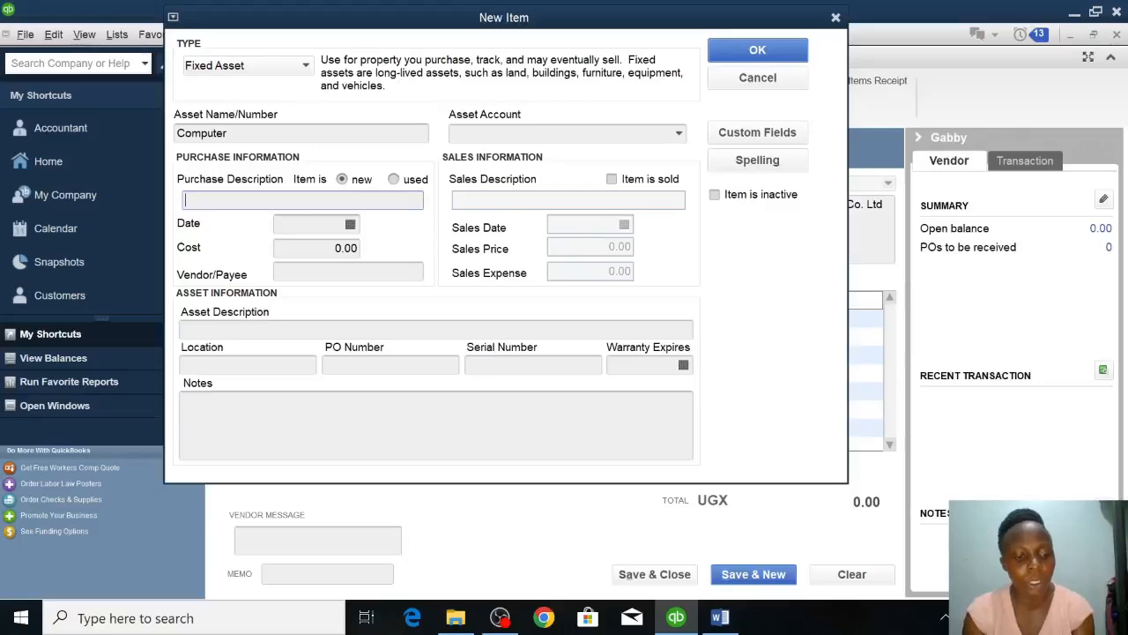
pyautogui.write('For us')
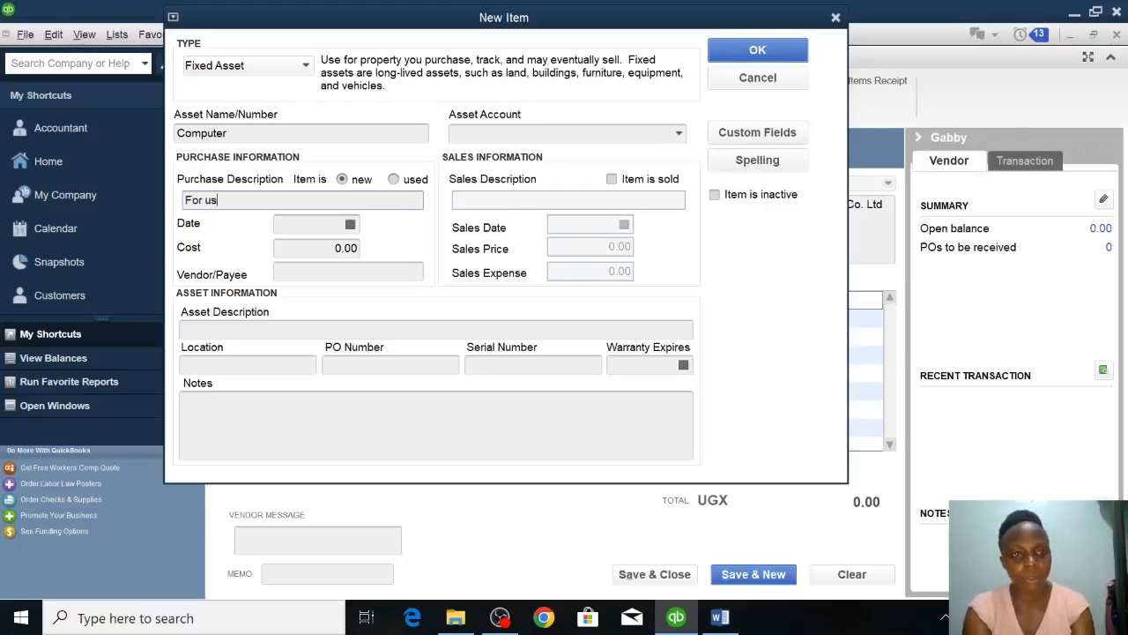
pyautogui.write('e')
pyautogui.press('BackSpace')
pyautogui.press('BackSpace')
pyautogui.press('BackSpace')
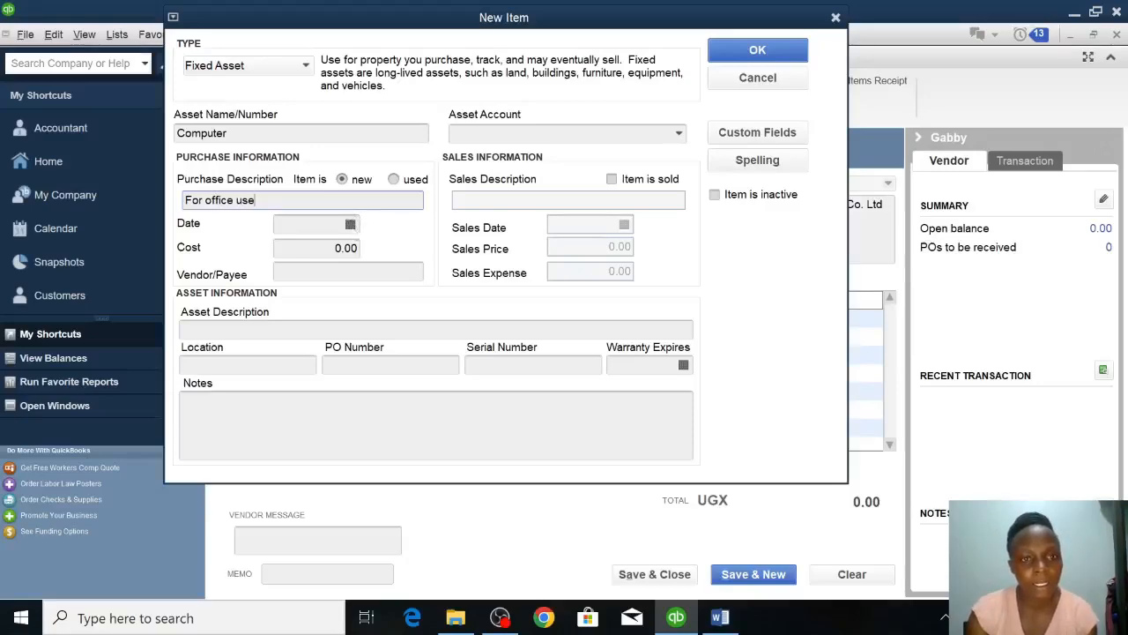
# Set the Computer item's purchase date to 01/25/2023.
pyautogui.click(304, 224)
pyautogui.click(350, 225)
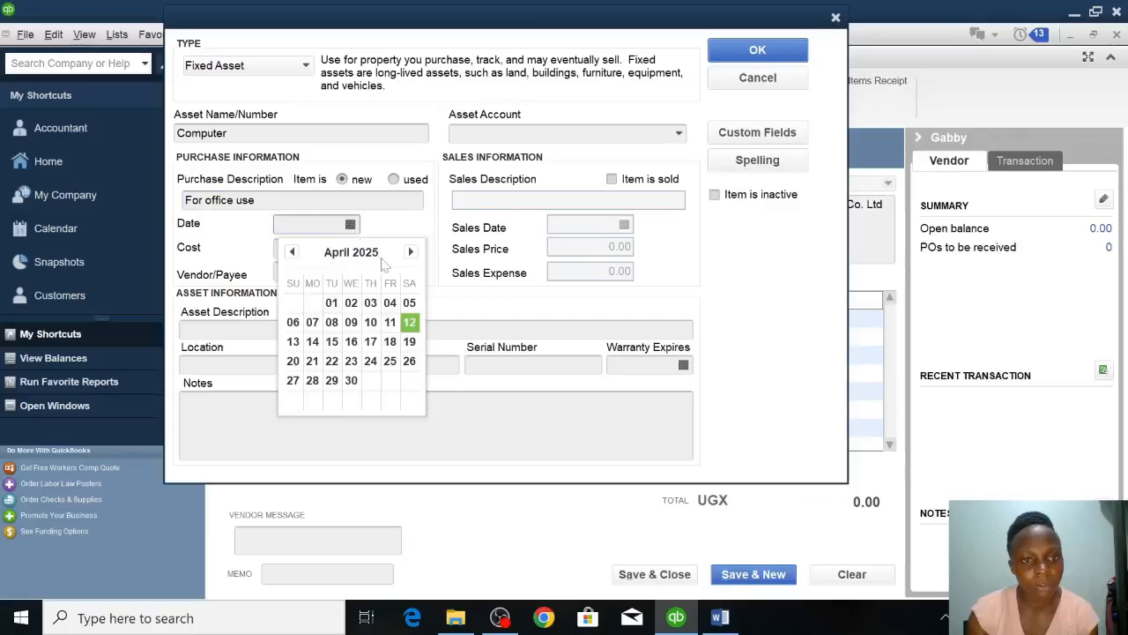
pyautogui.click(291, 252)
pyautogui.click(292, 252)
pyautogui.click(292, 252)
pyautogui.click(291, 252)
pyautogui.click(292, 252)
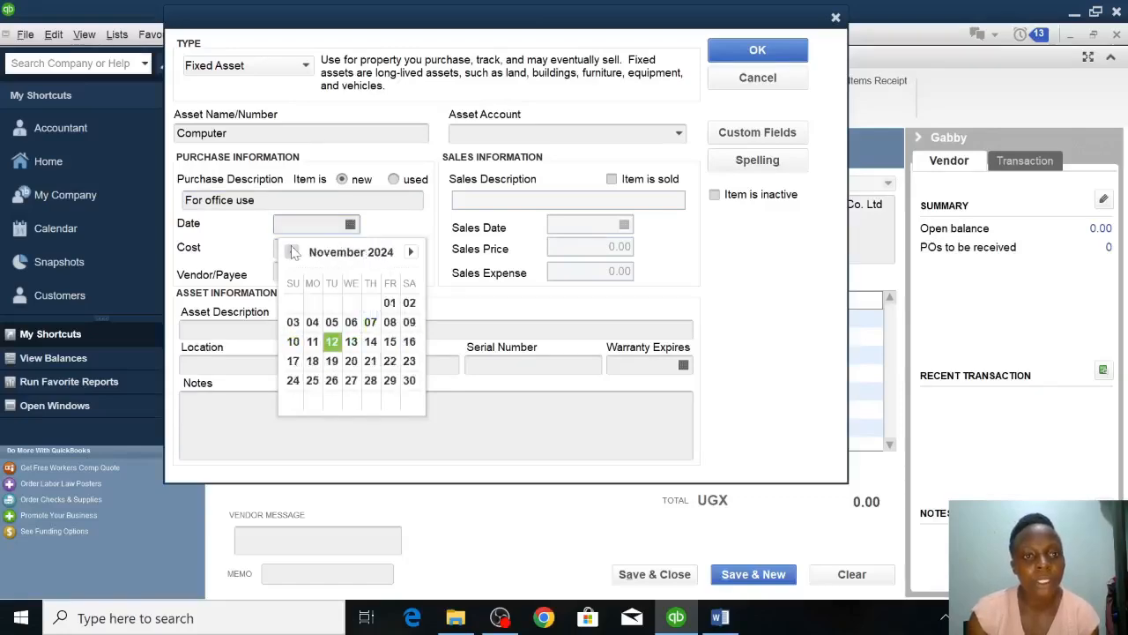
pyautogui.click(410, 252)
pyautogui.click(411, 252)
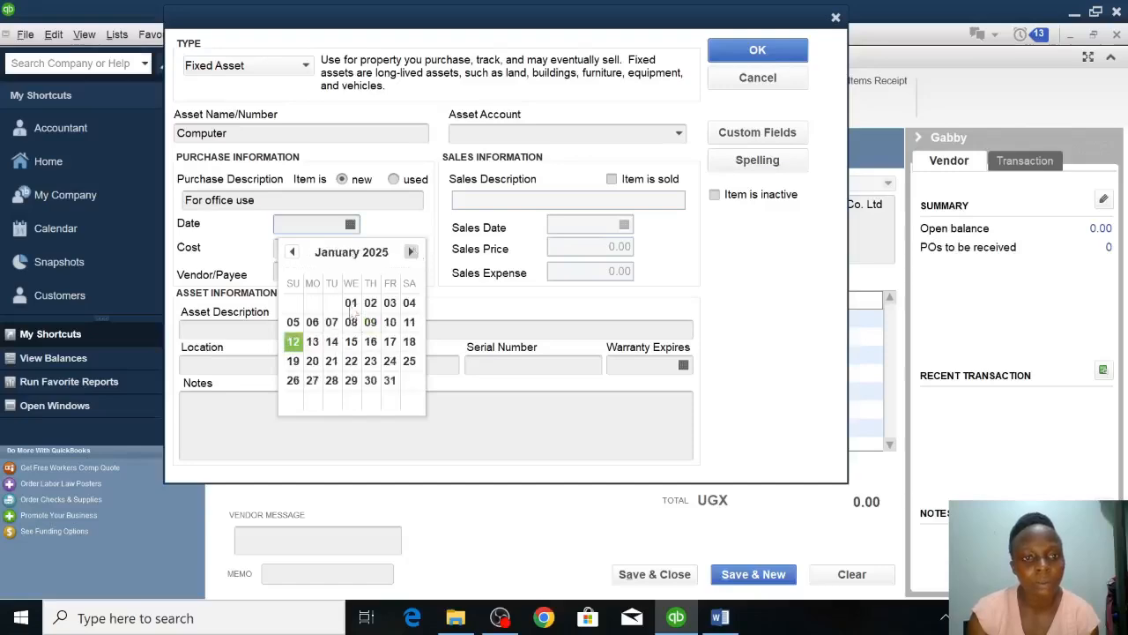
pyautogui.click(410, 362)
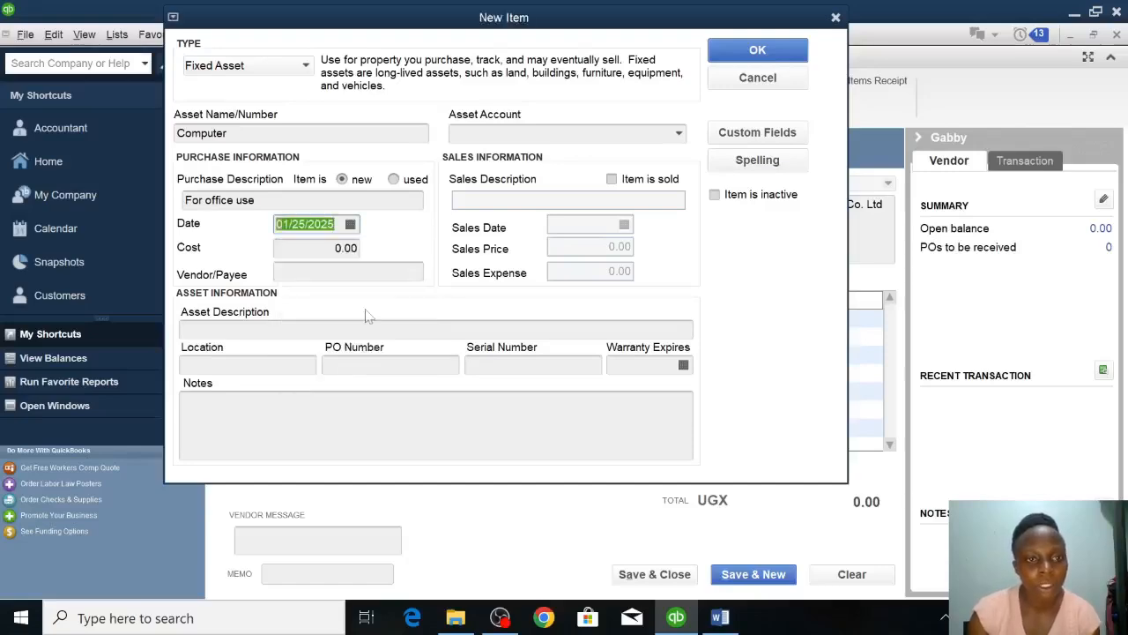
pyautogui.click(332, 223)
pyautogui.press('BackSpace')
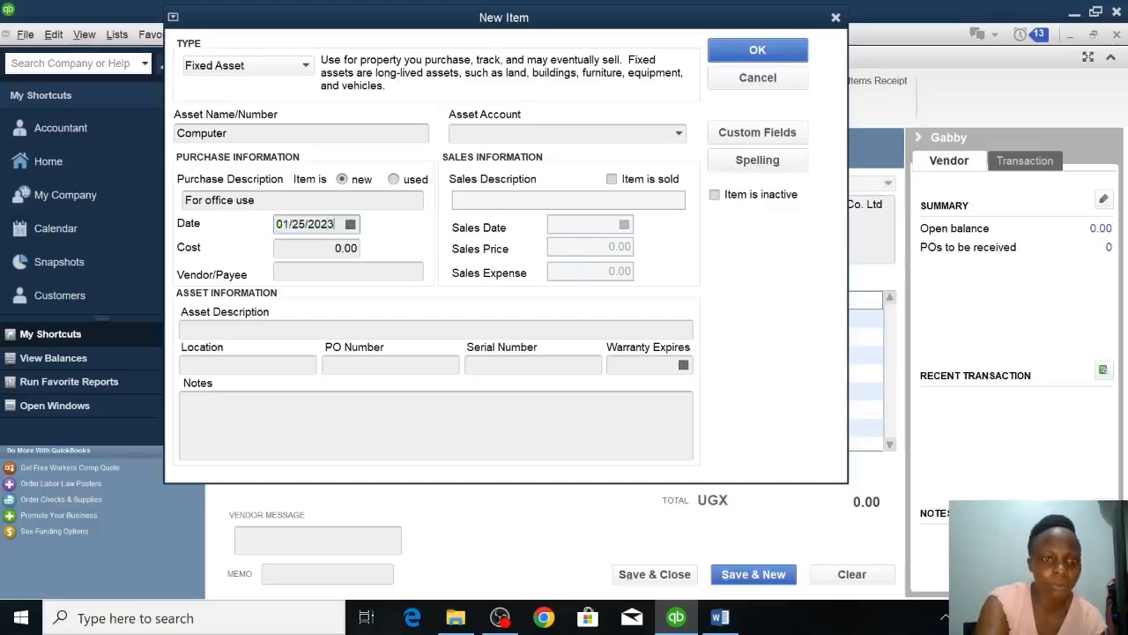
# Set the Computer item's cost to 2,000,000.
pyautogui.click(334, 249)
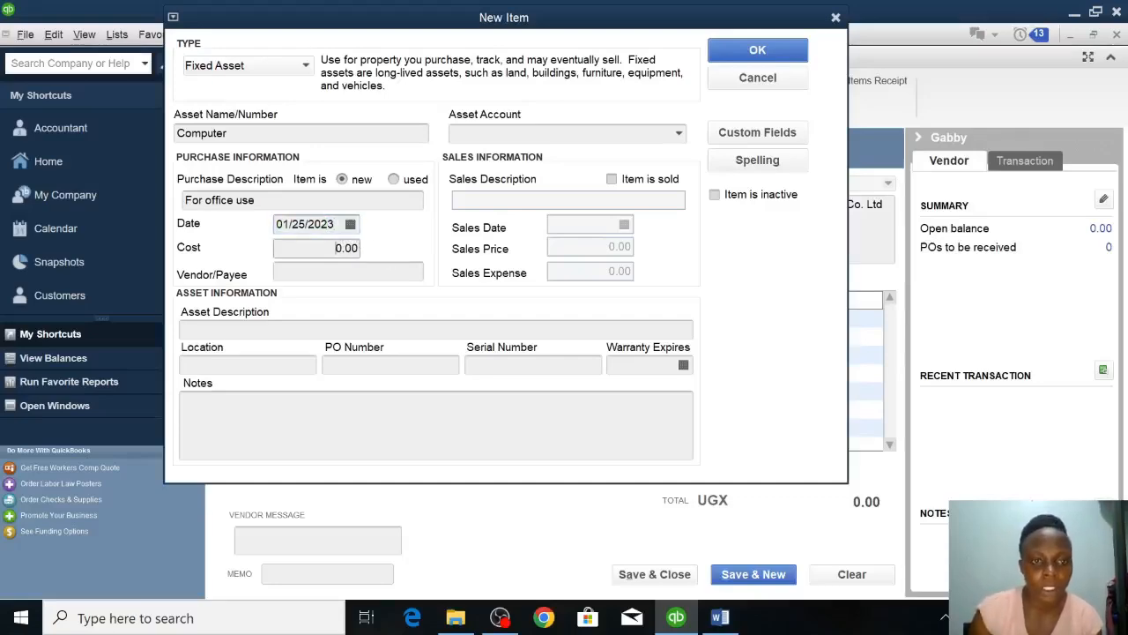
pyautogui.moveTo(334, 249); pyautogui.dragTo(405, 270)
pyautogui.press('BackSpace')
pyautogui.write('2')
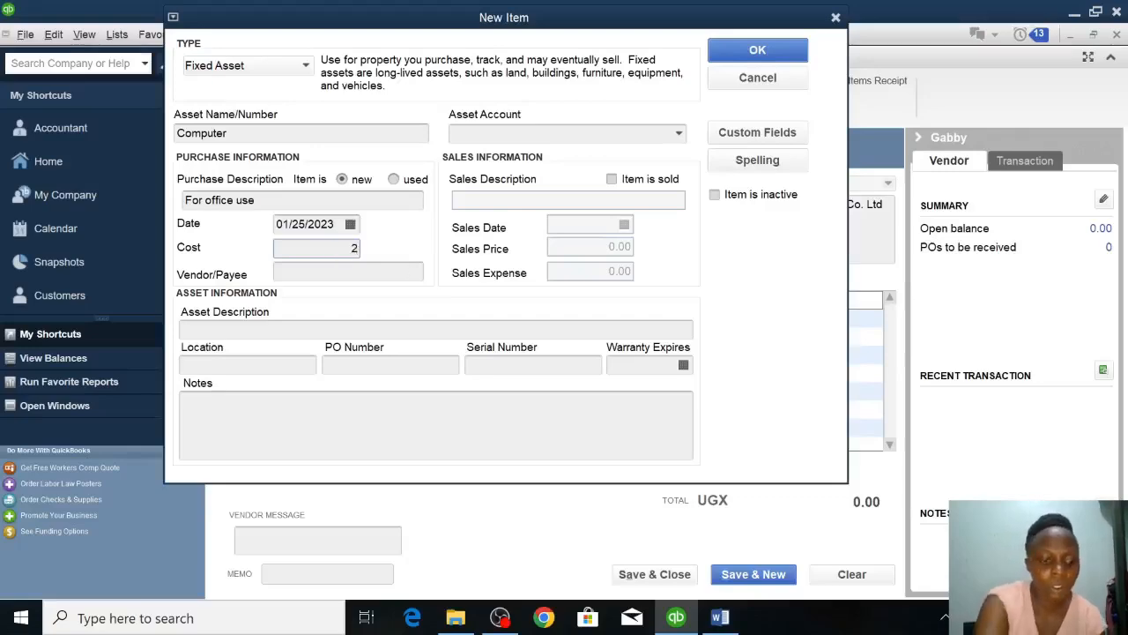
pyautogui.write(',000')
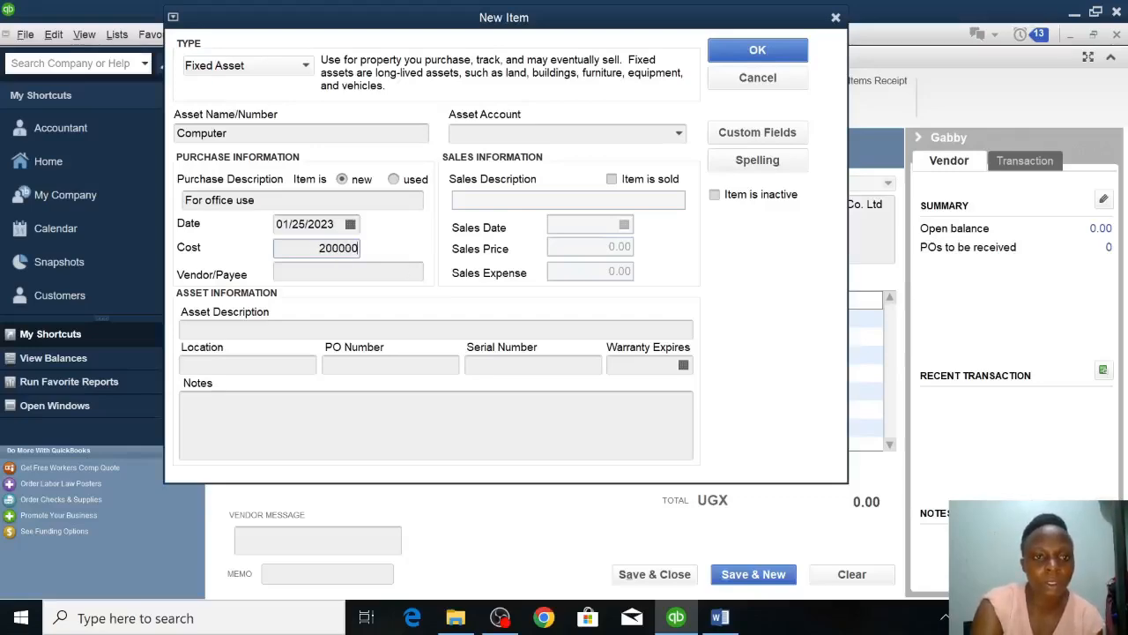
pyautogui.write(',000')
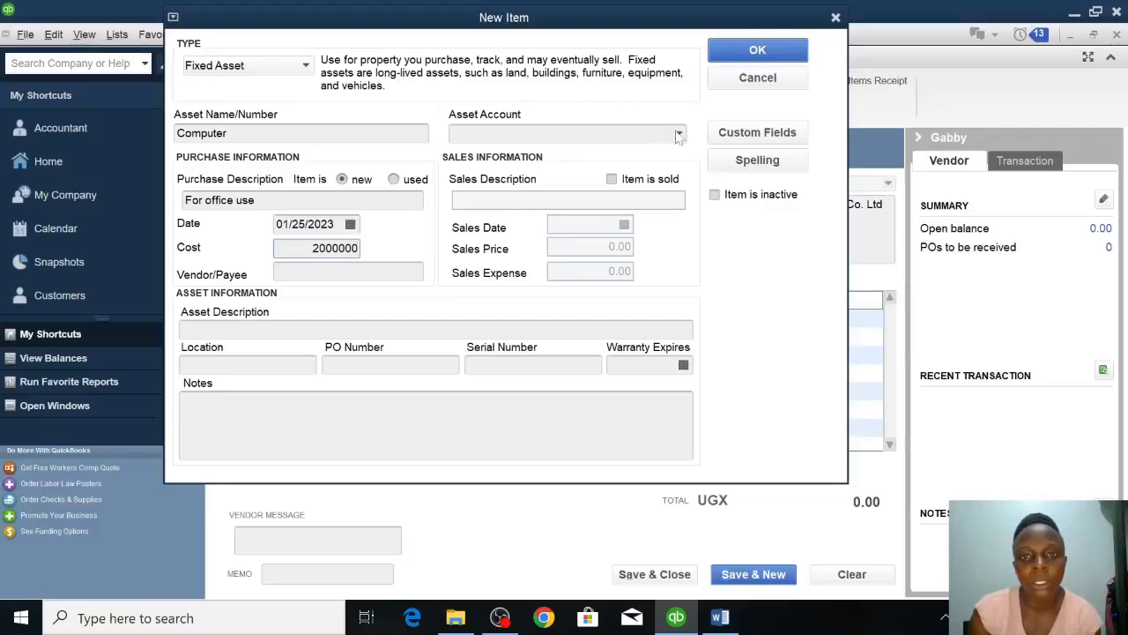
# Create a Fixed Asset account named Computer Account as the item's asset account and save the item to the purchase order.
pyautogui.click(679, 134)
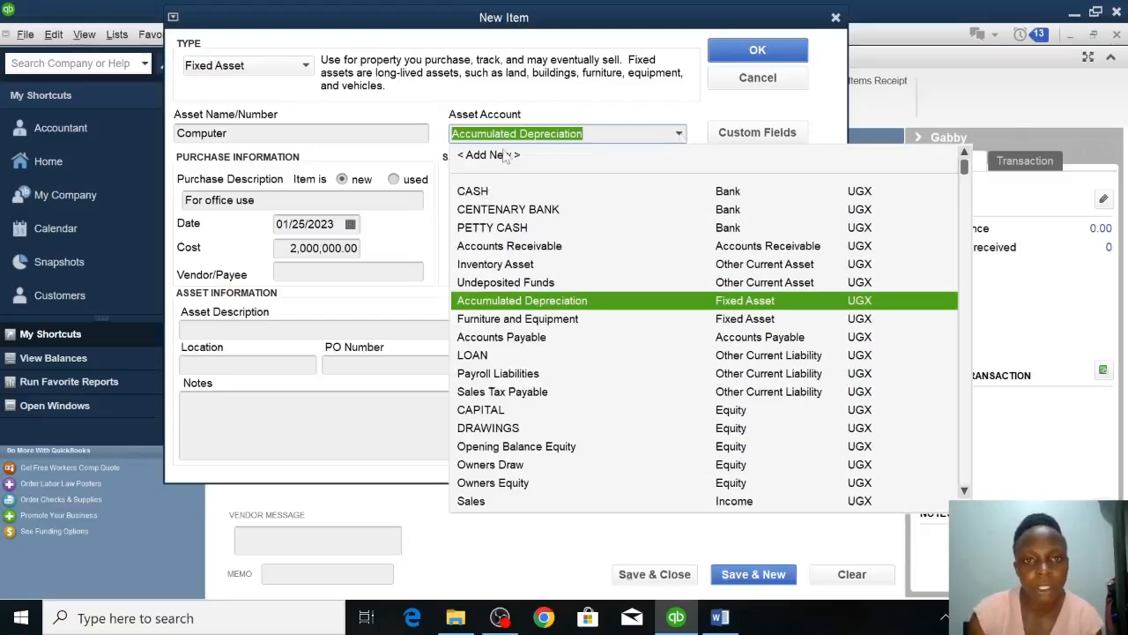
pyautogui.click(493, 155)
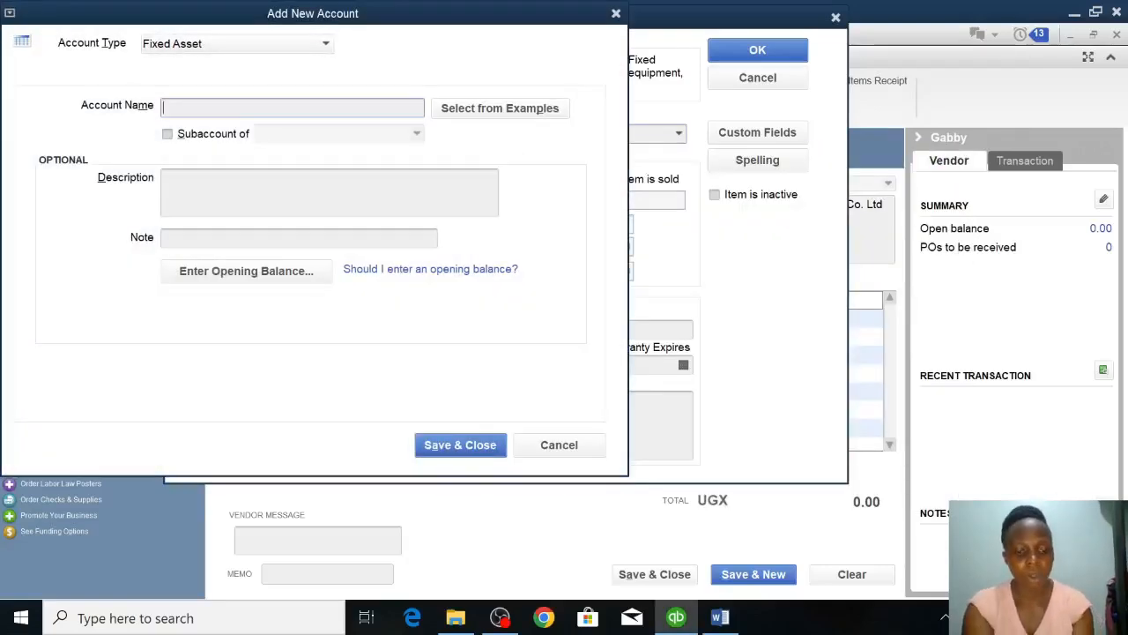
pyautogui.write('Computer Account')
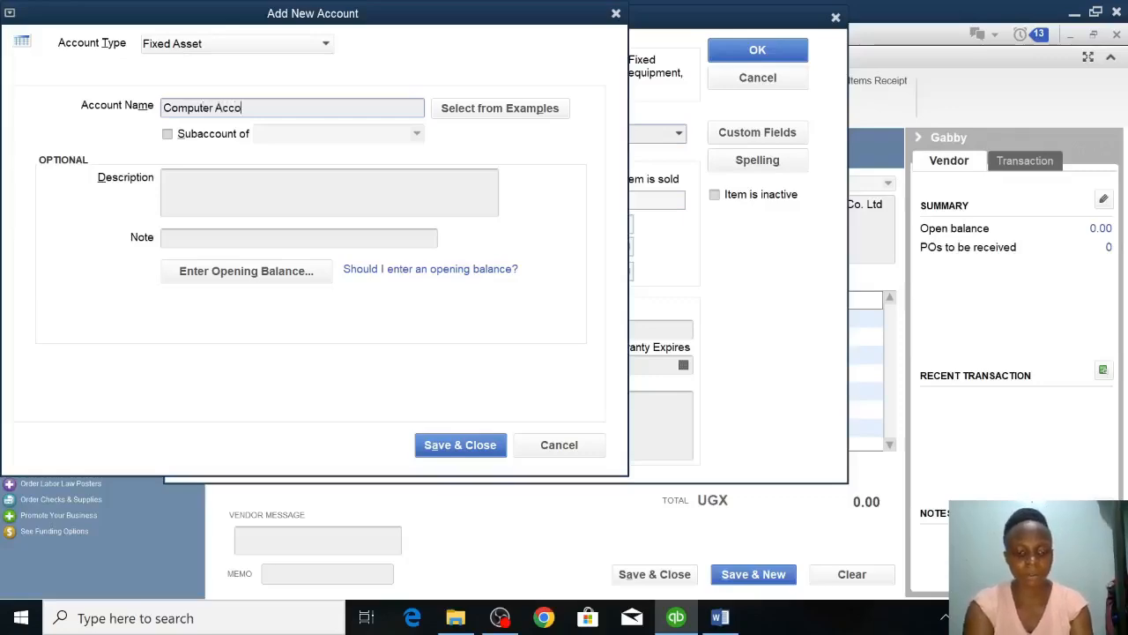
pyautogui.click(460, 445)
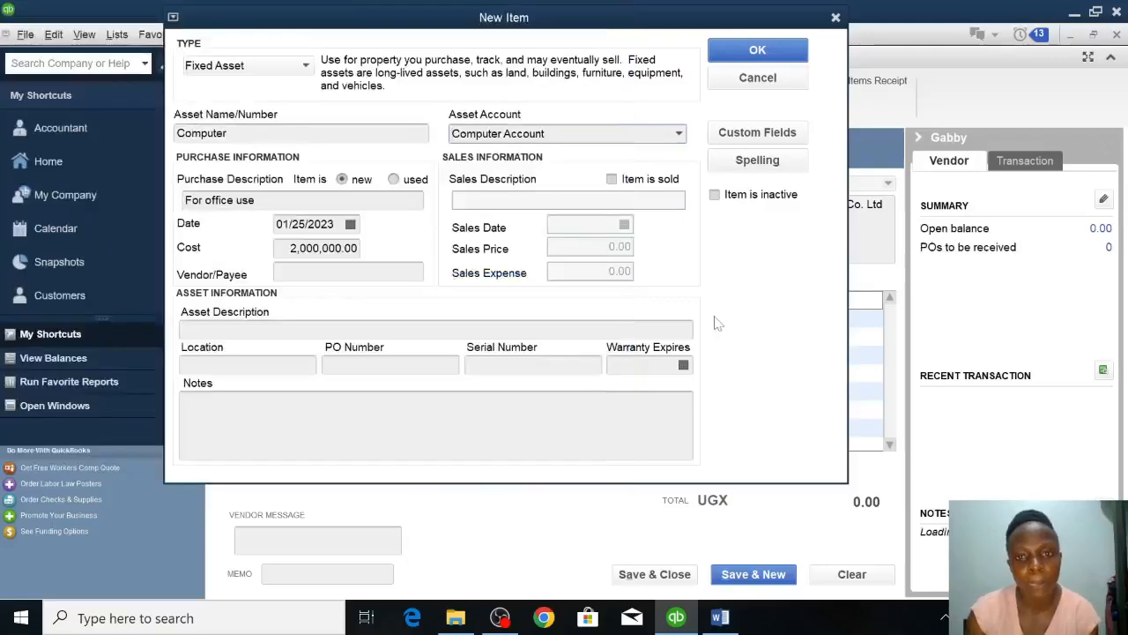
pyautogui.click(734, 51)
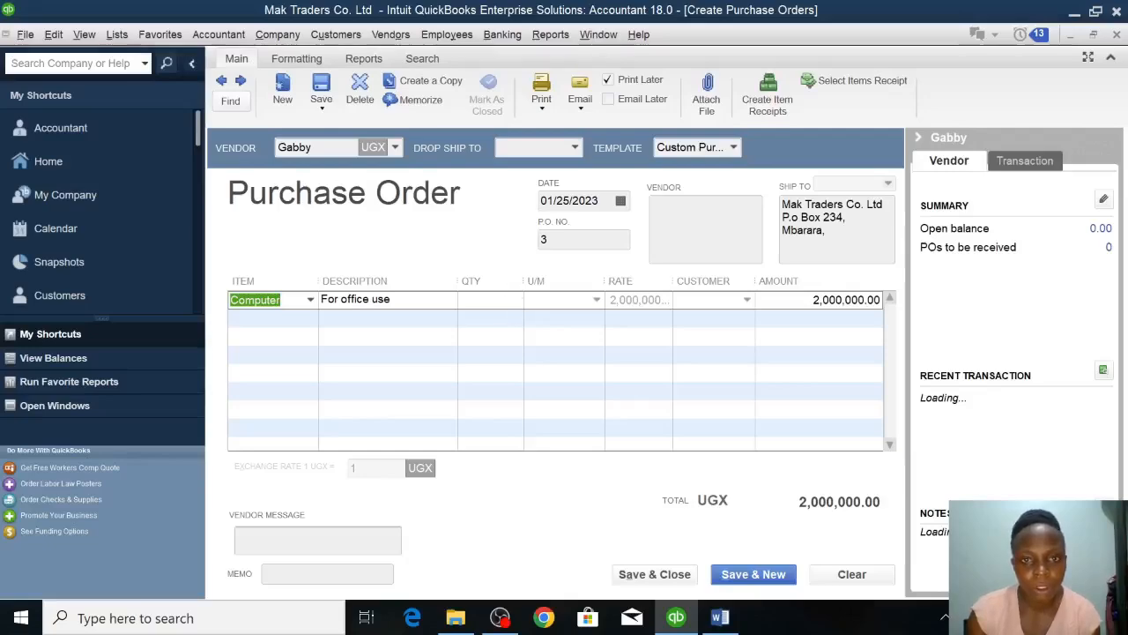
# Save the Computer purchase order and start a Receive Inventory with Bill entry for the same vendor.
pyautogui.click(630, 577)
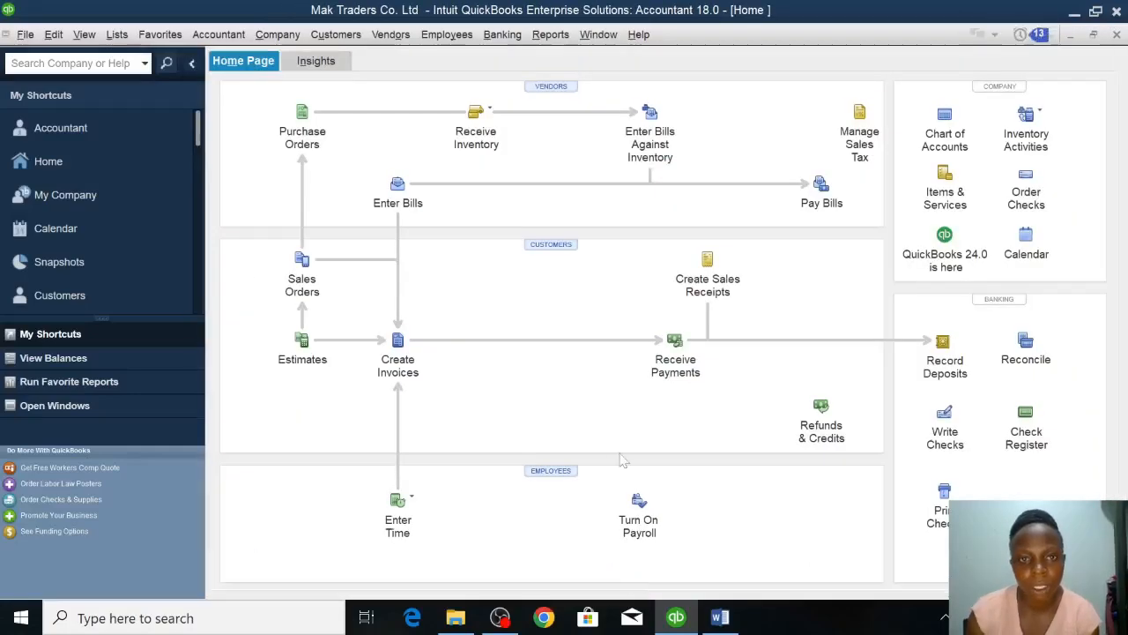
pyautogui.click(481, 121)
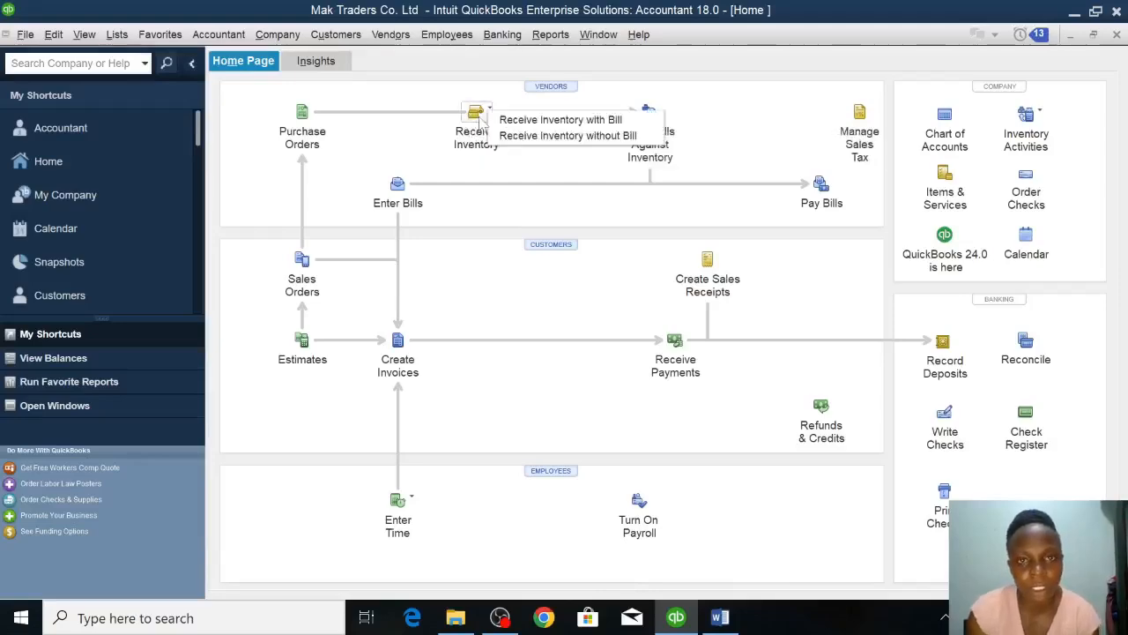
pyautogui.click(510, 120)
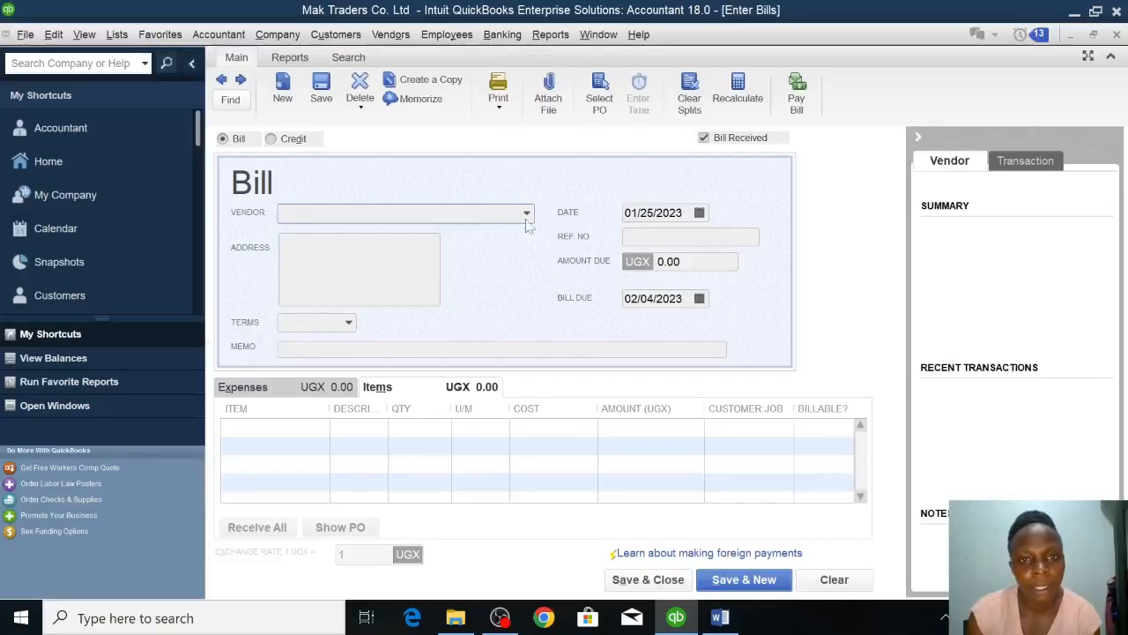
pyautogui.click(526, 214)
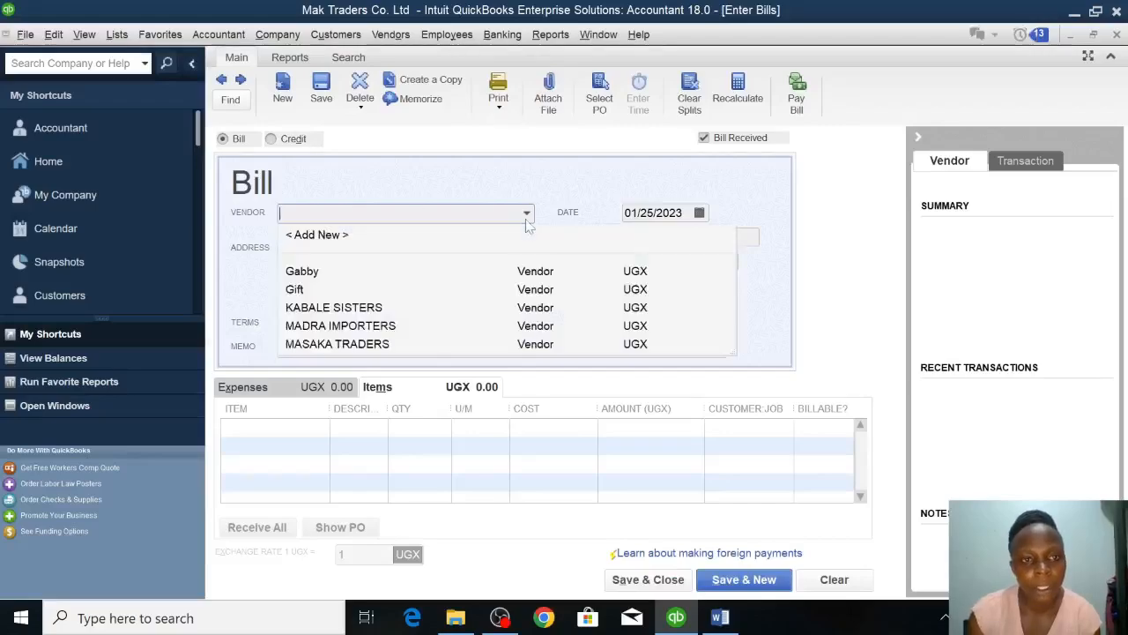
pyautogui.click(319, 273)
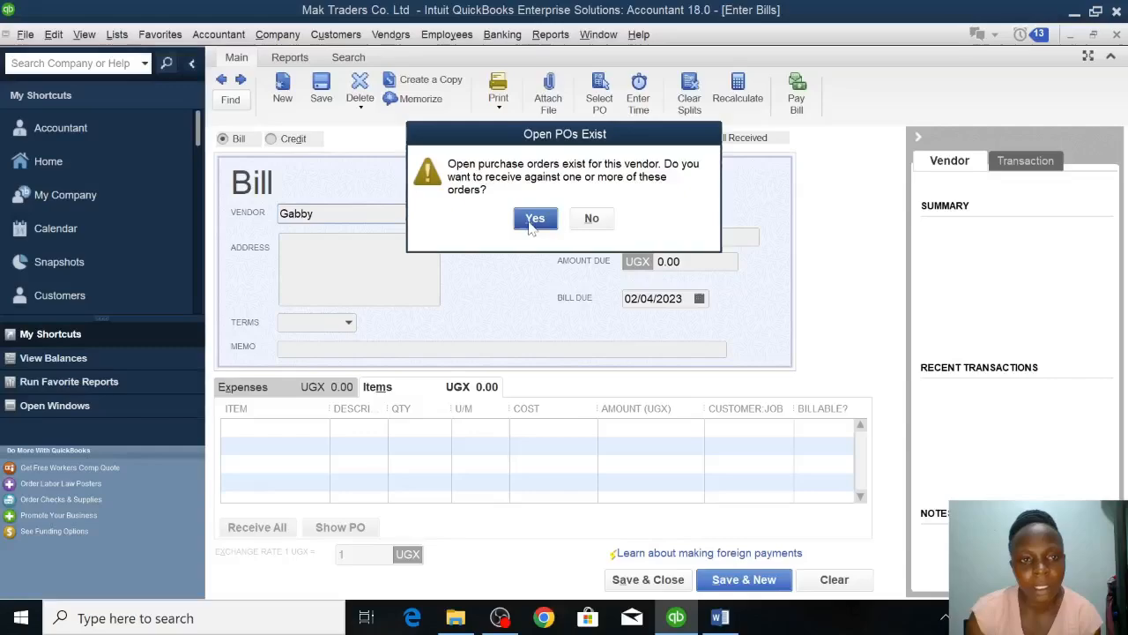
# Receive the bill against purchase order 3 dated 01/25/2023, then save and close it.
pyautogui.click(533, 221)
pyautogui.click(267, 179)
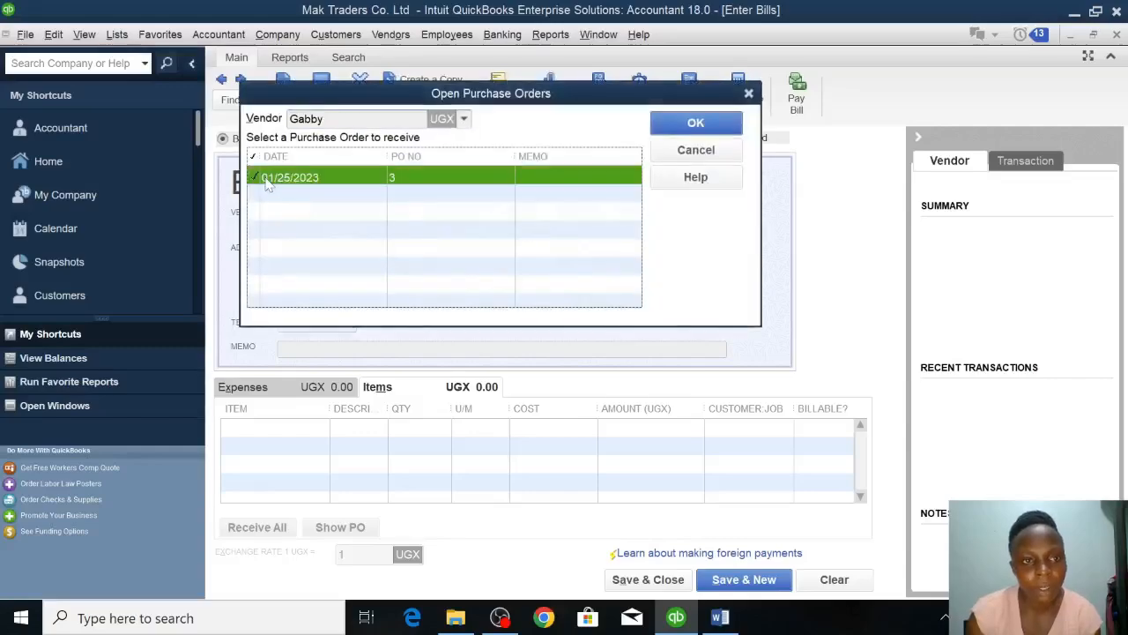
pyautogui.click(695, 122)
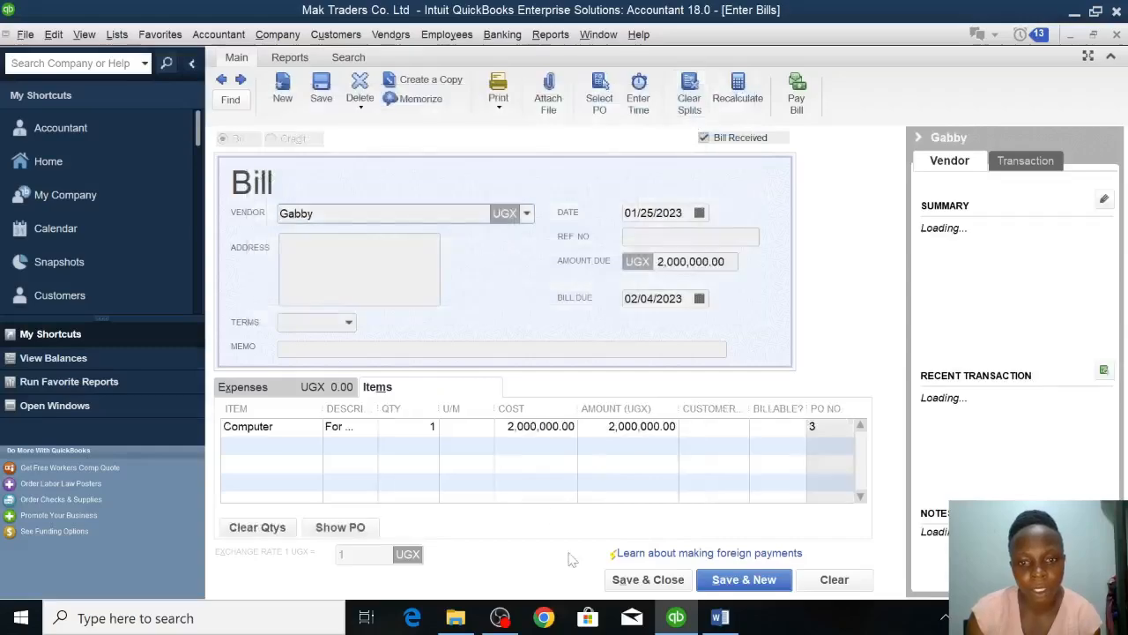
pyautogui.click(642, 579)
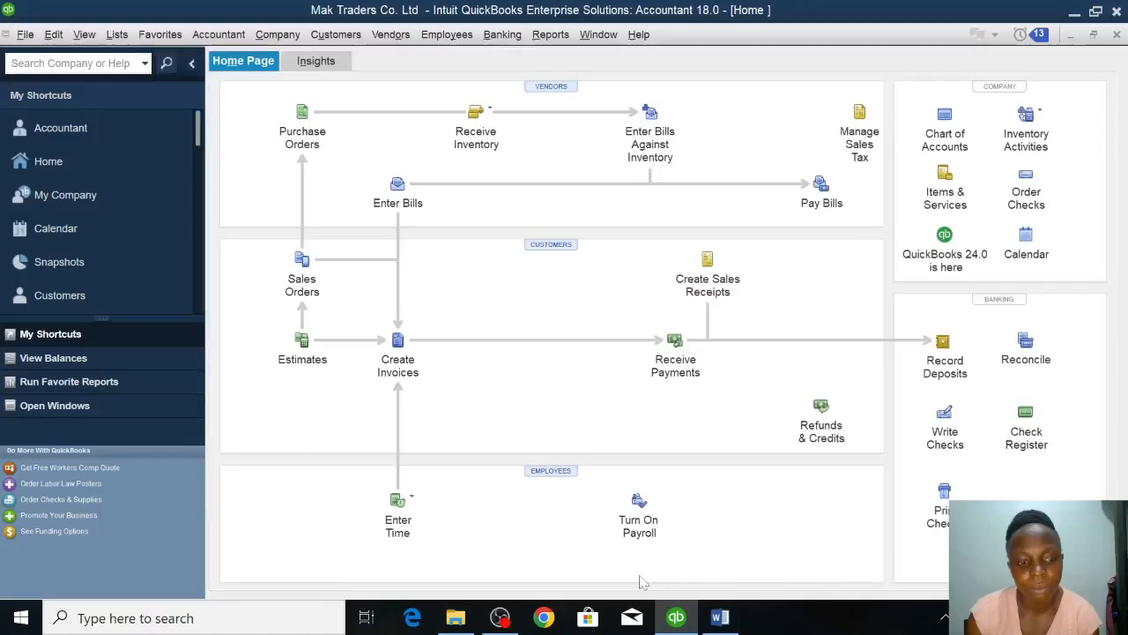
# Run the Profit & Loss Standard report with its date range set to All.
pyautogui.click(676, 621)
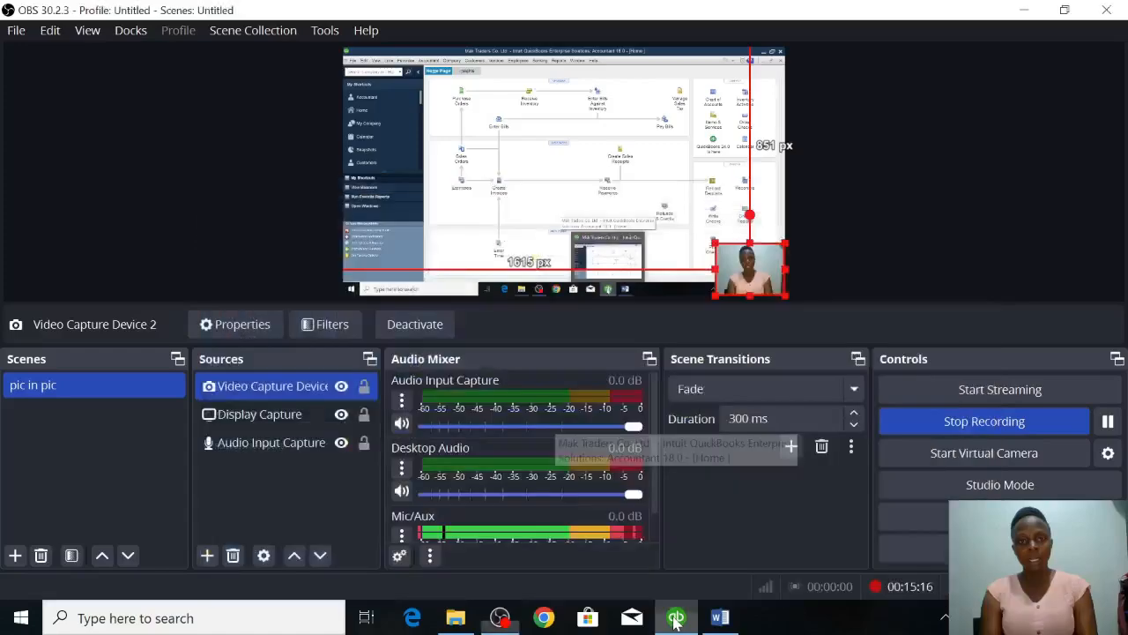
pyautogui.click(675, 620)
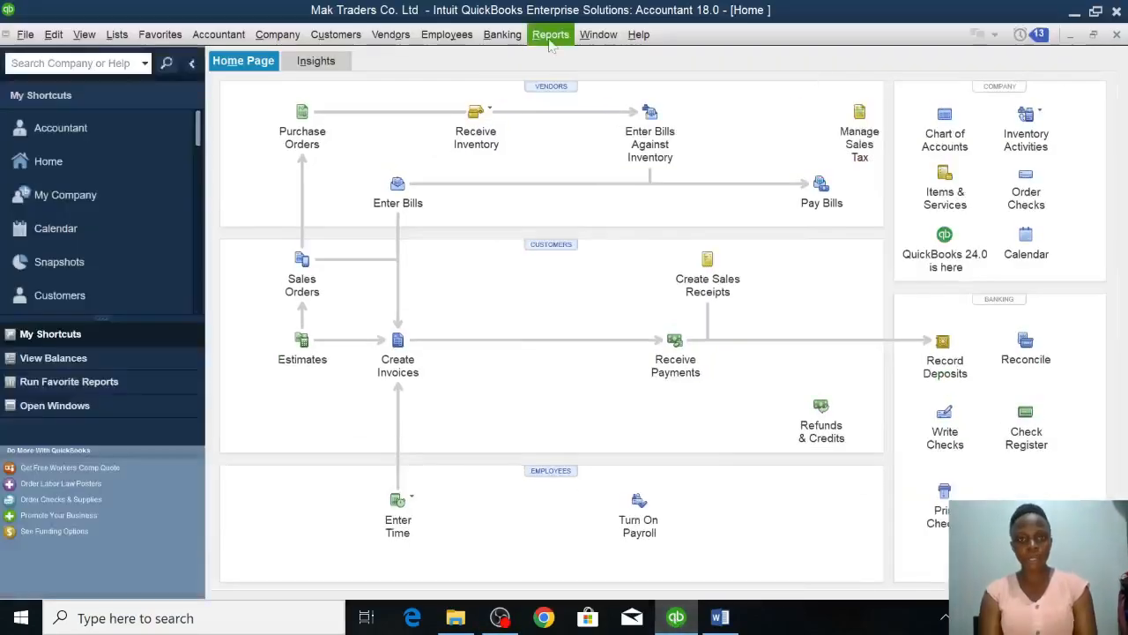
pyautogui.click(550, 35)
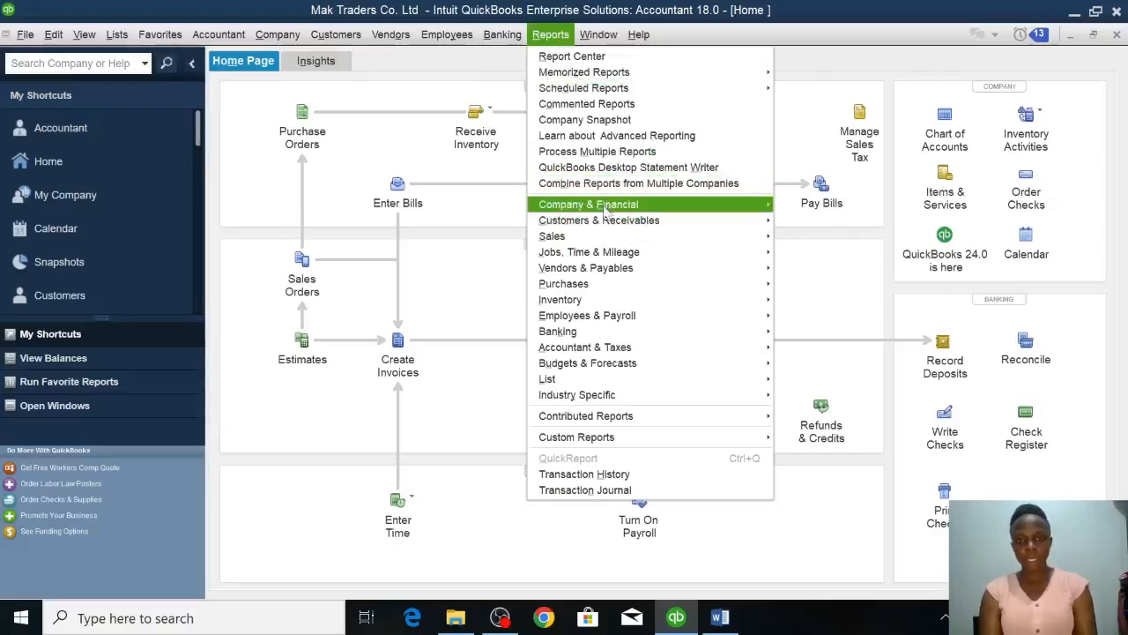
pyautogui.moveTo(608, 210)
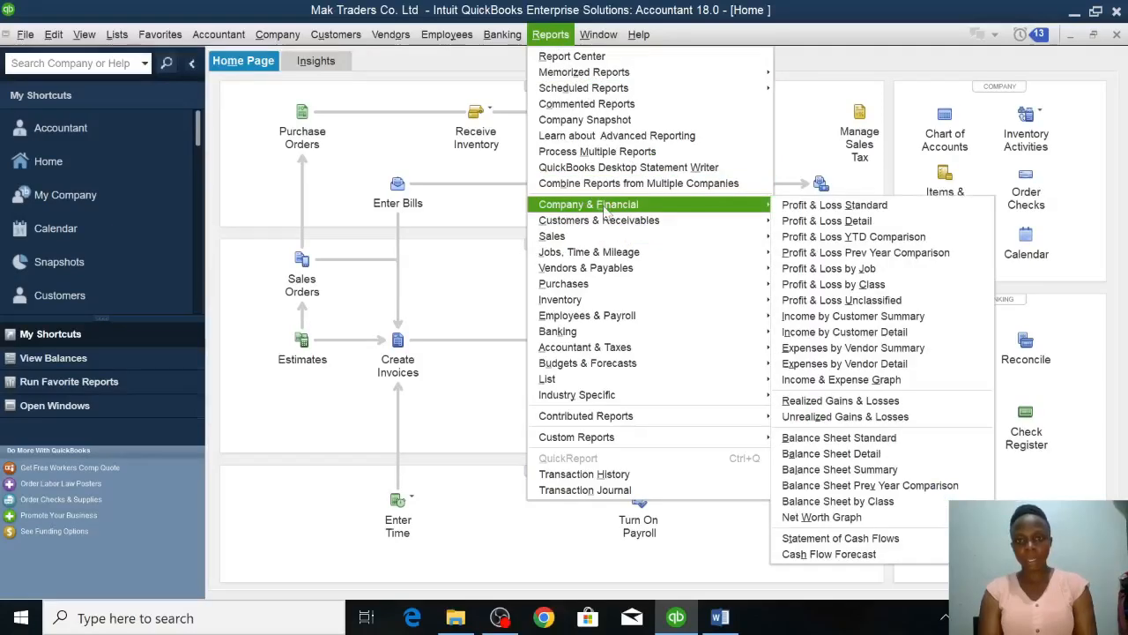
pyautogui.click(822, 208)
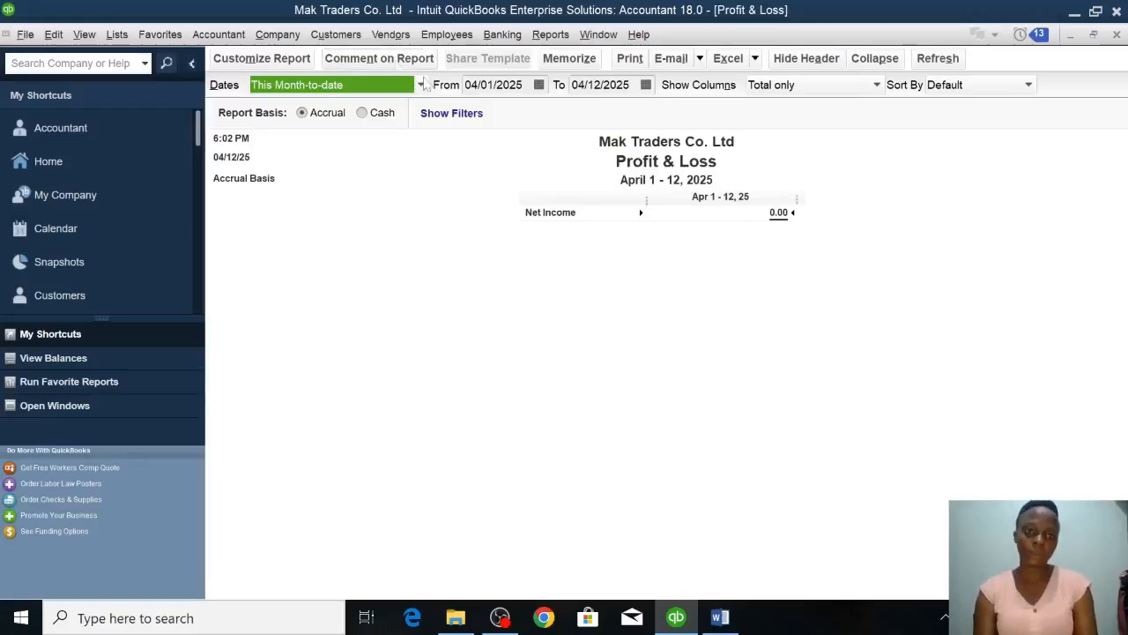
pyautogui.click(421, 86)
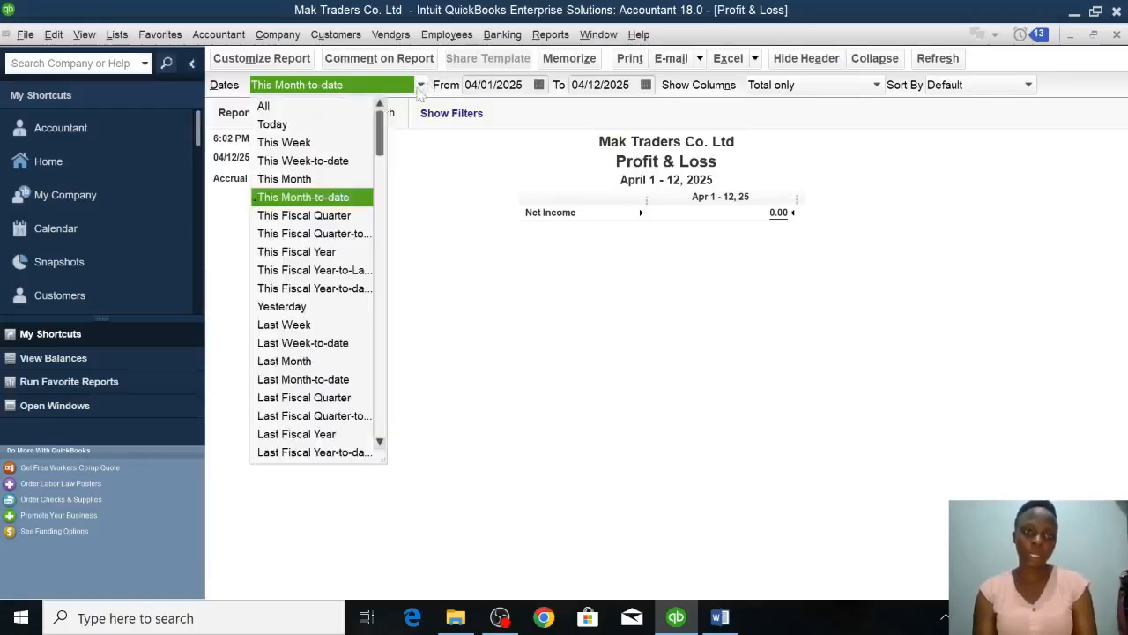
pyautogui.click(265, 107)
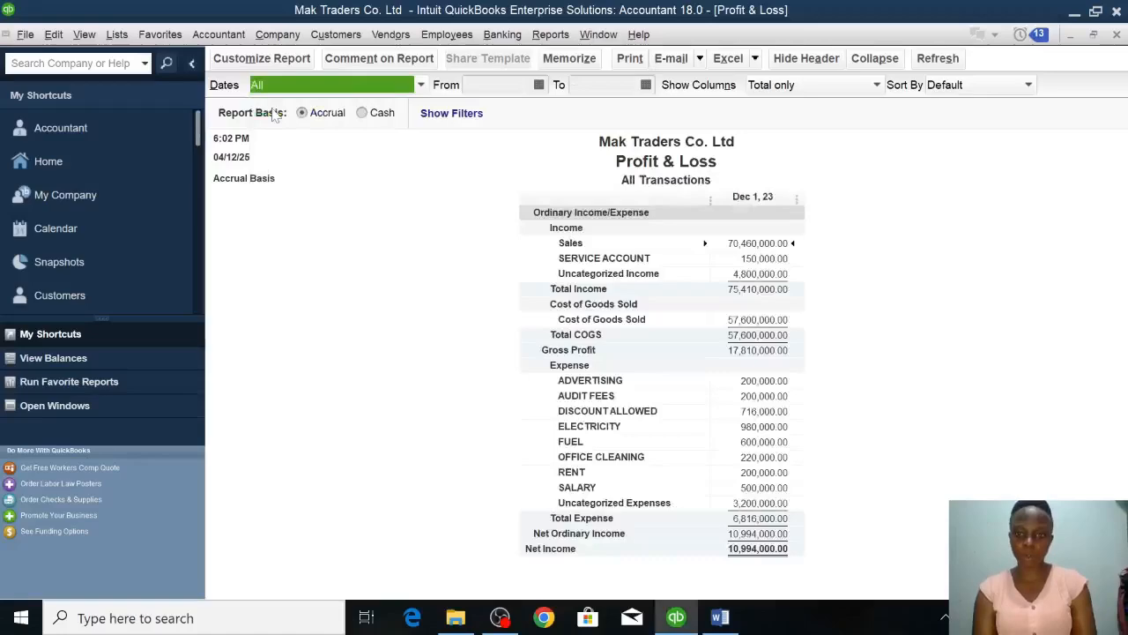
pyautogui.click(1125, 266)
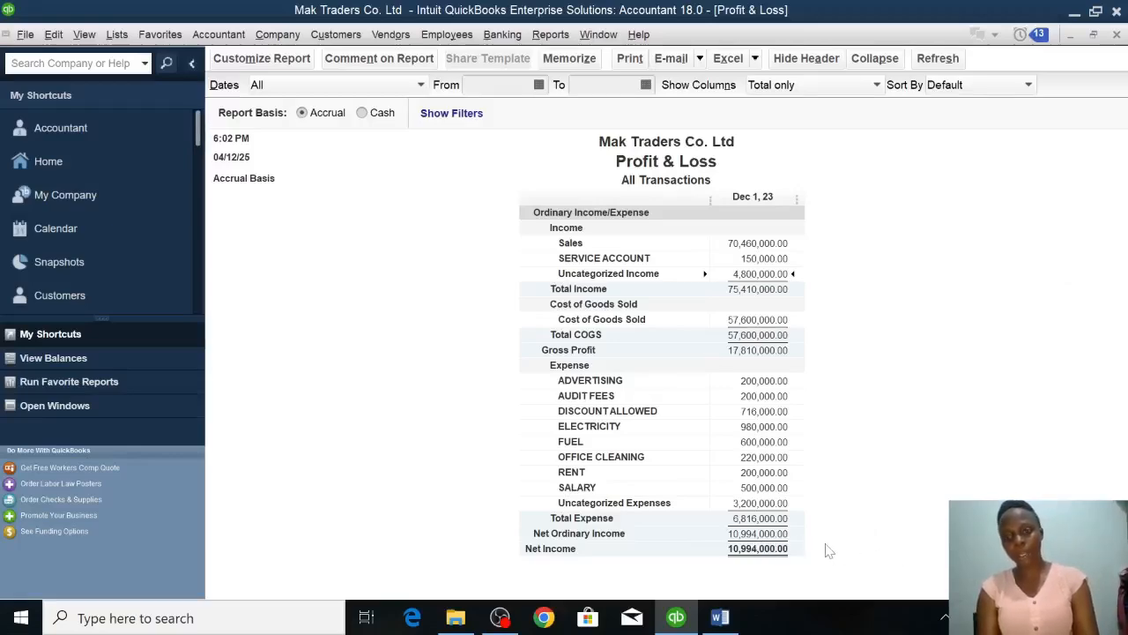
# Export the Profit & Loss report to a new worksheet in a new Excel workbook and maximize the workbook.
pyautogui.click(754, 59)
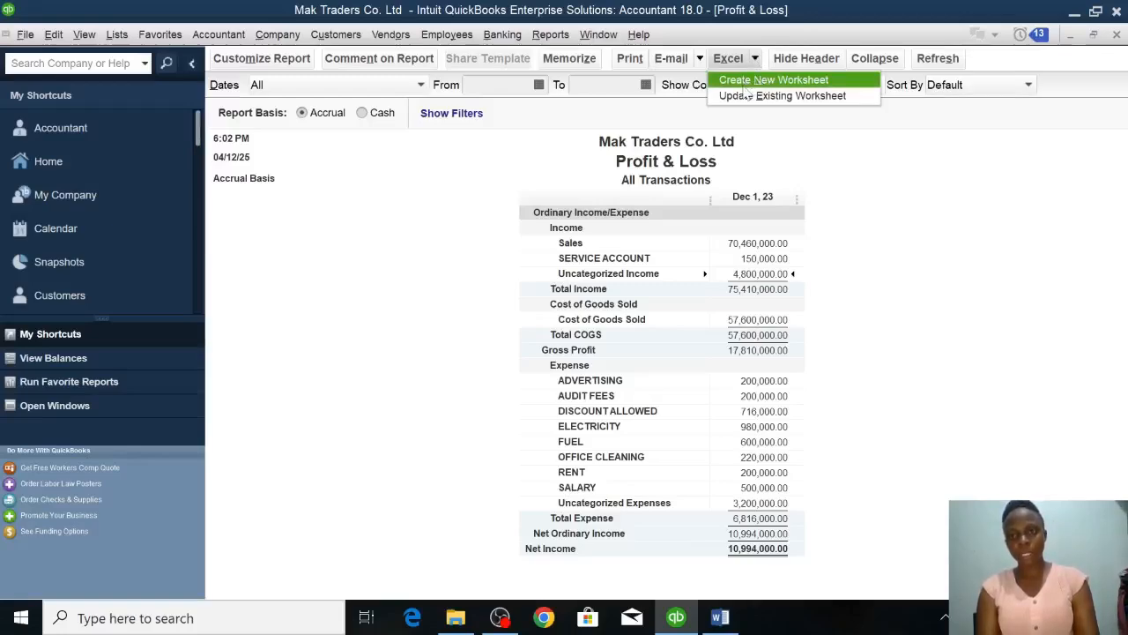
pyautogui.click(746, 87)
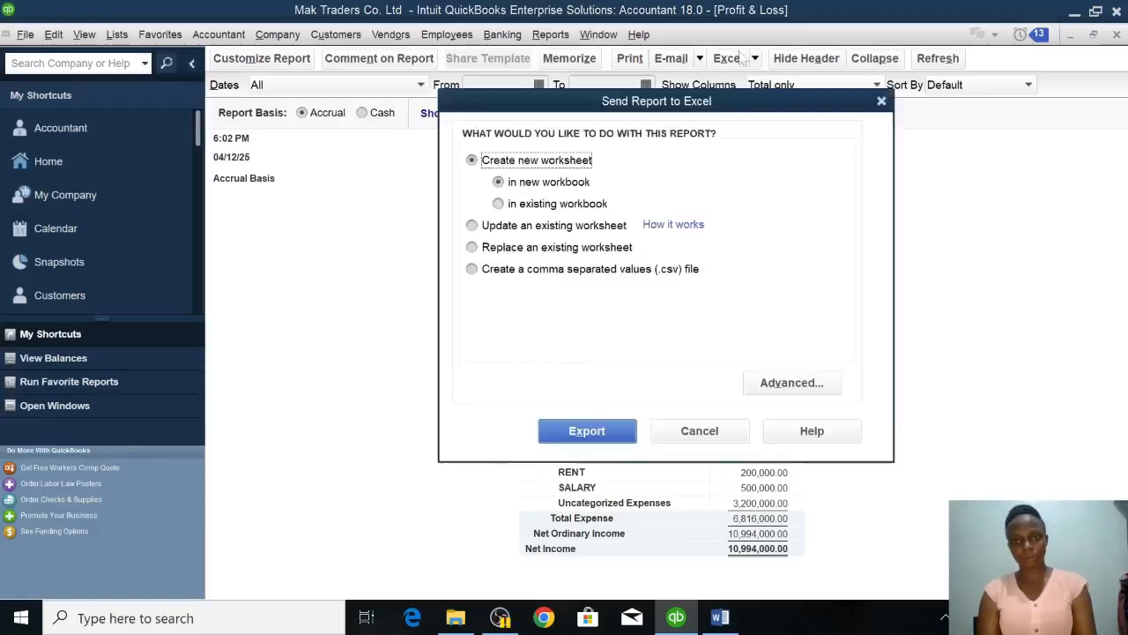
pyautogui.click(613, 429)
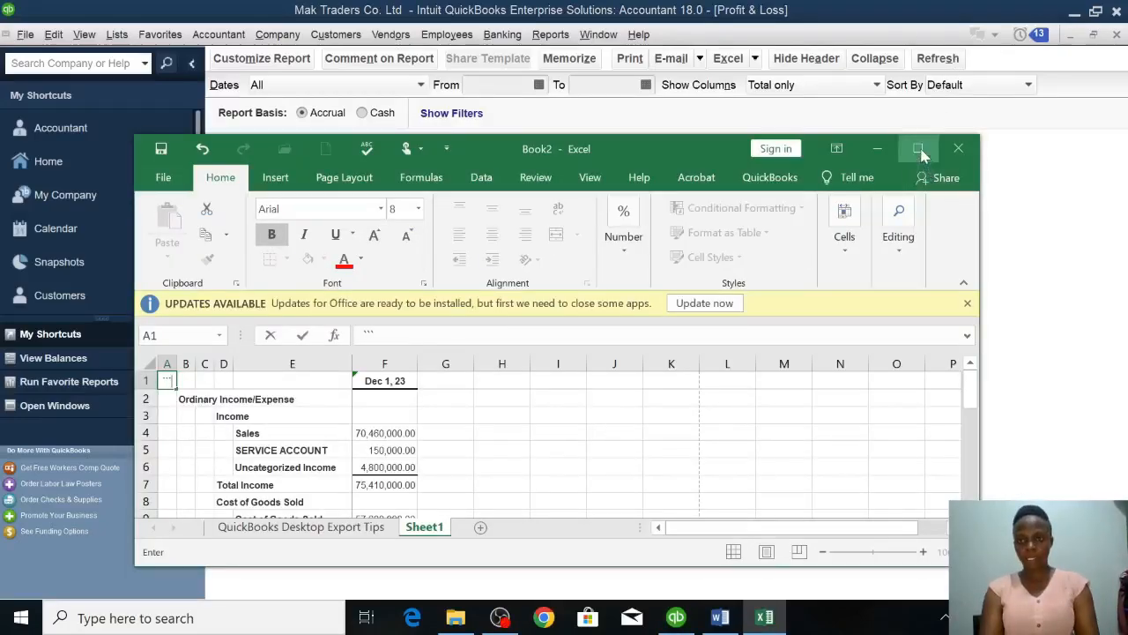
pyautogui.click(919, 149)
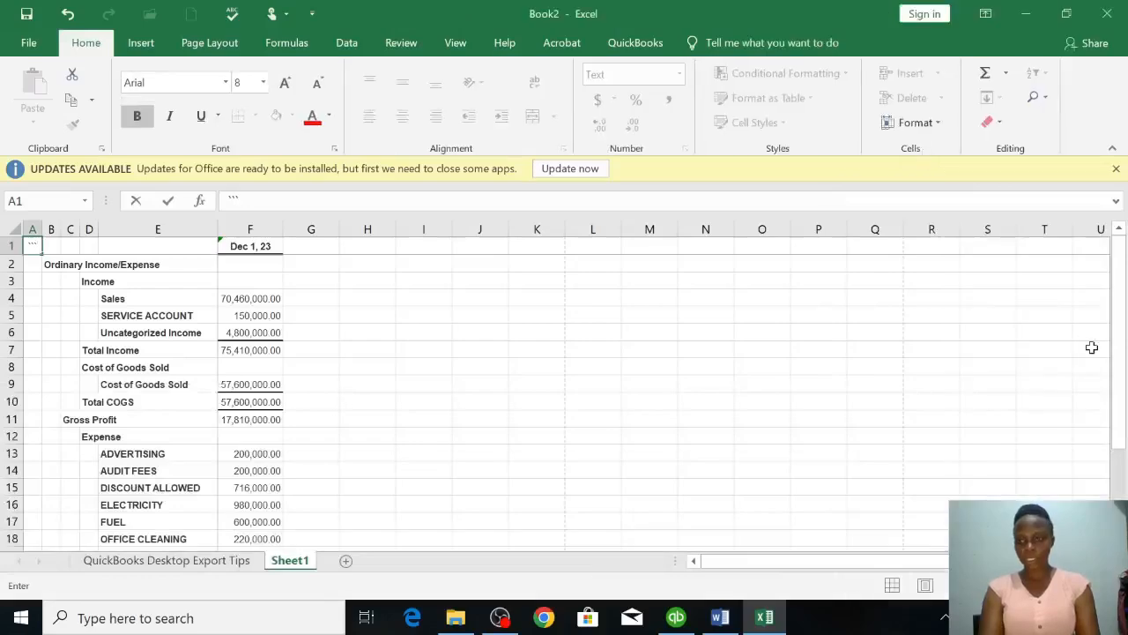
pyautogui.press('Return')
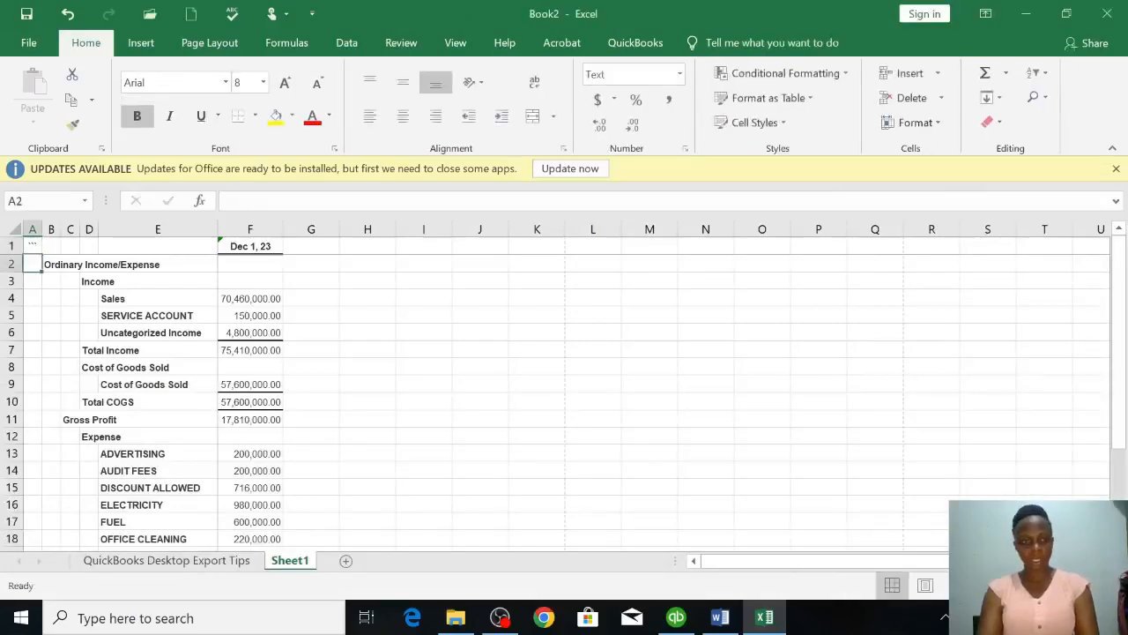
# Review the exported Profit & Loss figures down to the Net Income row.
pyautogui.press('Down')
pyautogui.press('Down')
pyautogui.press('Down')
pyautogui.press('Down')
pyautogui.press('Down')
pyautogui.press('Down')
pyautogui.press('Down')
pyautogui.press('Down')
pyautogui.press('Down')
pyautogui.press('Down')
pyautogui.press('Down')
pyautogui.press('Down')
pyautogui.press('Down')
pyautogui.press('Down')
pyautogui.press('Down')
pyautogui.press('Down')
pyautogui.press('Down')
pyautogui.press('Down')
pyautogui.press('Down')
pyautogui.press('Down')
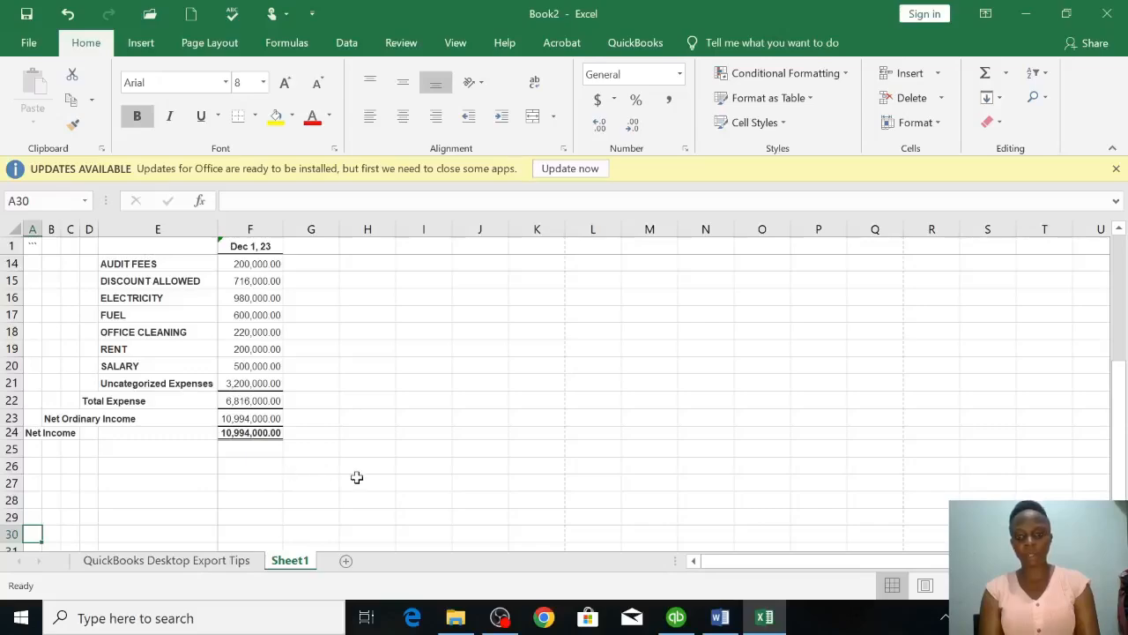
# Switch back to QuickBooks, run the Balance Sheet Standard report and review it down to total liabilities and equity.
pyautogui.click(675, 616)
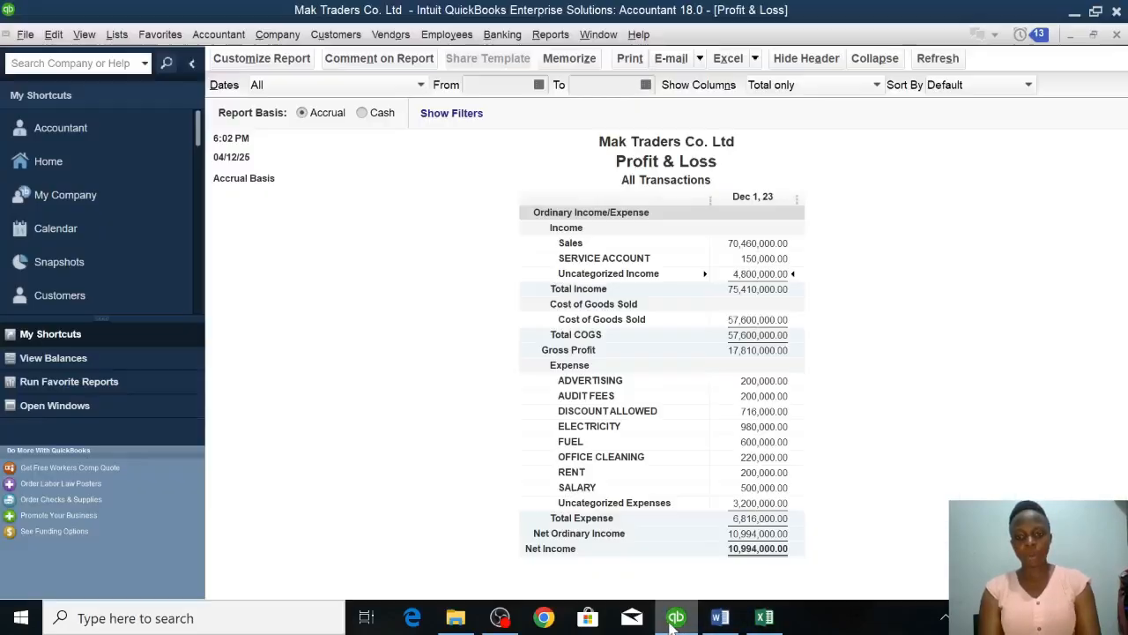
pyautogui.click(549, 36)
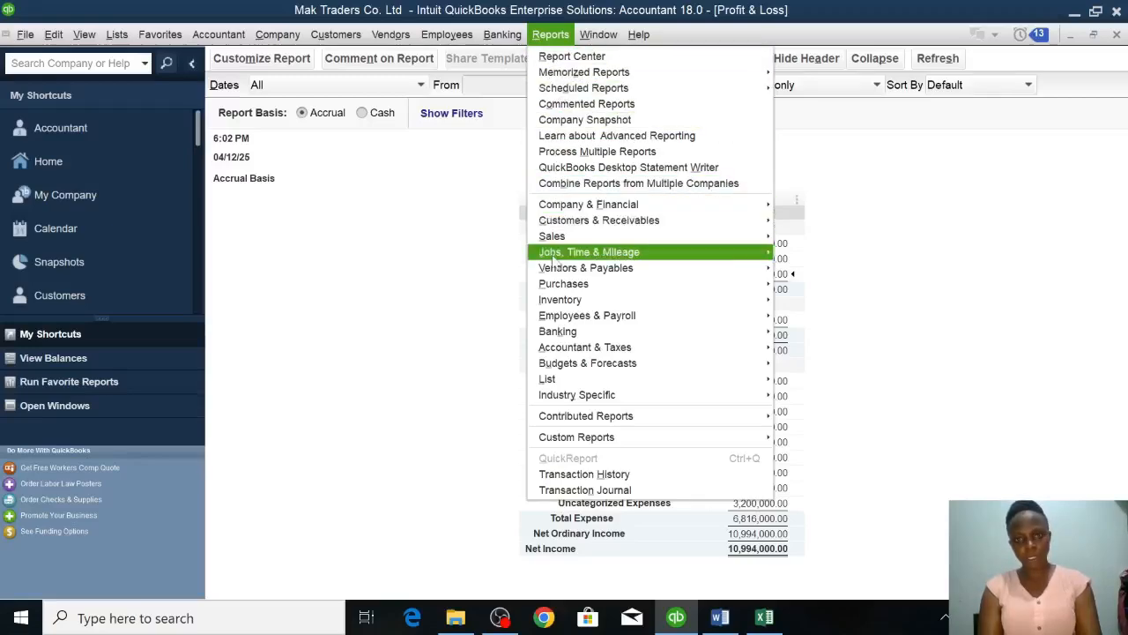
pyautogui.moveTo(562, 351)
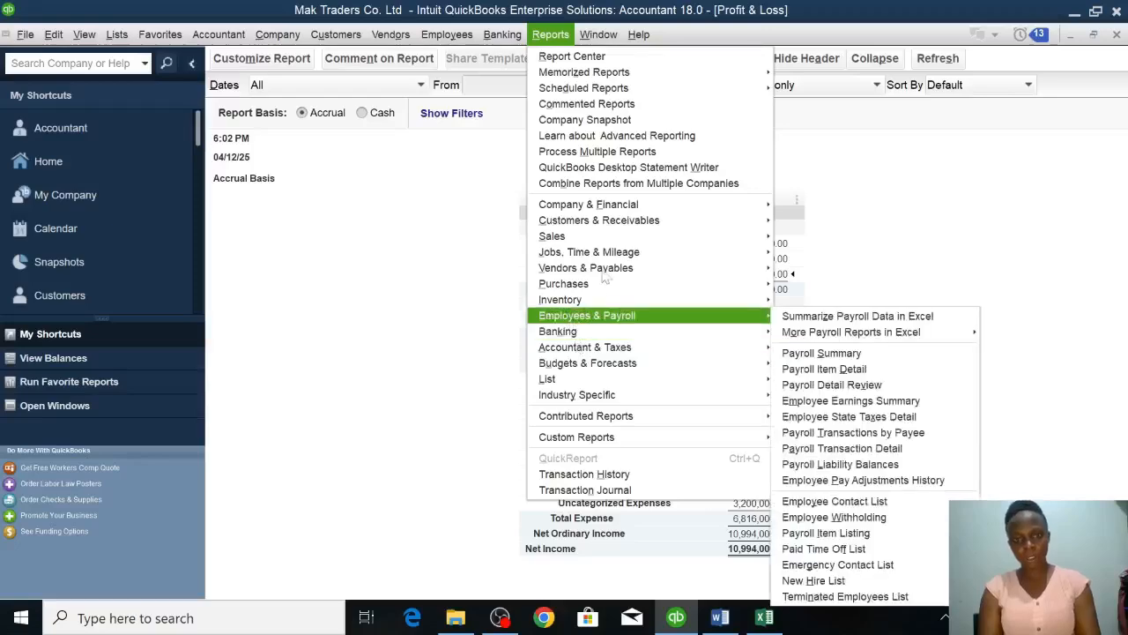
pyautogui.moveTo(613, 211)
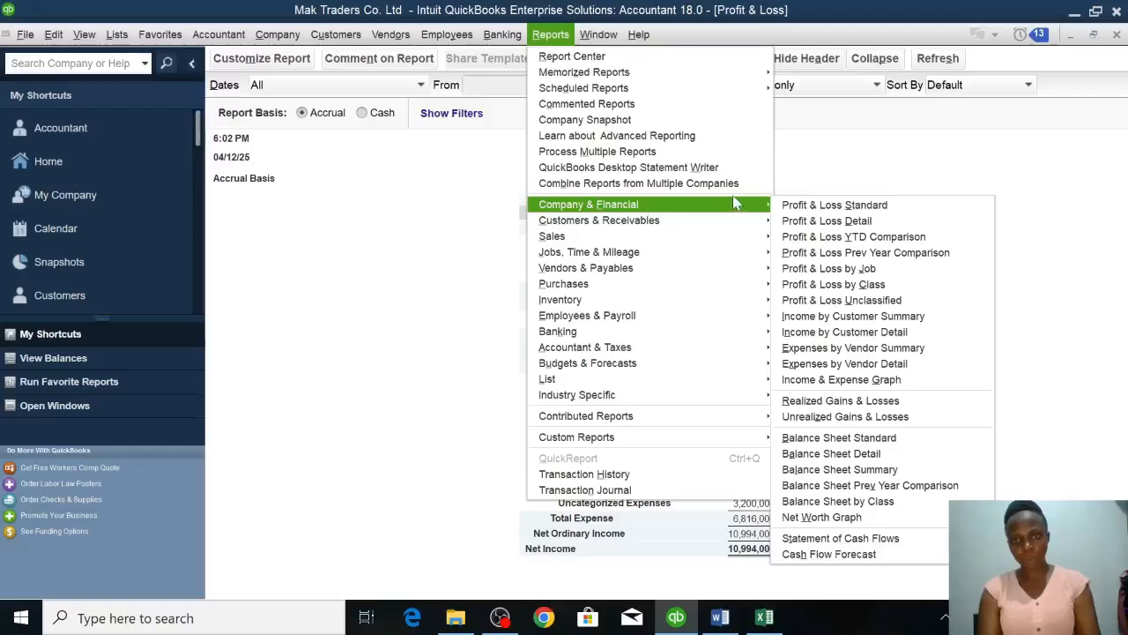
pyautogui.moveTo(701, 212)
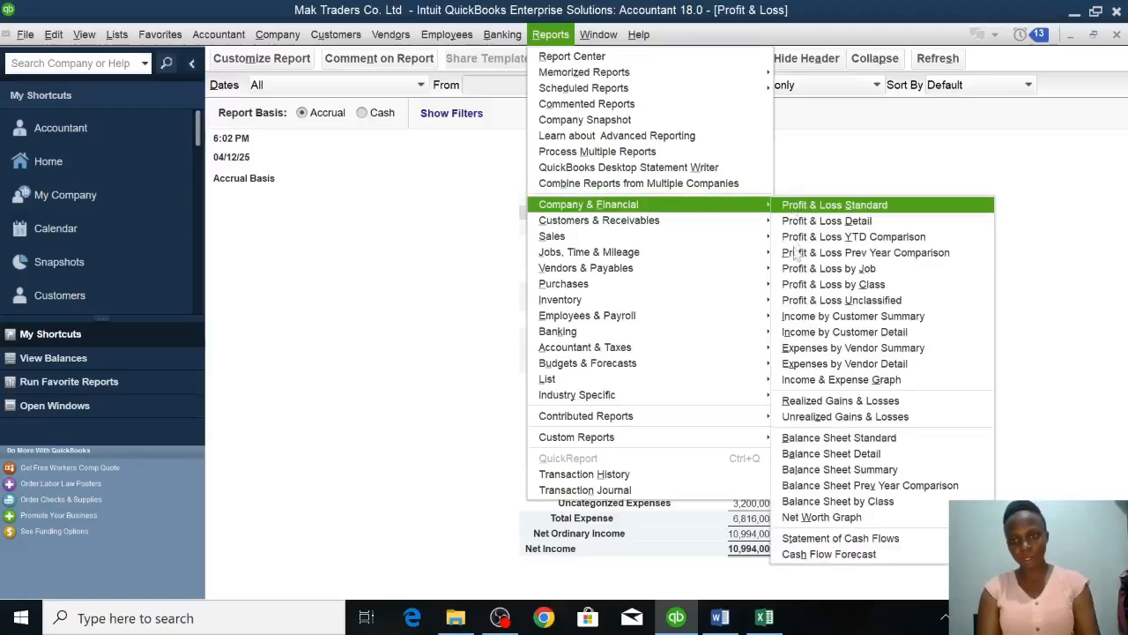
pyautogui.click(826, 438)
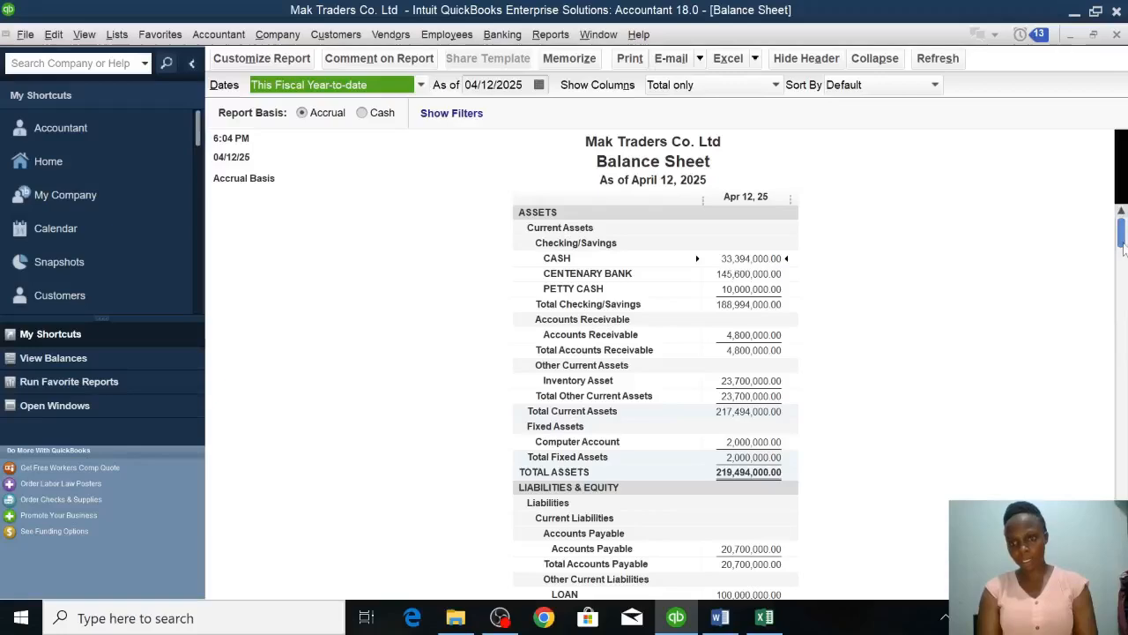
pyautogui.moveTo(1123, 246); pyautogui.dragTo(1124, 313)
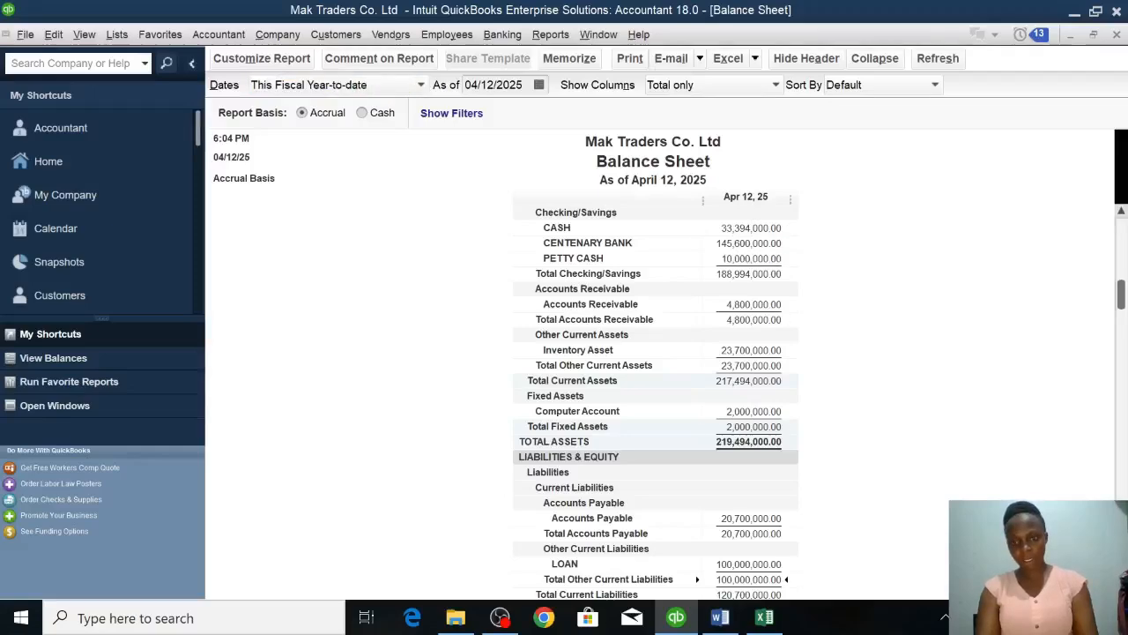
pyautogui.scroll(-3, 740, 579)
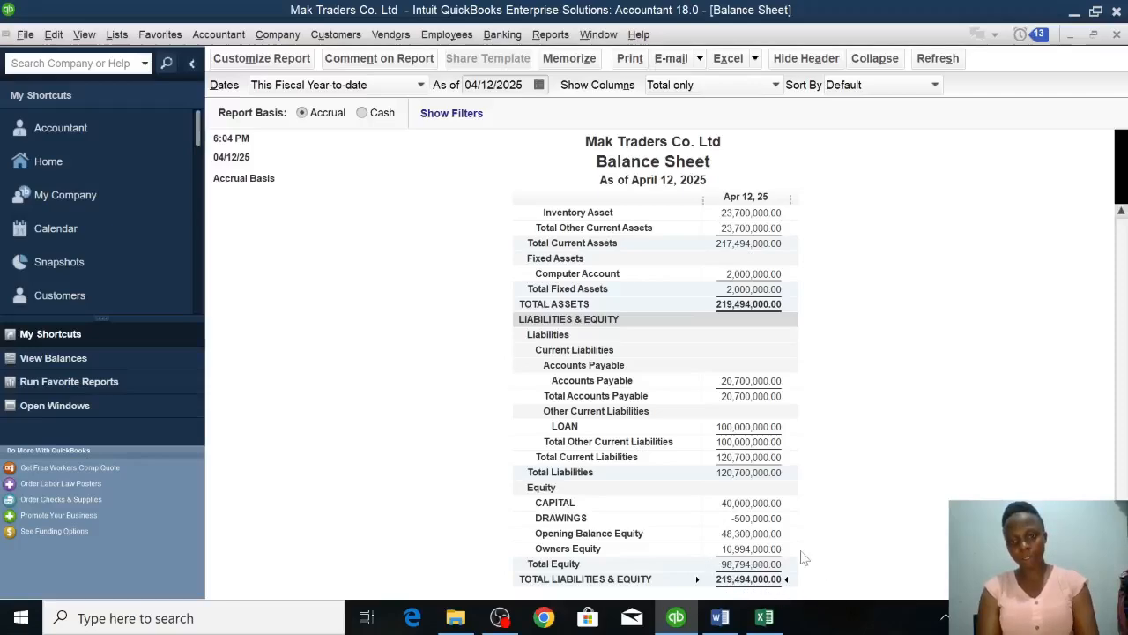
# Export the Balance Sheet to a new worksheet in a new Excel workbook and bring that workbook into view.
pyautogui.click(755, 59)
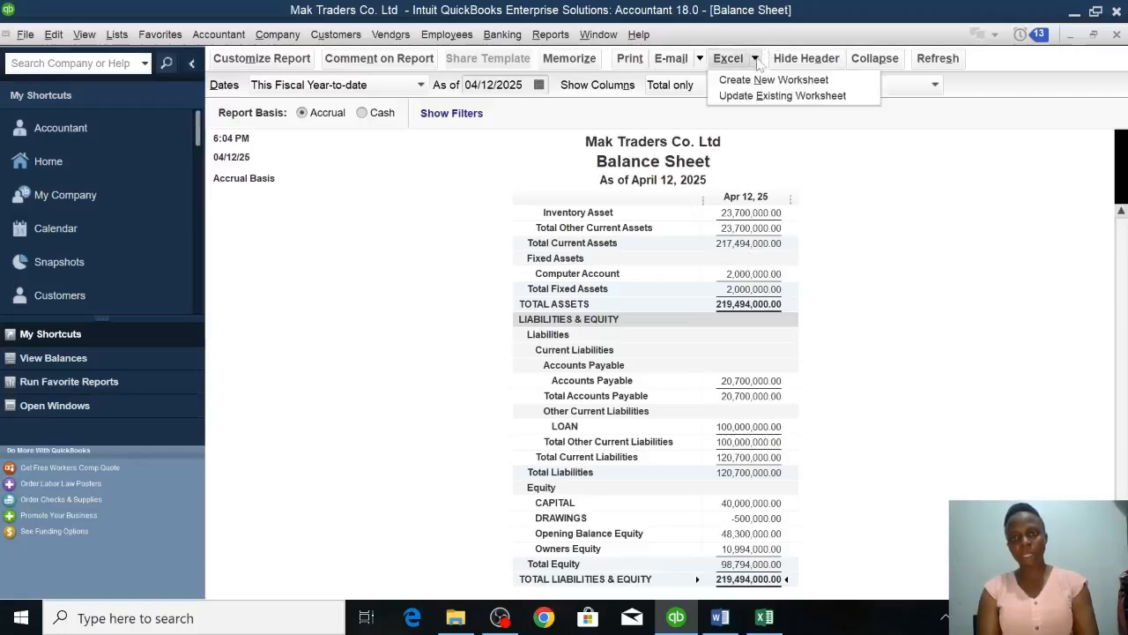
pyautogui.click(758, 81)
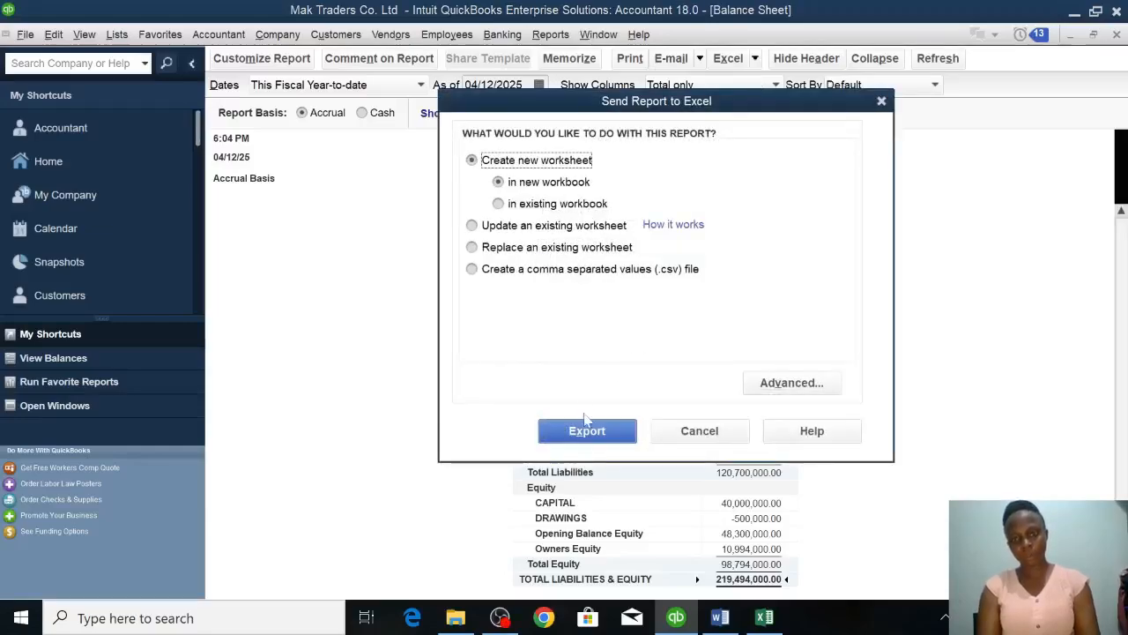
pyautogui.click(581, 430)
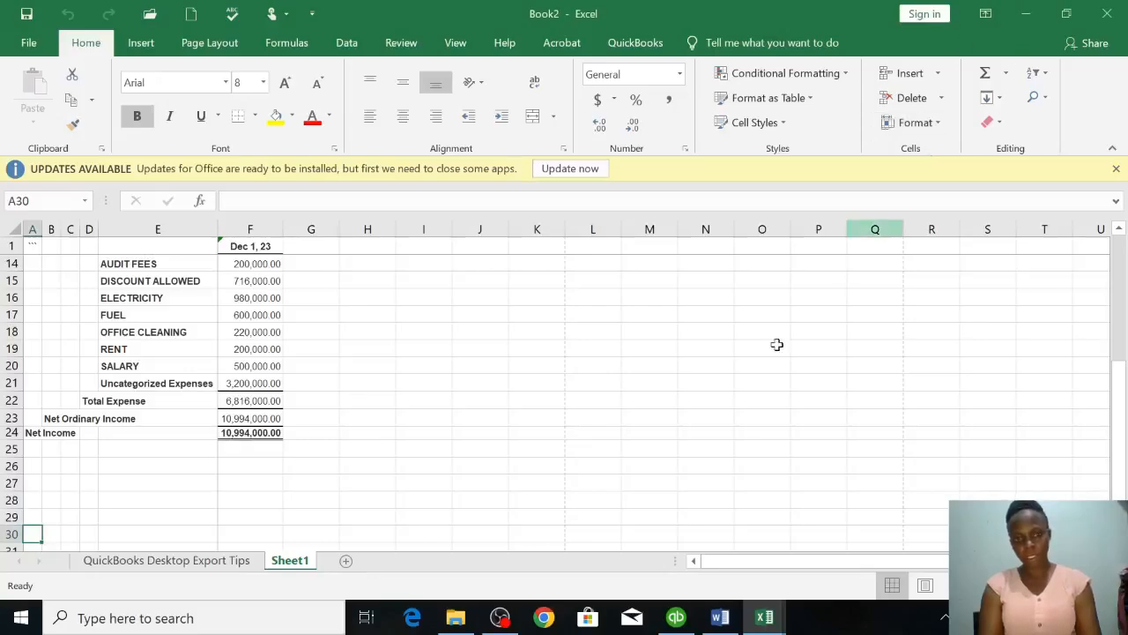
pyautogui.moveTo(763, 618)
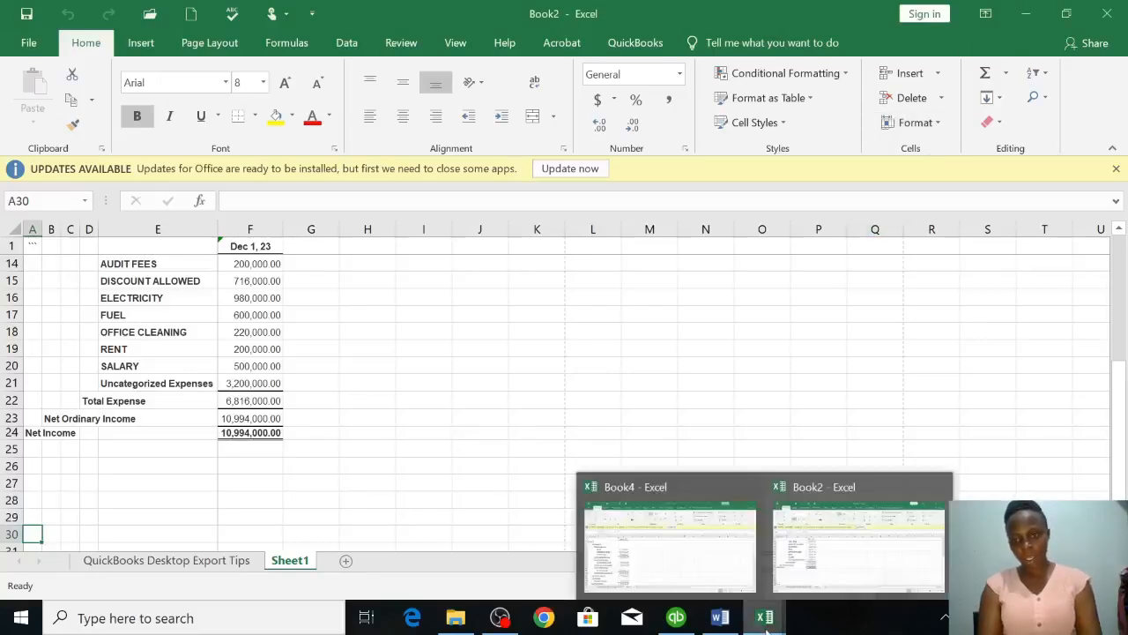
pyautogui.click(754, 571)
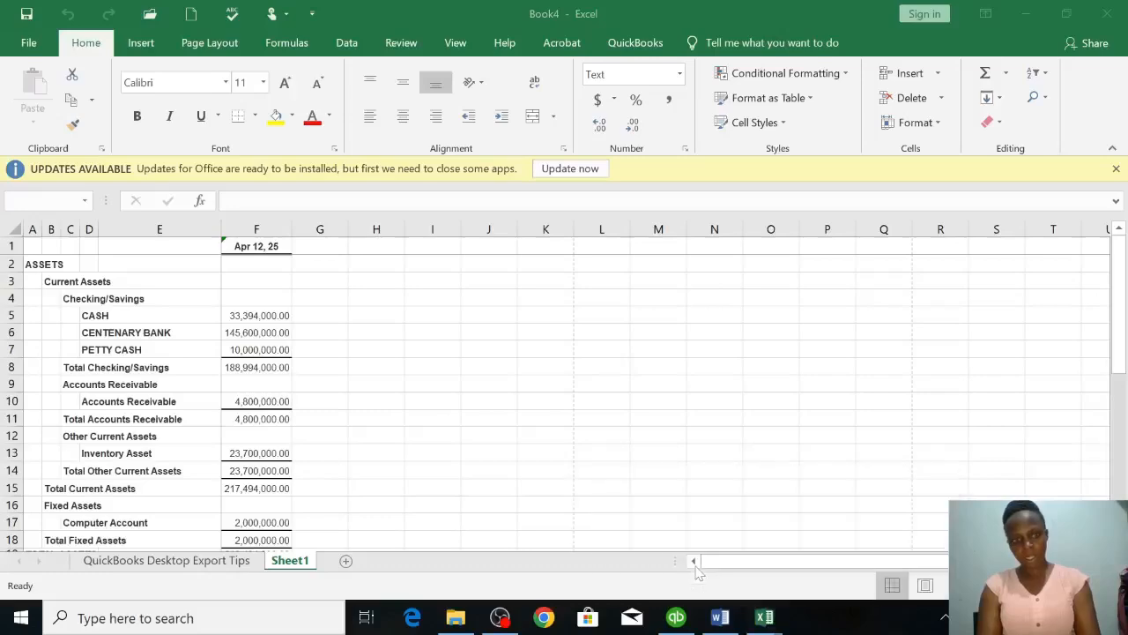
# Review the exported Balance Sheet from the current assets down to the Total Liabilities & Equity row.
pyautogui.click(338, 437)
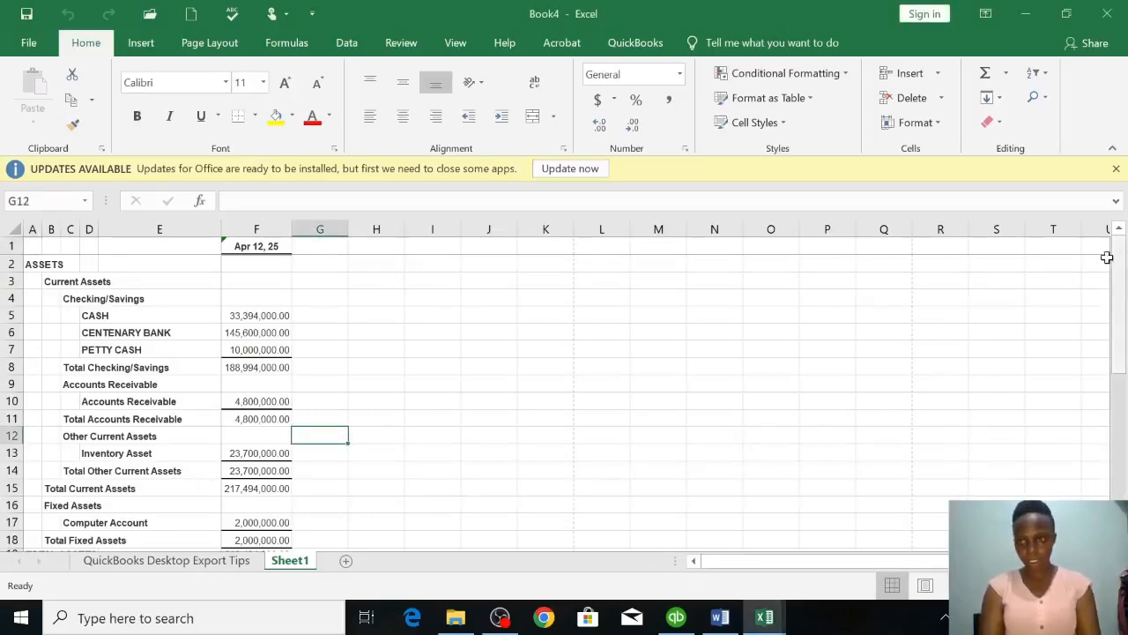
pyautogui.scroll(-3, 564, 394)
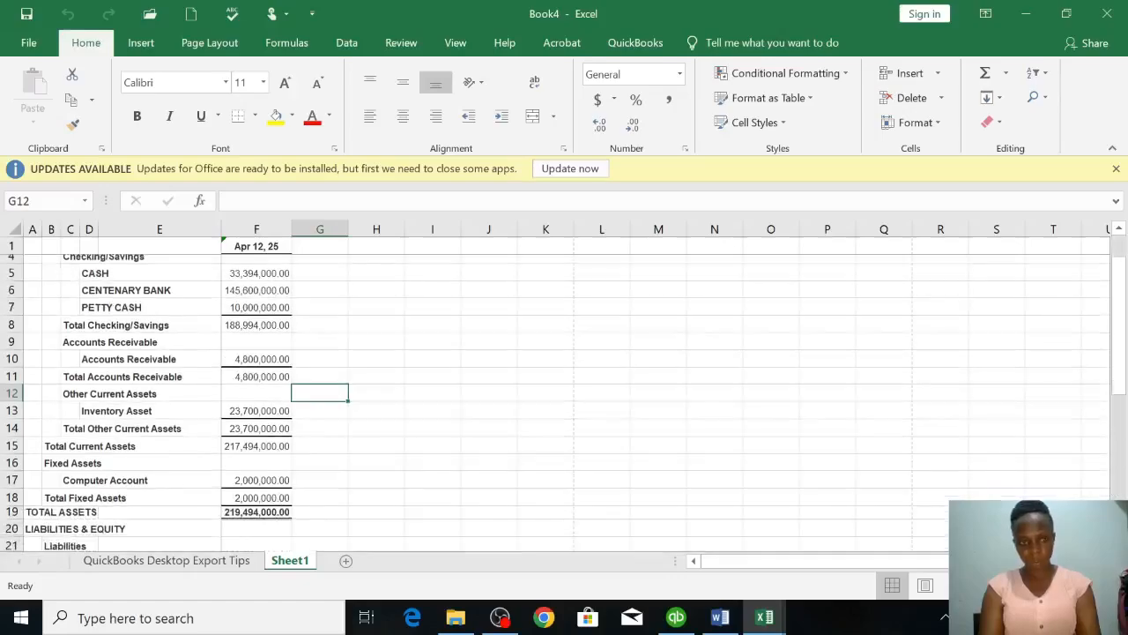
pyautogui.scroll(-3, 564, 394)
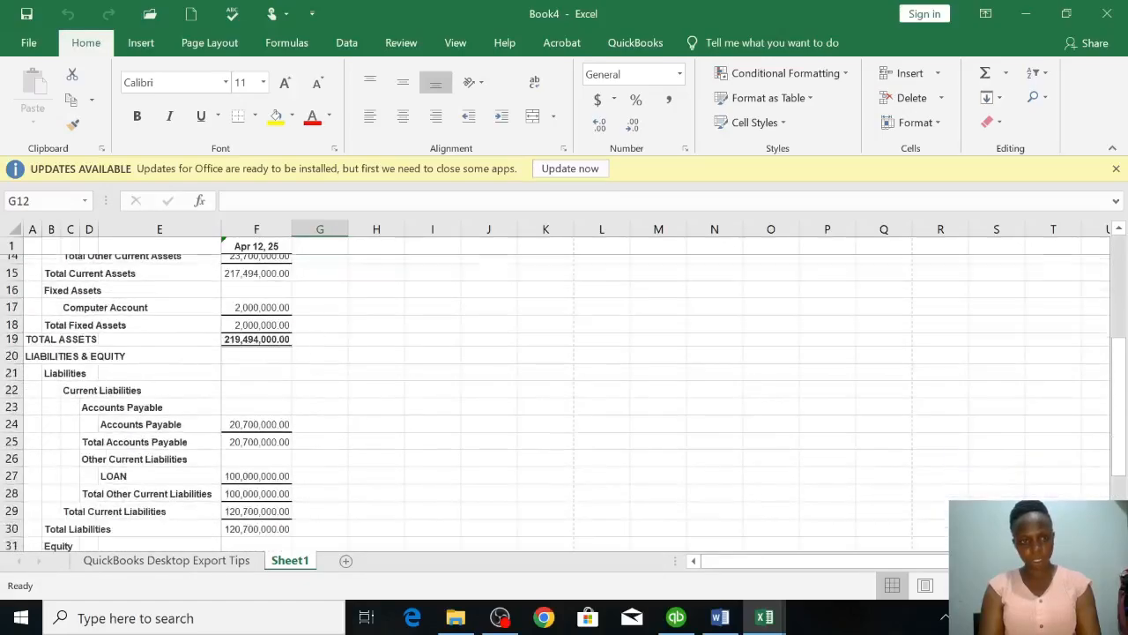
pyautogui.scroll(-1, 564, 394)
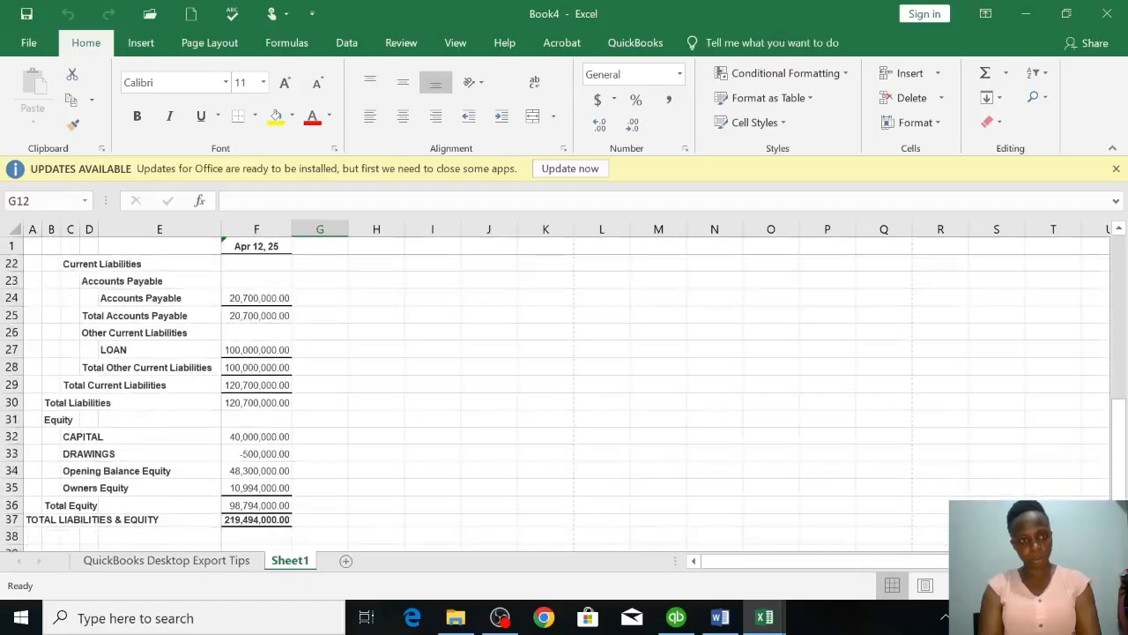
pyautogui.scroll(-2, 564, 394)
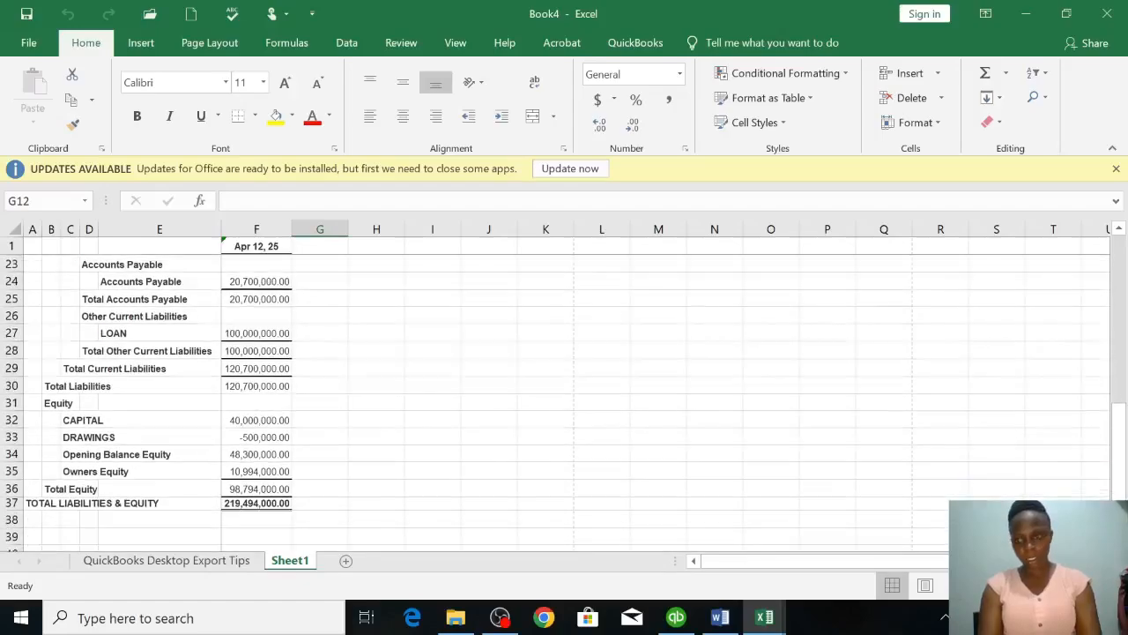
pyautogui.write('`')
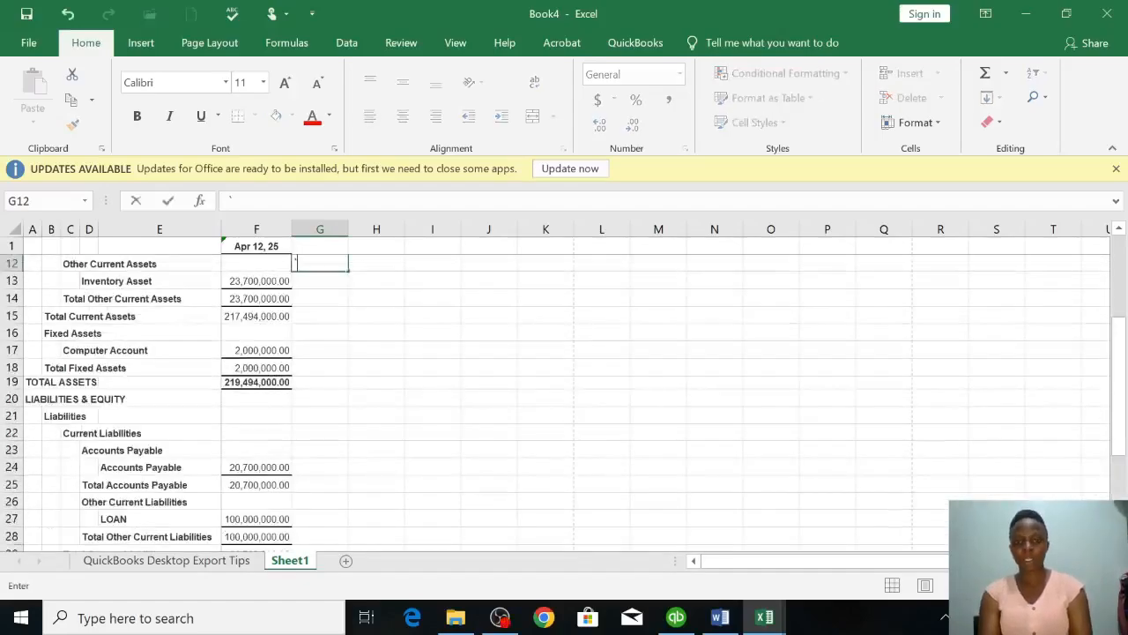